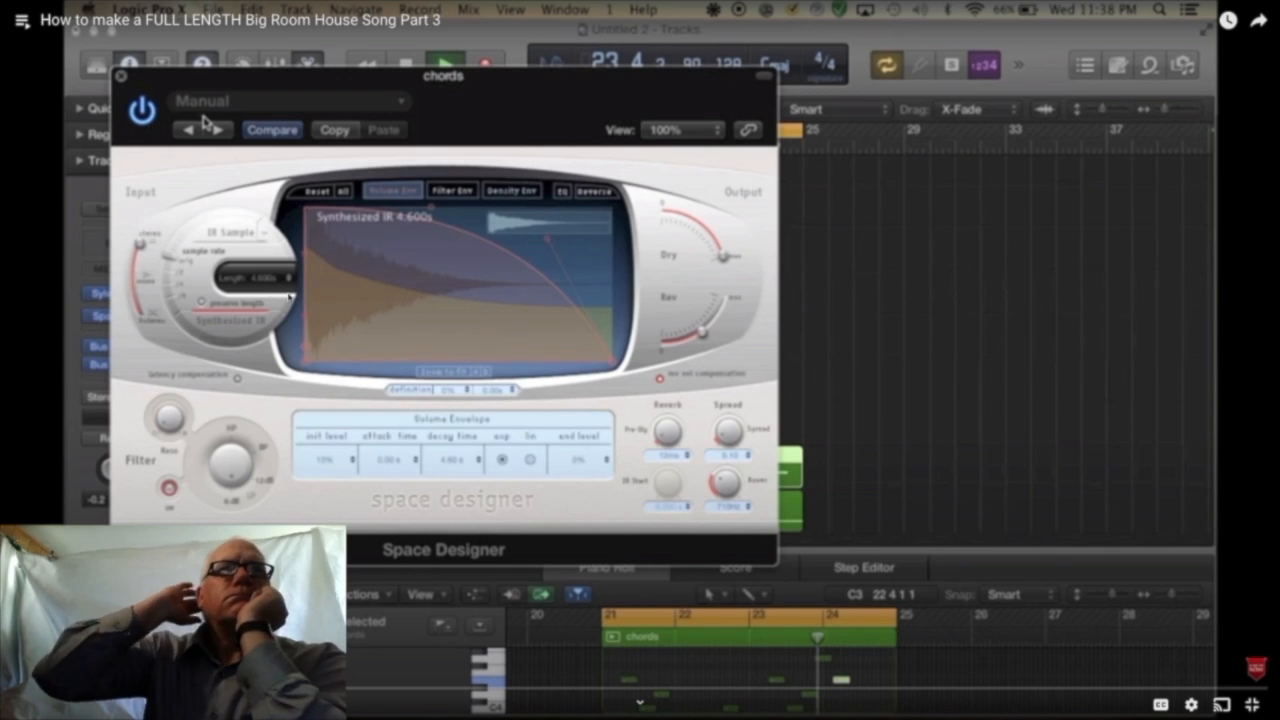
# In Logic Pro X, set synth lead 1's Space Designer to Synthesized IR, dry -2.2 dB, wet -7.8 dB and predelay 15 ms, and close it.
pyautogui.press('Escape')
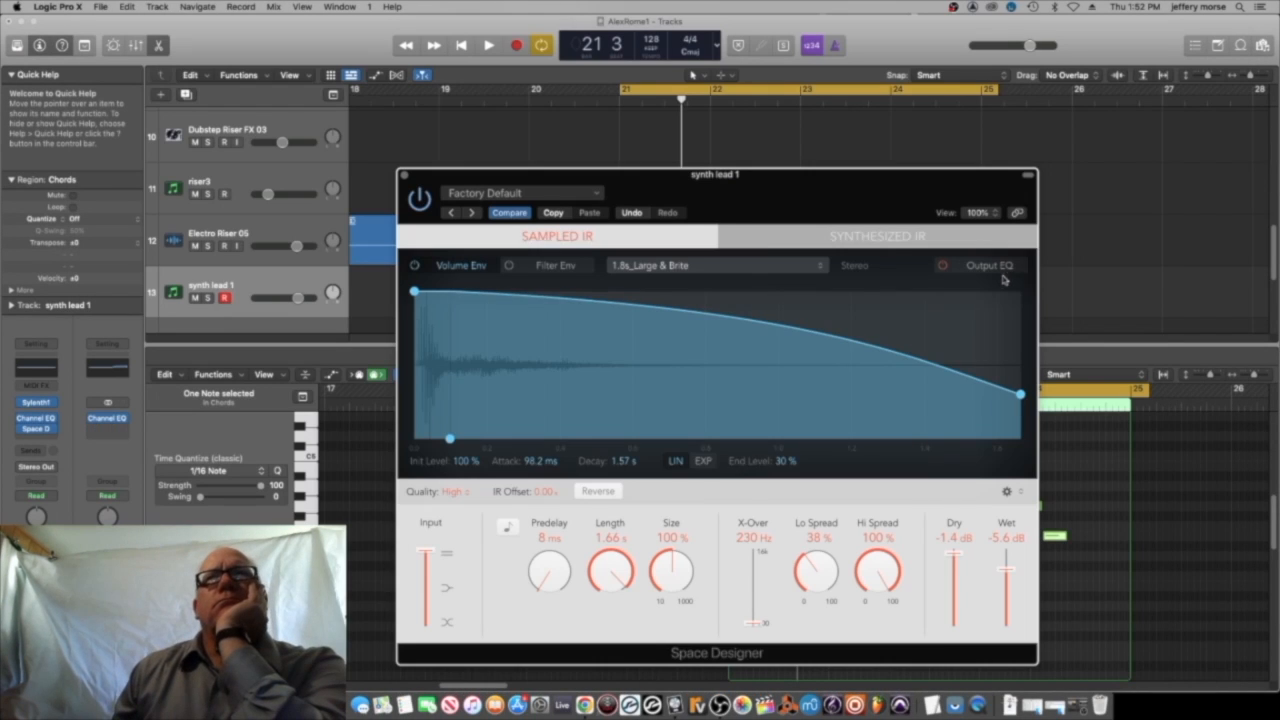
pyautogui.click(850, 242)
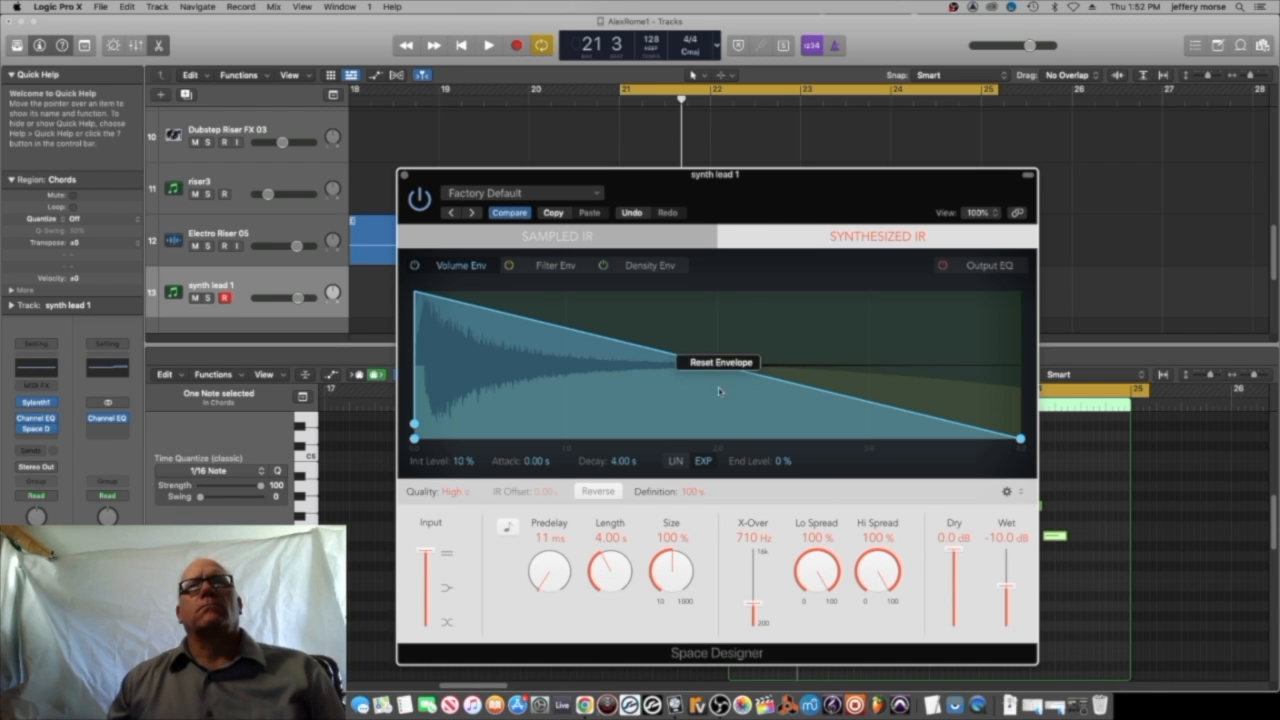
pyautogui.press('space')
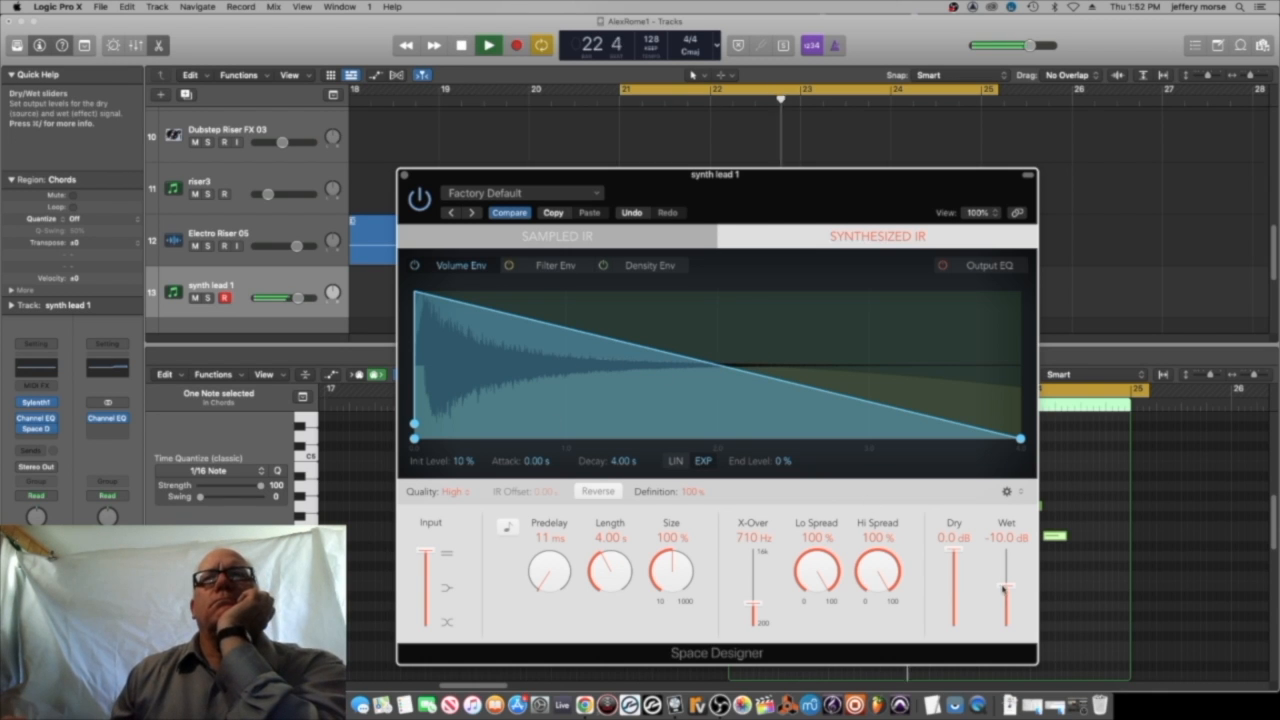
pyautogui.moveTo(1006, 583); pyautogui.dragTo(955, 558)
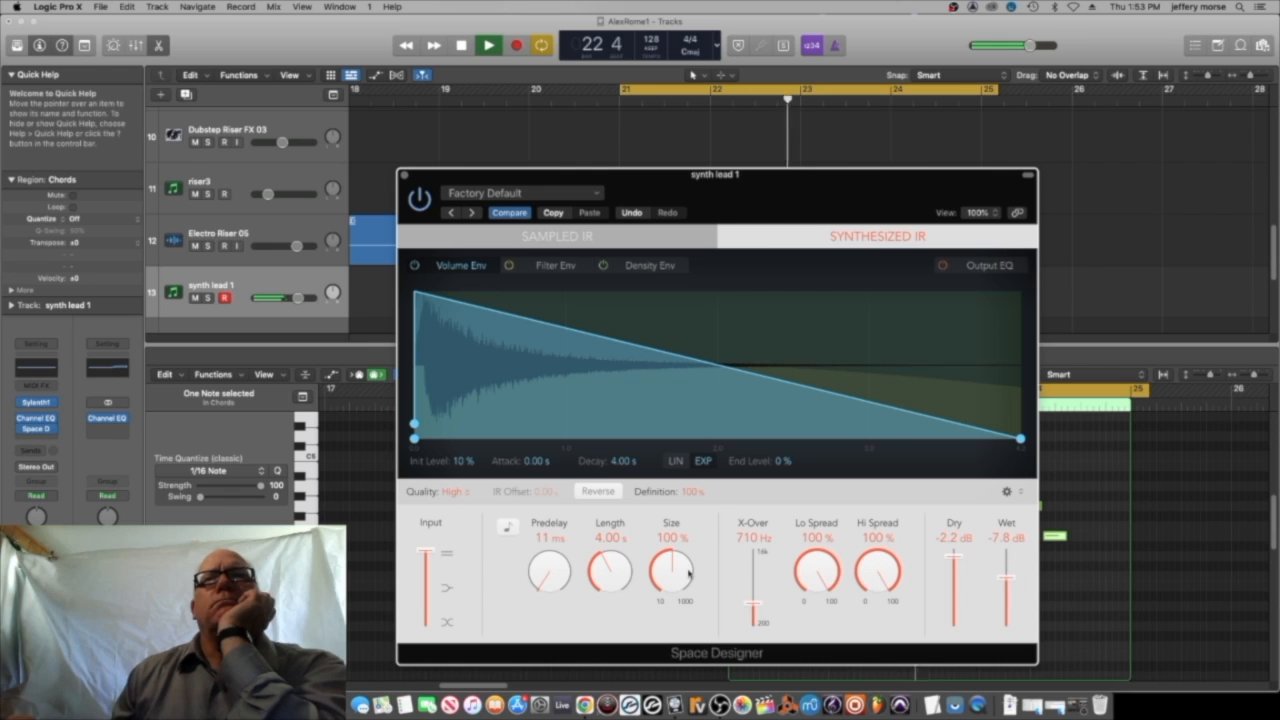
pyautogui.click(508, 529)
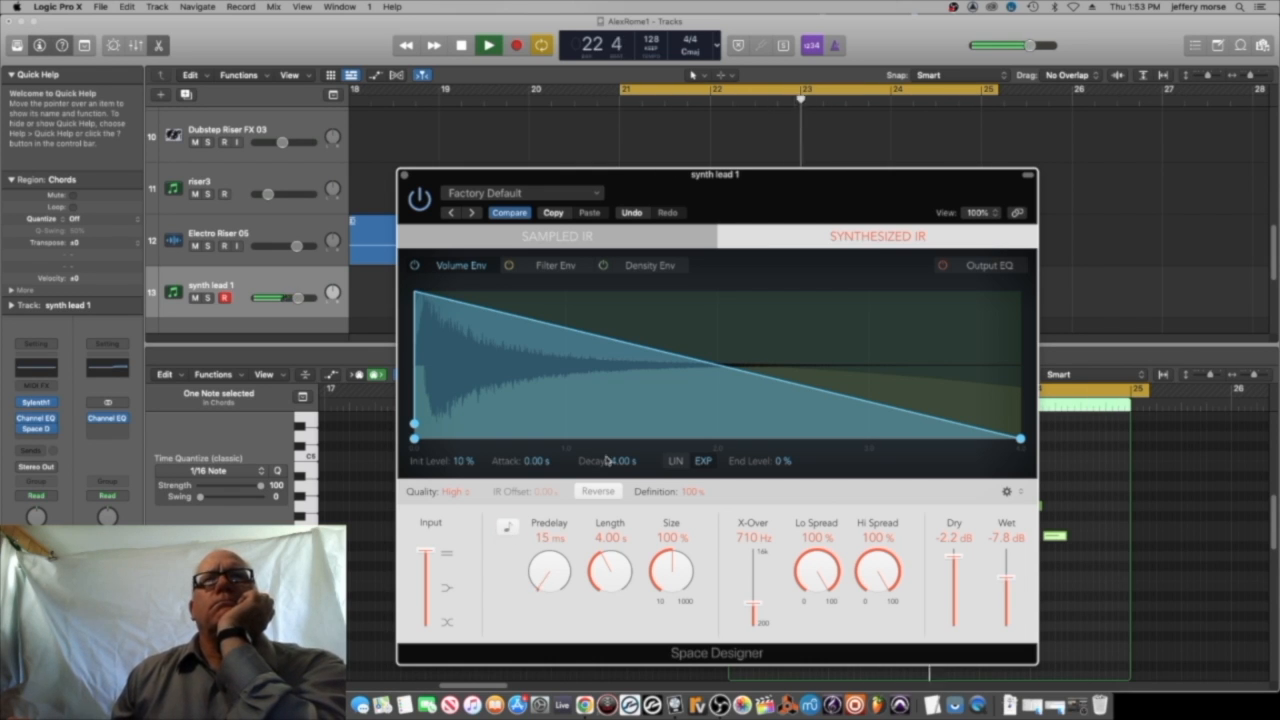
pyautogui.press('space')
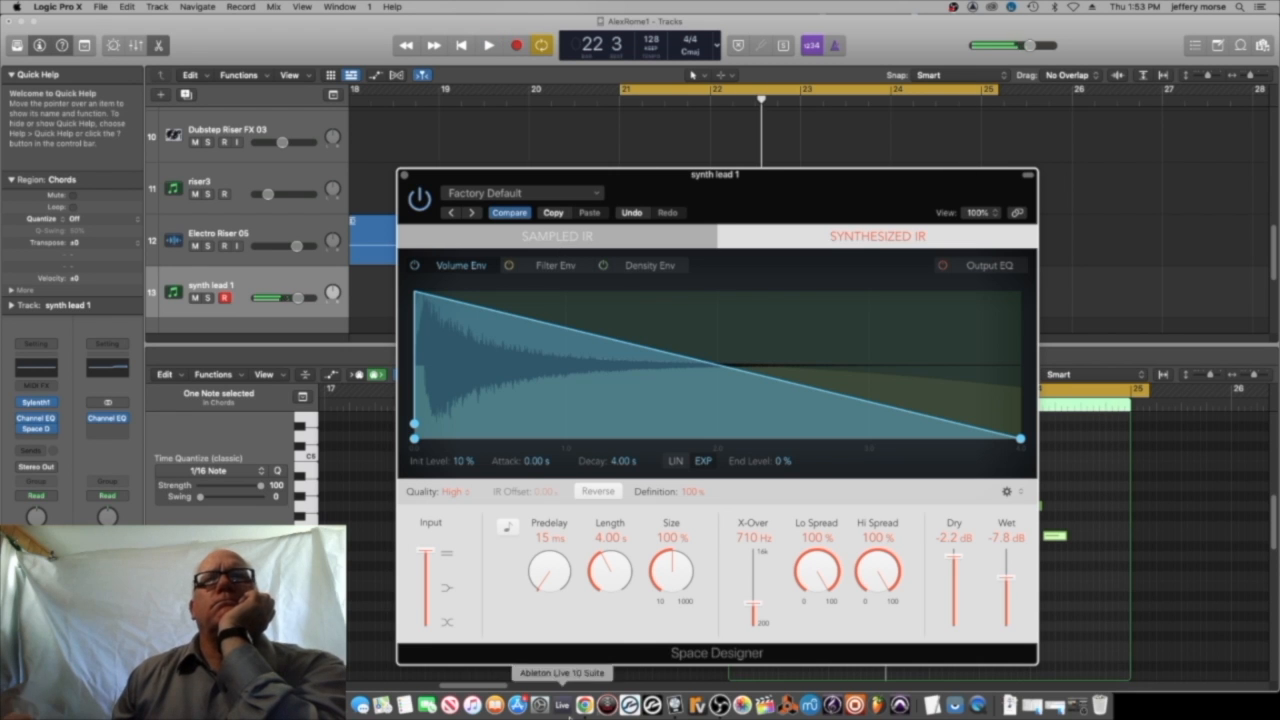
pyautogui.click(403, 176)
# Check the tutorial in Chrome, return to Logic Pro X and copy all 16 Chords regions so the copies start mid-bar 17.
pyautogui.click(584, 705)
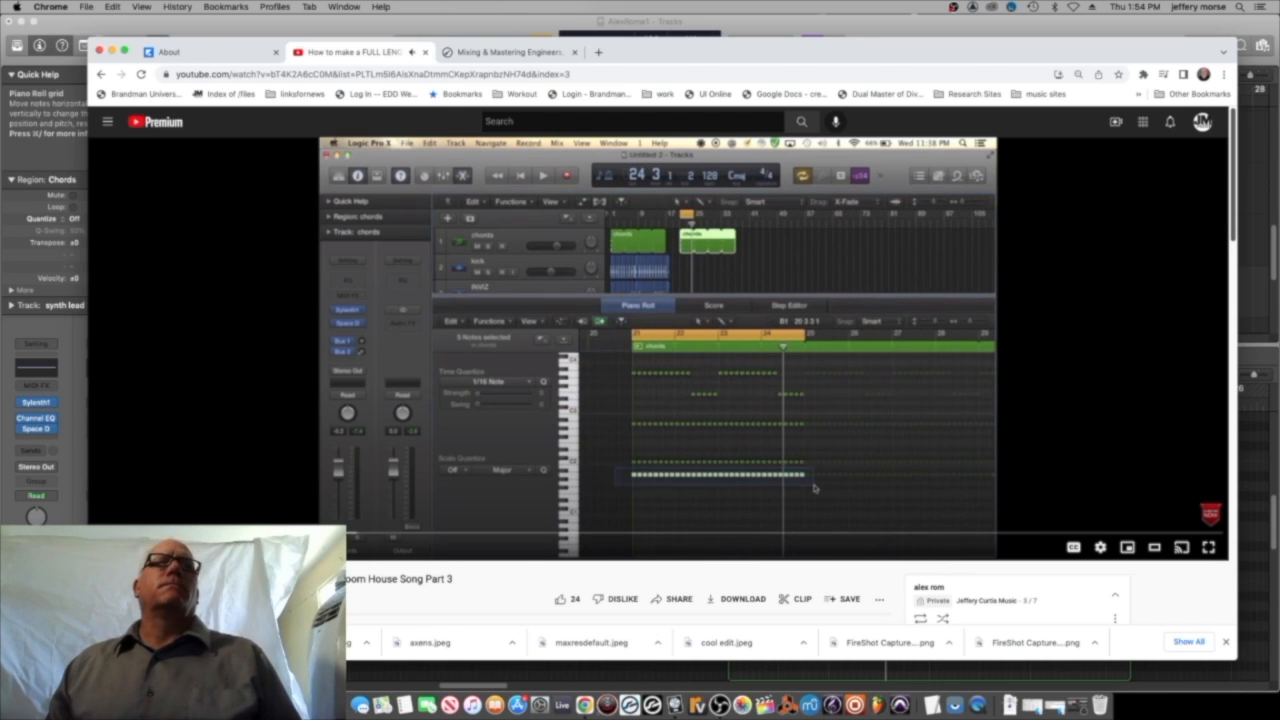
pyautogui.click(675, 705)
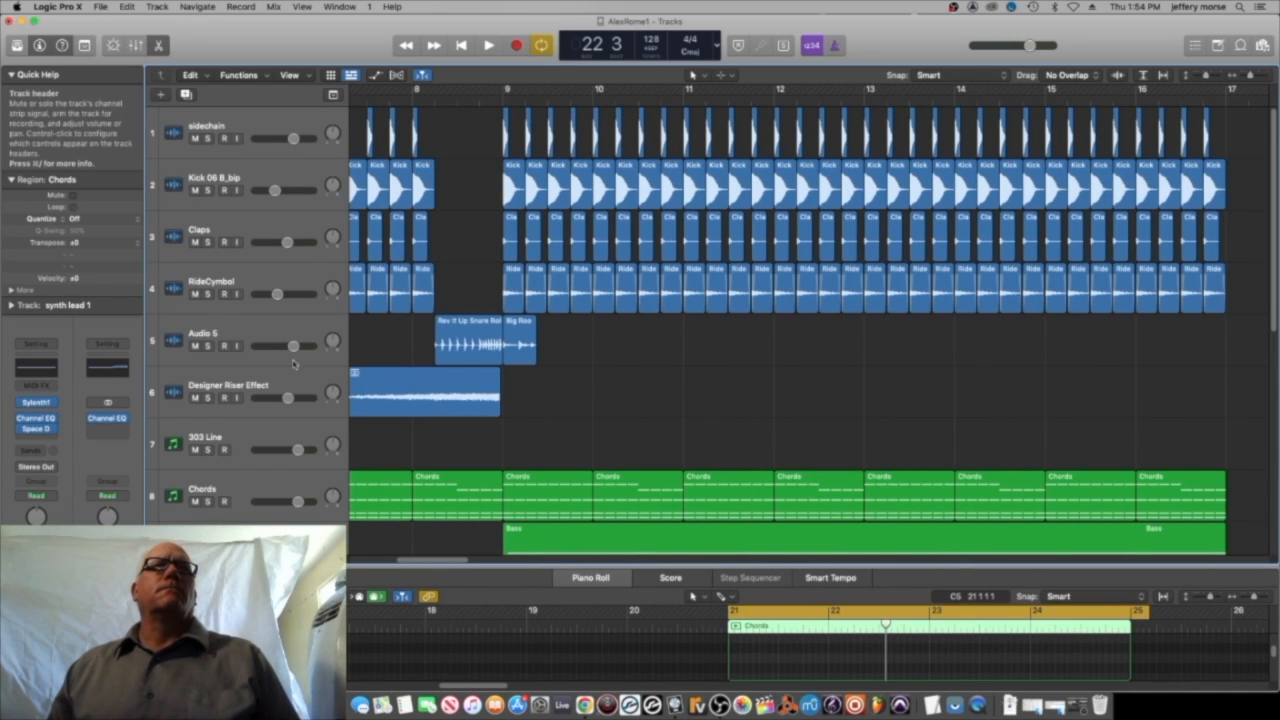
pyautogui.scroll(-4, 292, 364)
pyautogui.click(240, 368)
pyautogui.moveTo(1235, 386); pyautogui.dragTo(338, 360)
pyautogui.moveTo(1250, 76); pyautogui.dragTo(1243, 76)
pyautogui.moveTo(374, 358); pyautogui.dragTo(792, 362)
# Compare with the tutorial in Chrome, minimise it and delete the last of the copied Chords regions in Logic Pro X.
pyautogui.click(584, 705)
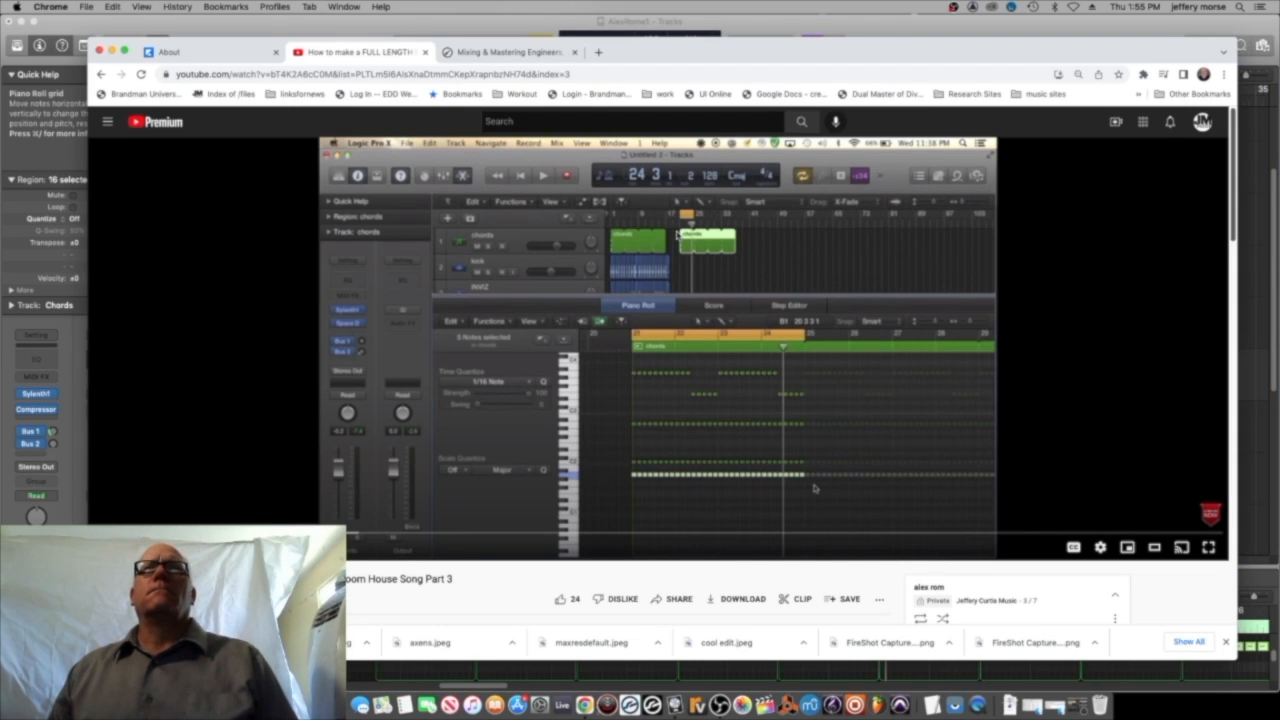
pyautogui.click(111, 51)
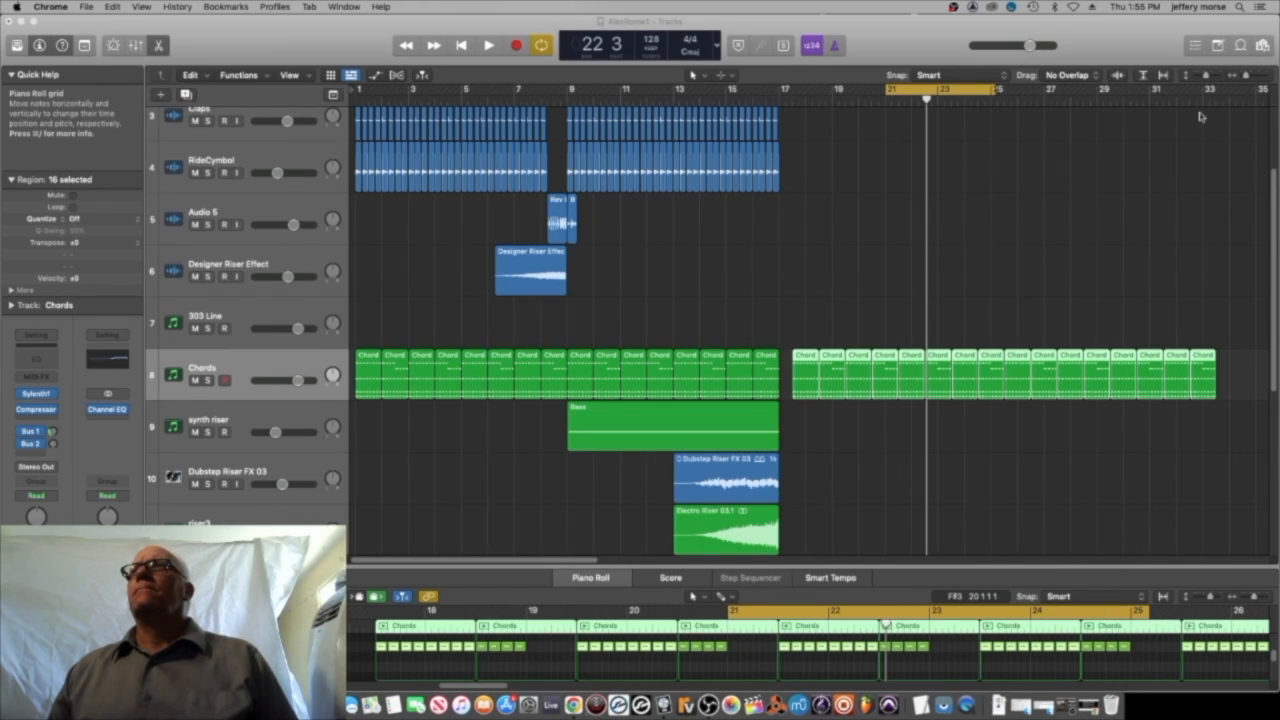
pyautogui.click(1206, 358)
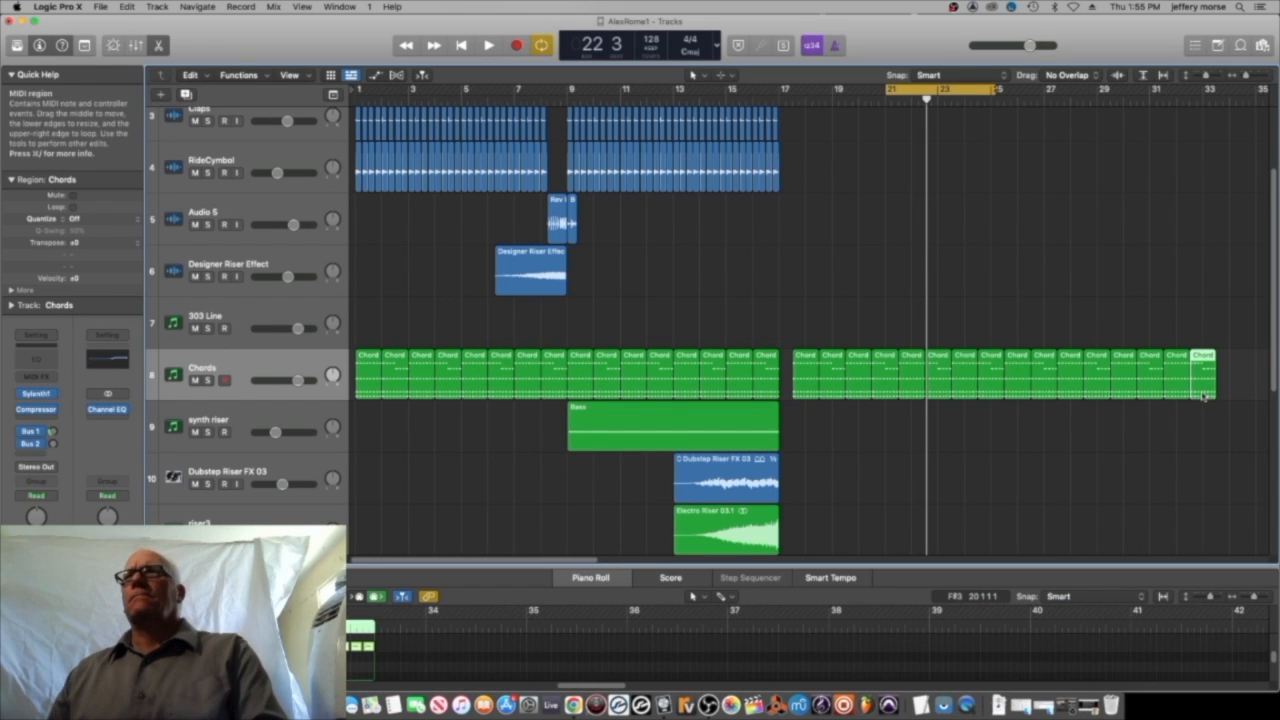
pyautogui.press('Delete')
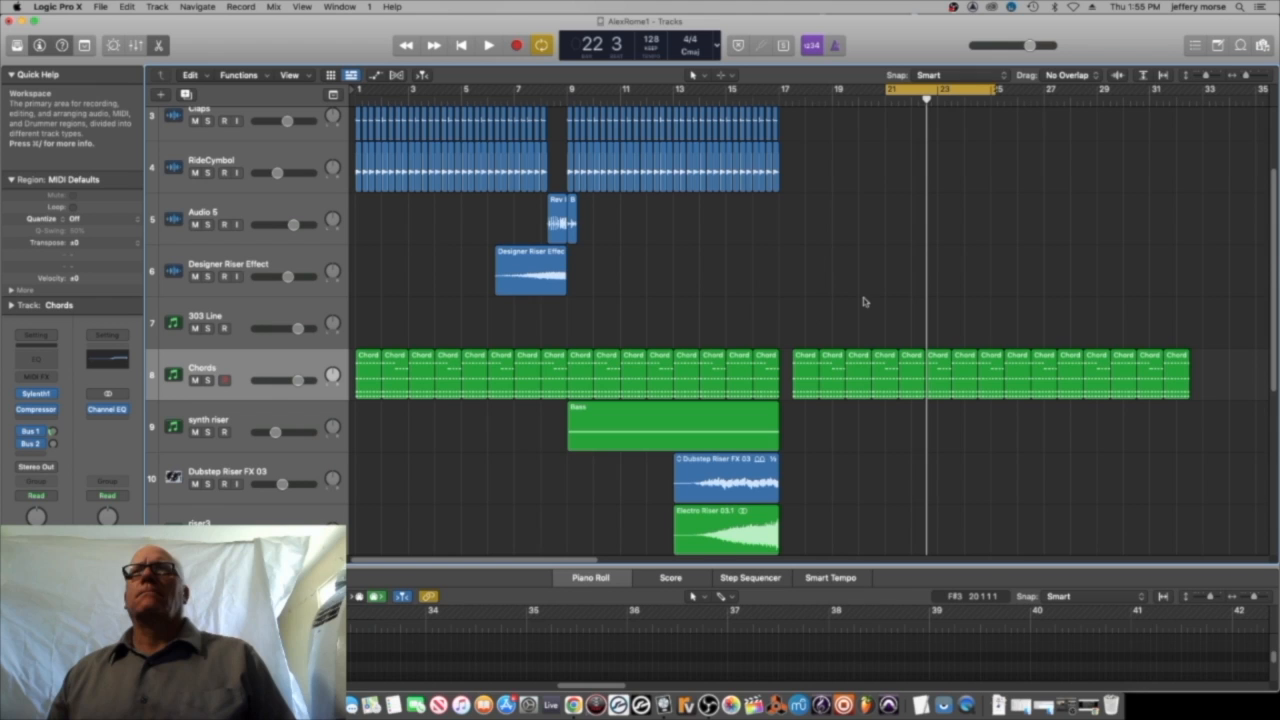
# Play the arrangement back, review the tutorial video in Chrome and return to Logic Pro X.
pyautogui.press('space')
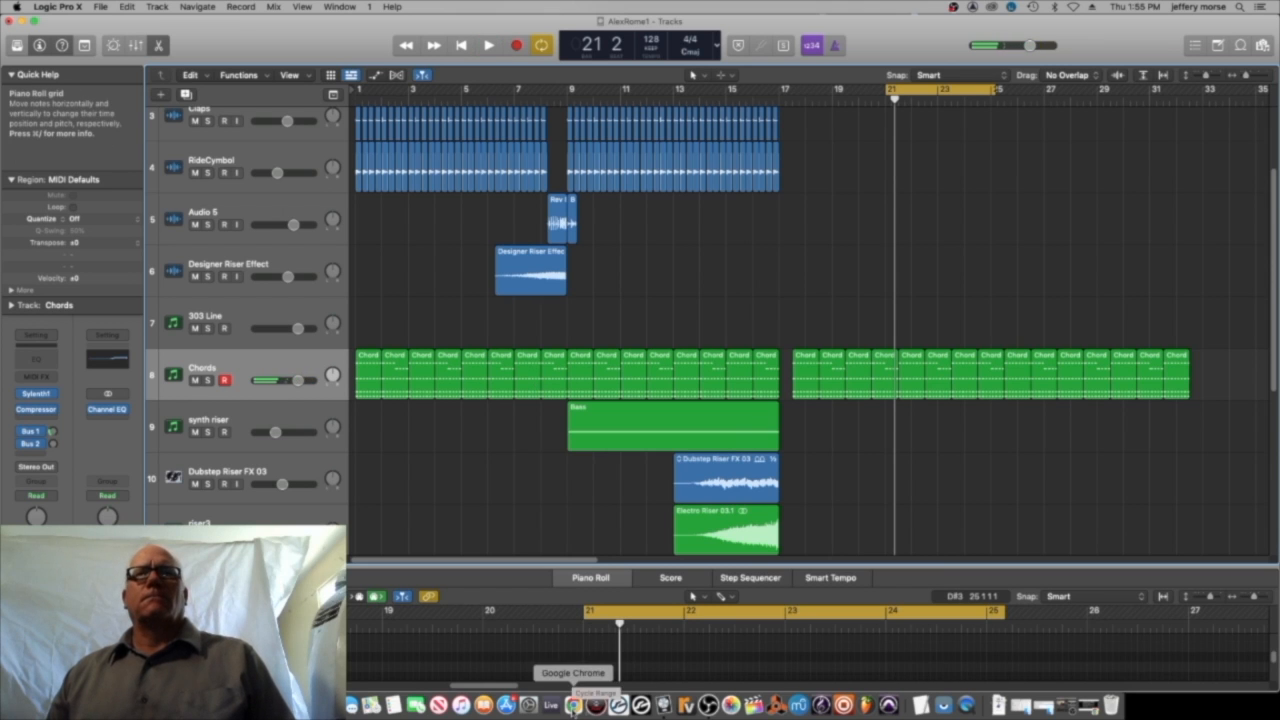
pyautogui.click(573, 705)
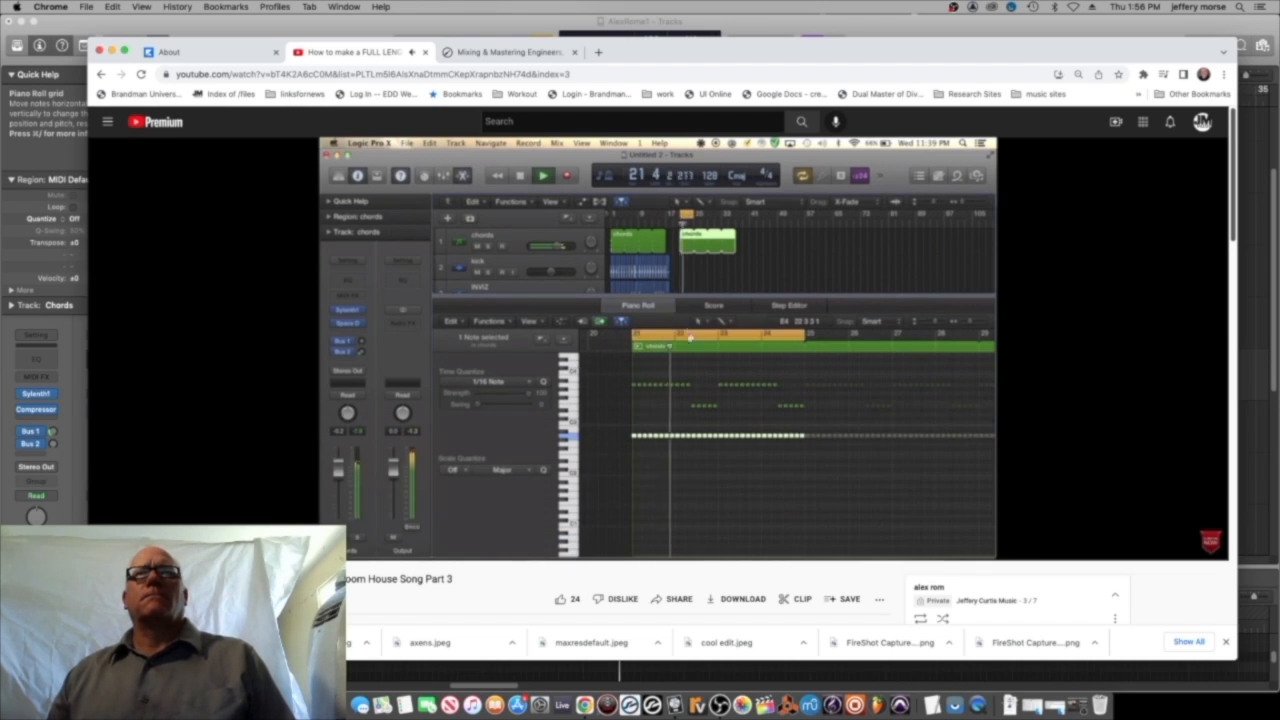
pyautogui.click(675, 705)
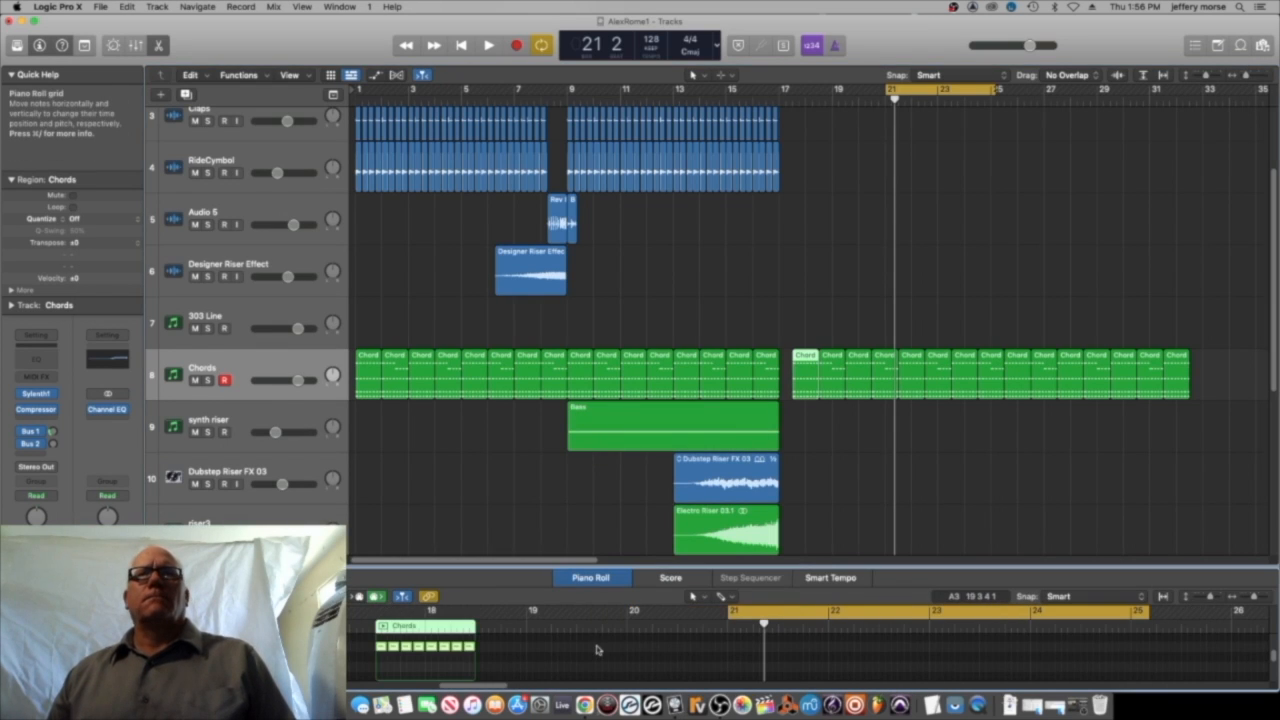
# Enlarge the Piano Roll to show the full note range of the first copied Chords region.
pyautogui.scroll(-3, 595, 644)
pyautogui.moveTo(567, 568); pyautogui.dragTo(600, 298)
pyautogui.scroll(-4, 400, 608)
pyautogui.scroll(5, 421, 622)
pyautogui.scroll(2, 487, 552)
pyautogui.scroll(-4, 486, 551)
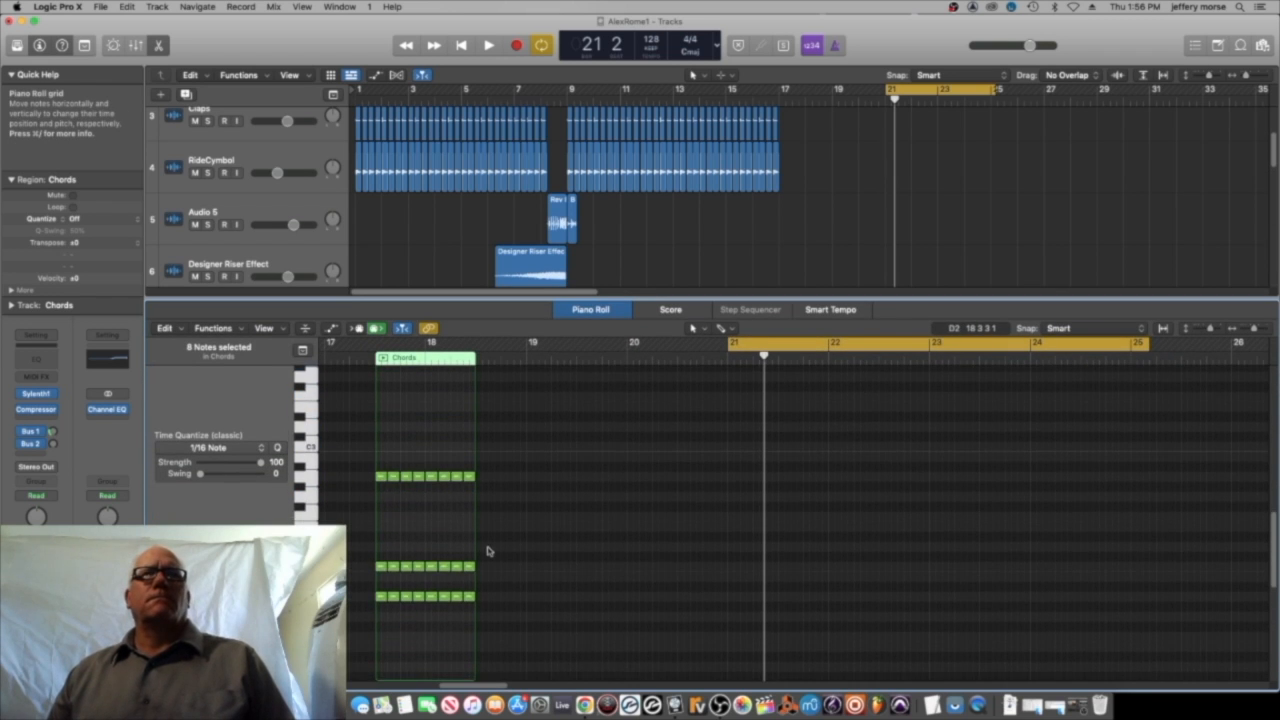
pyautogui.scroll(-5, 414, 604)
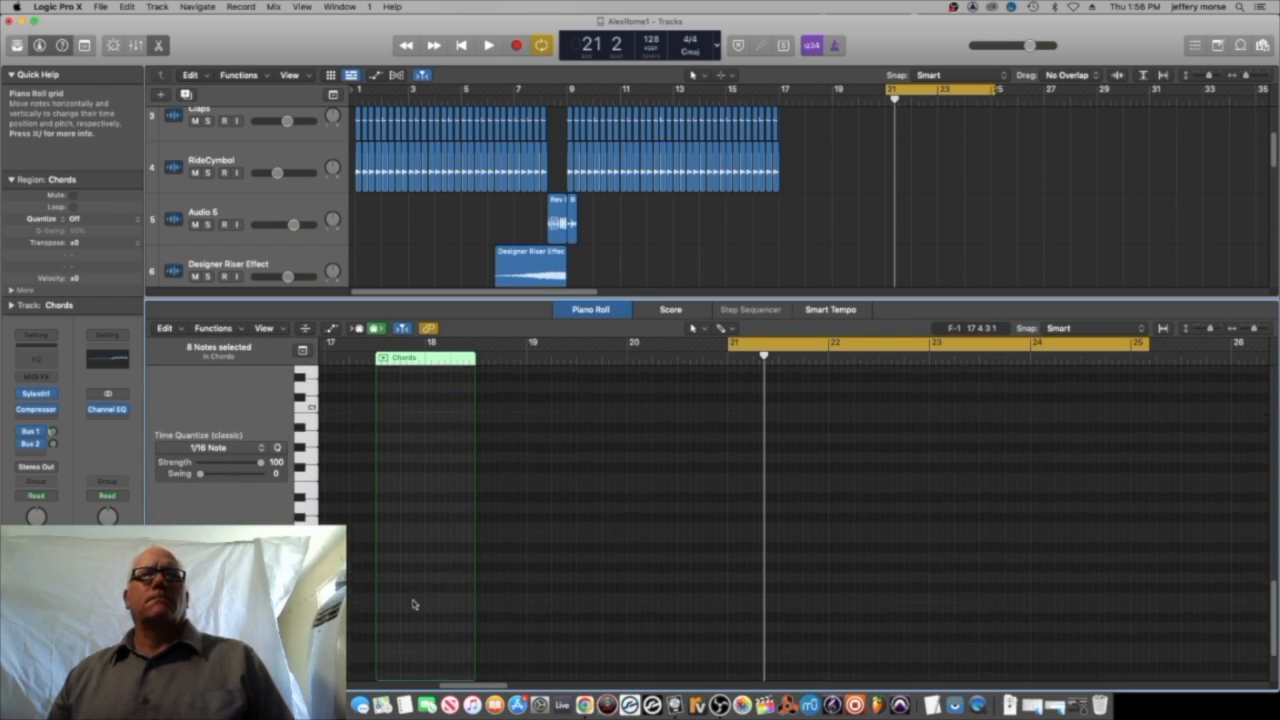
# Delete the A2, C2 and A1 note rows from the first copied Chords region.
pyautogui.scroll(5, 418, 632)
pyautogui.moveTo(458, 643); pyautogui.dragTo(424, 648)
pyautogui.scroll(3, 389, 457)
pyautogui.scroll(-2, 389, 457)
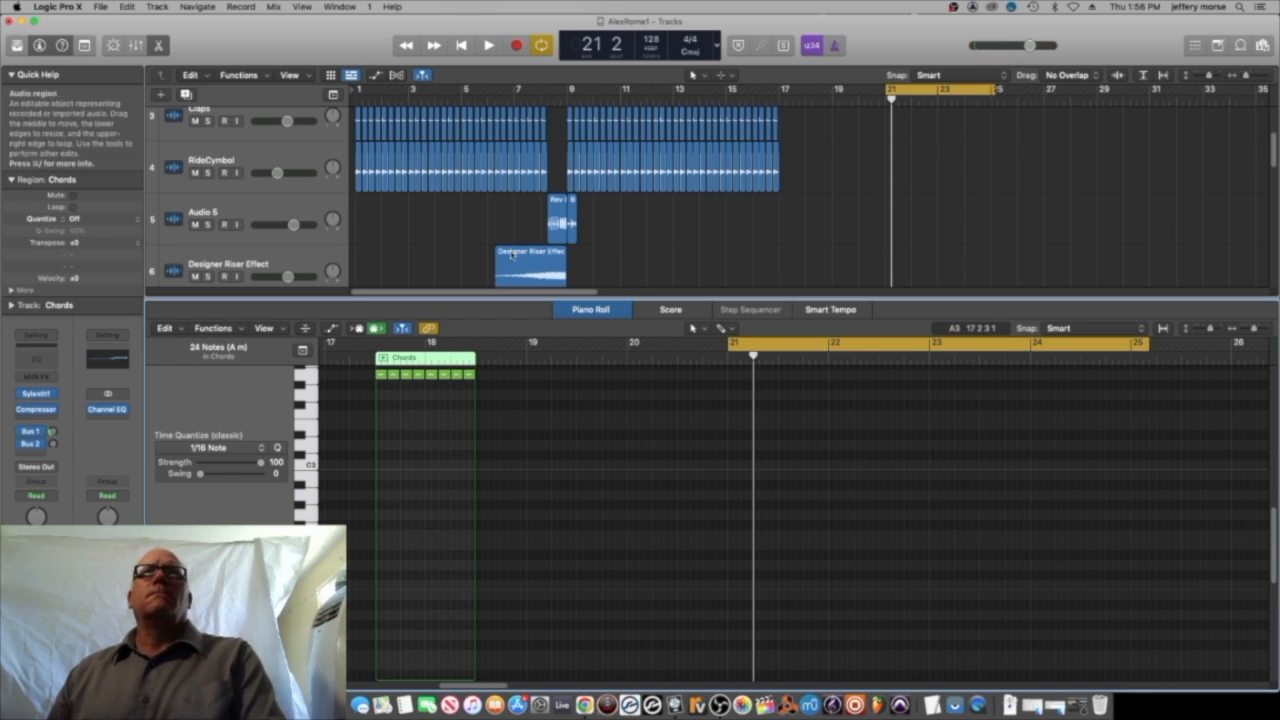
# Move the playhead to the start of the copied Chords regions, extend the cycle range back into bar 17 and play it.
pyautogui.click(751, 103)
pyautogui.moveTo(747, 104); pyautogui.dragTo(789, 106)
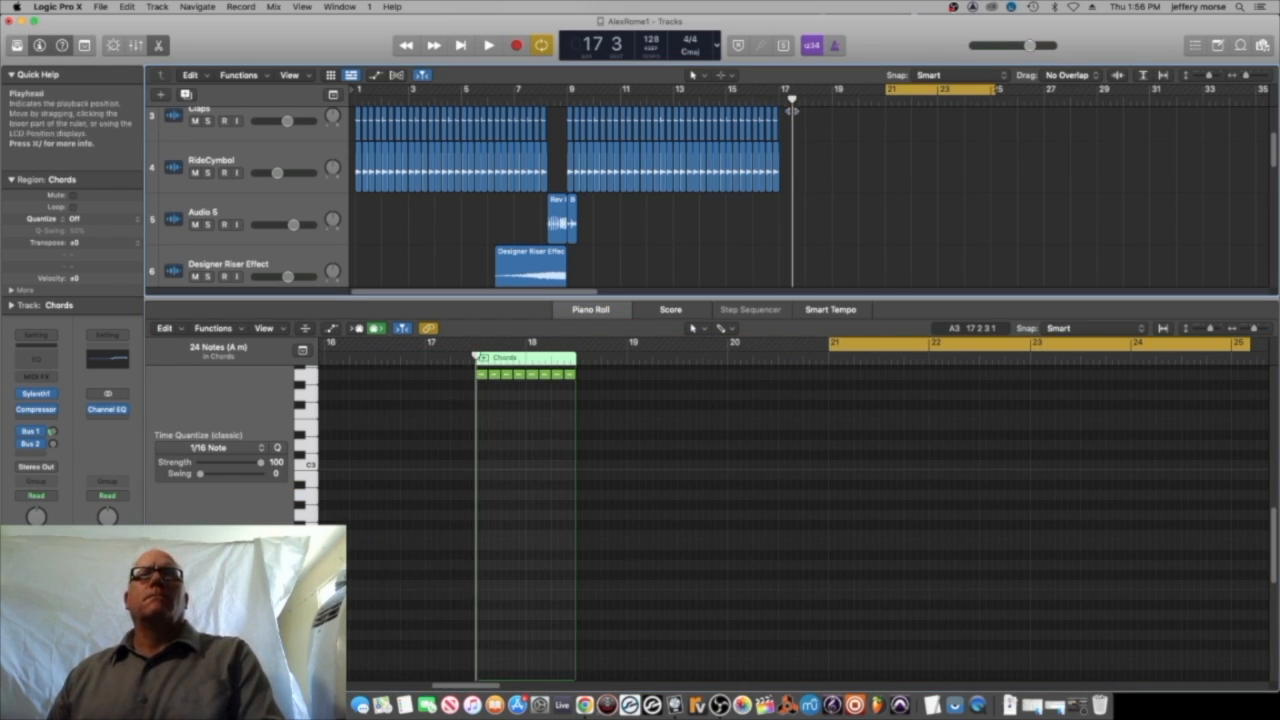
pyautogui.click(788, 119)
pyautogui.press('super+v')
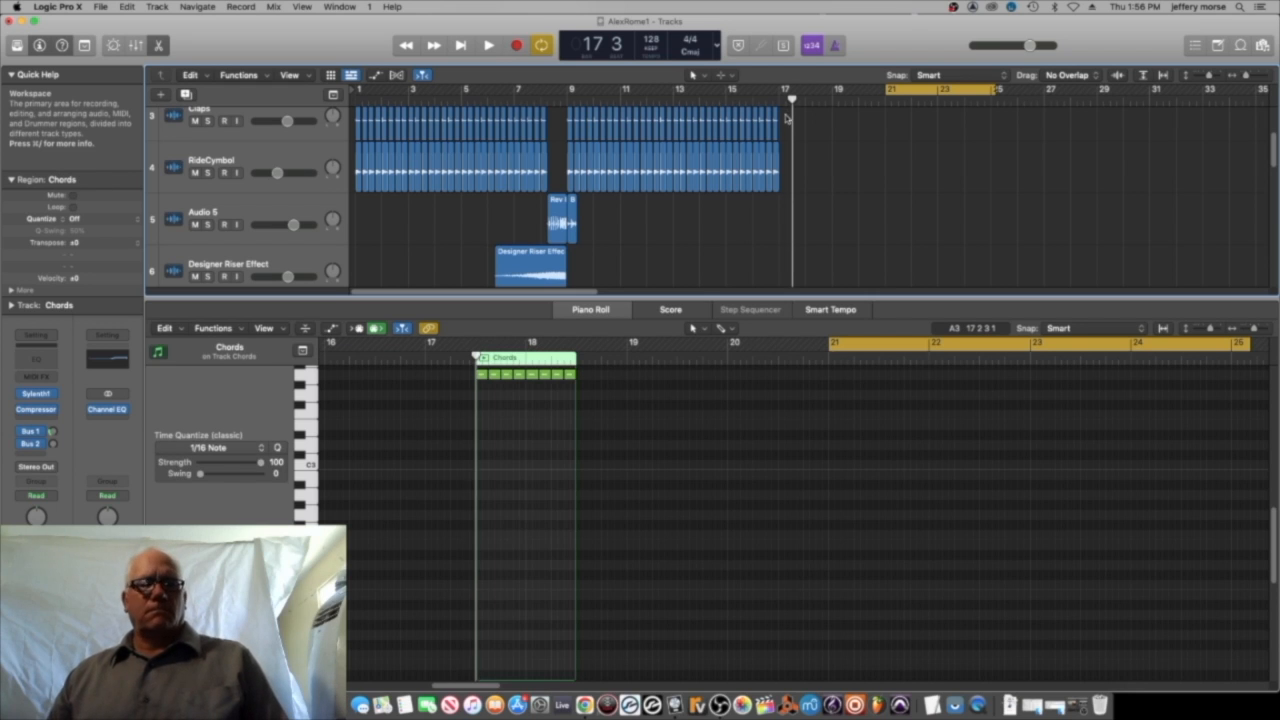
pyautogui.press('space')
pyautogui.press('space')
pyautogui.moveTo(893, 92); pyautogui.dragTo(786, 97)
pyautogui.press('space')
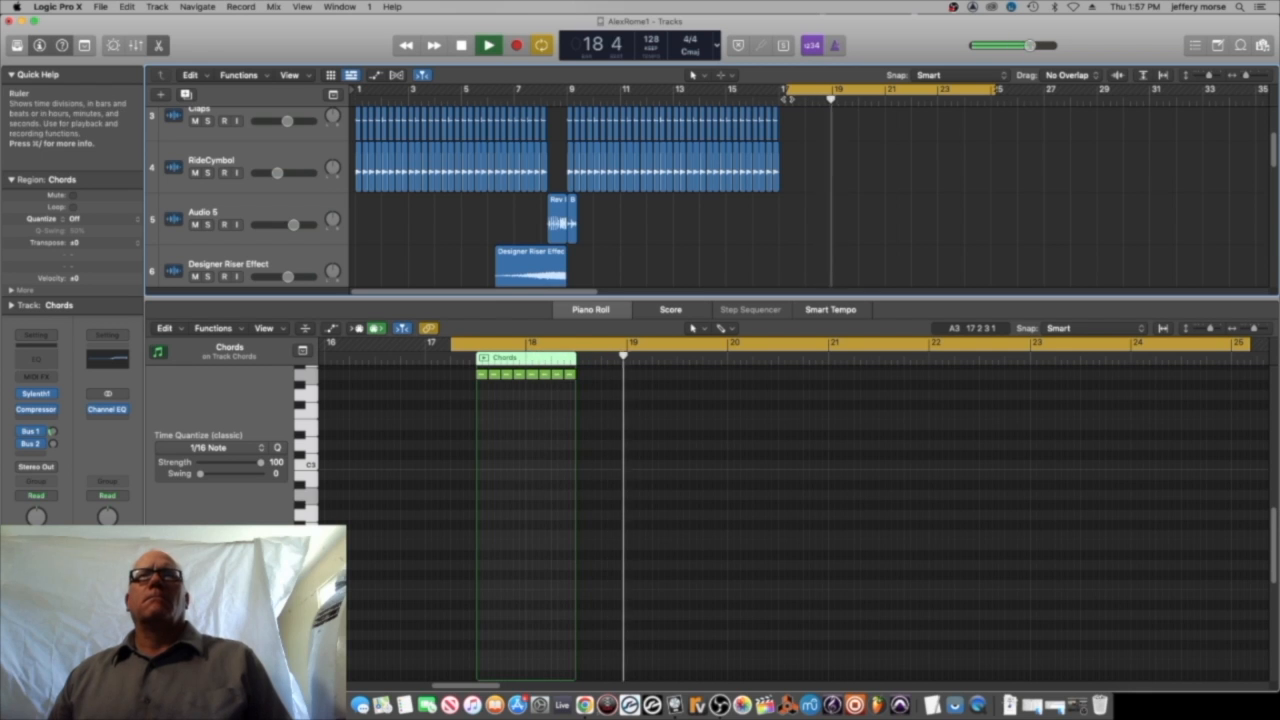
pyautogui.press('space')
# Delete the A2, C2 and A1 note rows from the second copied Chords region.
pyautogui.scroll(-3, 870, 150)
pyautogui.scroll(-2, 843, 228)
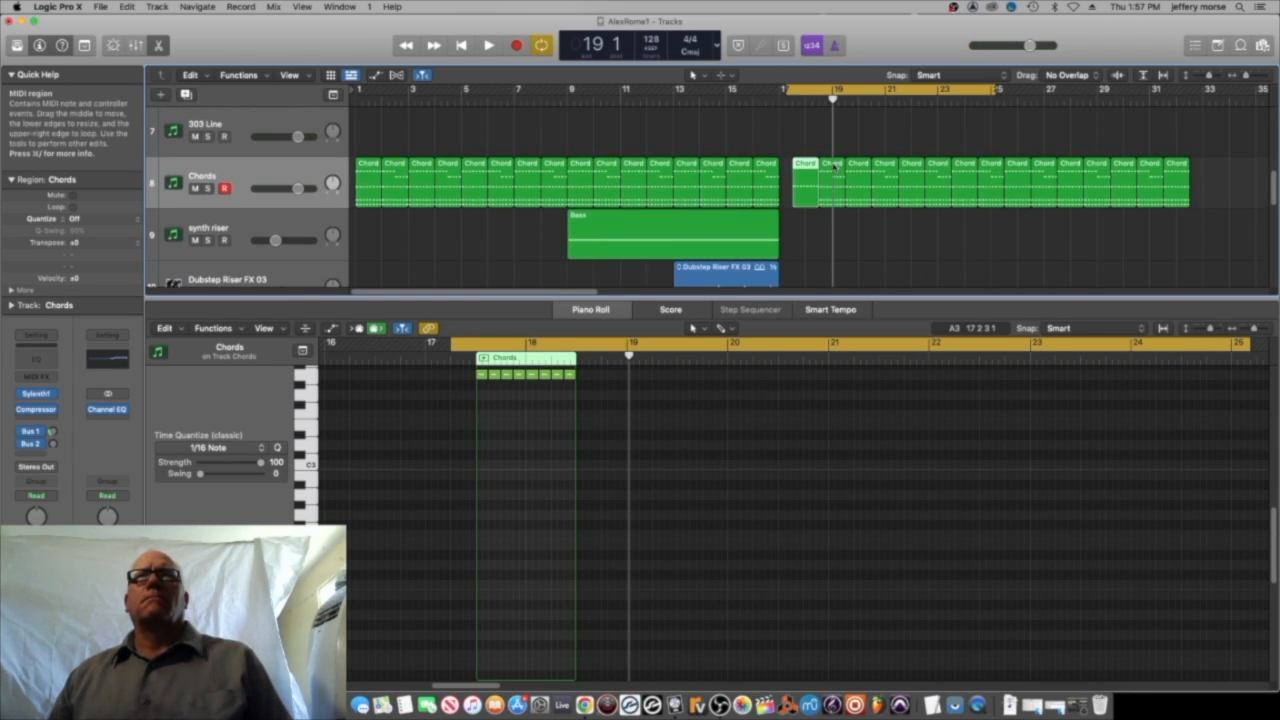
pyautogui.click(836, 167)
pyautogui.moveTo(590, 652); pyautogui.dragTo(673, 467)
pyautogui.press('Delete')
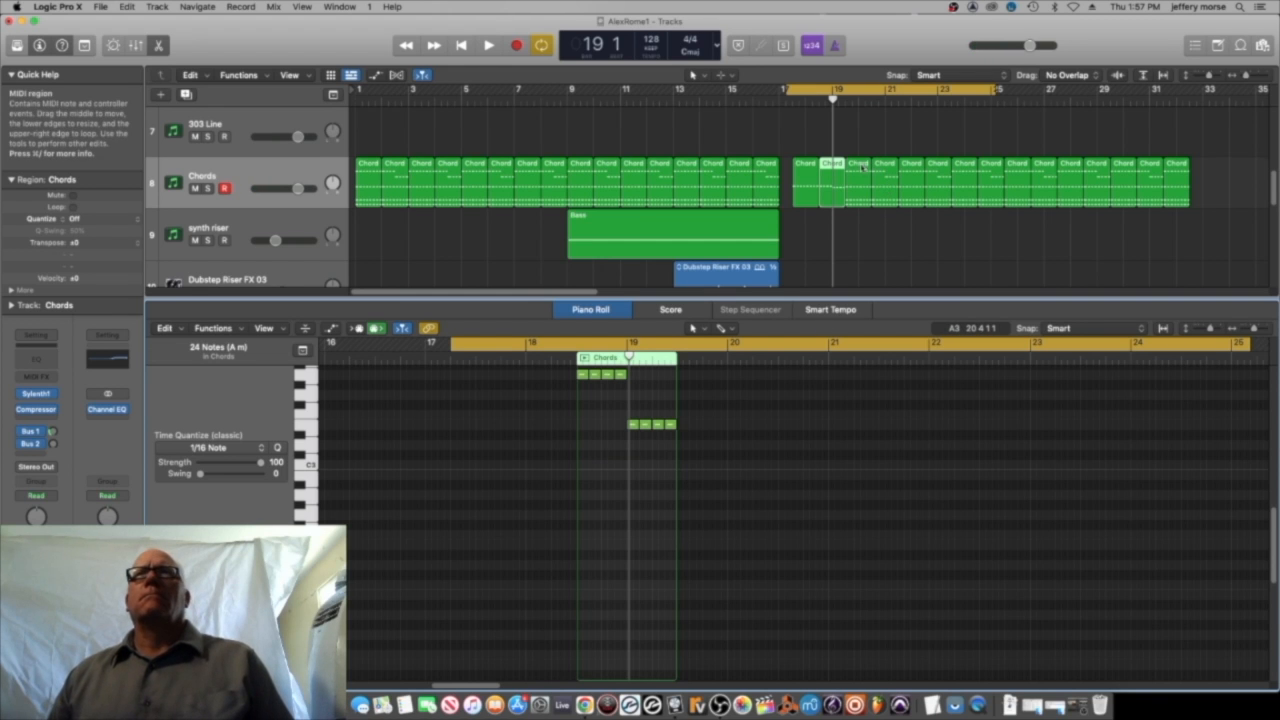
# Check the tutorial video in Chrome, return to Logic Pro X and undo the note deletions in the copied Chords regions.
pyautogui.click(585, 706)
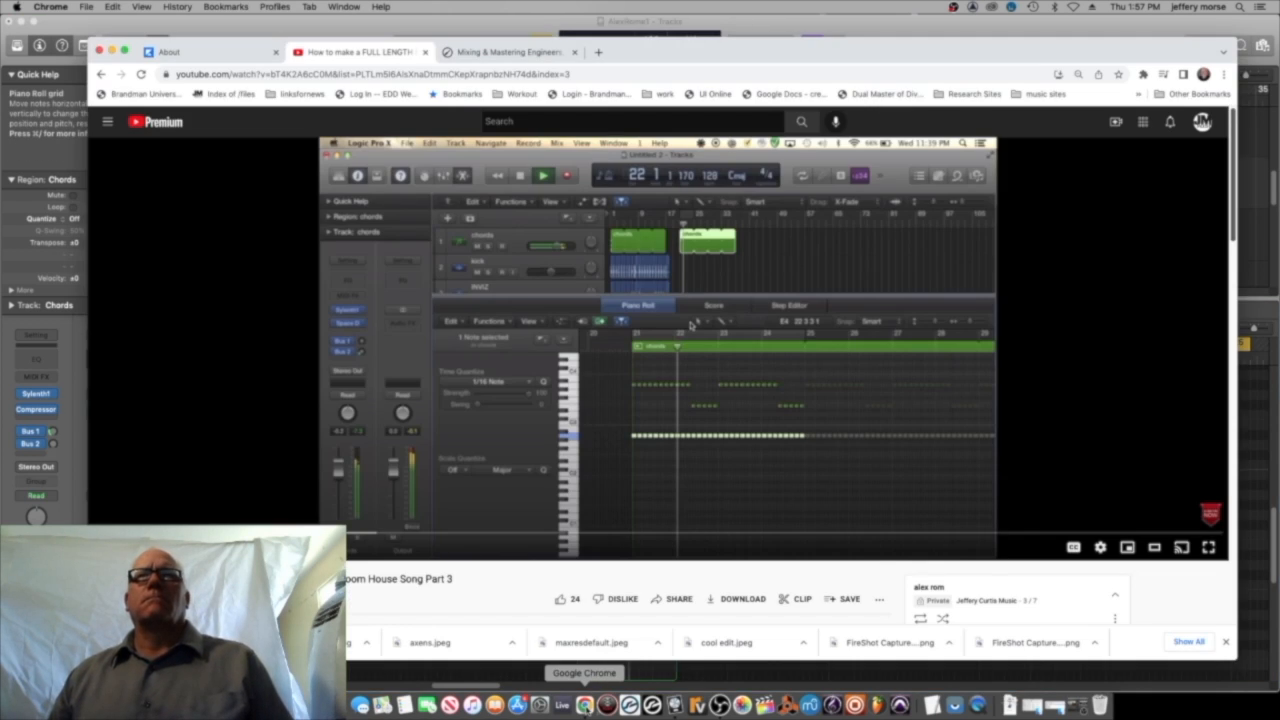
pyautogui.click(673, 706)
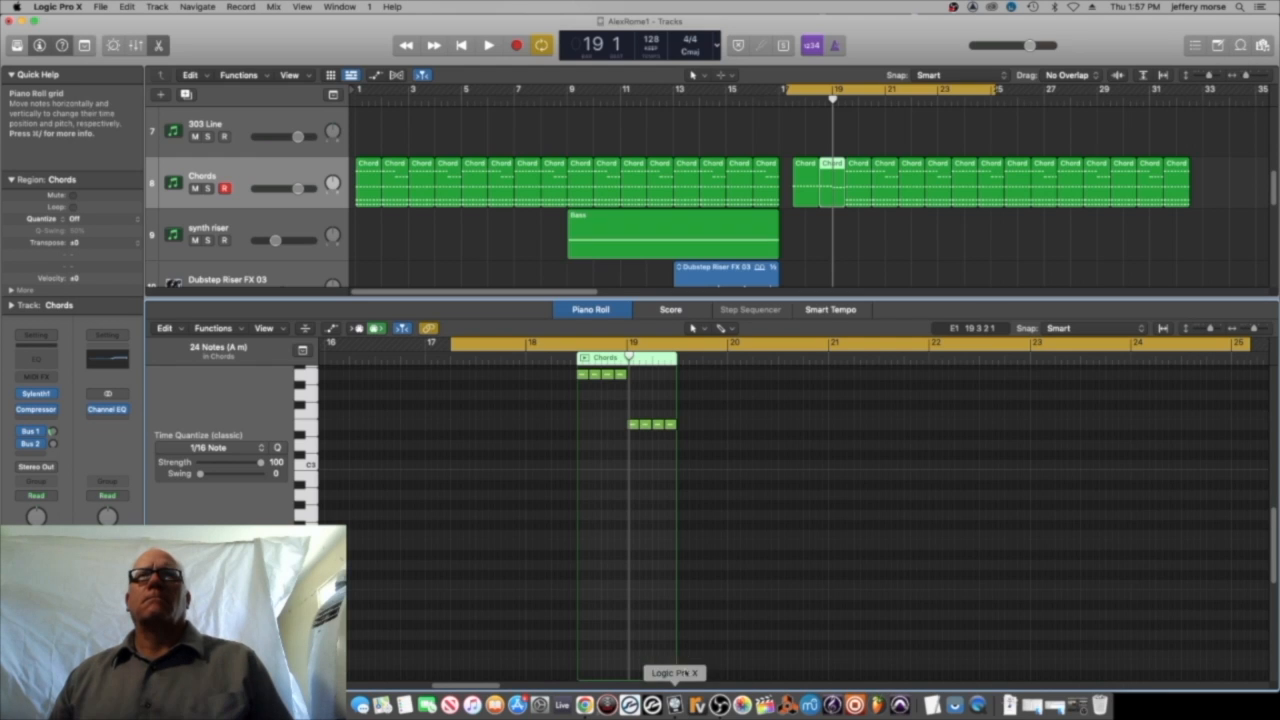
pyautogui.press('super+z')
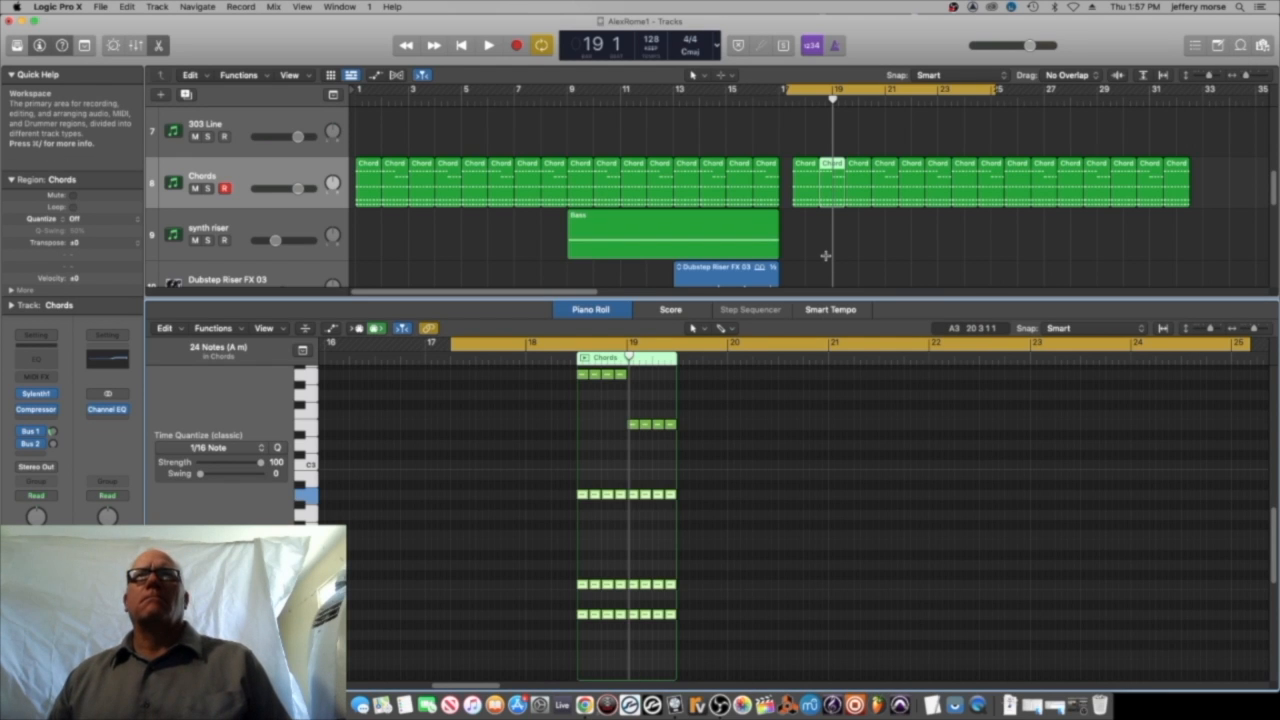
# Try deleting only the C2 and A1 note rows from the first copied Chords region, and undo the deletion.
pyautogui.click(807, 164)
pyautogui.scroll(-5, 532, 592)
pyautogui.moveTo(544, 596); pyautogui.dragTo(574, 543)
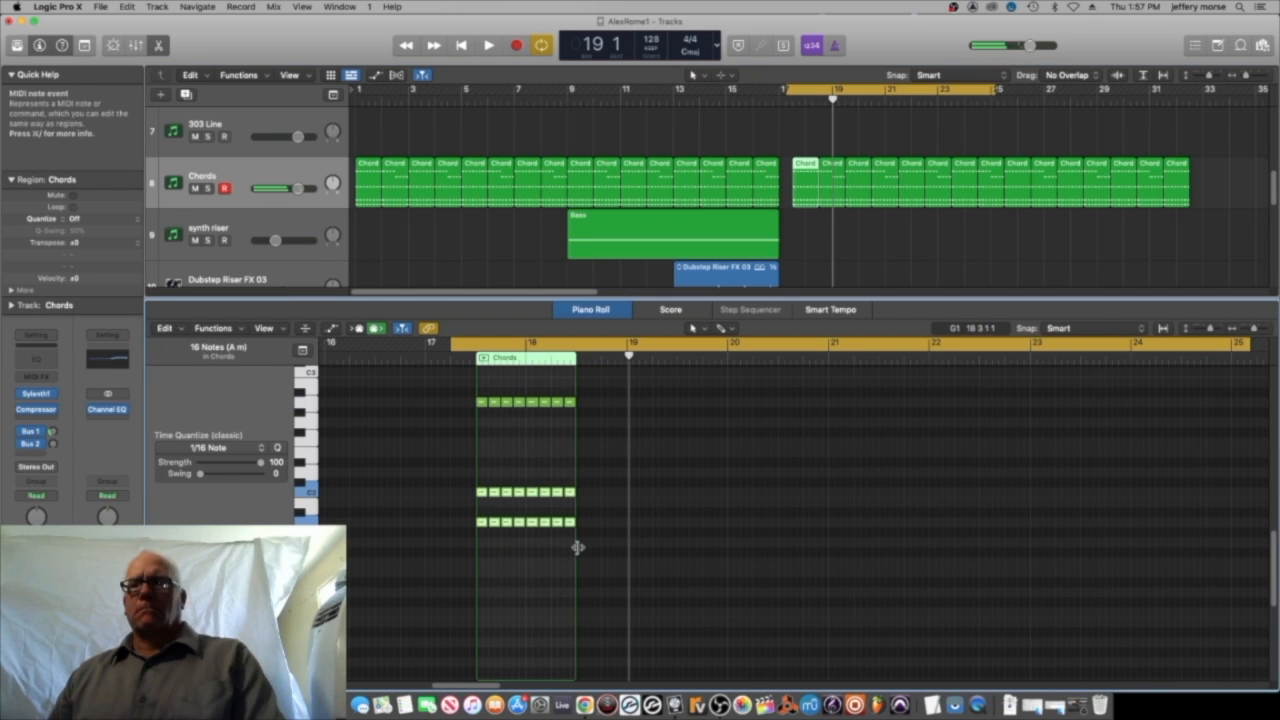
pyautogui.press('Delete')
pyautogui.press('super+z')
# With the playhead at bar 18, delete the C2 and A1 note rows from the first copied Chords region and play it back.
pyautogui.scroll(-2, 575, 515)
pyautogui.moveTo(835, 100); pyautogui.dragTo(805, 100)
pyautogui.click(527, 516)
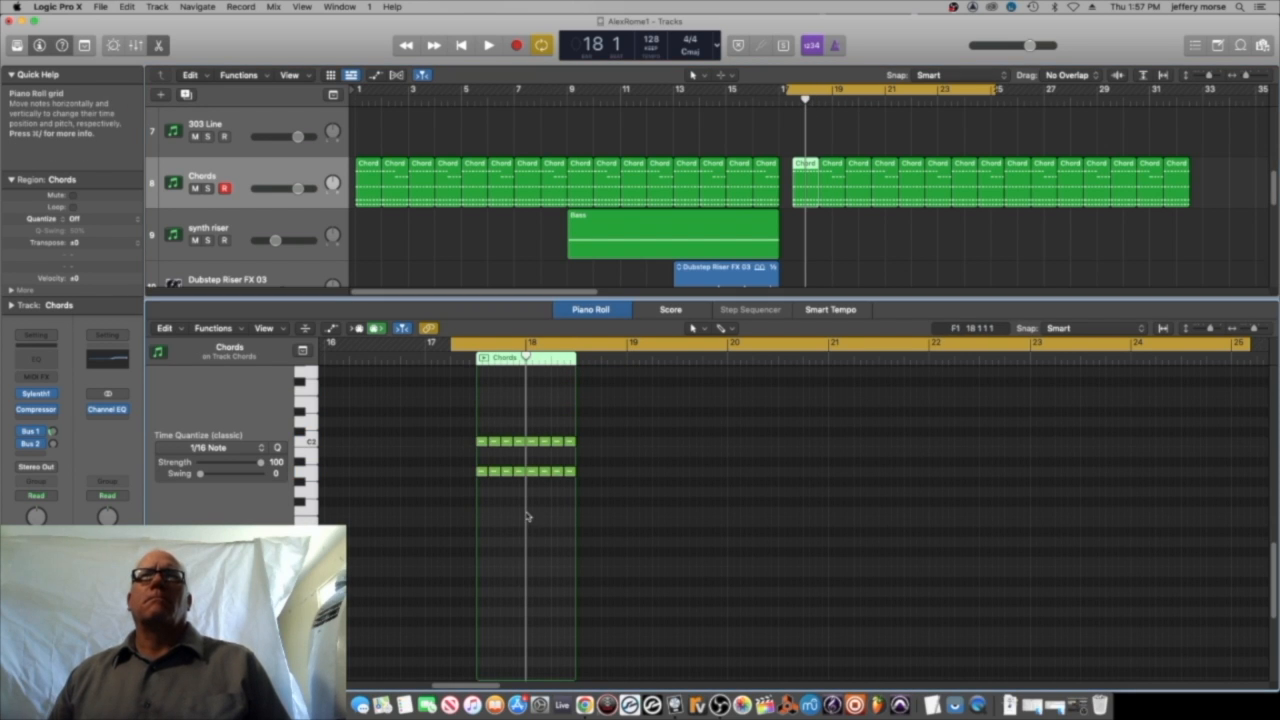
pyautogui.moveTo(498, 553)
pyautogui.mouseDown()
pyautogui.moveTo(549, 409)
pyautogui.moveTo(568, 404)
pyautogui.mouseUp()
pyautogui.press('Delete')
pyautogui.moveTo(496, 515); pyautogui.dragTo(475, 432)
pyautogui.press('Delete')
pyautogui.press('space')
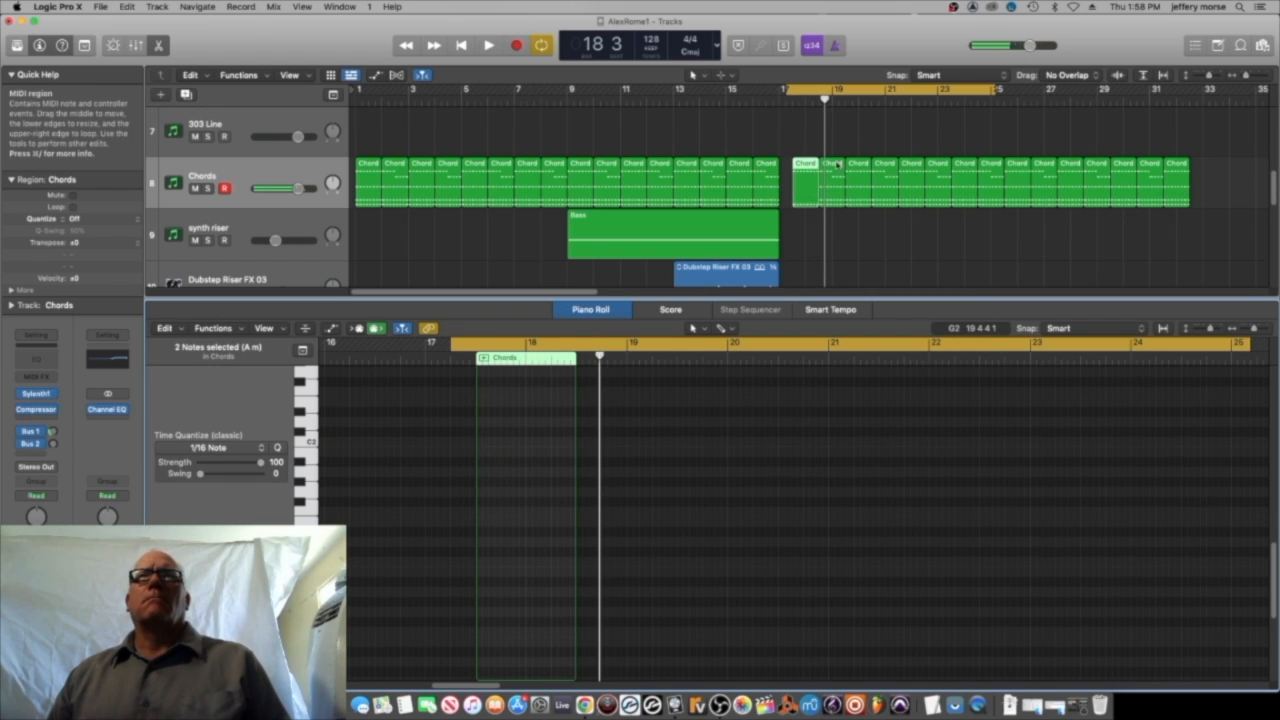
# Delete the C2 and A1 note rows from the second copied Chords region and listen to the result.
pyautogui.press('Right')
pyautogui.moveTo(578, 509); pyautogui.dragTo(684, 406)
pyautogui.press('Delete')
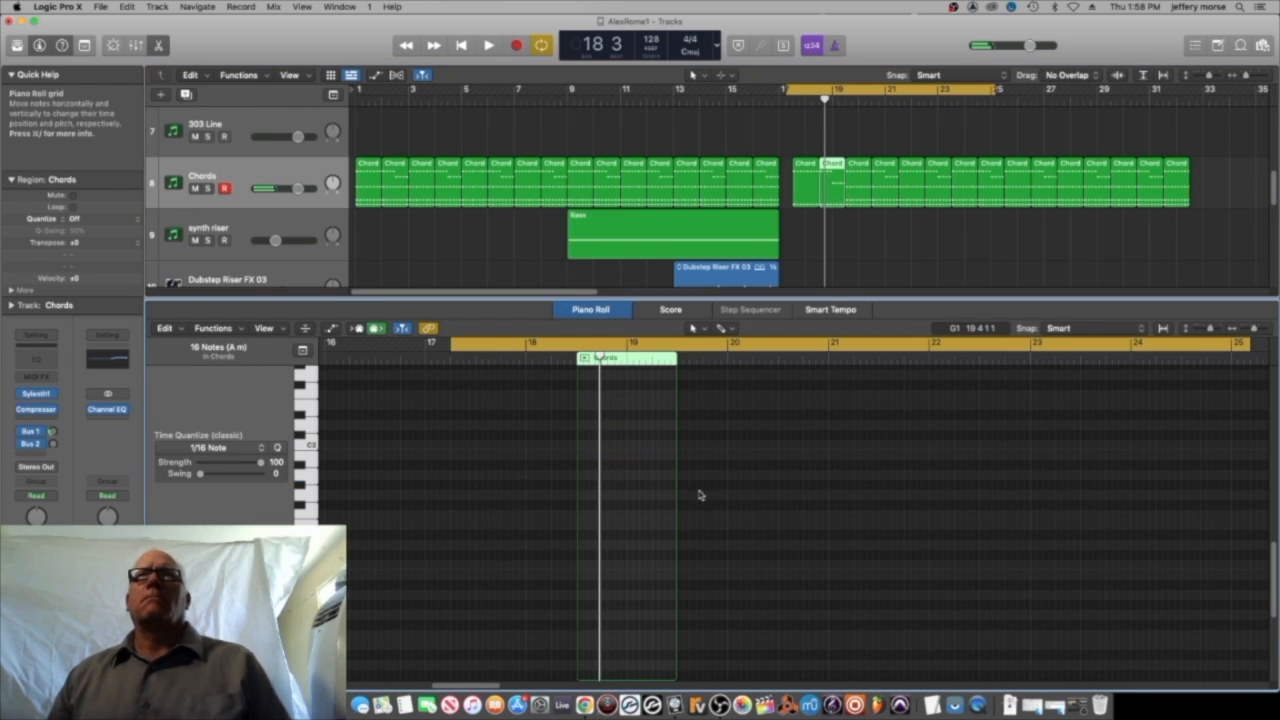
pyautogui.press('space')
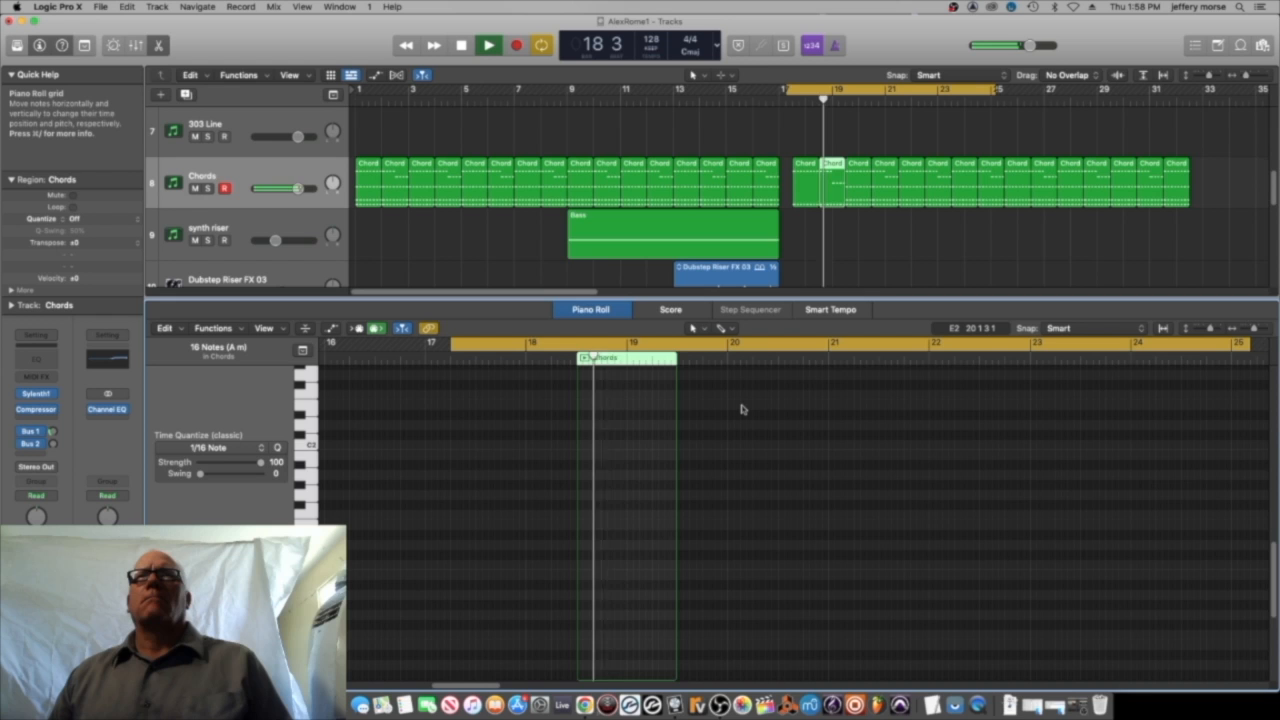
# Stop playback and delete every copied Chords region after the two edited ones.
pyautogui.press('space')
pyautogui.moveTo(1218, 266); pyautogui.dragTo(871, 143)
pyautogui.press('Delete')
# Try to paste copies of the two edited Chords regions after them, and delete the pasted regions.
pyautogui.moveTo(867, 246); pyautogui.dragTo(792, 151)
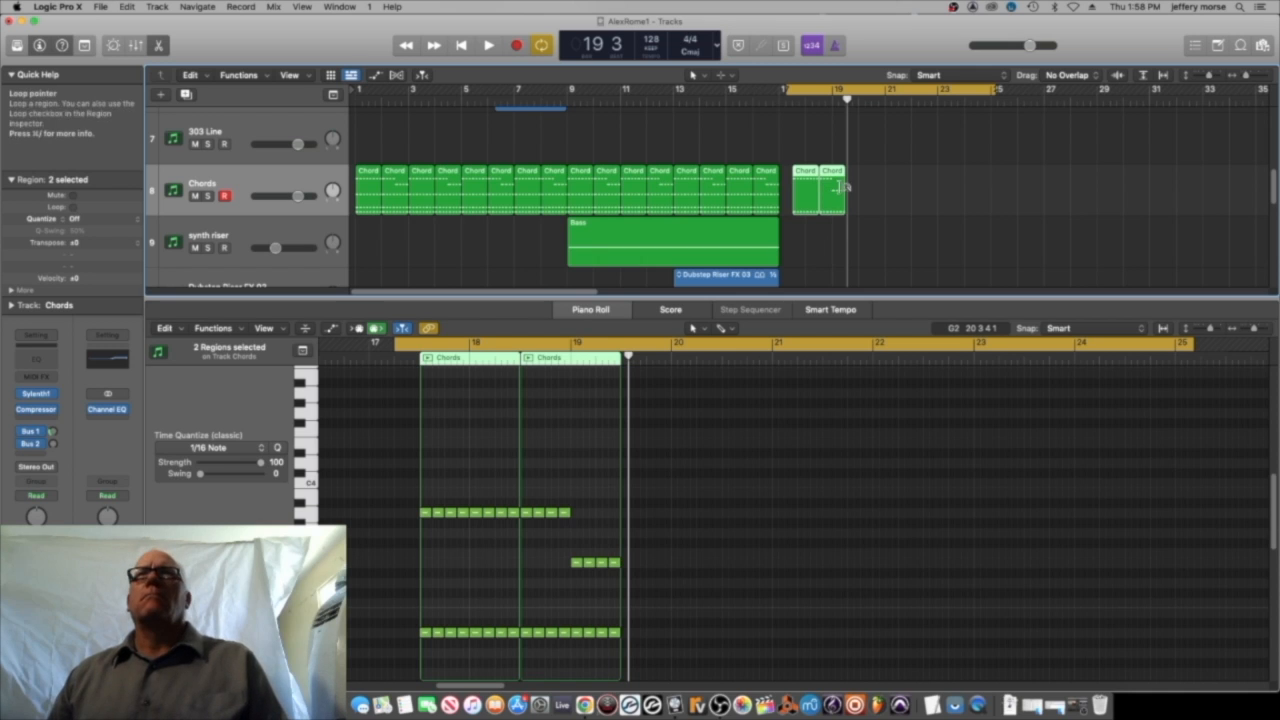
pyautogui.moveTo(848, 112); pyautogui.dragTo(917, 117)
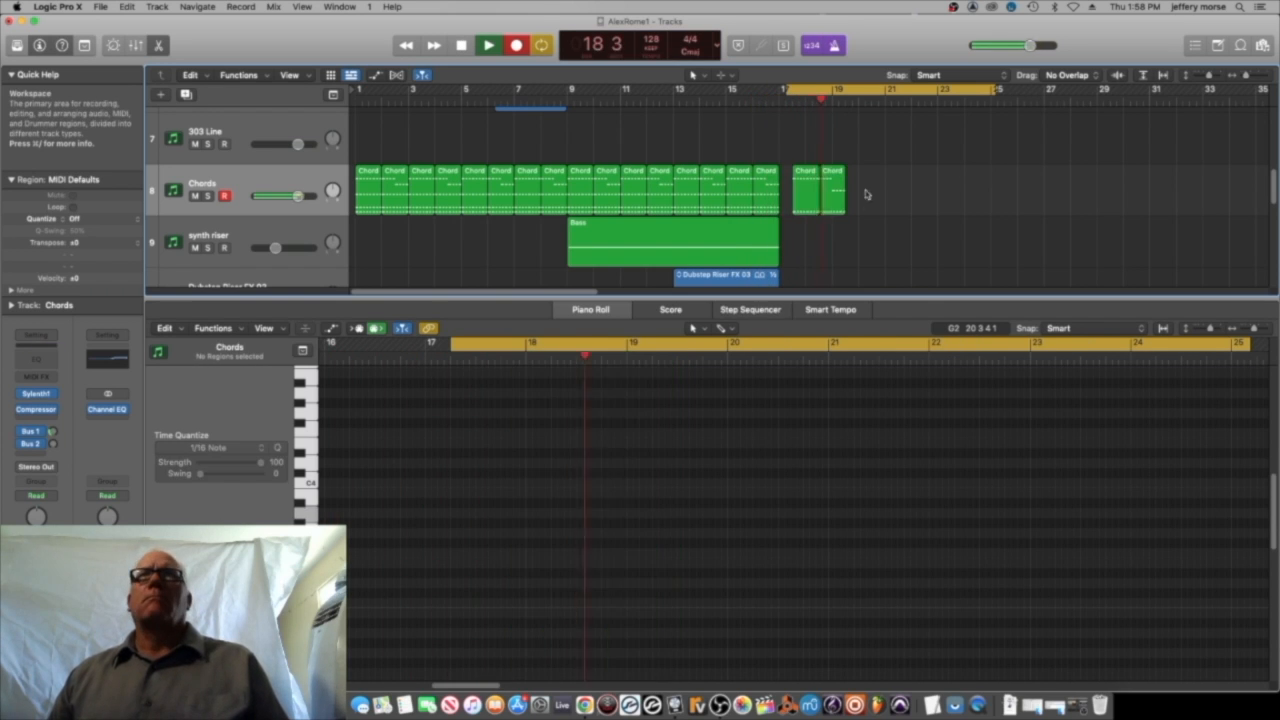
pyautogui.click(470, 48)
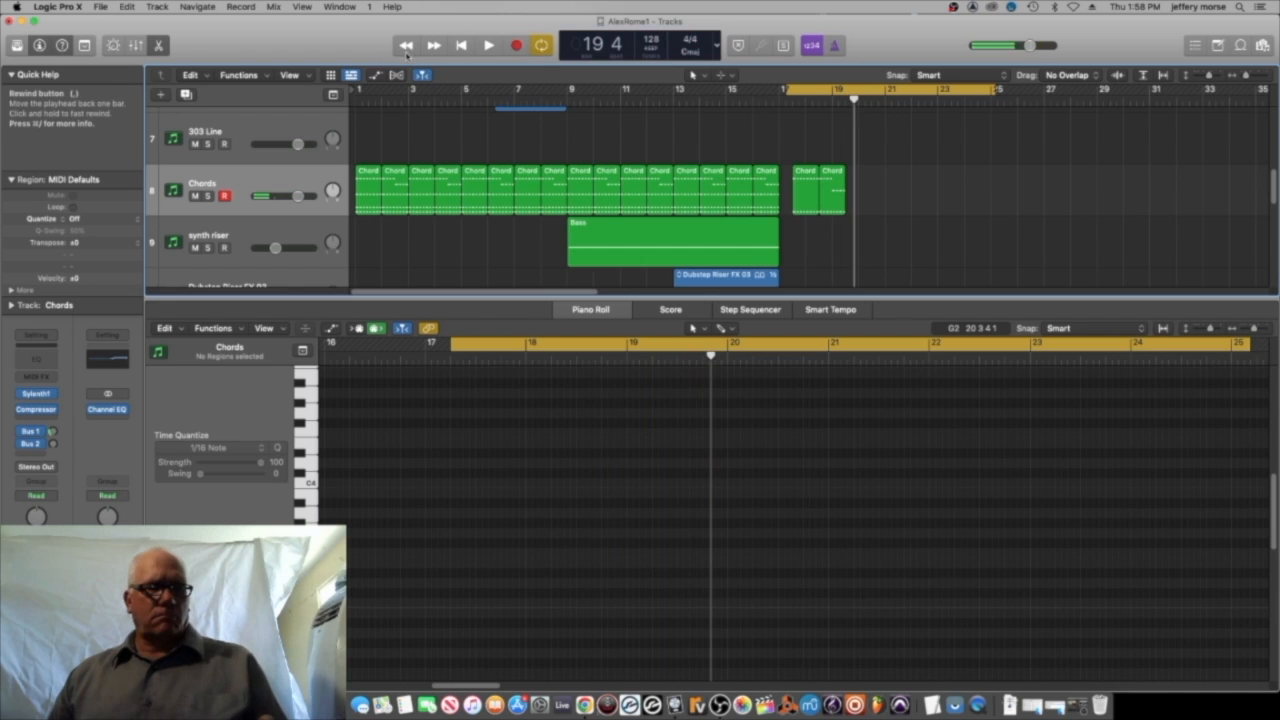
pyautogui.press('super+v')
pyautogui.click(1192, 244)
pyautogui.moveTo(1192, 240); pyautogui.dragTo(854, 158)
pyautogui.press('Delete')
# Duplicate the two edited Chords regions repeatedly along the Chords track until they reach bar 33.
pyautogui.moveTo(840, 234); pyautogui.dragTo(857, 184)
pyautogui.moveTo(916, 240); pyautogui.dragTo(789, 133)
pyautogui.moveTo(862, 200); pyautogui.dragTo(790, 136)
pyautogui.moveTo(823, 180); pyautogui.dragTo(1035, 180)
pyautogui.click(818, 238)
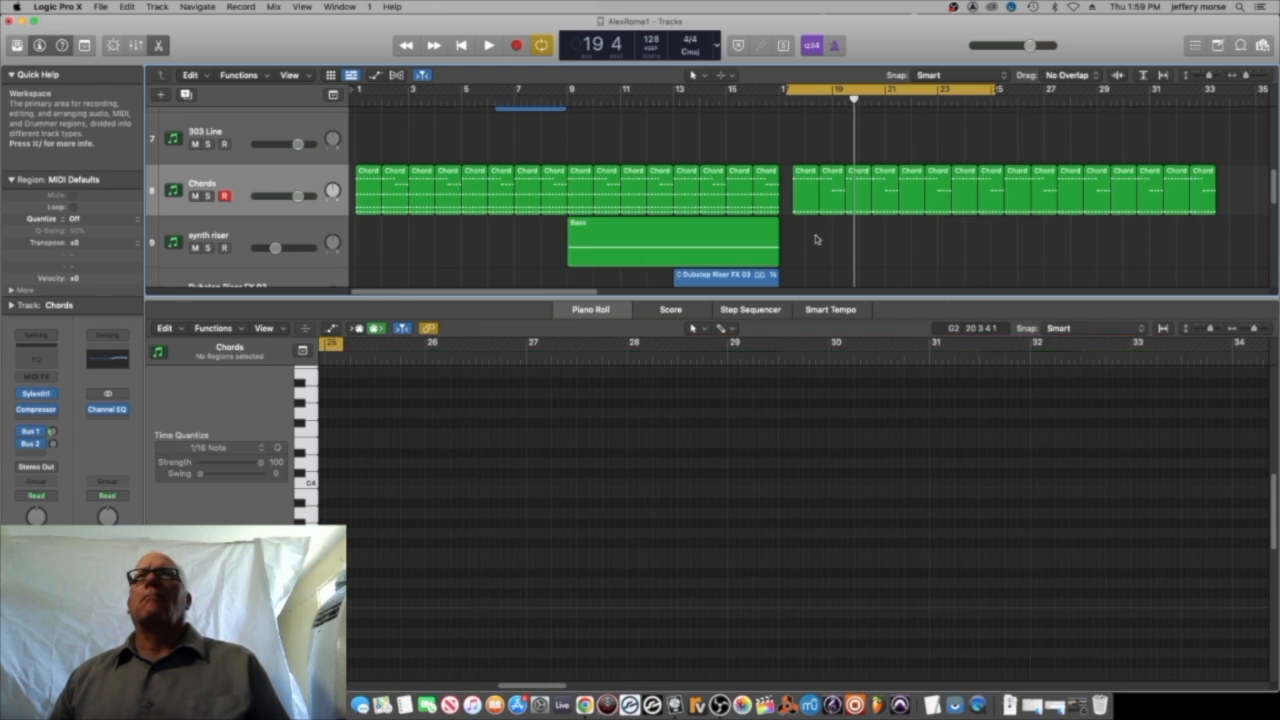
# Play back the duplicated Chords section after bar 17 and look over the surrounding tracks.
pyautogui.press('space')
pyautogui.scroll(-5, 920, 234)
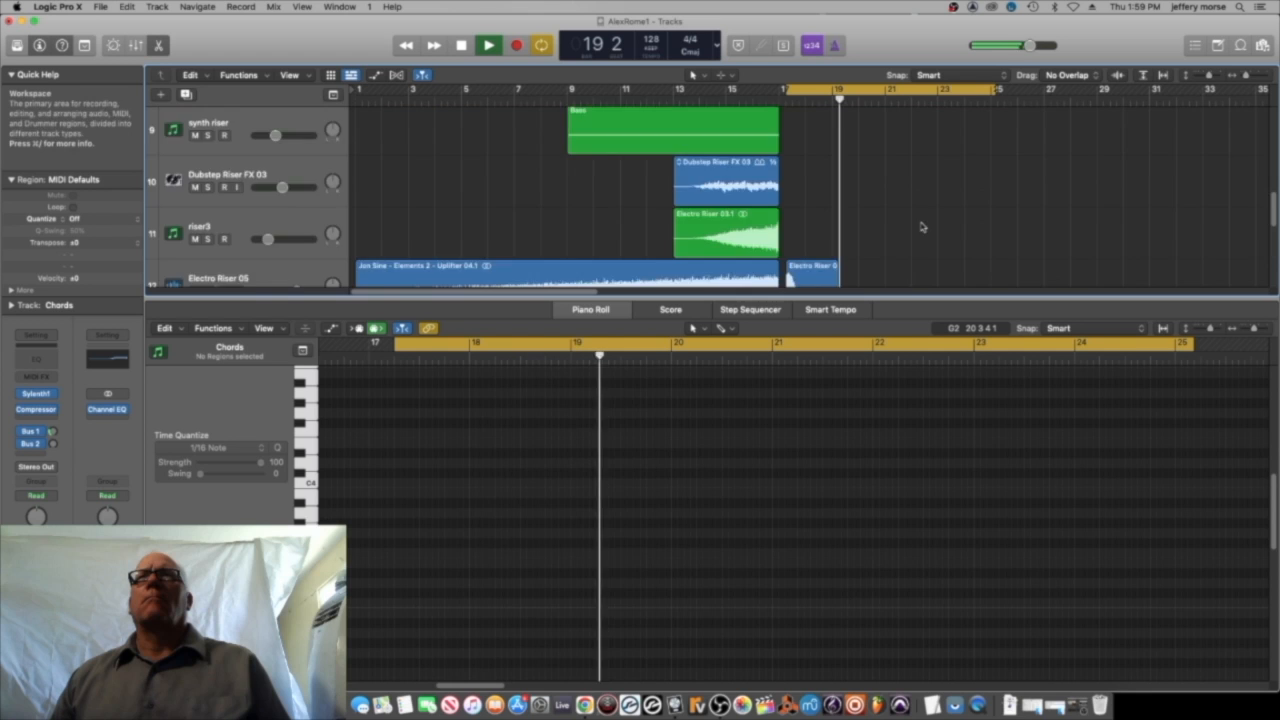
pyautogui.scroll(5, 922, 224)
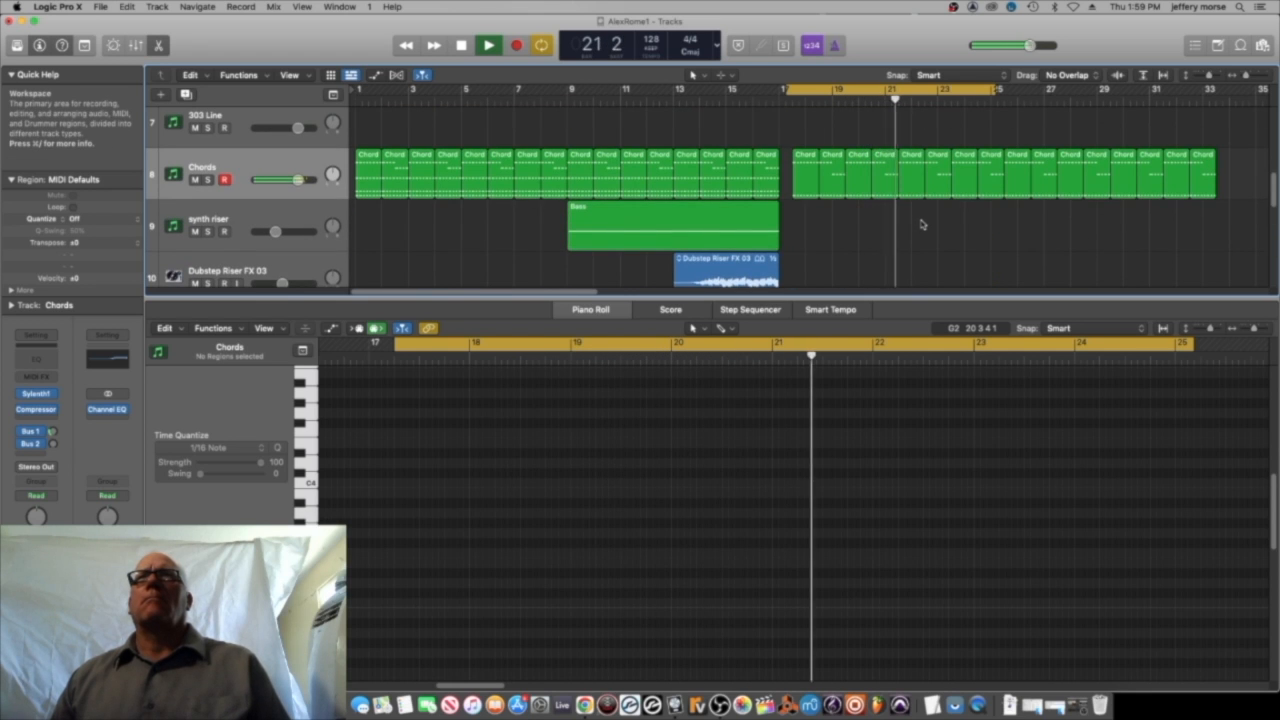
pyautogui.press('space')
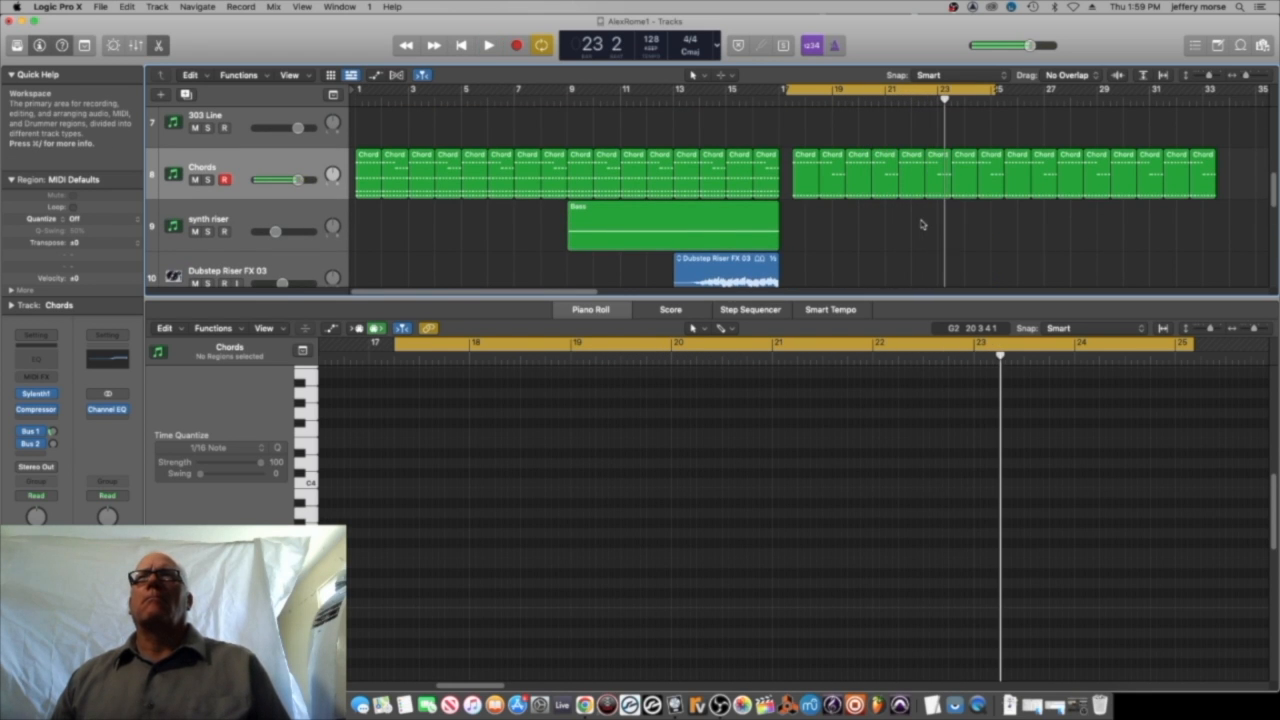
# Move the sixteen copied Chords regions one bar further along the track and play them.
pyautogui.click(806, 168)
pyautogui.moveTo(1220, 245); pyautogui.dragTo(837, 188)
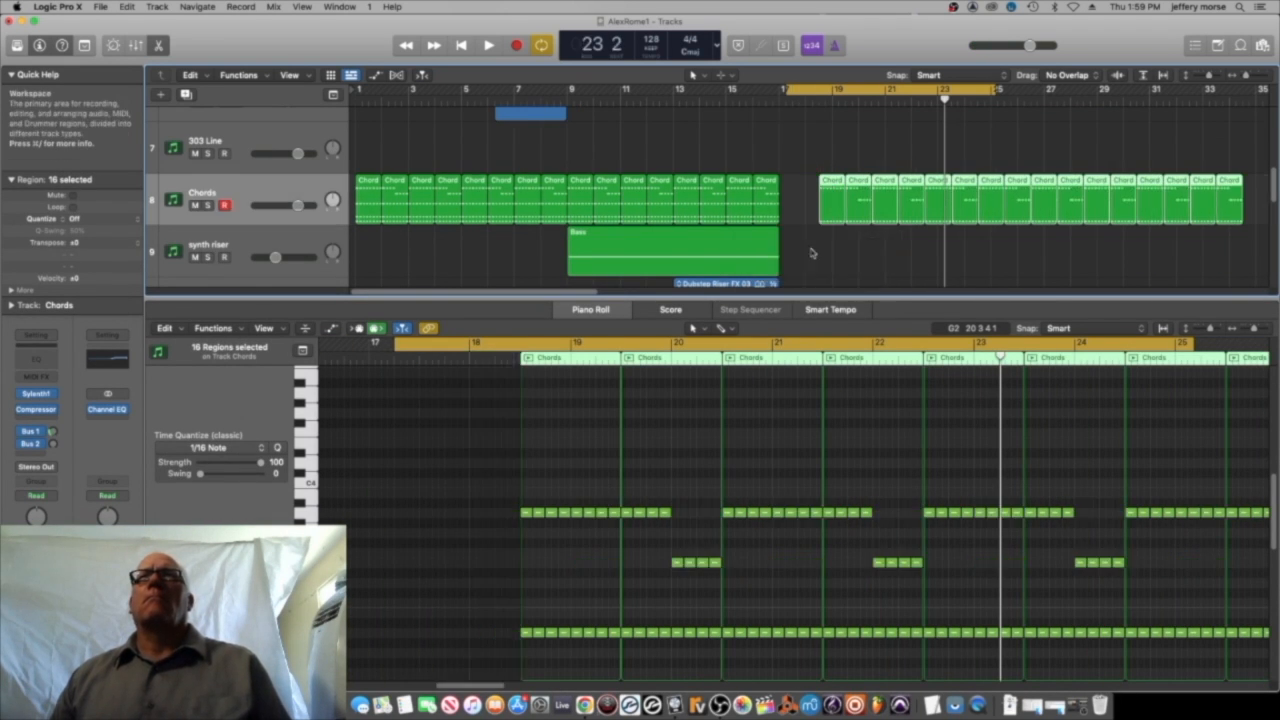
pyautogui.press('space')
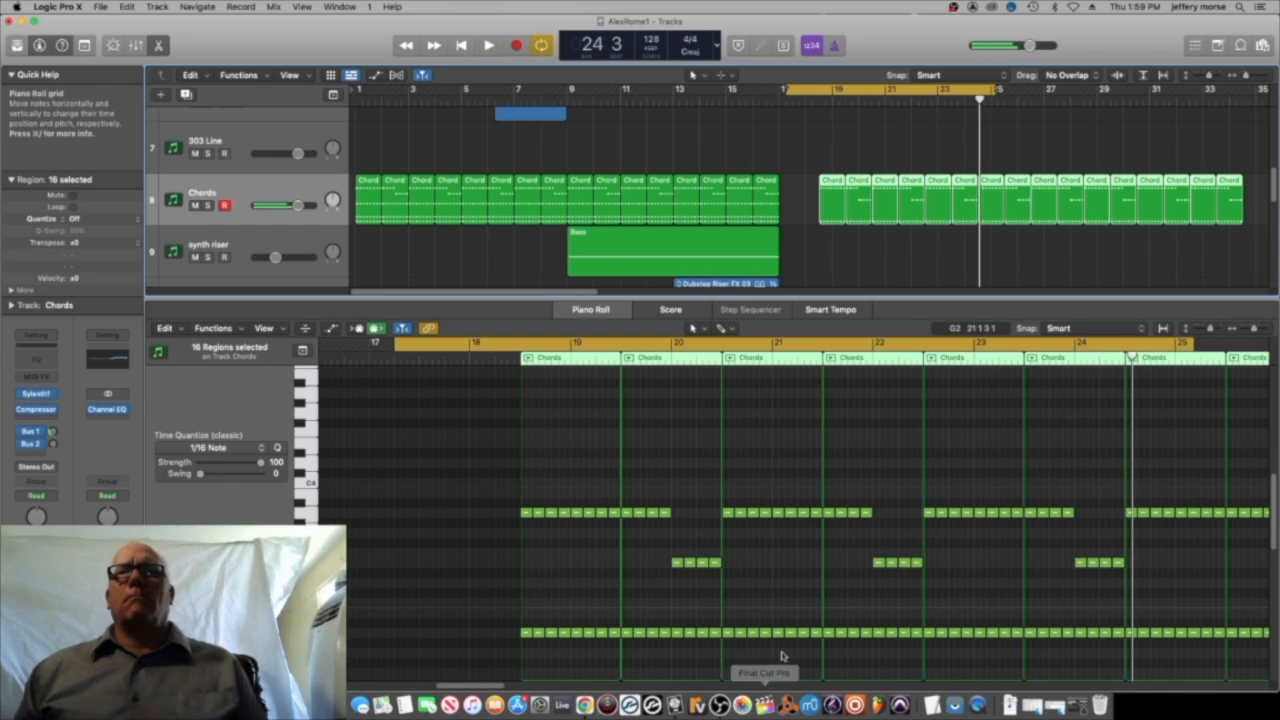
# Check the tutorial video in Chrome, return to Logic Pro X and delete the last eight copied Chords regions.
pyautogui.click(584, 705)
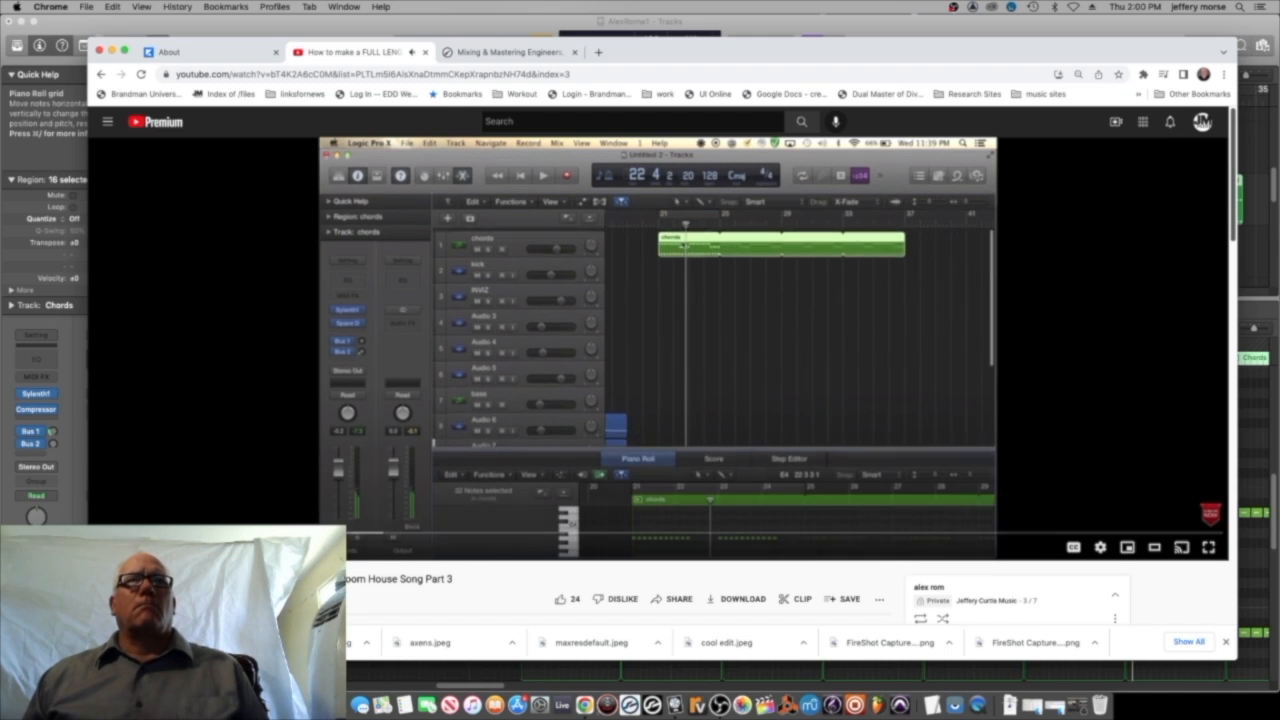
pyautogui.click(656, 707)
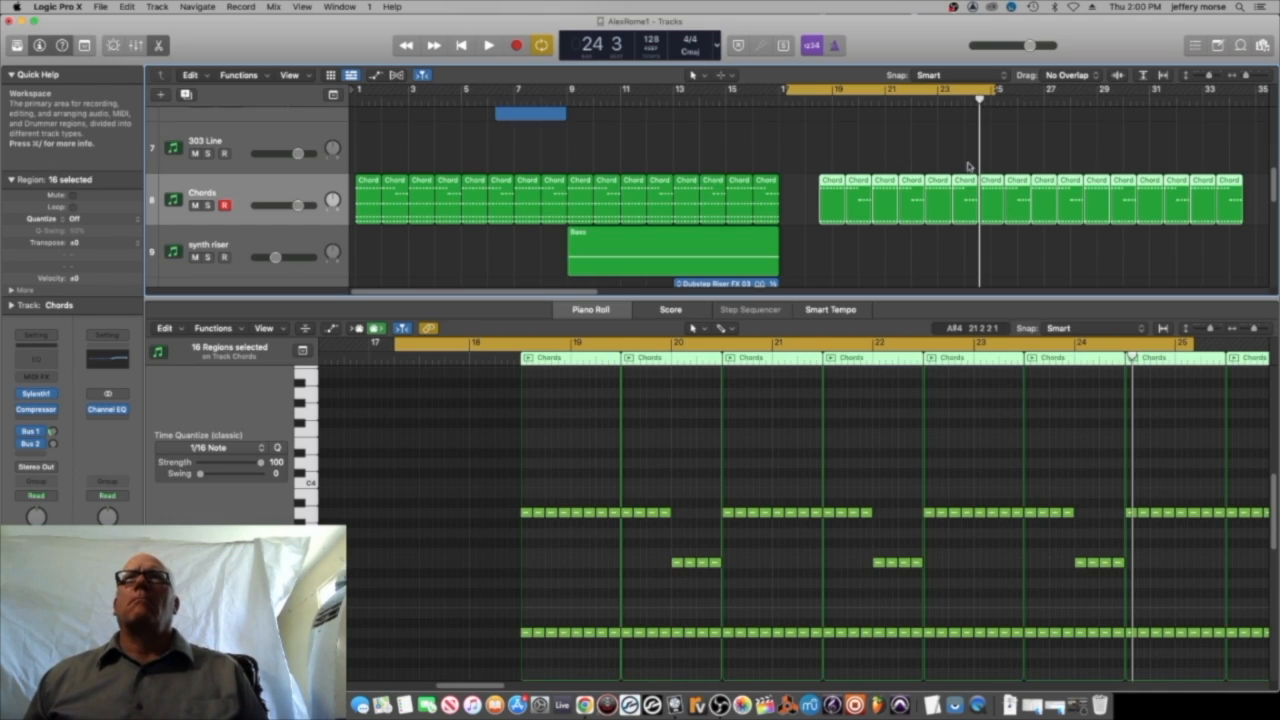
pyautogui.moveTo(818, 142); pyautogui.dragTo(1040, 153)
pyautogui.press('Delete')
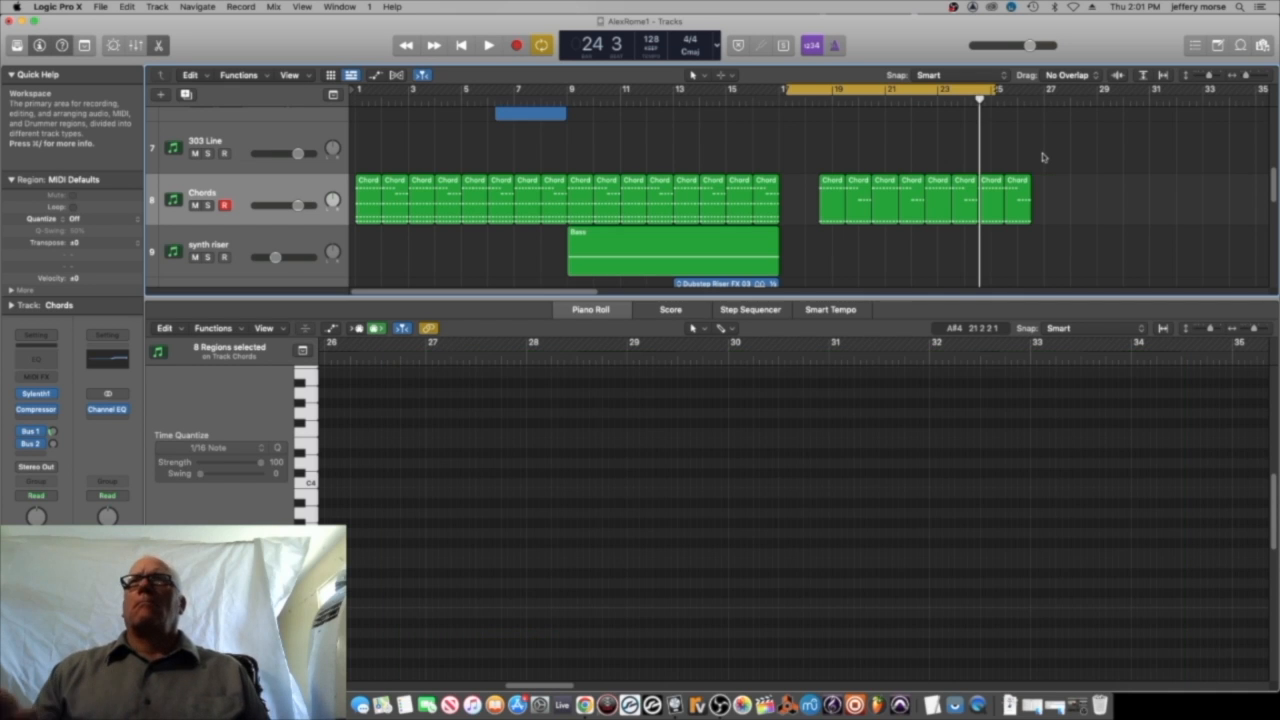
# Move the remaining eight copied Chords regions to start at bar 21, shift the cycle range to bars 21–29, and play them.
pyautogui.moveTo(1044, 239); pyautogui.dragTo(903, 195)
pyautogui.moveTo(838, 90); pyautogui.dragTo(935, 110)
pyautogui.press('space')
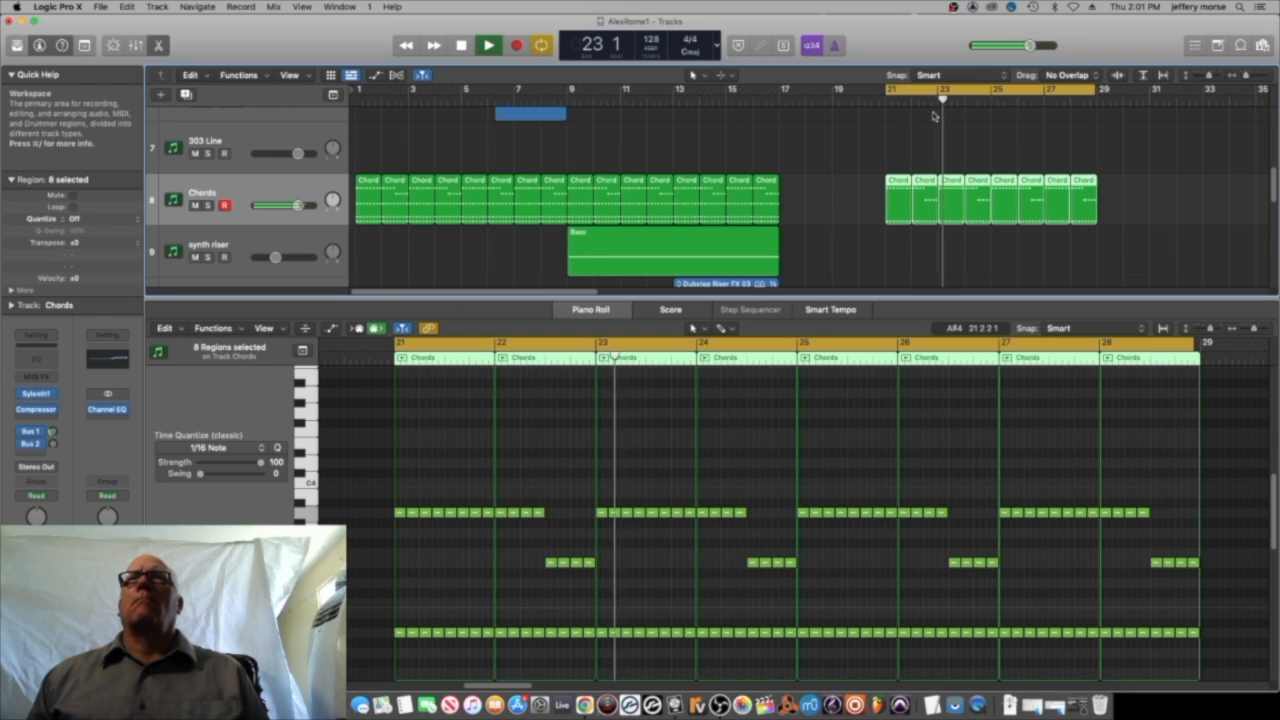
pyautogui.press('space')
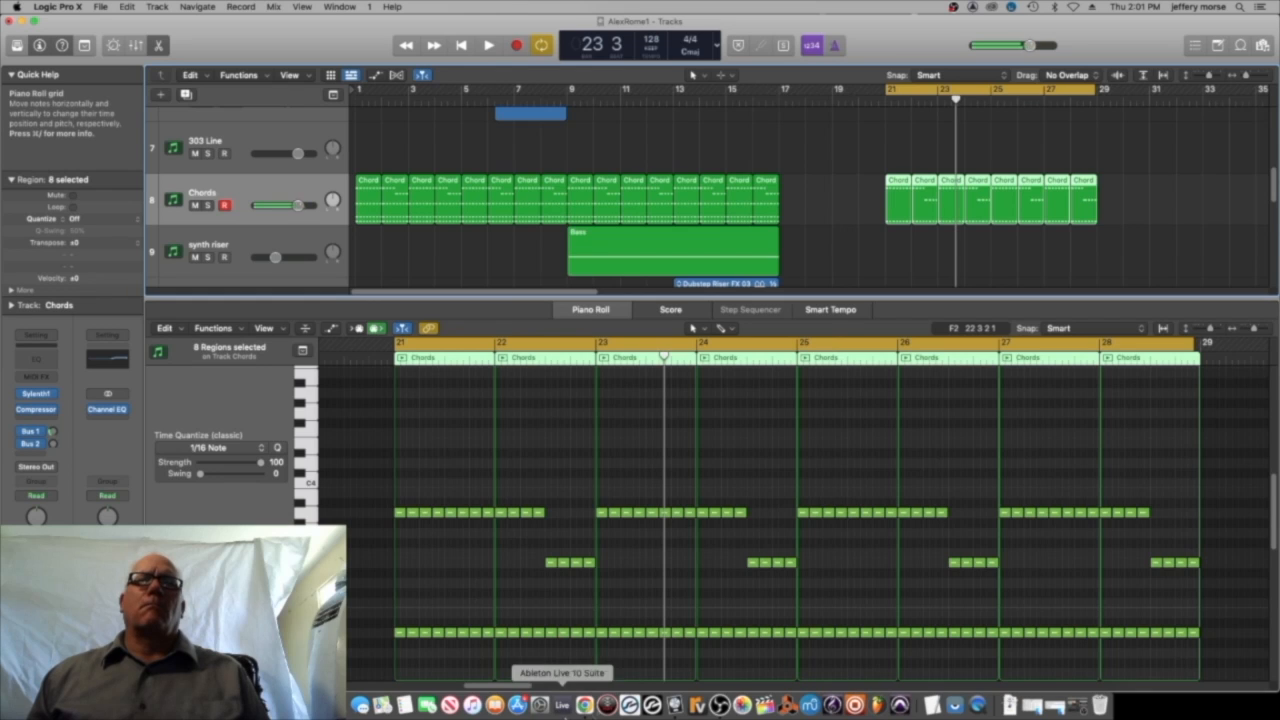
# Watch the filter cutoff automation part of the tutorial in Chrome and return to Logic Pro X.
pyautogui.click(585, 705)
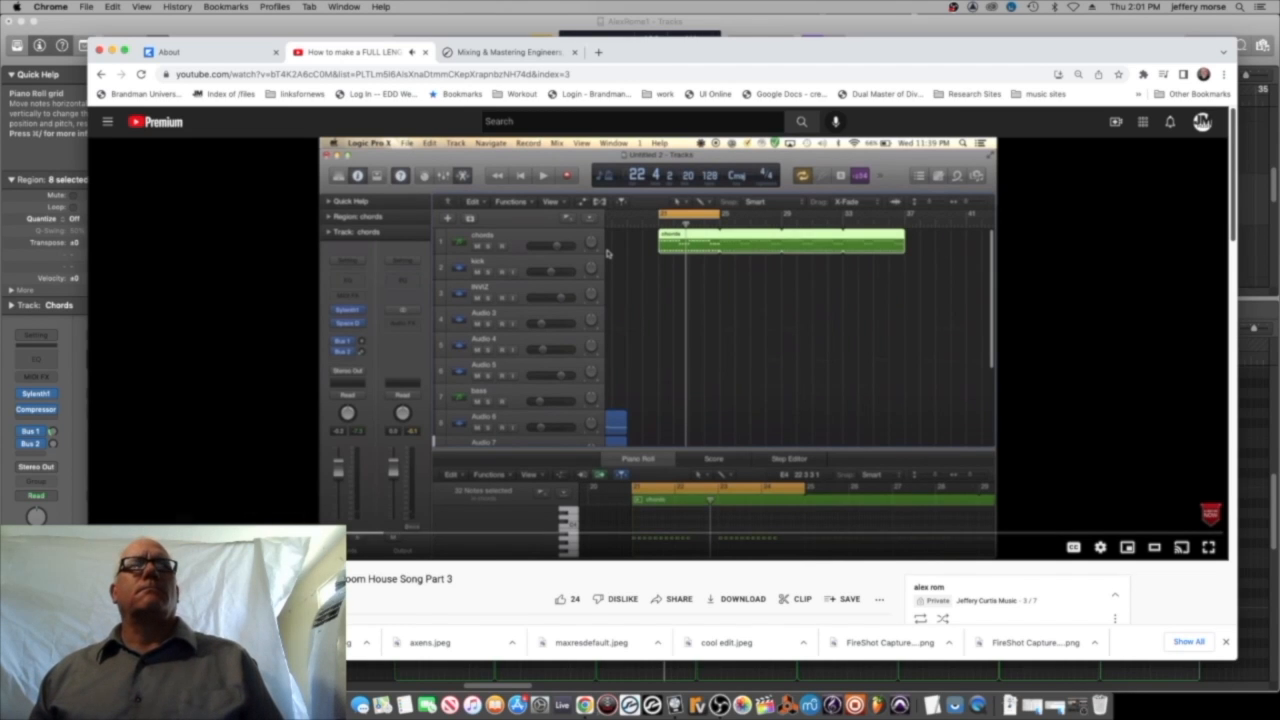
pyautogui.click(217, 533)
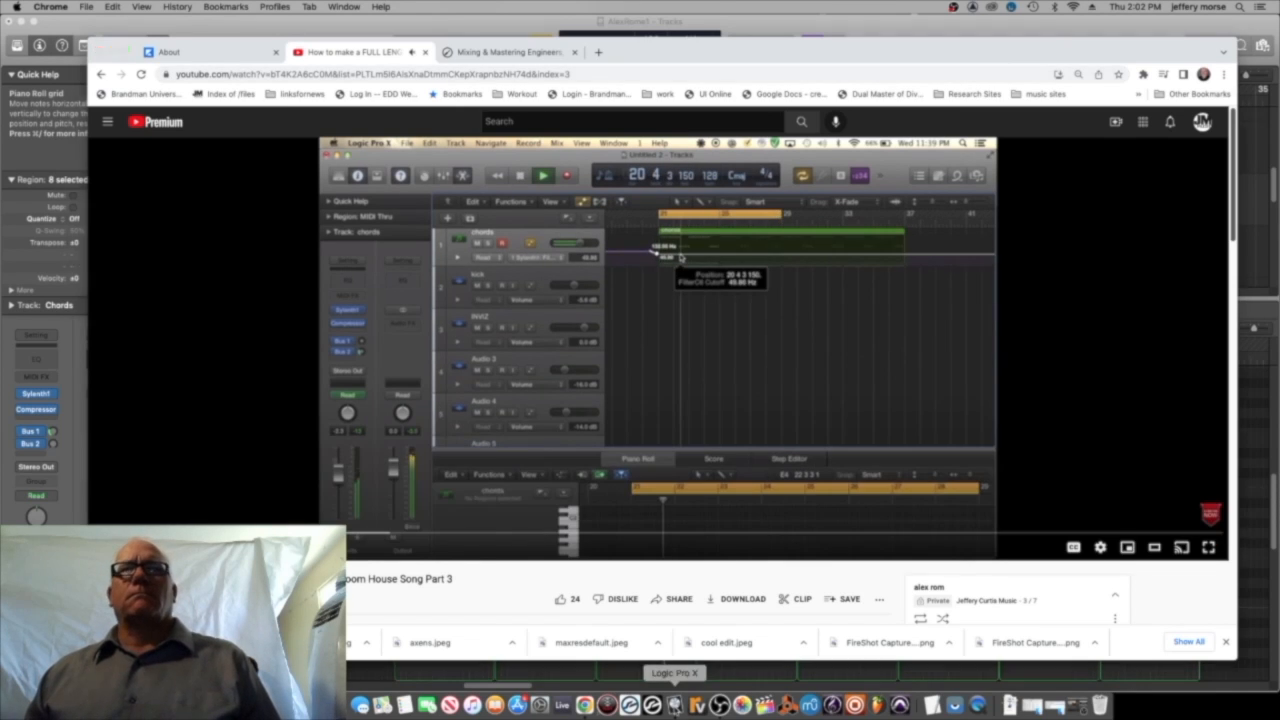
pyautogui.click(675, 703)
# Show track automation and choose Sylenth1's FilterCtl Cutoff as the Chords track's automation parameter.
pyautogui.scroll(1, 843, 190)
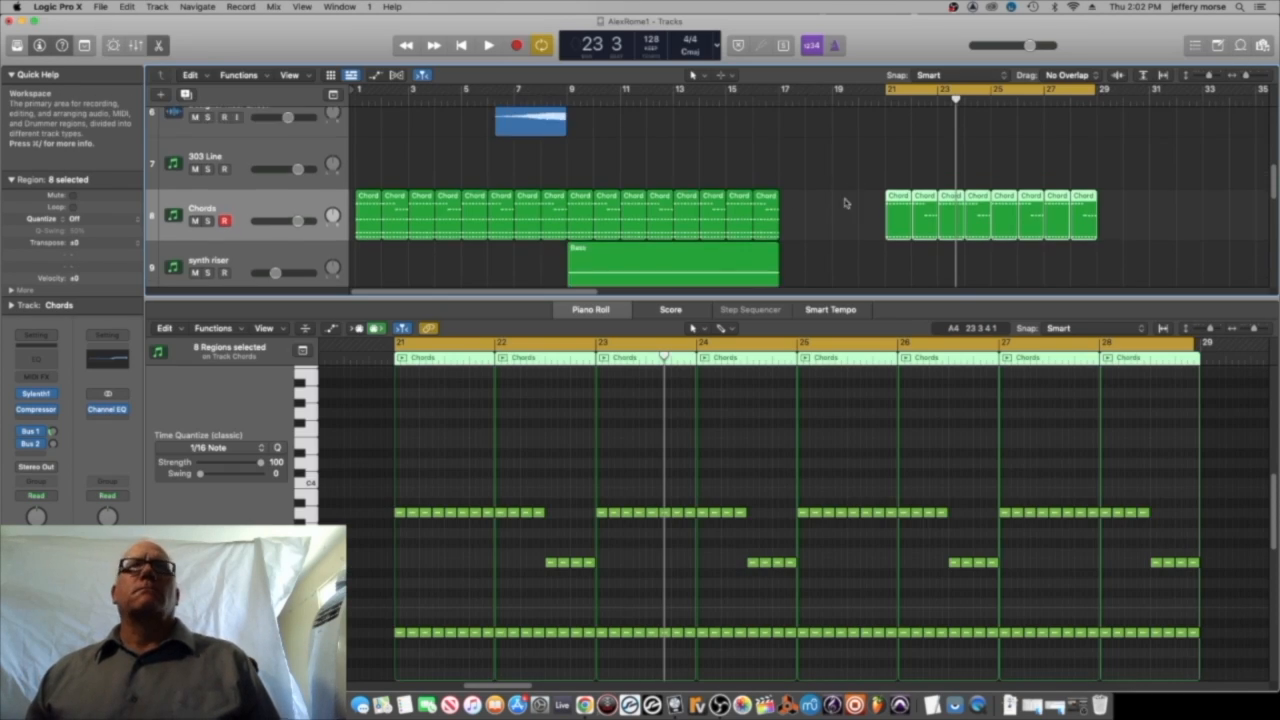
pyautogui.click(376, 76)
pyautogui.click(298, 236)
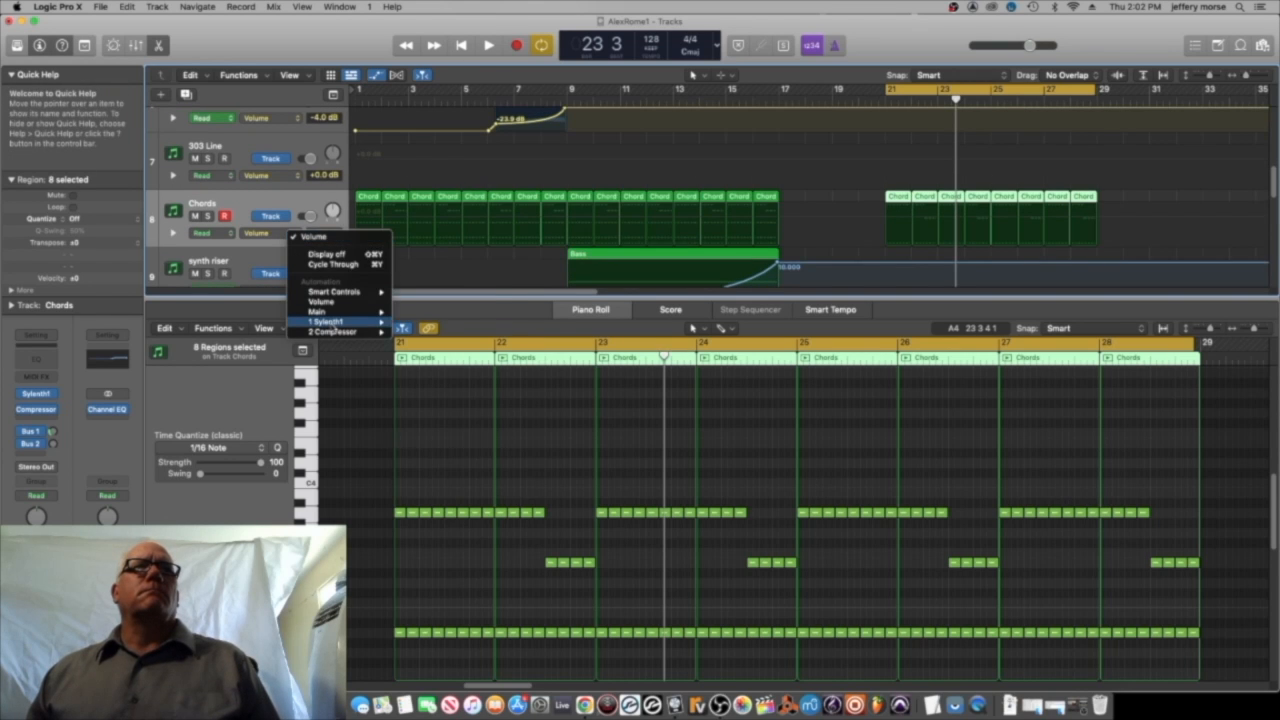
pyautogui.moveTo(330, 321)
pyautogui.click(448, 571)
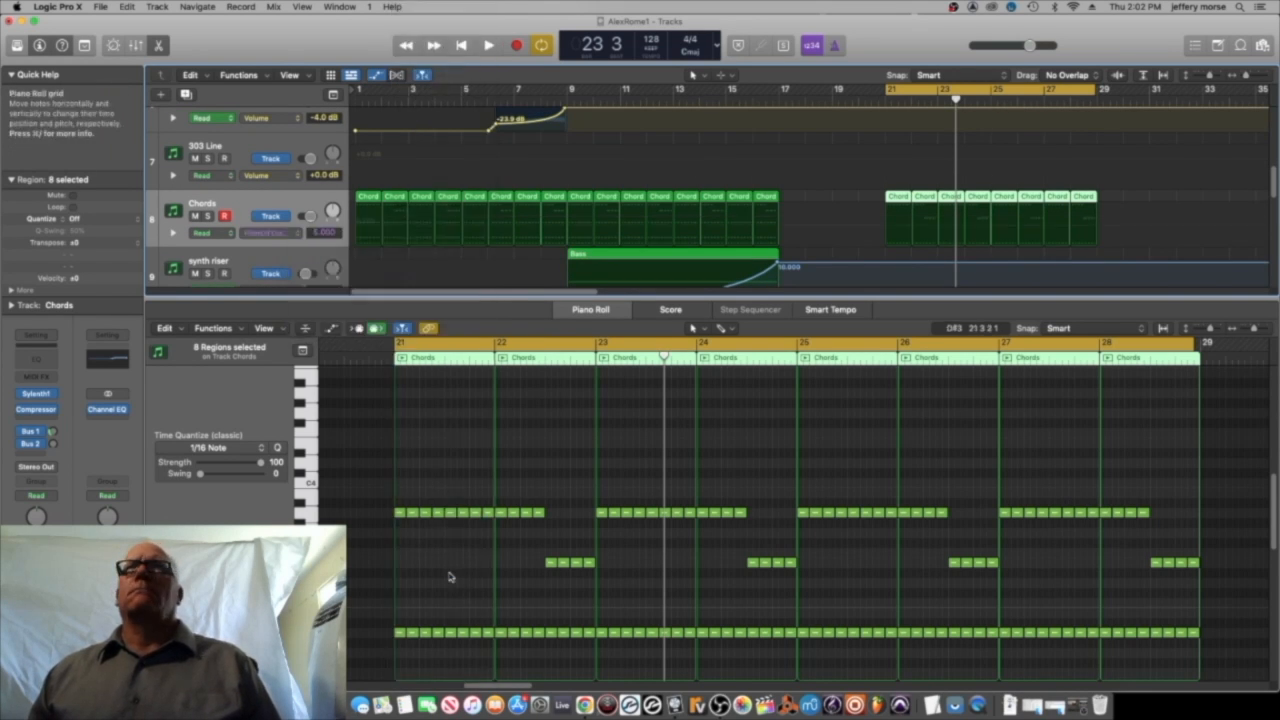
# Add cutoff automation points just before bar 21 on the Chords track, lower the second to 4.041 and play the section.
pyautogui.click(871, 228)
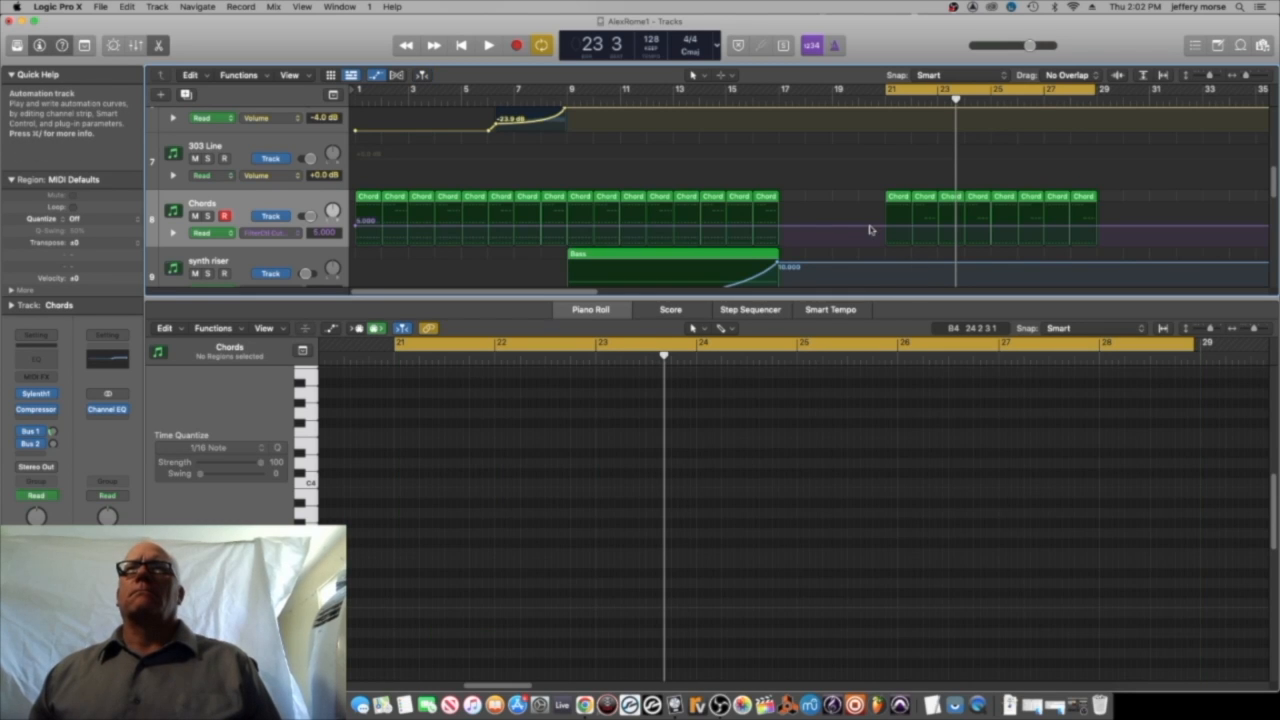
pyautogui.click(881, 228)
pyautogui.moveTo(881, 227); pyautogui.dragTo(881, 230)
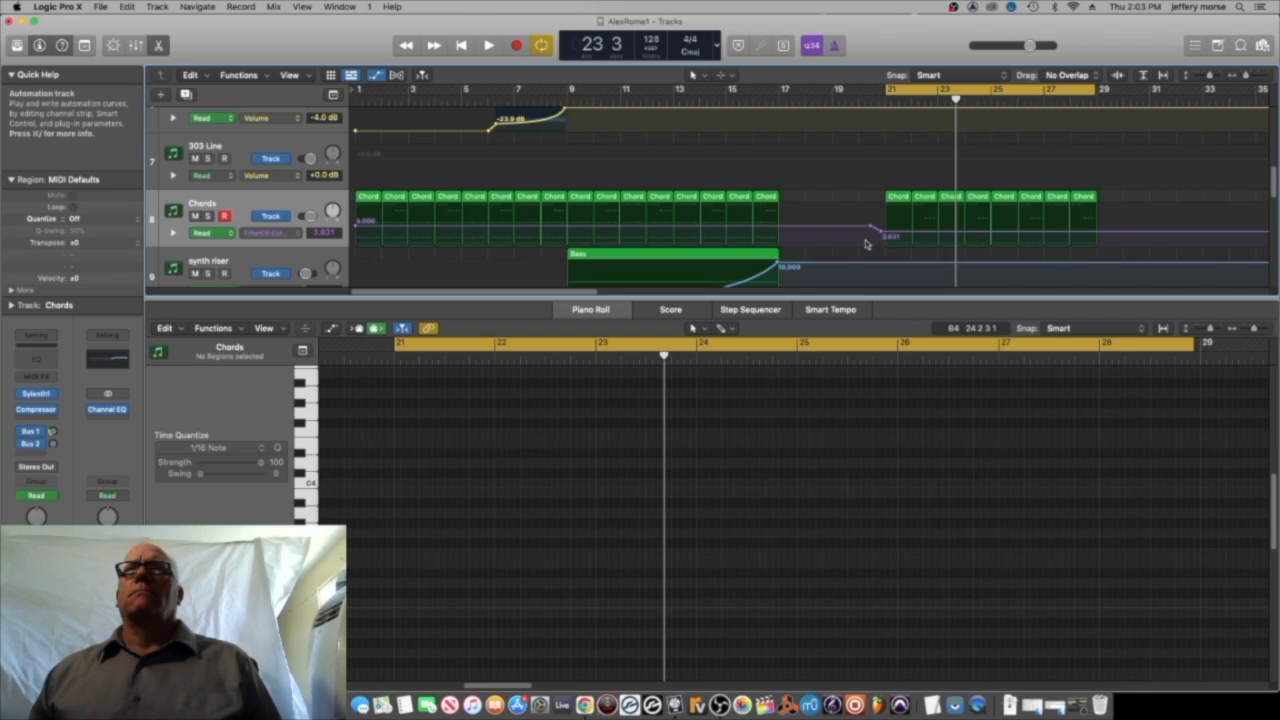
pyautogui.press('space')
pyautogui.moveTo(881, 232); pyautogui.dragTo(881, 230)
pyautogui.press('space')
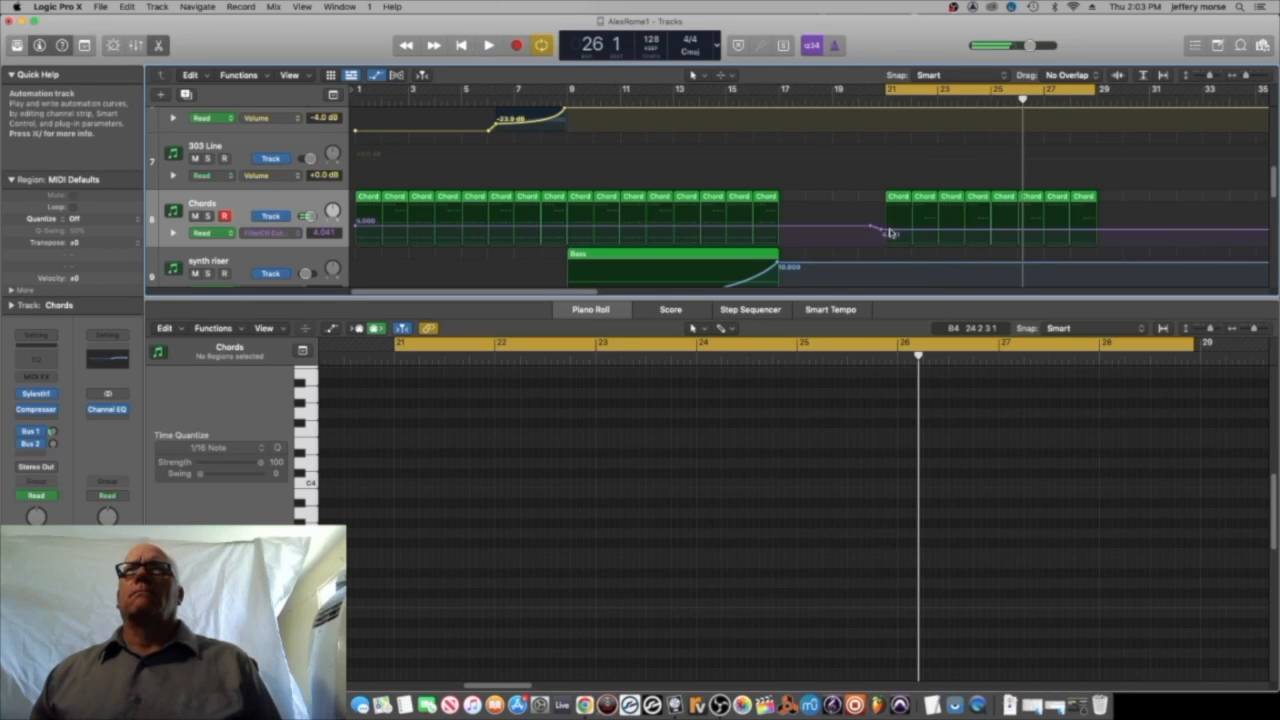
# Watch the next part of the tutorial video in Chrome and return to Logic Pro X.
pyautogui.click(584, 704)
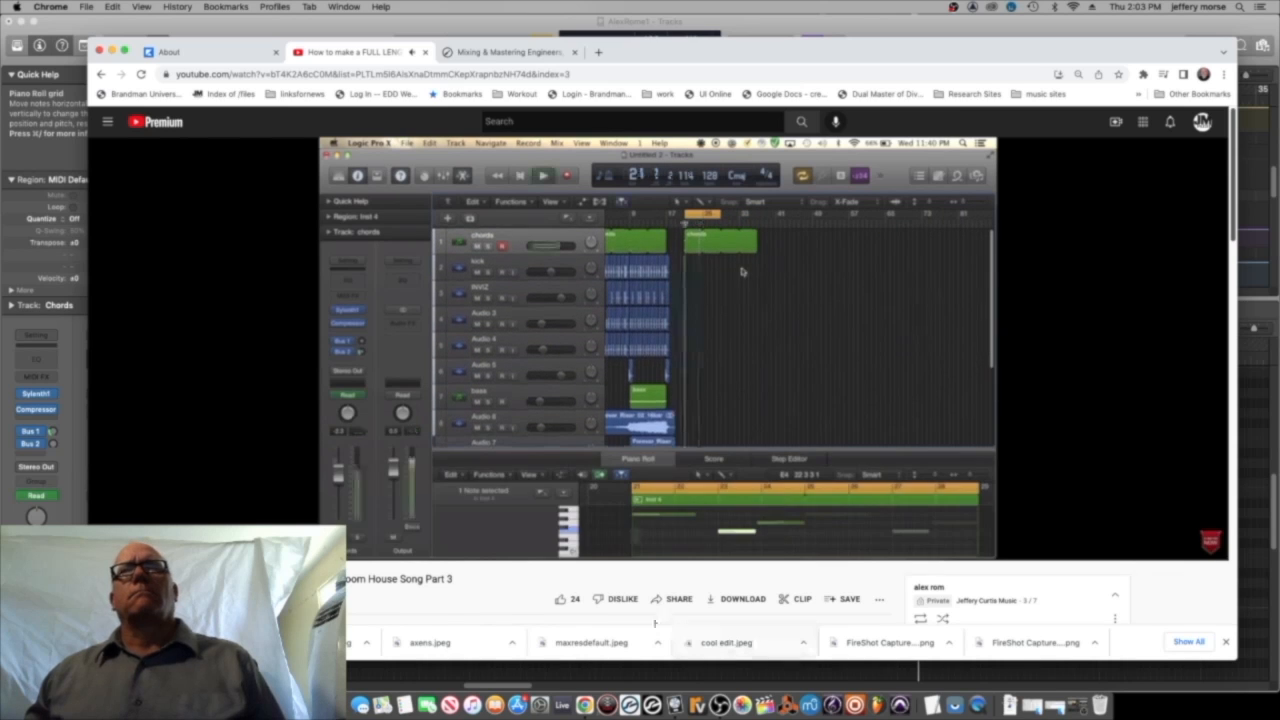
pyautogui.click(674, 705)
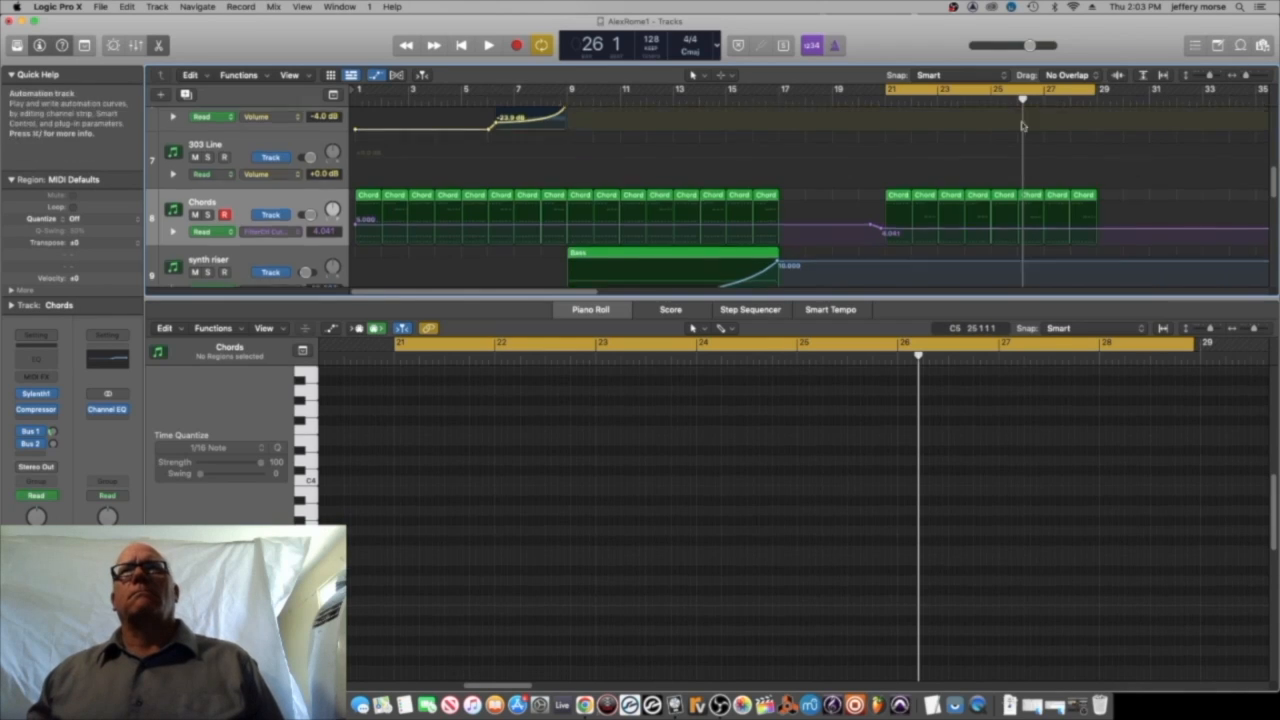
# Hide track automation and loop the regions on the synth lead 1 and synth lead 2 tracks out to bar 29.
pyautogui.scroll(-5, 1022, 125)
pyautogui.click(988, 170)
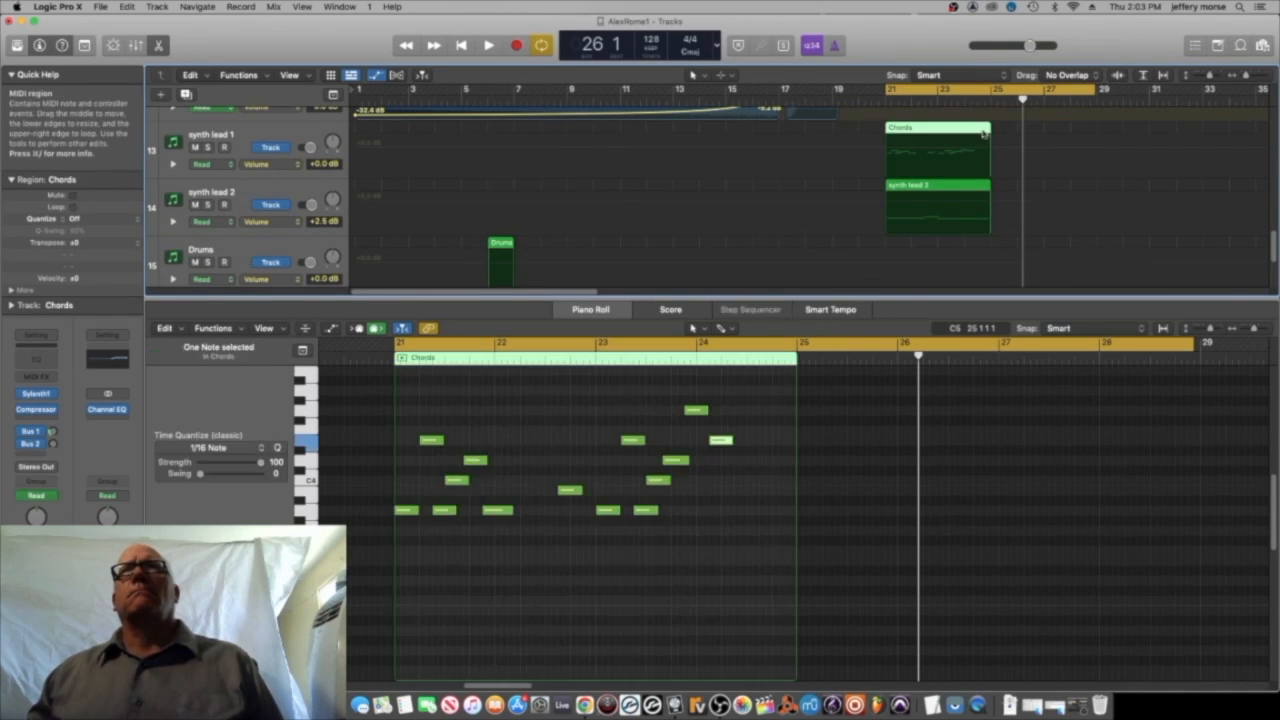
pyautogui.moveTo(988, 129)
pyautogui.mouseDown()
pyautogui.moveTo(1003, 127)
pyautogui.moveTo(990, 129)
pyautogui.mouseUp()
pyautogui.click(993, 172)
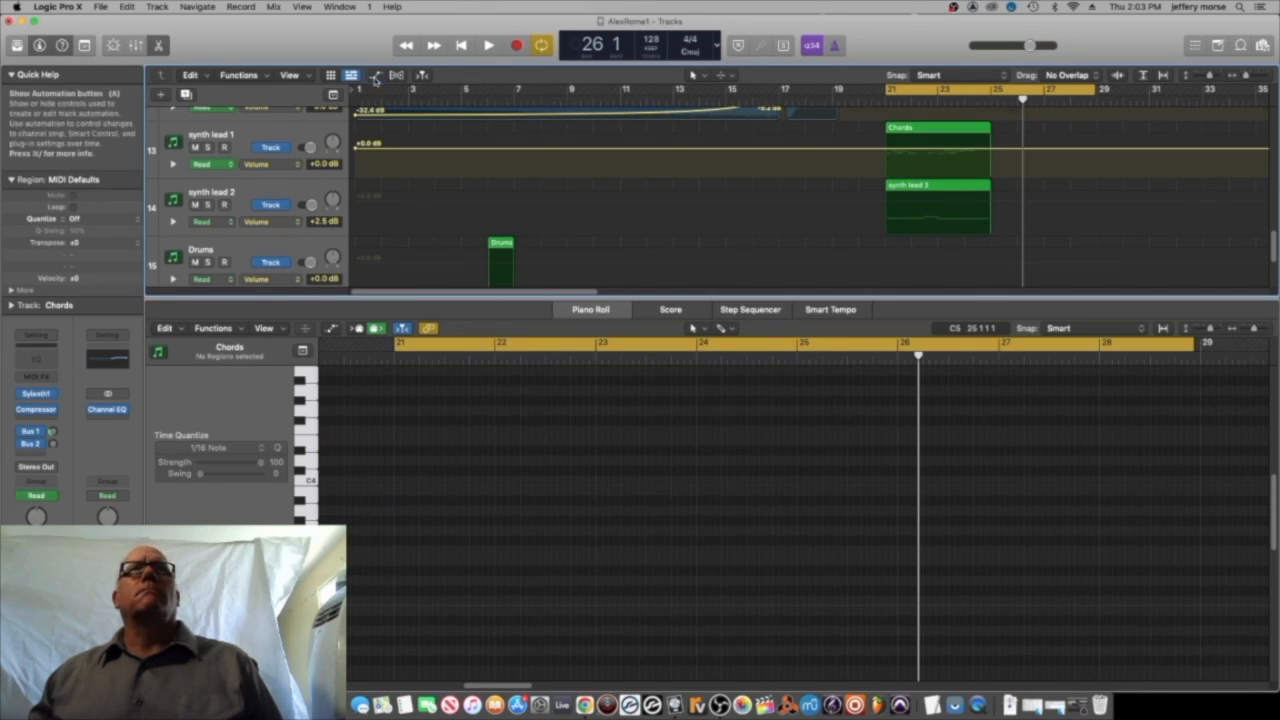
pyautogui.press('a')
pyautogui.click(990, 187)
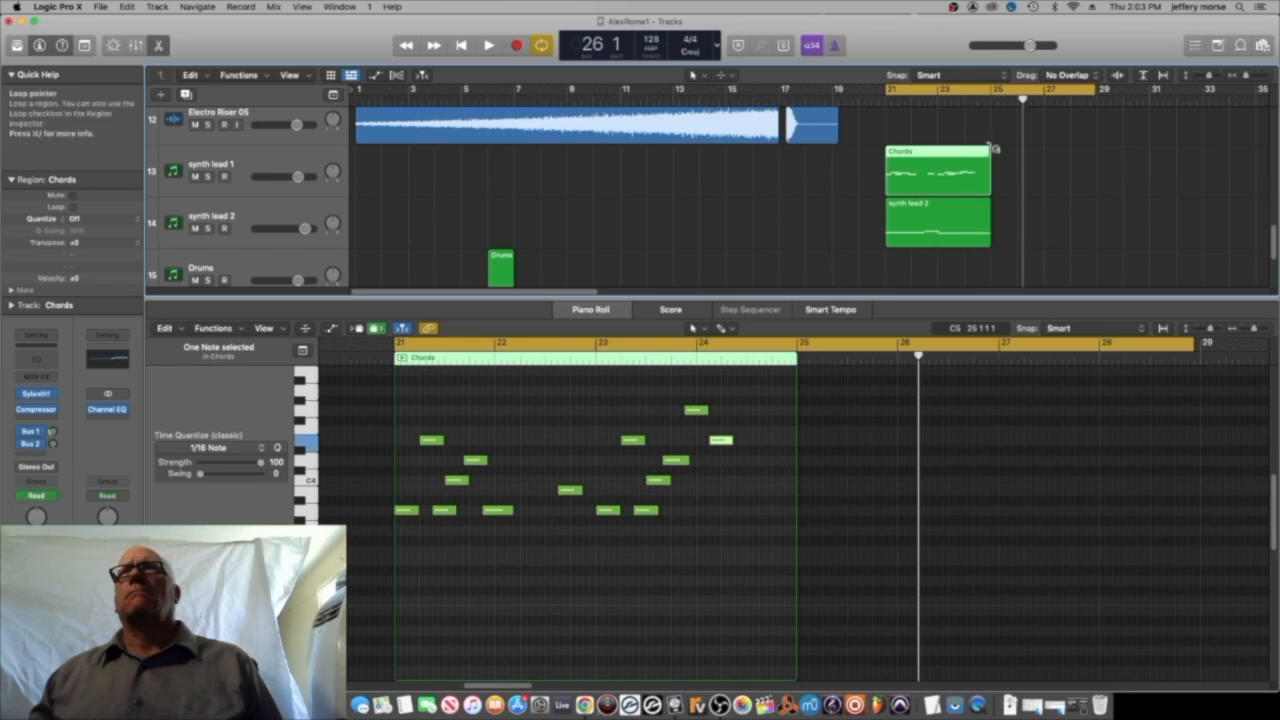
pyautogui.moveTo(995, 151); pyautogui.dragTo(1096, 156)
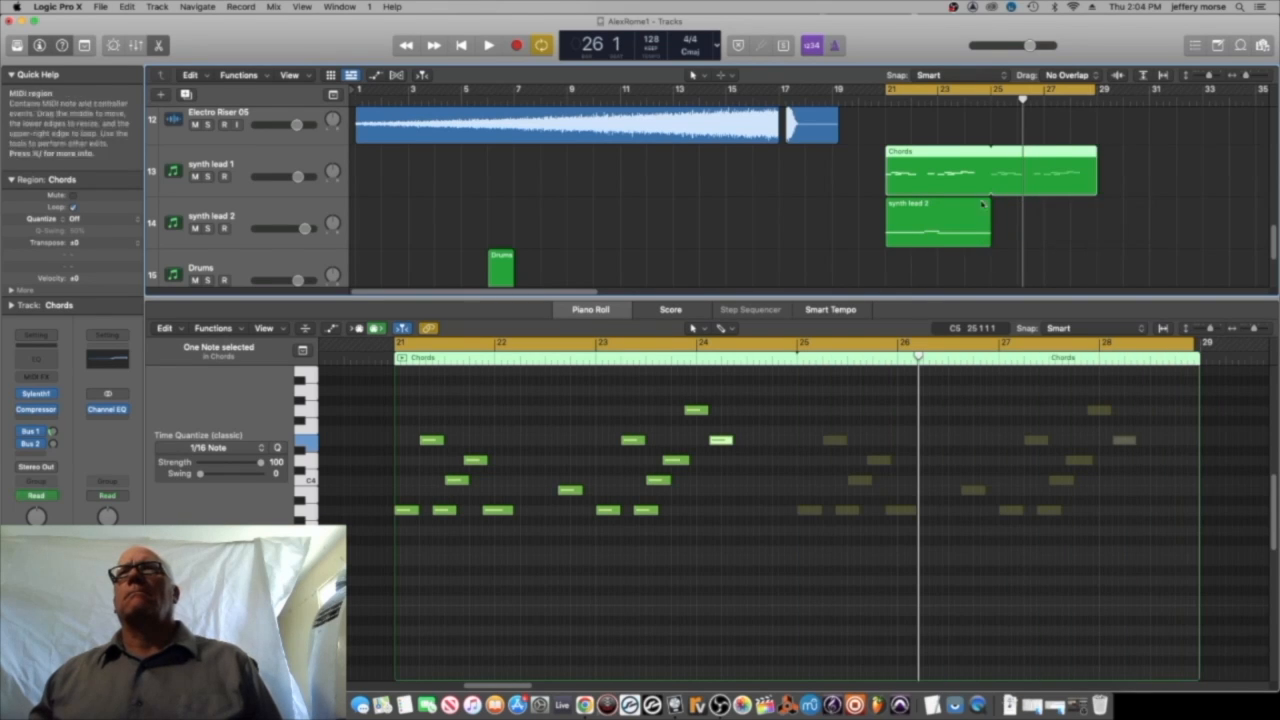
pyautogui.moveTo(995, 200); pyautogui.dragTo(1097, 200)
# Watch the tutorial's Sylenth1 settings in Chrome and return to Logic Pro X.
pyautogui.click(585, 706)
pyautogui.click(549, 454)
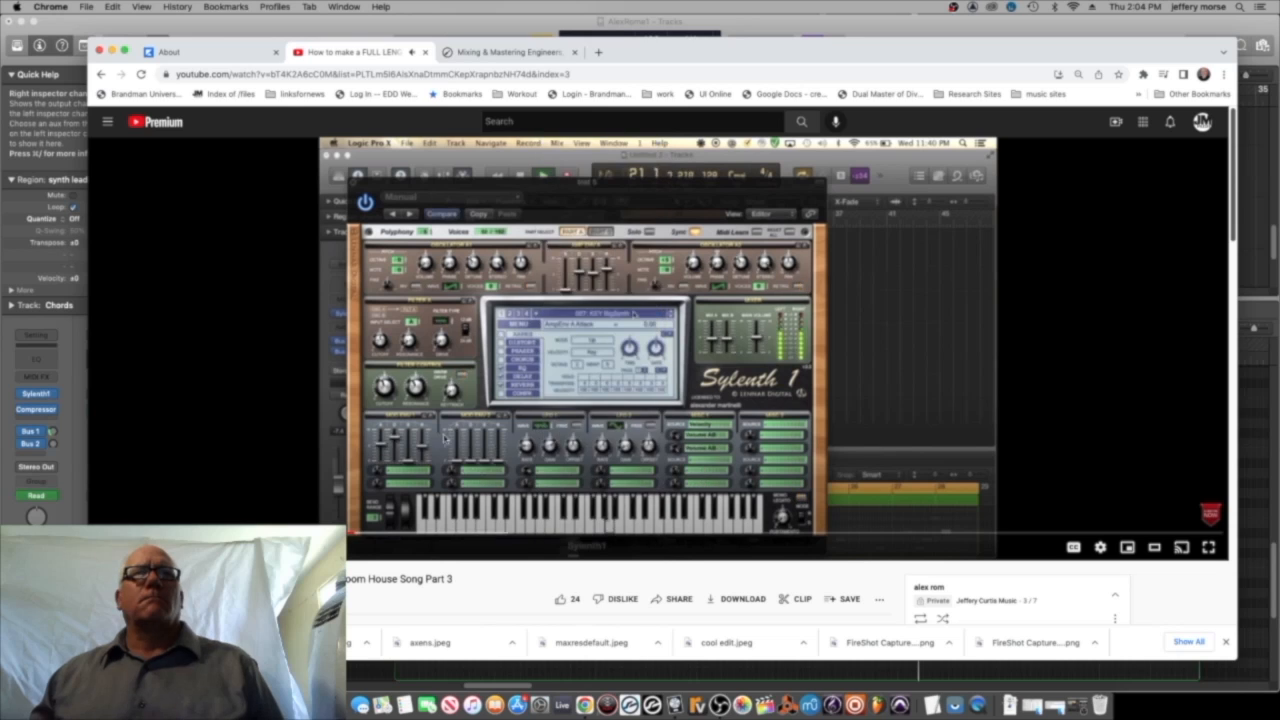
pyautogui.click(675, 706)
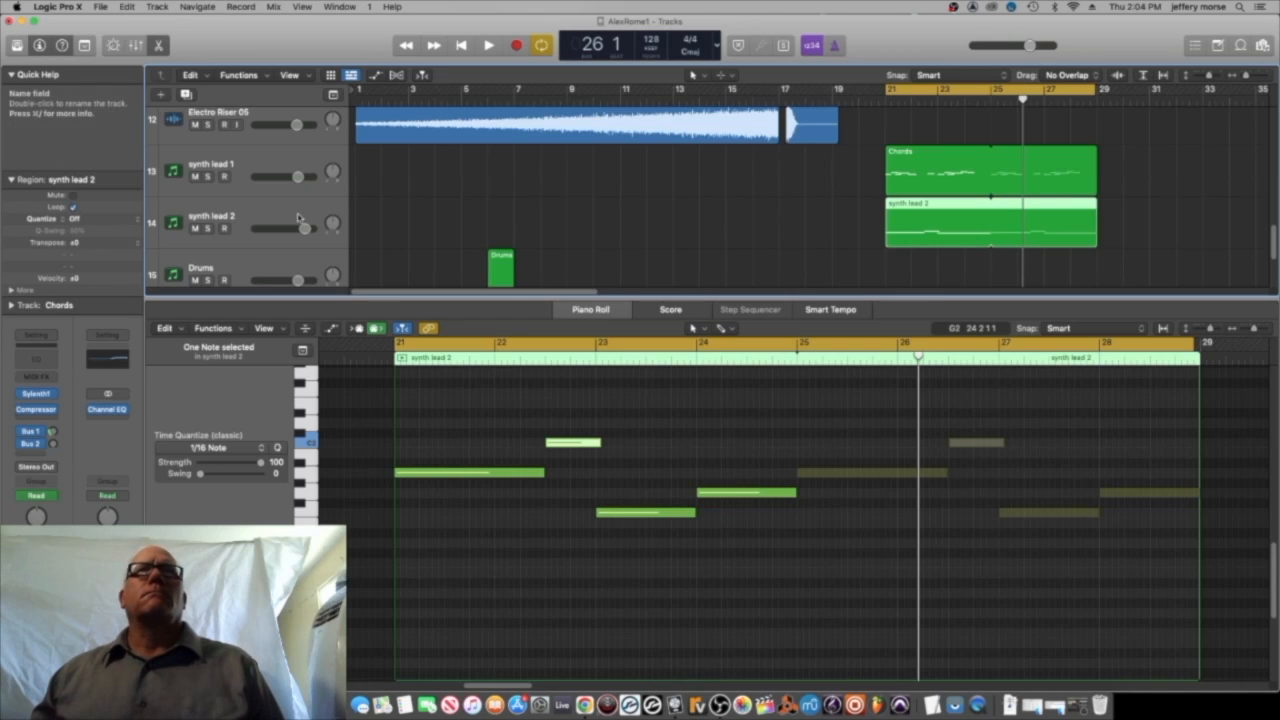
# Rename both the synth lead 2 track and its region as Bass.
pyautogui.click(240, 172)
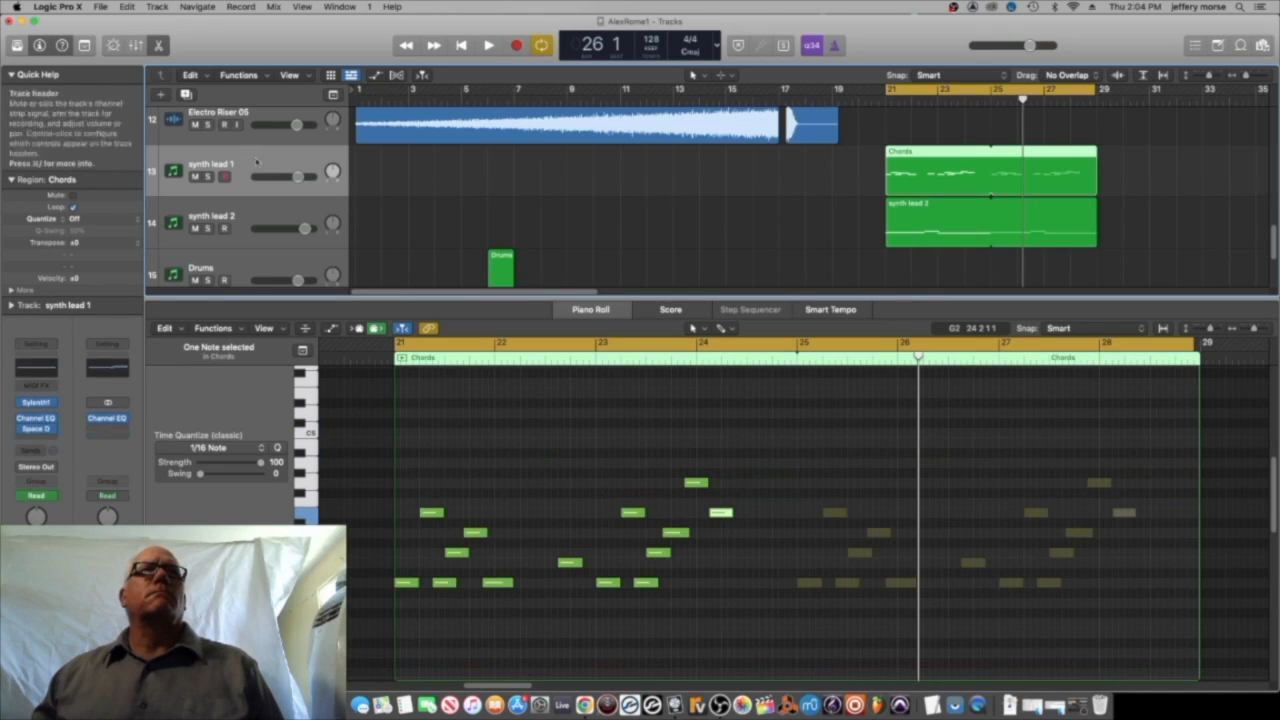
pyautogui.click(223, 218)
pyautogui.doubleClick(223, 217)
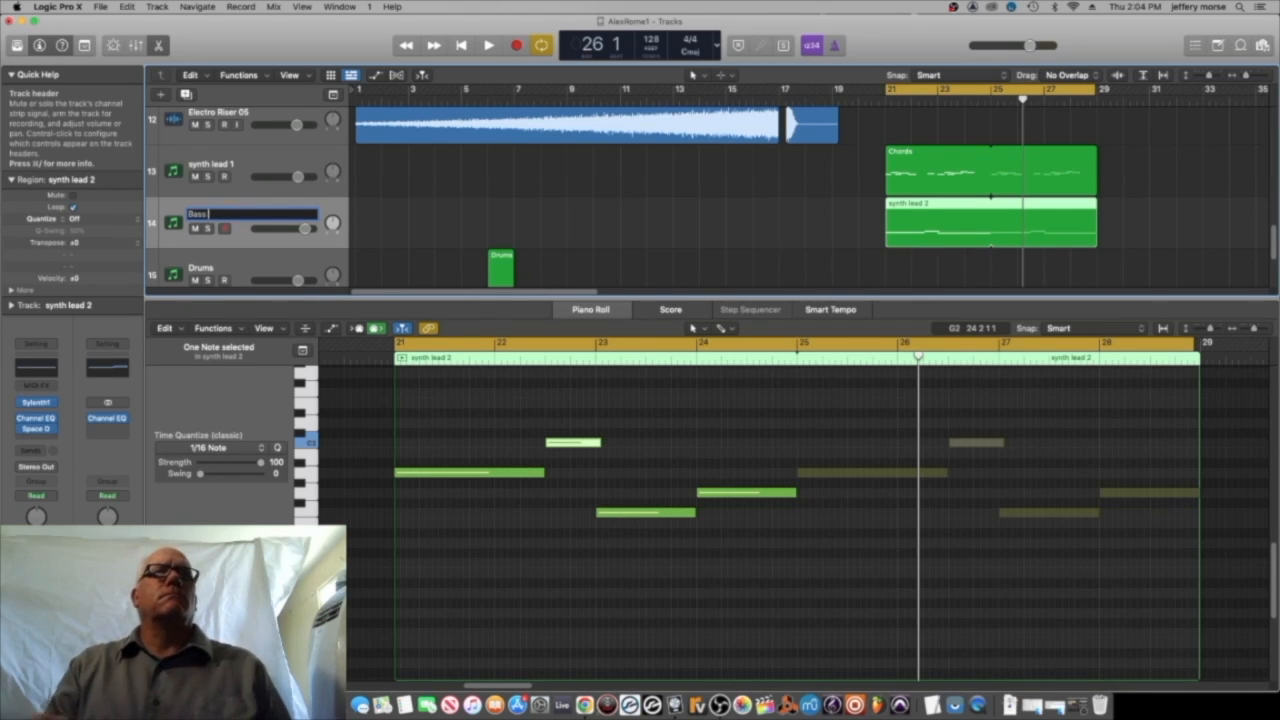
pyautogui.press('Return')
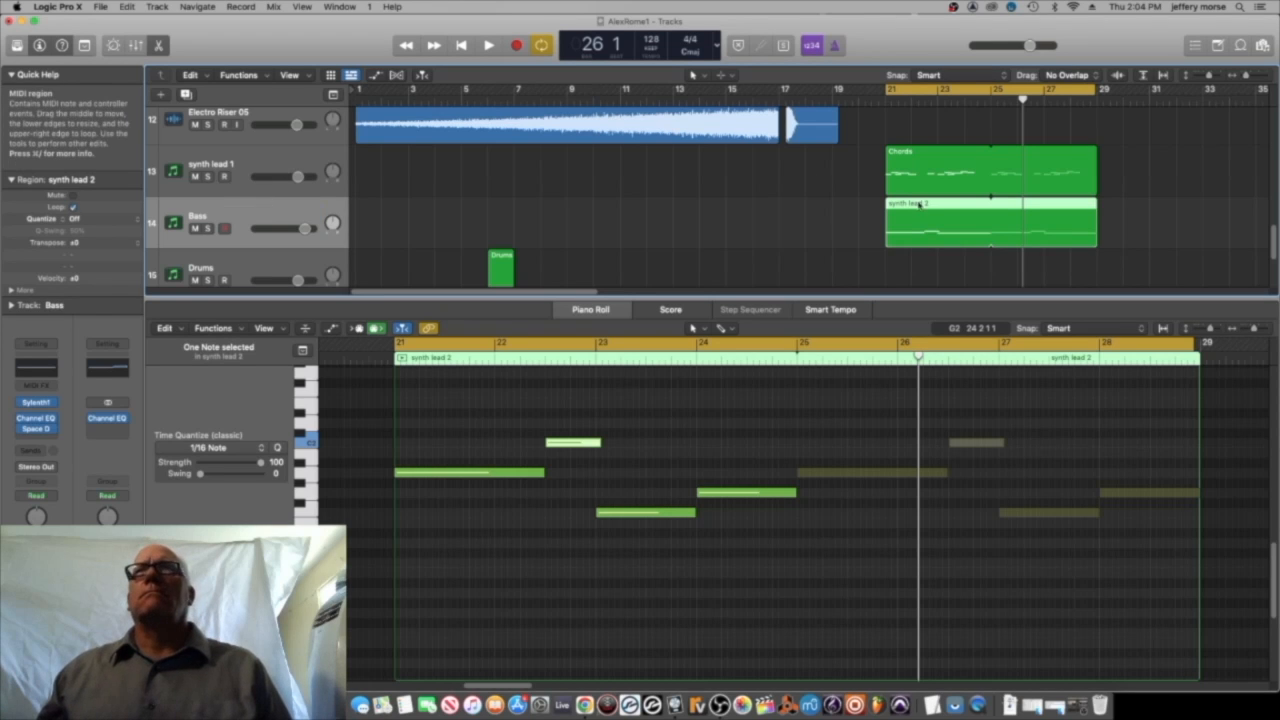
pyautogui.rightClick(907, 205)
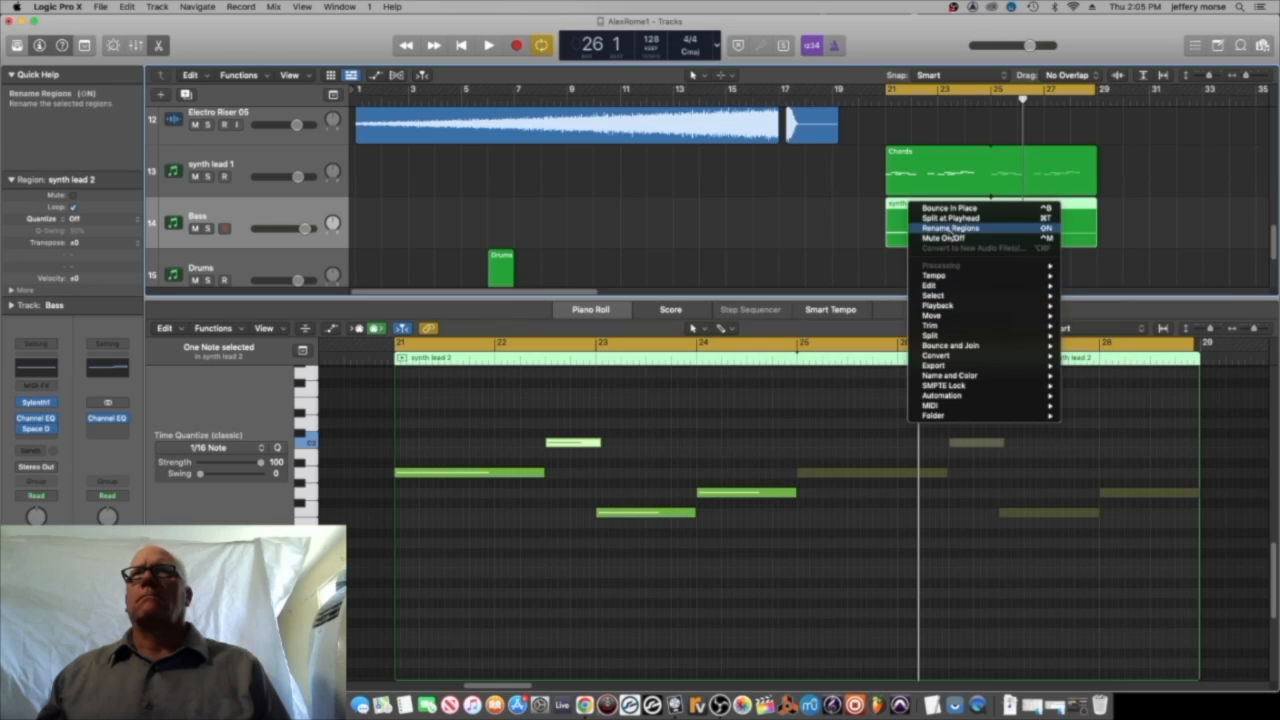
pyautogui.click(950, 229)
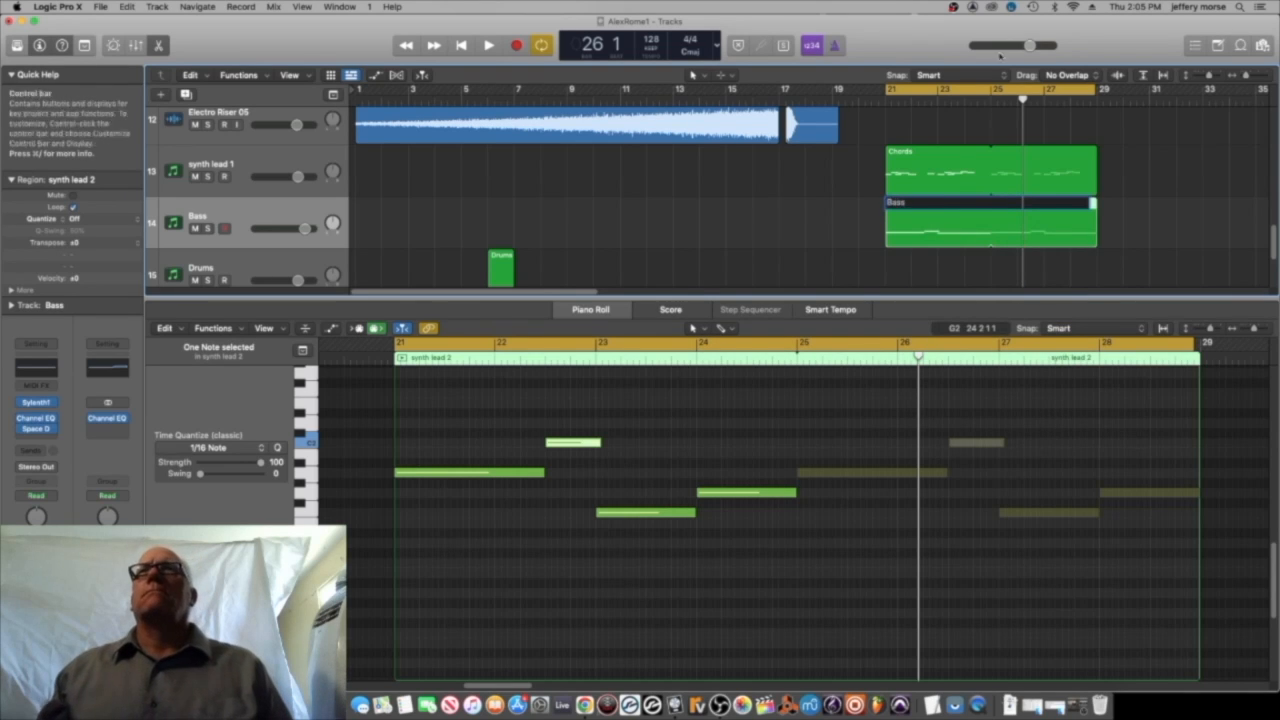
# Rename the Chords region on the synth lead 1 track as Lead1.
pyautogui.click(908, 156)
pyautogui.rightClick(908, 156)
pyautogui.click(950, 180)
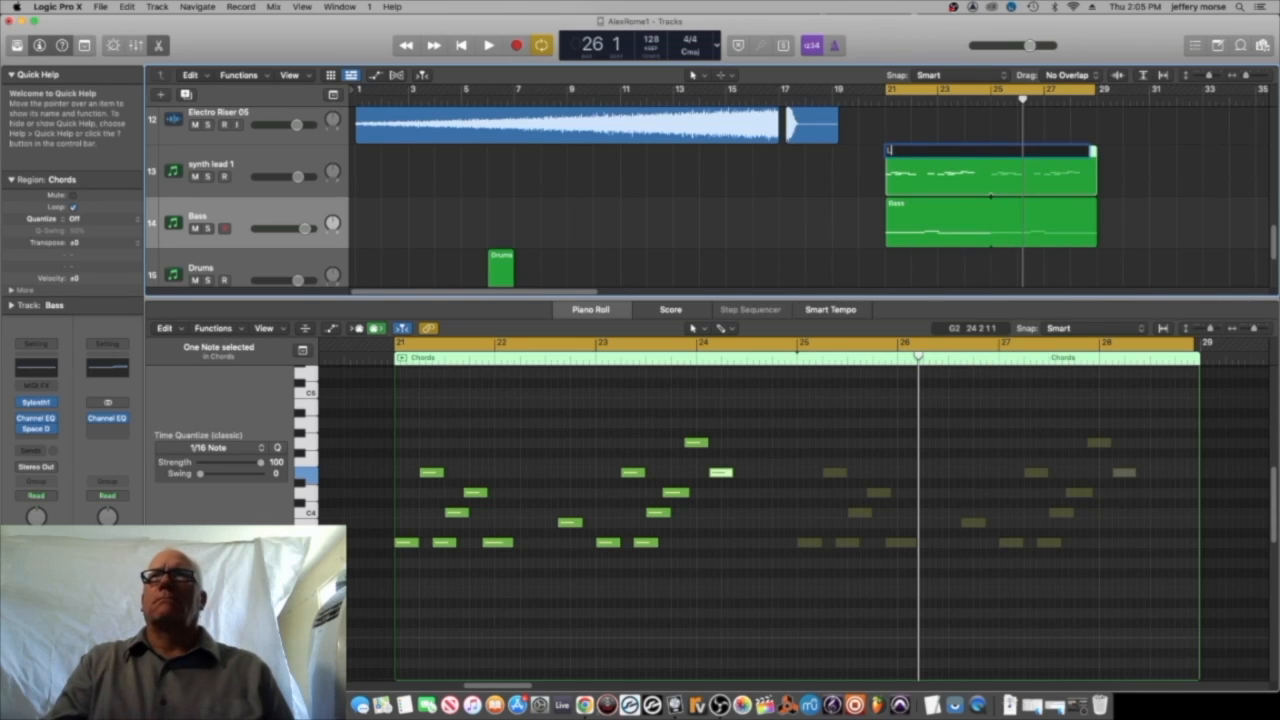
pyautogui.write('Lead1')
pyautogui.press('Return')
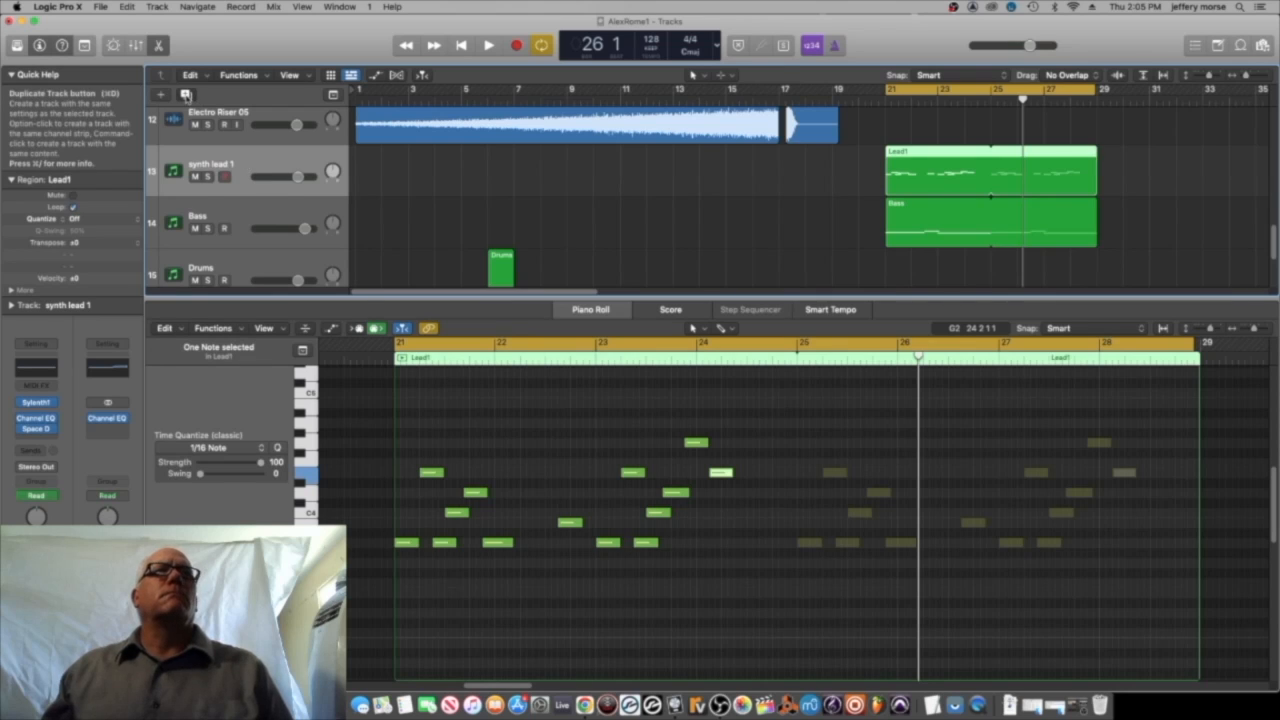
# Duplicate the synth lead 1 track, name the new track synth lead 2, and select the Lead1 region.
pyautogui.click(185, 94)
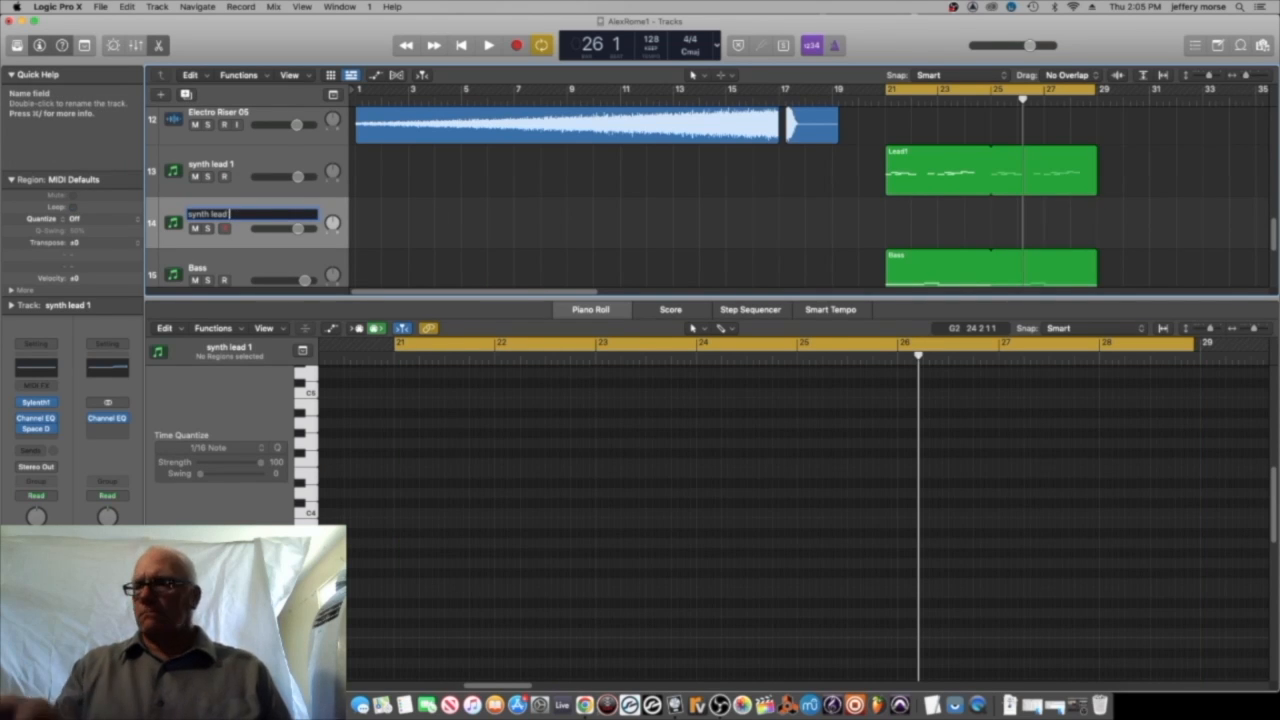
pyautogui.click(950, 157)
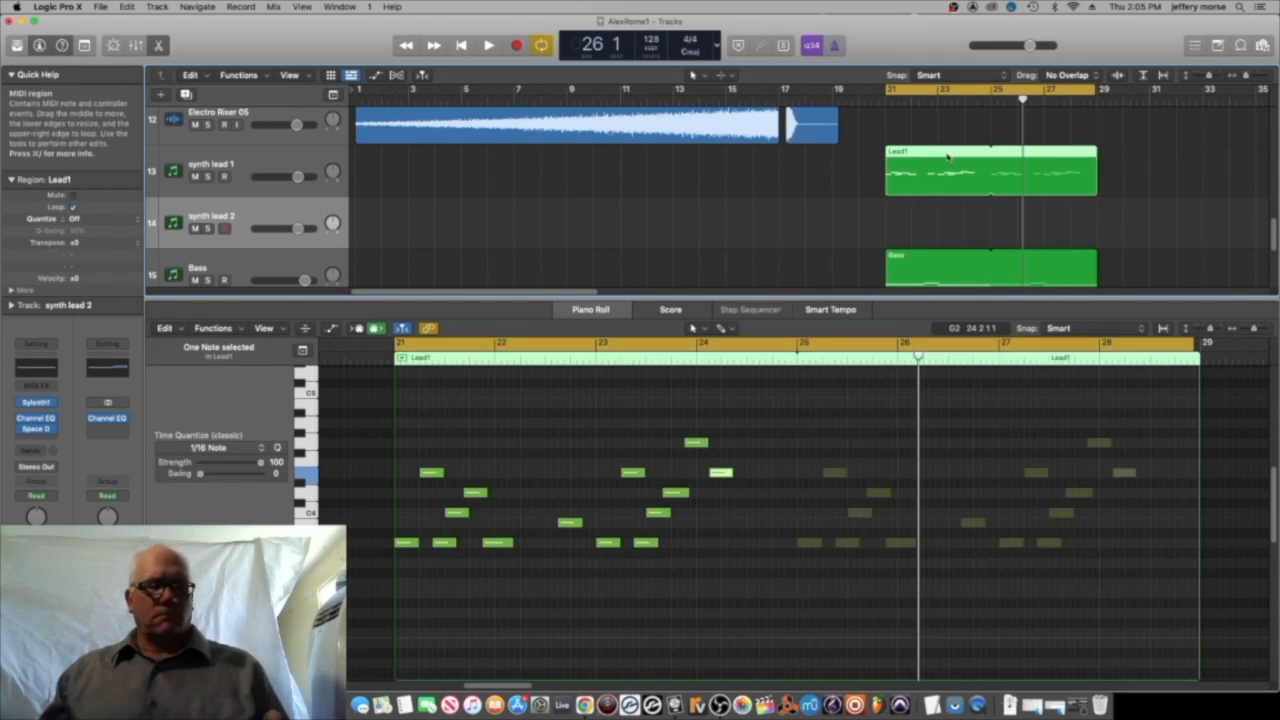
# Copy the Lead1 region onto the synth lead 2 track at bar 21 and rename the copy as Lead2.
pyautogui.moveTo(940, 156); pyautogui.dragTo(915, 232)
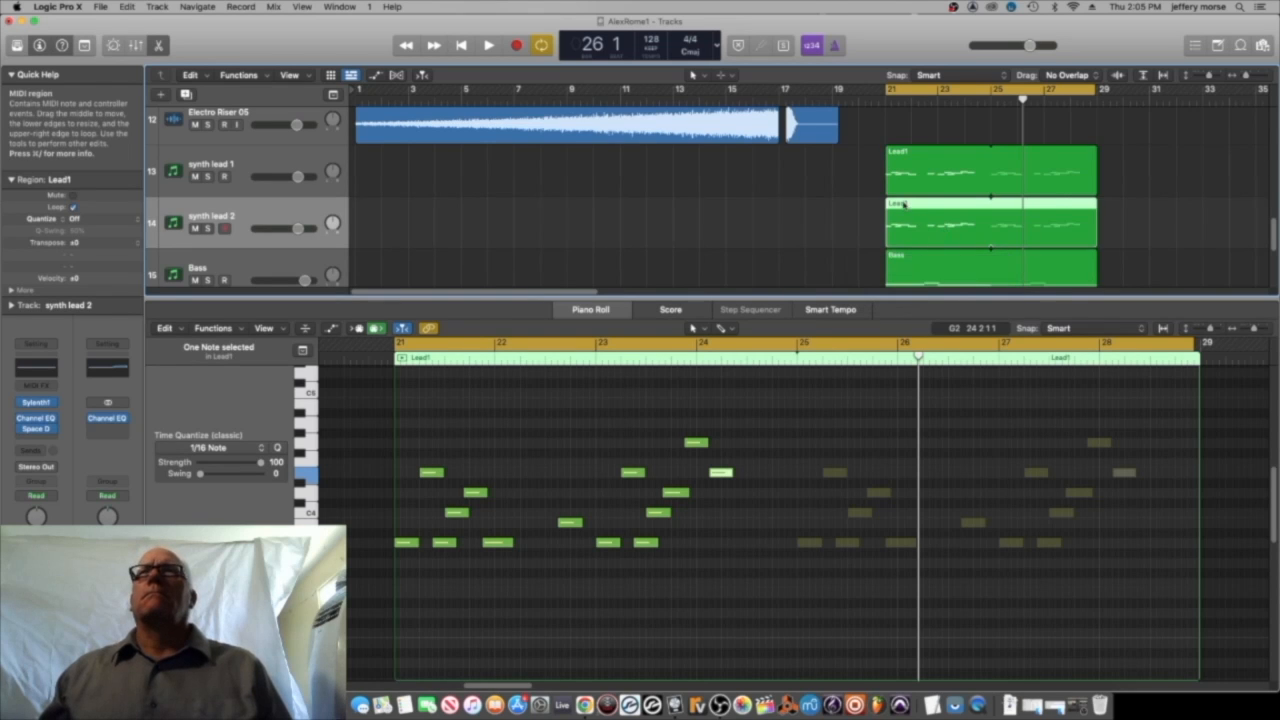
pyautogui.rightClick(903, 204)
pyautogui.click(952, 205)
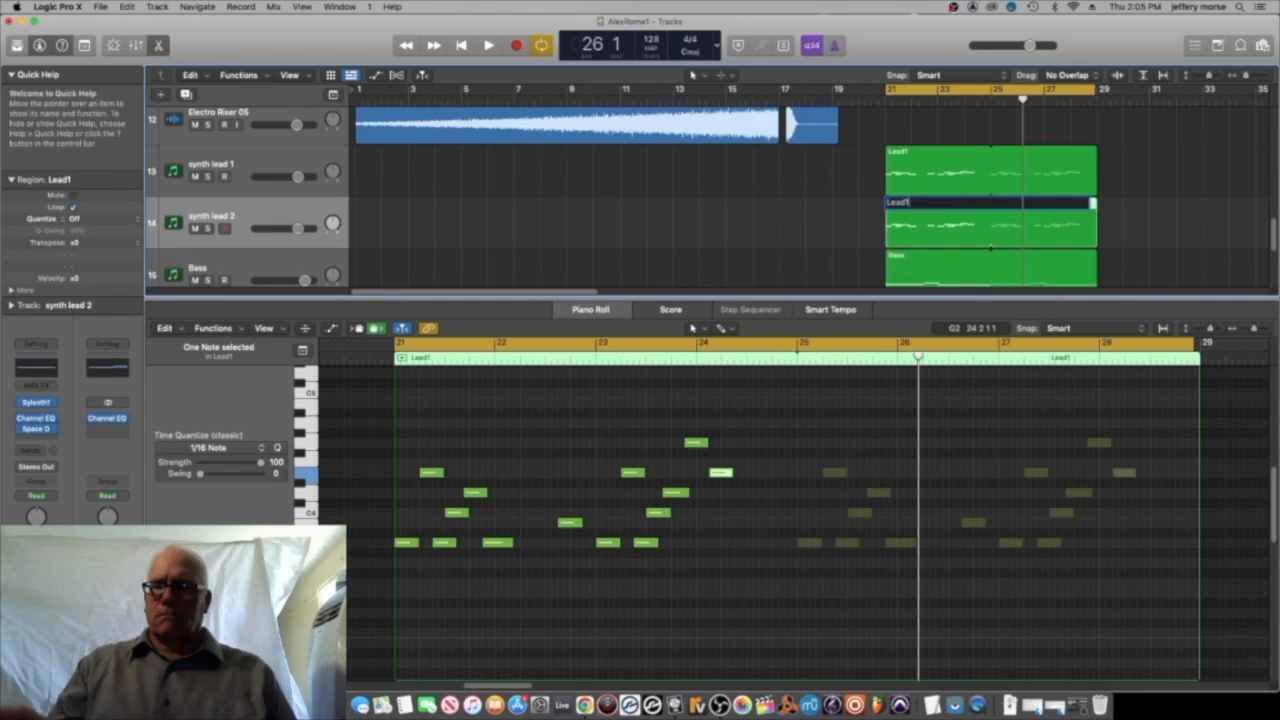
pyautogui.press('Return')
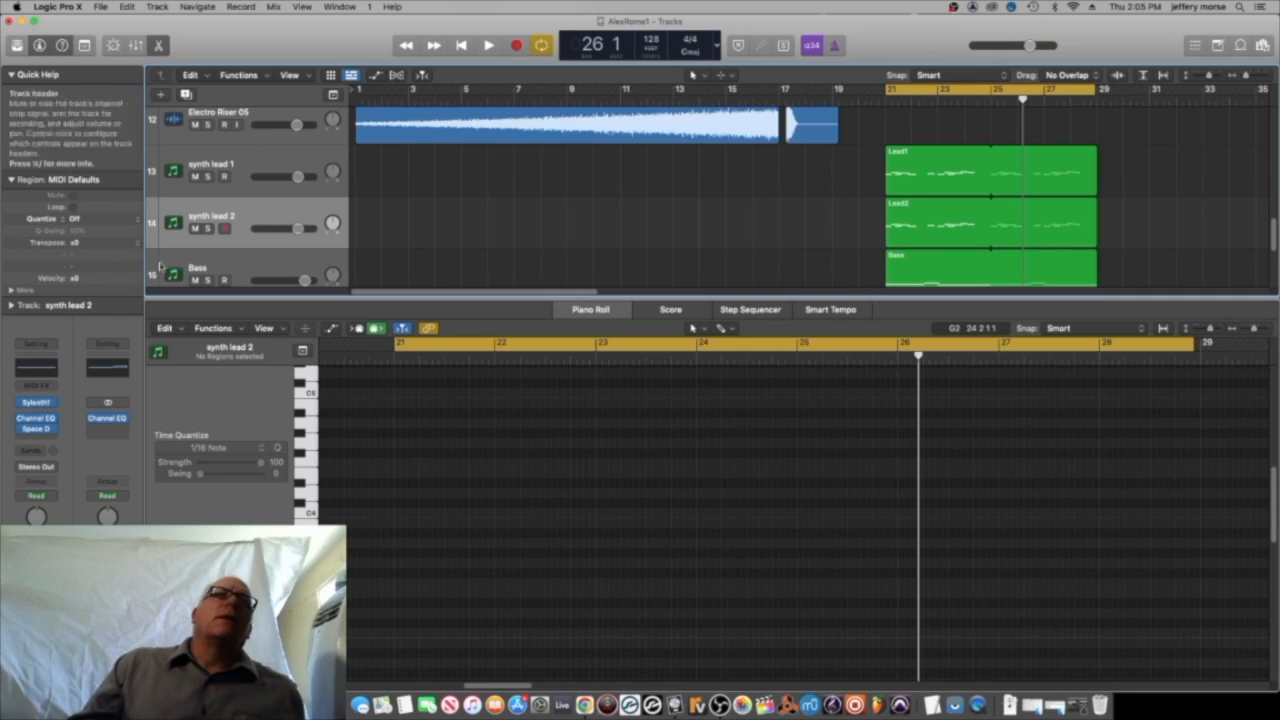
# Open the Sylenth1 instrument on the synth lead 2 track and browse its preset list.
pyautogui.click(36, 402)
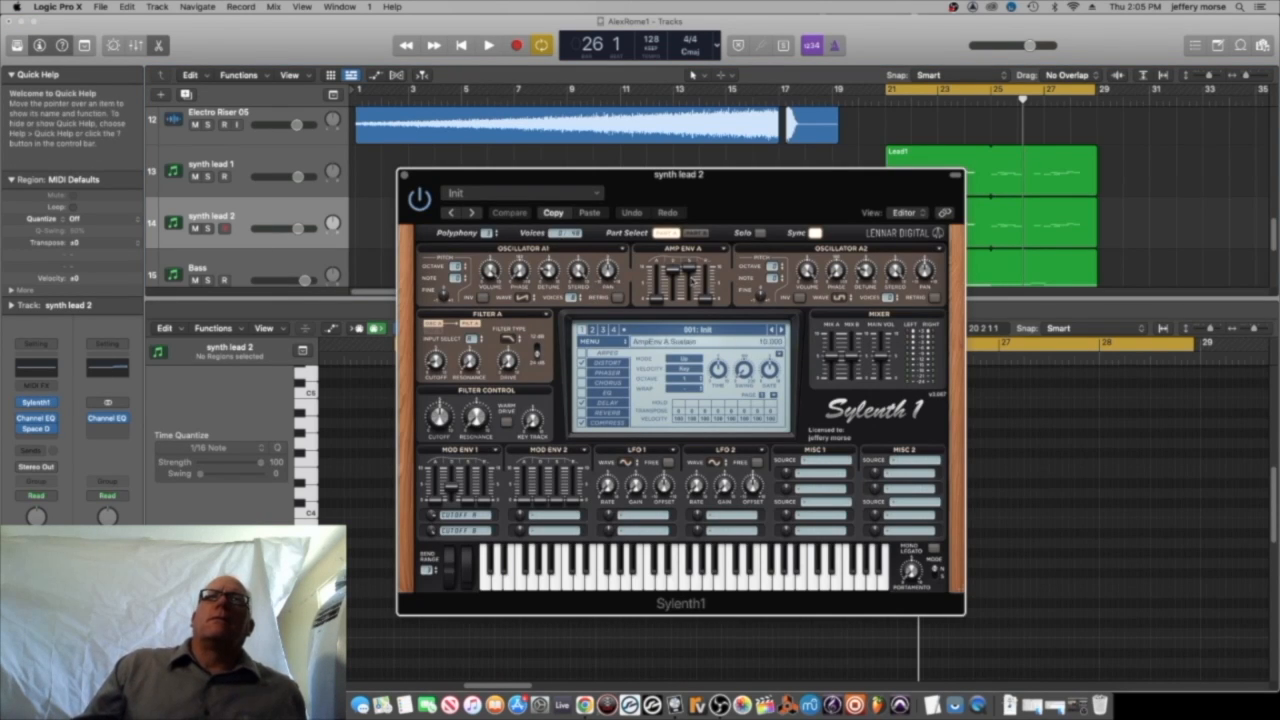
pyautogui.click(661, 330)
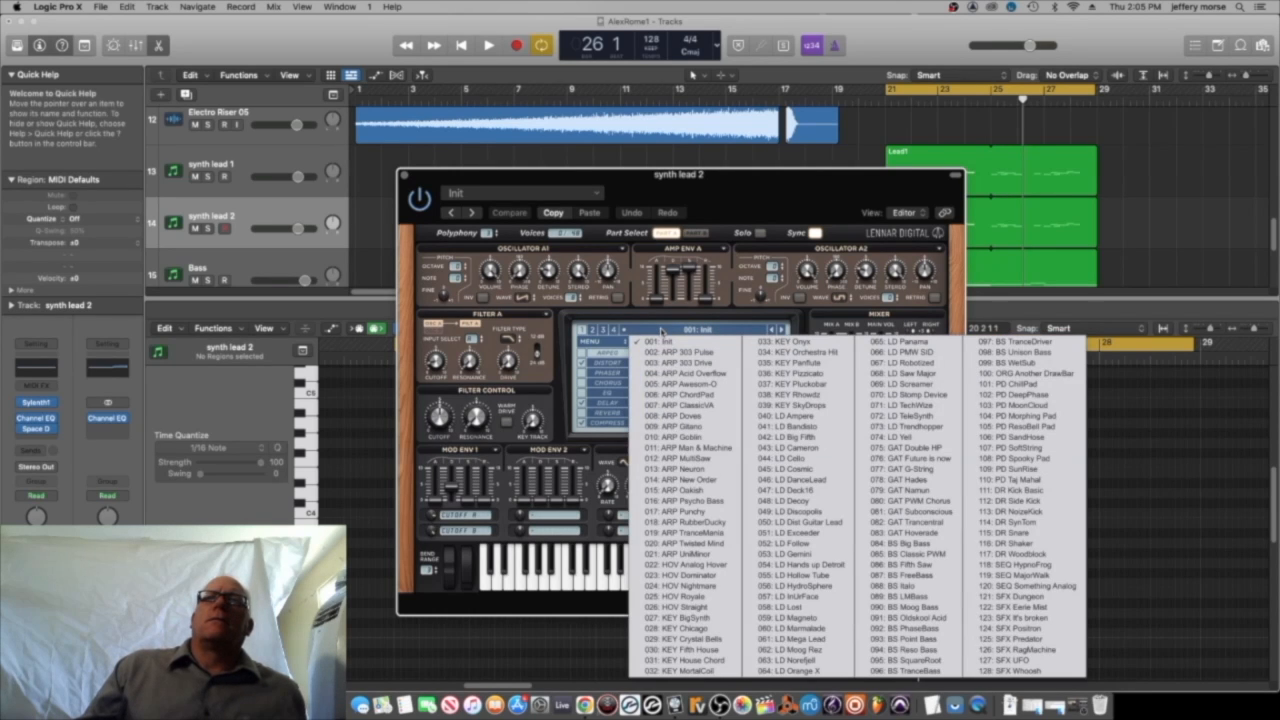
pyautogui.click(555, 197)
pyautogui.click(761, 187)
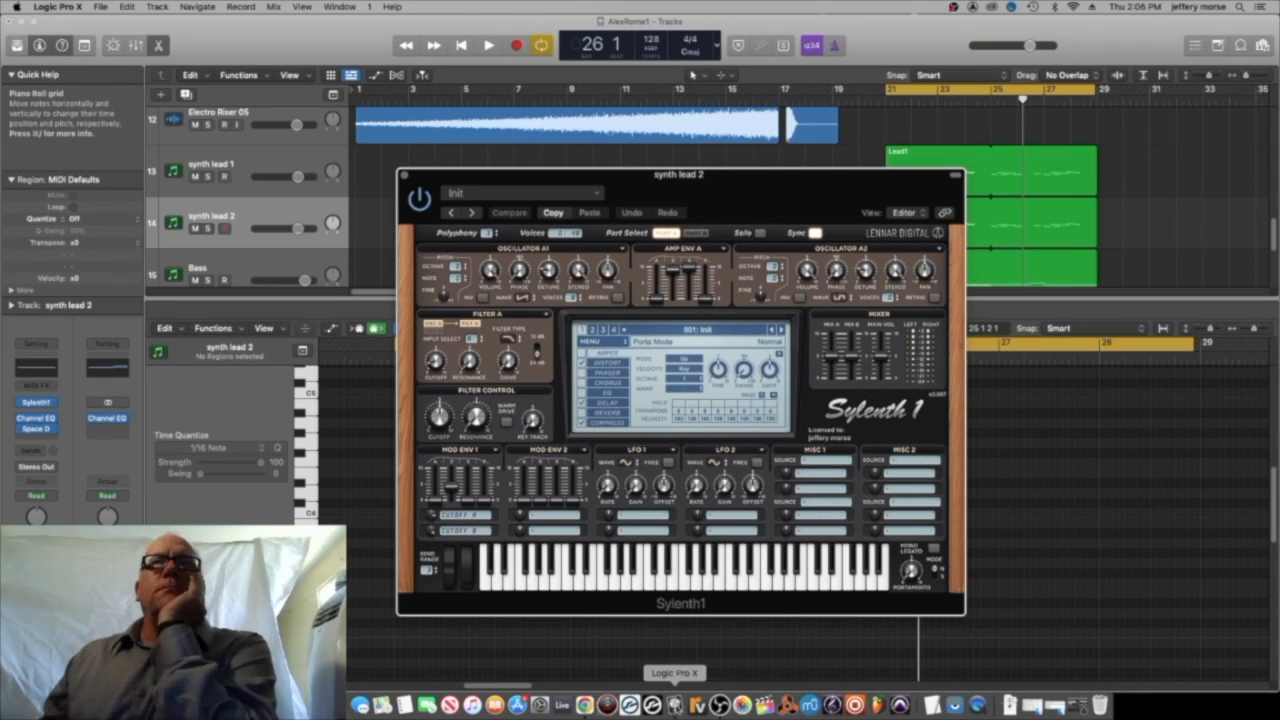
# Check the tutorial's preset in Chrome and load KEY Chicago in the synth lead 2 Sylenth1.
pyautogui.click(584, 705)
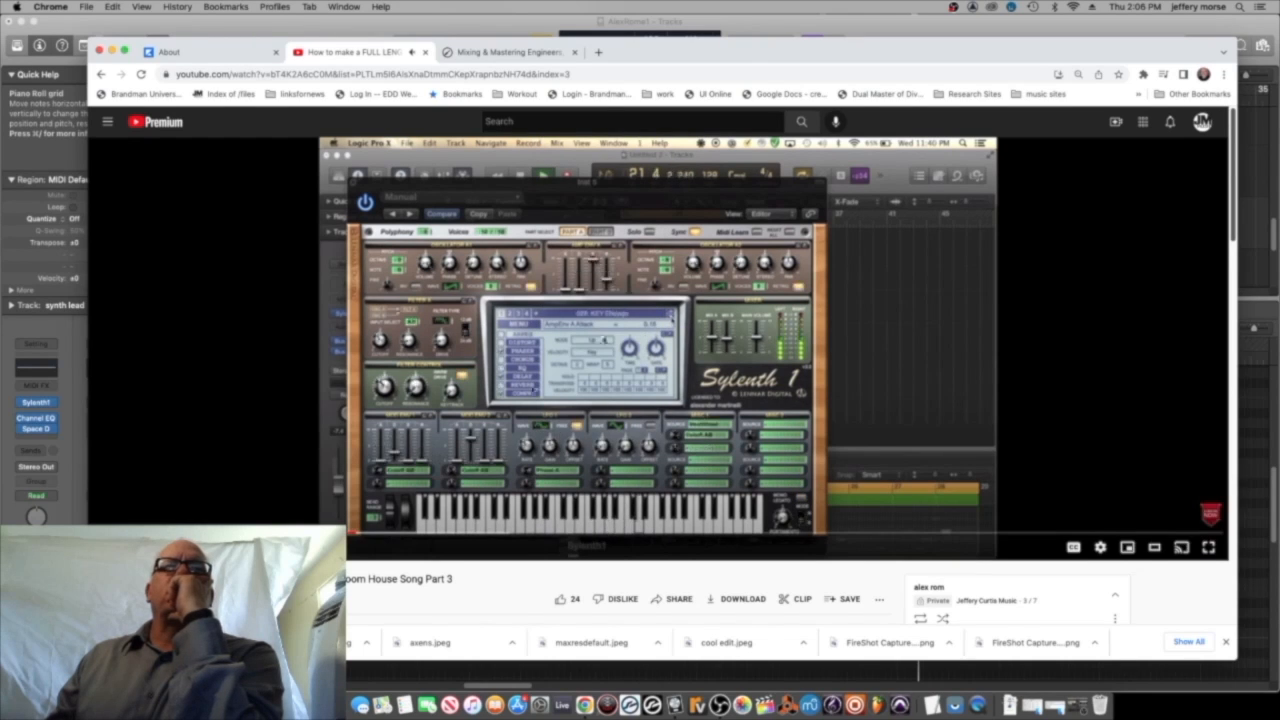
pyautogui.click(676, 700)
pyautogui.click(724, 330)
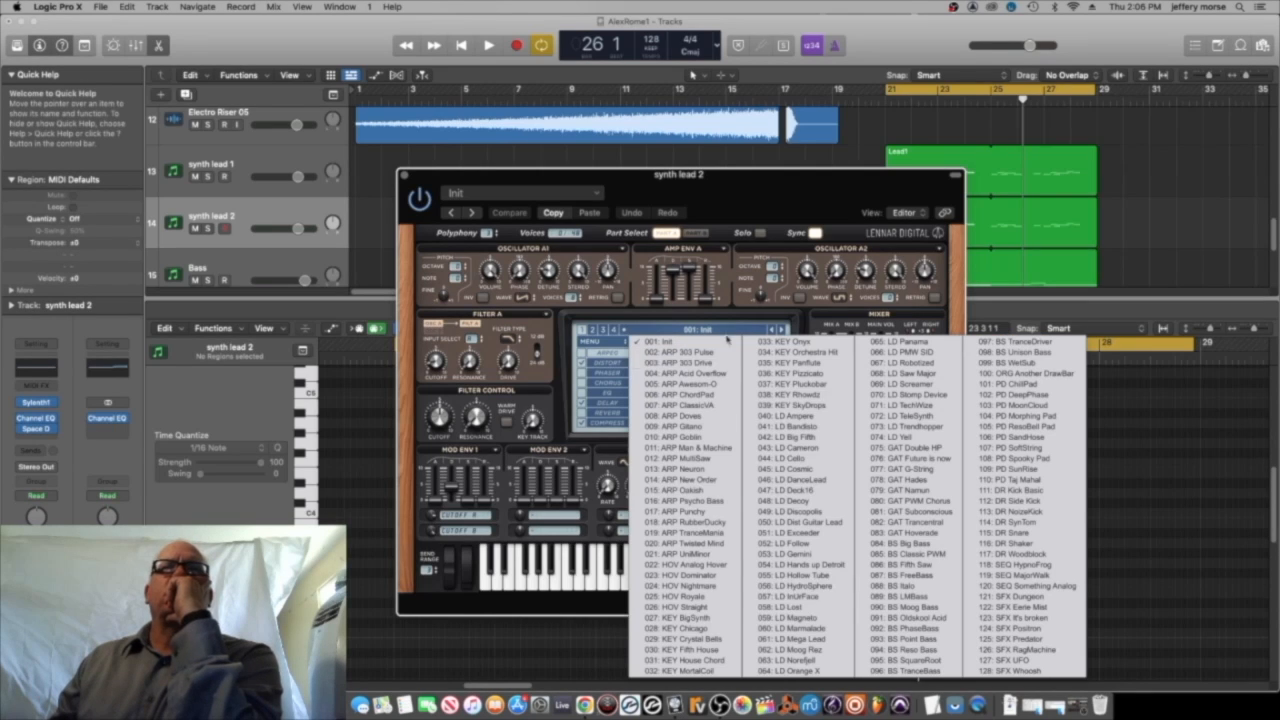
pyautogui.click(693, 628)
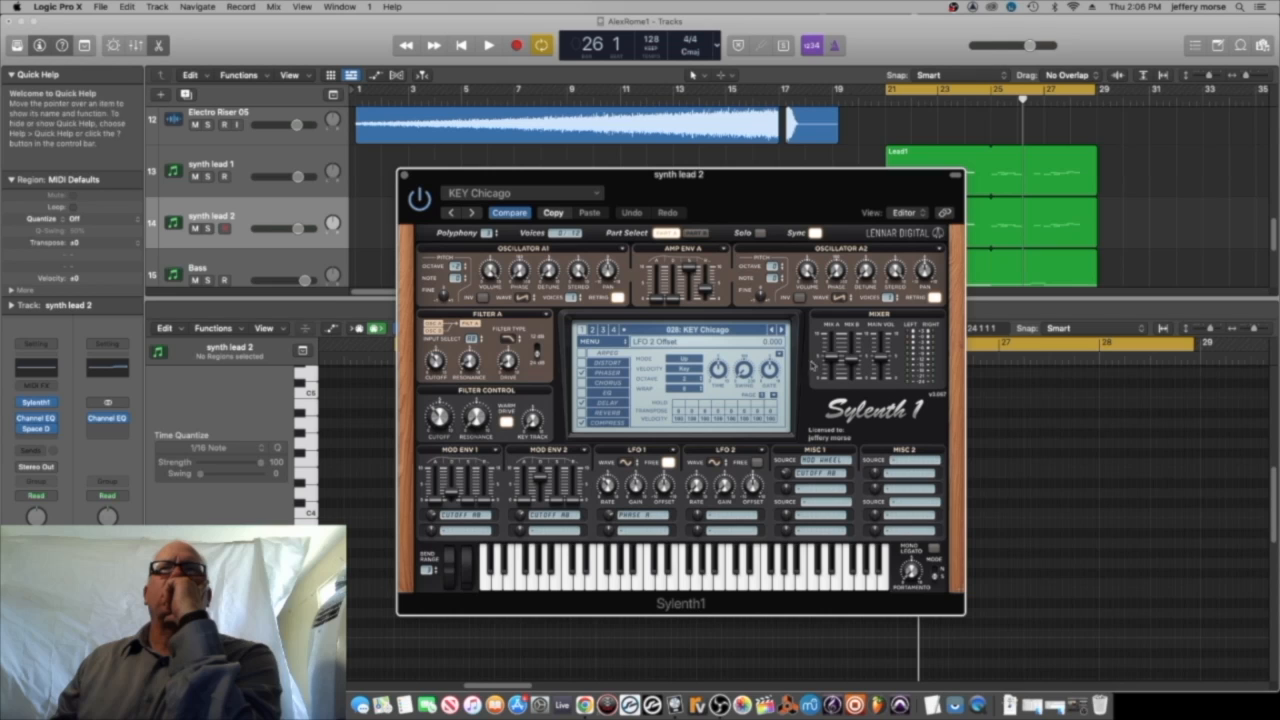
# Audition the section from bar 21 with the KEY Chicago preset and turn off record enable on synth lead 2.
pyautogui.press('space')
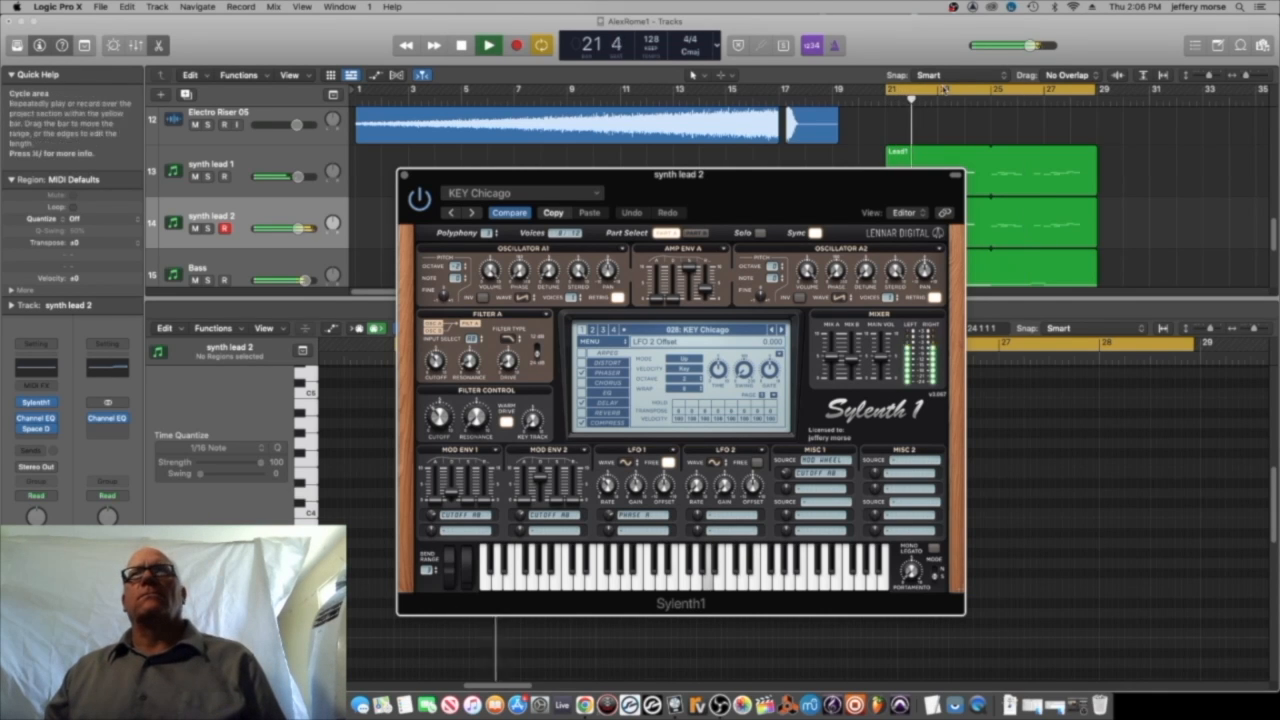
pyautogui.press('space')
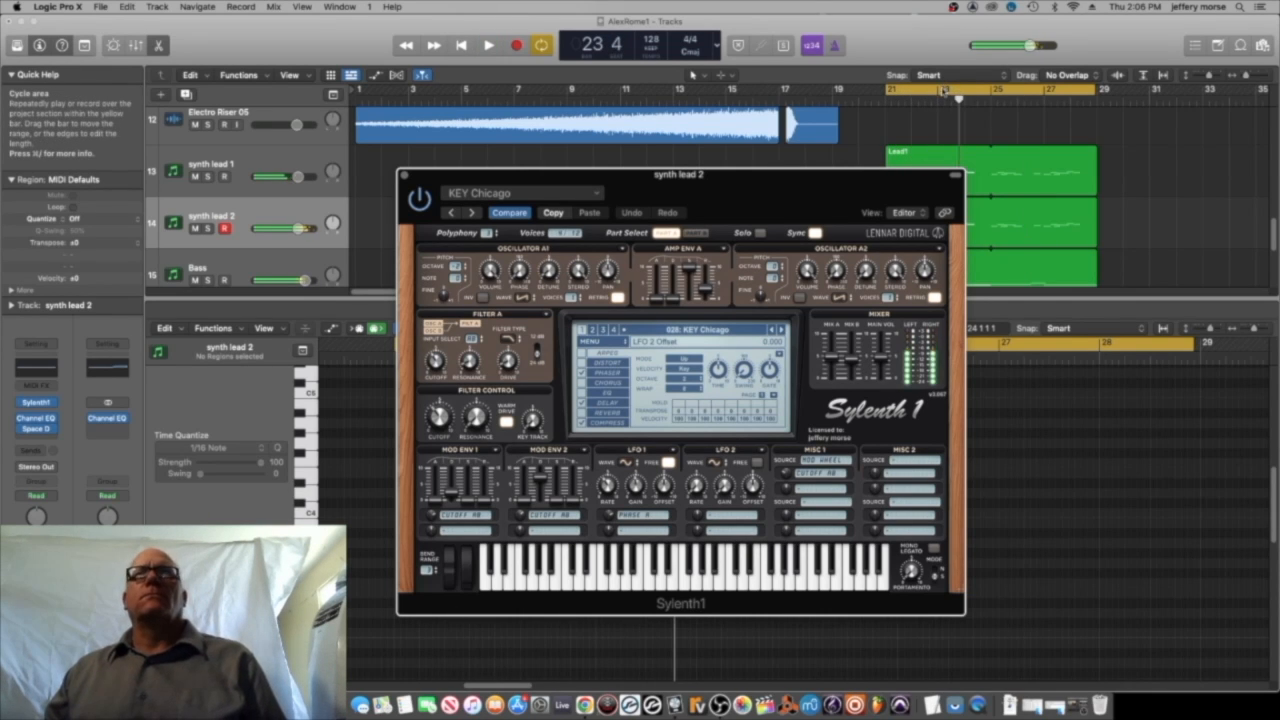
pyautogui.moveTo(835, 192); pyautogui.dragTo(913, 268)
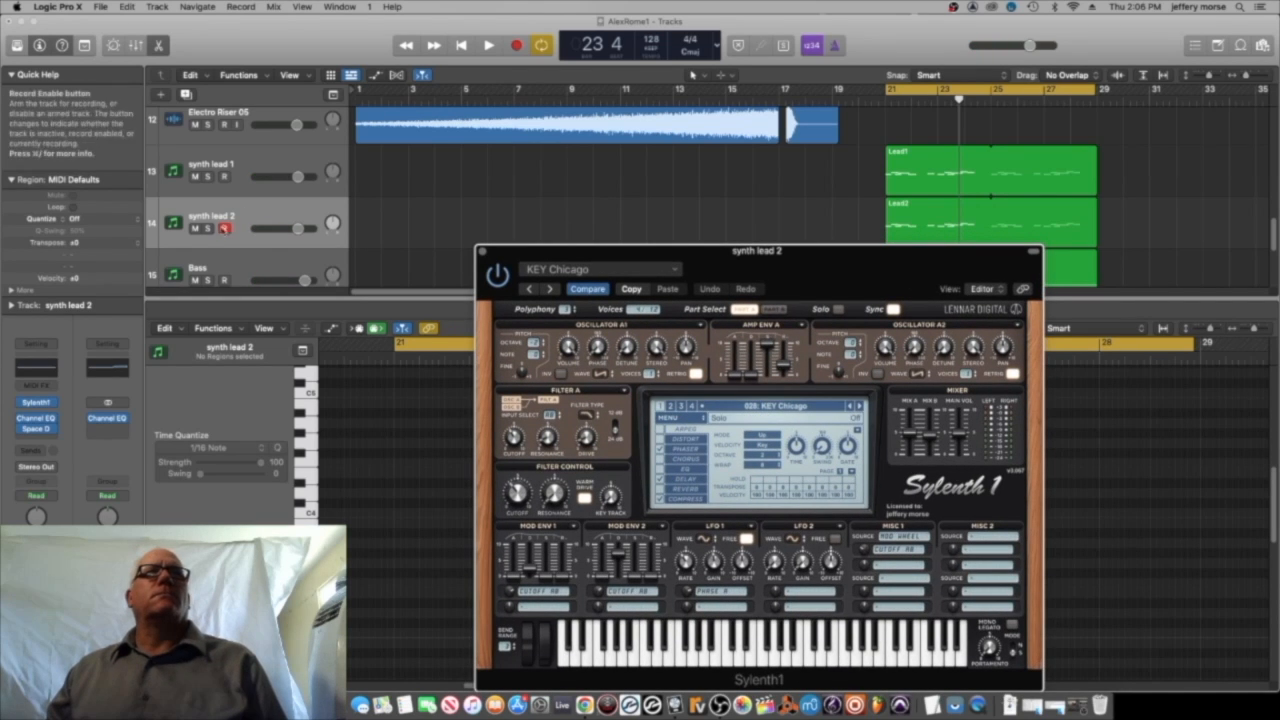
pyautogui.press('space')
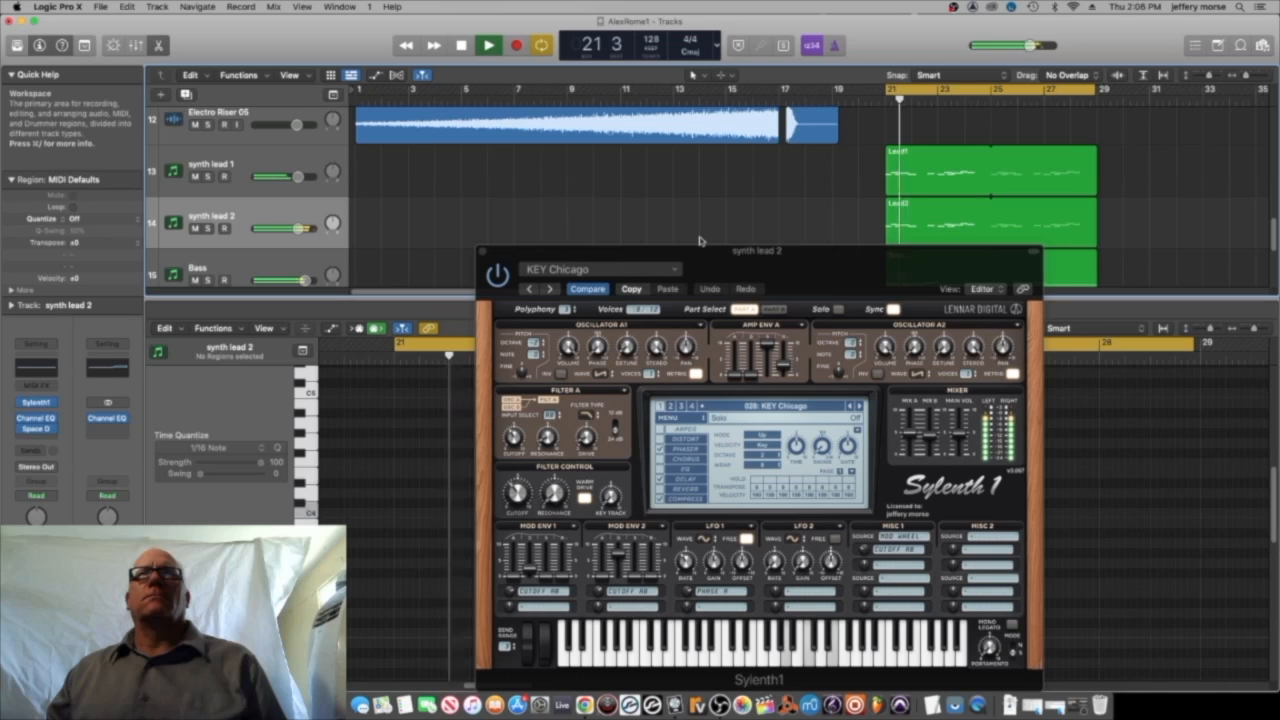
pyautogui.press('space')
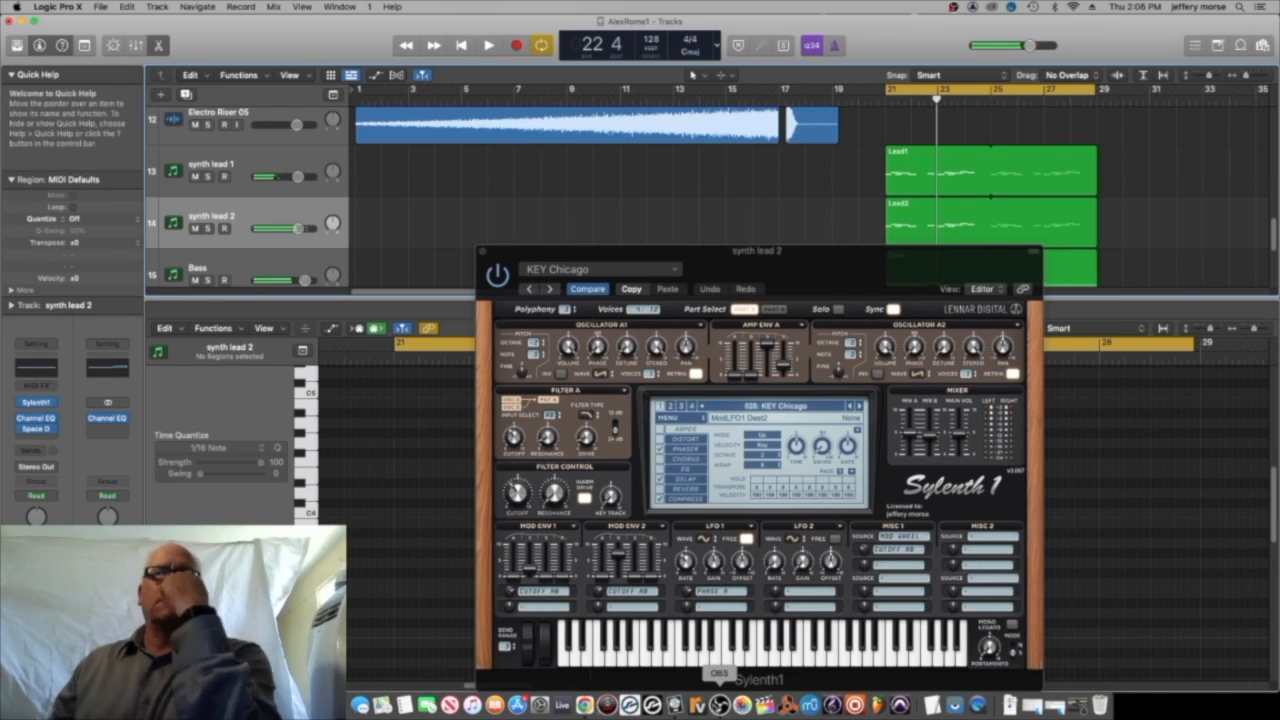
# Watch the tutorial's preset choice in Chrome and load LD Trendhopper in the synth lead 2 Sylenth1.
pyautogui.click(586, 705)
pyautogui.press('space')
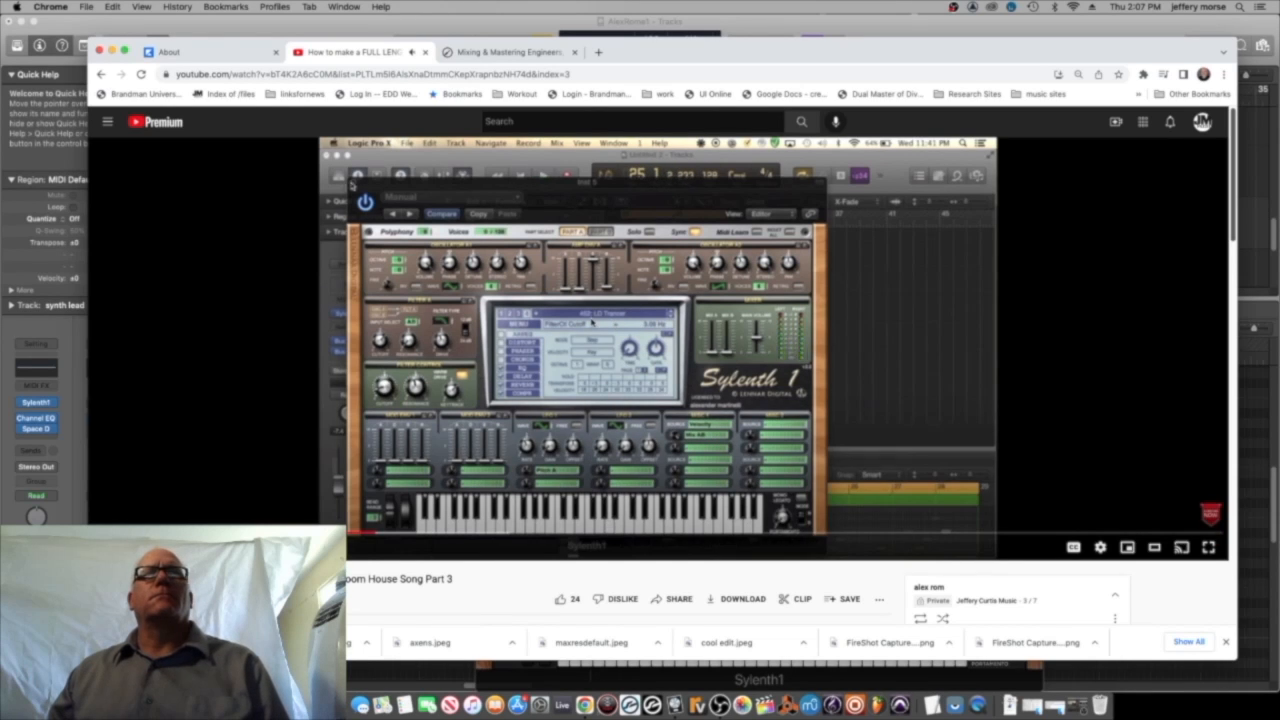
pyautogui.click(677, 706)
pyautogui.click(829, 407)
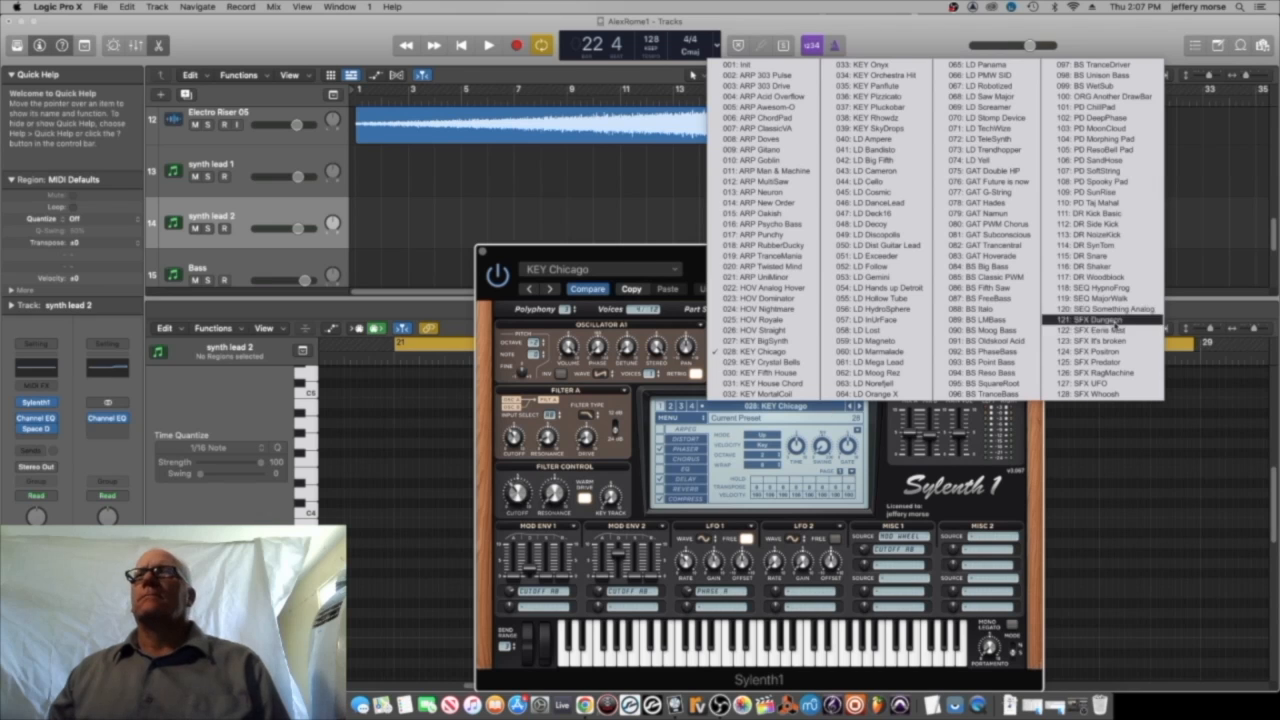
pyautogui.click(1010, 151)
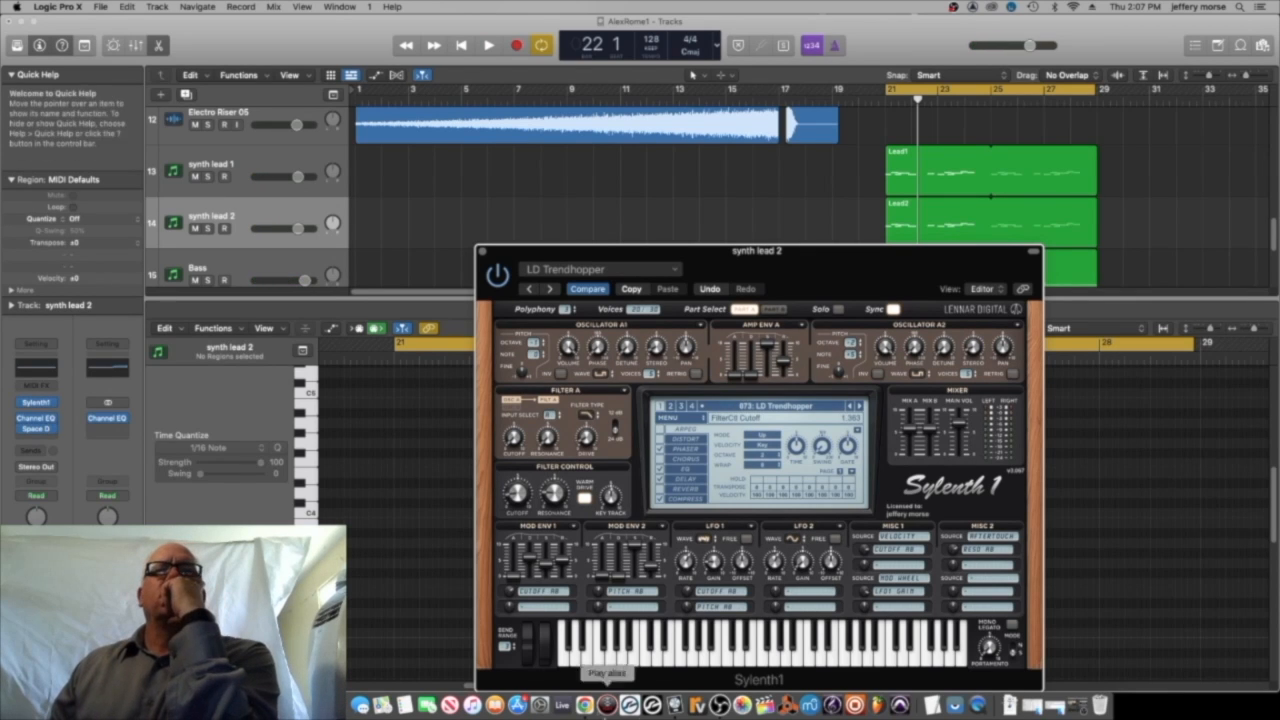
# Recheck the tutorial's Sylenth1 preset in Chrome and step forward through the presets following LD Trendhopper.
pyautogui.click(582, 697)
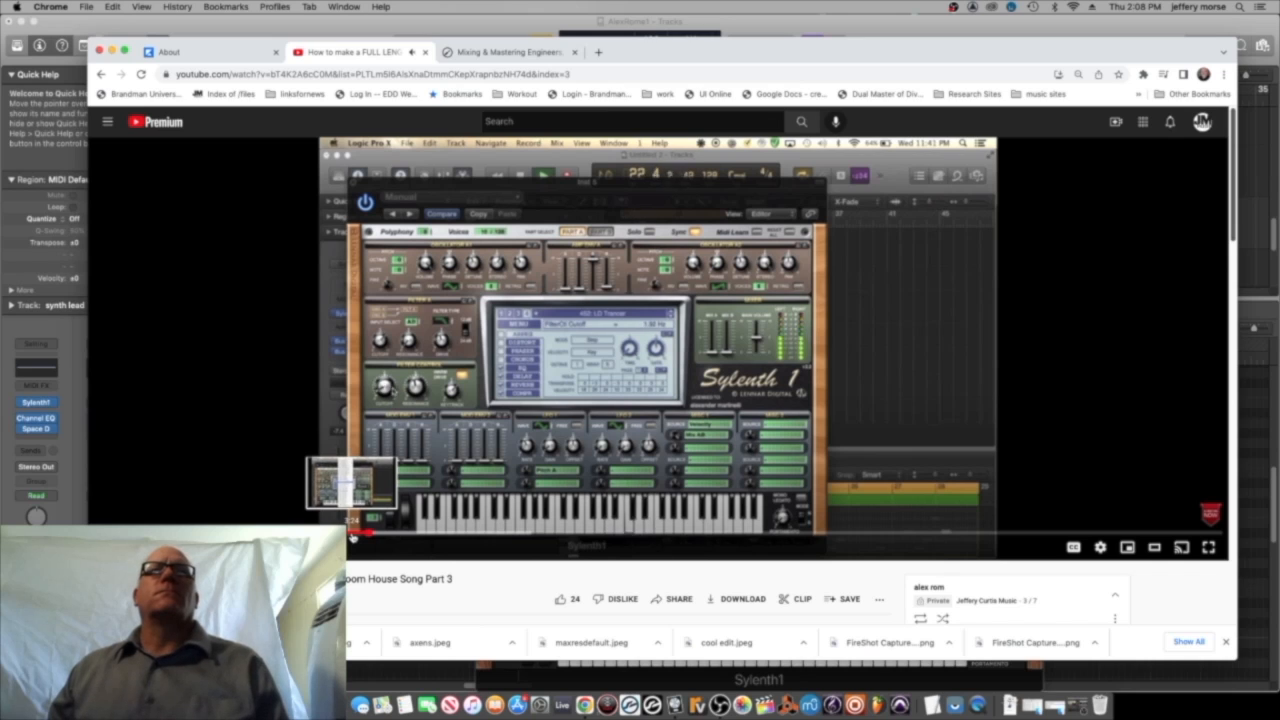
pyautogui.click(675, 705)
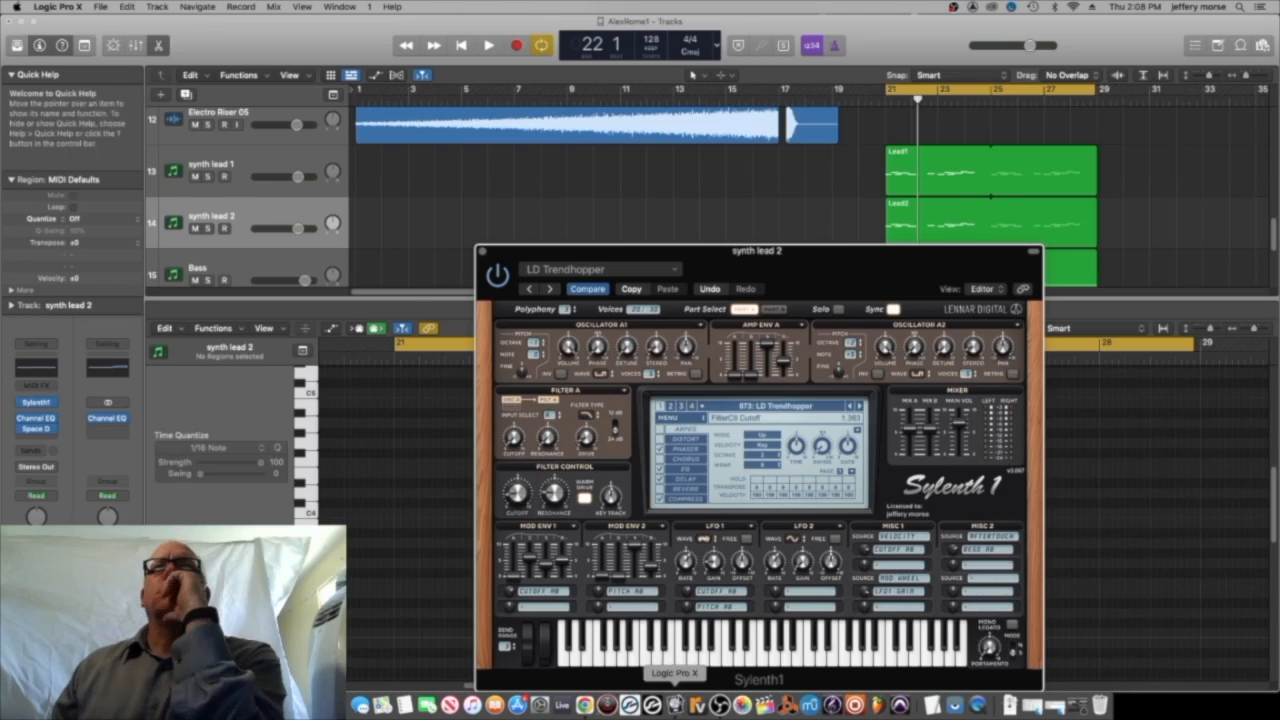
pyautogui.click(860, 408)
pyautogui.click(860, 408)
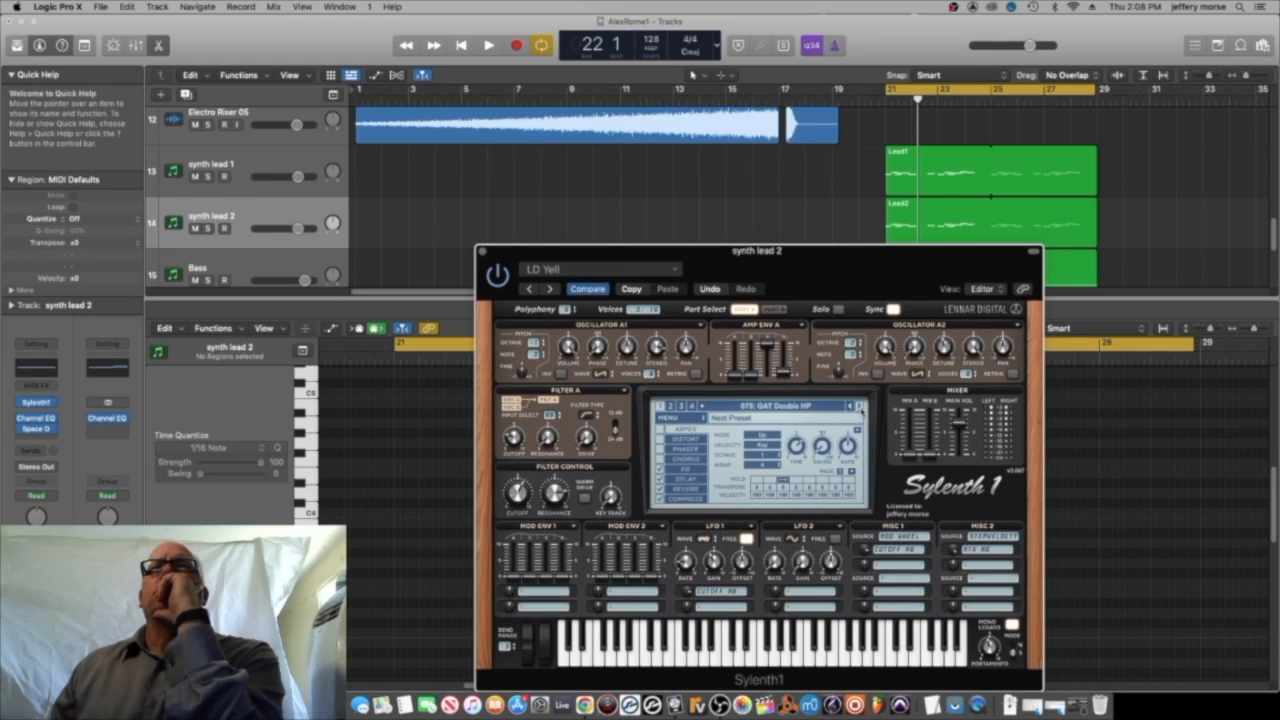
pyautogui.click(860, 408)
pyautogui.click(860, 408)
# Step back through the Sylenth1 presets from BRS Analog OB-X Brass to load 452: LD Trancer on synth lead 2.
pyautogui.click(852, 407)
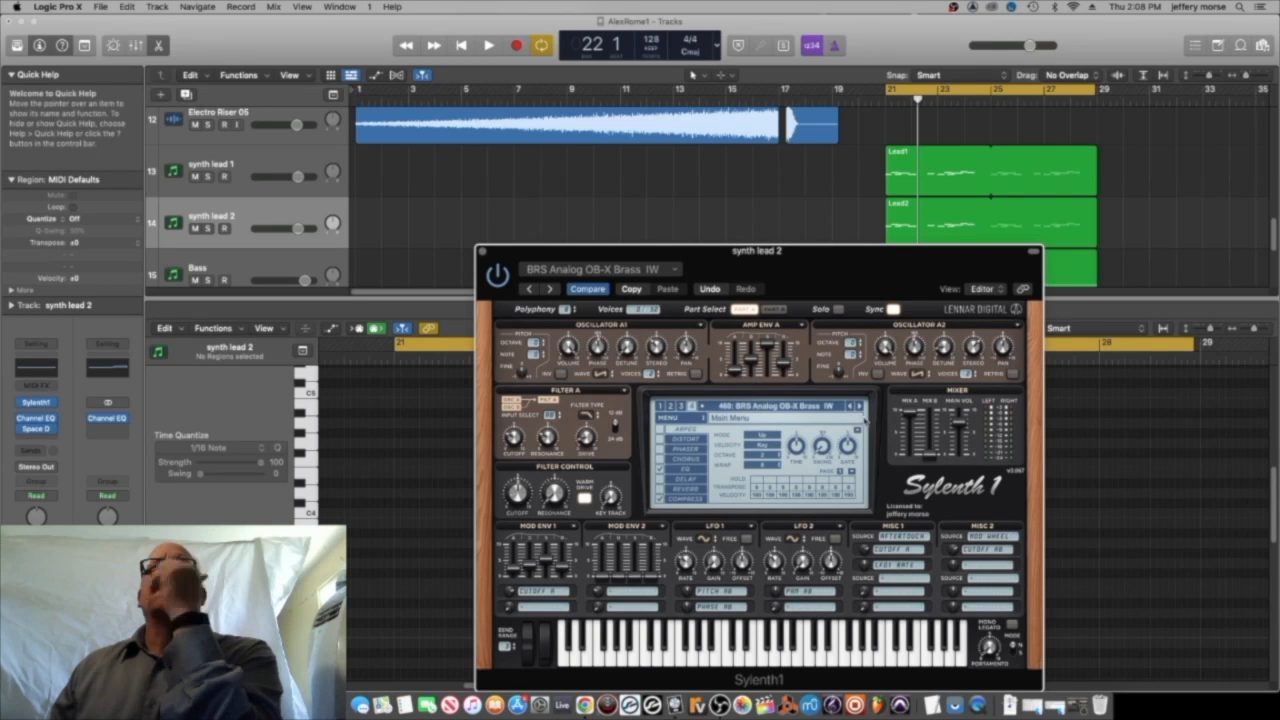
pyautogui.click(851, 407)
pyautogui.click(851, 407)
pyautogui.click(851, 407)
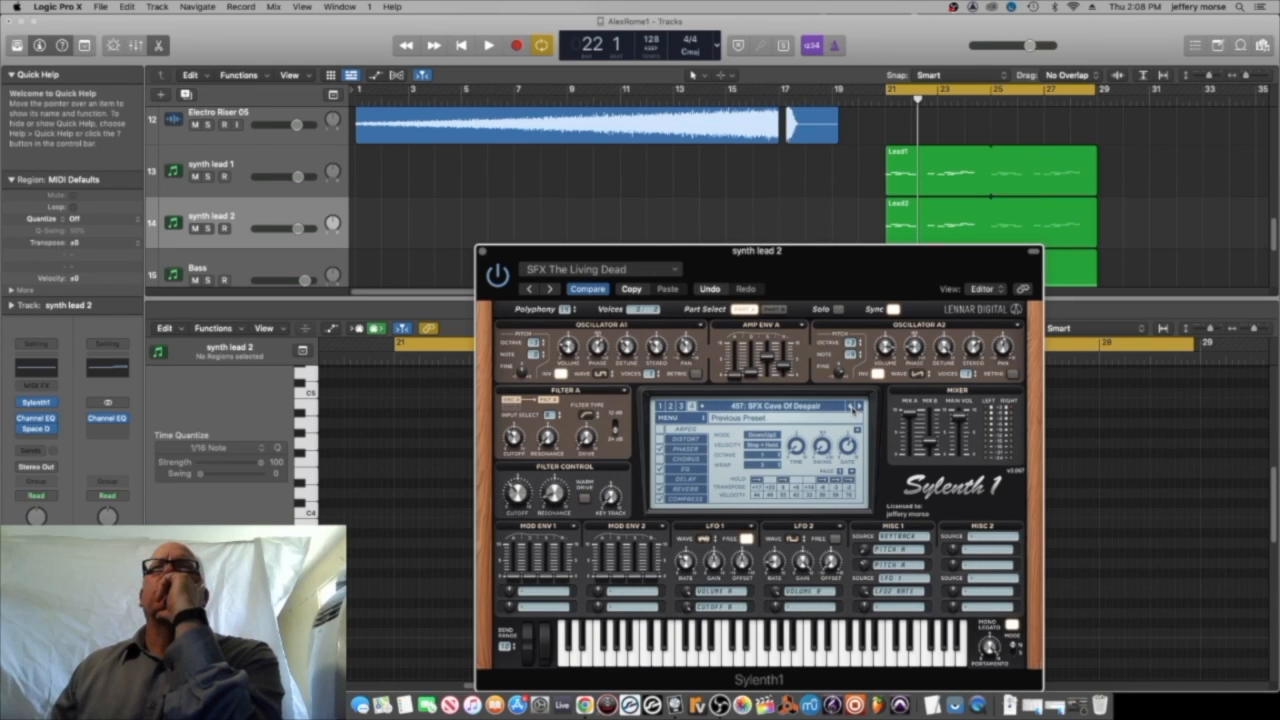
pyautogui.click(851, 407)
pyautogui.click(851, 407)
pyautogui.click(851, 407)
pyautogui.click(851, 407)
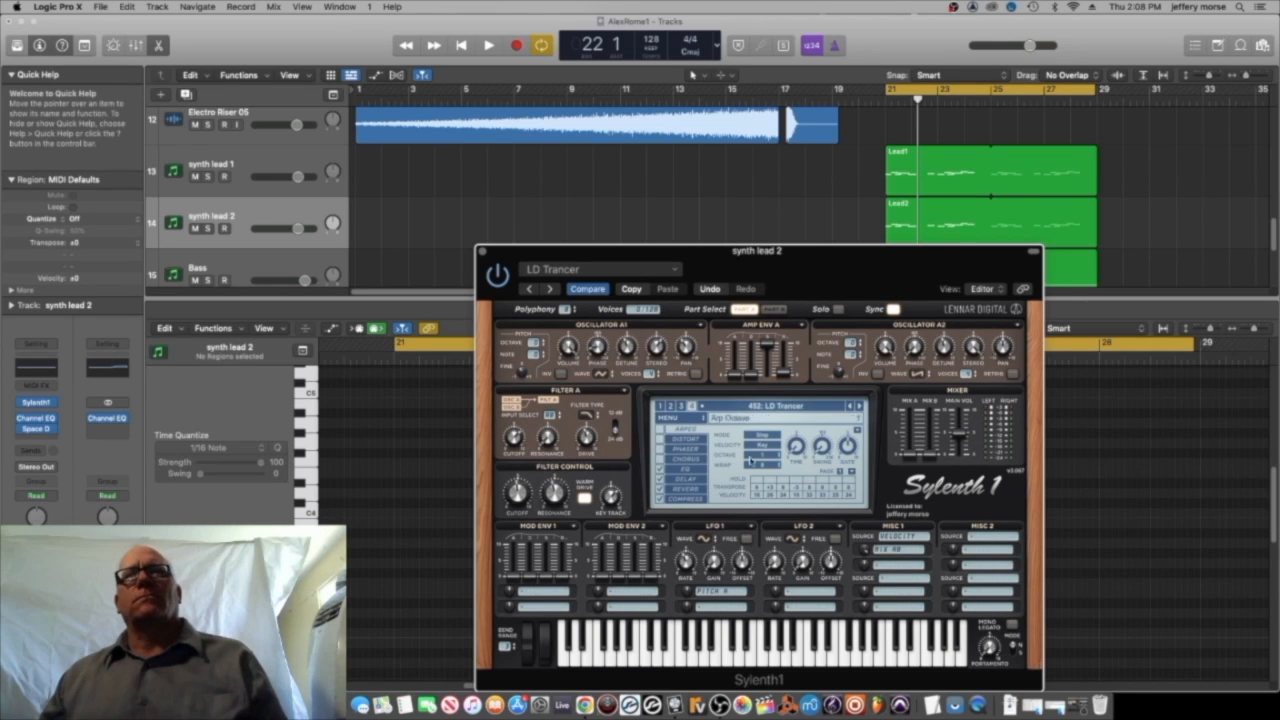
# Audition LD Trancer, watch the tutorial's Sylenth1 settings in Chrome, and reshape Amp Env A to follow them.
pyautogui.press('space')
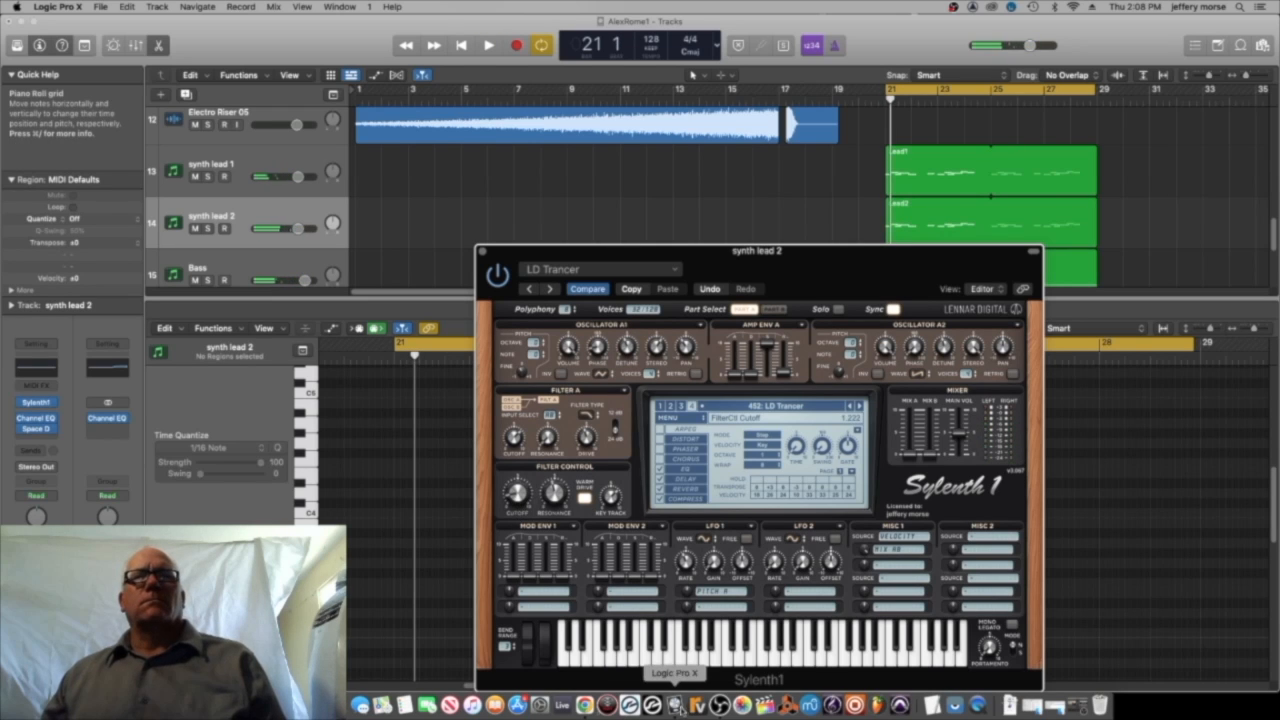
pyautogui.click(584, 706)
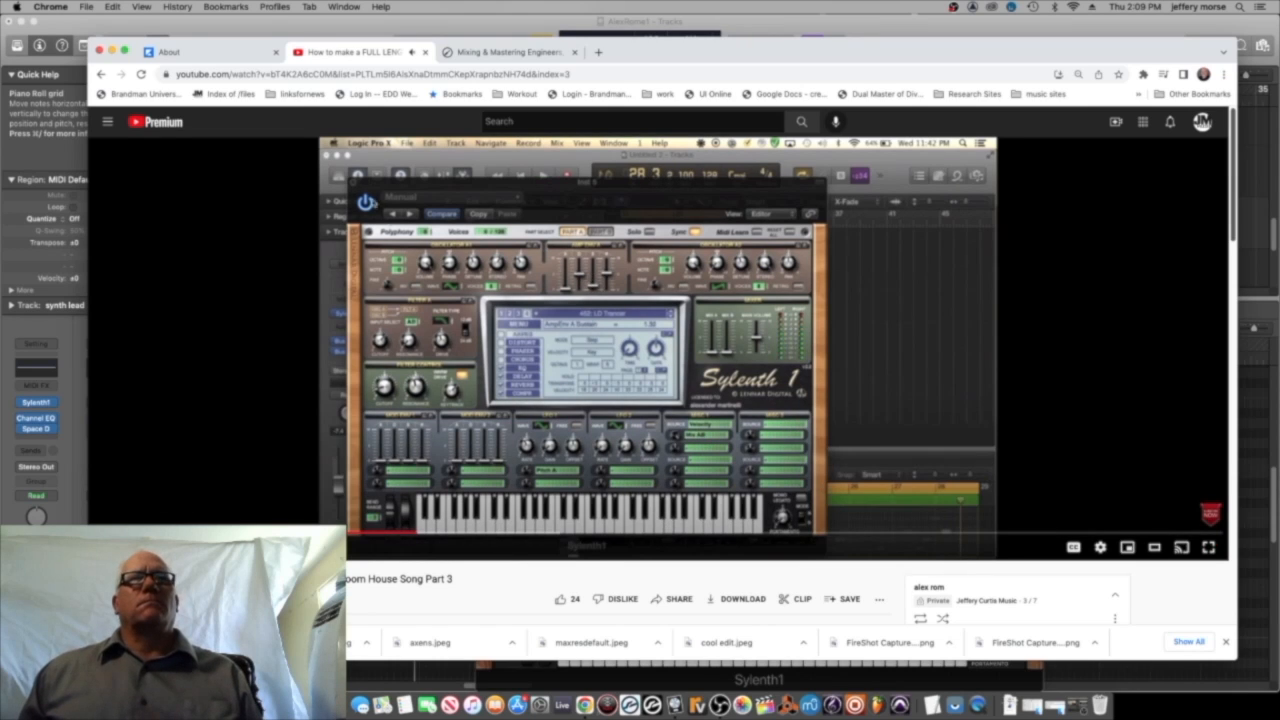
pyautogui.click(675, 705)
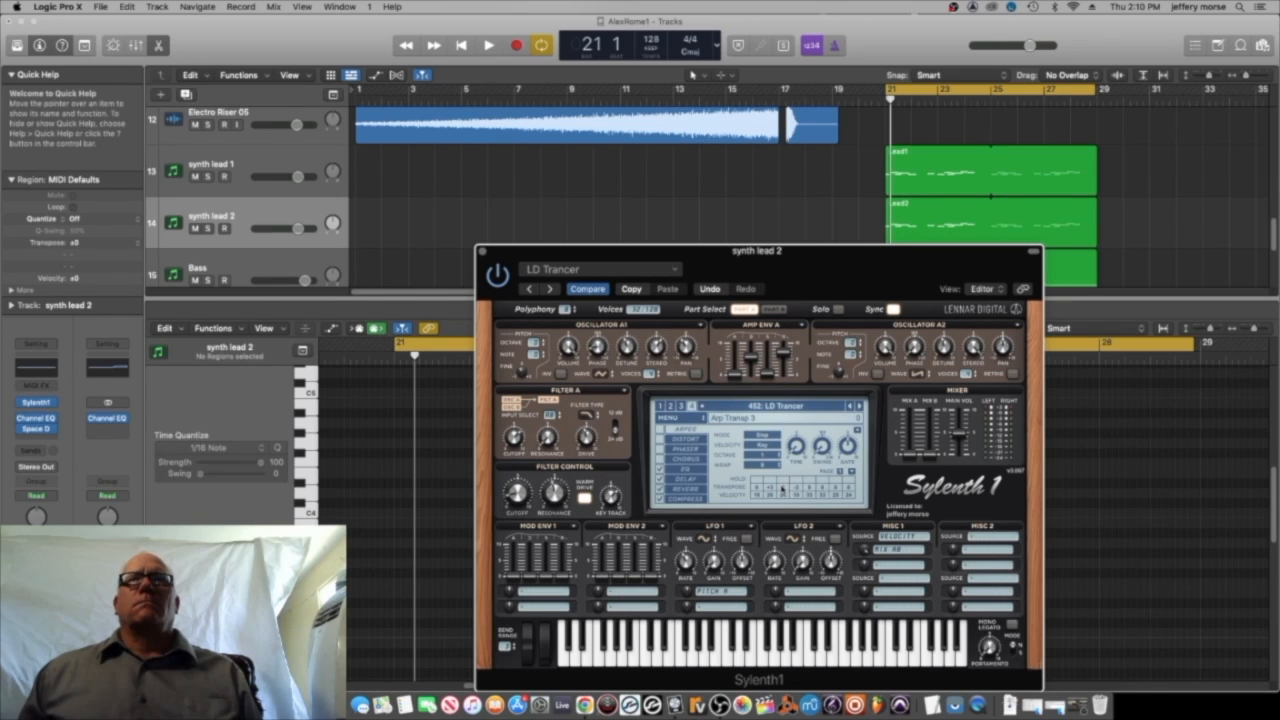
# Lower the synth lead 2 track volume during playback while comparing with the tutorial in Chrome, and close the Sylenth1 window.
pyautogui.press('space')
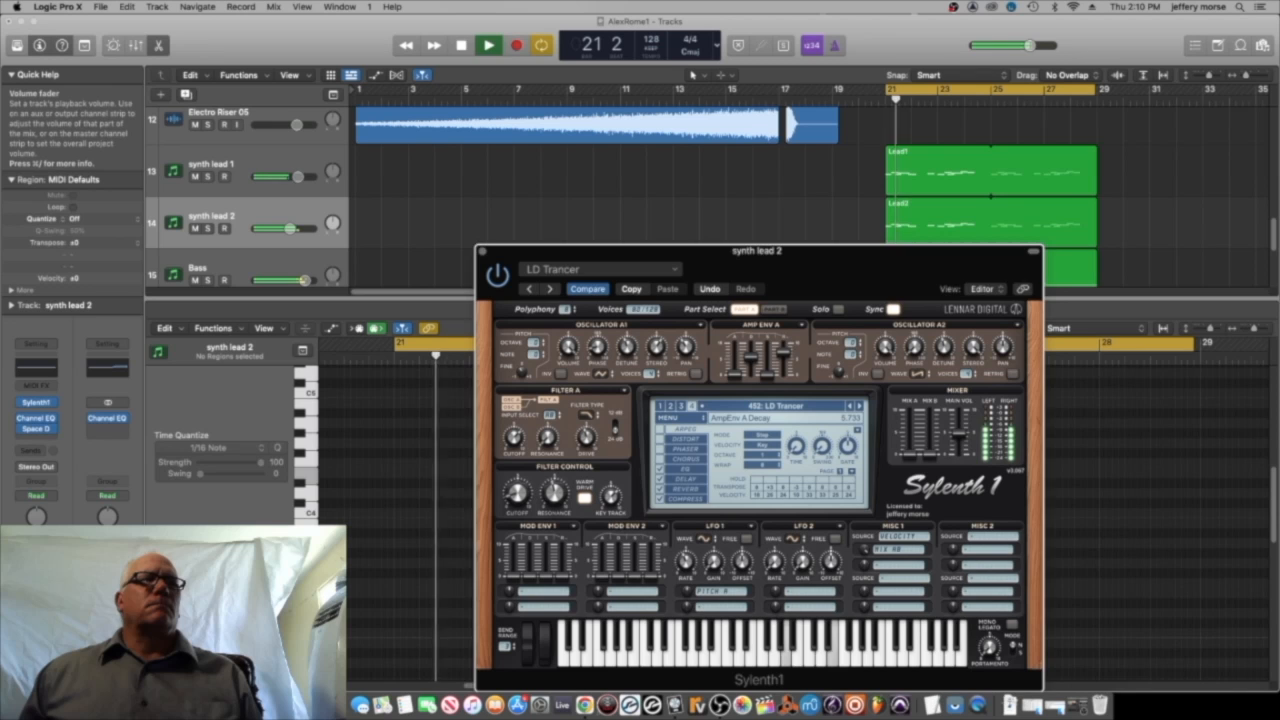
pyautogui.moveTo(298, 229); pyautogui.dragTo(290, 229)
pyautogui.press('space')
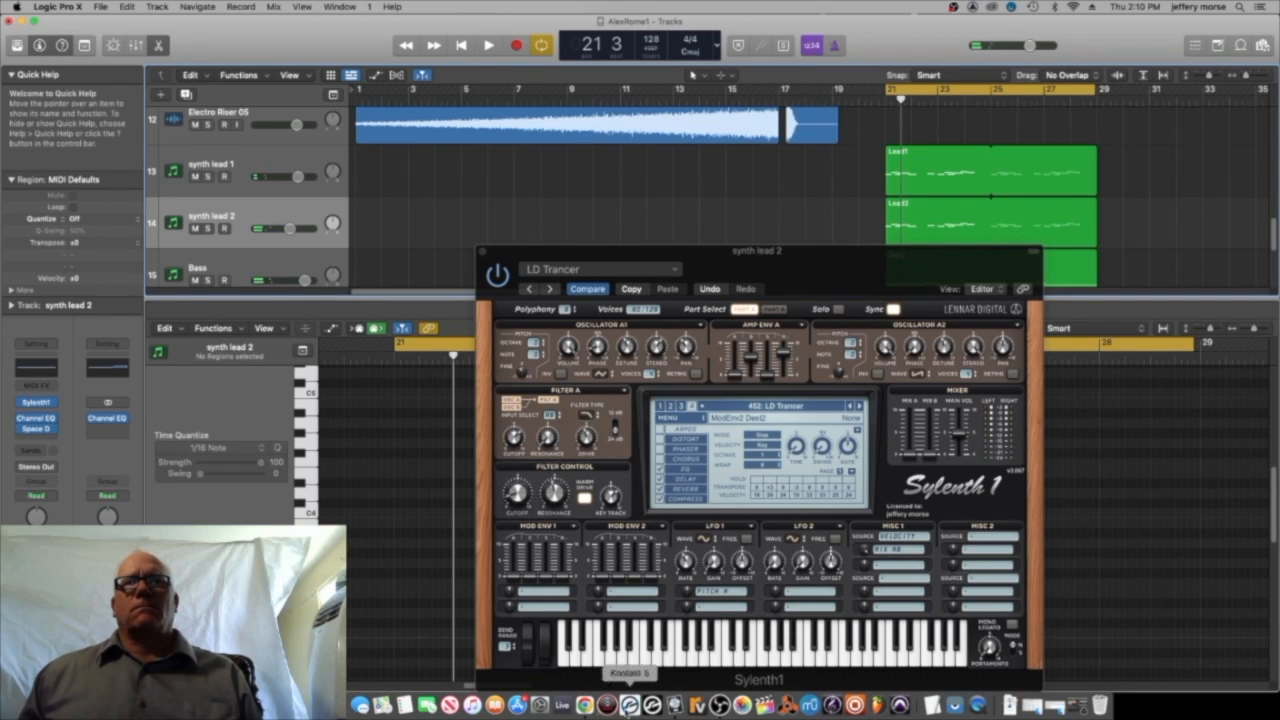
pyautogui.click(585, 705)
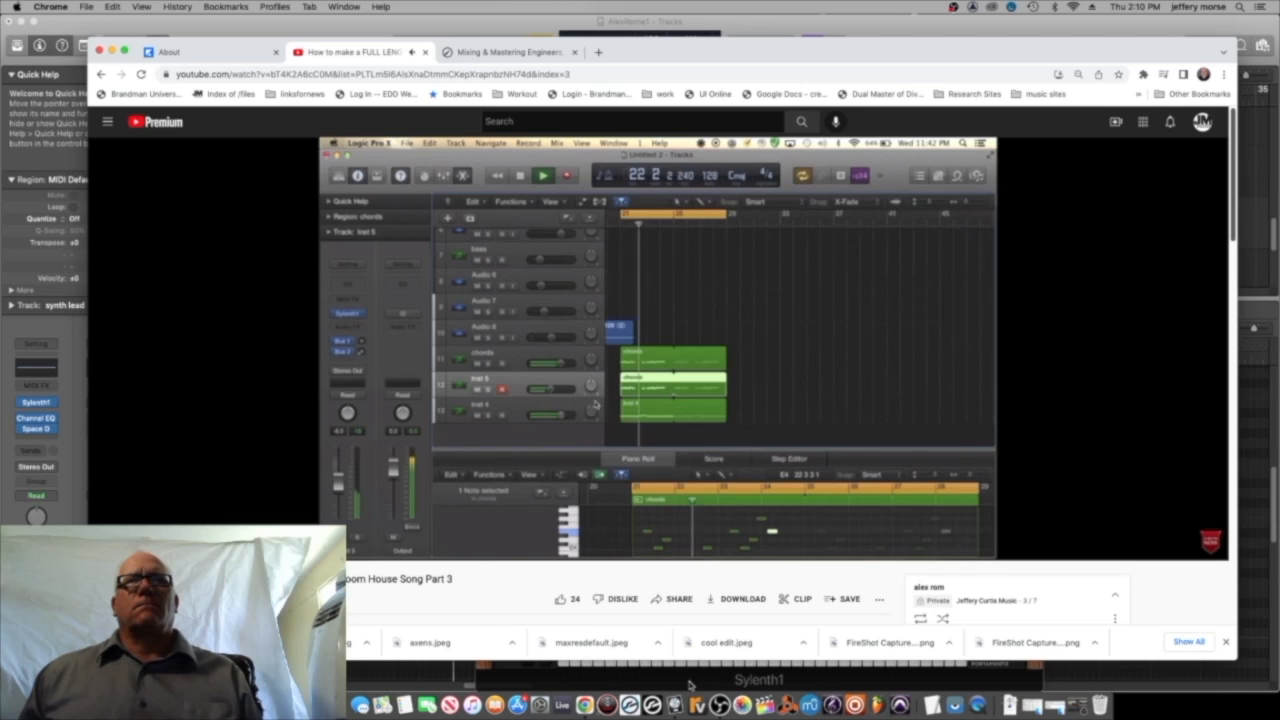
pyautogui.click(674, 705)
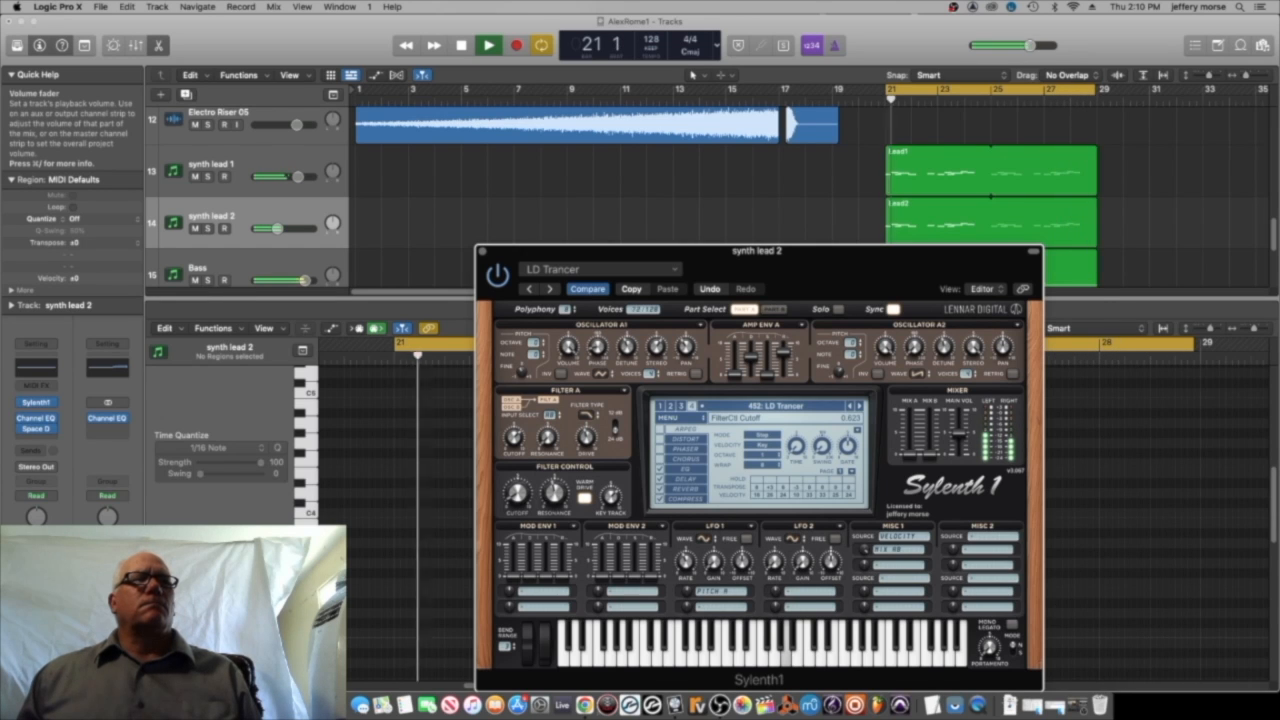
pyautogui.click(484, 254)
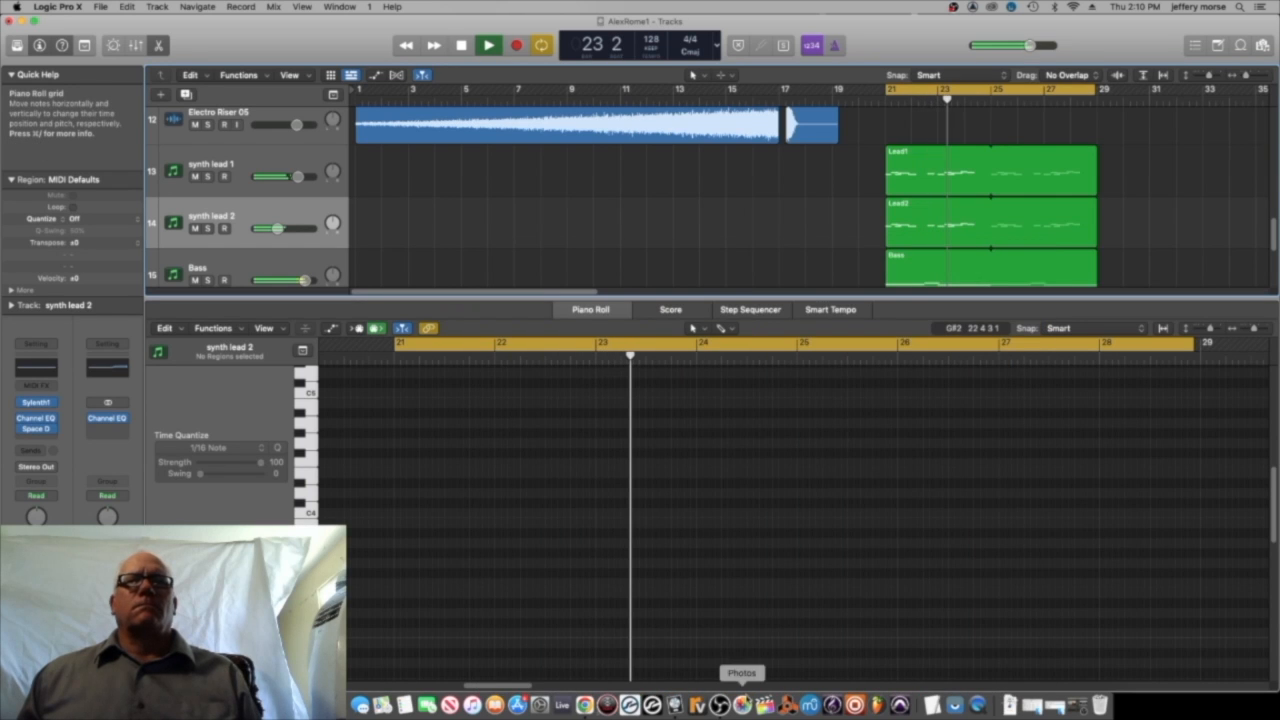
pyautogui.press('space')
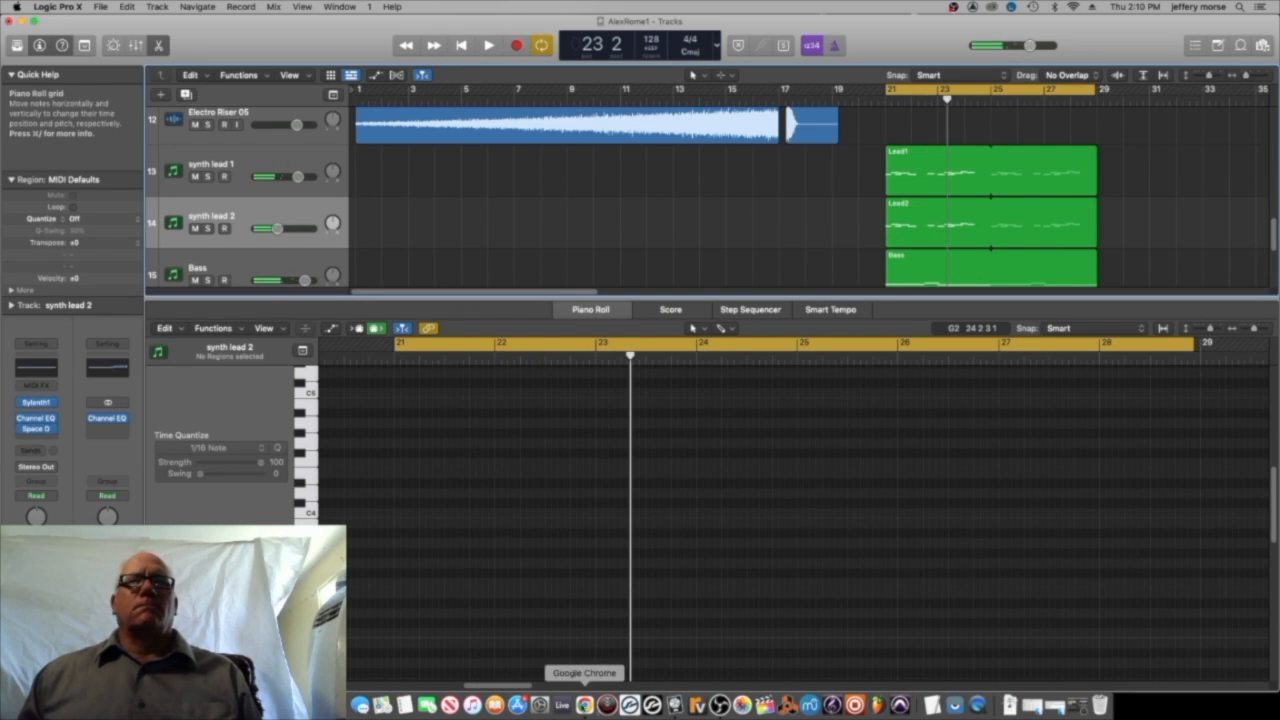
# Watch the next part of the tutorial in Chrome, and play the section in Logic Pro X while lowering synth lead 2 further.
pyautogui.press('super+Tab')
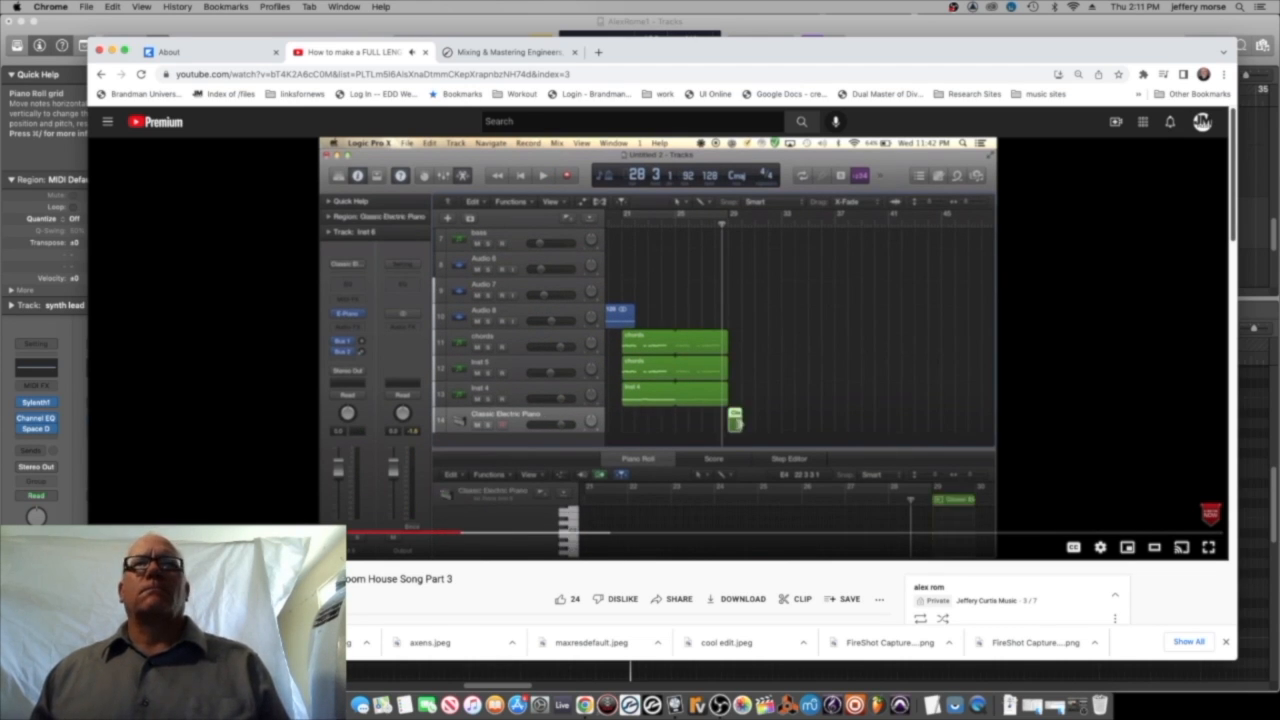
pyautogui.click(676, 705)
pyautogui.press('space')
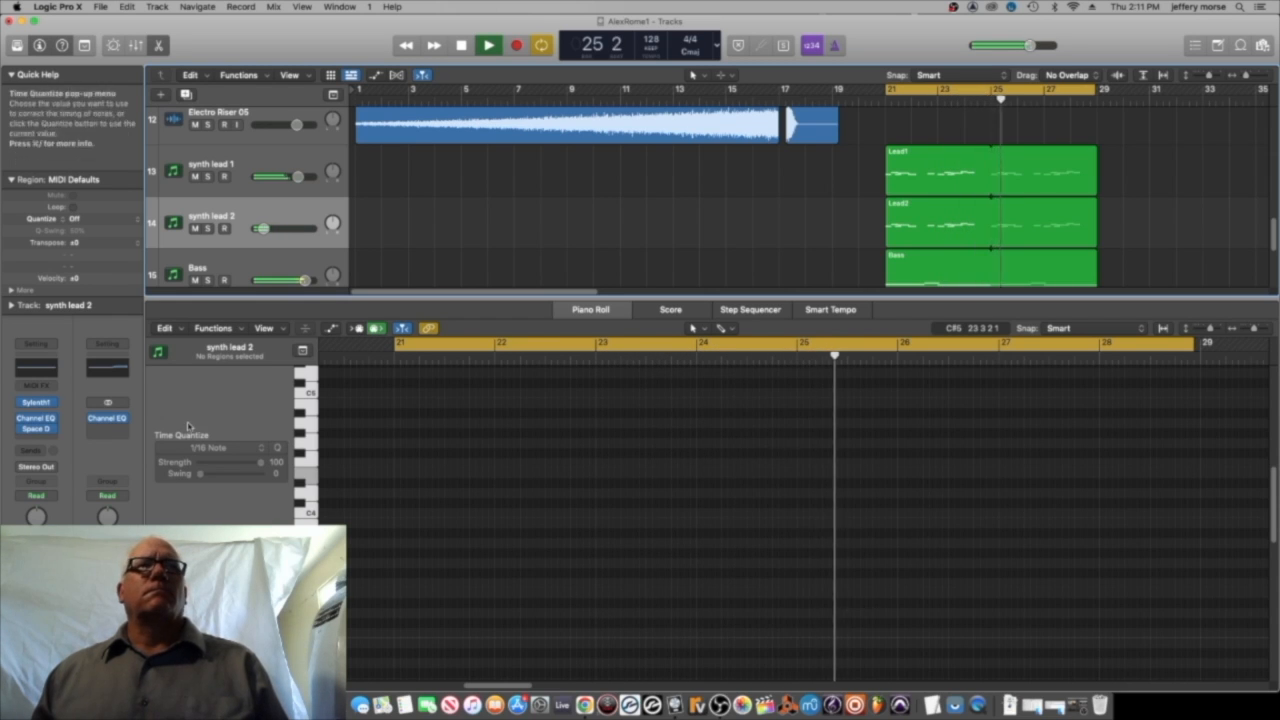
pyautogui.press('space')
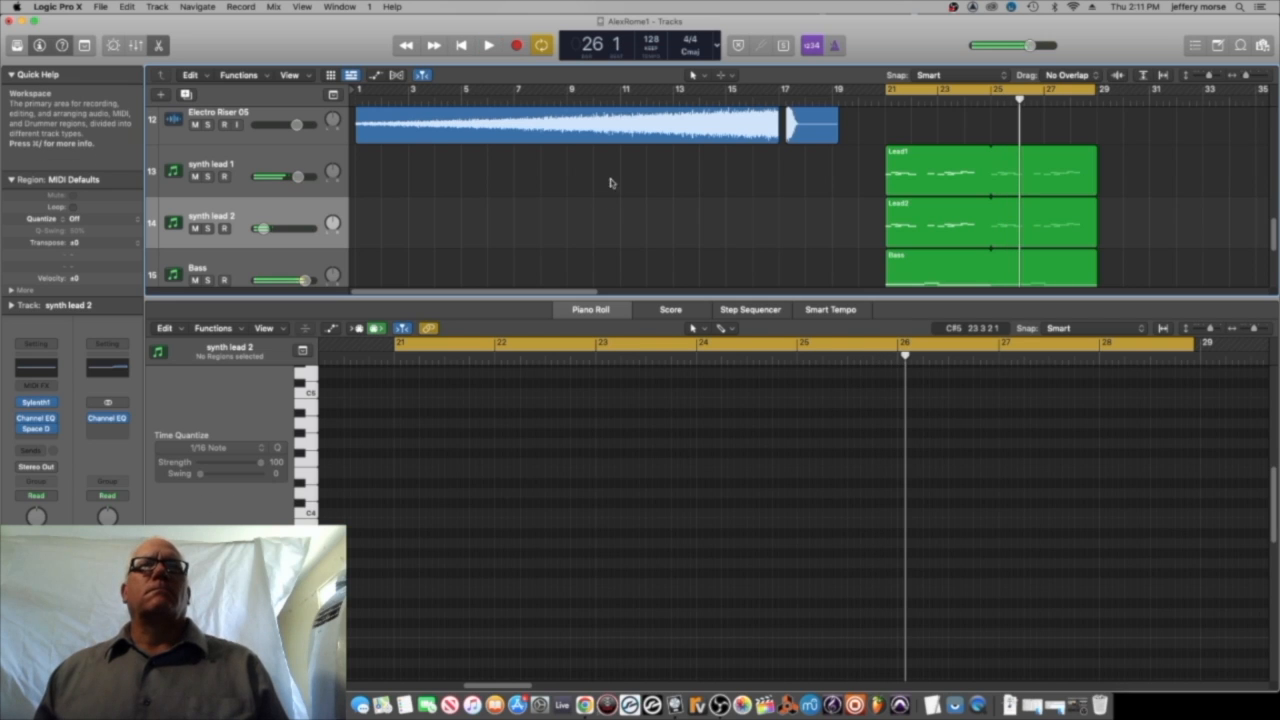
# Duplicate the Bass track with its settings and rename the duplicate Big Synth.
pyautogui.scroll(-3, 590, 190)
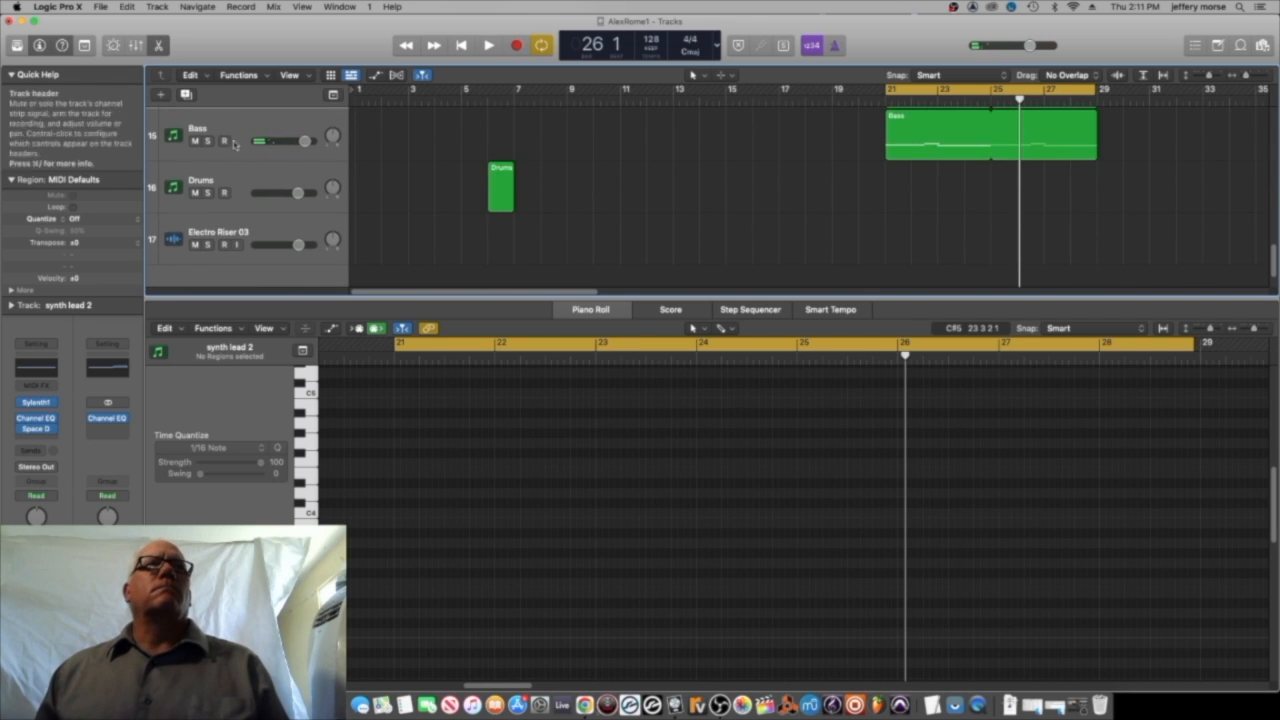
pyautogui.scroll(2, 233, 220)
pyautogui.click(233, 200)
pyautogui.click(185, 94)
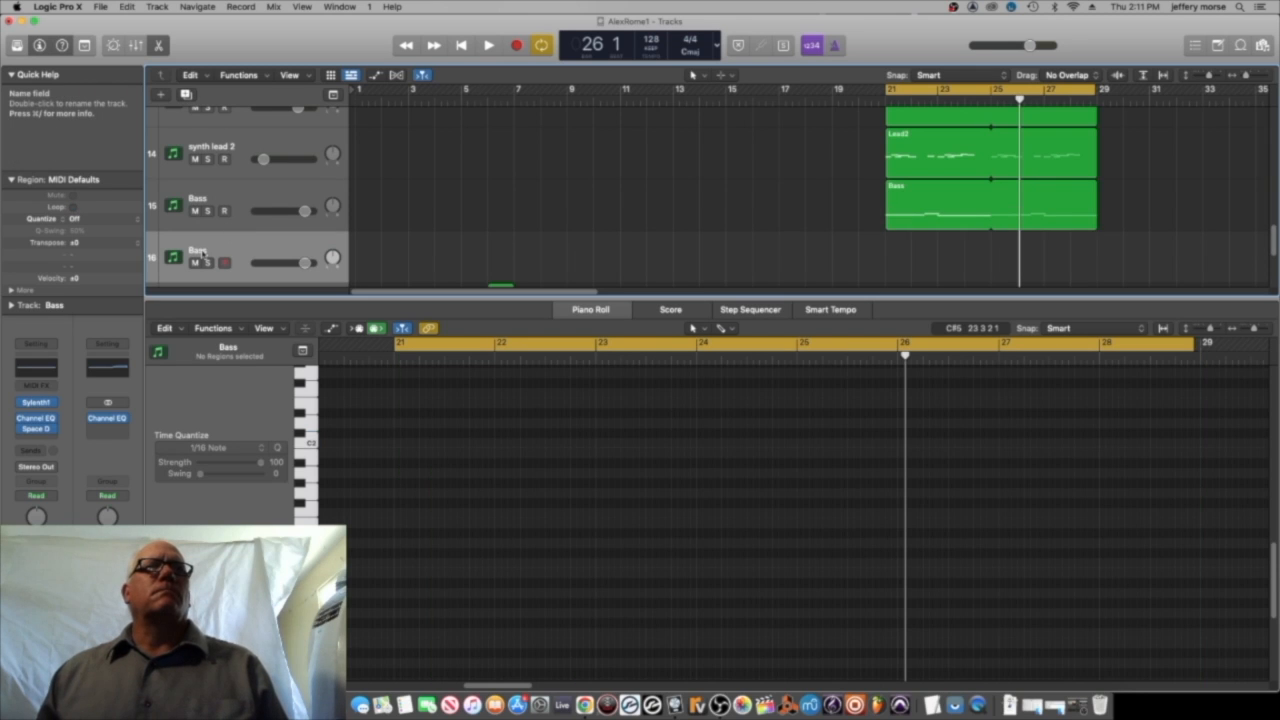
pyautogui.doubleClick(199, 250)
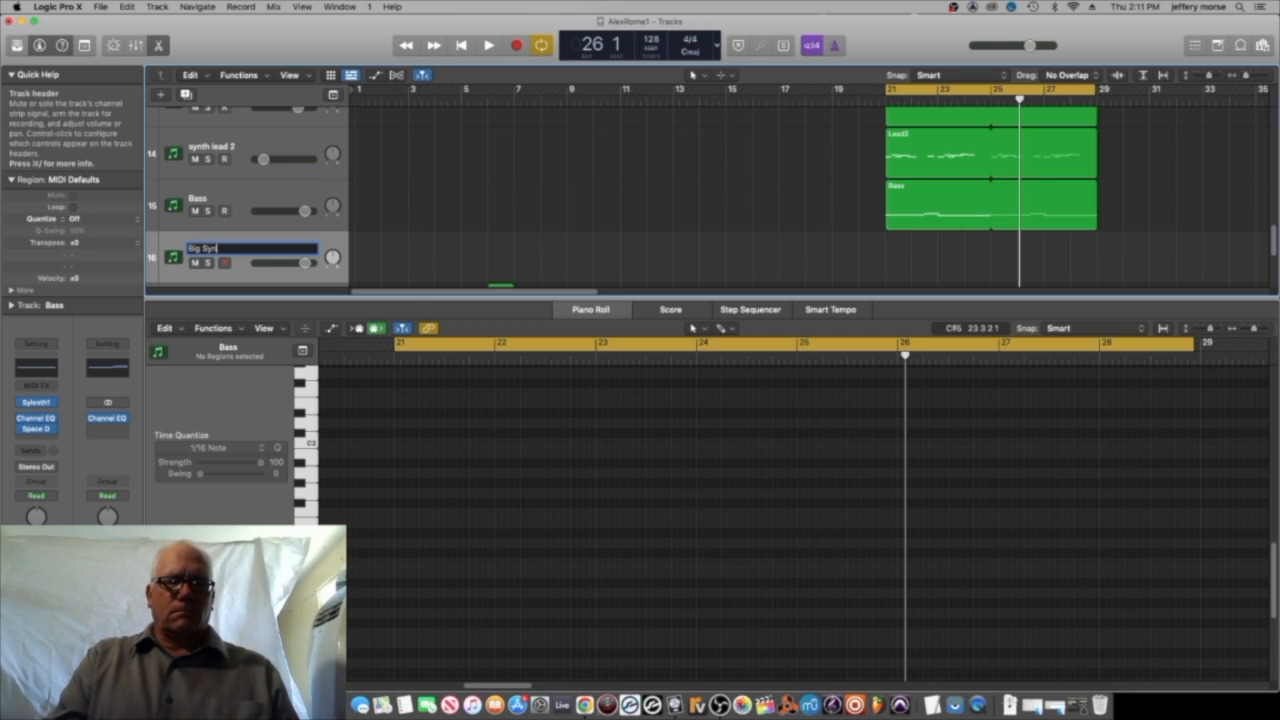
pyautogui.press('Return')
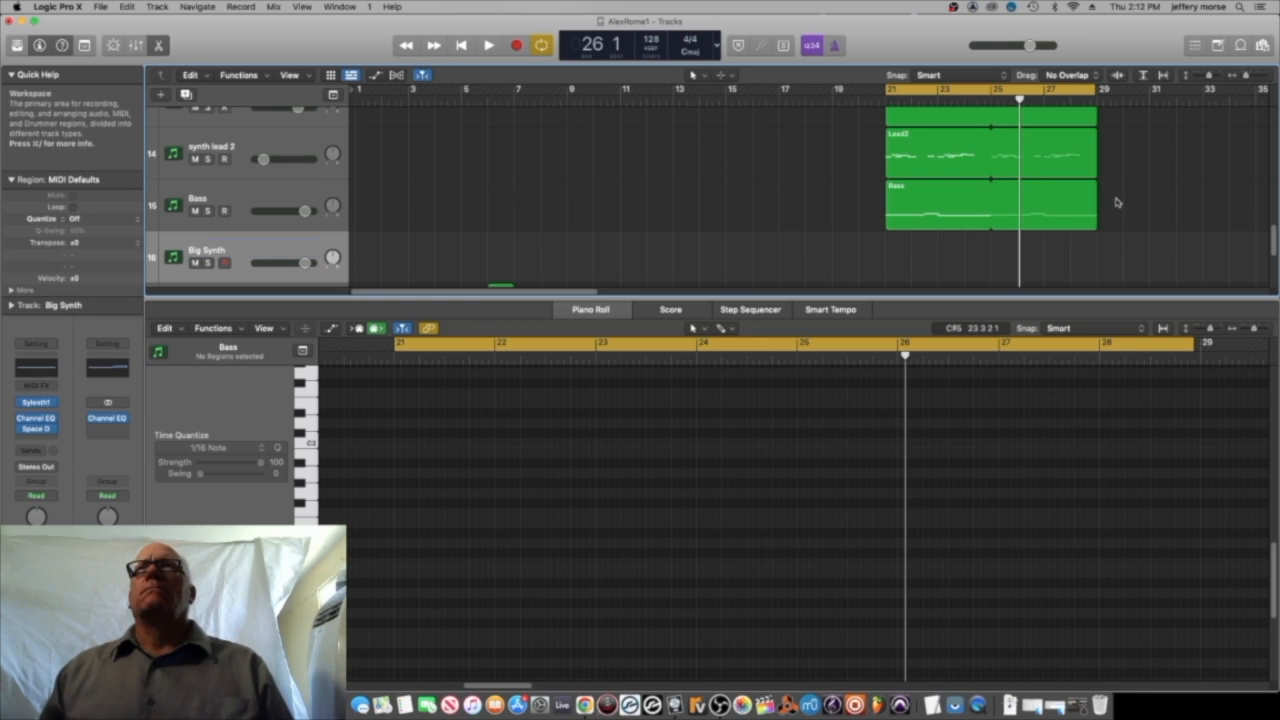
# Try creating empty regions with the Pencil tool on the Big Synth track from bar 29, deleting the second one.
pyautogui.moveTo(1019, 99); pyautogui.dragTo(1098, 100)
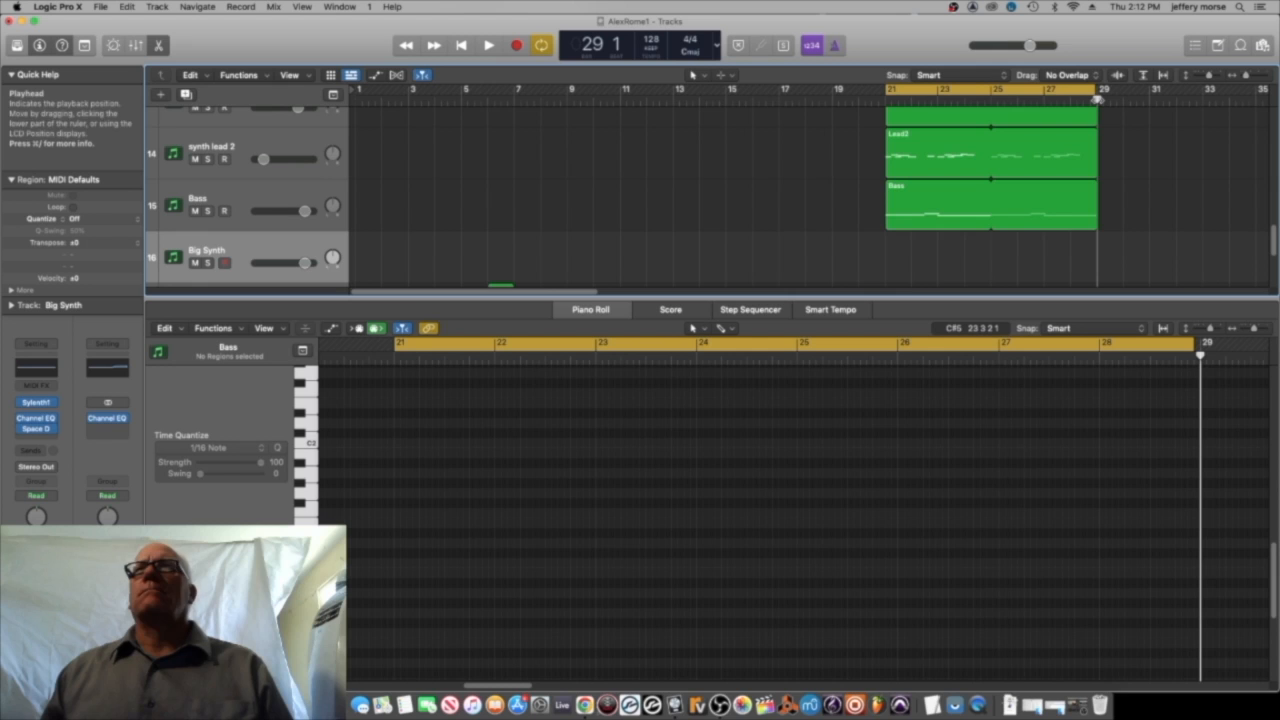
pyautogui.click(720, 75)
pyautogui.click(760, 106)
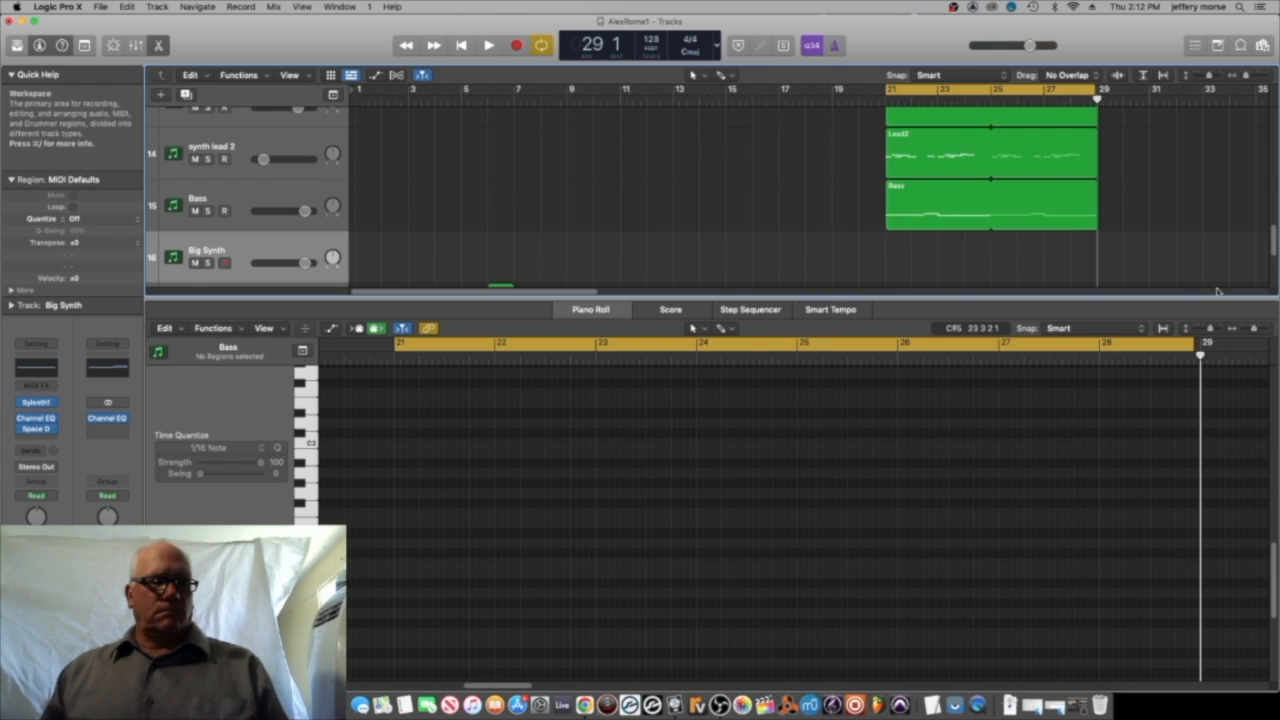
pyautogui.click(1108, 250)
pyautogui.click(1136, 250)
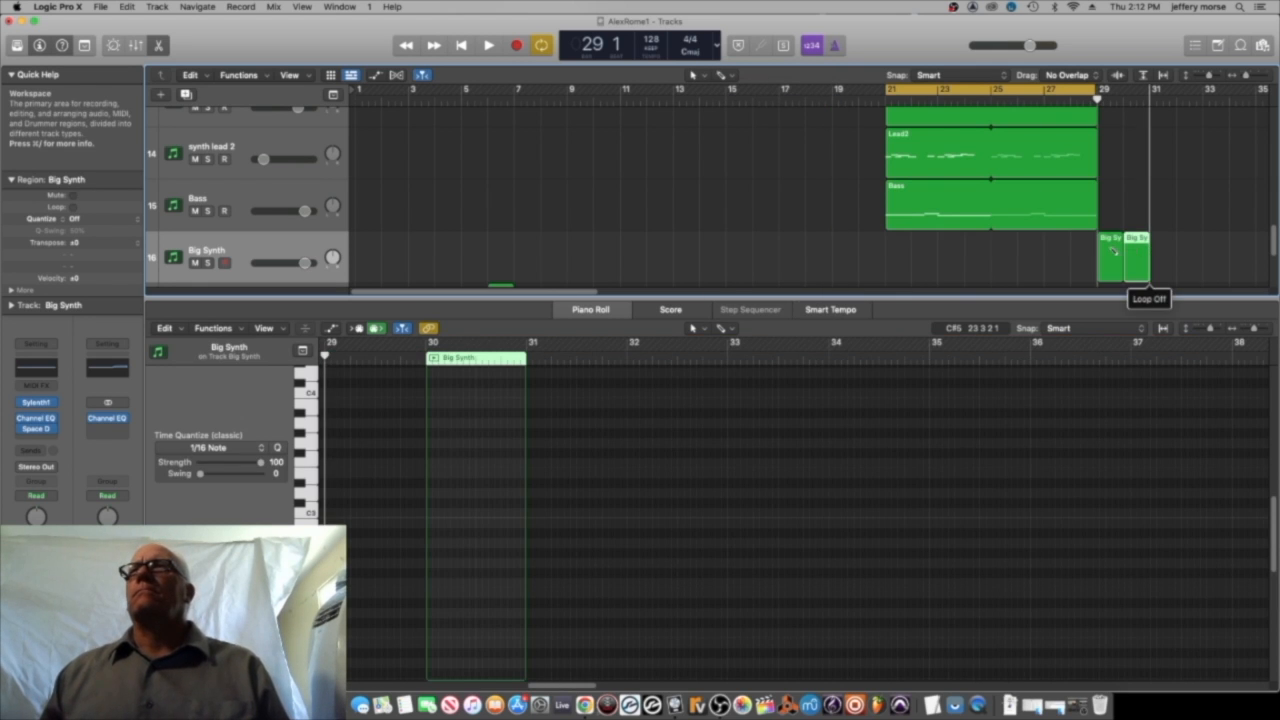
pyautogui.press('Delete')
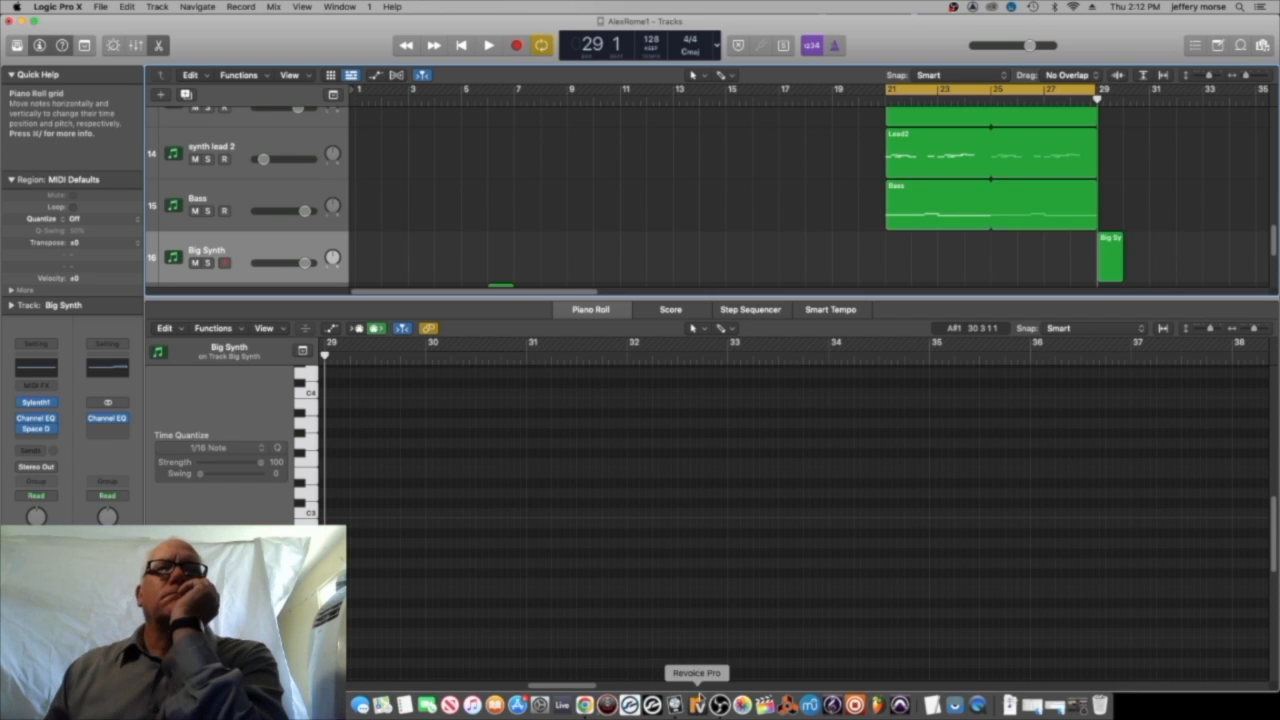
# Check the tutorial in Chrome, and replace the empty Big Synth region with a copy of the Lead2 region at bar 29 in Logic Pro X.
pyautogui.click(585, 705)
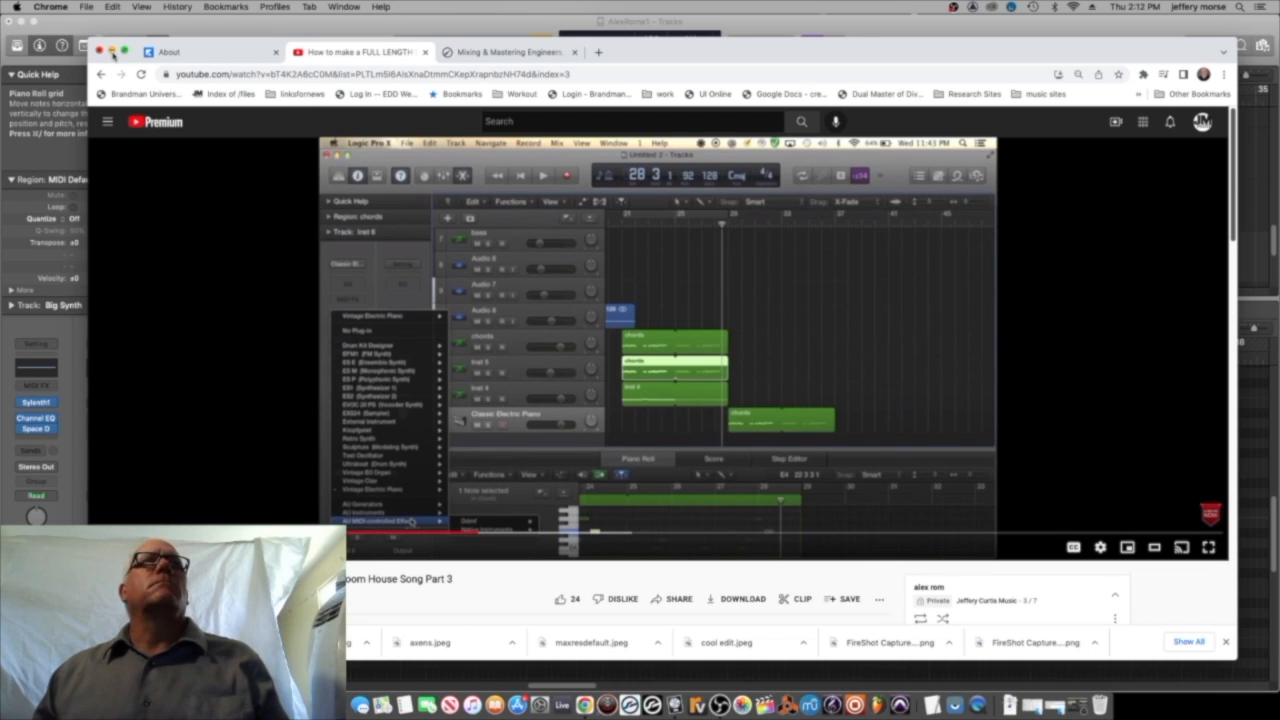
pyautogui.click(675, 705)
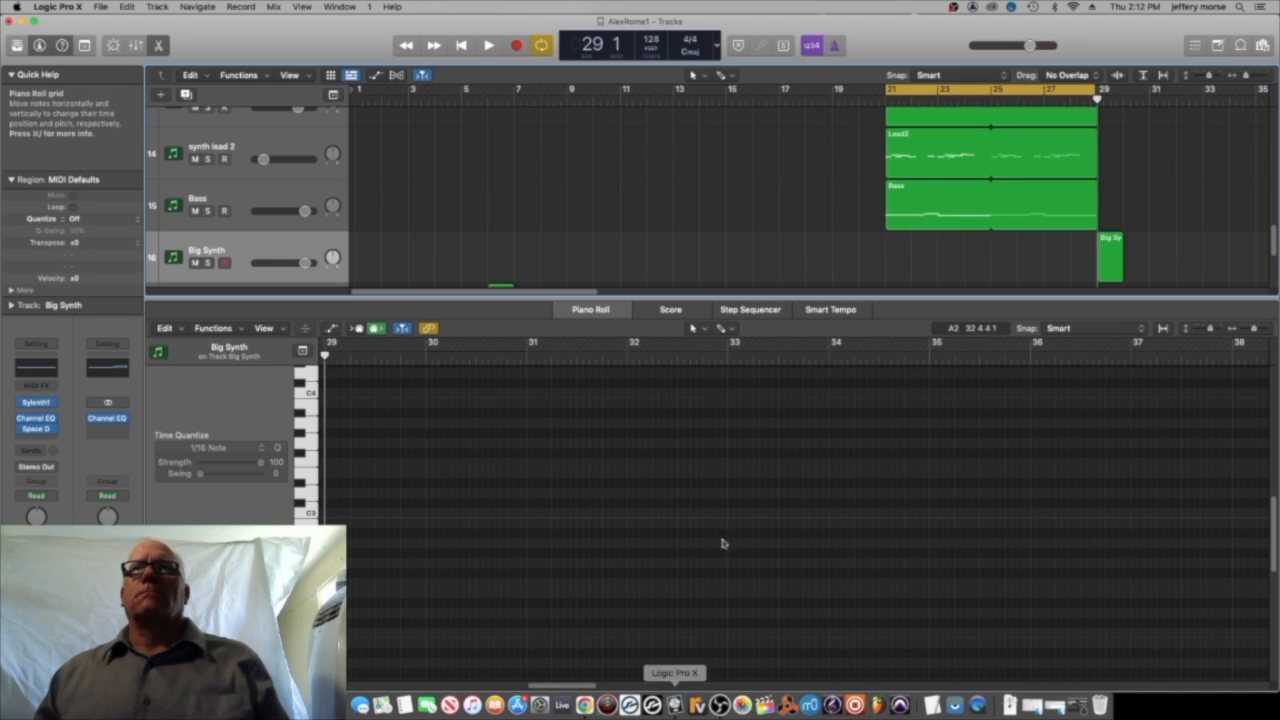
pyautogui.click(1112, 240)
pyautogui.press('Delete')
pyautogui.click(981, 148)
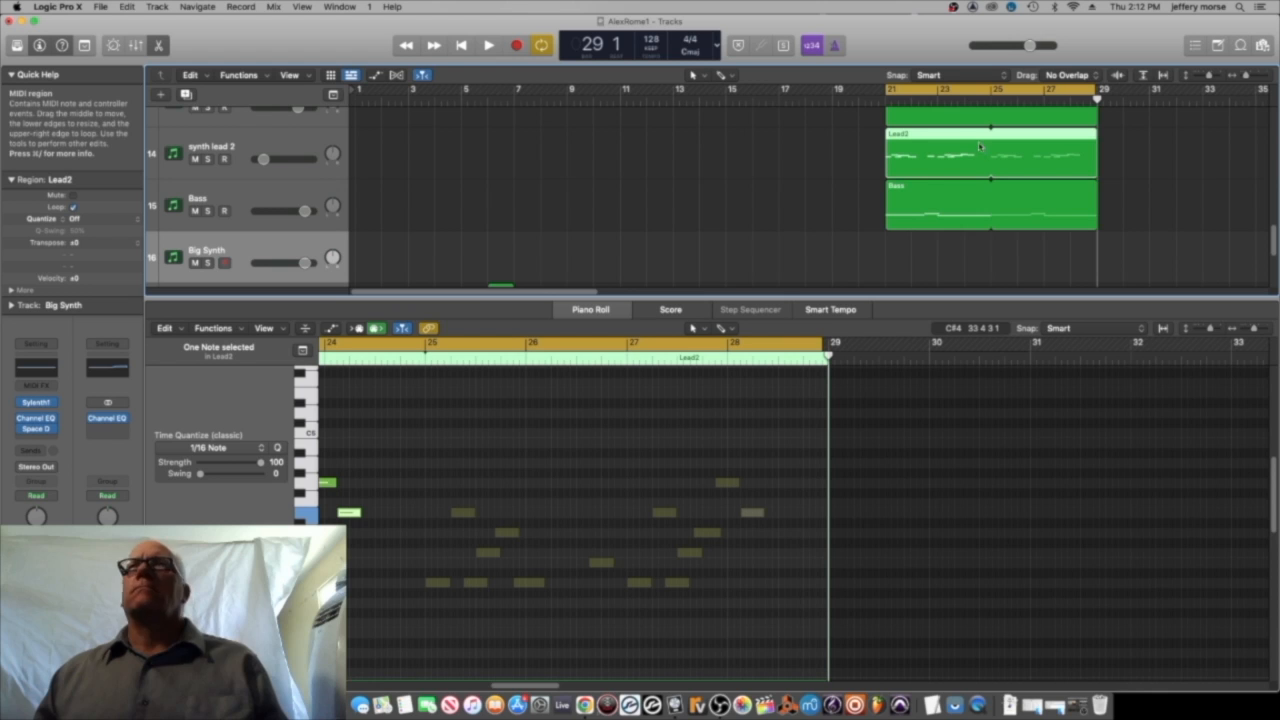
pyautogui.moveTo(949, 137); pyautogui.dragTo(1160, 245)
# Browse the instrument plug-ins available for Big Synth, and watch the tutorial's instrument choice and cycle range in Chrome.
pyautogui.click(54, 405)
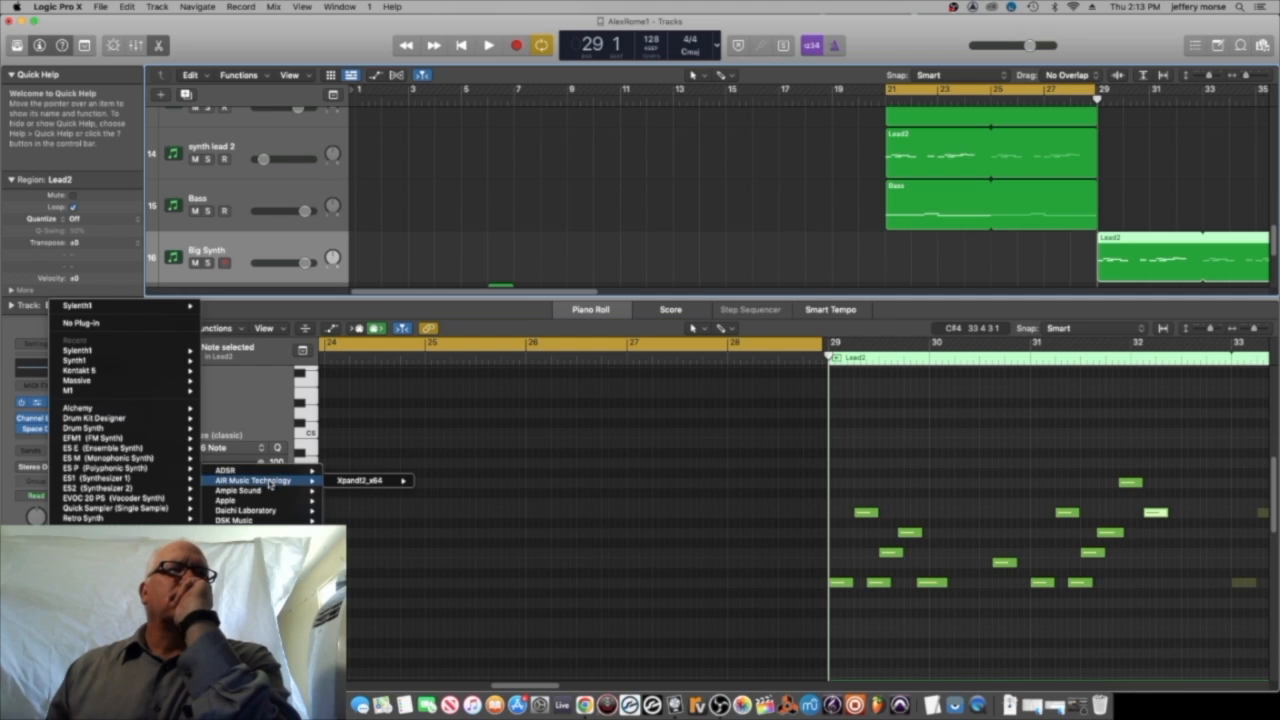
pyautogui.moveTo(270, 501)
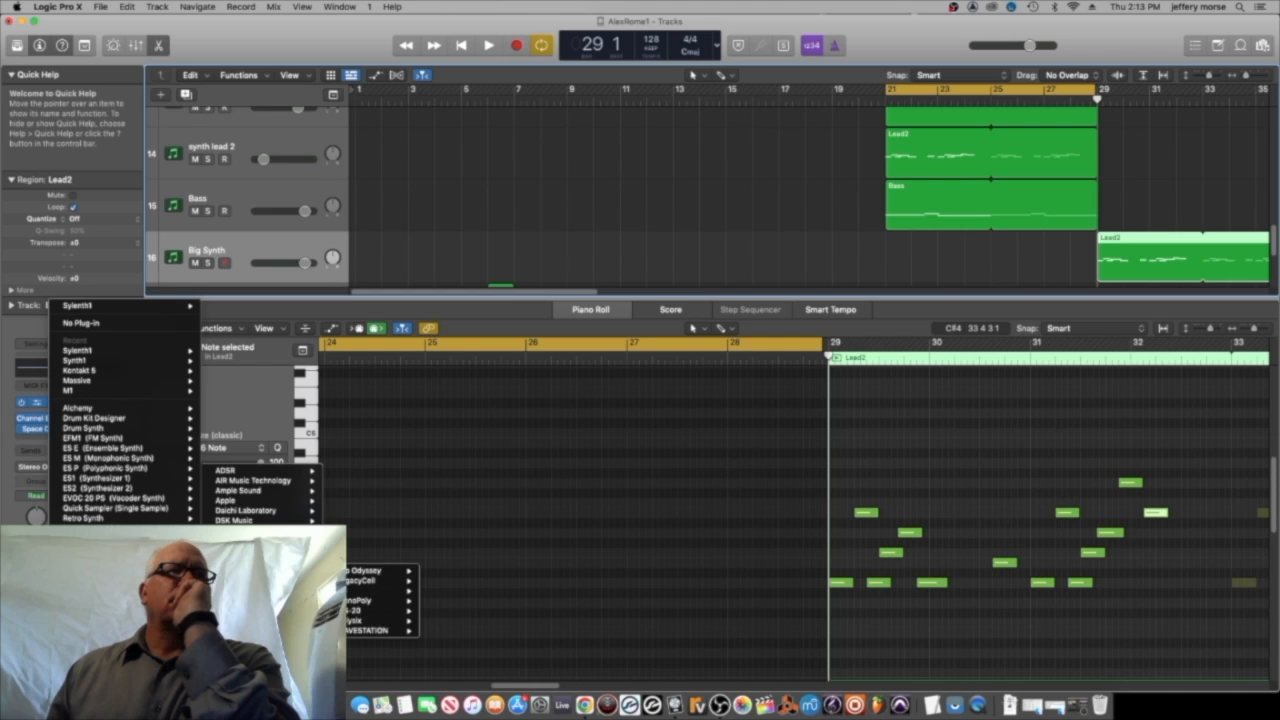
pyautogui.moveTo(260, 571)
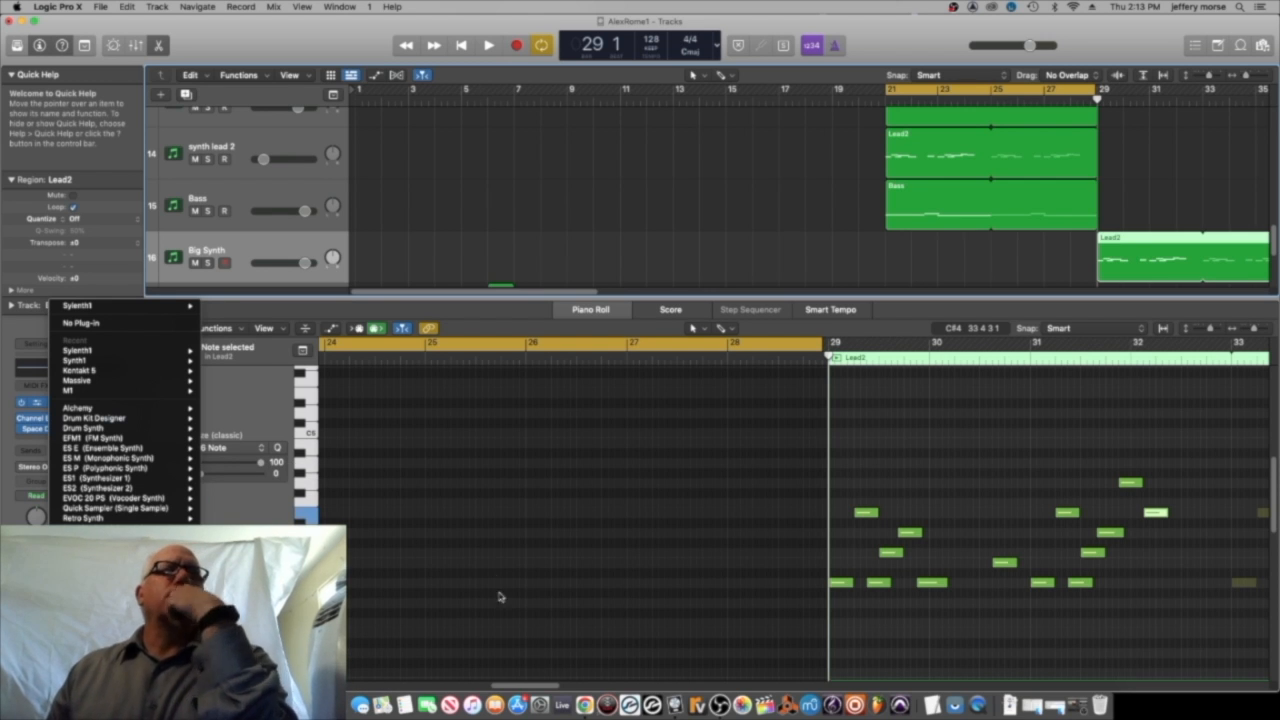
pyautogui.click(652, 706)
pyautogui.press('space')
pyautogui.click(585, 706)
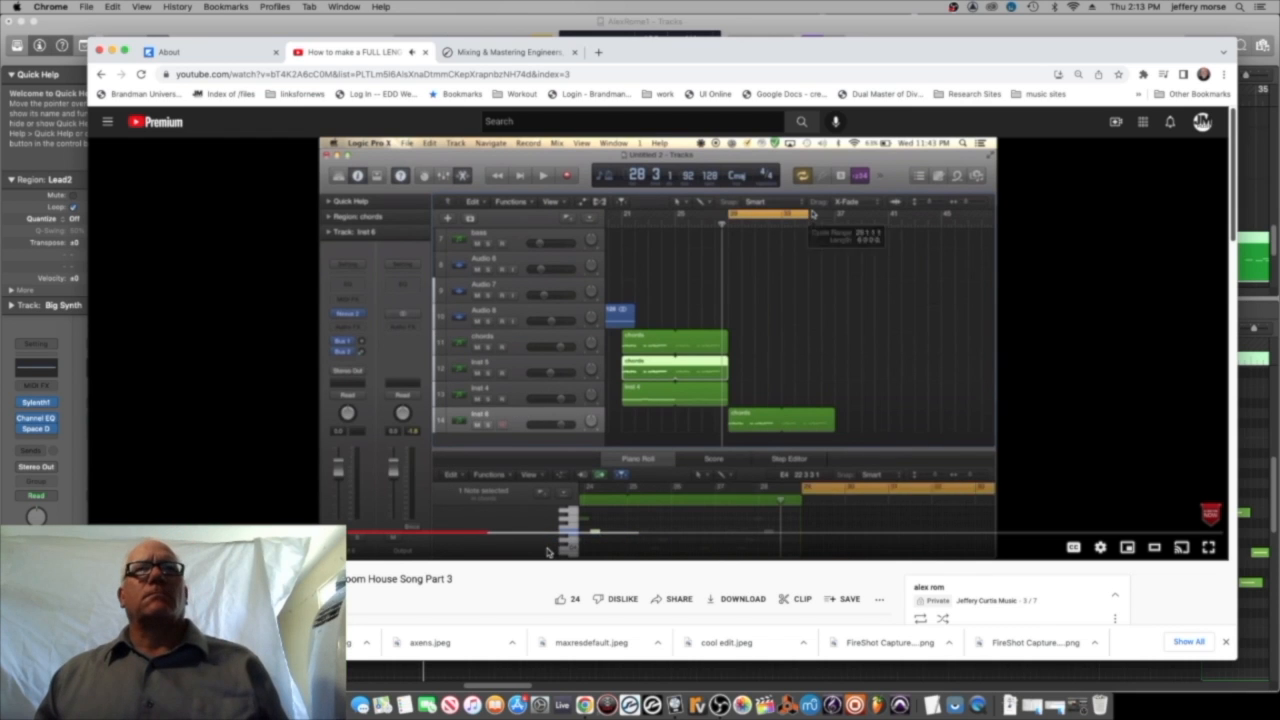
pyautogui.click(112, 51)
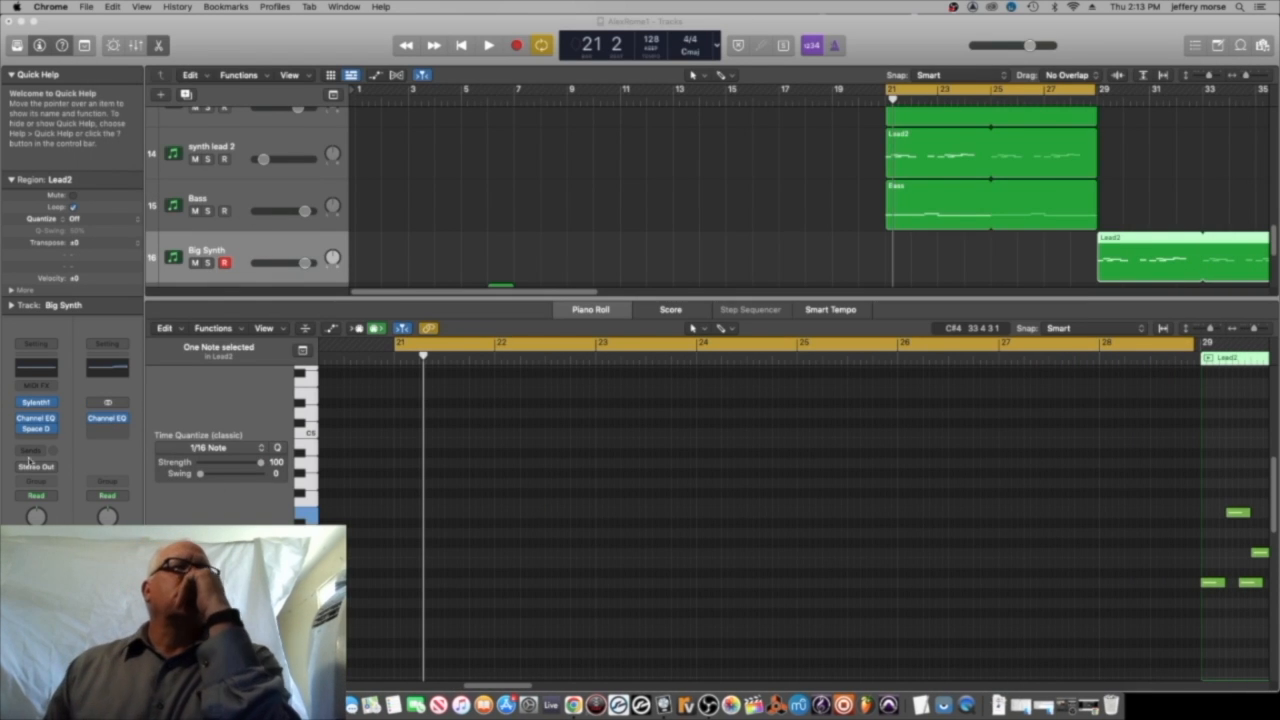
# Replace Sylenth1 with Alchemy on the Big Synth track in Logic Pro X and close its plug-in window.
pyautogui.click(53, 404)
pyautogui.click(53, 405)
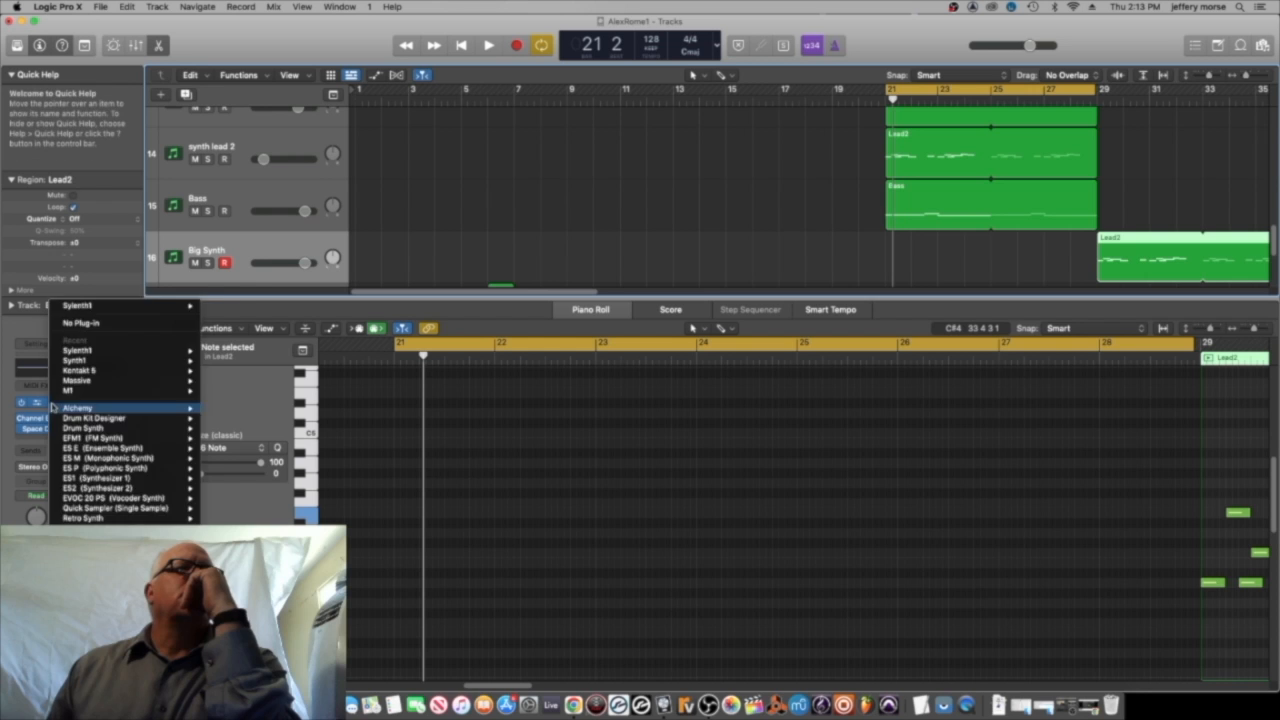
pyautogui.click(36, 402)
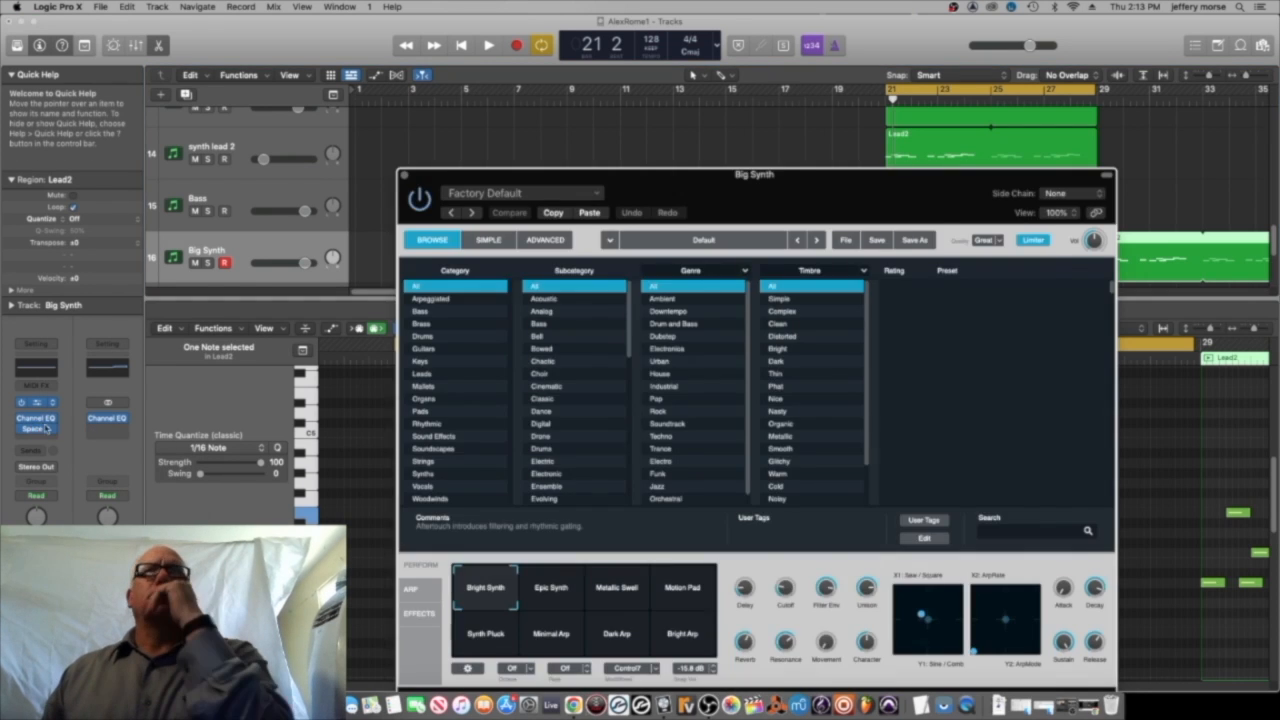
pyautogui.click(404, 175)
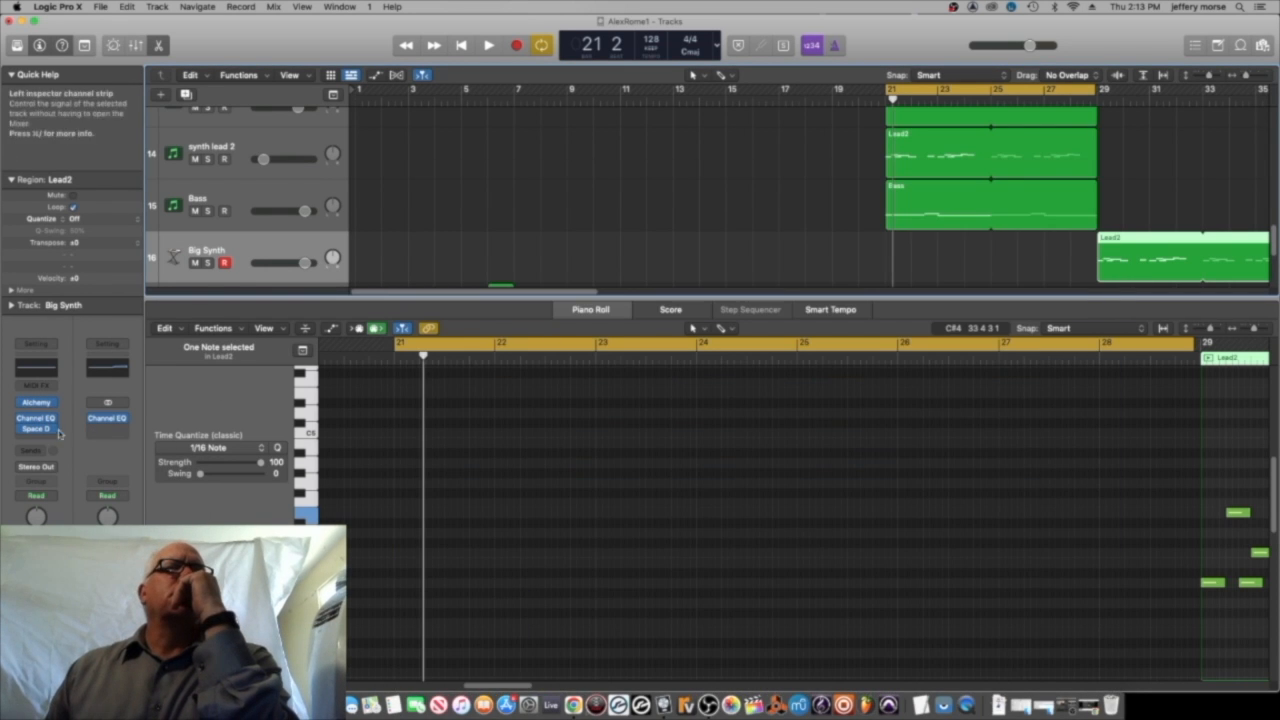
# Remove the Space Designer reverb from the Big Synth channel, load Nexus as its instrument and test its sound.
pyautogui.click(54, 429)
pyautogui.click(79, 446)
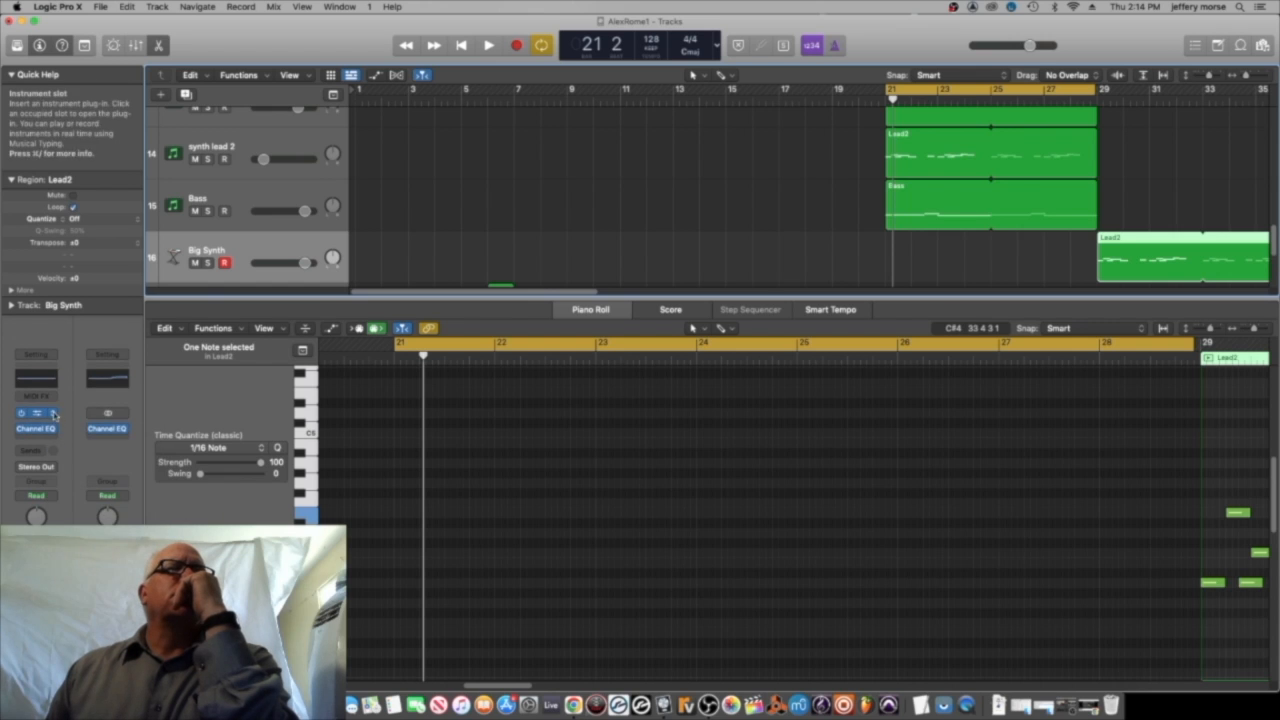
pyautogui.click(54, 415)
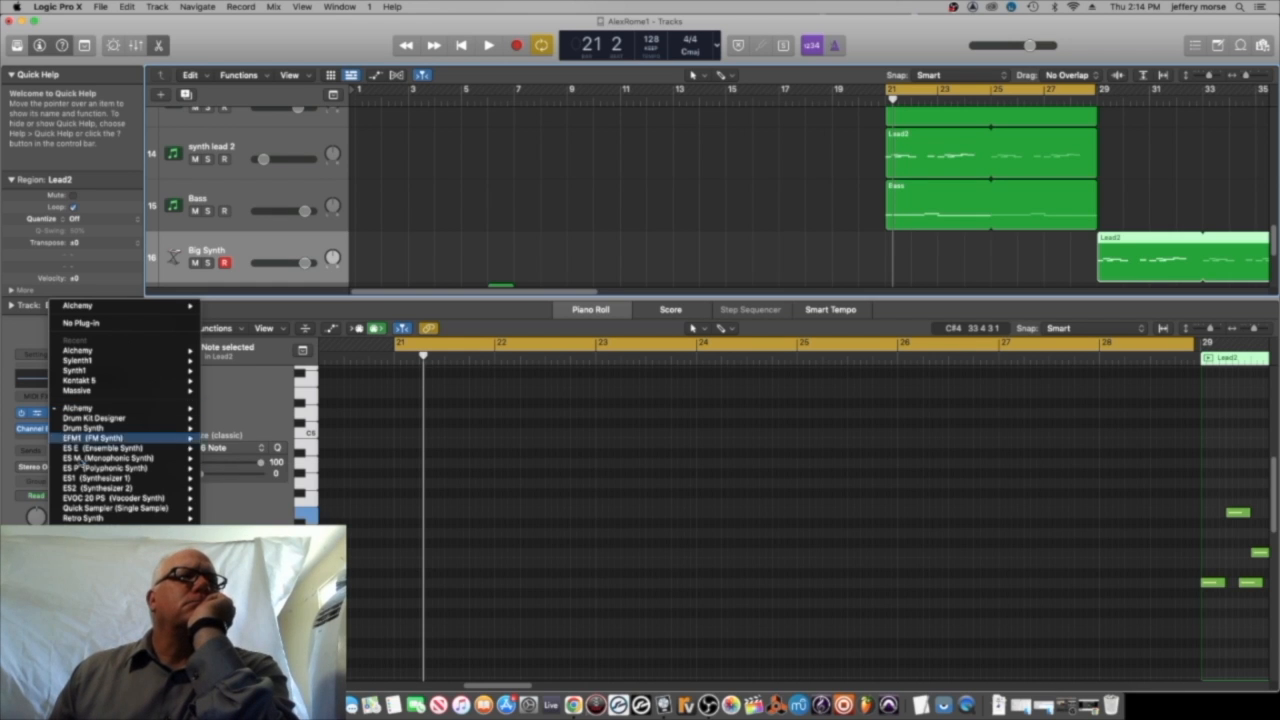
pyautogui.moveTo(95, 640)
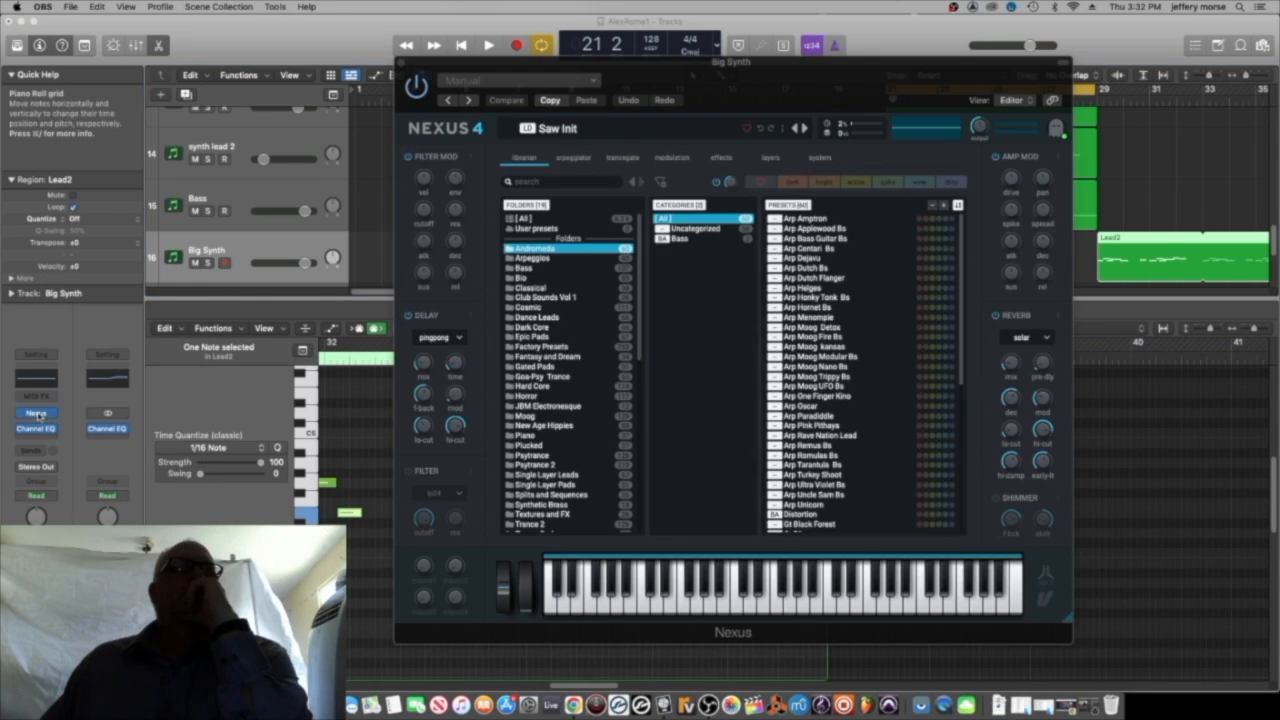
pyautogui.click(805, 600)
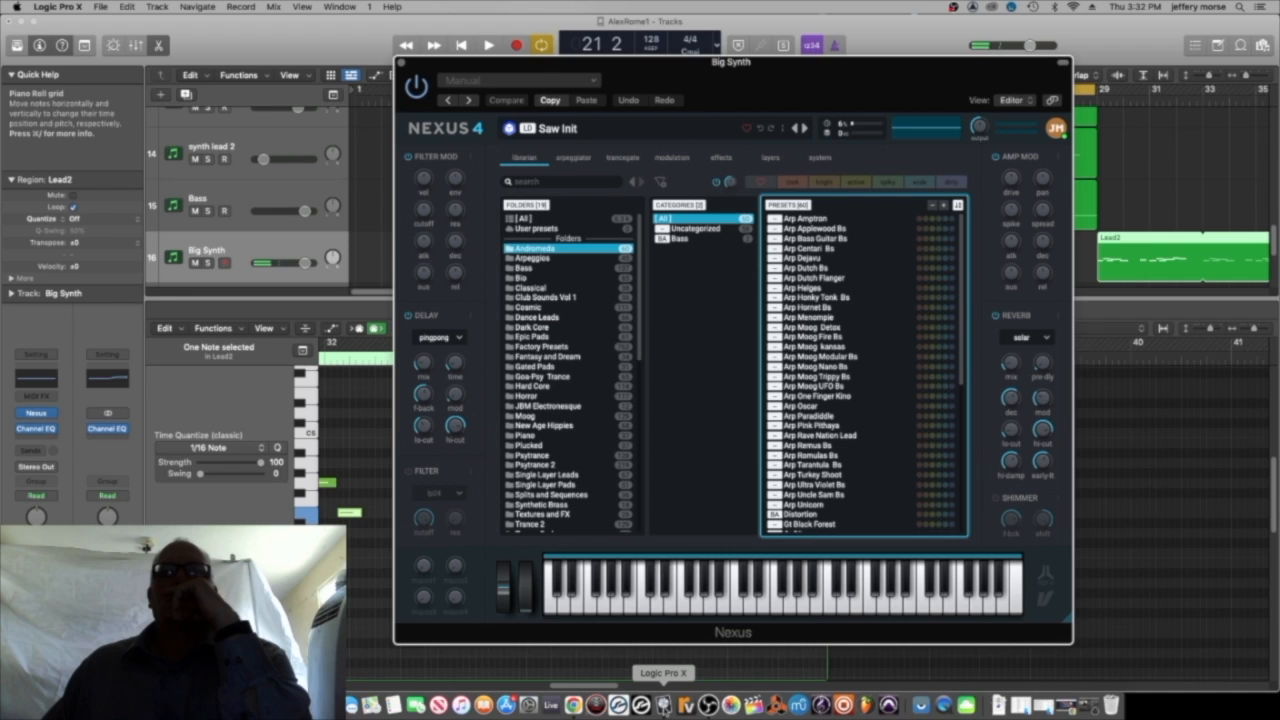
# Switch to the YouTube tutorial in Chrome, rewind slightly and watch the part about the Nexus sound again.
pyautogui.rightClick(663, 706)
pyautogui.click(574, 706)
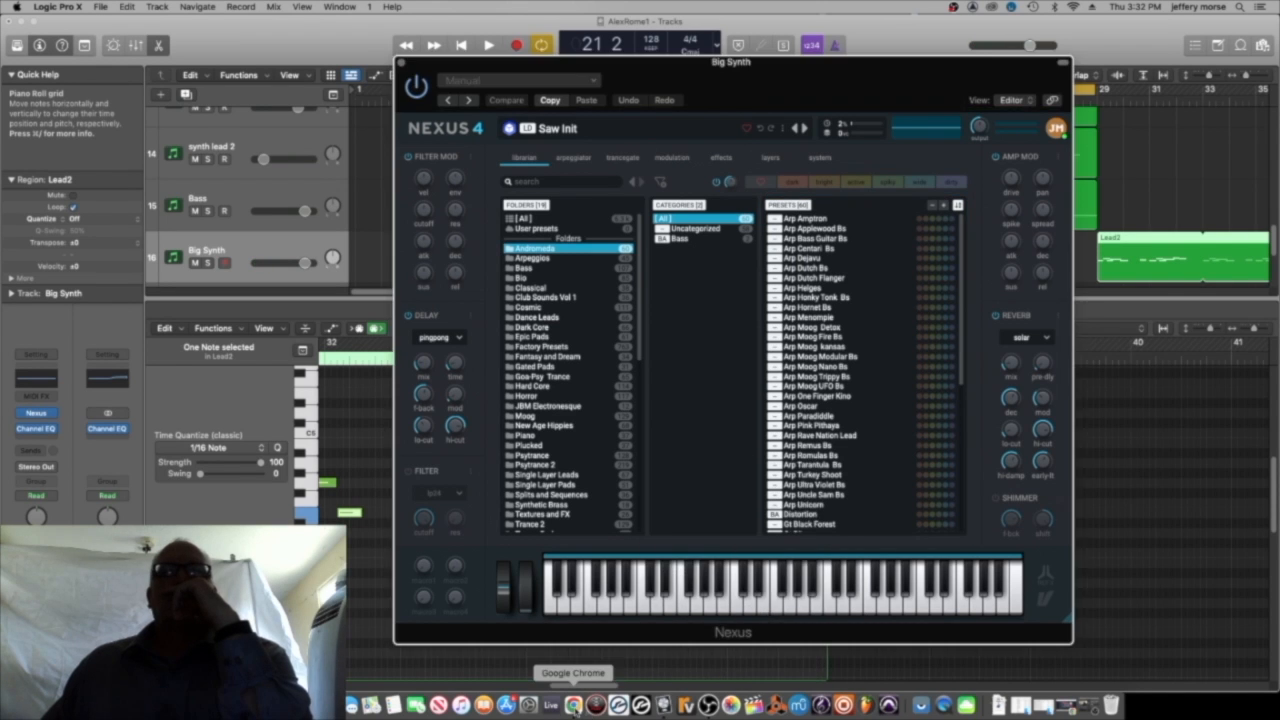
pyautogui.click(729, 52)
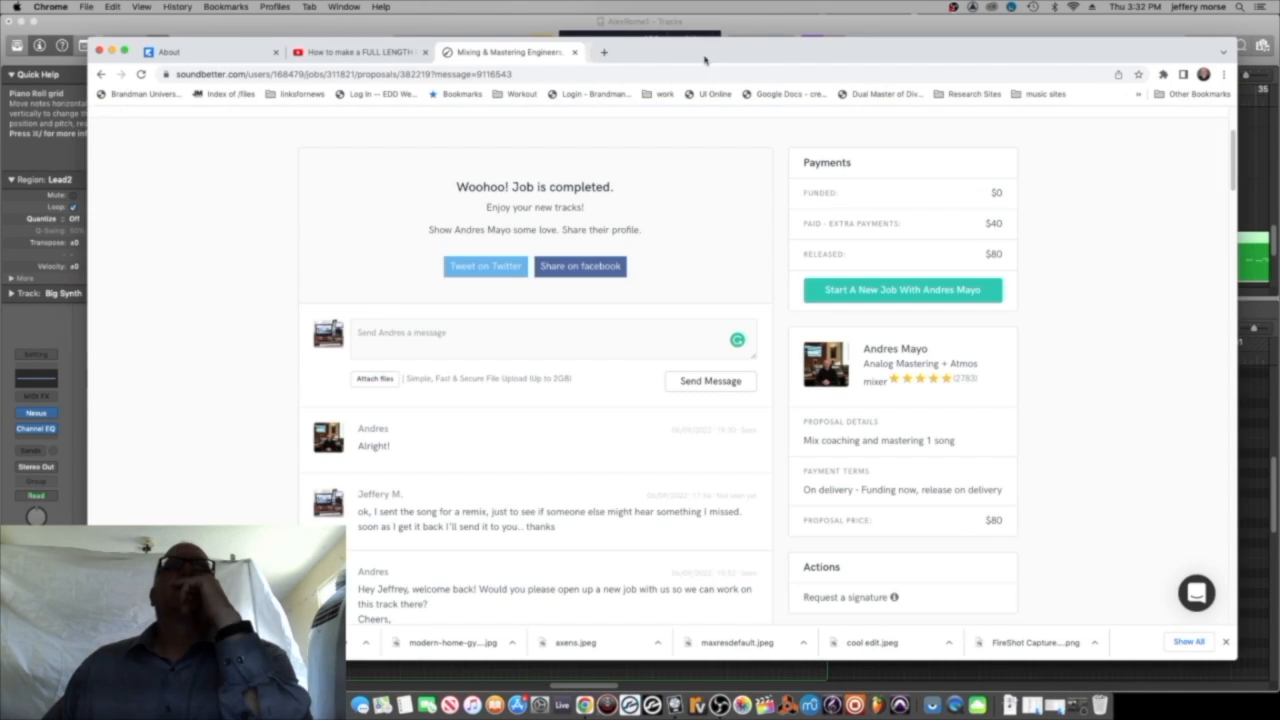
pyautogui.click(350, 52)
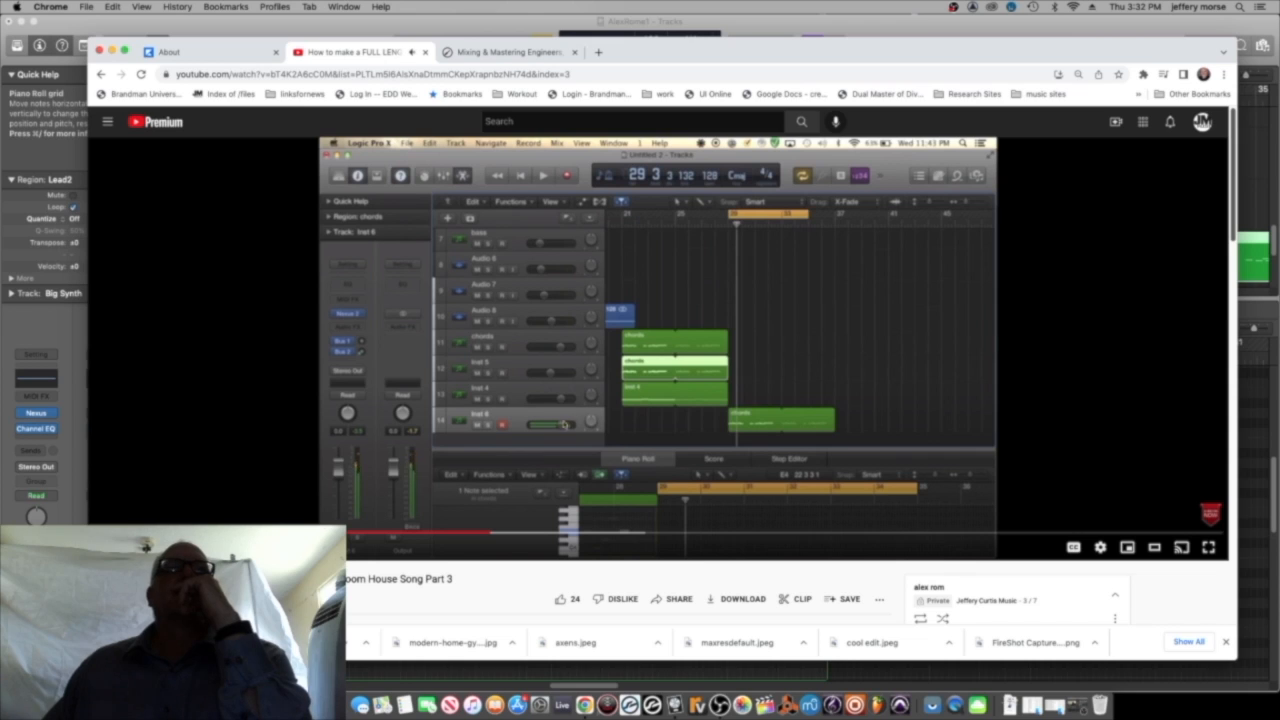
pyautogui.click(472, 535)
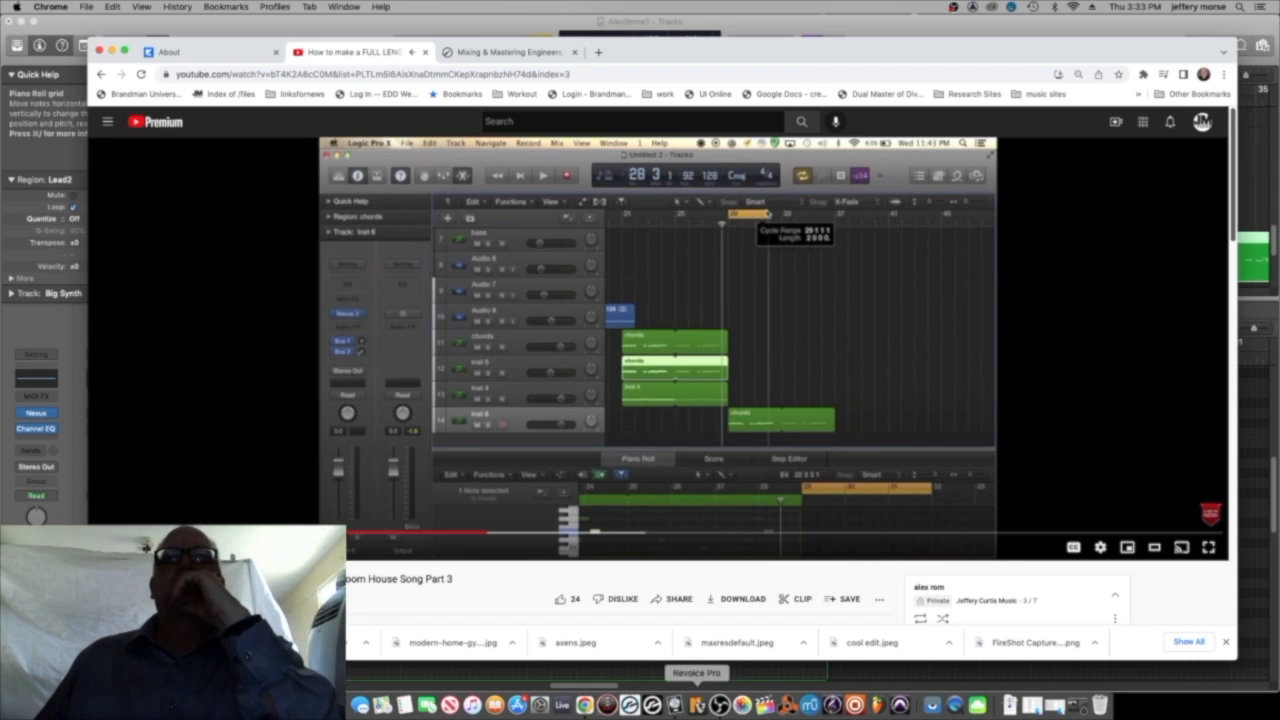
# Return to Nexus in Logic Pro X, look through its preset folders and filter the Factory Presets to the Synth category.
pyautogui.click(676, 706)
pyautogui.click(641, 259)
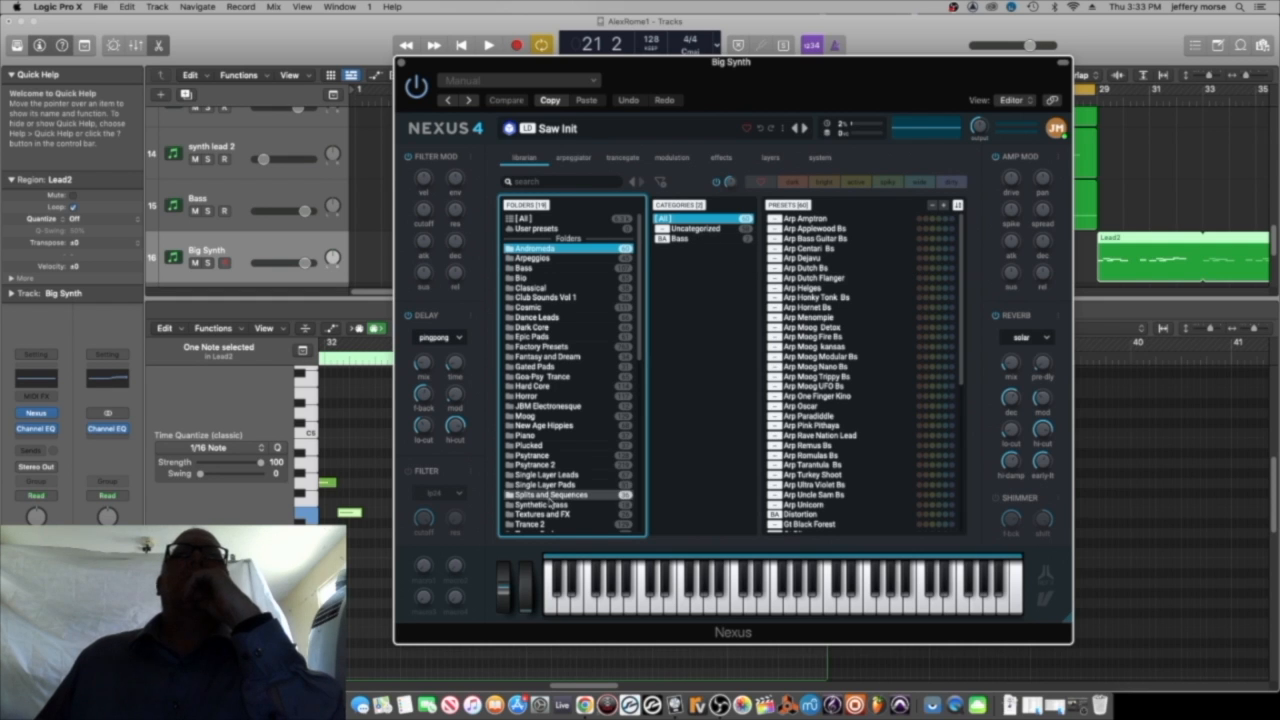
pyautogui.moveTo(634, 316); pyautogui.dragTo(641, 472)
pyautogui.scroll(15, 641, 472)
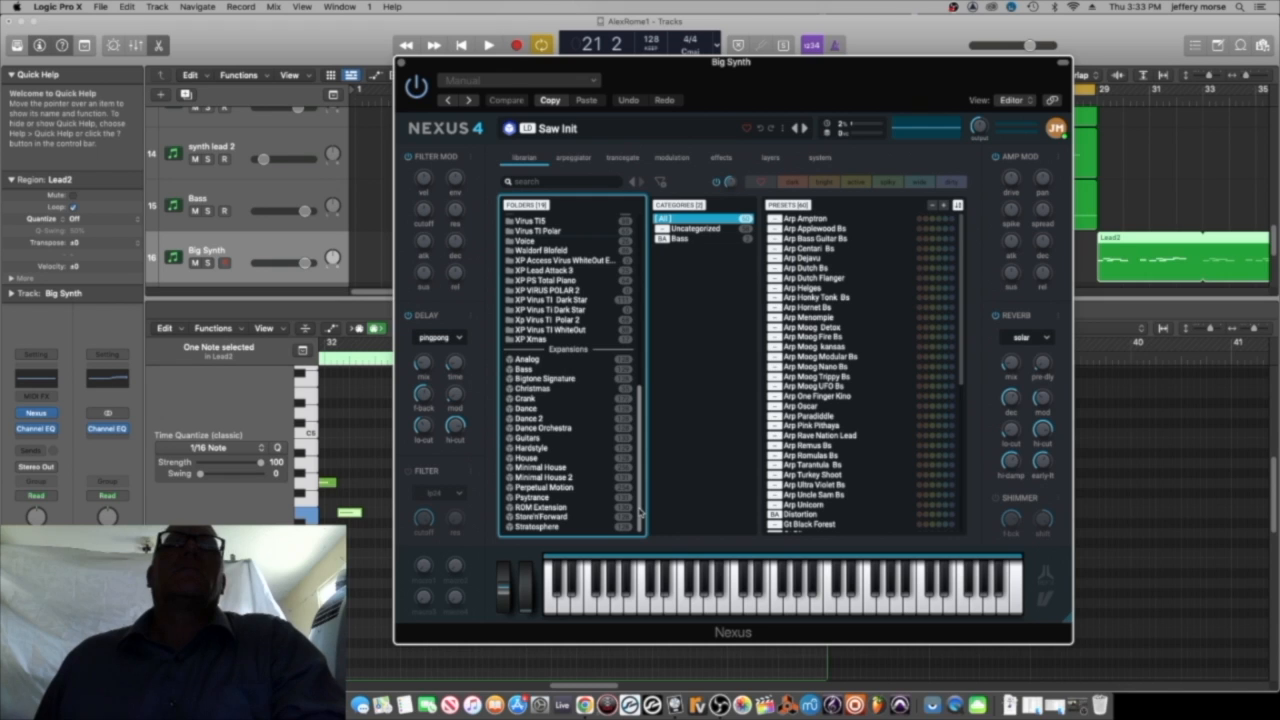
pyautogui.click(545, 347)
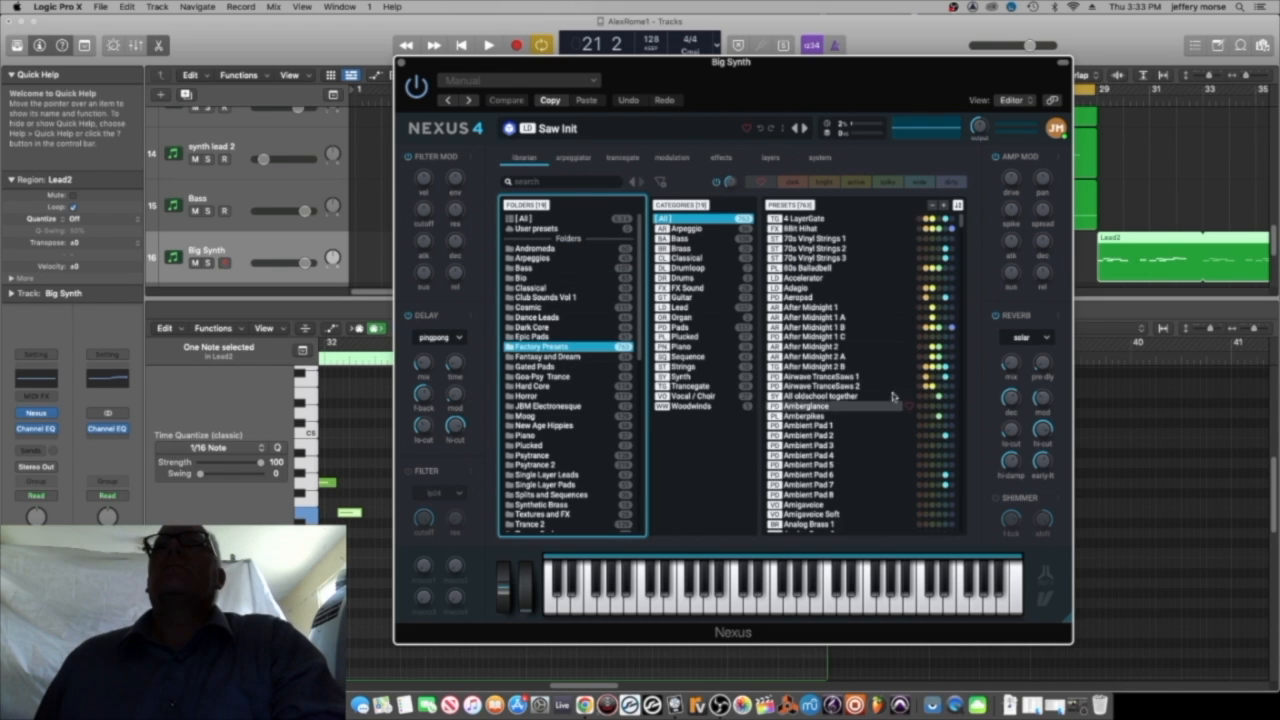
pyautogui.click(688, 377)
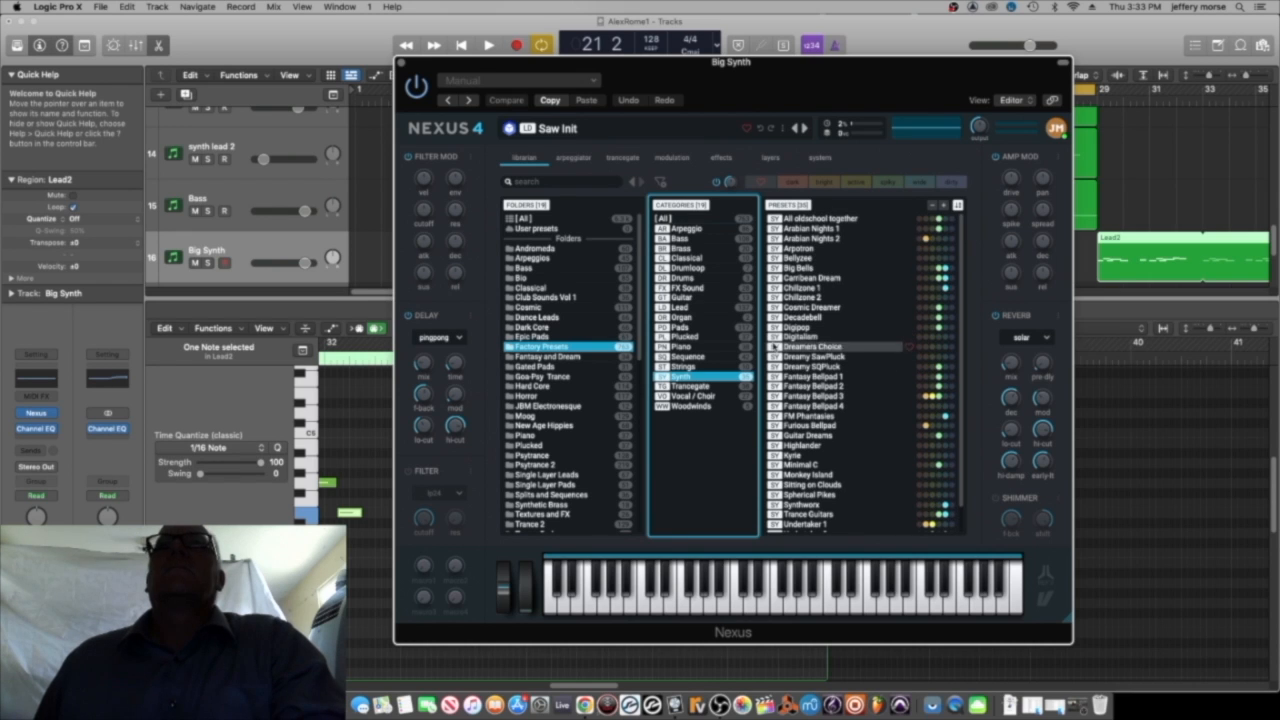
# Search the Nexus presets for "ld saw", widen the search to all folders and search for "LD" instead.
pyautogui.click(586, 181)
pyautogui.write('ld saw')
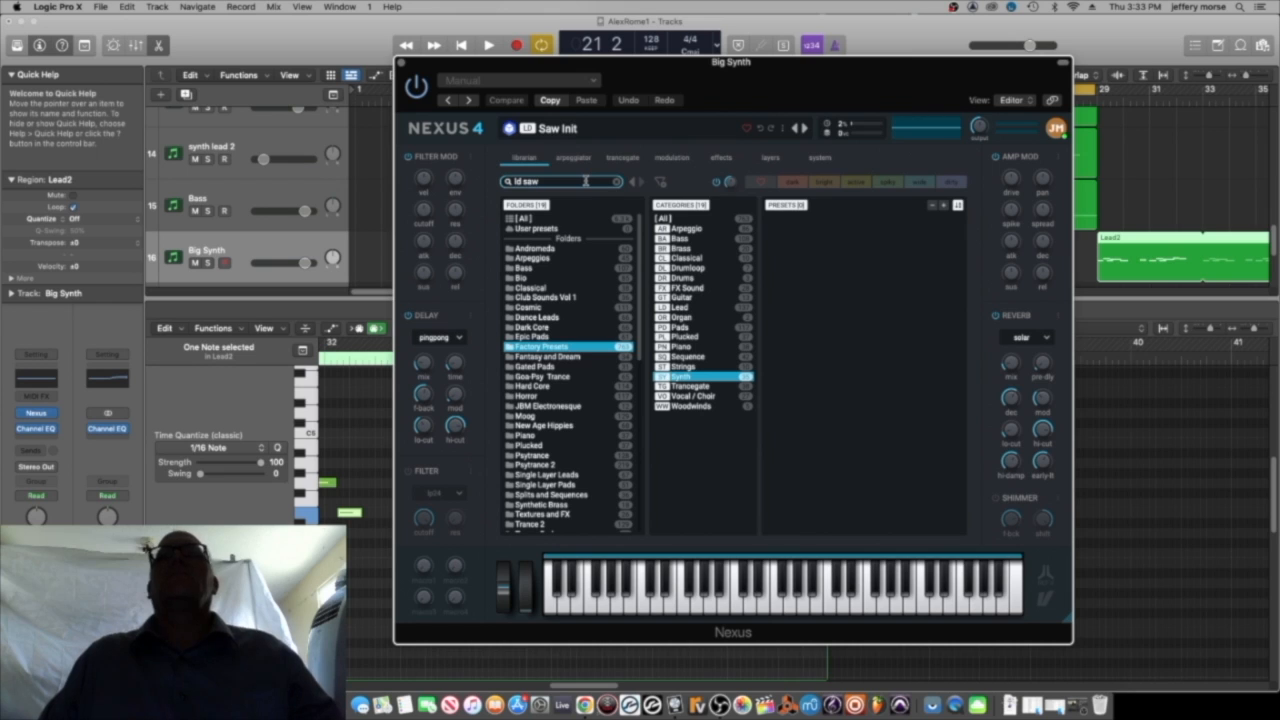
pyautogui.click(548, 219)
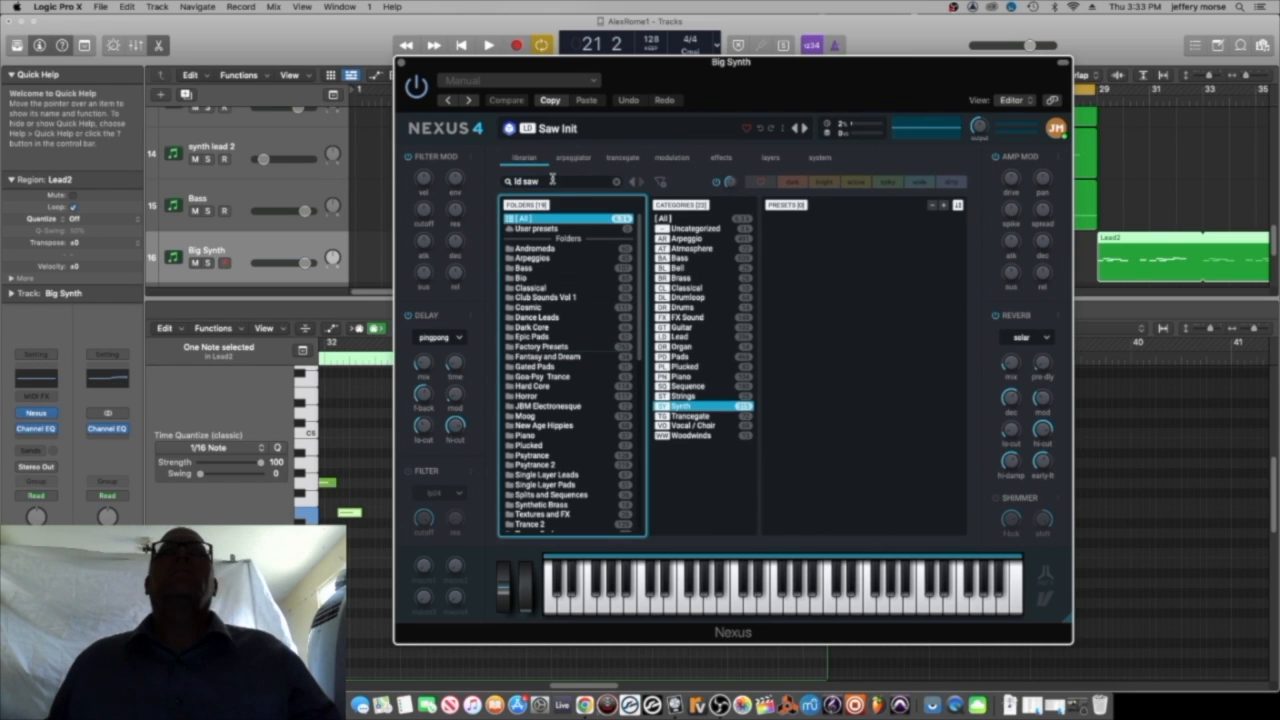
pyautogui.click(568, 181)
pyautogui.press('BackSpace')
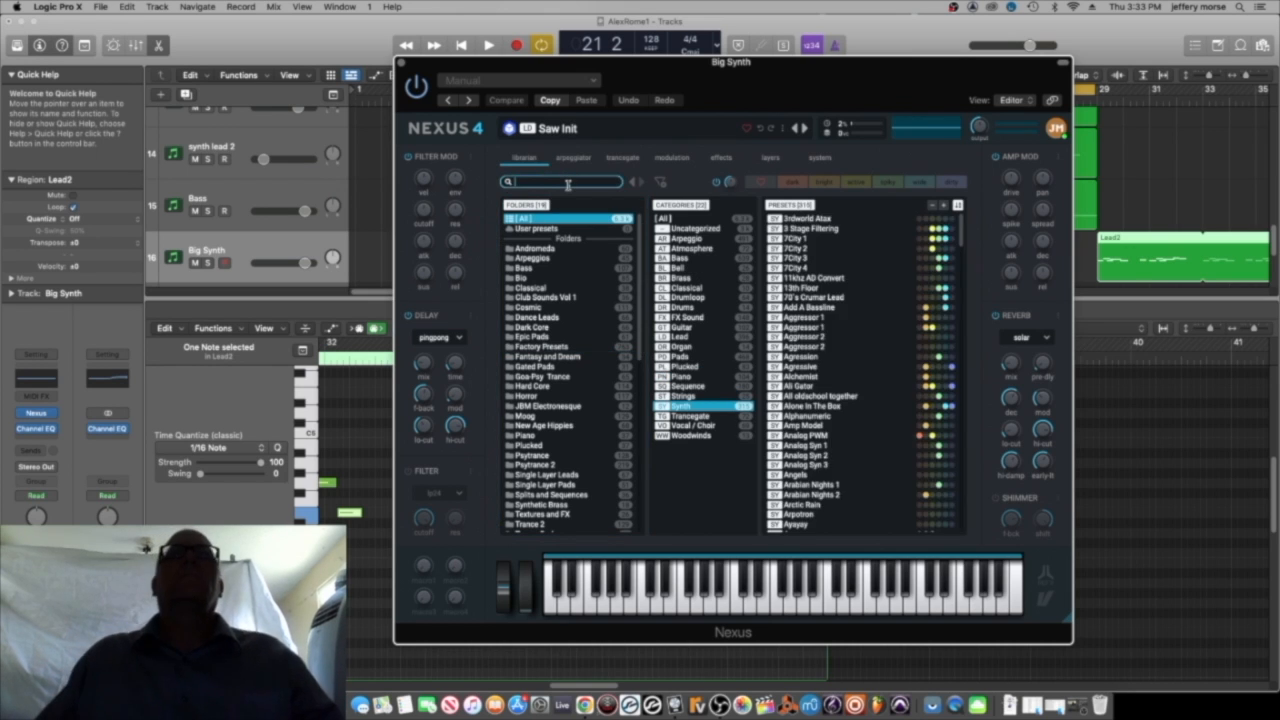
pyautogui.write('LD')
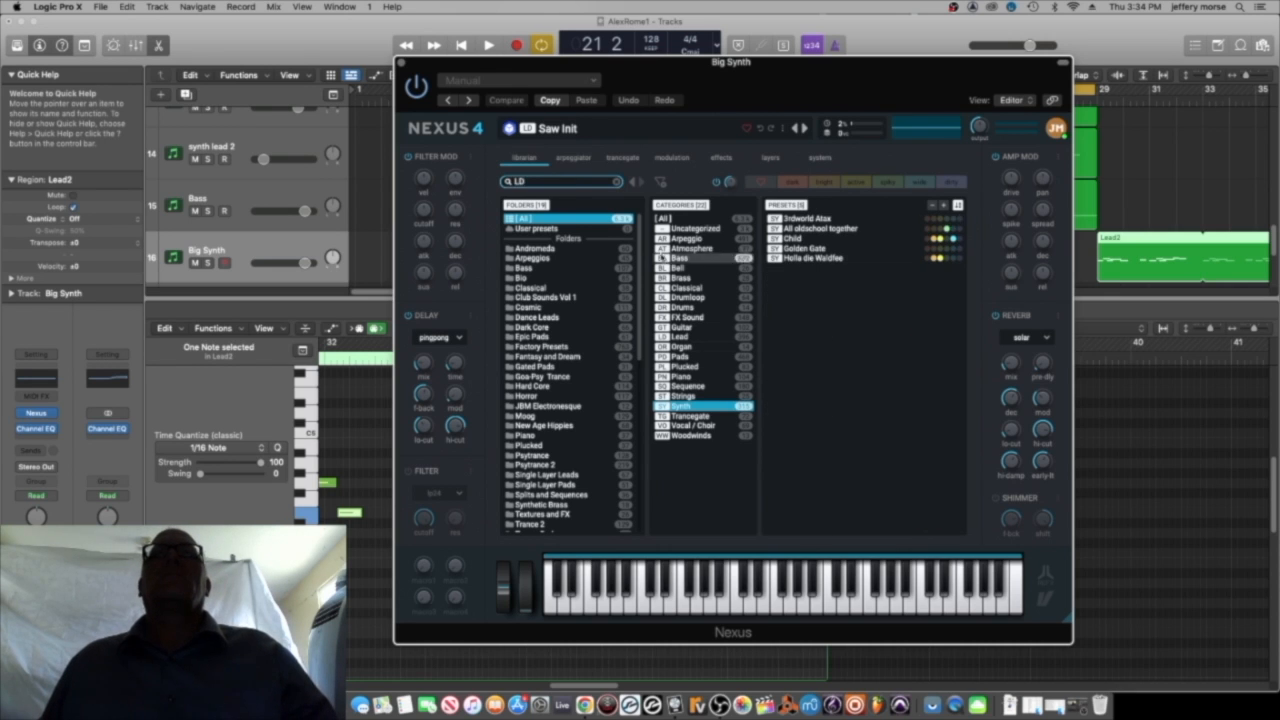
# Search all Nexus preset categories for "LD Saw", load the PS LD Saw 4! preset and test its sound.
pyautogui.click(663, 219)
pyautogui.click(533, 181)
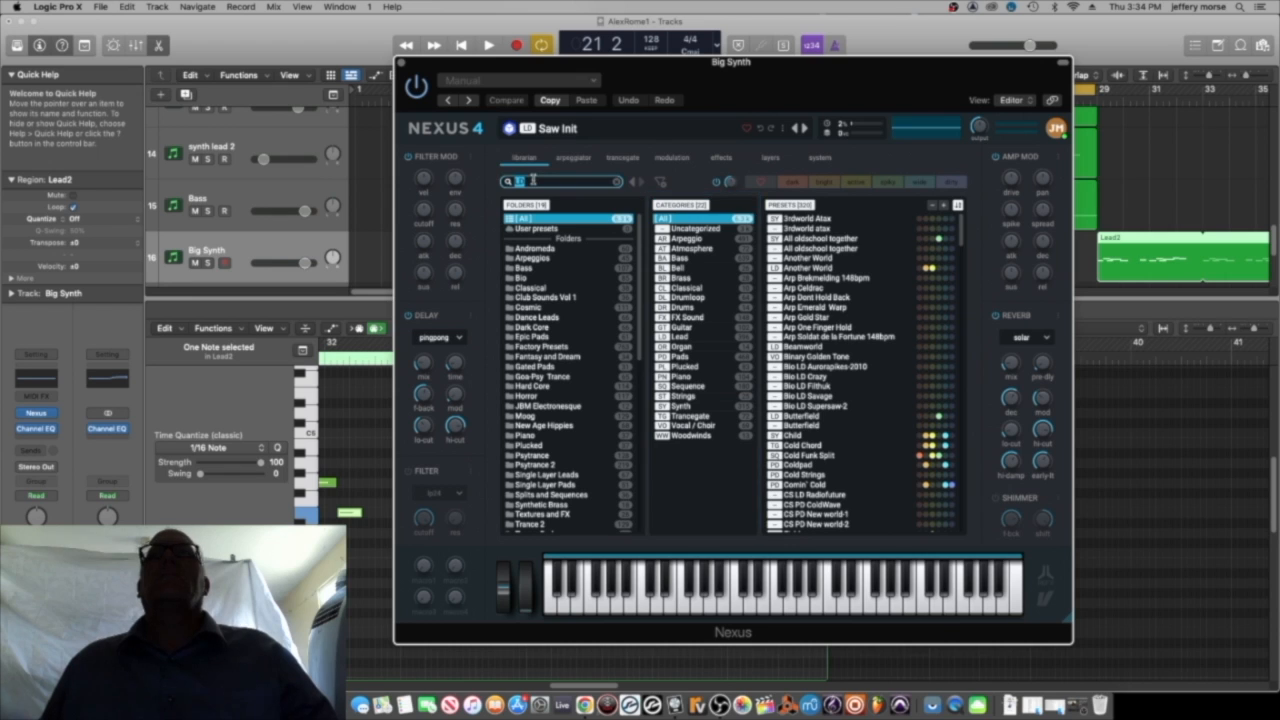
pyautogui.write('Saw')
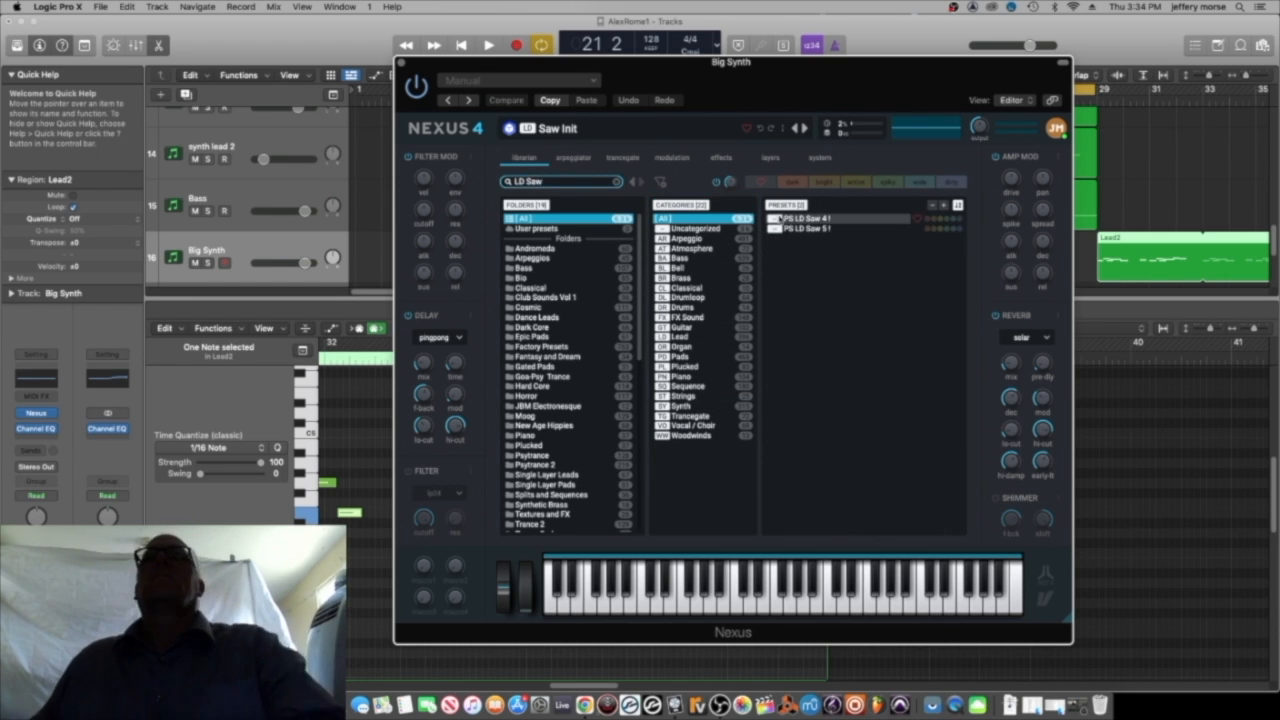
pyautogui.click(776, 218)
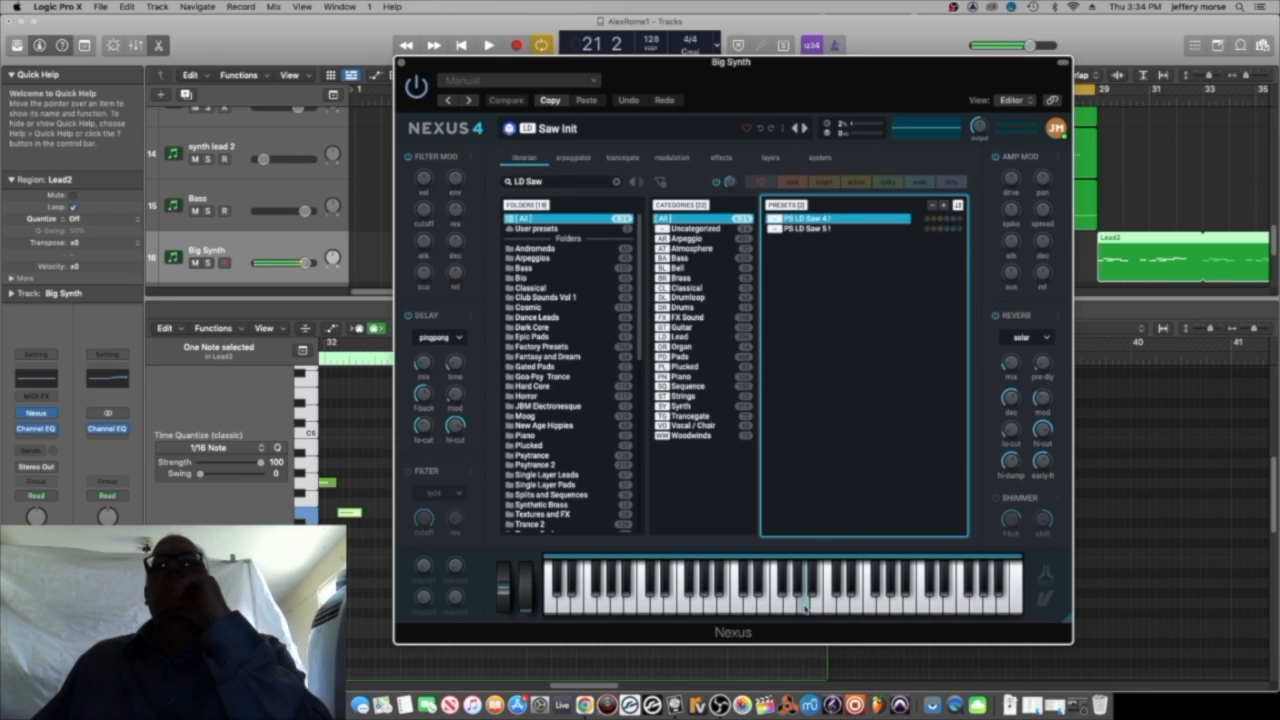
pyautogui.doubleClick(806, 218)
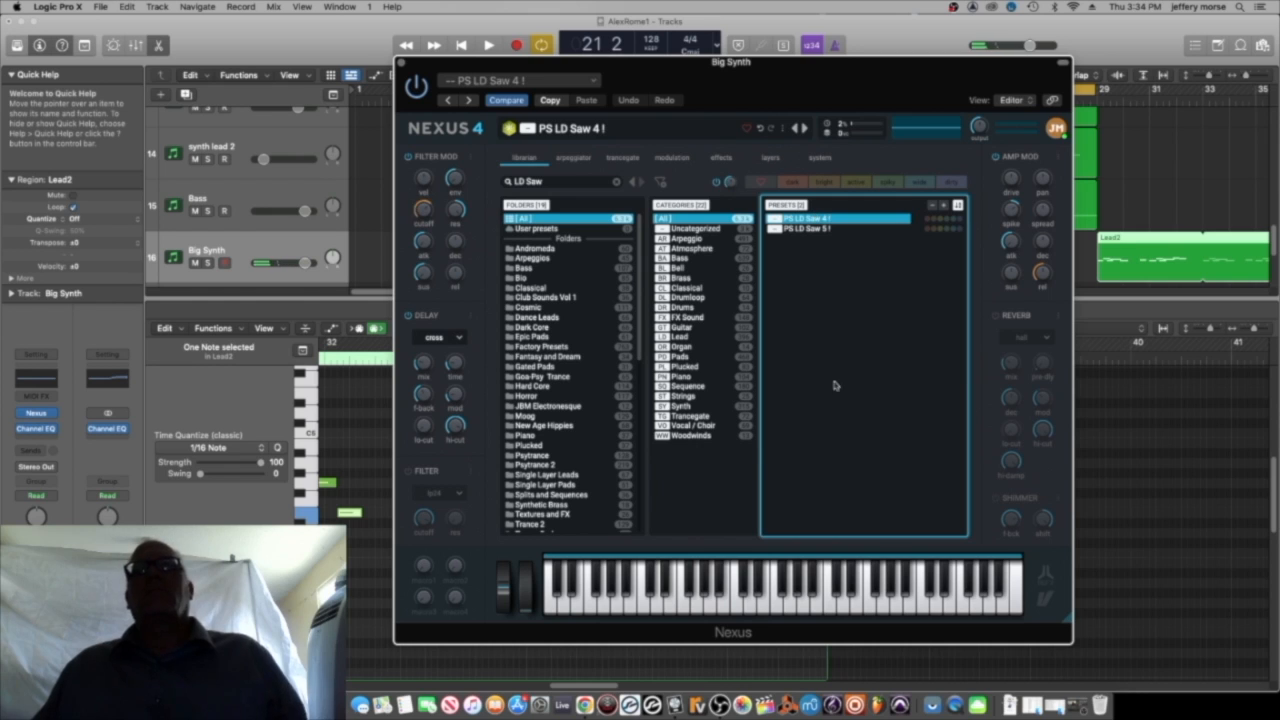
pyautogui.click(724, 600)
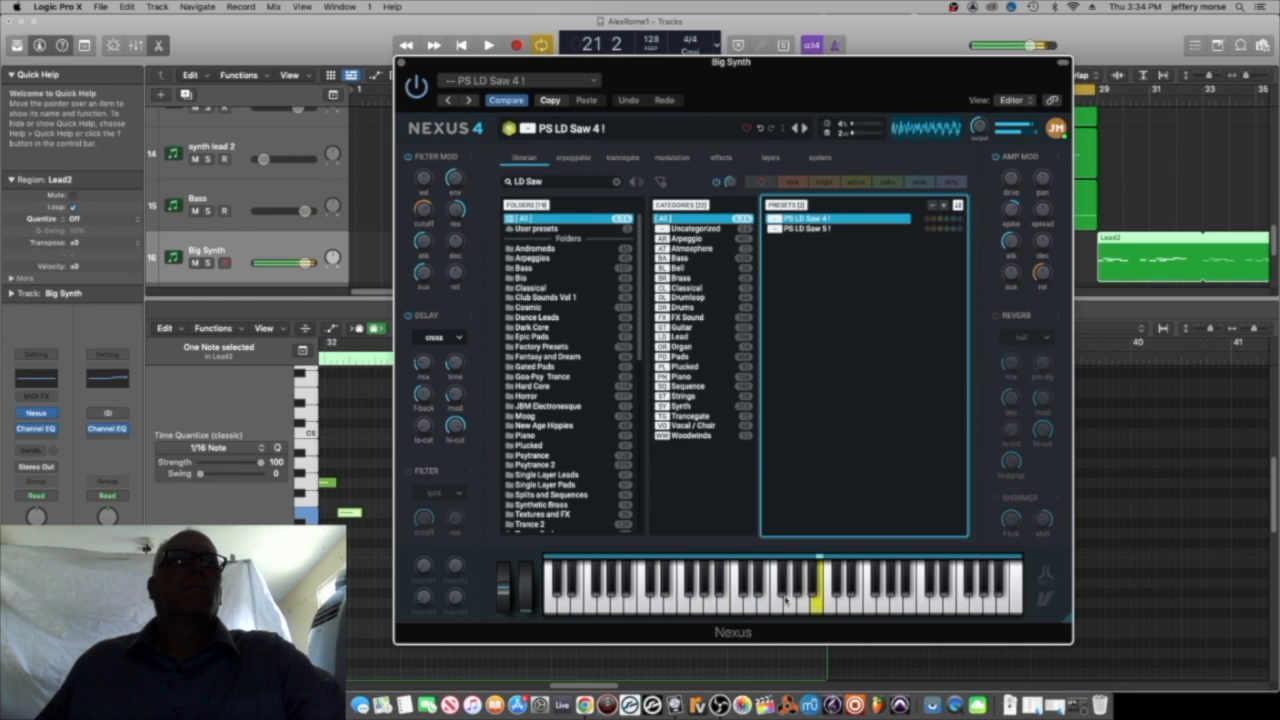
# Lower the Big Synth track's volume slightly and load the PS LD Saw 5! preset in Nexus.
pyautogui.moveTo(305, 263); pyautogui.dragTo(294, 263)
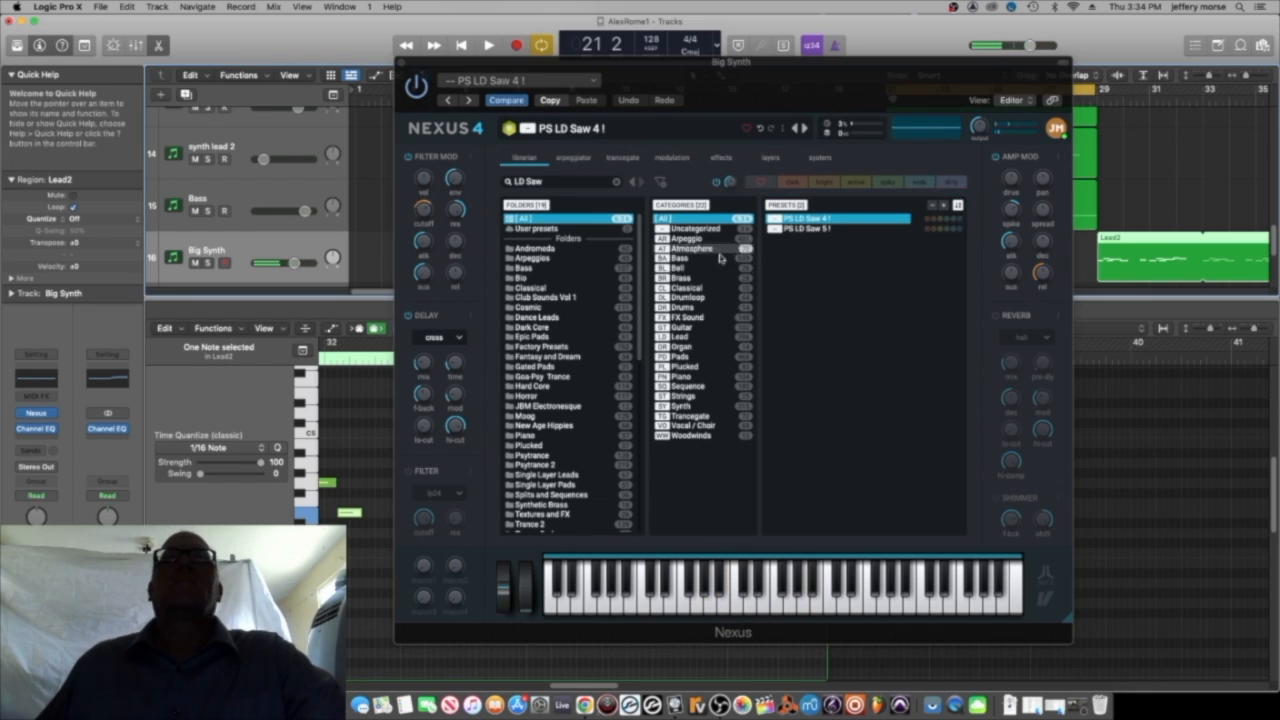
pyautogui.click(816, 232)
pyautogui.doubleClick(816, 230)
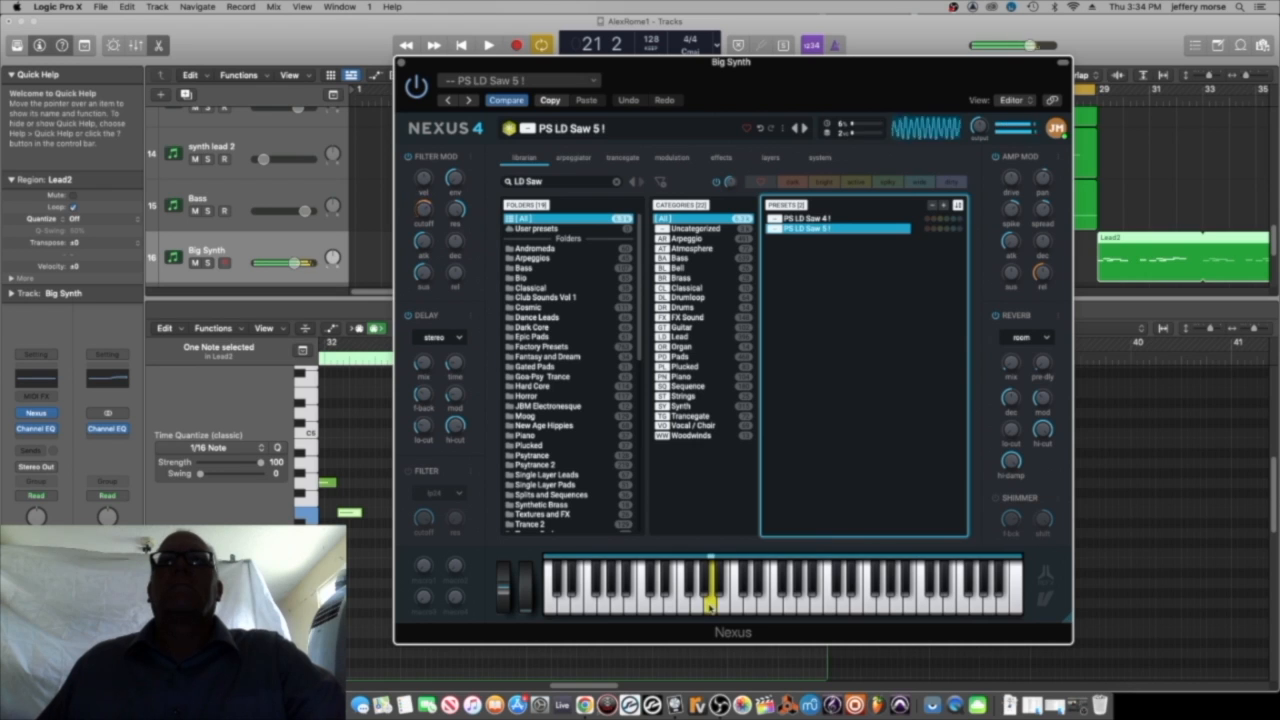
# Glance at the tutorial in Chrome, return to Logic Pro X and play the Big Synth region from bar 29.
pyautogui.click(585, 705)
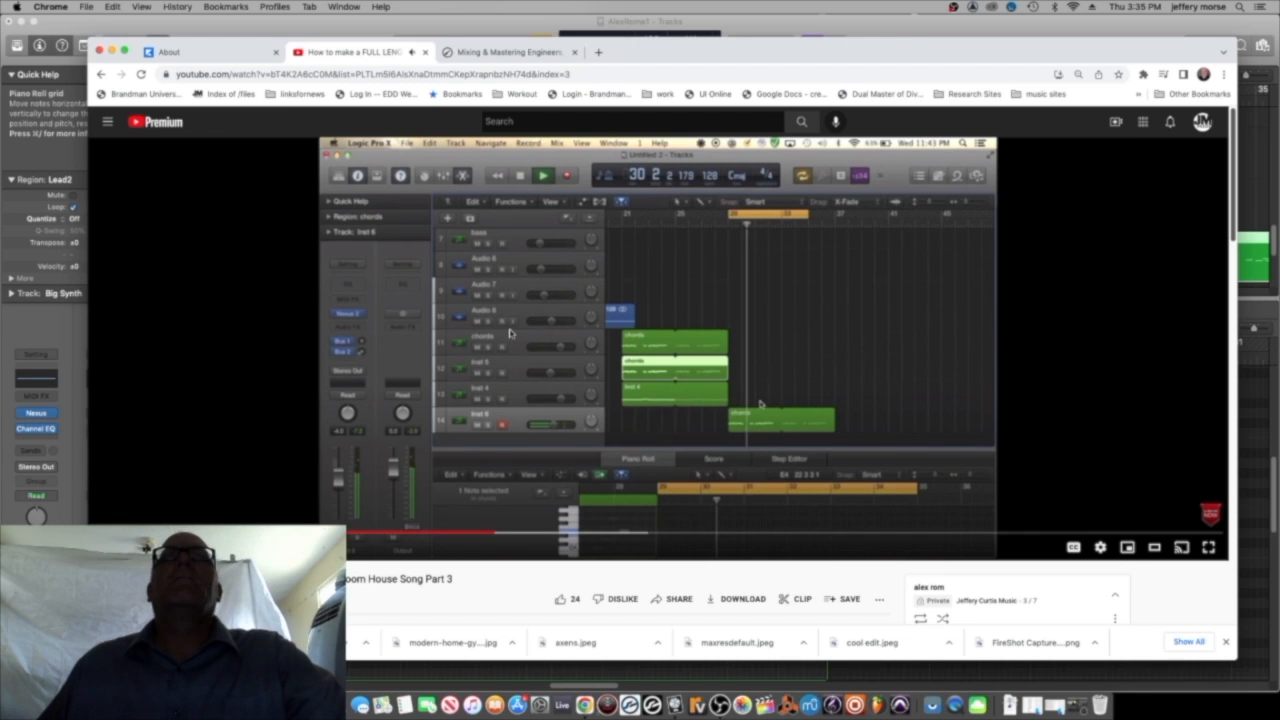
pyautogui.click(313, 31)
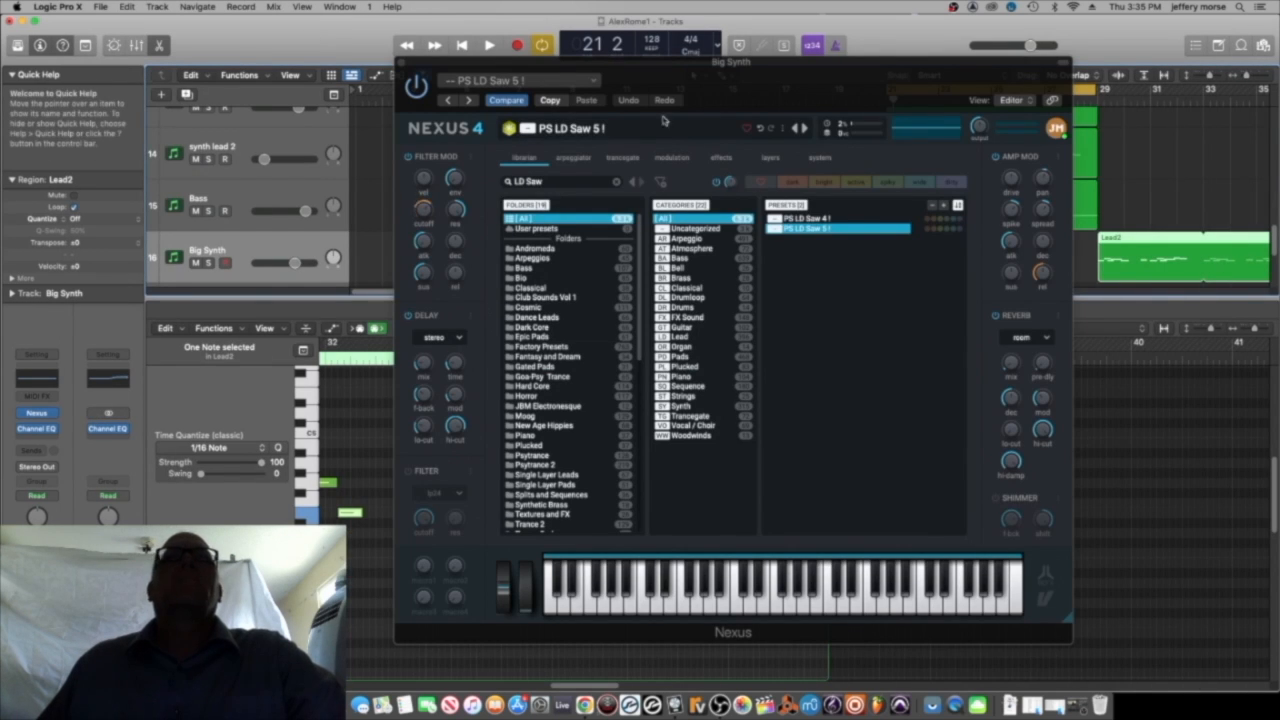
pyautogui.moveTo(992, 72); pyautogui.dragTo(752, 80)
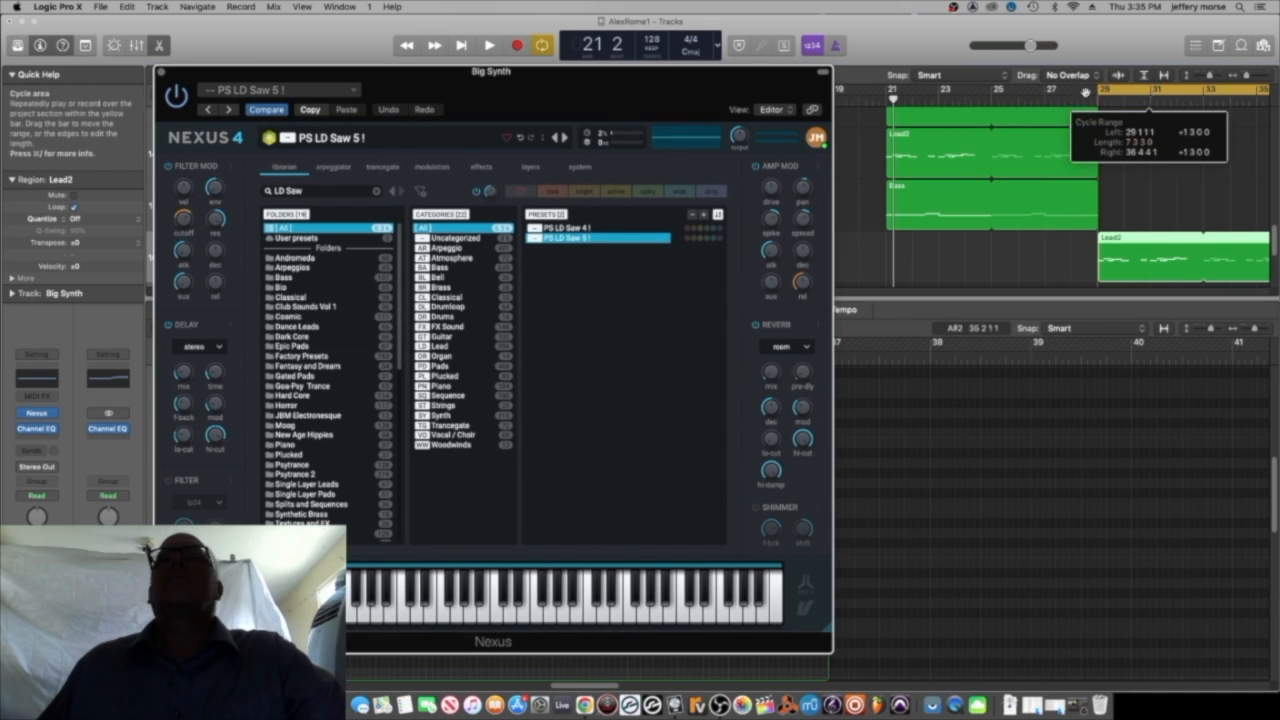
pyautogui.click(490, 46)
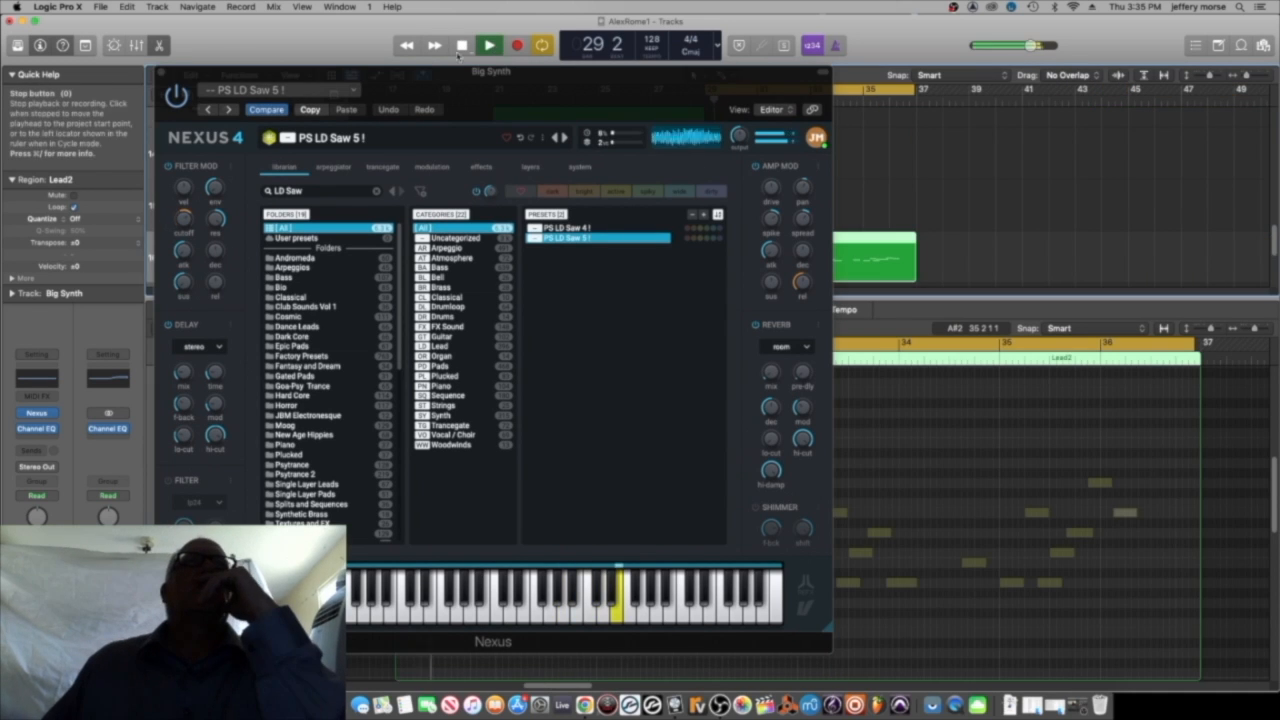
pyautogui.press('space')
# Browse the House and Minimal House expansions in Nexus, filter Minimal House to the Lead category and clear the search text.
pyautogui.scroll(-5, 338, 432)
pyautogui.scroll(-3, 338, 432)
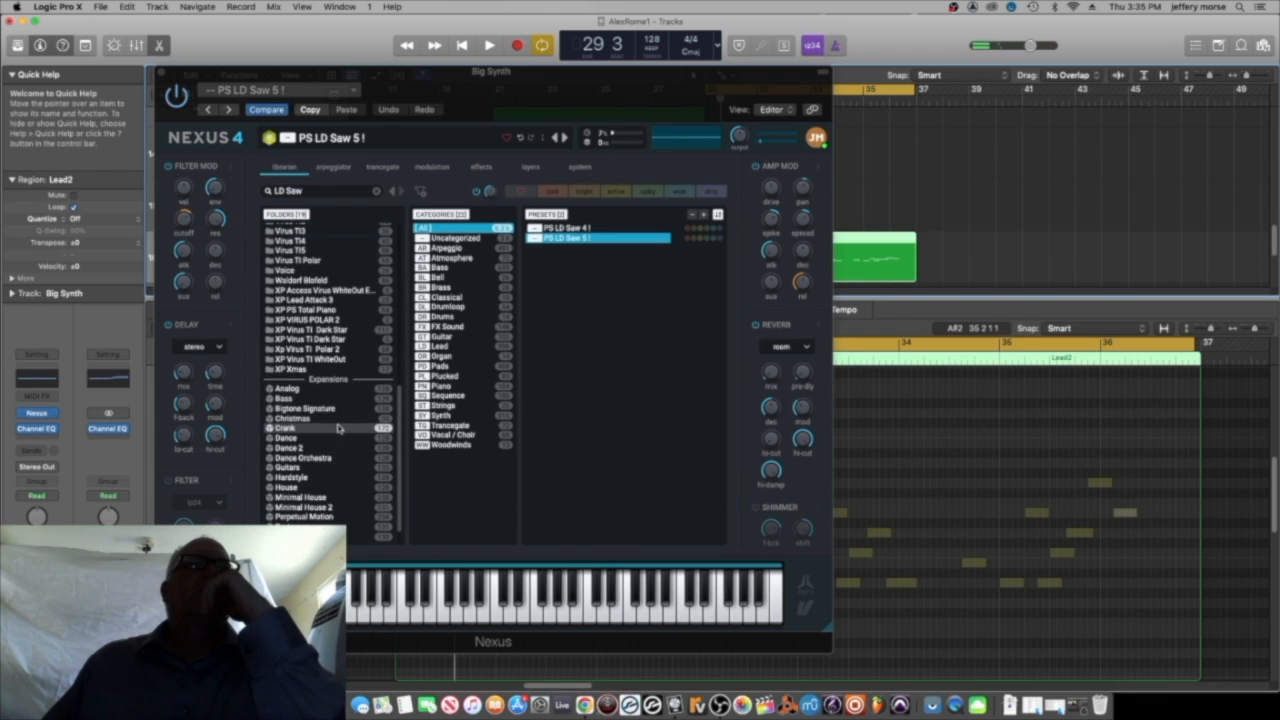
pyautogui.click(300, 488)
pyautogui.click(468, 238)
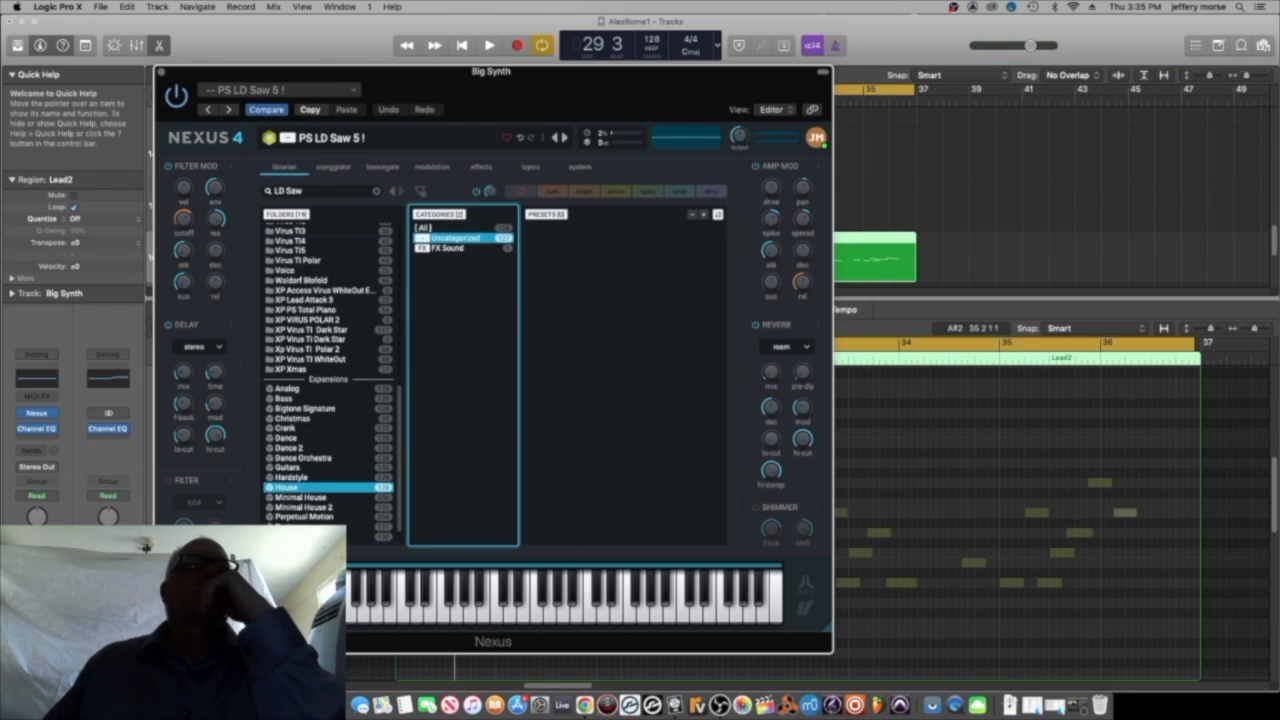
pyautogui.click(300, 497)
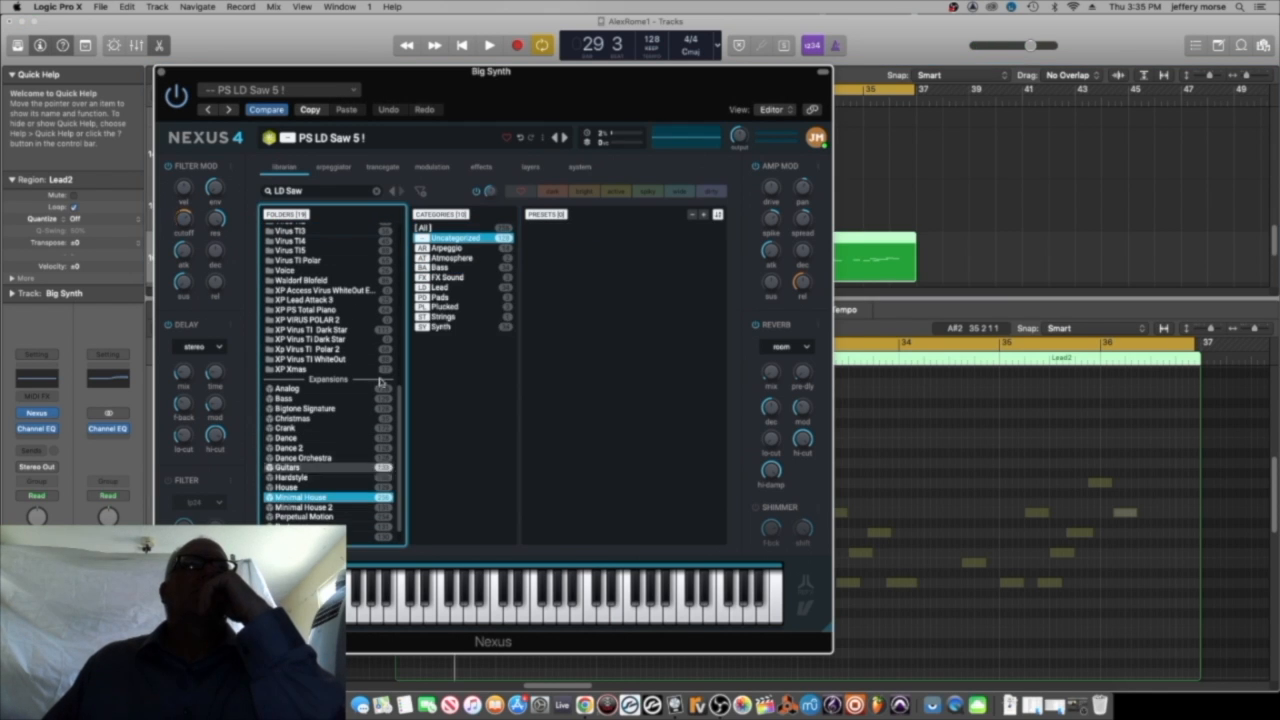
pyautogui.click(455, 288)
pyautogui.moveTo(330, 192); pyautogui.dragTo(238, 188)
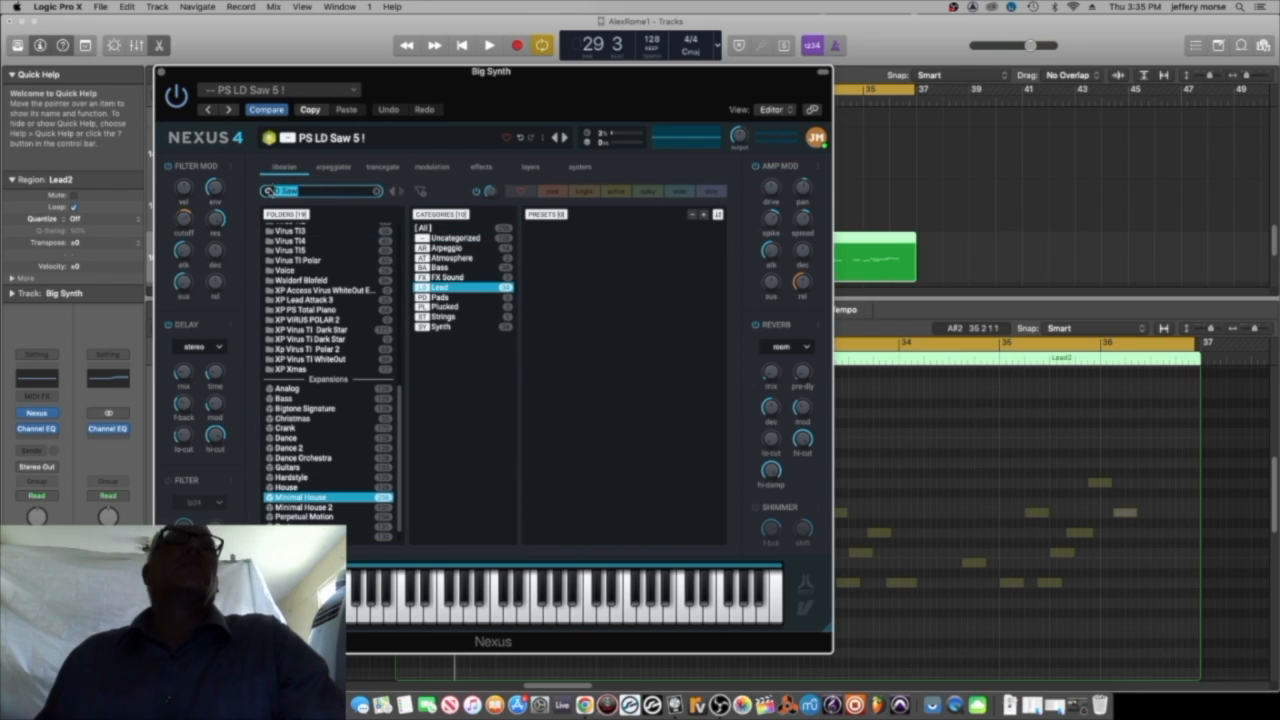
pyautogui.press('BackSpace')
# Look through the Minimal House lead presets one after another, including Bakerguitar, Sax and Crazy Guitar.
pyautogui.click(578, 239)
pyautogui.click(578, 249)
pyautogui.click(578, 239)
pyautogui.click(577, 318)
pyautogui.click(576, 337)
pyautogui.click(576, 348)
pyautogui.click(571, 387)
pyautogui.click(571, 396)
pyautogui.click(568, 406)
pyautogui.click(560, 436)
pyautogui.click(558, 446)
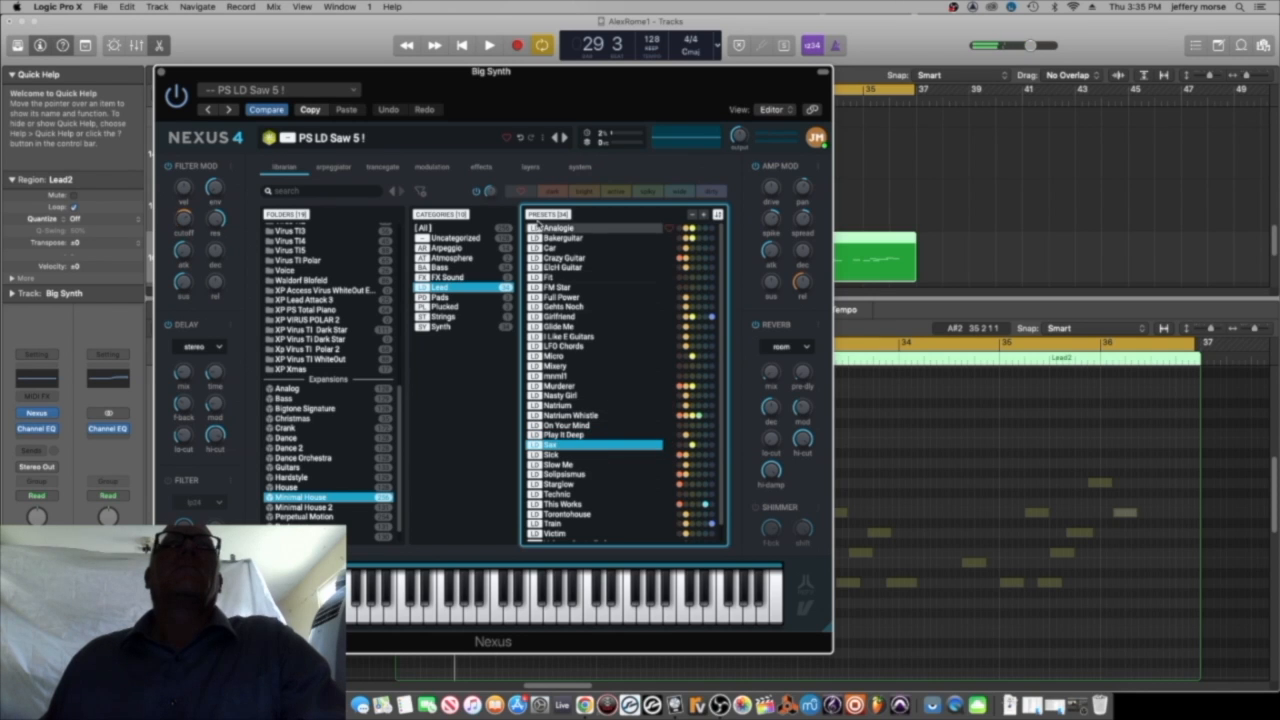
pyautogui.click(548, 259)
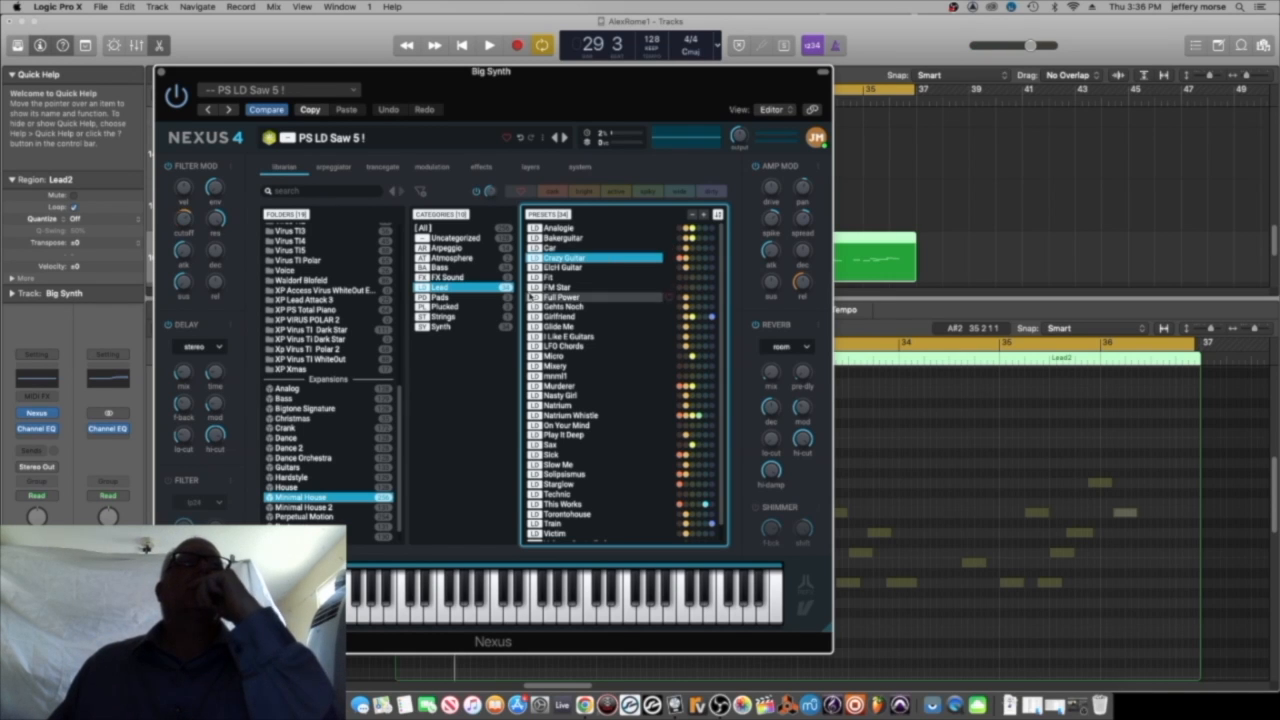
# Open the User presets folder in Nexus and look over the list of preset folders.
pyautogui.scroll(10, 405, 230)
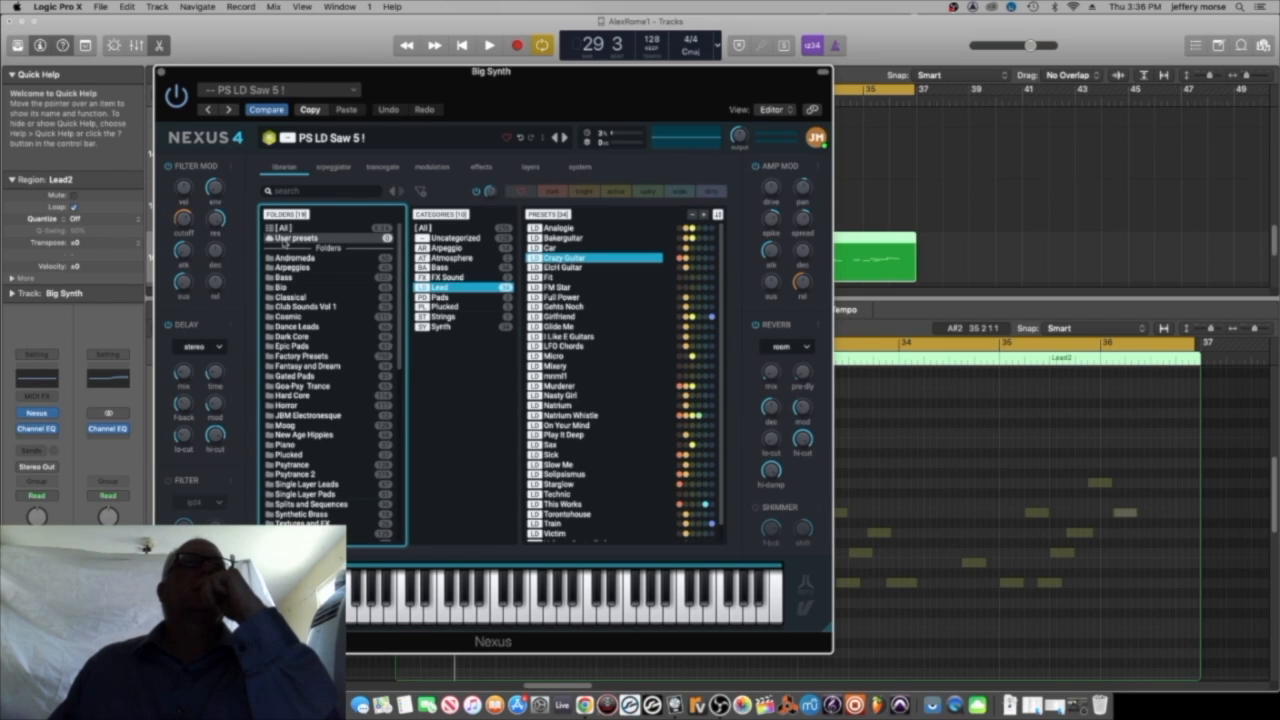
pyautogui.click(284, 239)
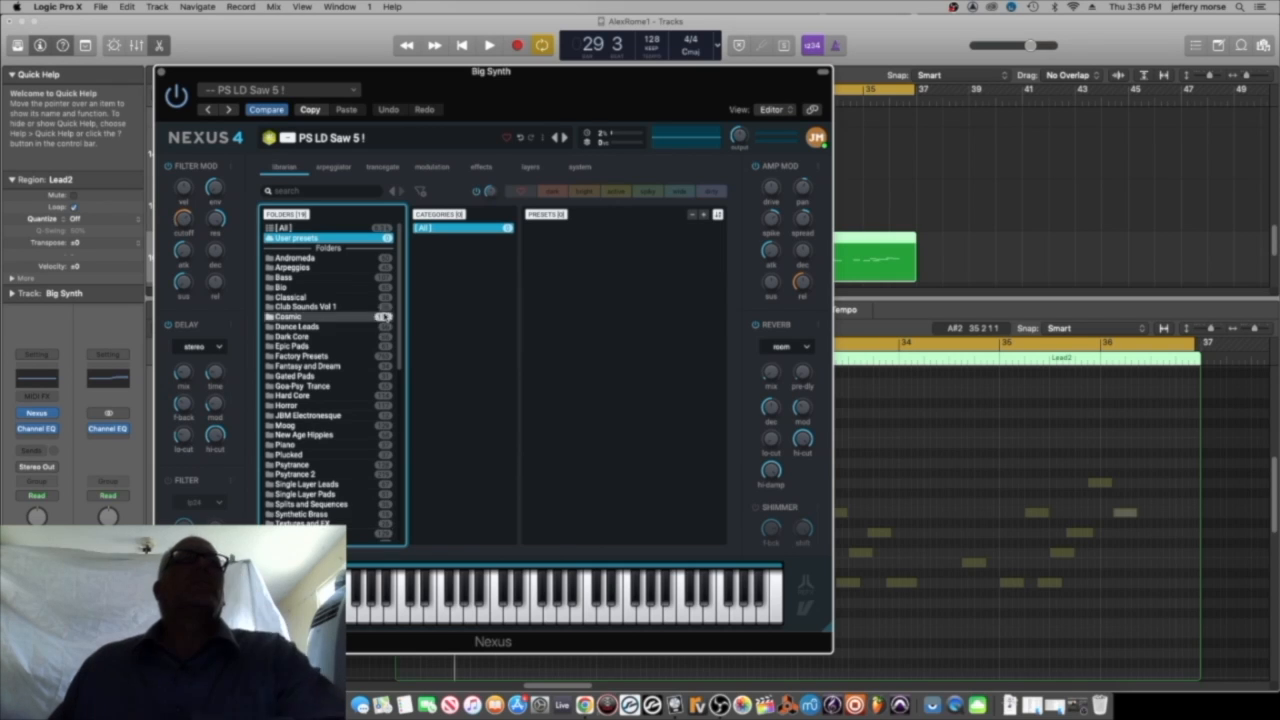
pyautogui.moveTo(399, 306)
pyautogui.mouseDown()
pyautogui.moveTo(399, 504)
pyautogui.moveTo(404, 313)
pyautogui.mouseUp()
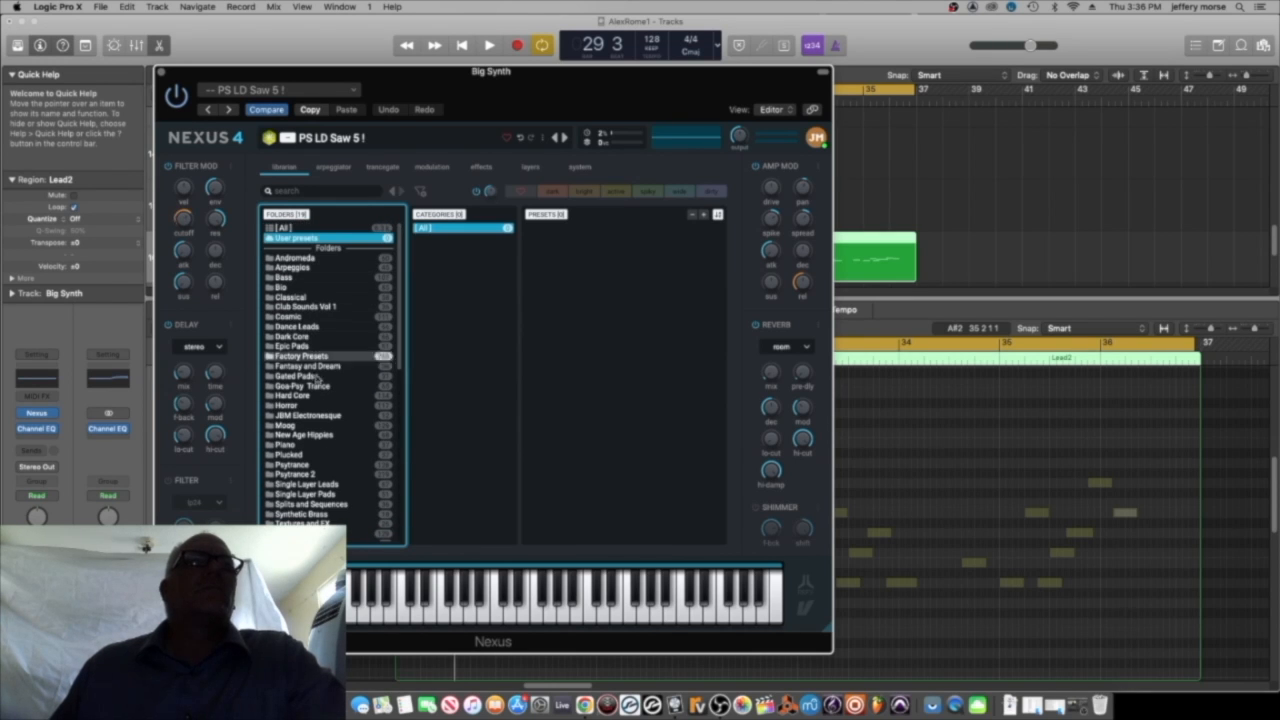
# Switch to the YouTube tutorial in Chrome and rewind to the part that sets the cycle range over the copied chords region.
pyautogui.click(584, 705)
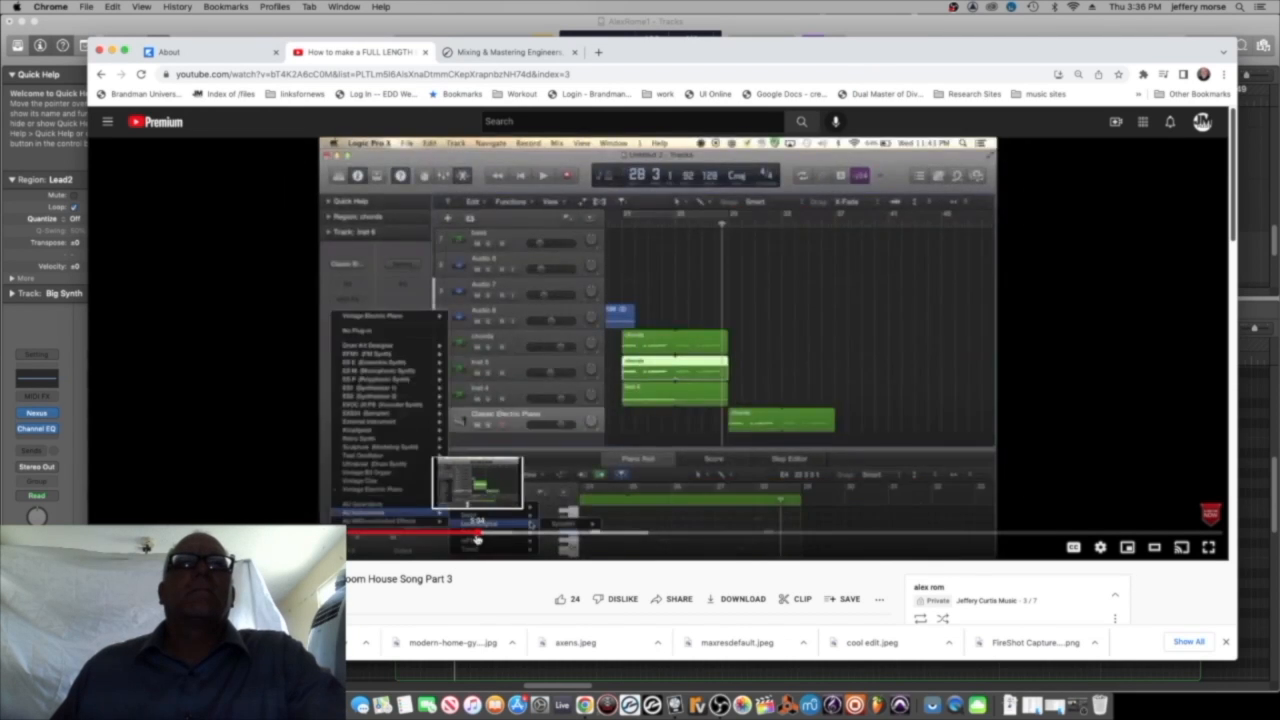
pyautogui.click(478, 538)
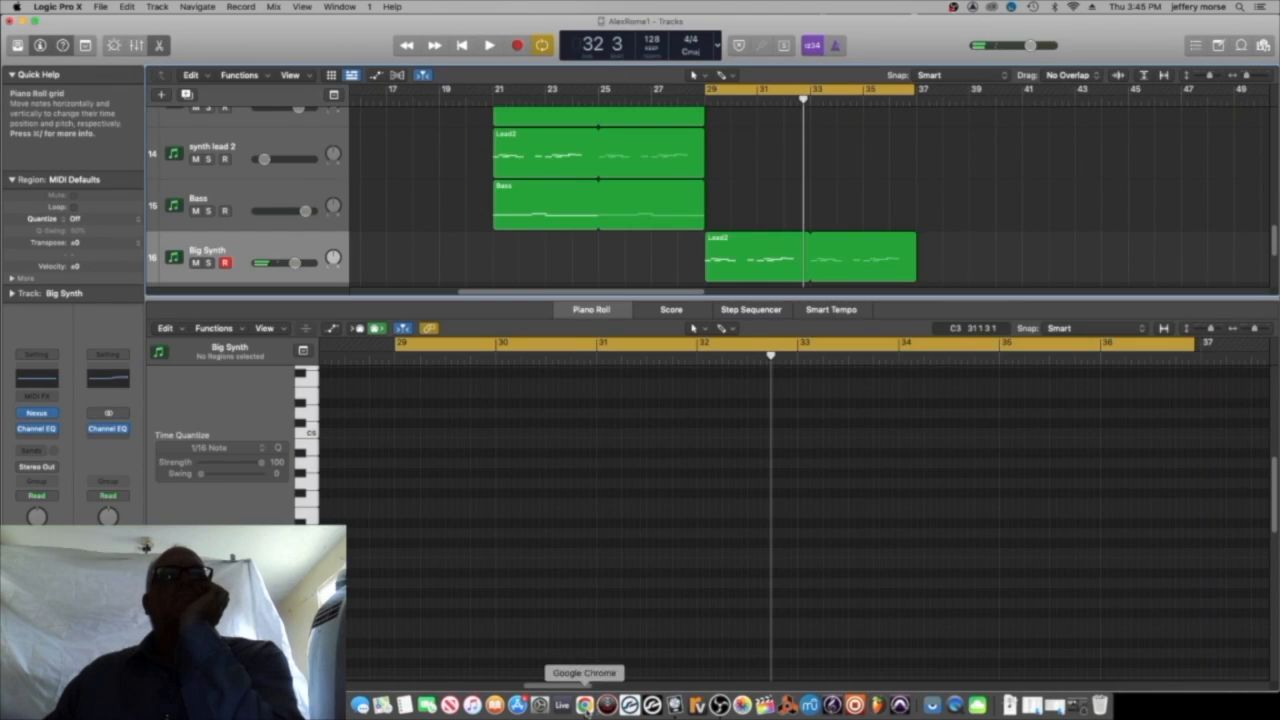
pyautogui.click(585, 706)
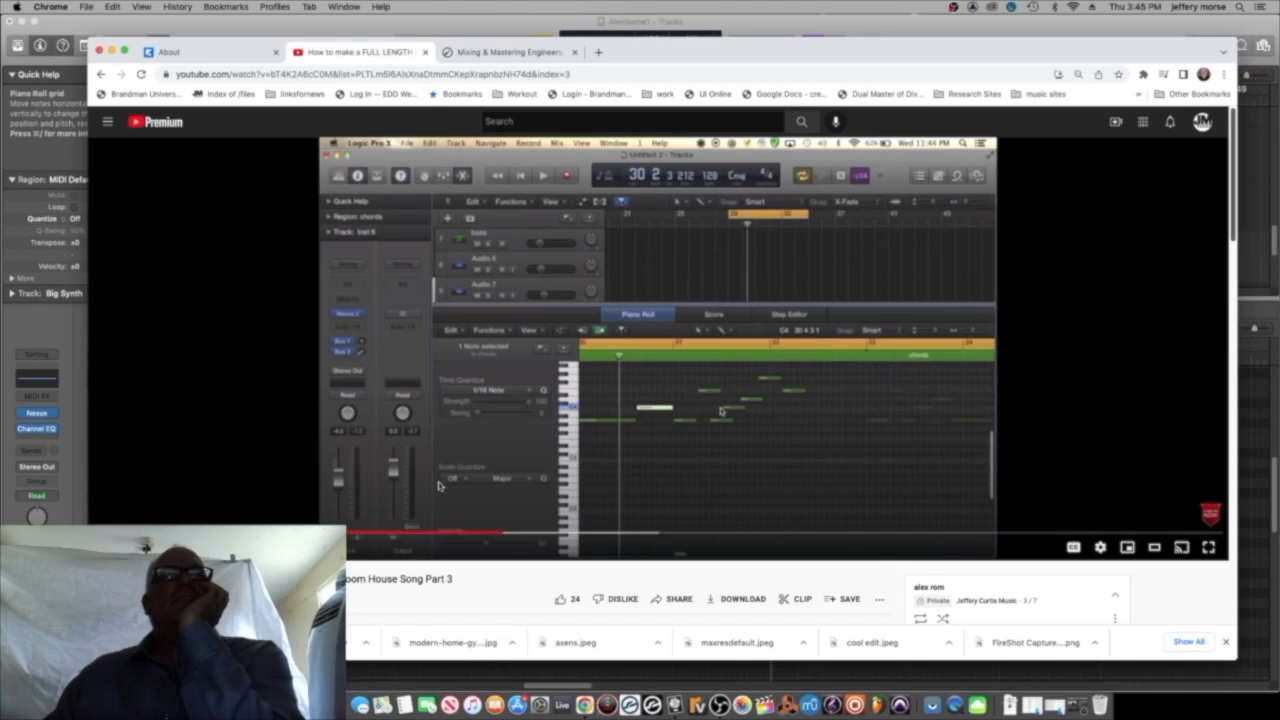
pyautogui.click(487, 530)
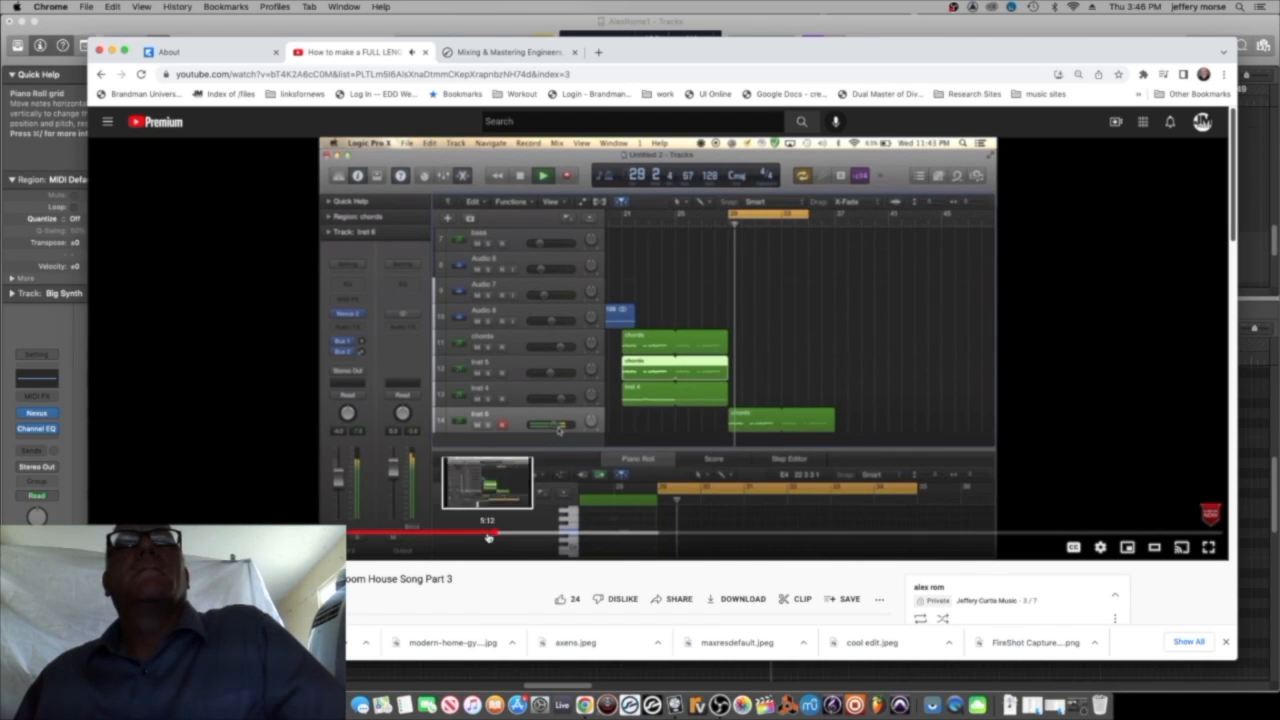
pyautogui.click(488, 533)
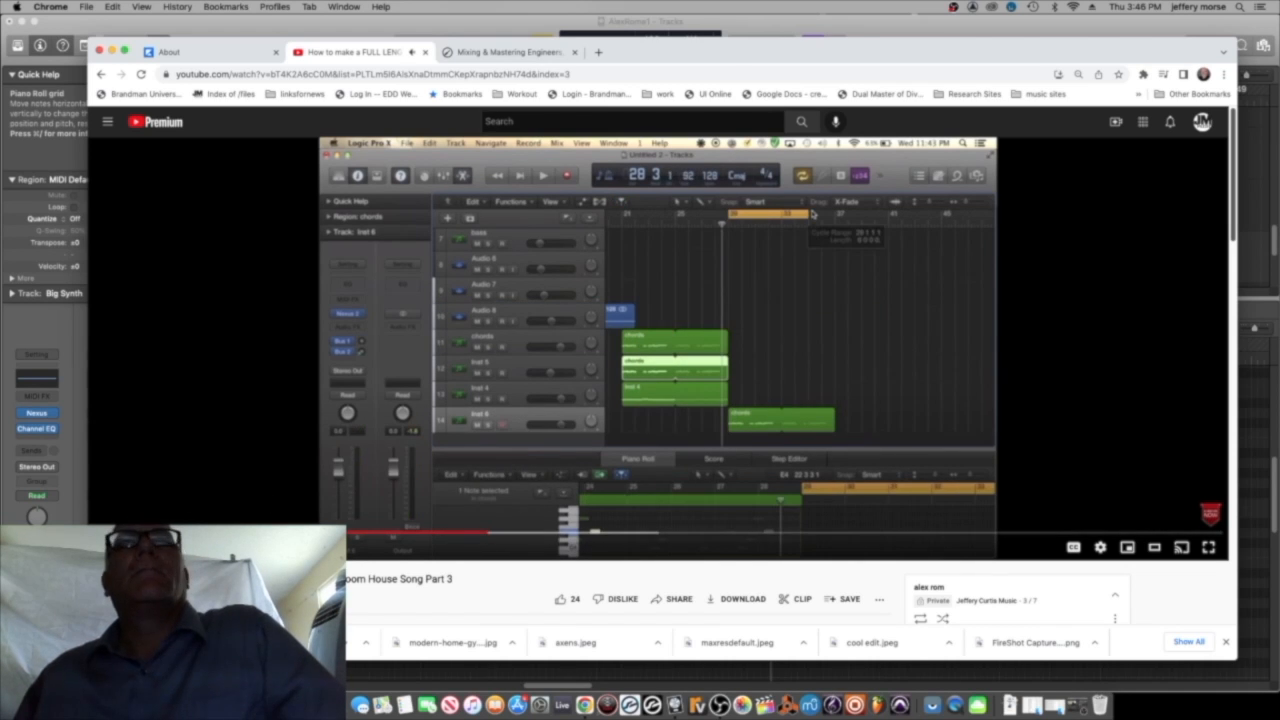
# Reload the tutorial page, move through its timeline and watch the part that edits the Inst 4 notes from bar 29.
pyautogui.moveTo(925, 61); pyautogui.dragTo(915, 48)
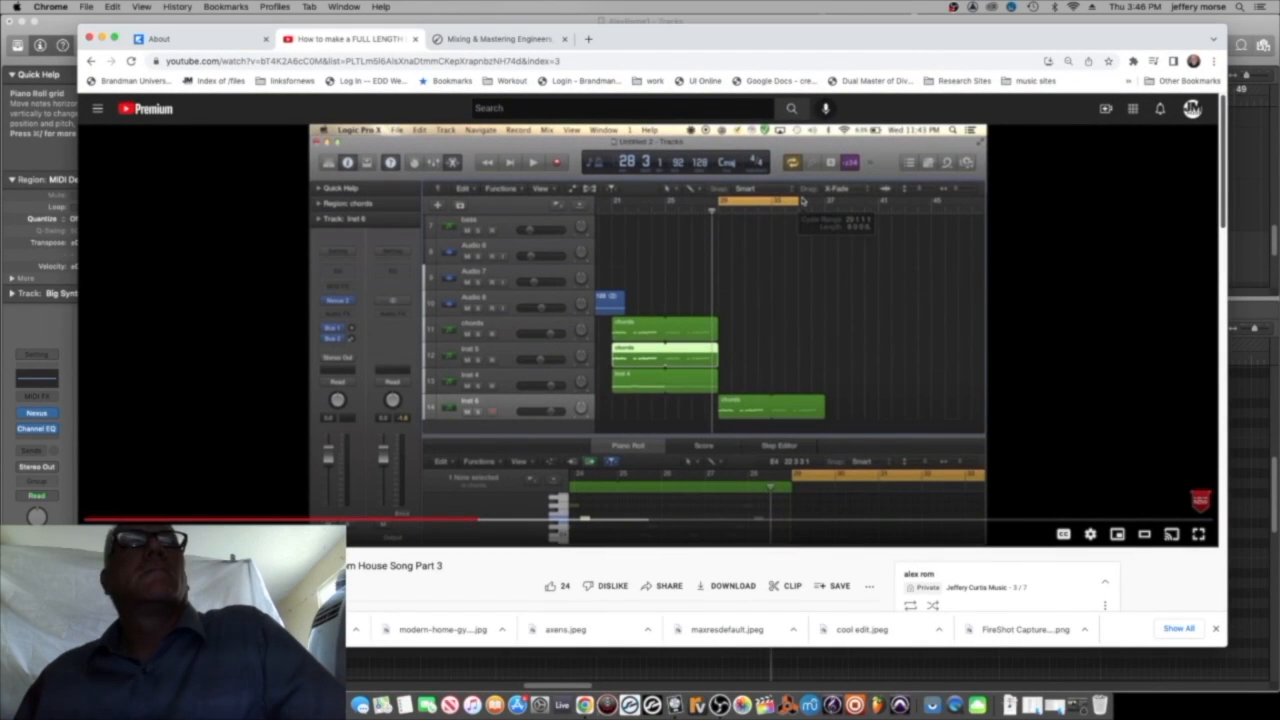
pyautogui.click(131, 61)
pyautogui.click(532, 520)
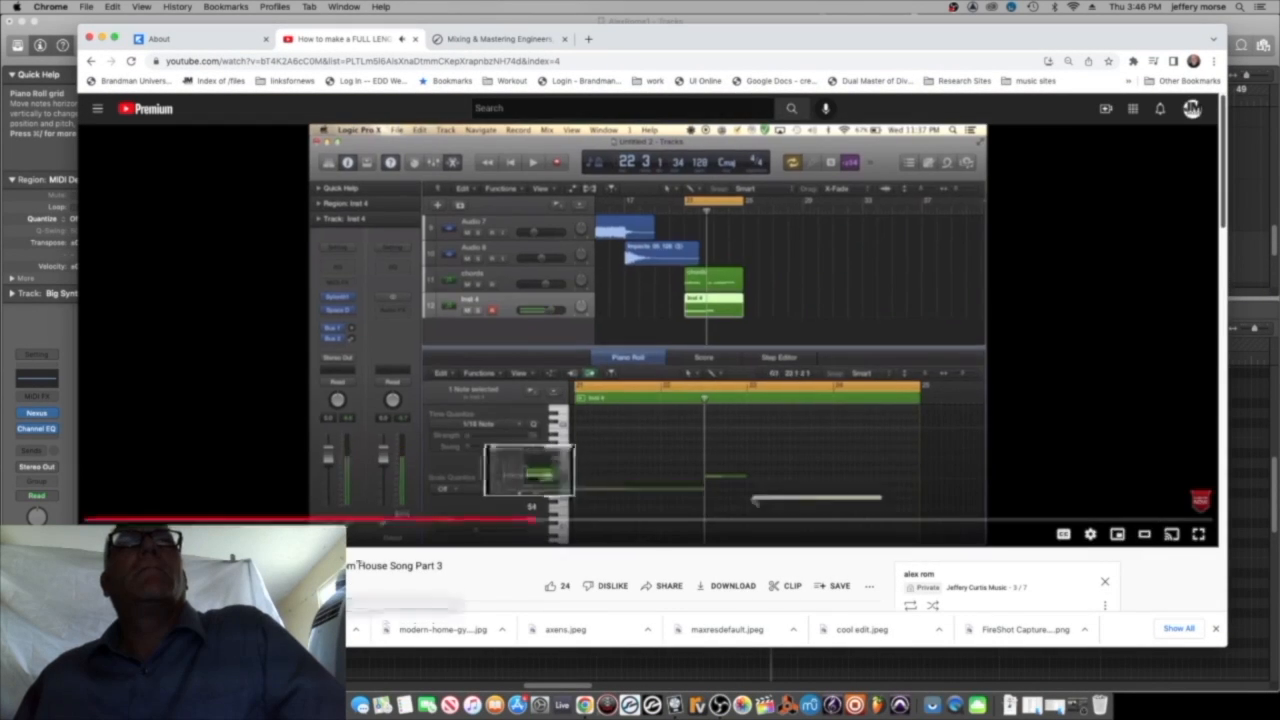
pyautogui.click(467, 527)
pyautogui.click(465, 522)
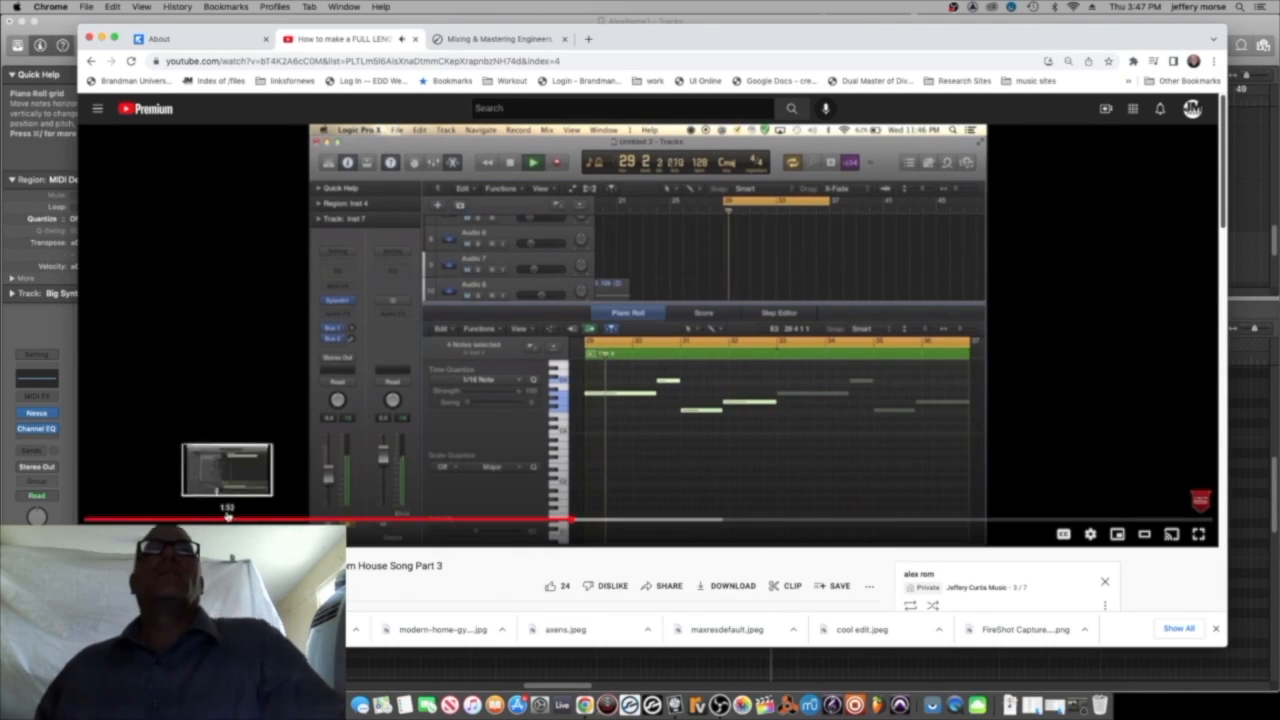
pyautogui.click(126, 534)
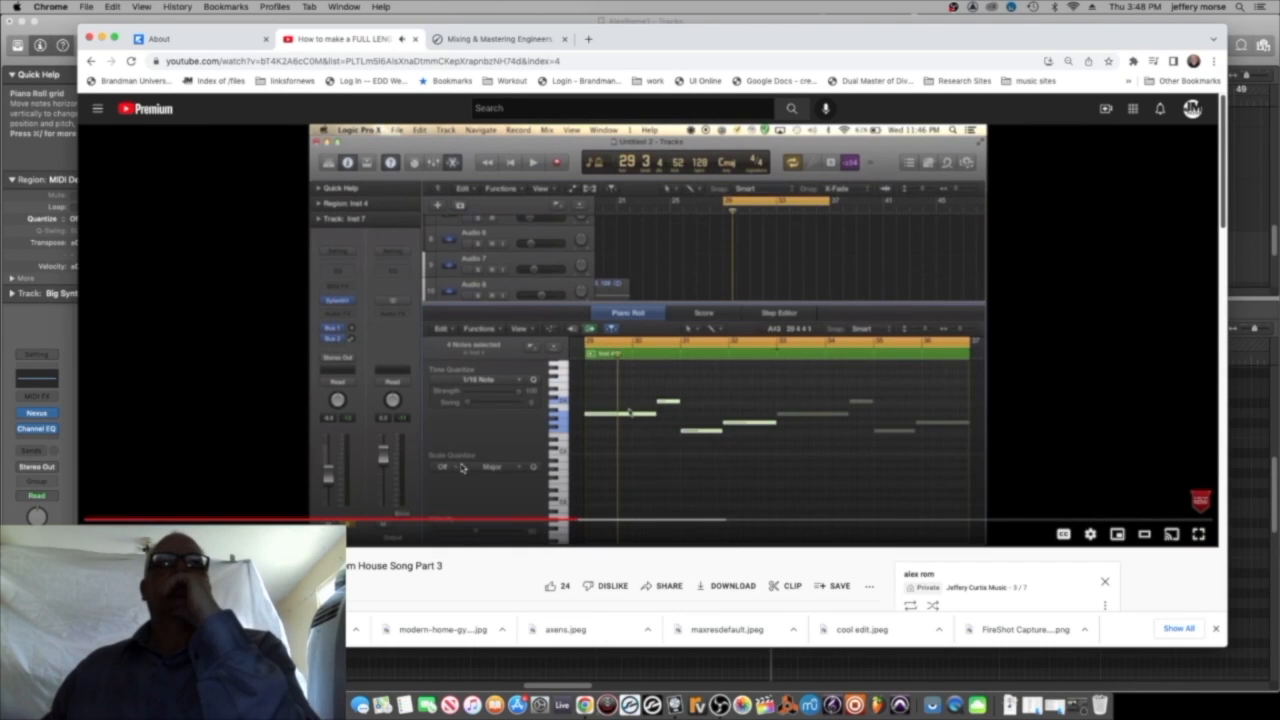
# Return to Logic Pro X and lengthen the low note ending bar 29 and the last note in bar 32 of the Big Synth region.
pyautogui.click(731, 662)
pyautogui.click(760, 253)
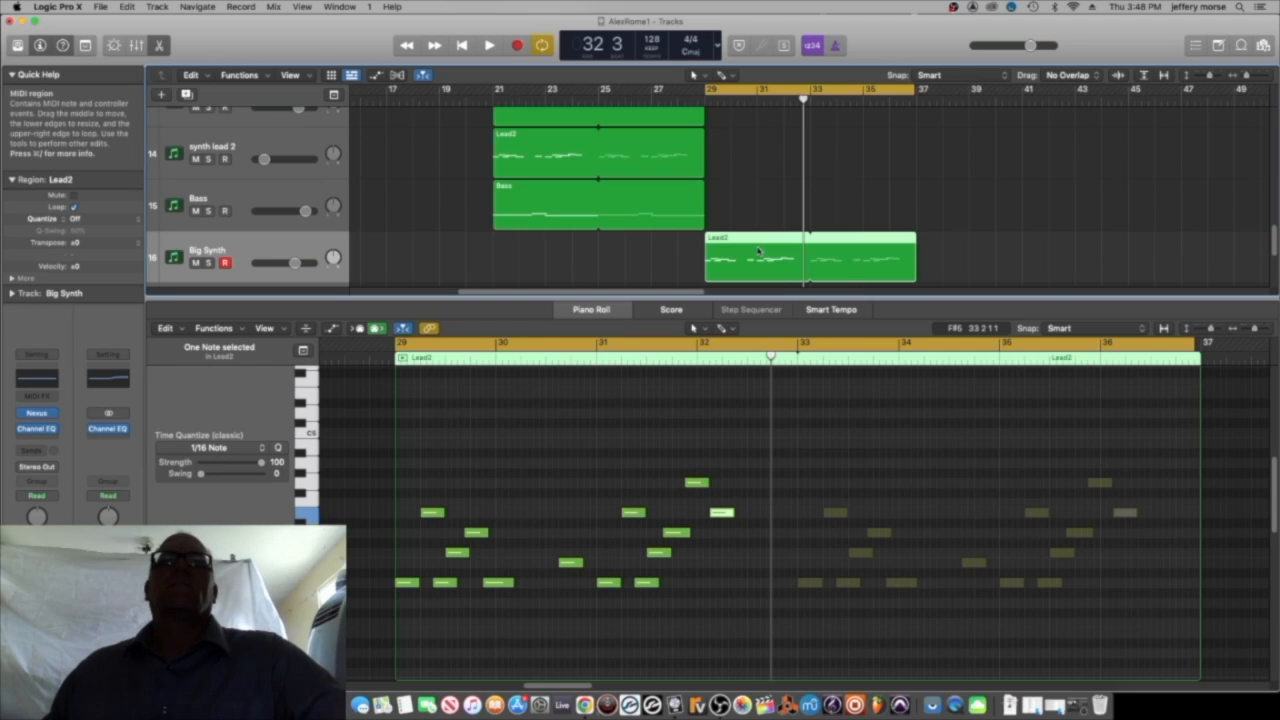
pyautogui.moveTo(510, 584); pyautogui.dragTo(557, 584)
pyautogui.moveTo(733, 513); pyautogui.dragTo(757, 513)
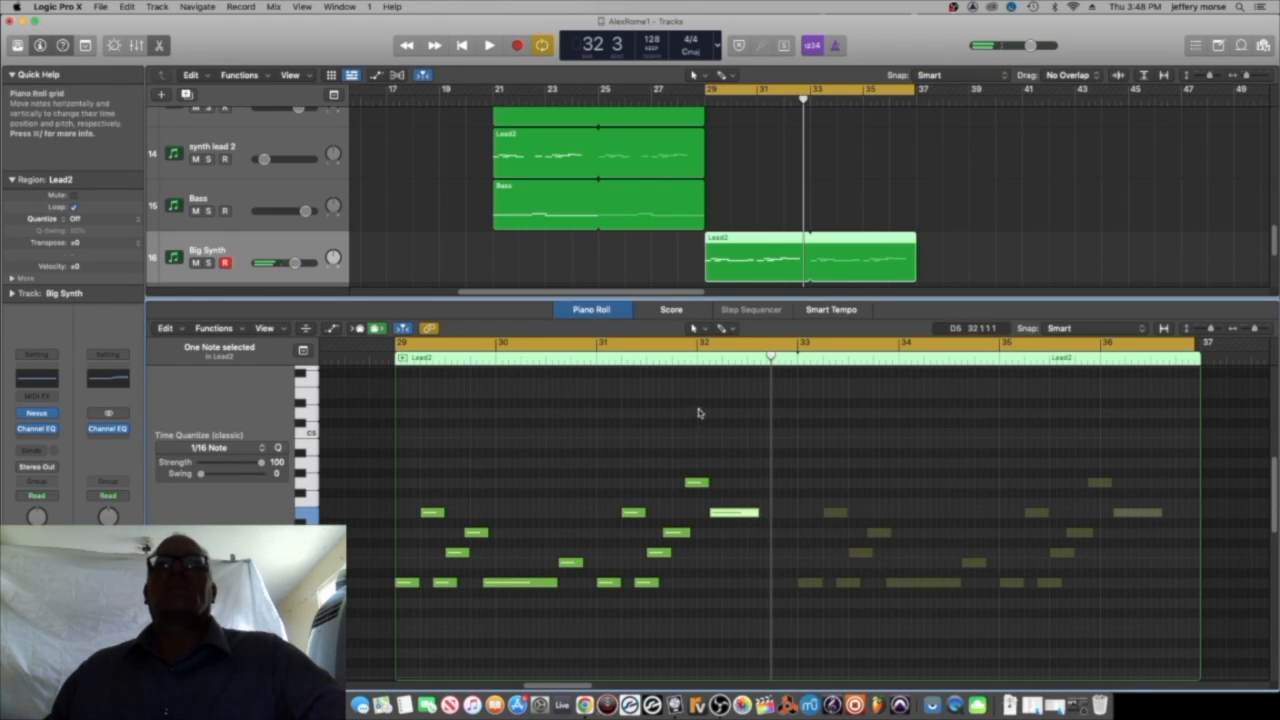
# Adjust the right edge of the Big Synth region and loop the region up to bar 37.
pyautogui.moveTo(851, 234); pyautogui.dragTo(905, 280)
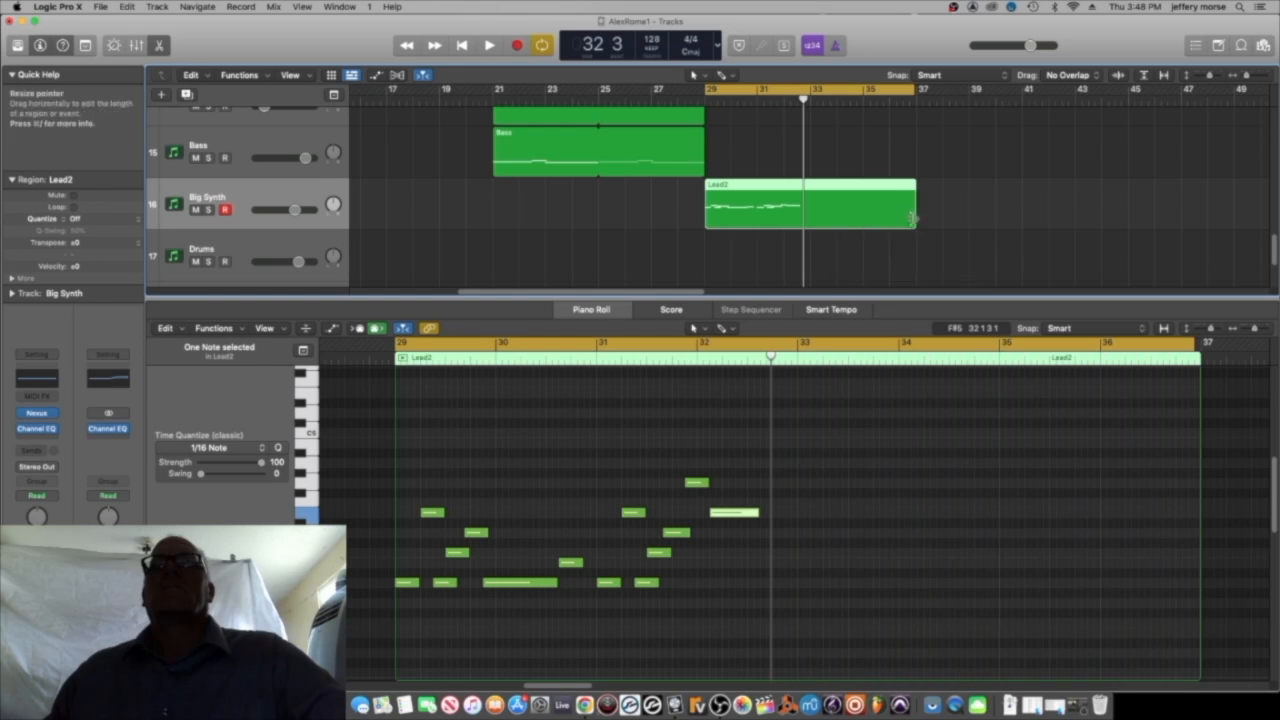
pyautogui.moveTo(905, 215); pyautogui.dragTo(918, 186)
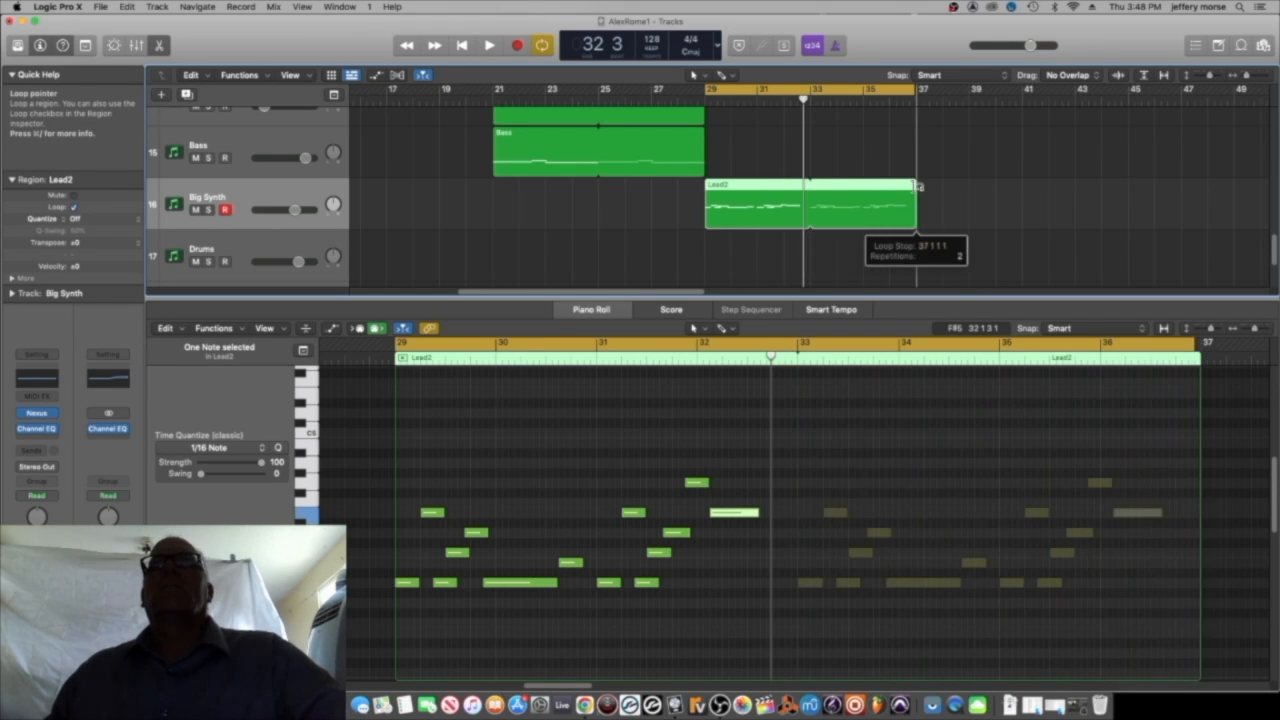
# Extend the loop of the Lead2 region on the synth lead 2 track to bar 37.
pyautogui.scroll(3, 865, 177)
pyautogui.moveTo(704, 171); pyautogui.dragTo(924, 179)
pyautogui.moveTo(702, 222); pyautogui.dragTo(918, 224)
pyautogui.scroll(-2, 886, 222)
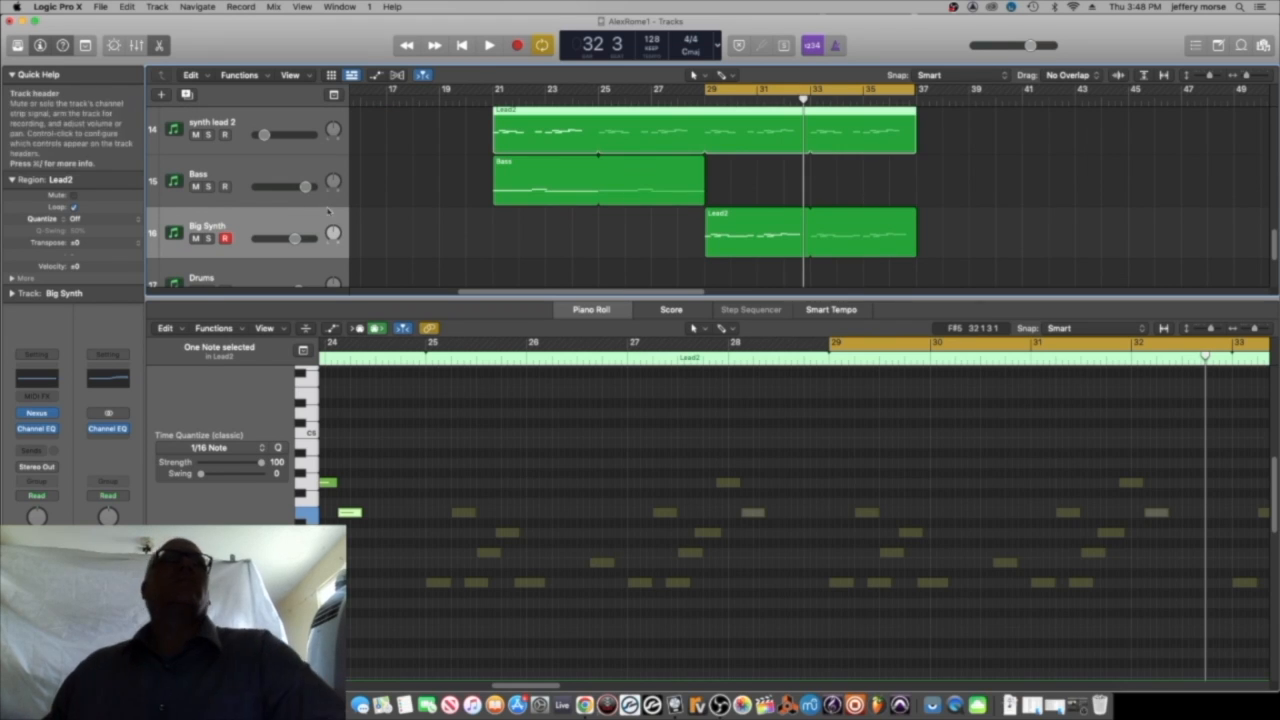
# Duplicate the Bass track together with its instrument and effect settings.
pyautogui.click(231, 173)
pyautogui.click(186, 94)
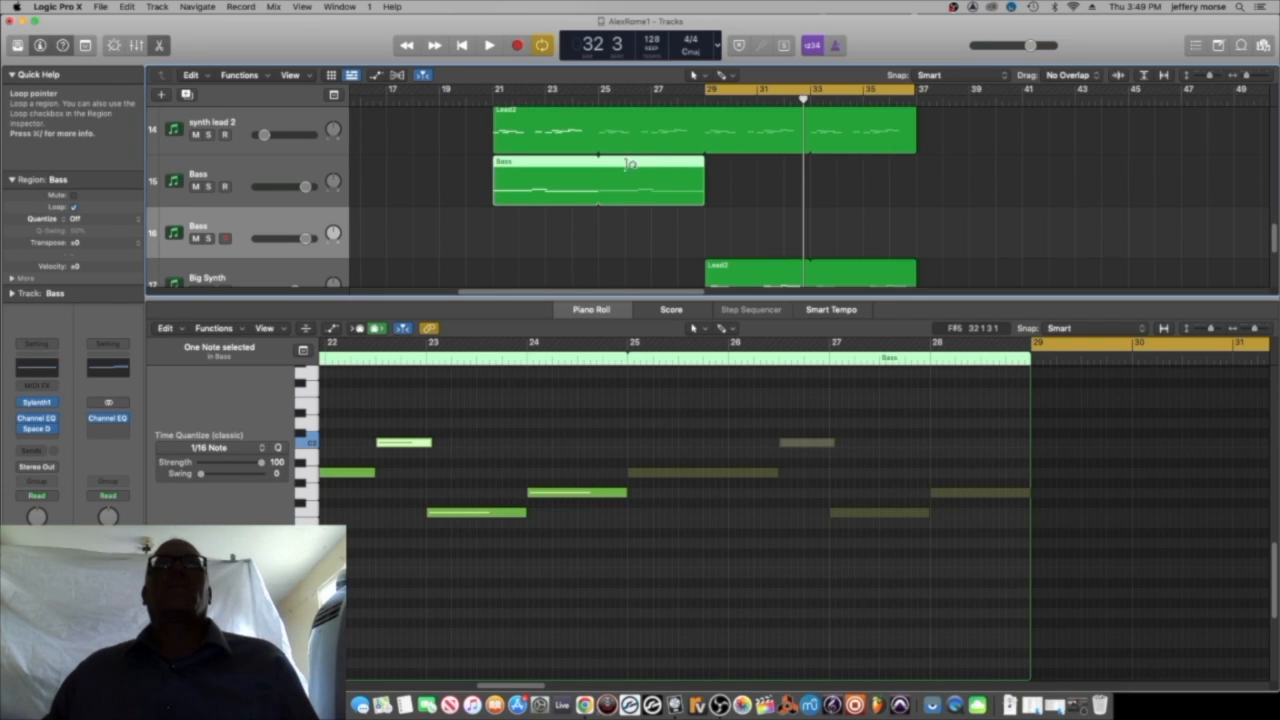
# Copy the looped Bass region from bar 21 to bar 29 on the duplicated Bass track.
pyautogui.click(693, 75)
pyautogui.click(571, 170)
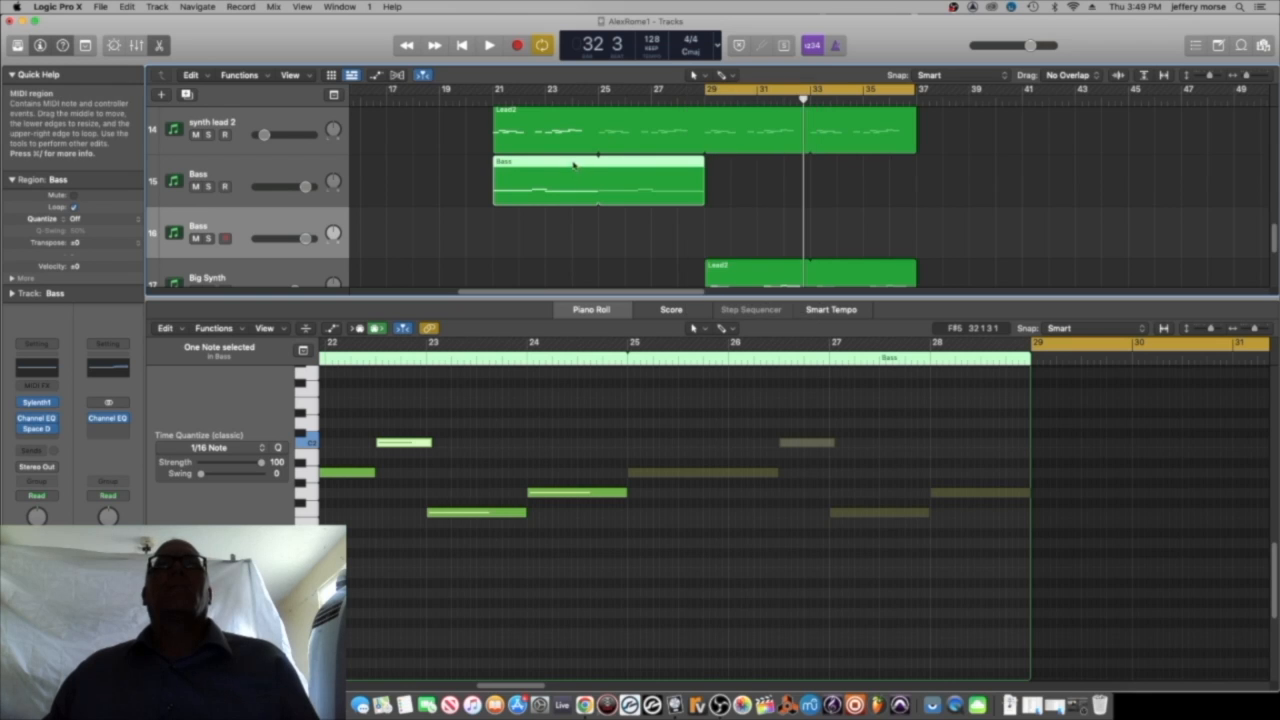
pyautogui.moveTo(587, 165); pyautogui.dragTo(810, 220)
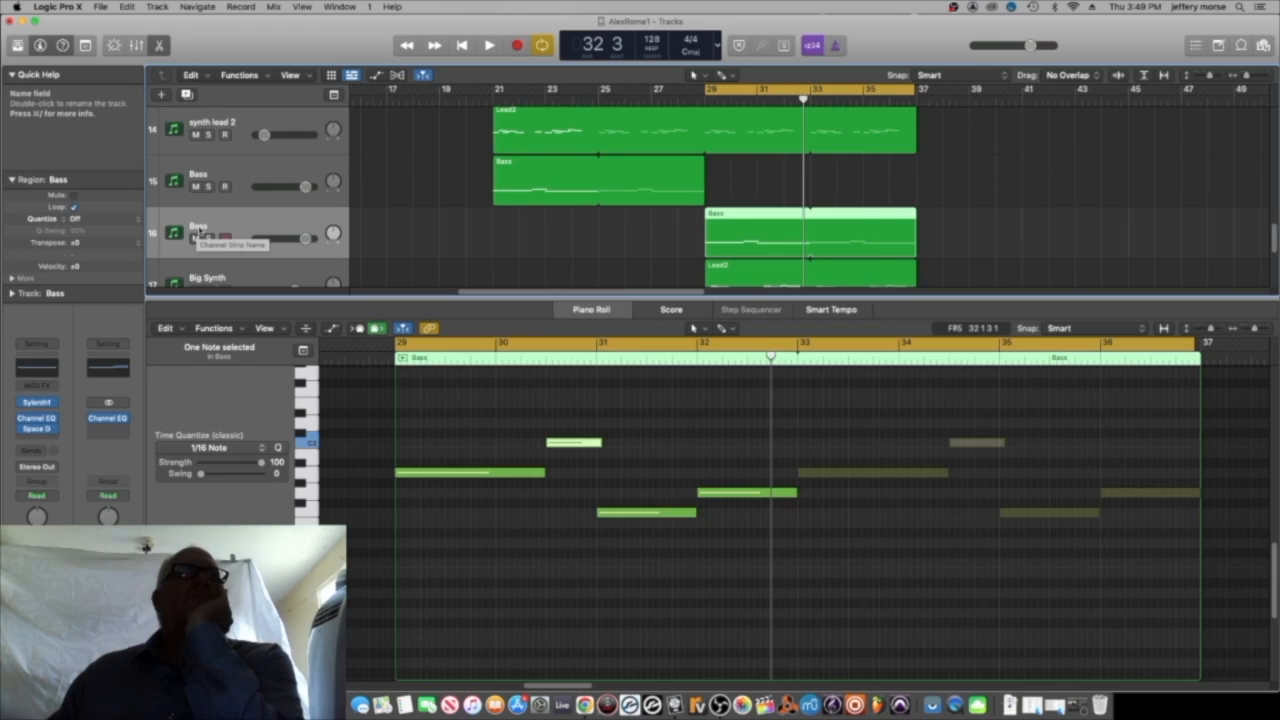
# Load the 046: LD DanceLead preset in Sylenth1 on the duplicated Bass track.
pyautogui.click(45, 403)
pyautogui.moveTo(88, 410)
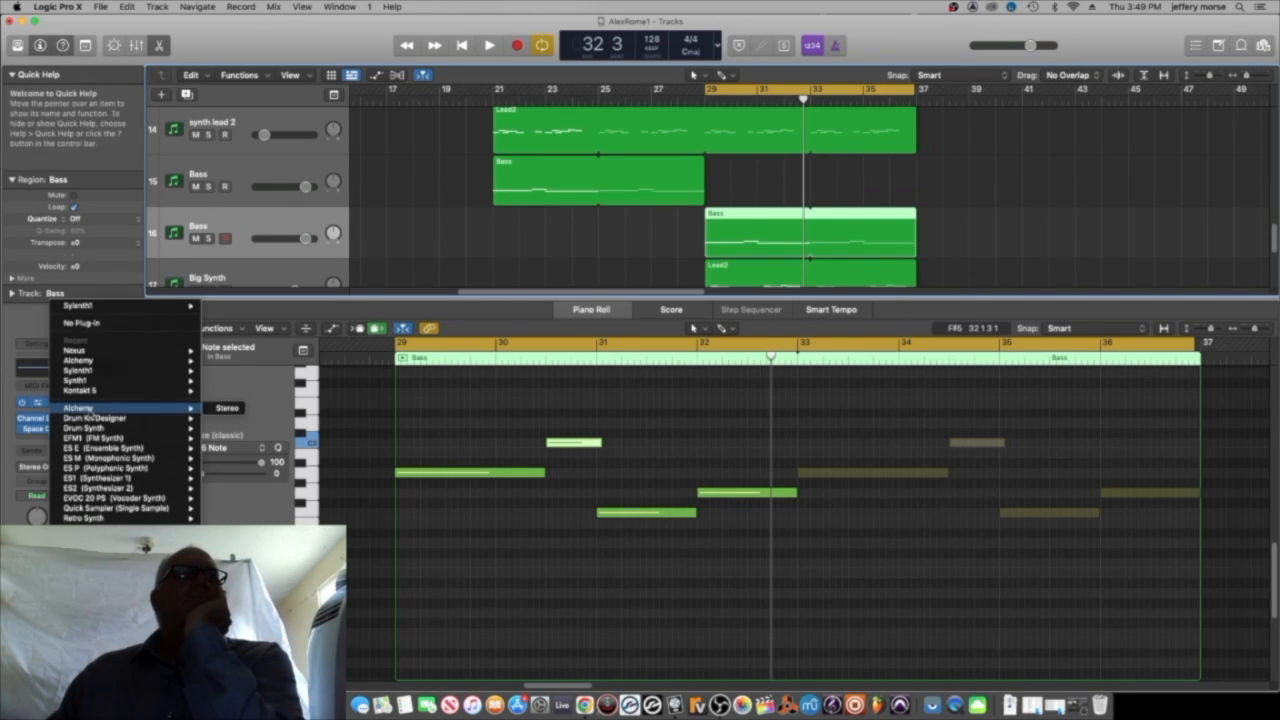
pyautogui.click(37, 402)
pyautogui.click(37, 402)
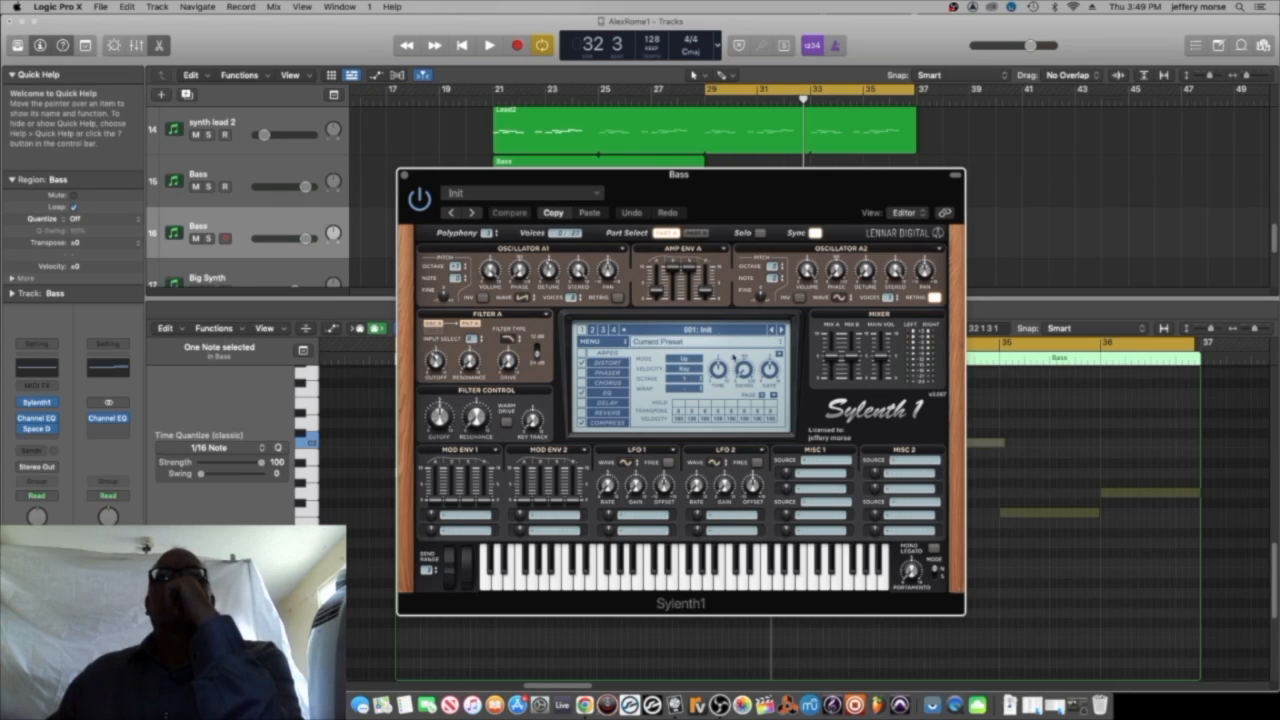
pyautogui.click(759, 334)
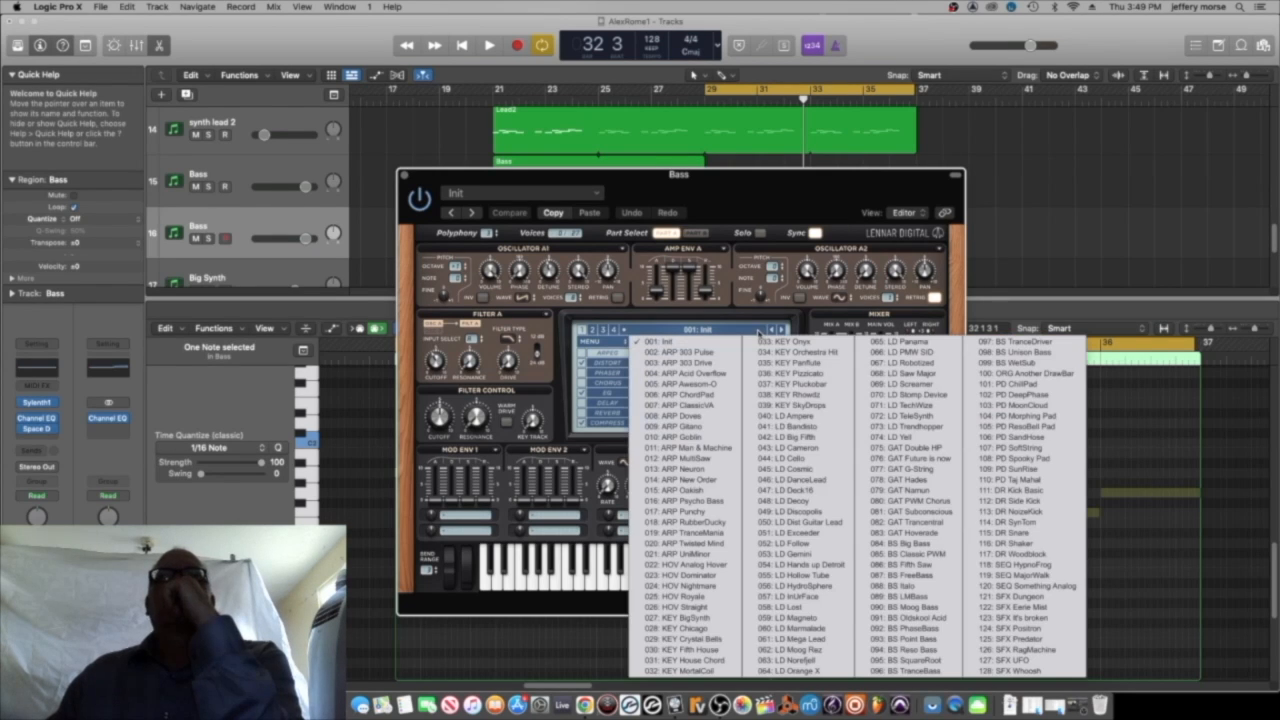
pyautogui.click(824, 488)
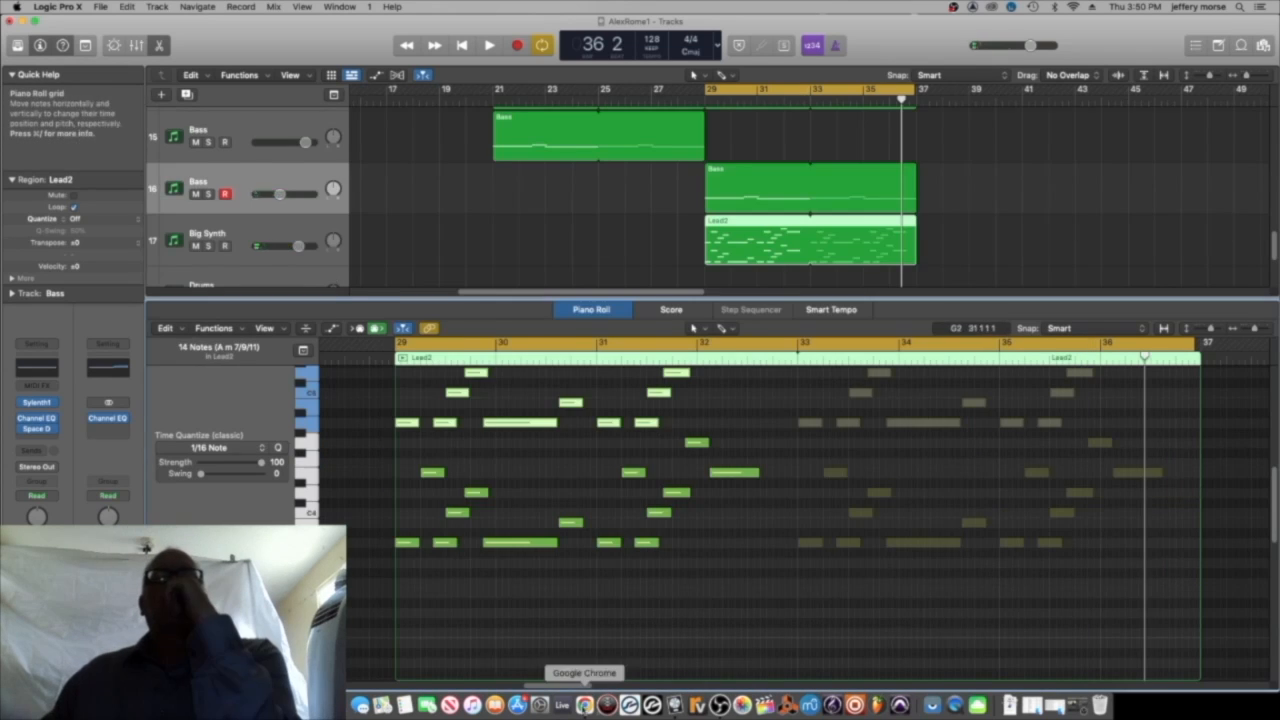
# Check the tutorial video in Chrome, return to Logic Pro X and review the duplicated Bass track's Sylenth1 patch.
pyautogui.click(584, 705)
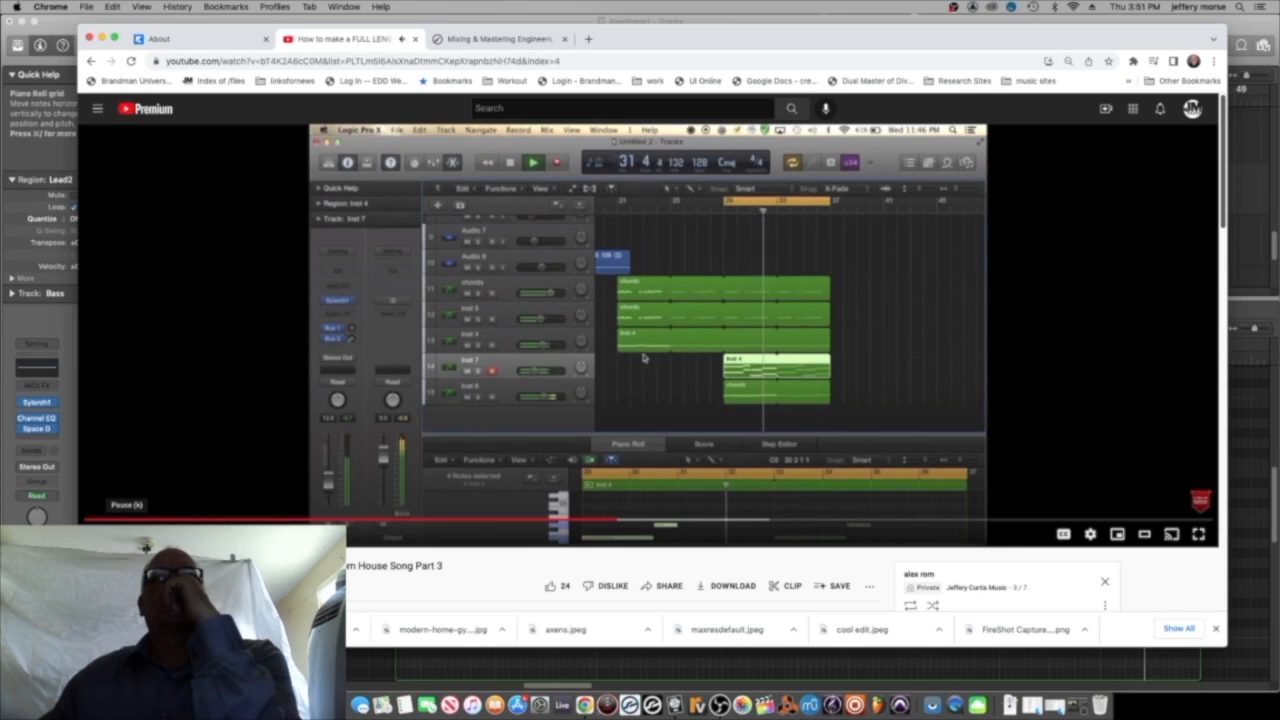
pyautogui.click(675, 703)
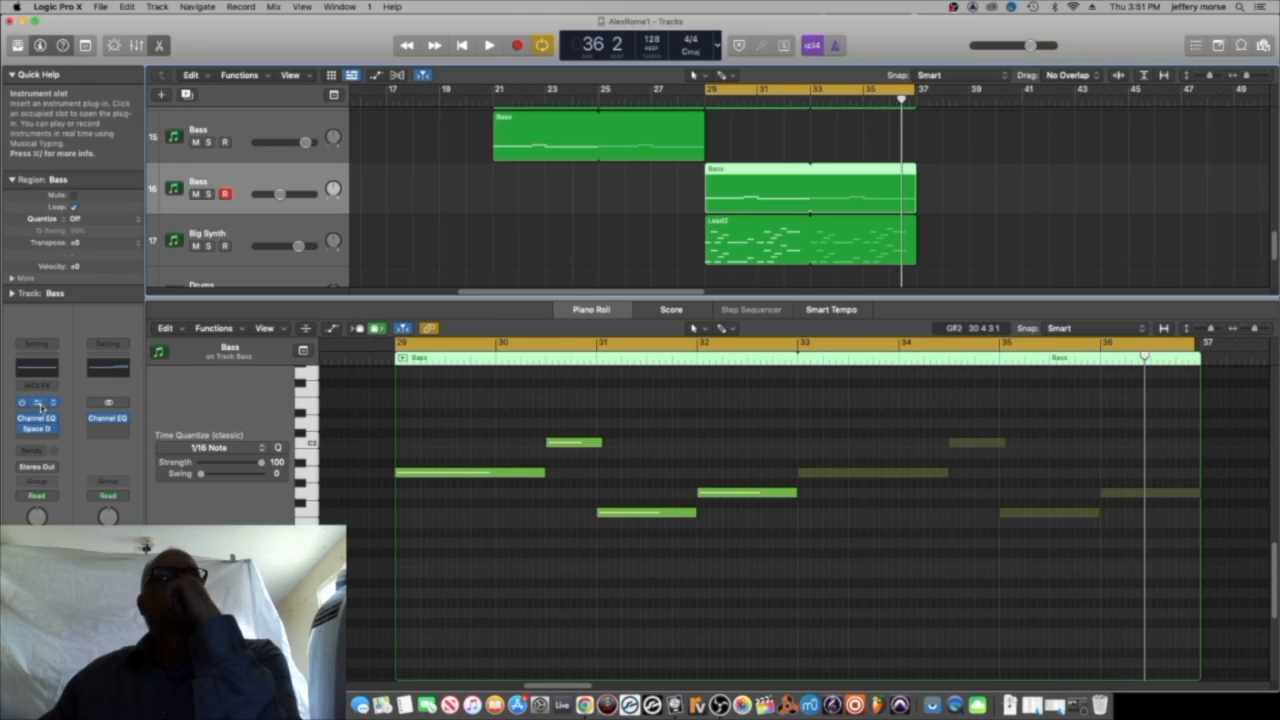
pyautogui.click(38, 404)
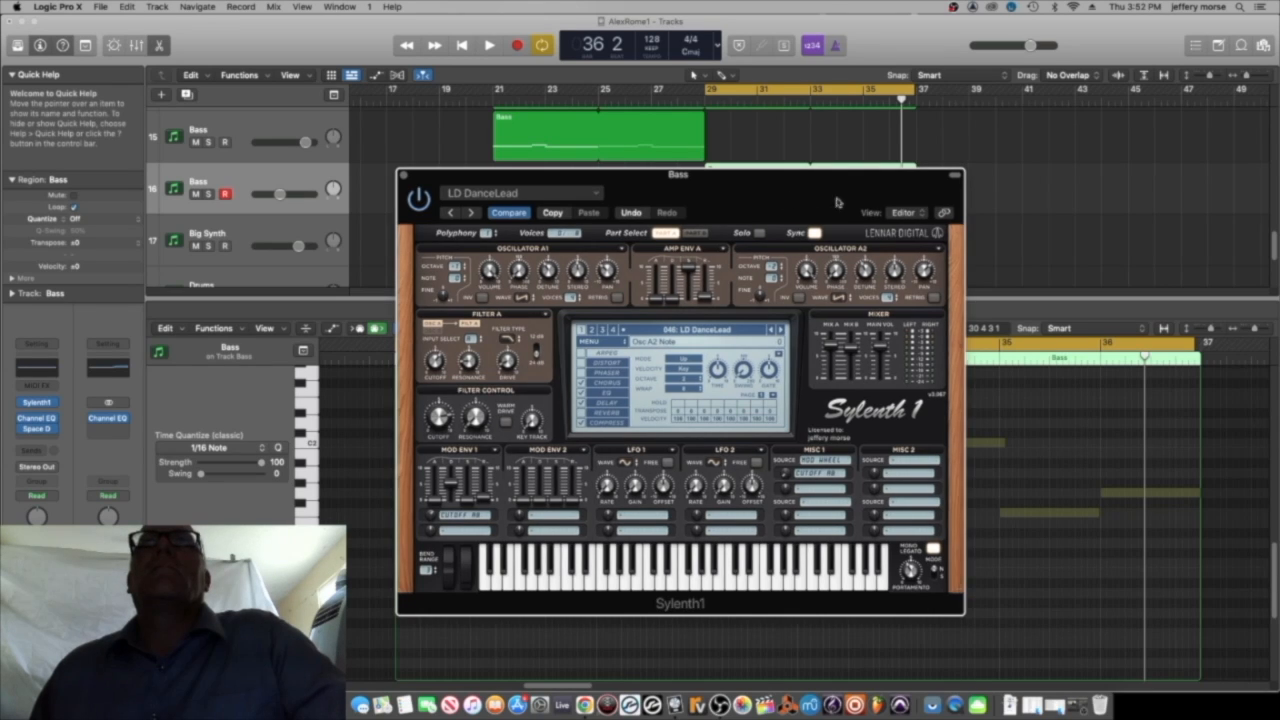
pyautogui.click(404, 176)
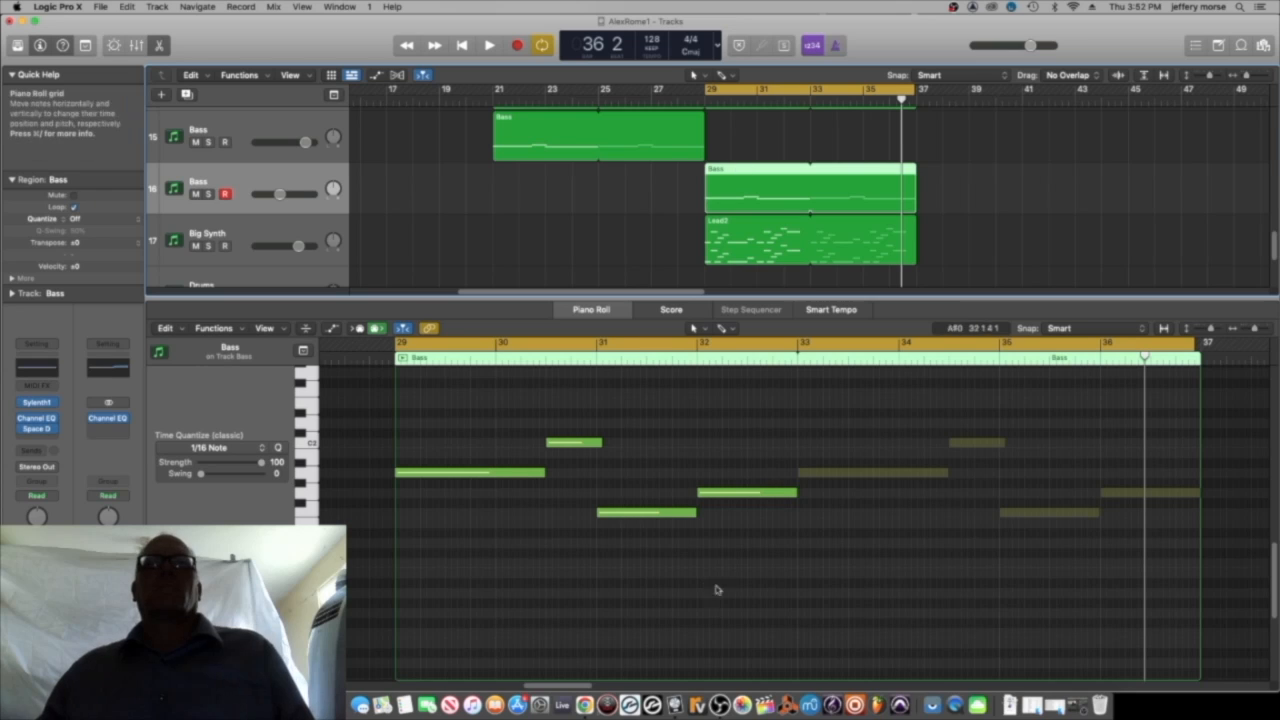
# Try to copy the four notes of the bar 29 Bass region one octave higher, and undo the copy.
pyautogui.moveTo(785, 545); pyautogui.dragTo(409, 405)
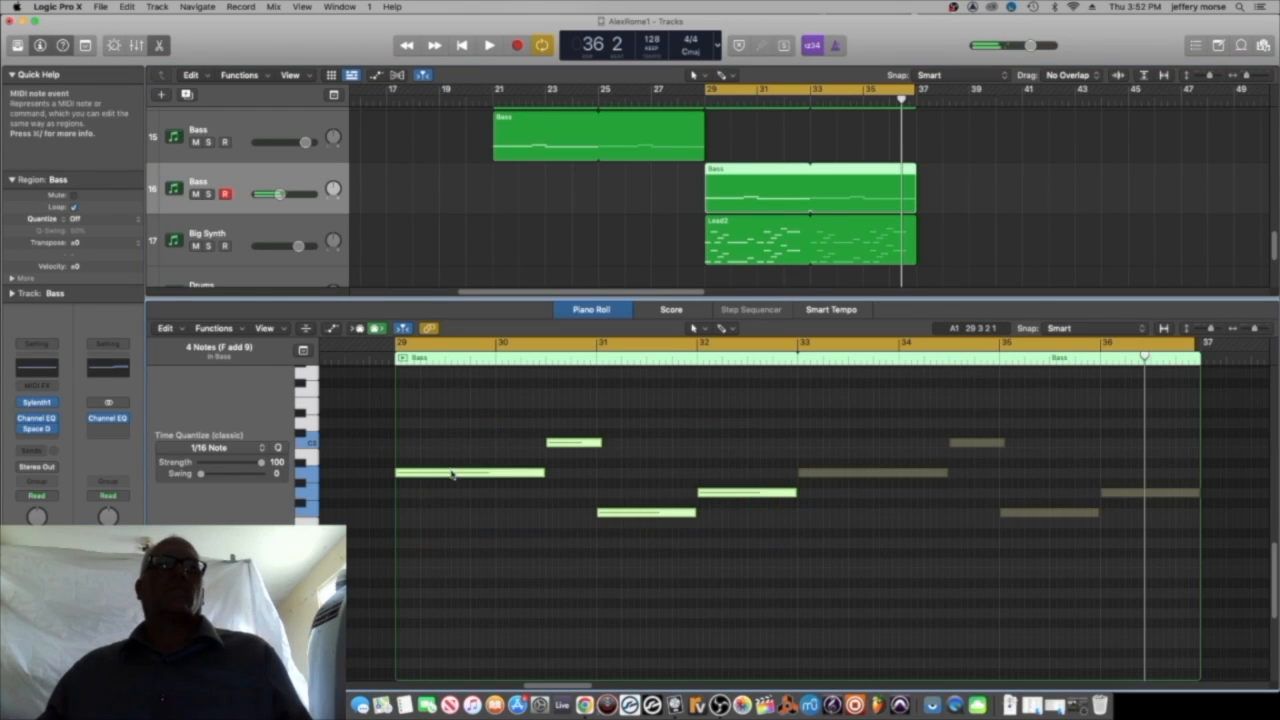
pyautogui.scroll(2, 449, 483)
pyautogui.moveTo(431, 497)
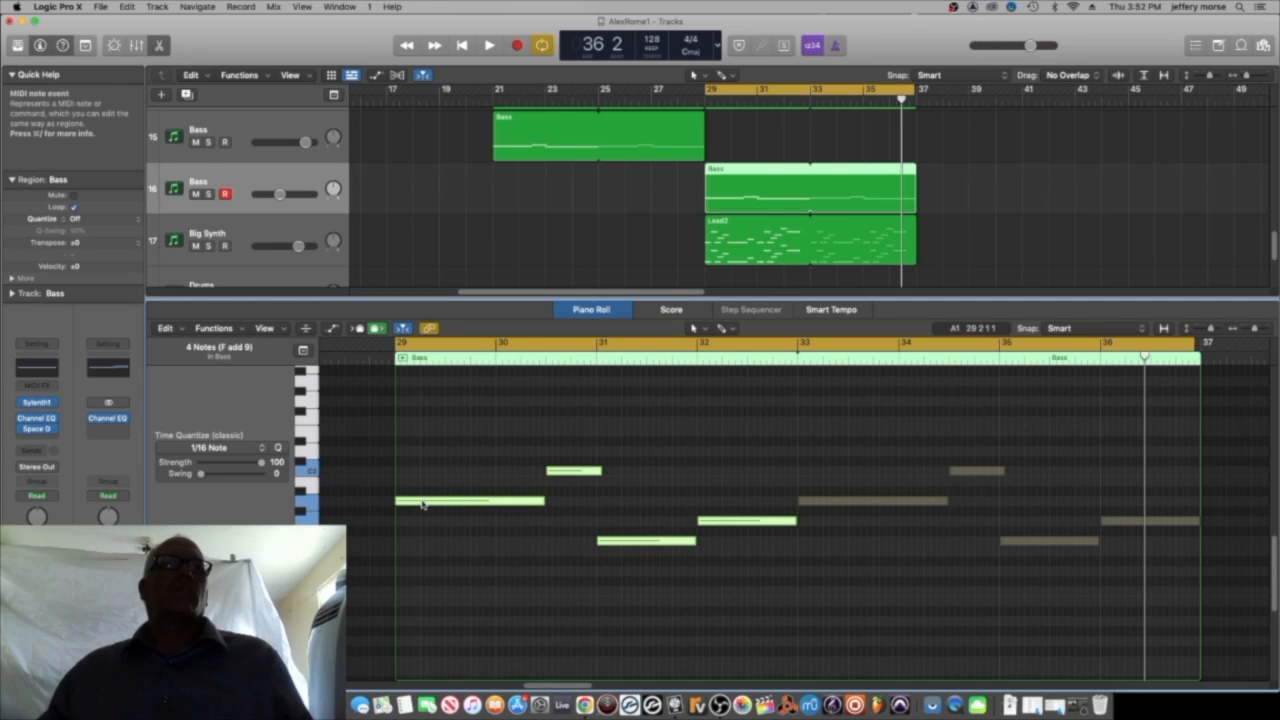
pyautogui.click(422, 504)
pyautogui.moveTo(423, 506); pyautogui.dragTo(421, 390)
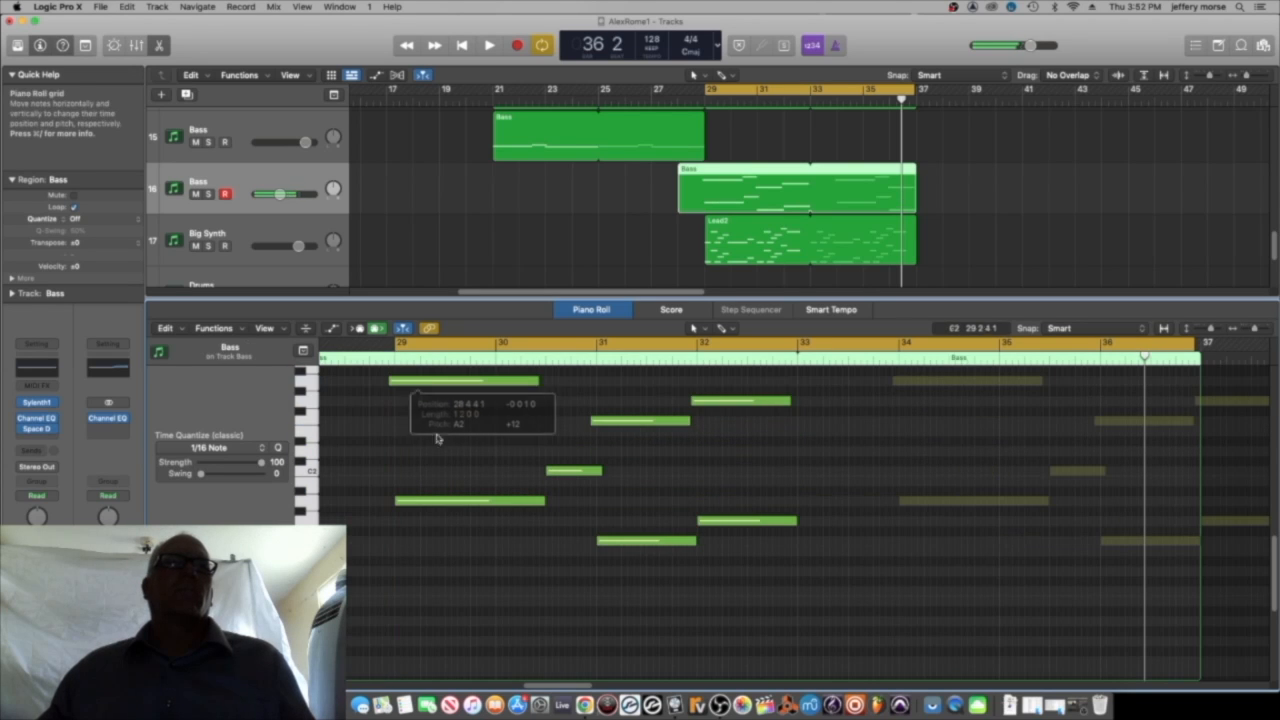
pyautogui.click(445, 535)
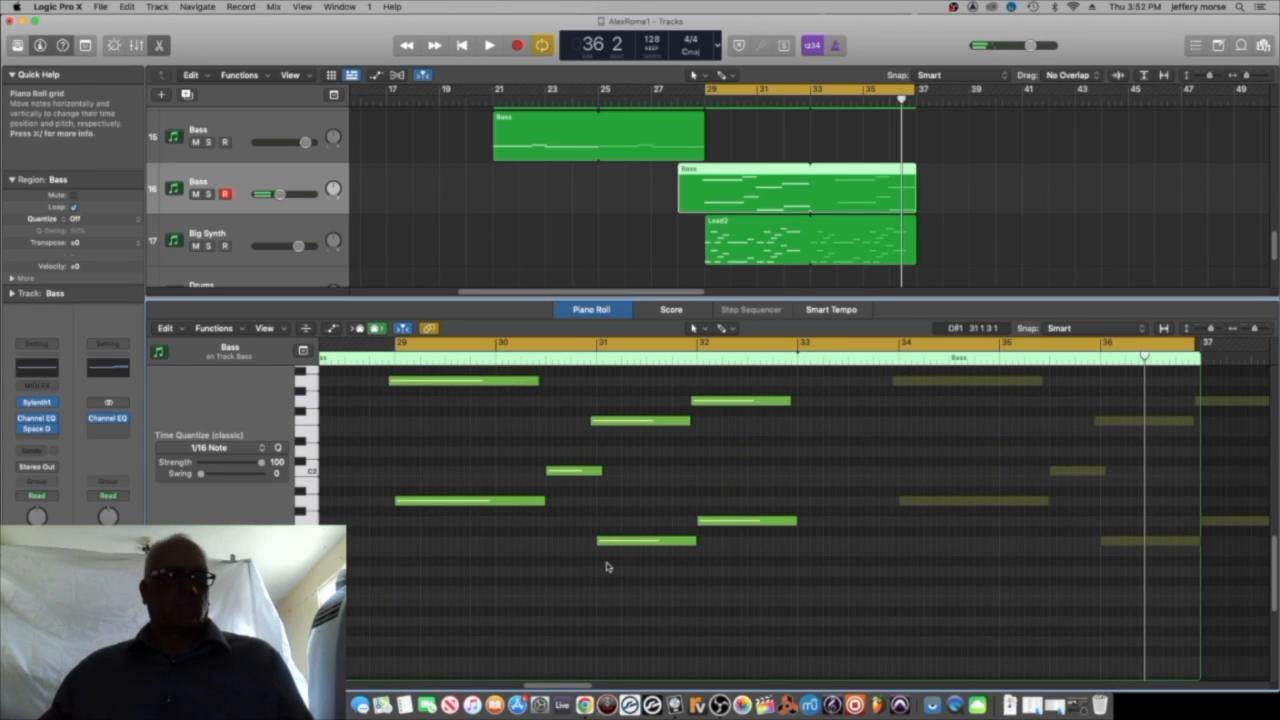
pyautogui.moveTo(434, 462); pyautogui.dragTo(485, 450)
pyautogui.press('super+z')
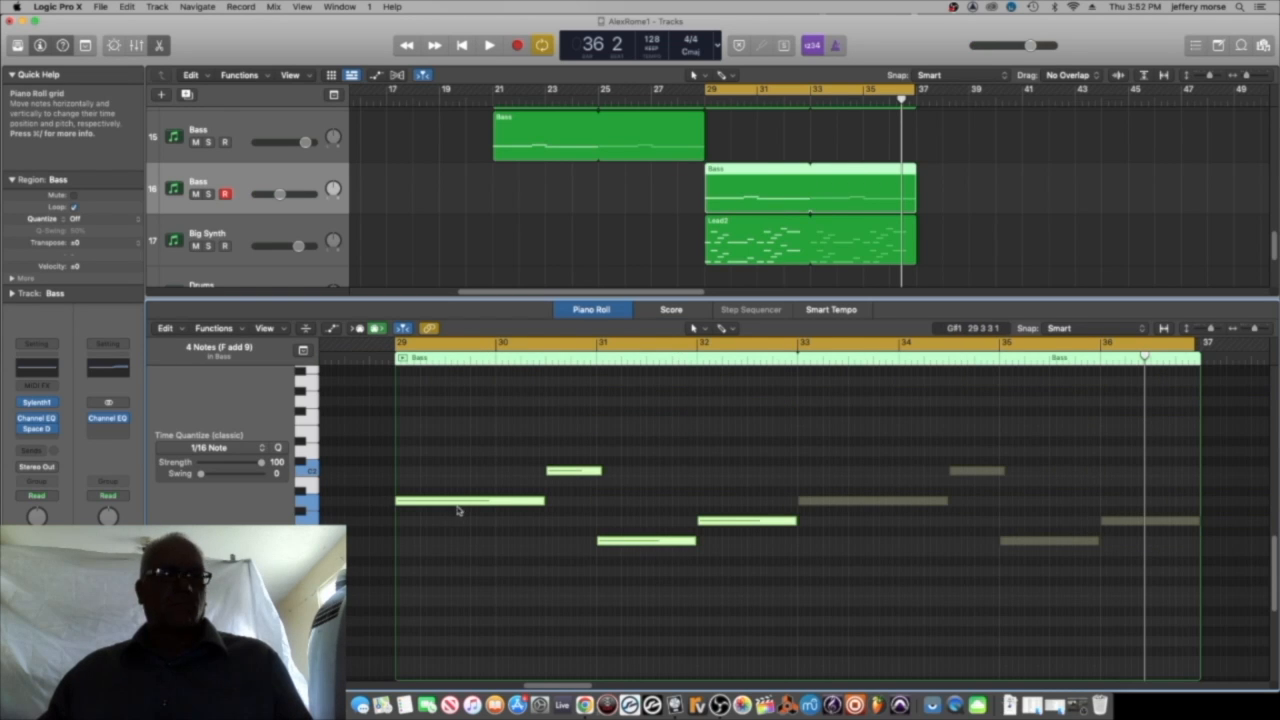
# Raise the four notes of the bar 29 Bass region one octave and add a copy another octave above them.
pyautogui.moveTo(433, 505); pyautogui.dragTo(434, 391)
pyautogui.scroll(5, 550, 538)
pyautogui.moveTo(757, 624); pyautogui.dragTo(416, 494)
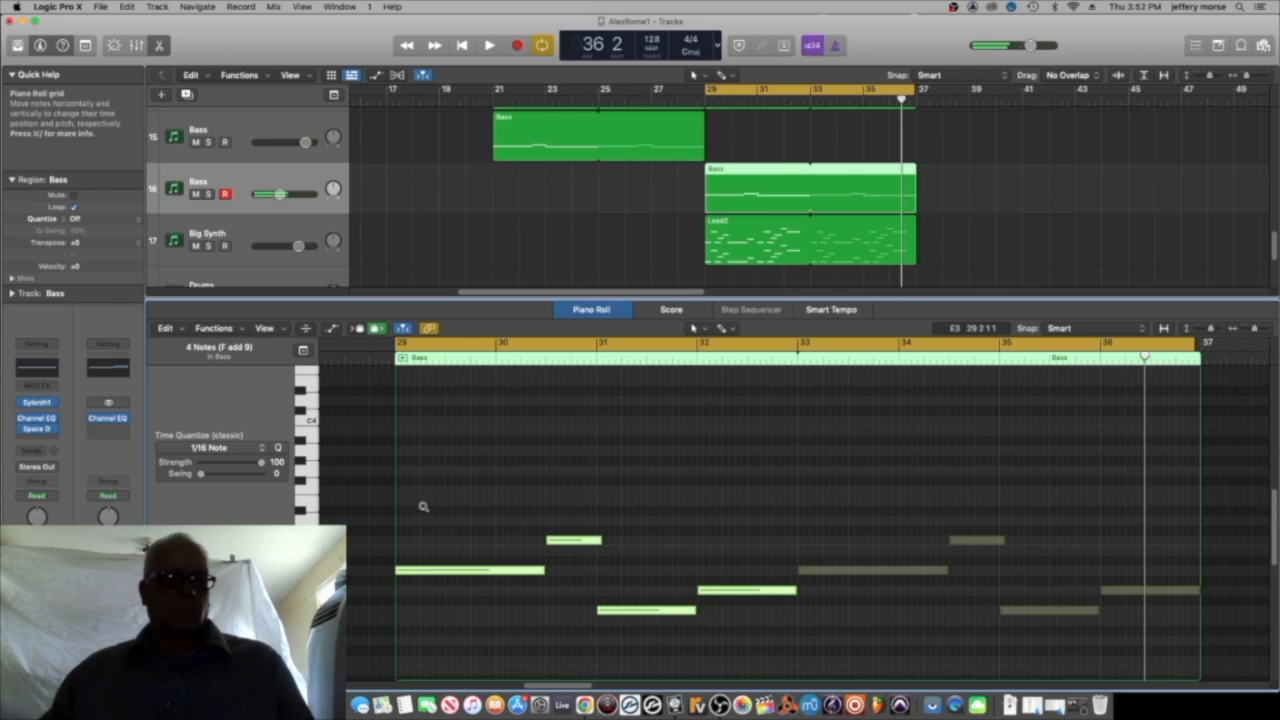
pyautogui.moveTo(420, 574); pyautogui.dragTo(421, 454)
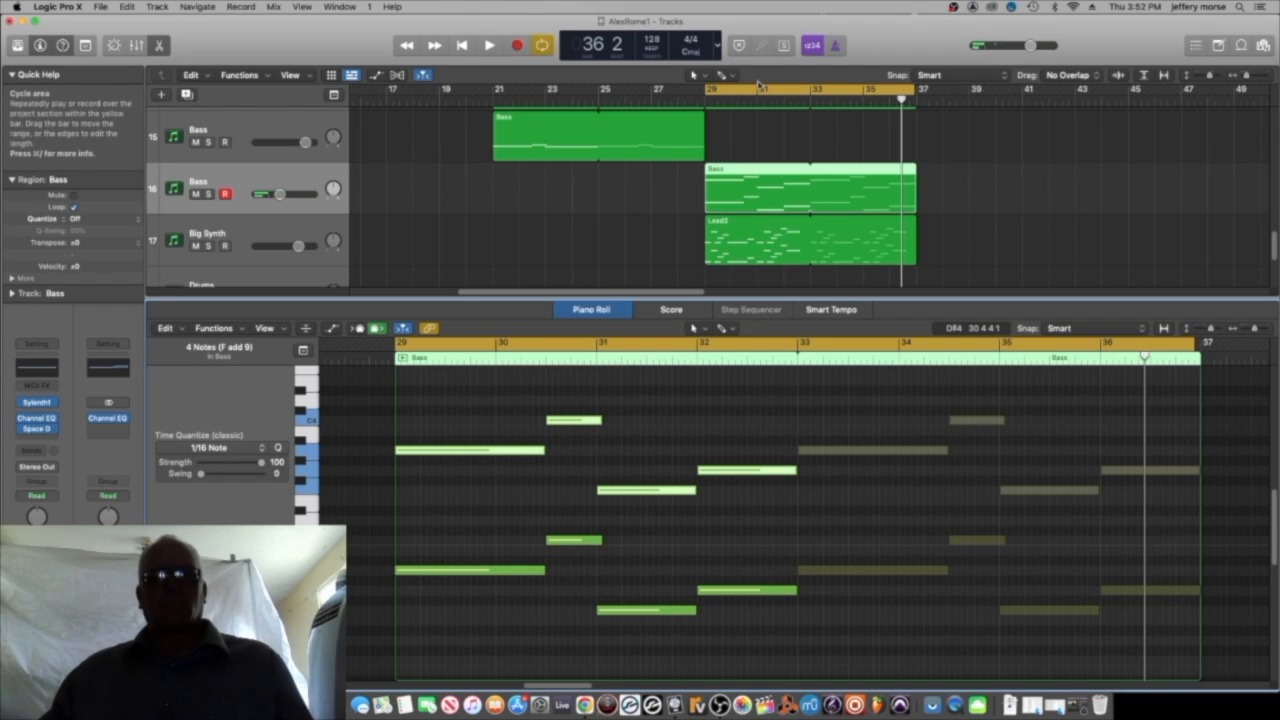
# Play back the cycled section and set the polyphony of the duplicated Bass track's Sylenth1 to 2.
pyautogui.press('space')
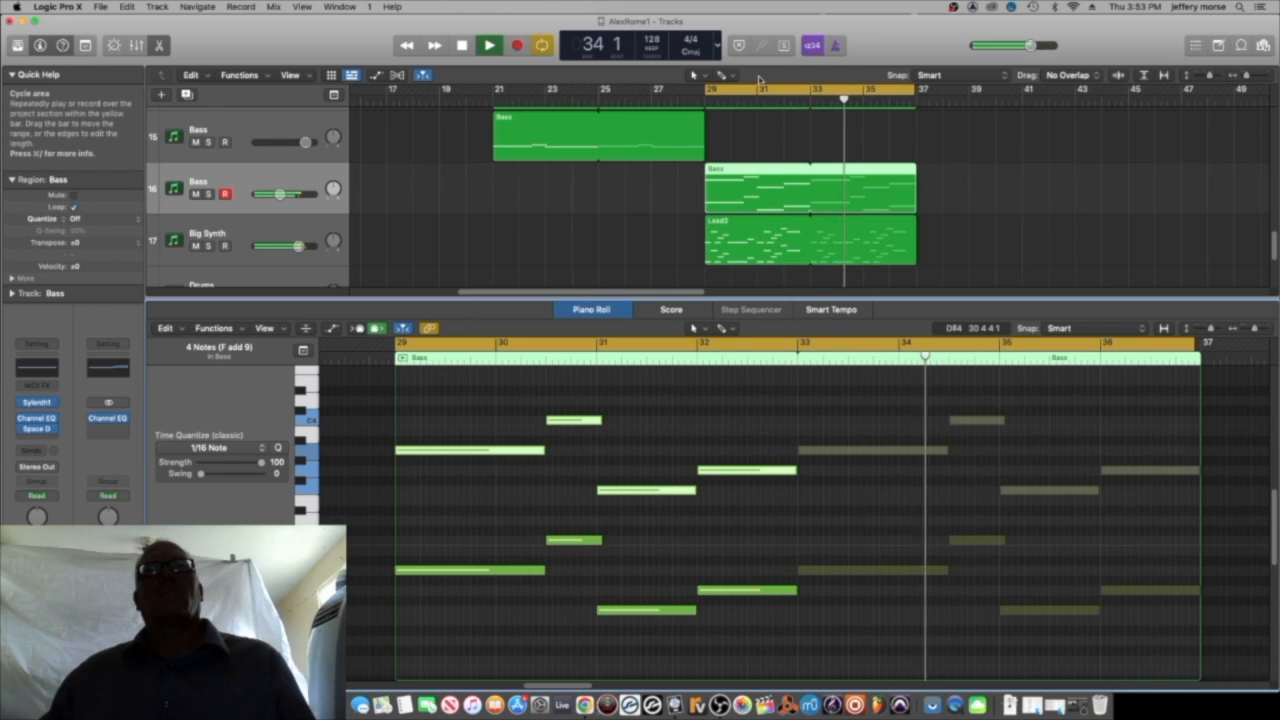
pyautogui.click(30, 401)
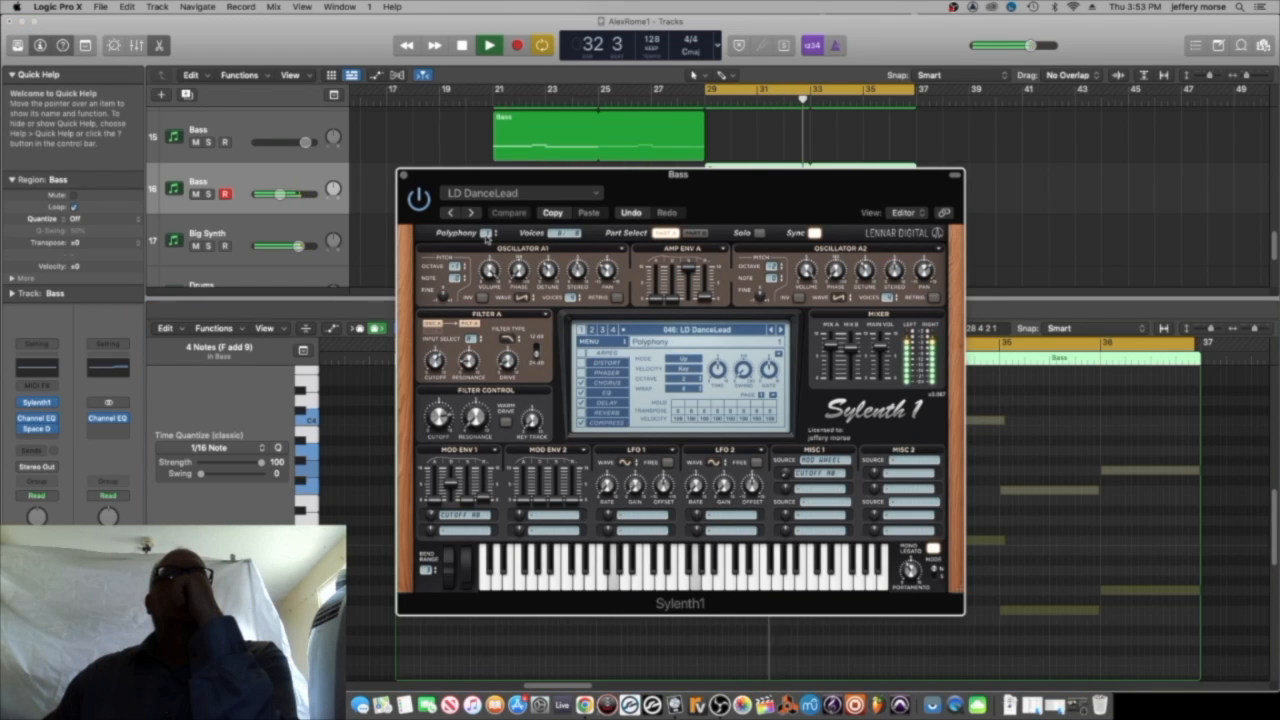
pyautogui.click(486, 233)
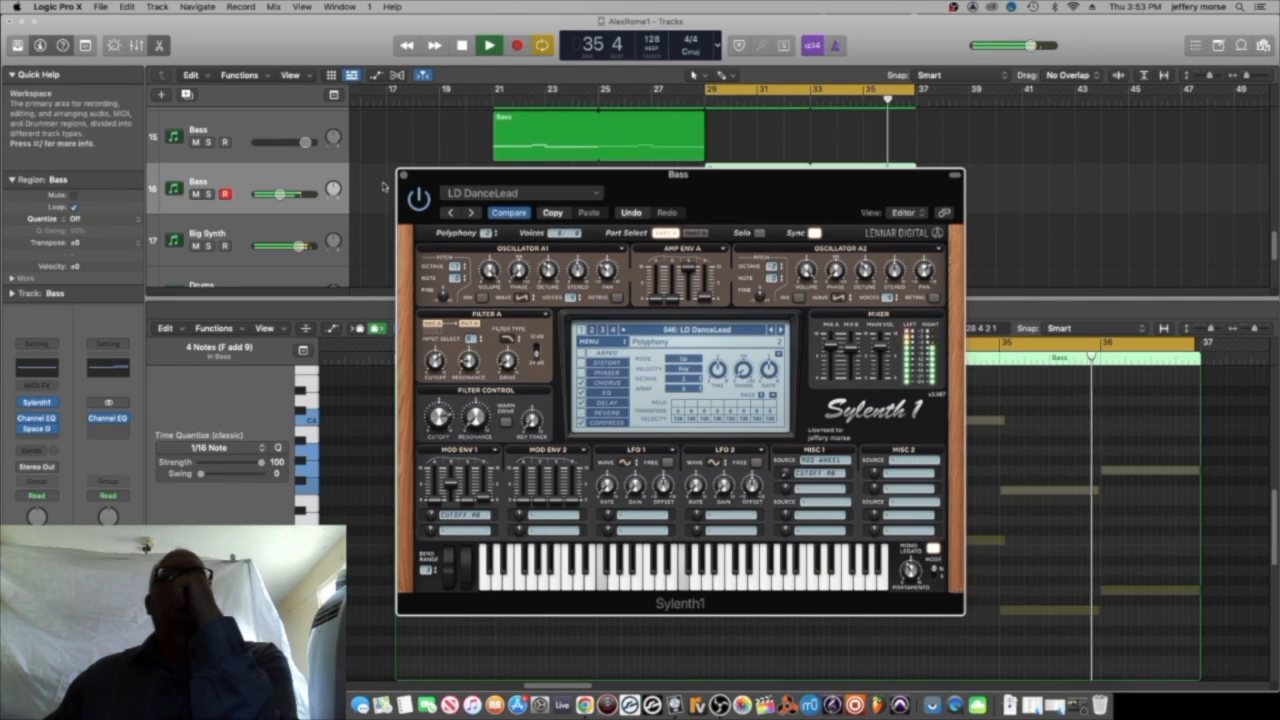
pyautogui.press('space')
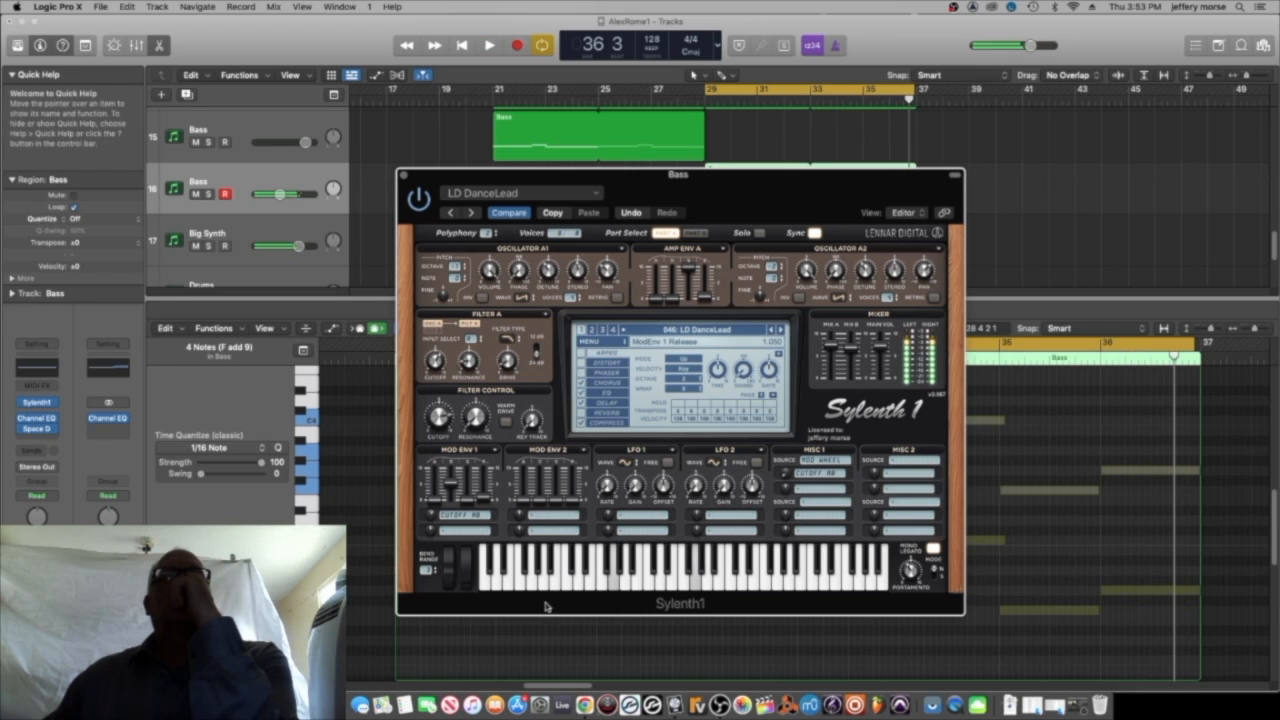
# Rewatch the tutorial's Sylenth1 settings in Chrome, return to Logic Pro X and turn off Mono Legato in the duplicated Bass patch.
pyautogui.click(585, 705)
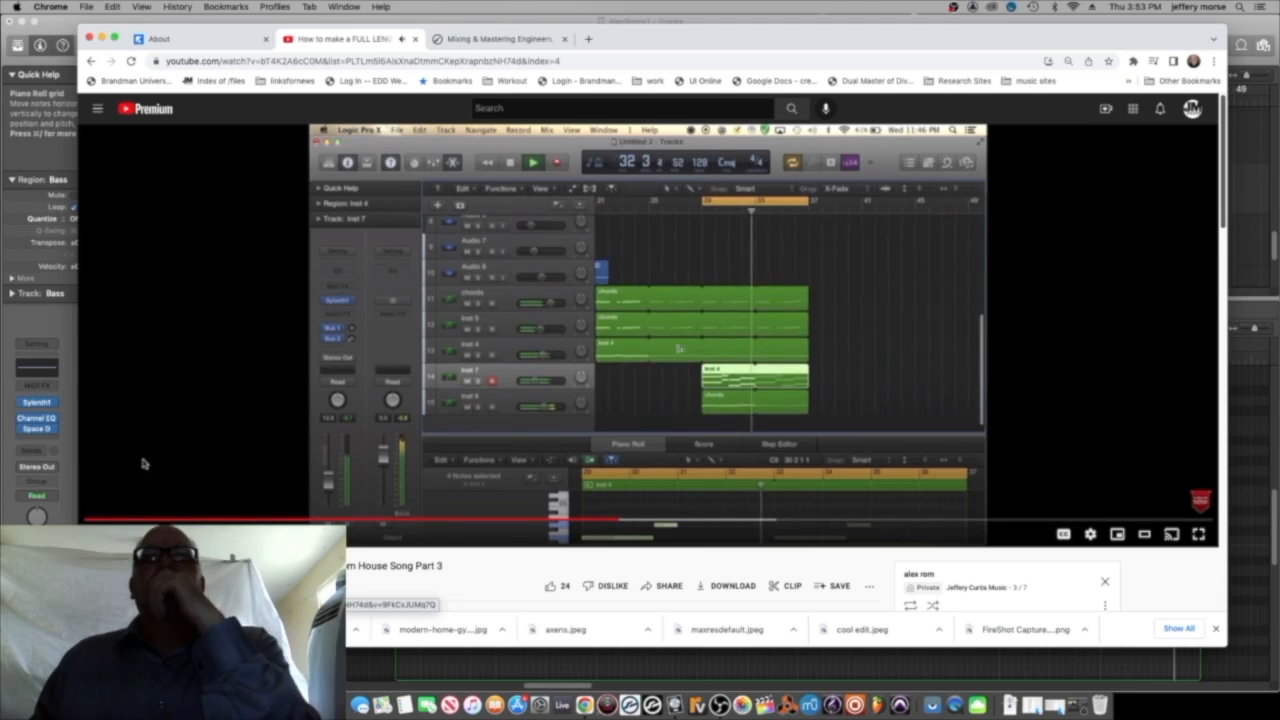
pyautogui.scroll(-4, 612, 352)
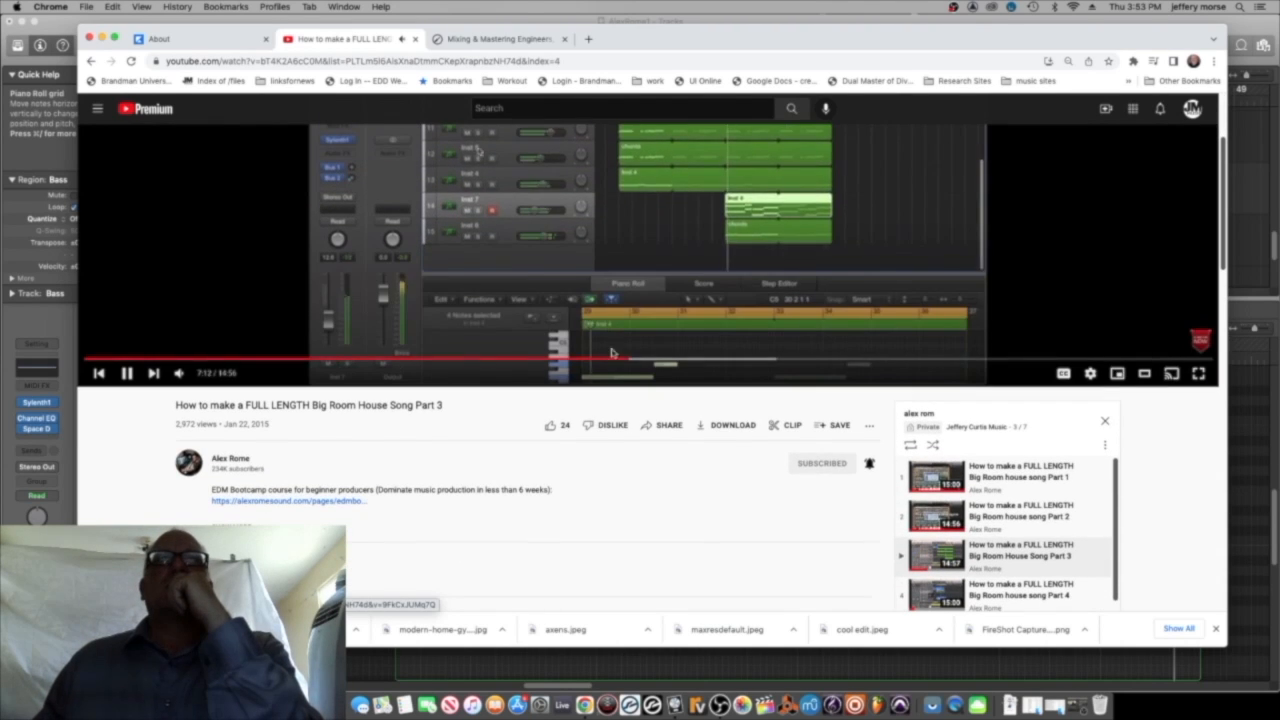
pyautogui.scroll(-1, 600, 310)
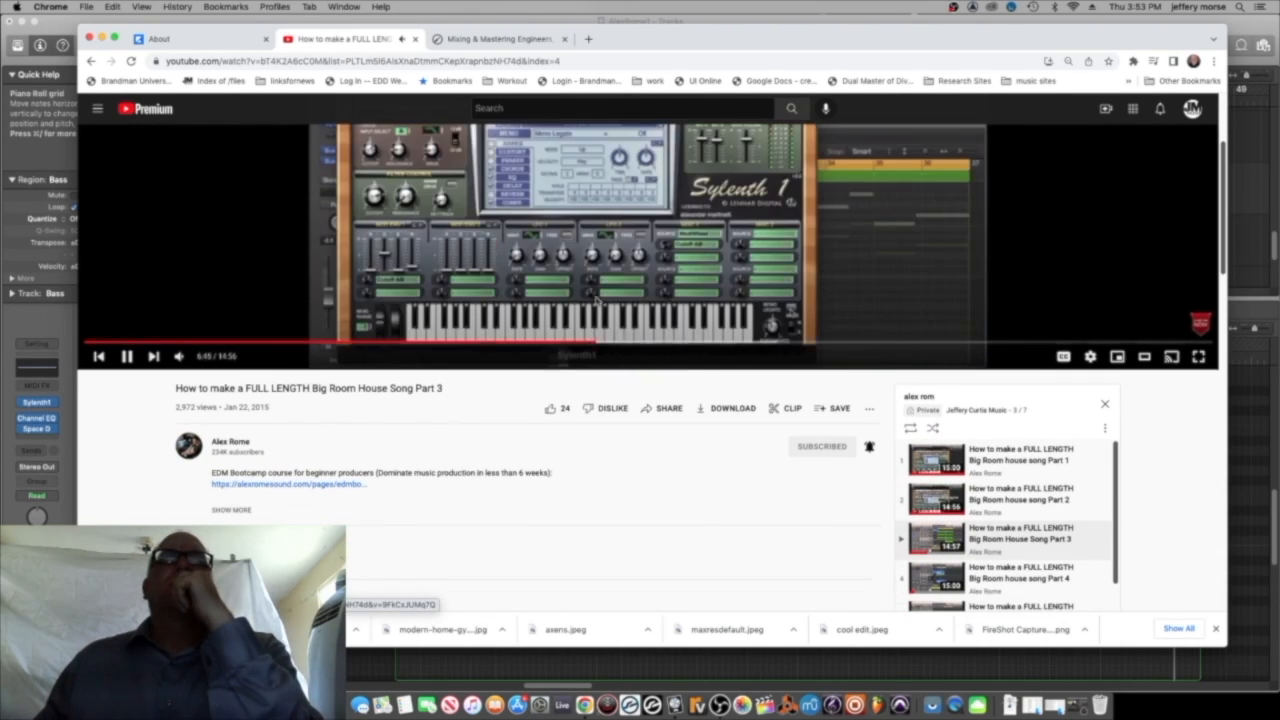
pyautogui.scroll(4, 597, 301)
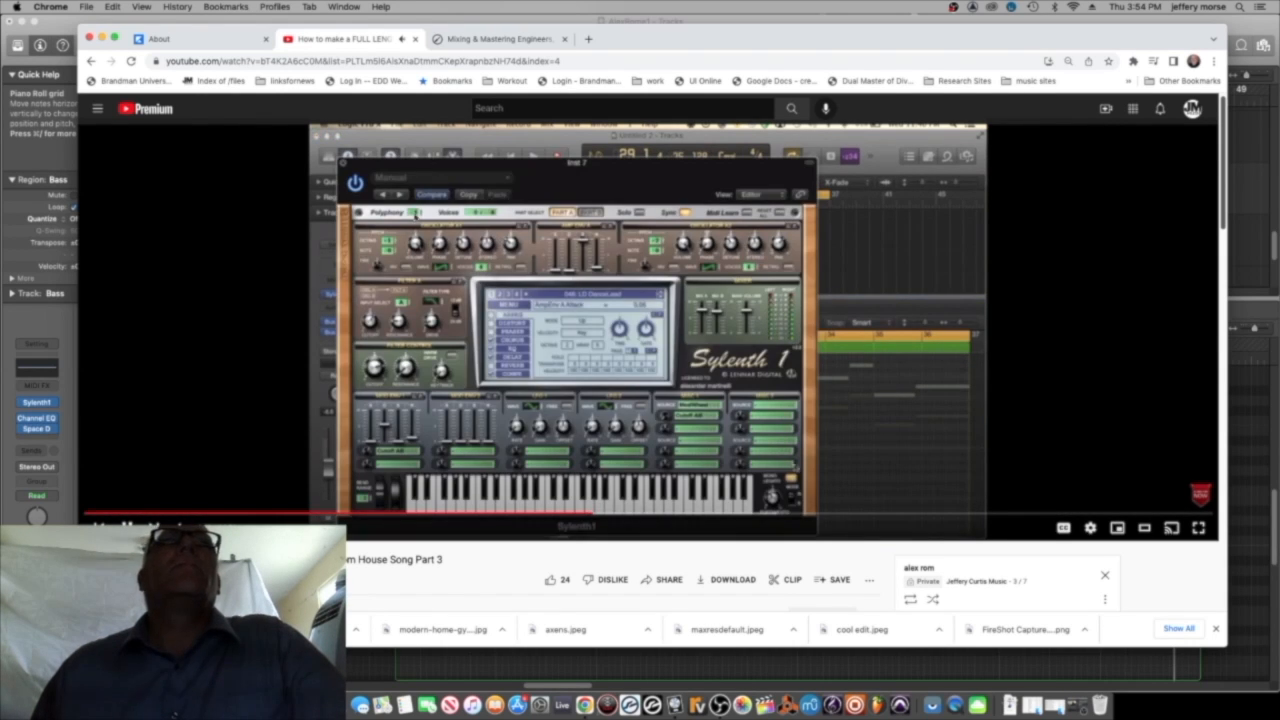
pyautogui.click(680, 706)
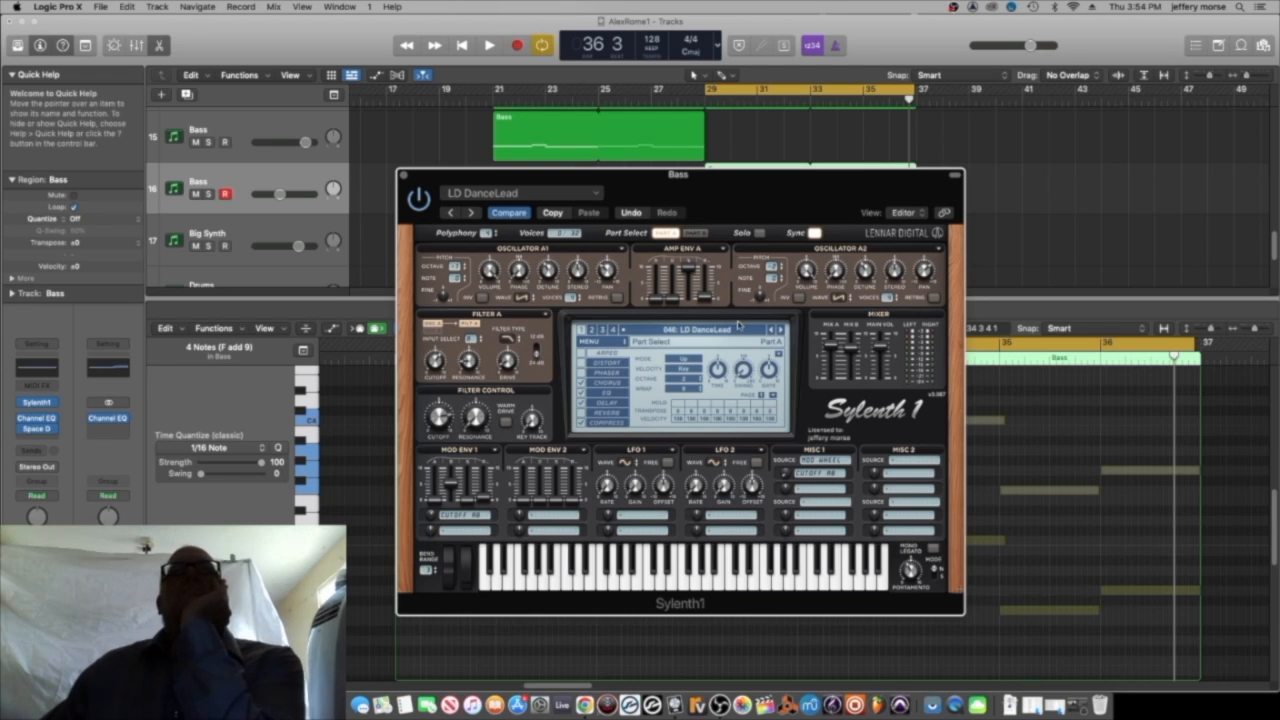
pyautogui.click(404, 176)
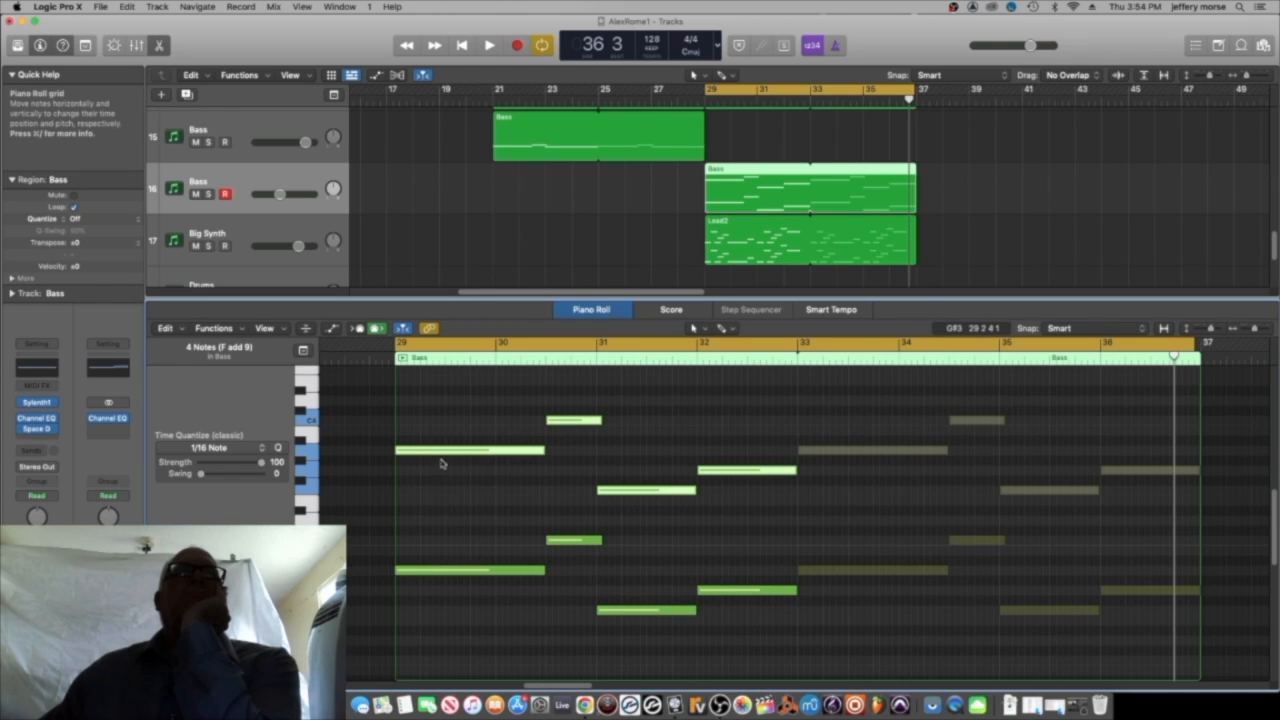
# Lower the four upper copied notes by five semitones so they start on E3, and play back the result.
pyautogui.moveTo(432, 452); pyautogui.dragTo(432, 498)
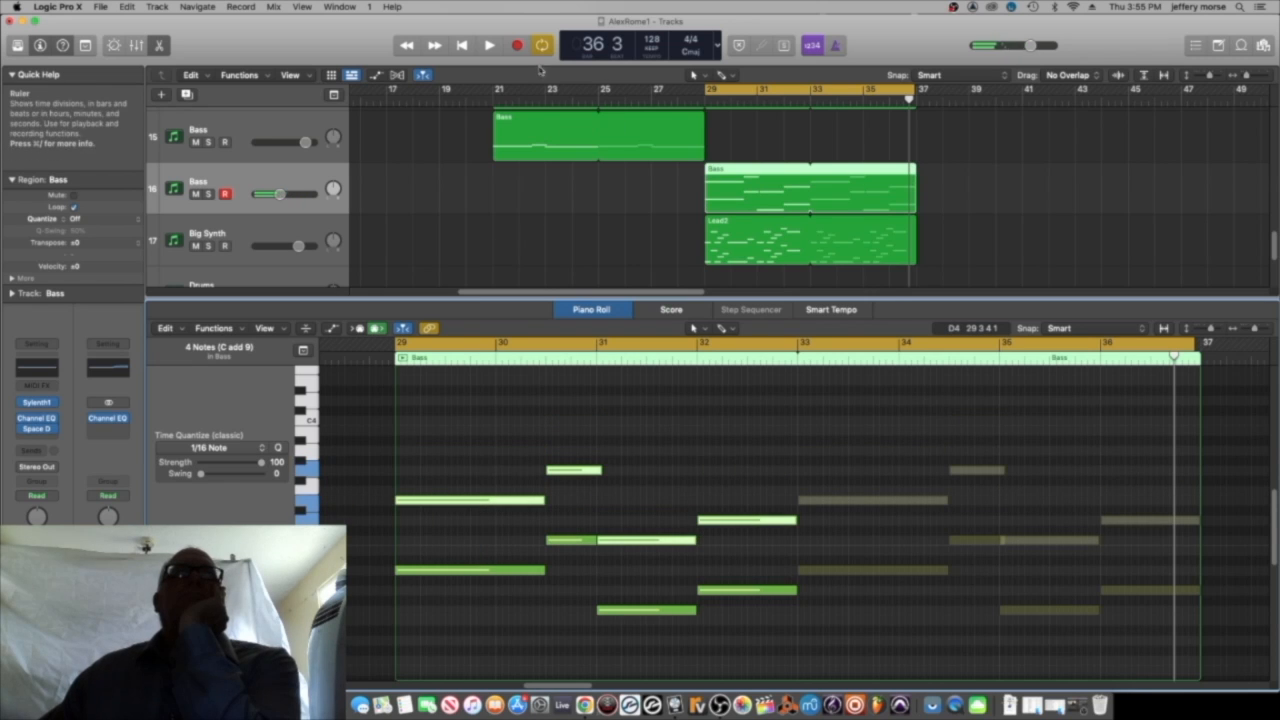
pyautogui.press('space')
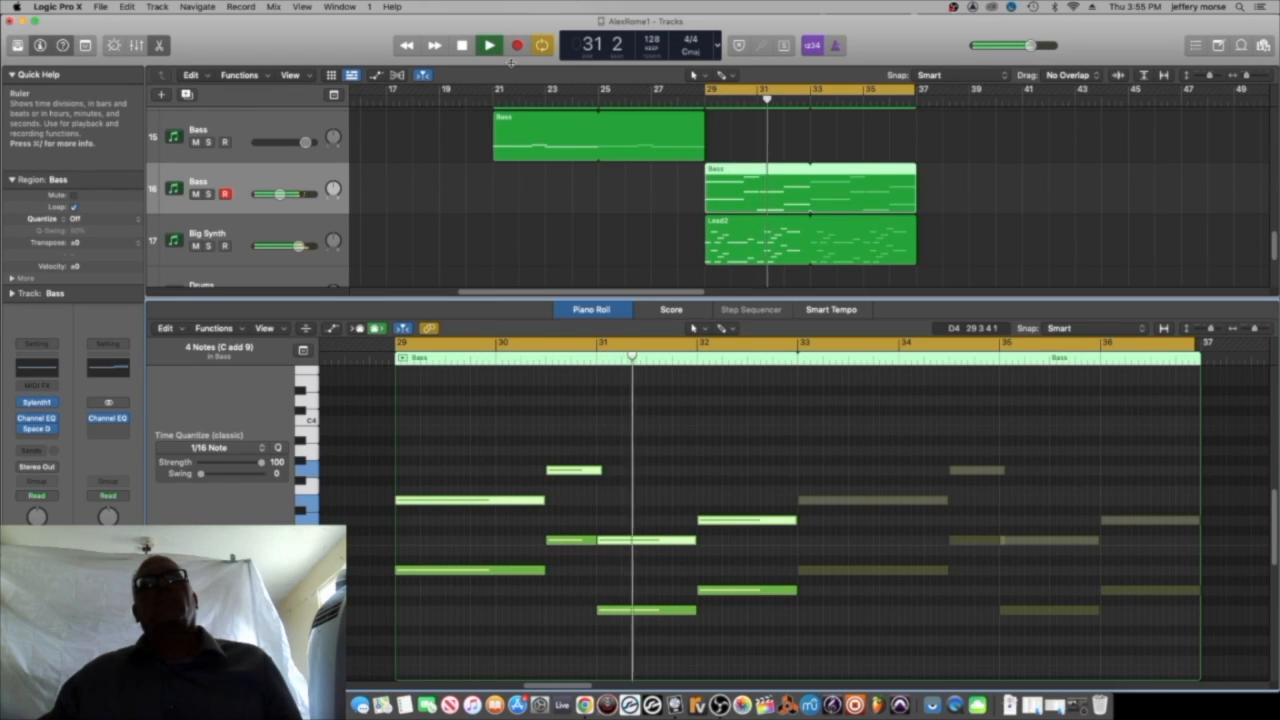
pyautogui.press('space')
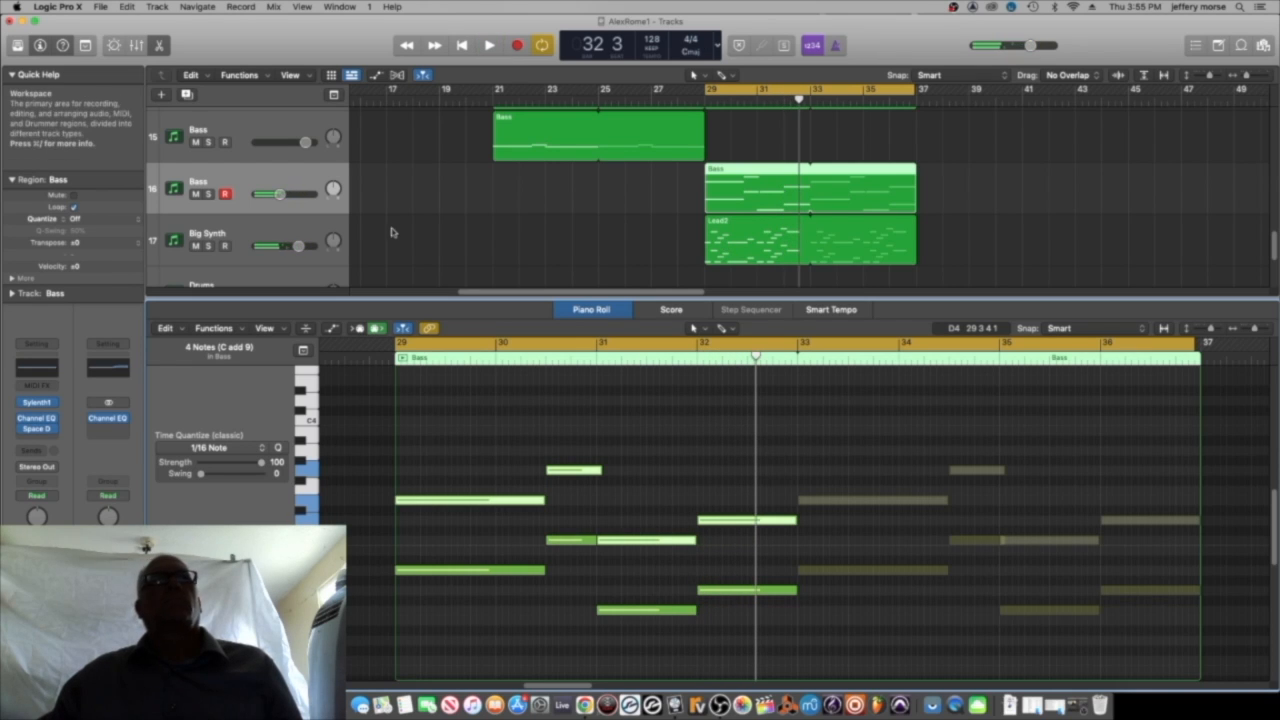
# Lower the Big Synth volume and slightly raise the synth lead 1 level while auditioning that lead in solo.
pyautogui.click(299, 222)
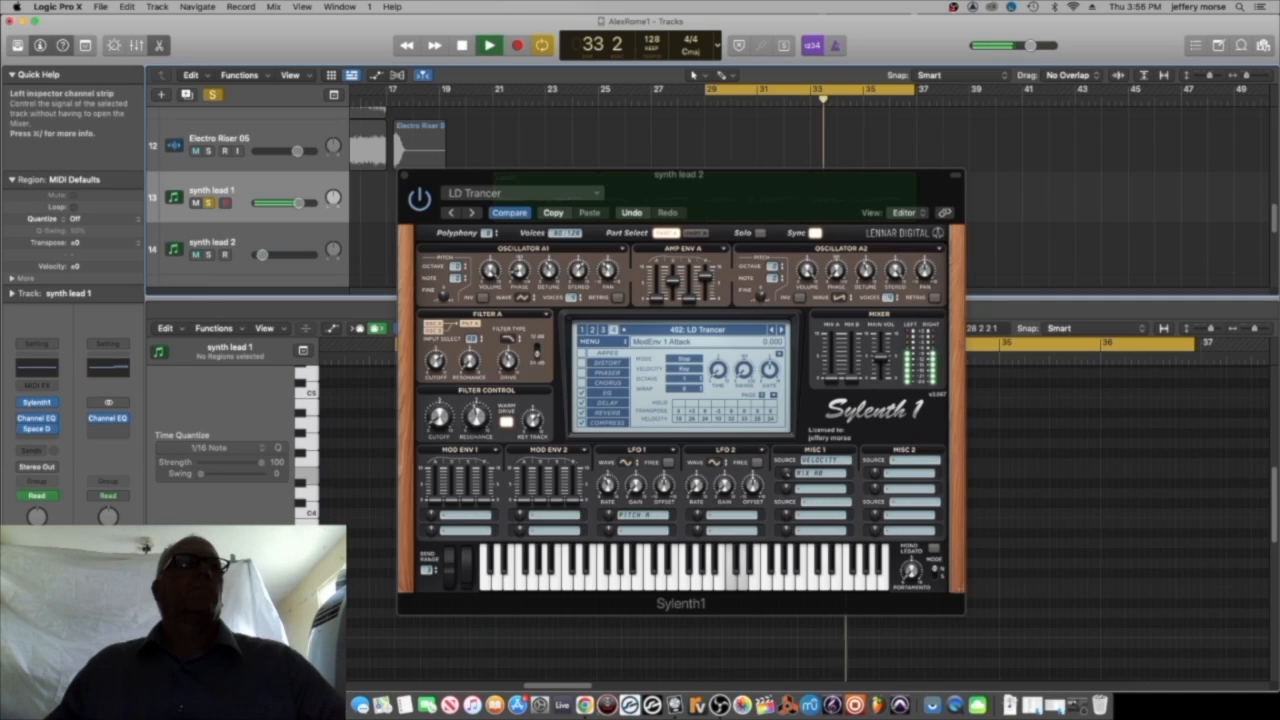
pyautogui.moveTo(37, 586); pyautogui.dragTo(37, 581)
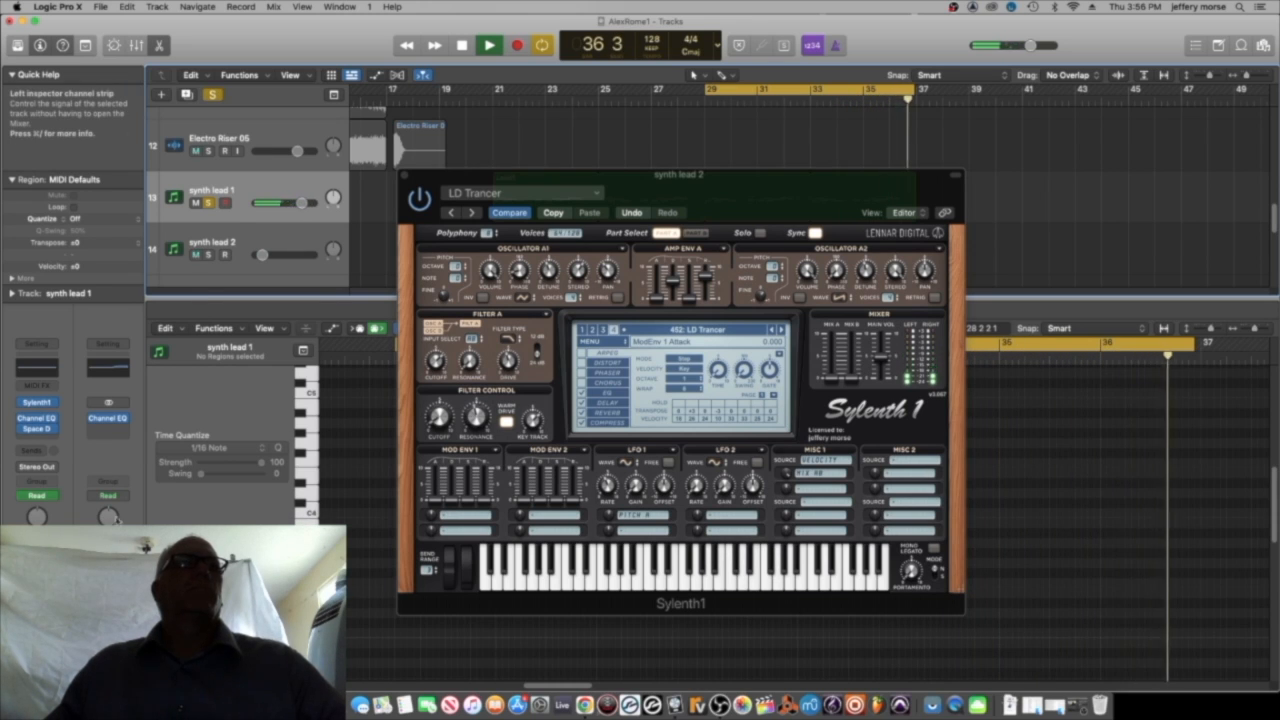
pyautogui.click(405, 176)
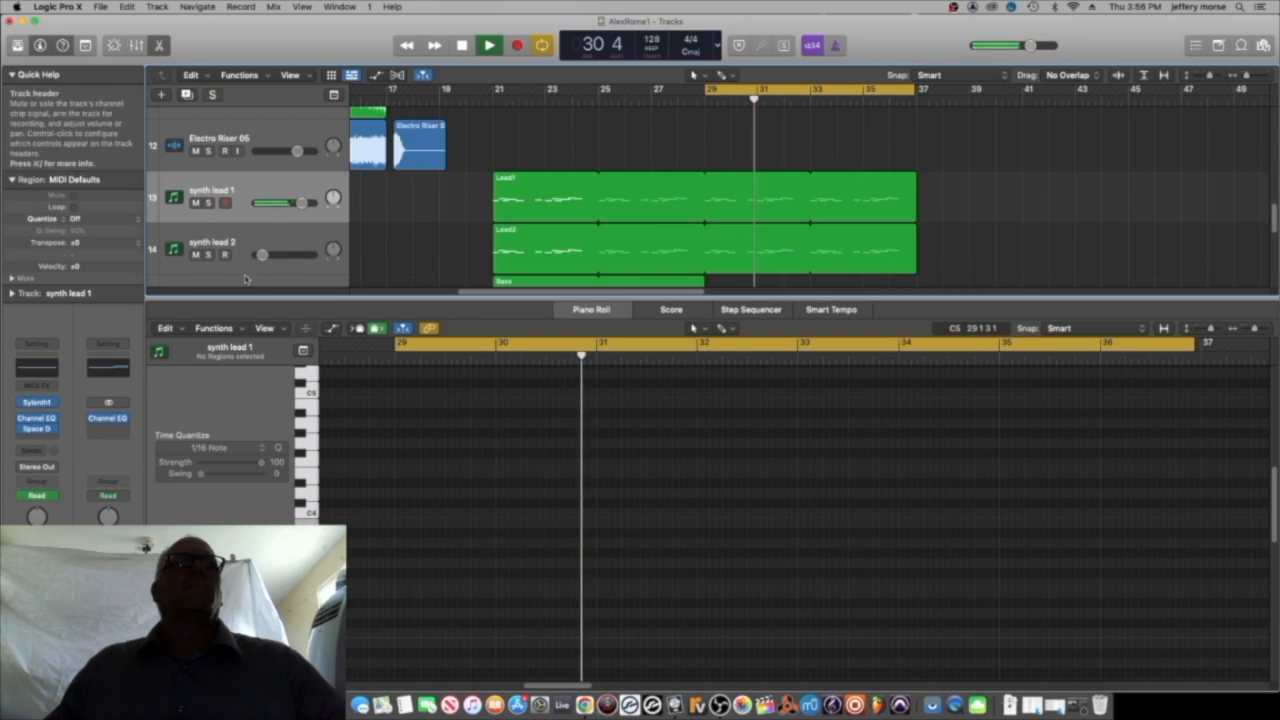
pyautogui.scroll(-3, 762, 207)
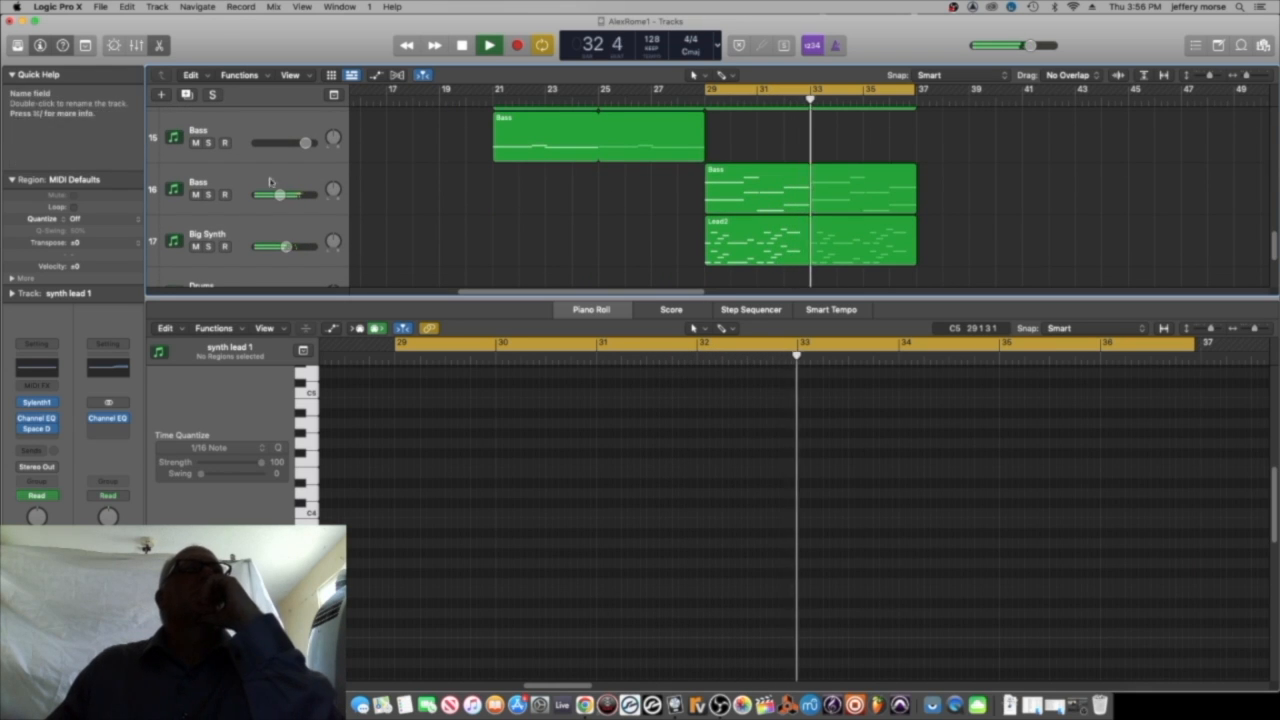
pyautogui.scroll(-3, 300, 170)
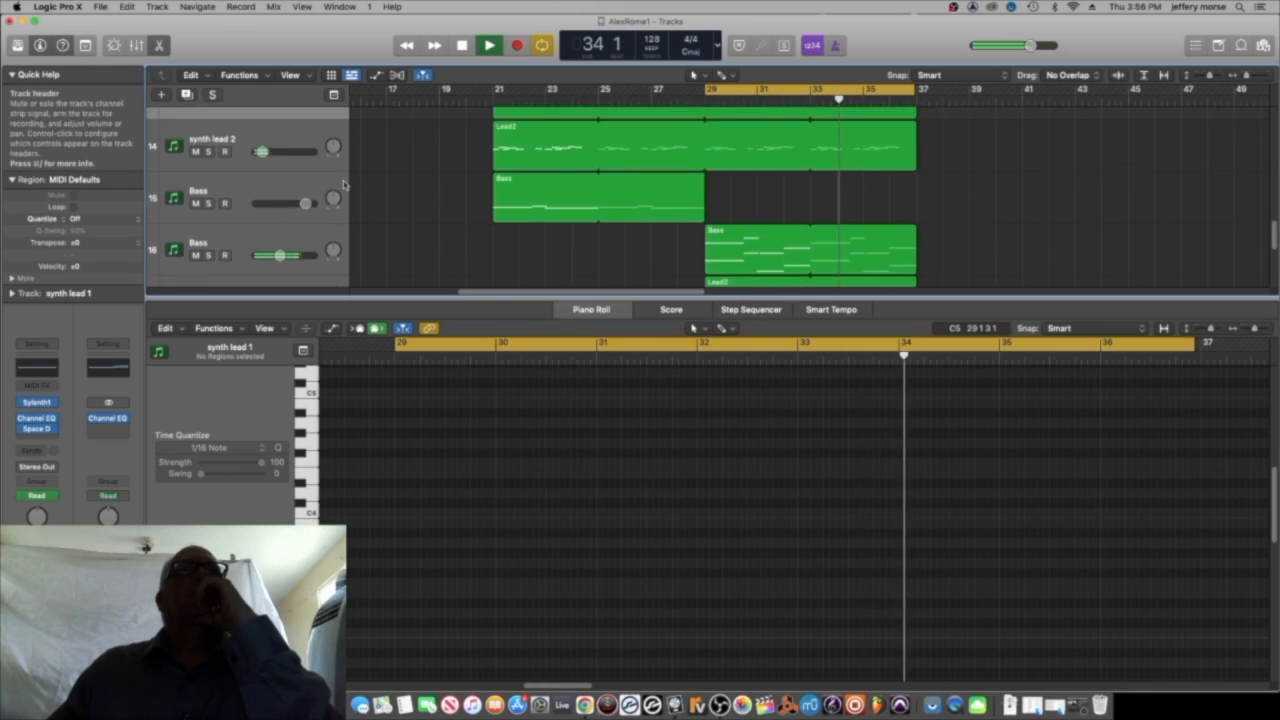
# Copy the eight Chords regions from bars 21–28 to start at bar 29 and slightly raise the Chords track's volume.
pyautogui.click(283, 153)
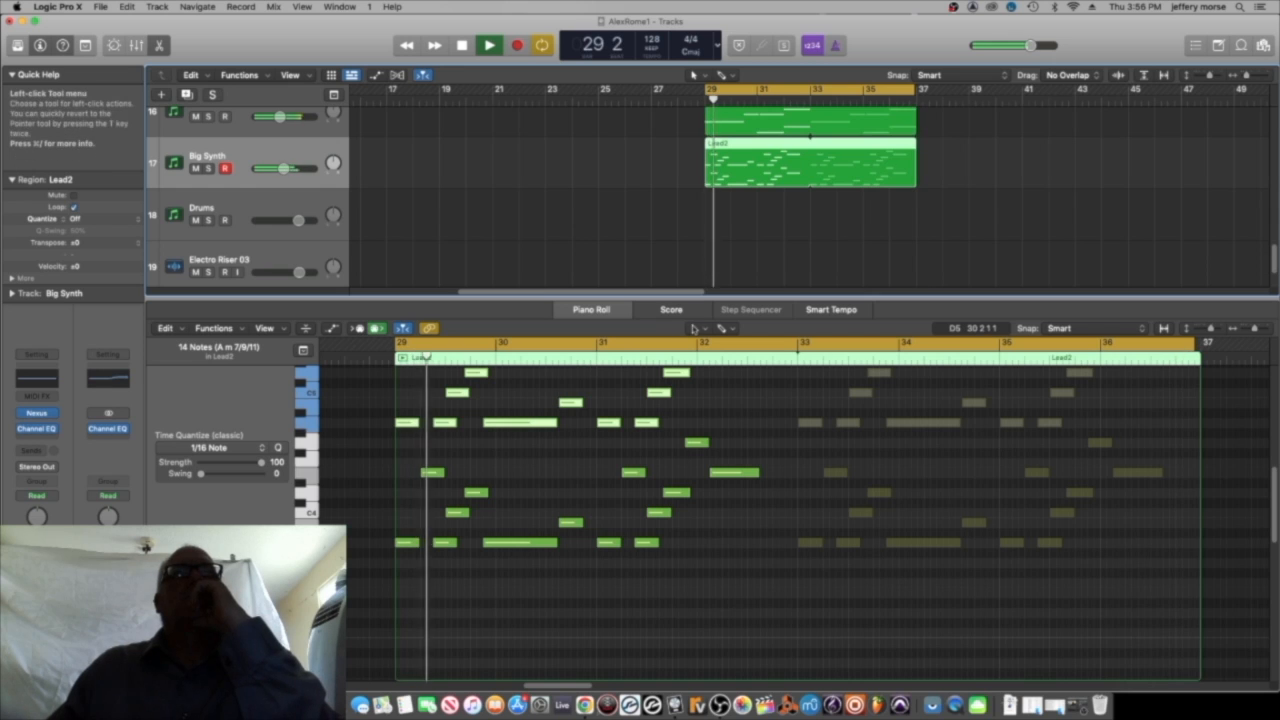
pyautogui.scroll(5, 1023, 225)
pyautogui.scroll(6, 1023, 225)
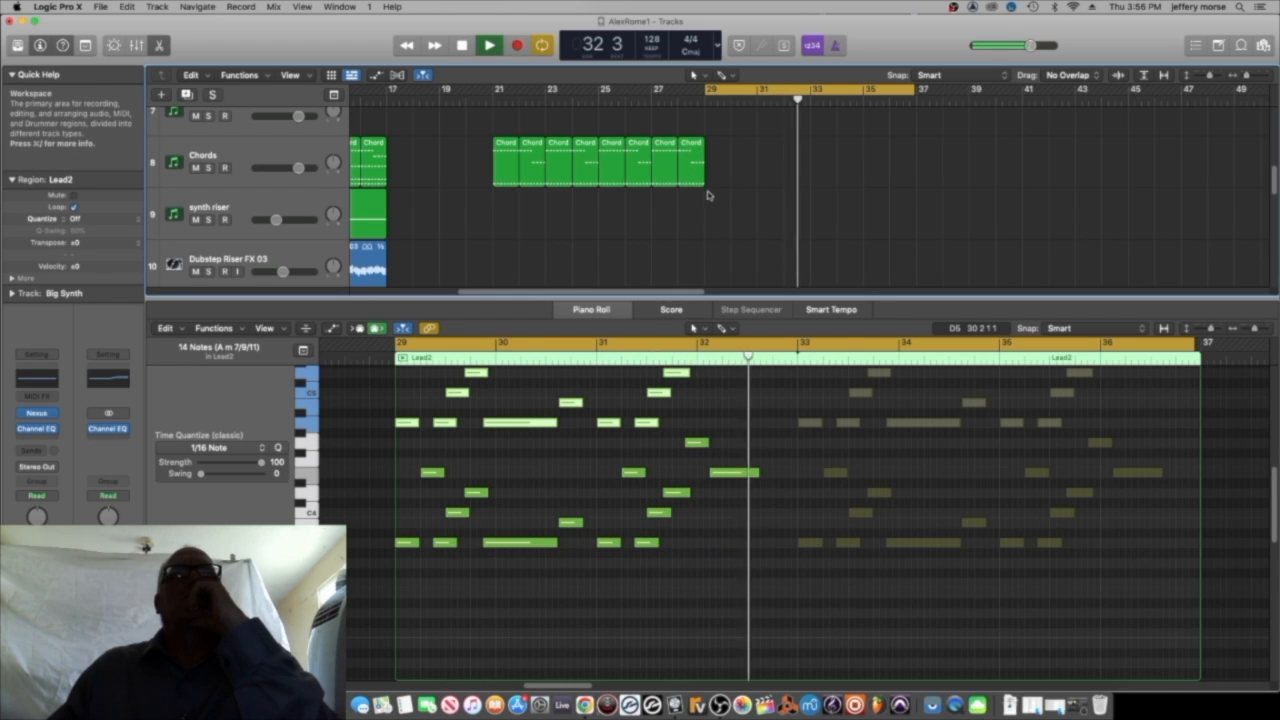
pyautogui.moveTo(735, 218); pyautogui.dragTo(530, 142)
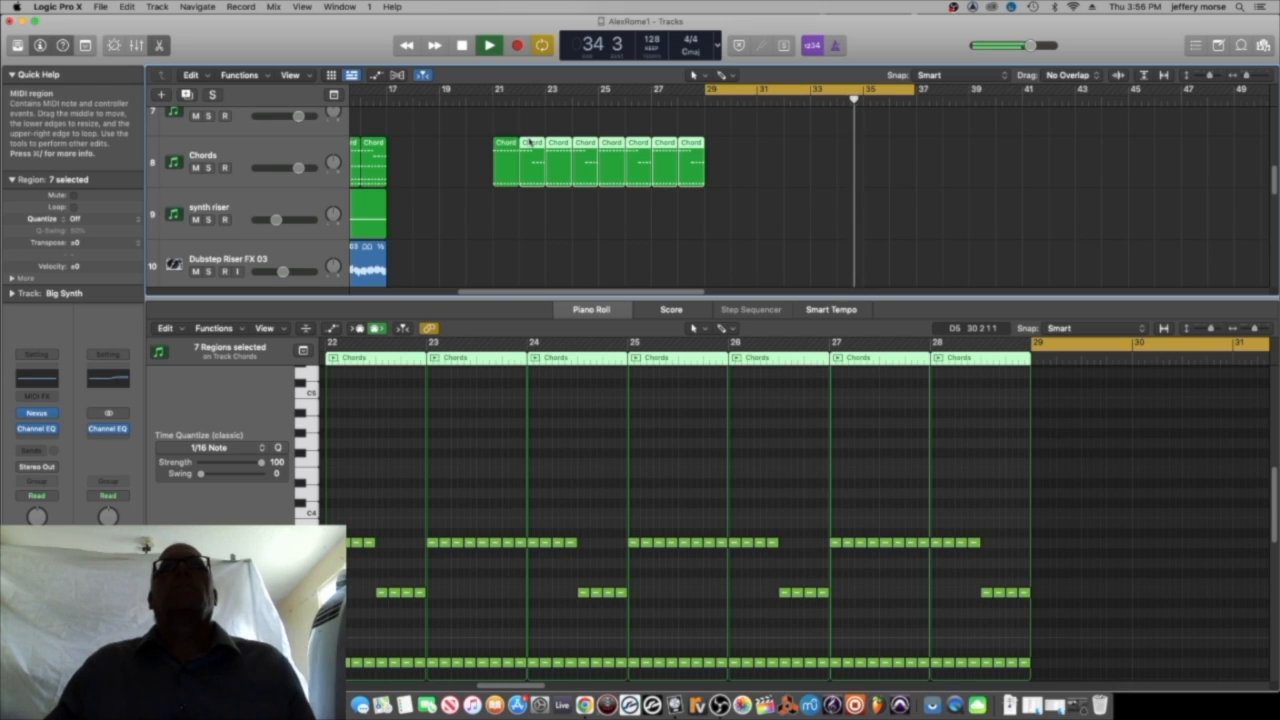
pyautogui.moveTo(755, 229); pyautogui.dragTo(766, 160)
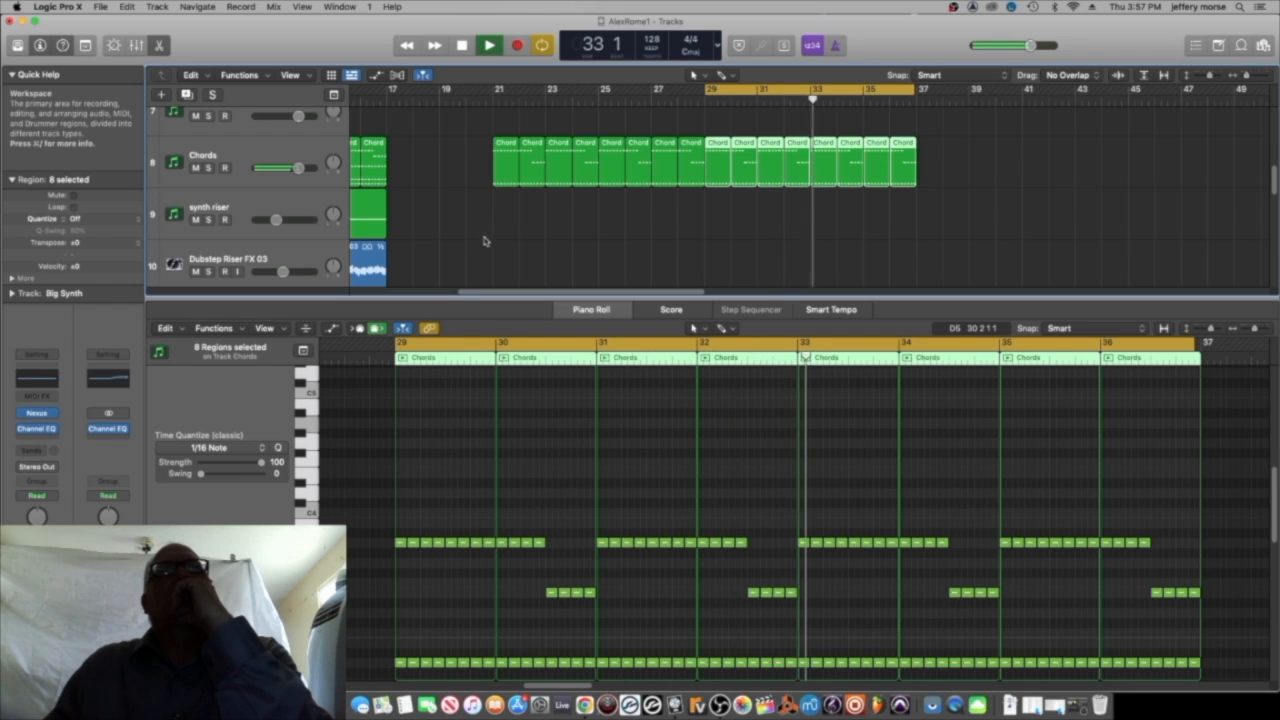
pyautogui.moveTo(300, 168); pyautogui.dragTo(310, 170)
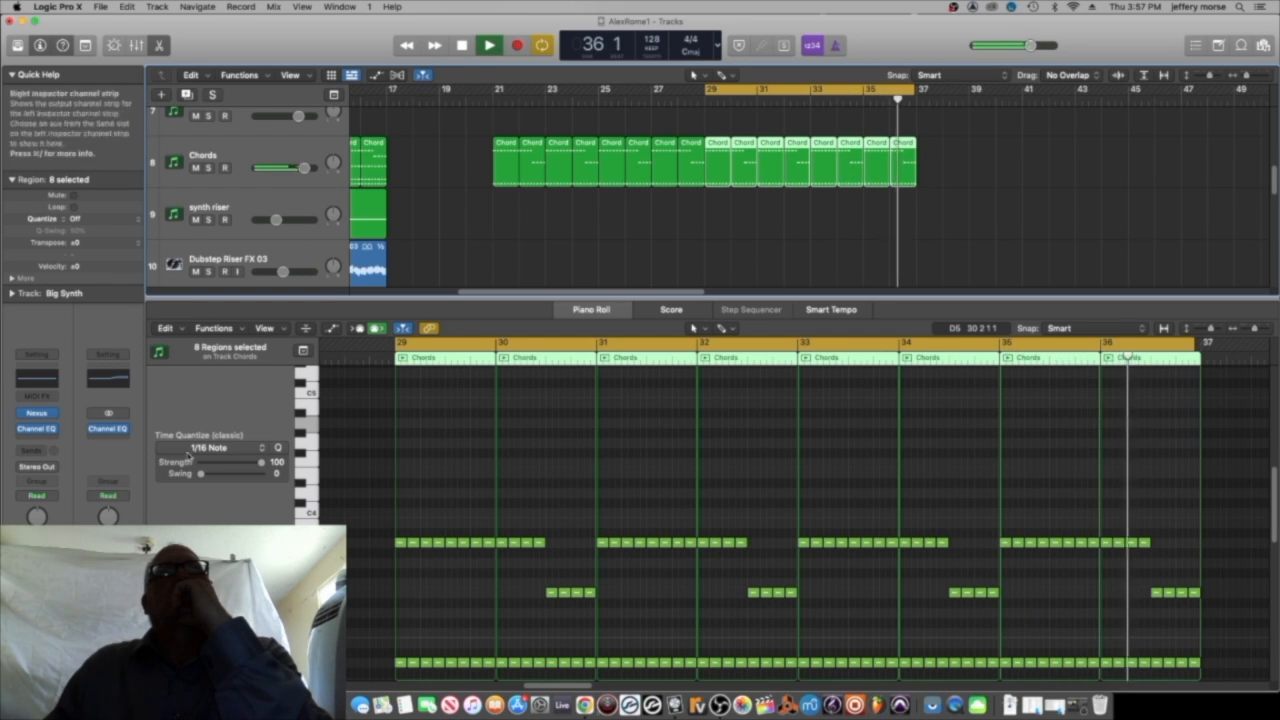
pyautogui.click(462, 46)
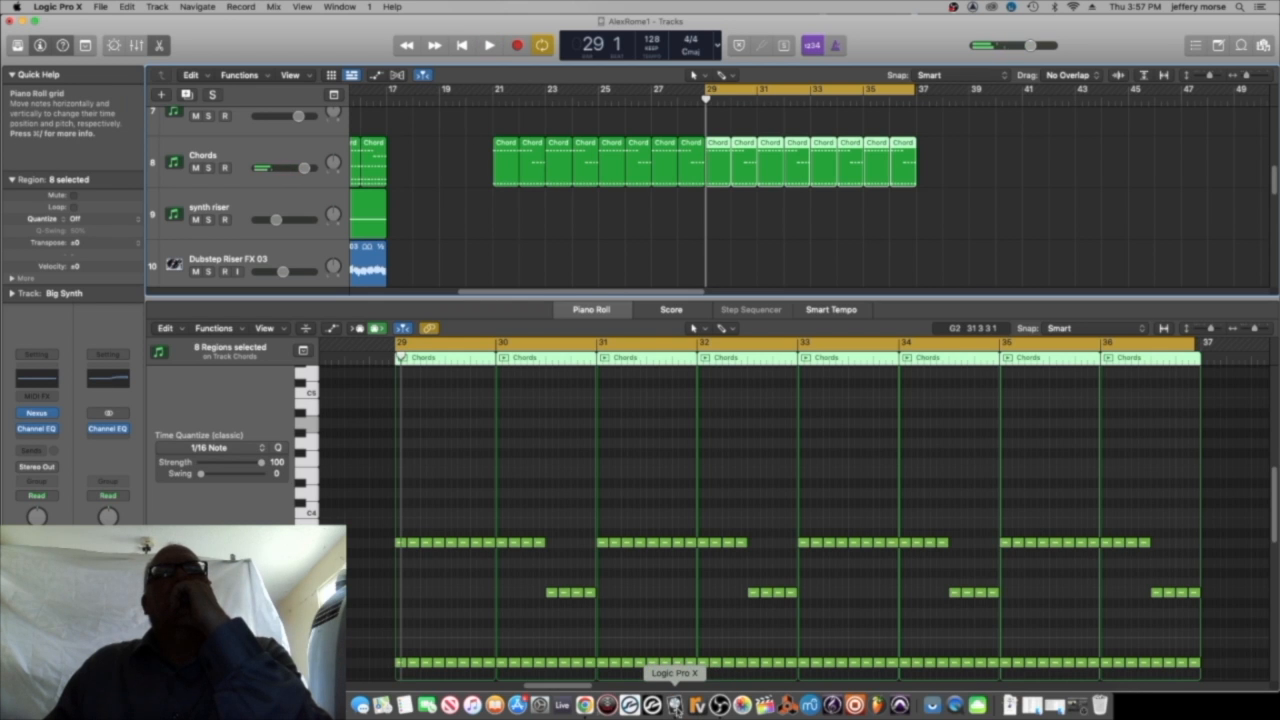
# Check the tutorial in Chrome, return to Logic Pro X and audition the duplicated Bass track in solo.
pyautogui.click(585, 706)
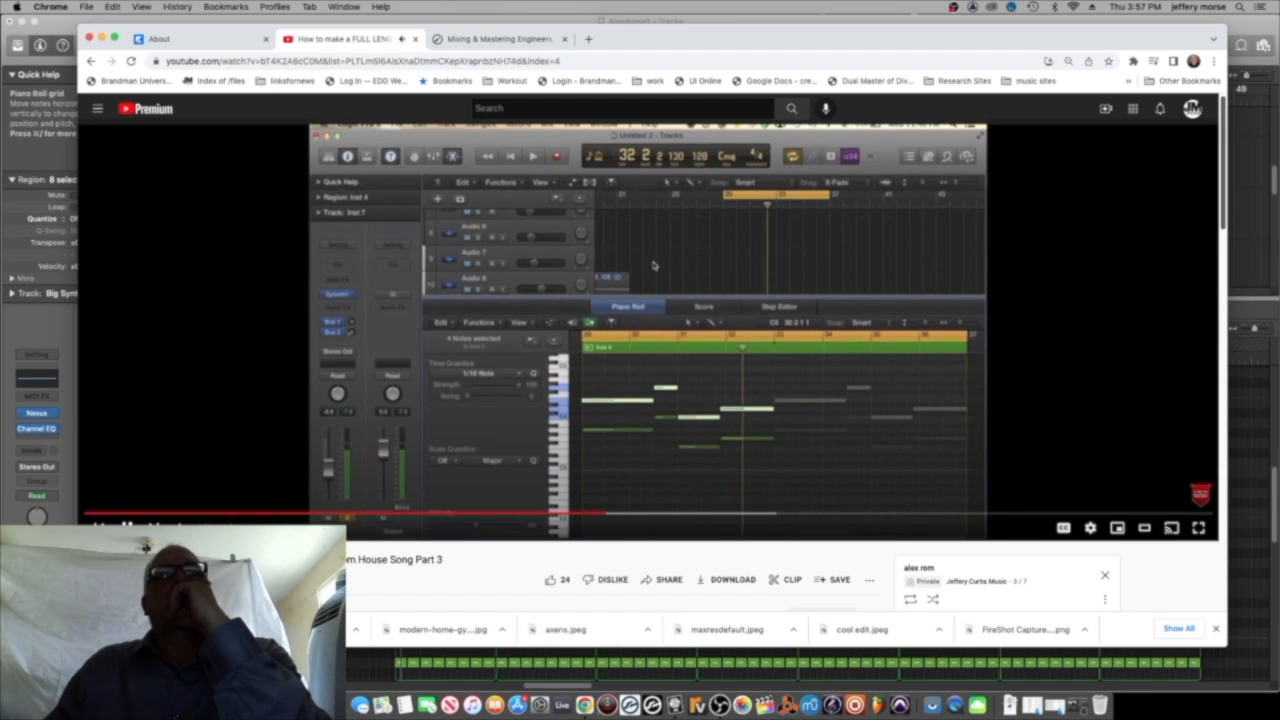
pyautogui.click(101, 37)
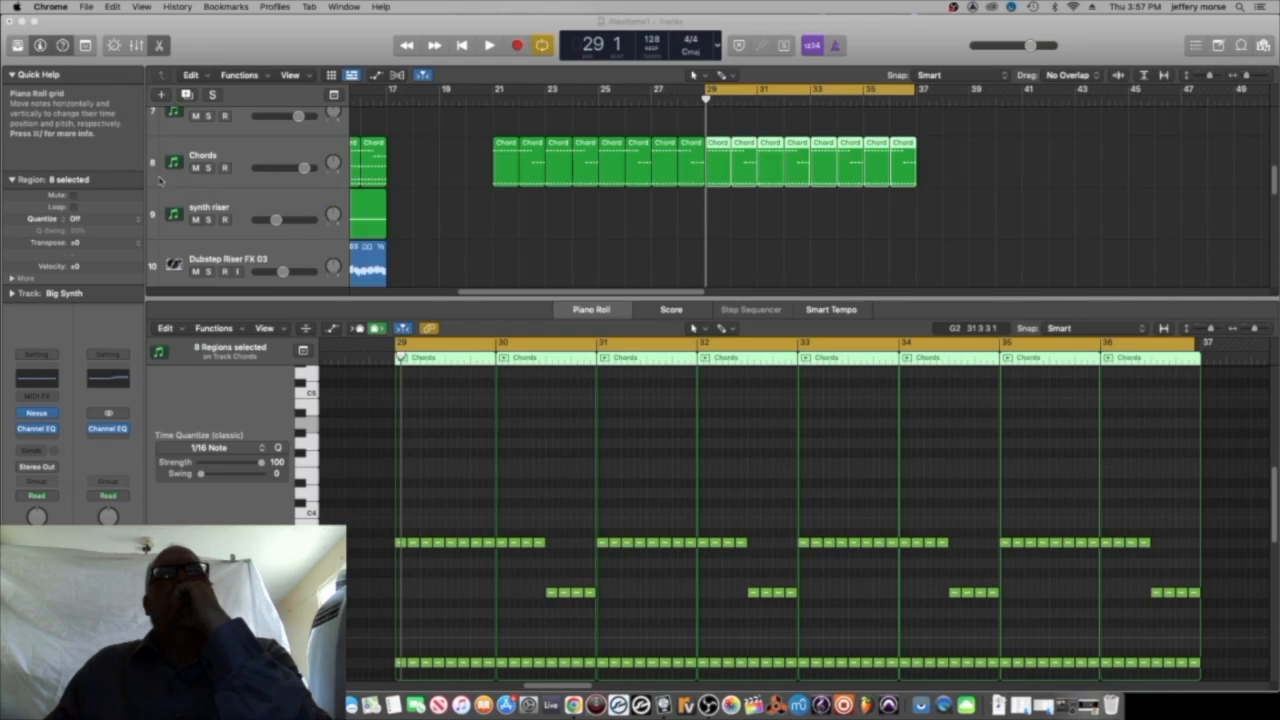
pyautogui.scroll(-8, 308, 191)
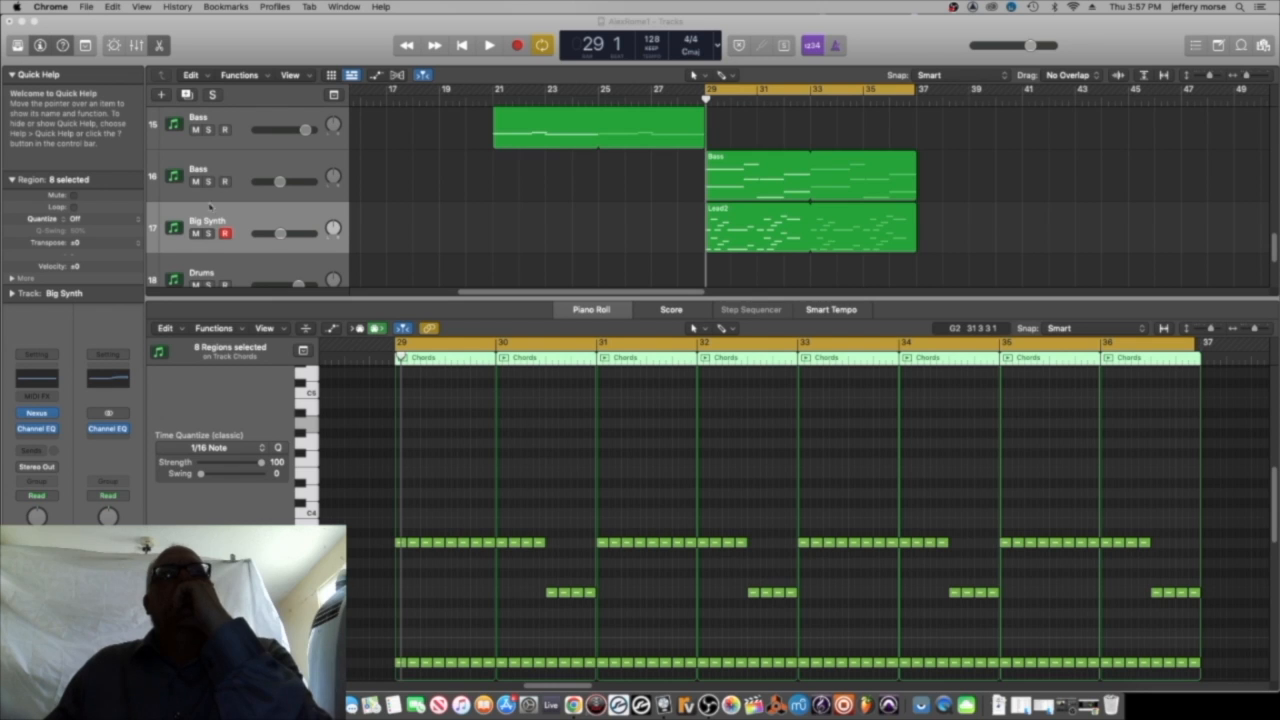
pyautogui.click(208, 181)
pyautogui.press('space')
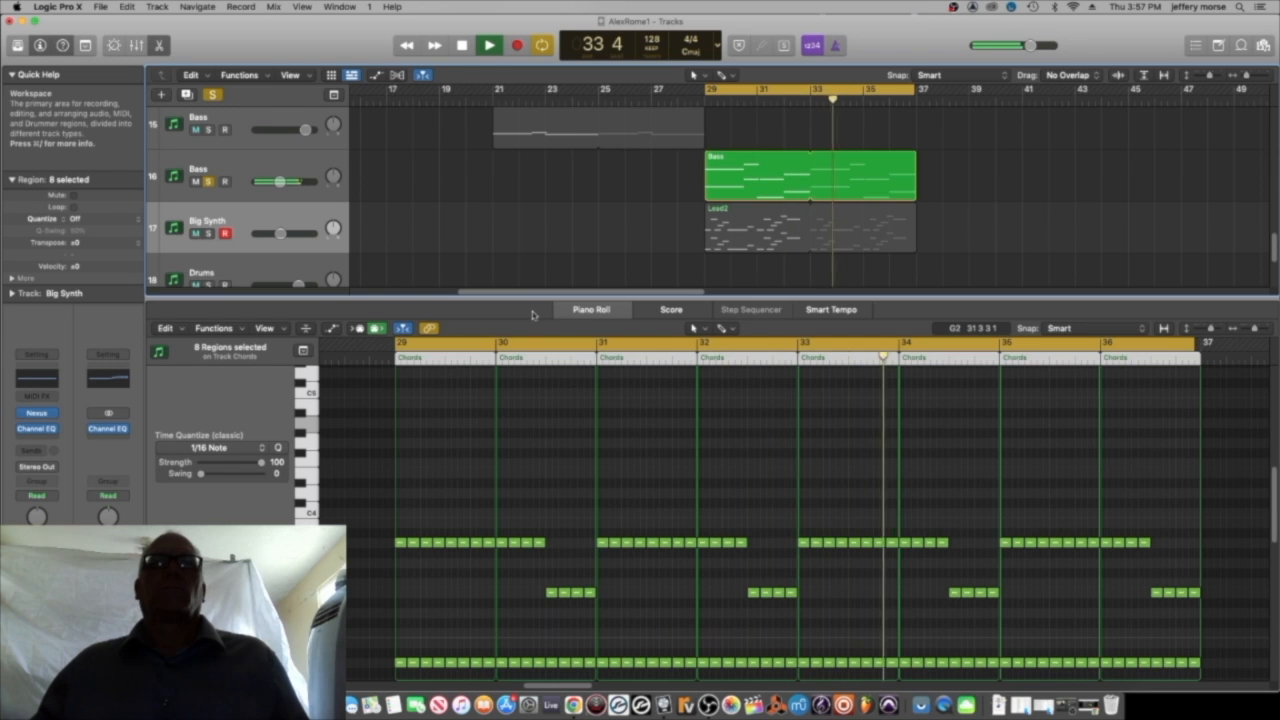
pyautogui.press('space')
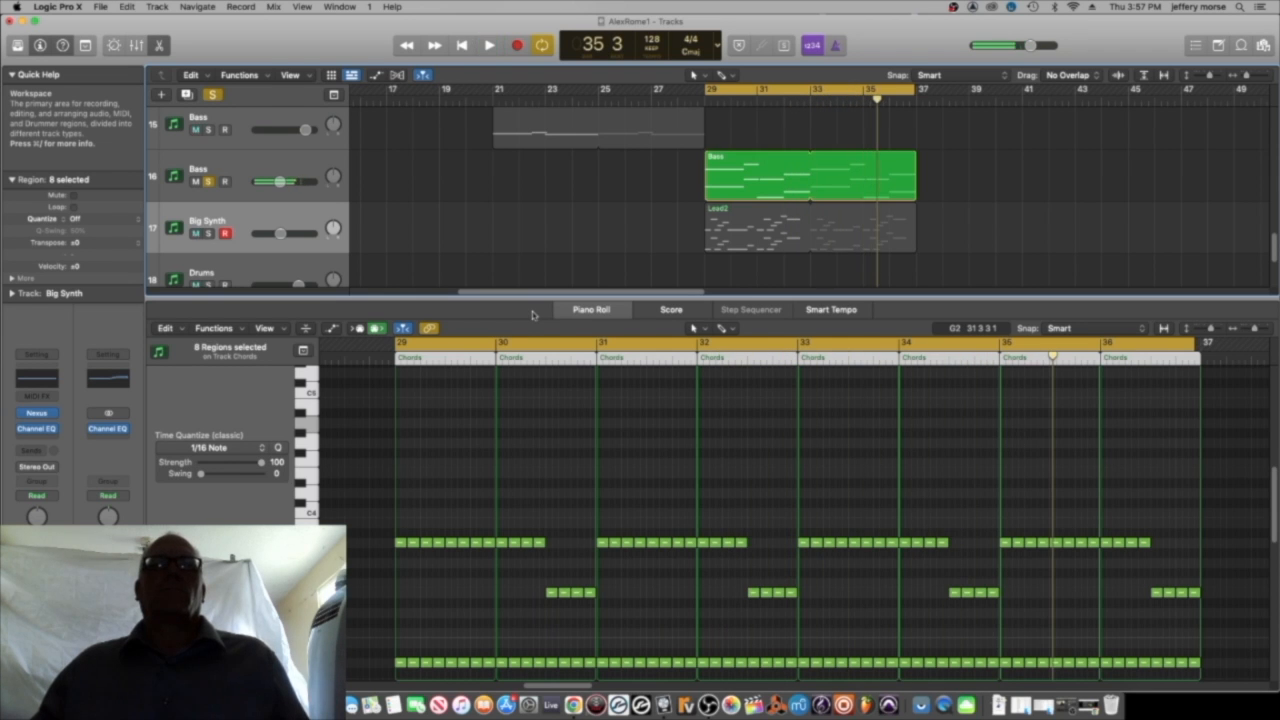
pyautogui.click(574, 706)
pyautogui.click(668, 695)
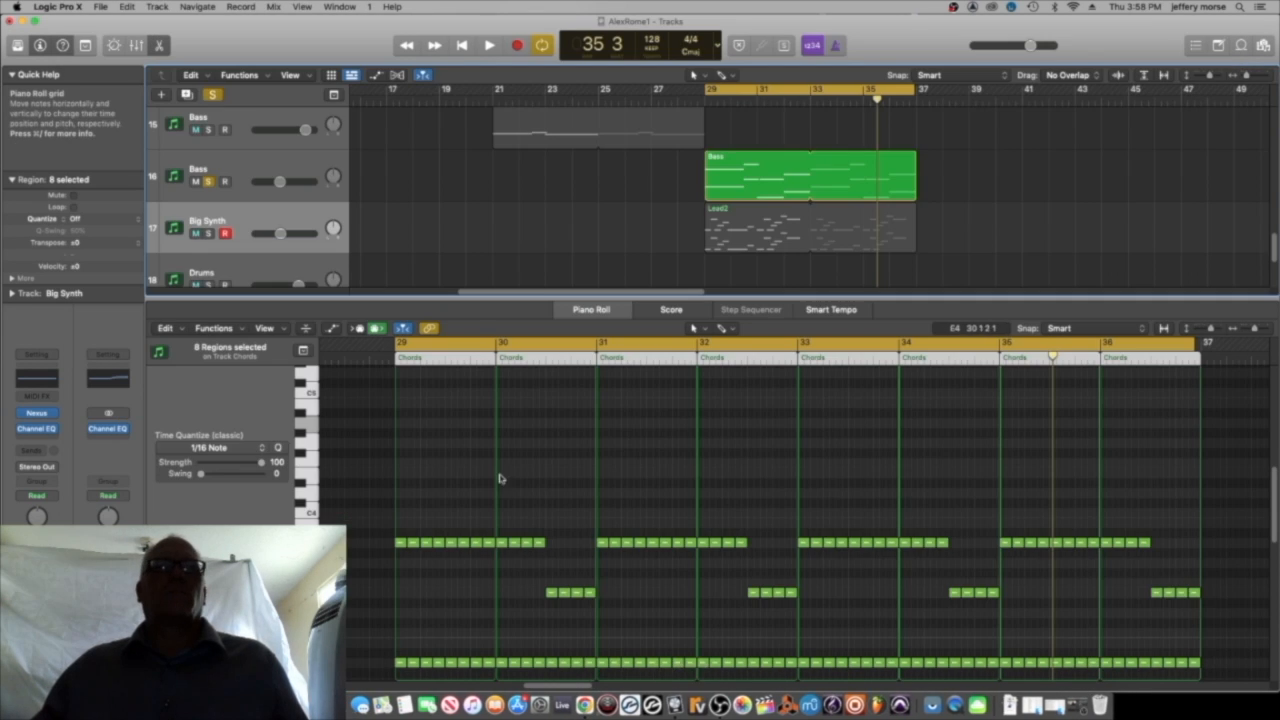
# Raise all eight notes of the duplicated Bass region by one octave and play back the result.
pyautogui.scroll(-5, 500, 478)
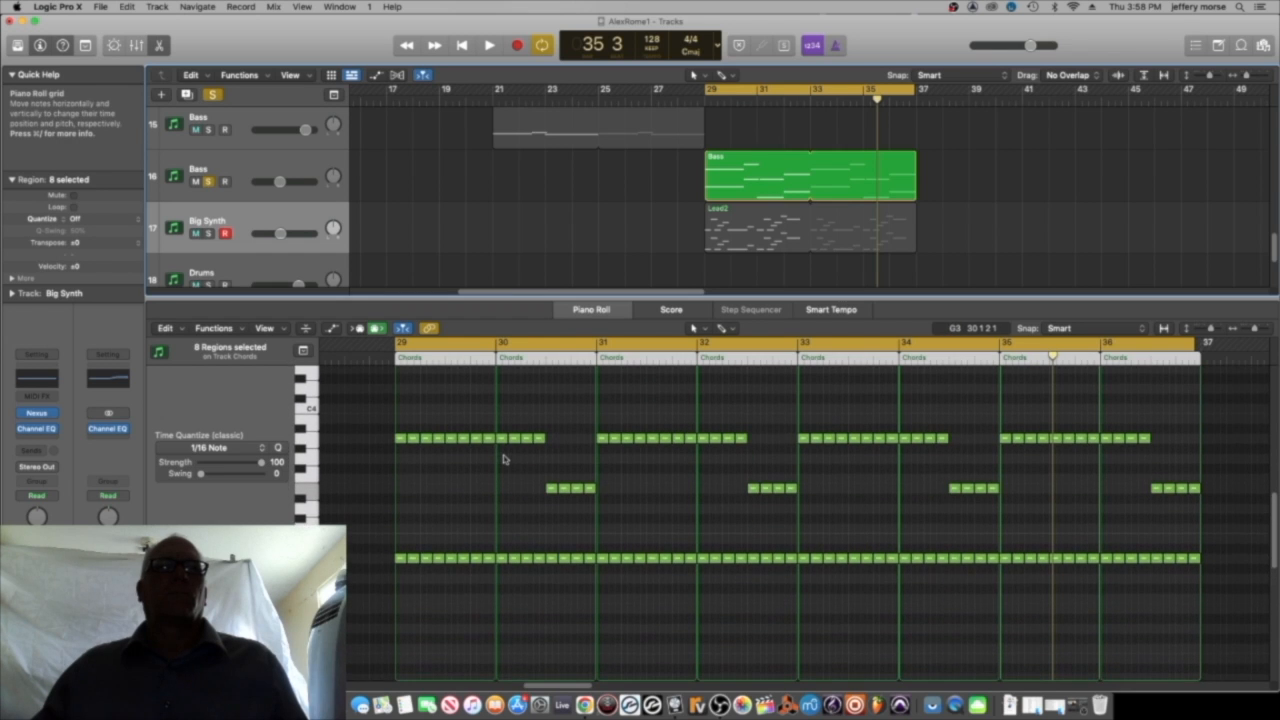
pyautogui.scroll(1, 504, 459)
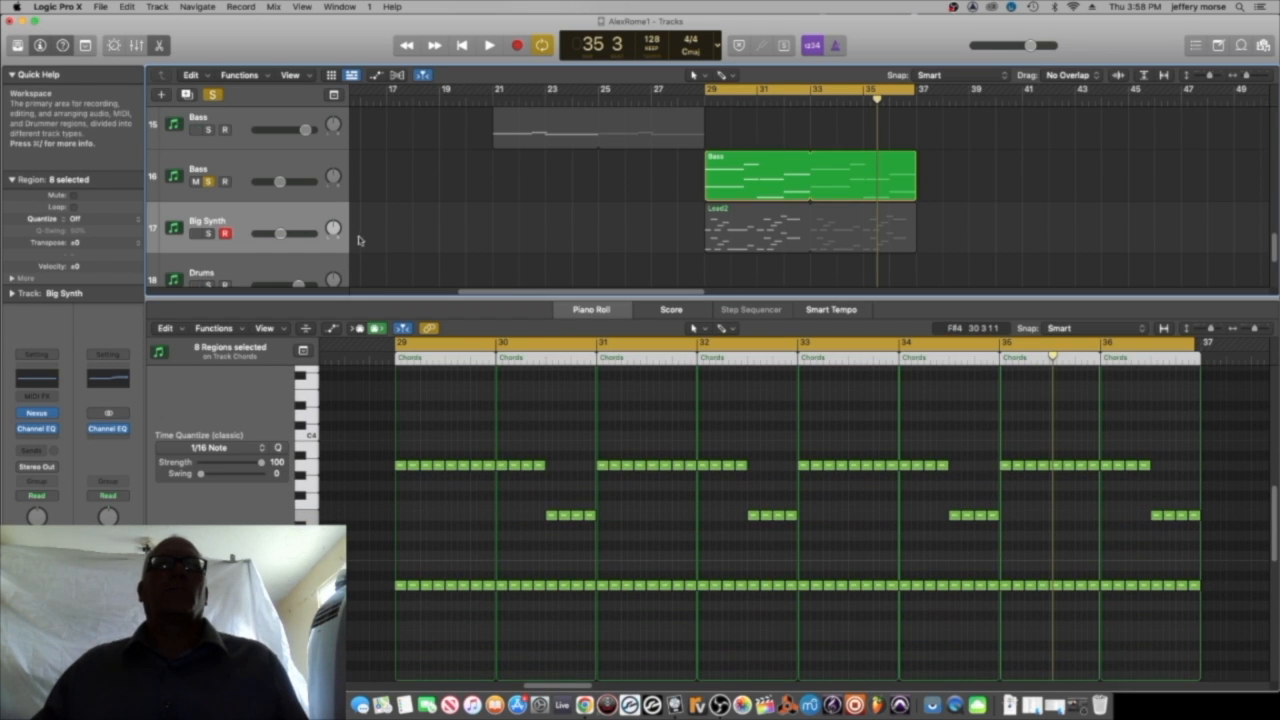
pyautogui.click(268, 163)
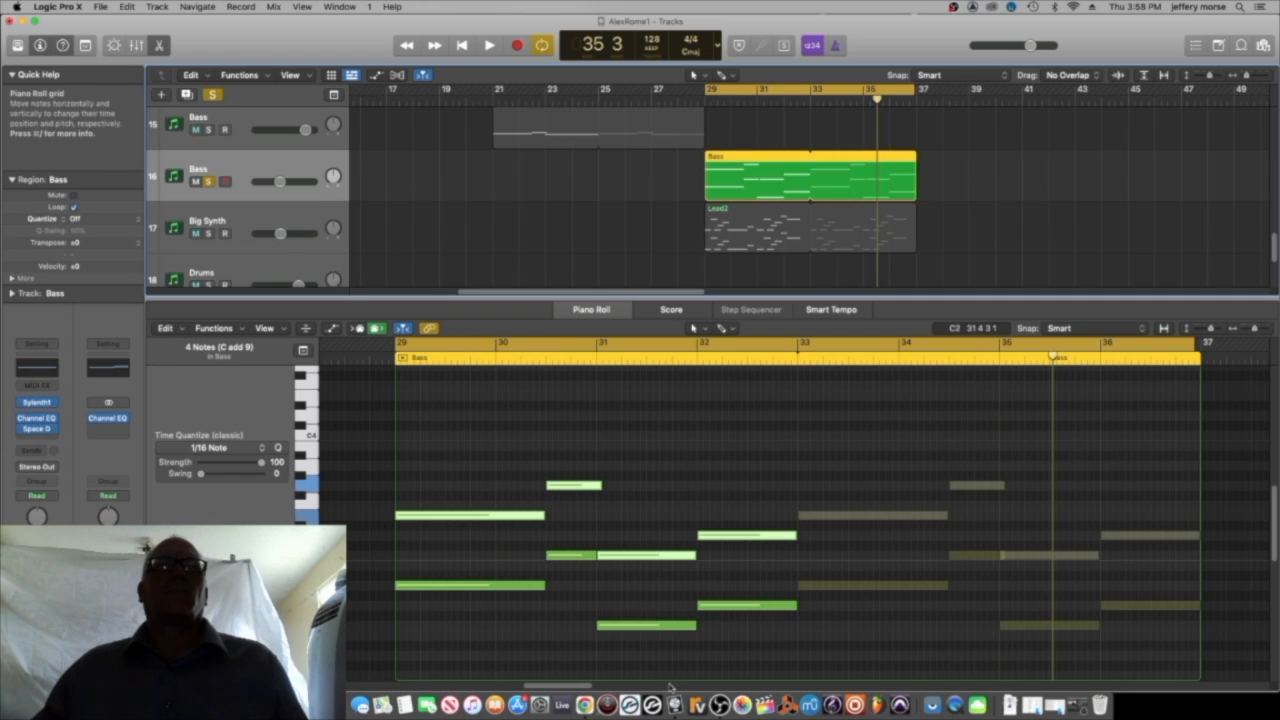
pyautogui.moveTo(466, 628); pyautogui.dragTo(776, 441)
pyautogui.moveTo(432, 588); pyautogui.dragTo(436, 470)
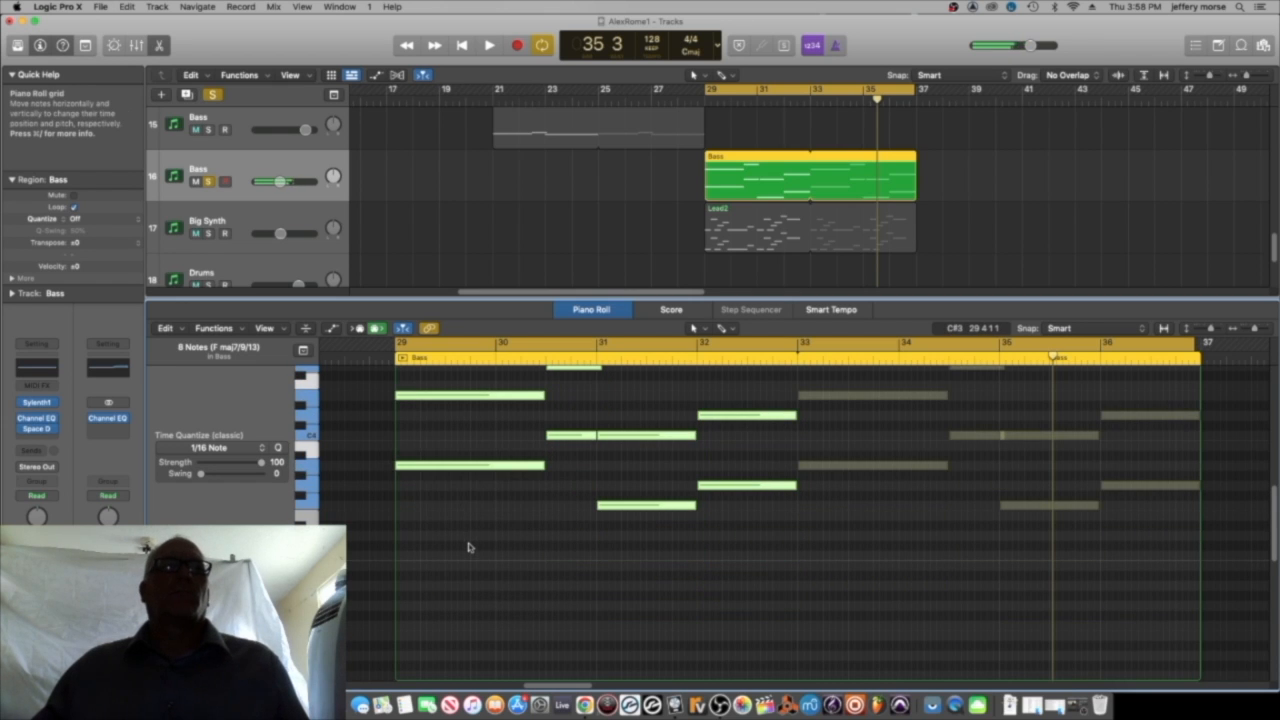
pyautogui.press('space')
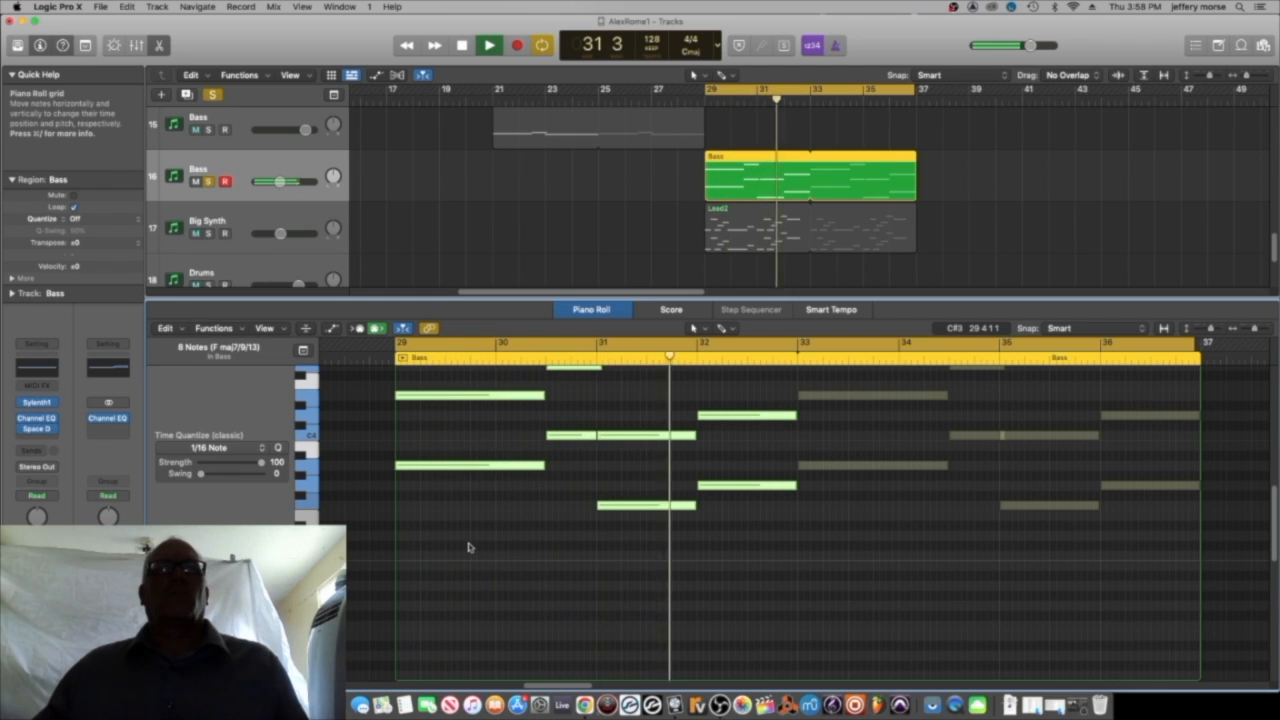
pyautogui.press('space')
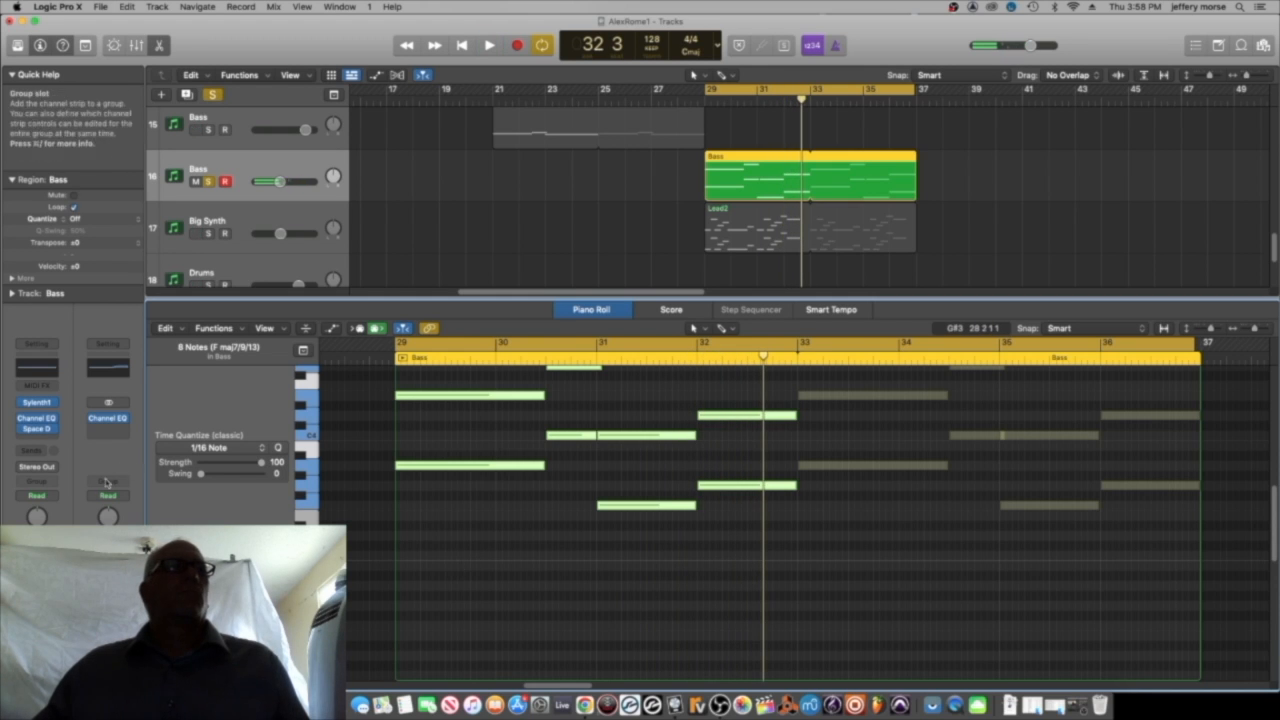
# Open the delay settings of the duplicated Bass track's Sylenth1, turn off ping-pong and audition the part.
pyautogui.click(38, 403)
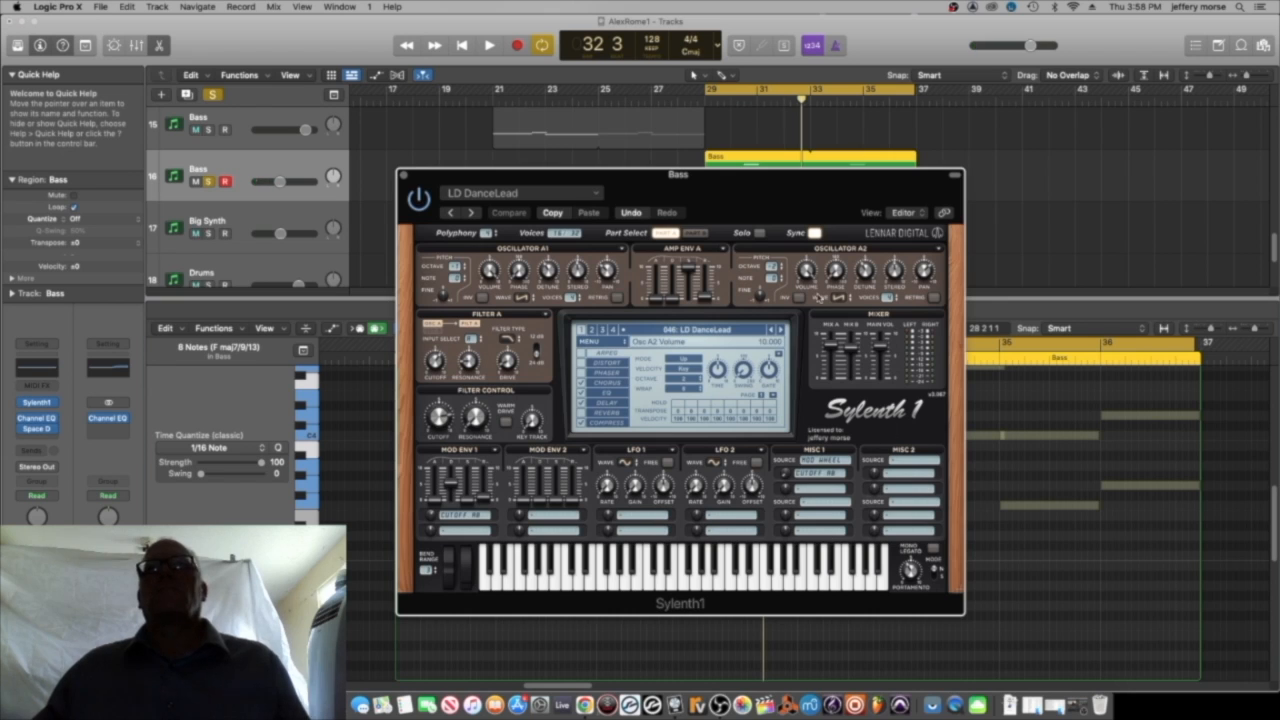
pyautogui.click(612, 404)
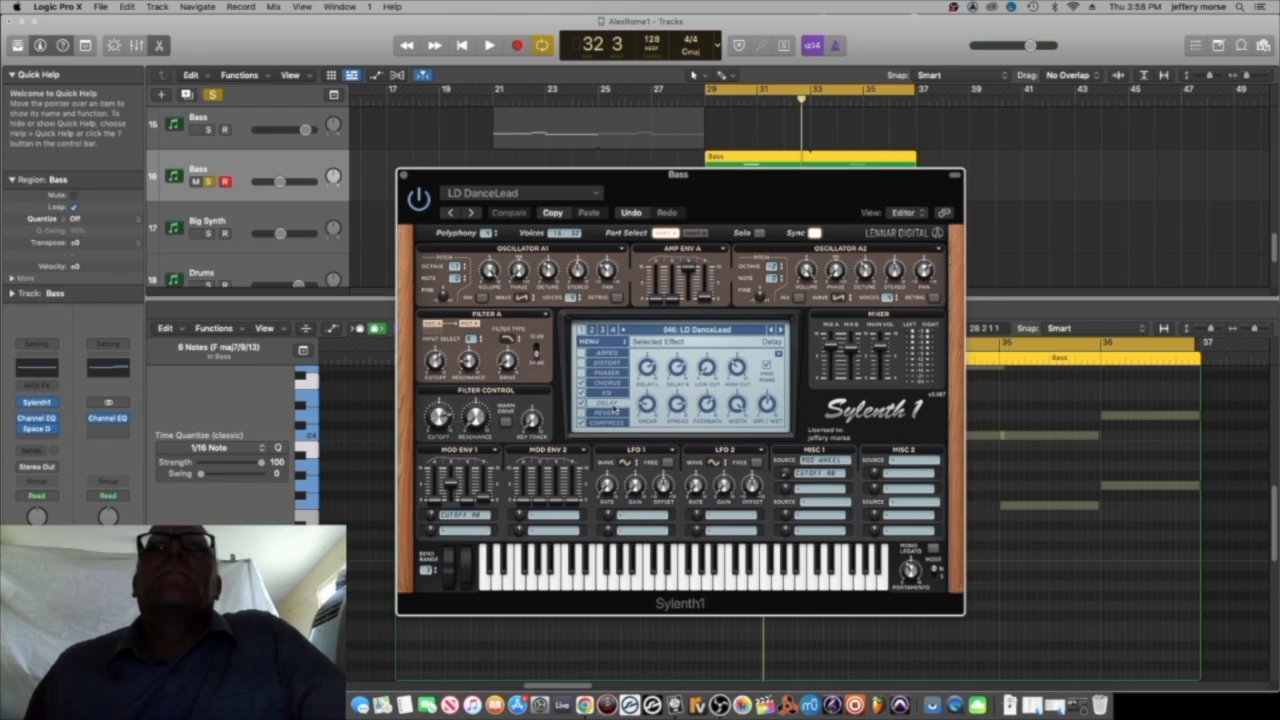
pyautogui.press('space')
pyautogui.press('space')
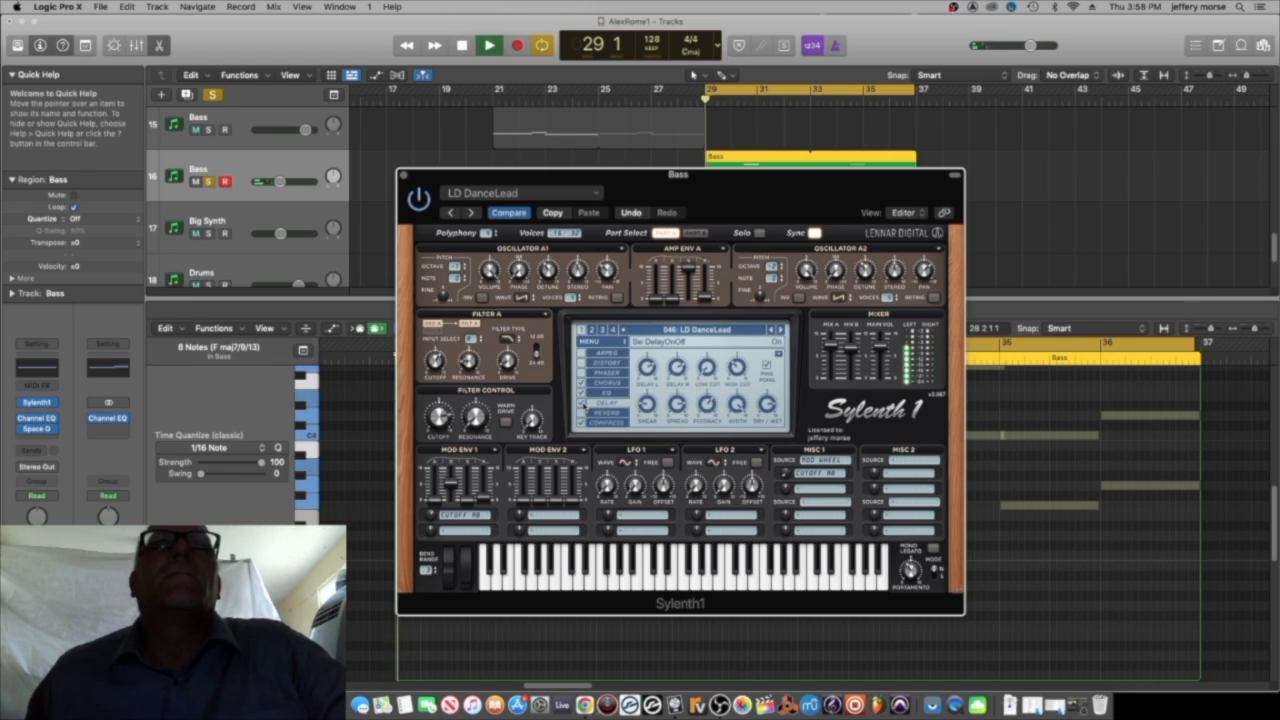
pyautogui.press('space')
pyautogui.press('space')
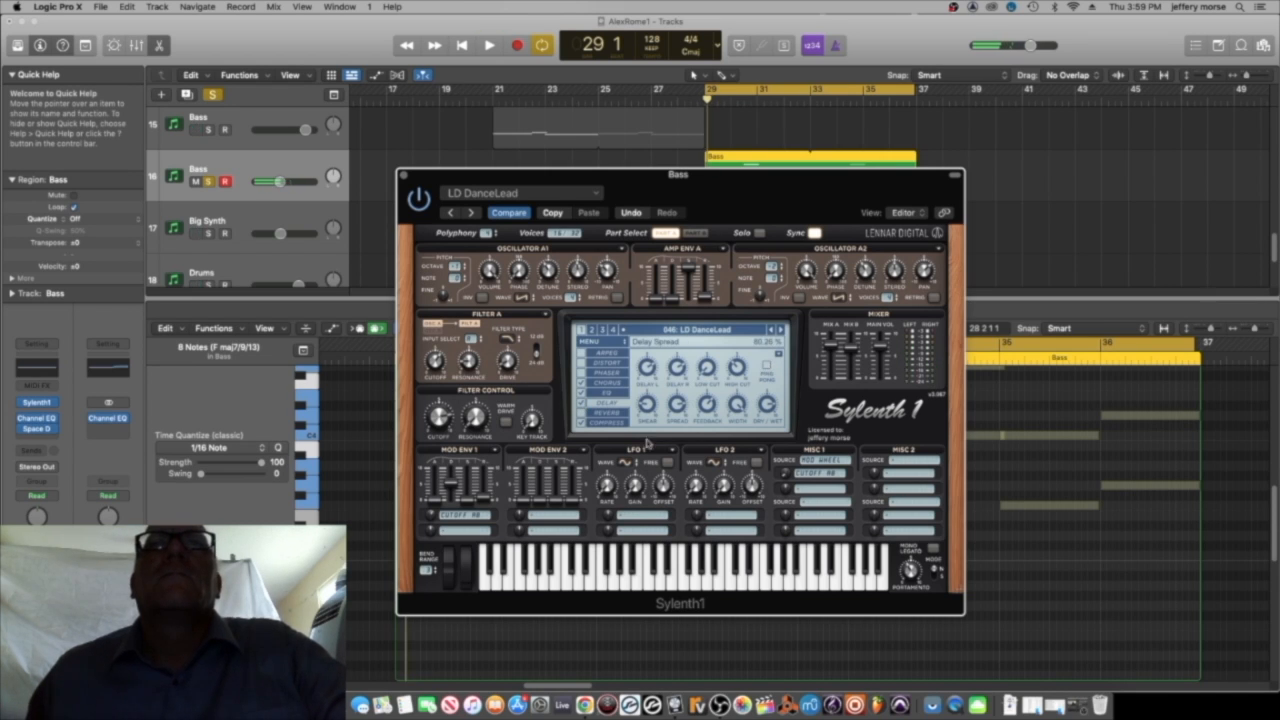
pyautogui.press('space')
pyautogui.press('space')
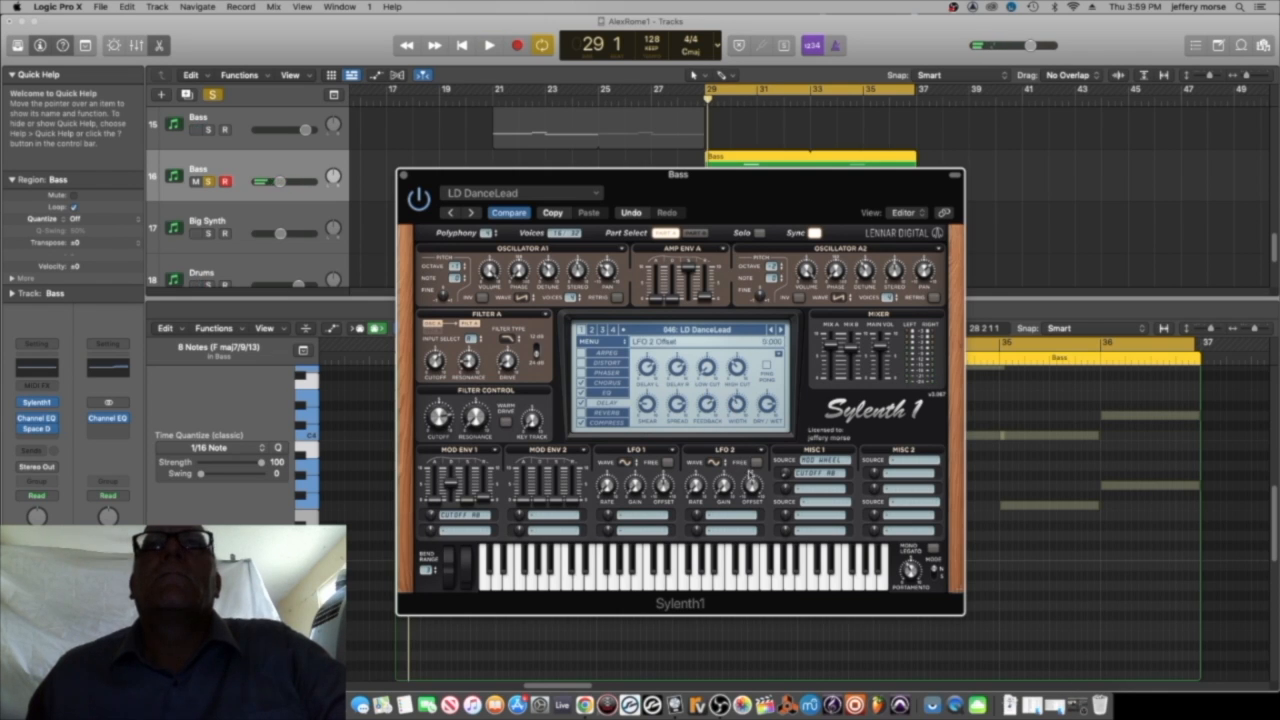
pyautogui.press('space')
pyautogui.press('space')
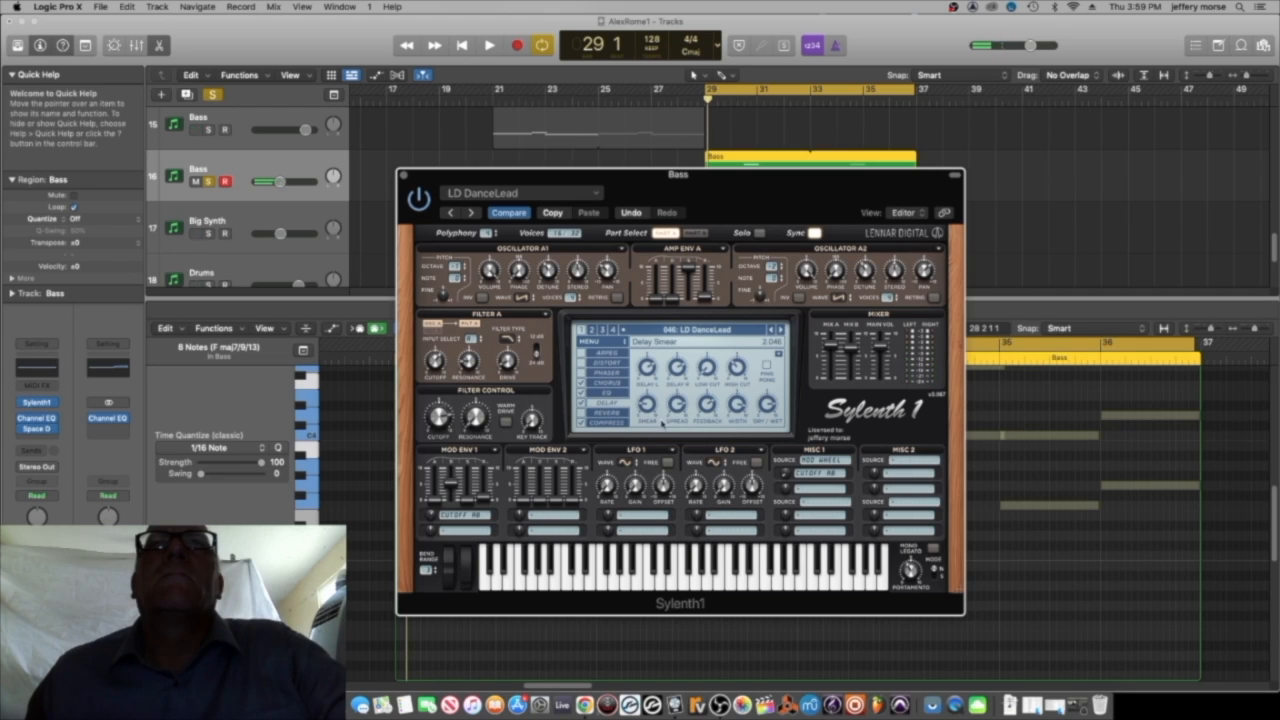
# Try a left delay time of 1/32 in Sylenth1 while auditioning the soloed Bass part.
pyautogui.press('space')
pyautogui.press('space')
pyautogui.press('space')
pyautogui.press('space')
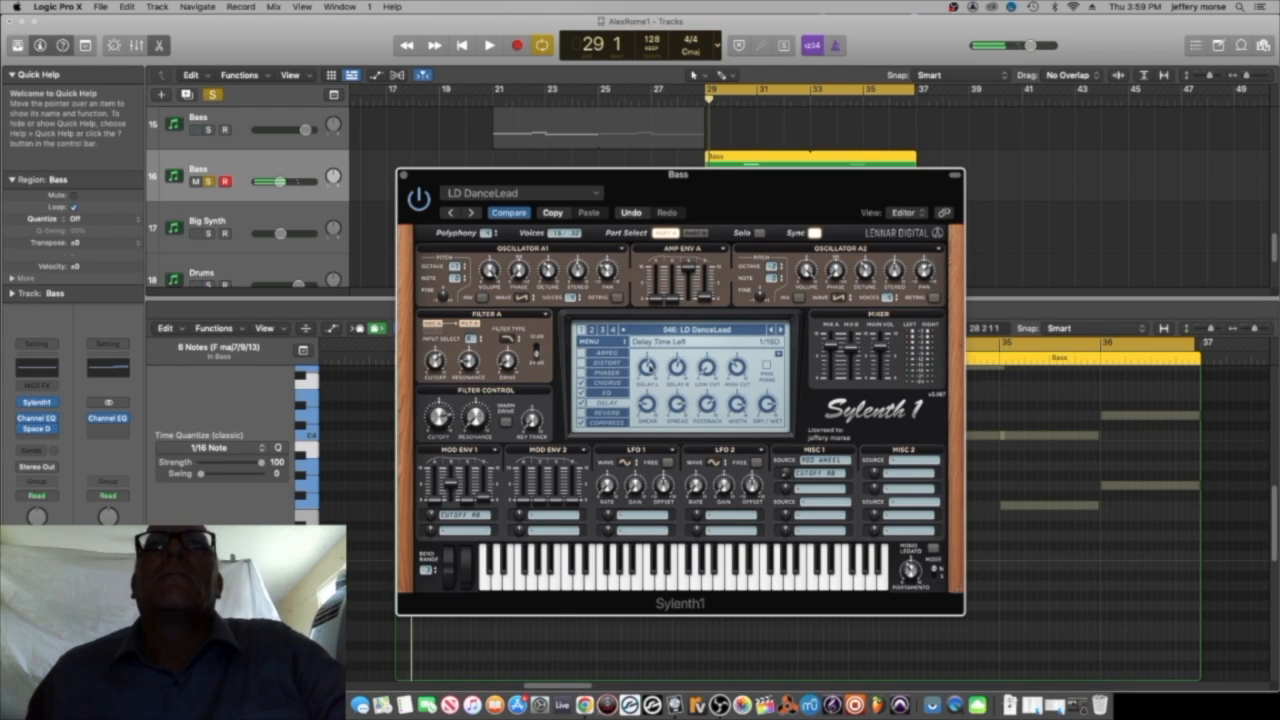
pyautogui.press('space')
pyautogui.press('space')
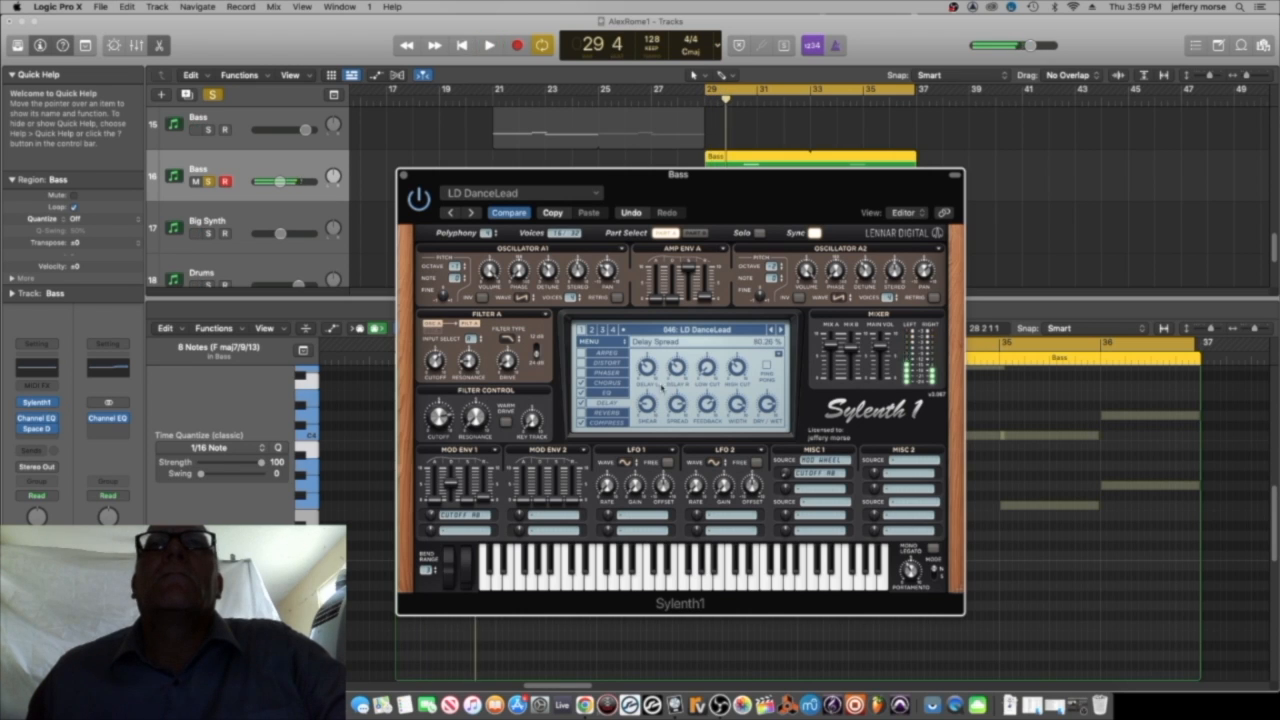
pyautogui.press('space')
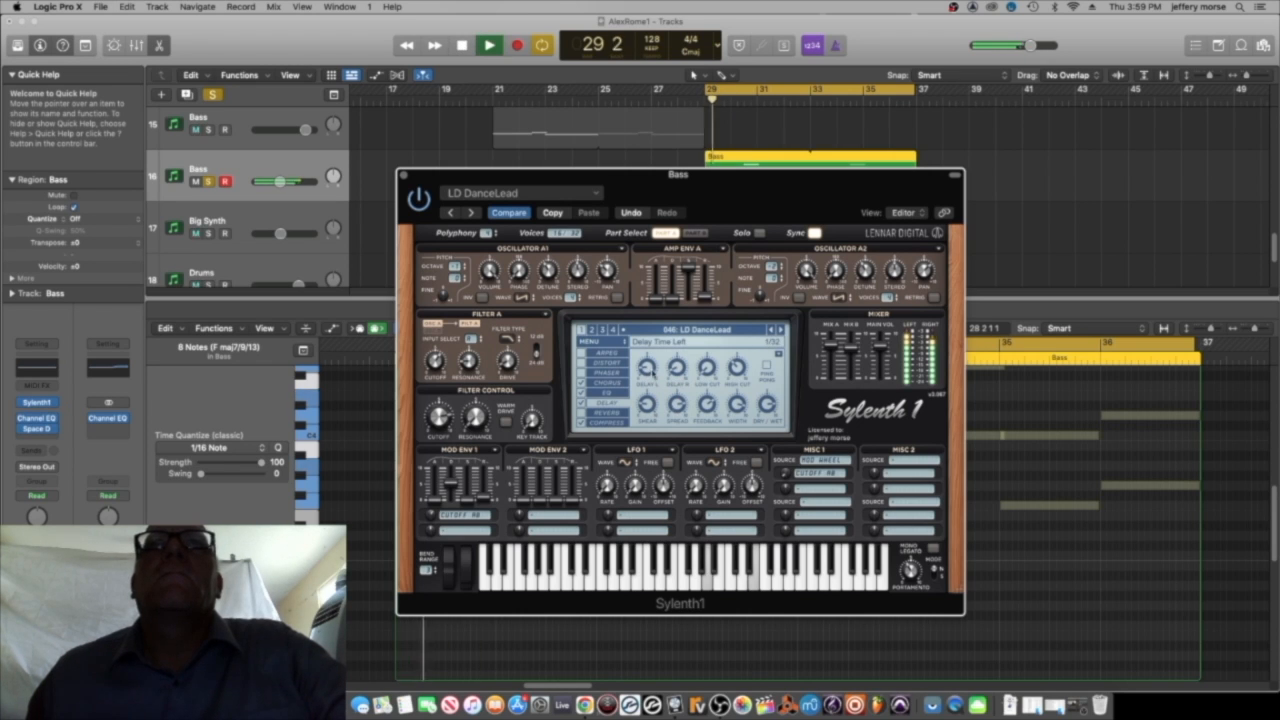
# Set the Sylenth1 left delay time to 1/8 and replay the opening of the Bass part.
pyautogui.press('space')
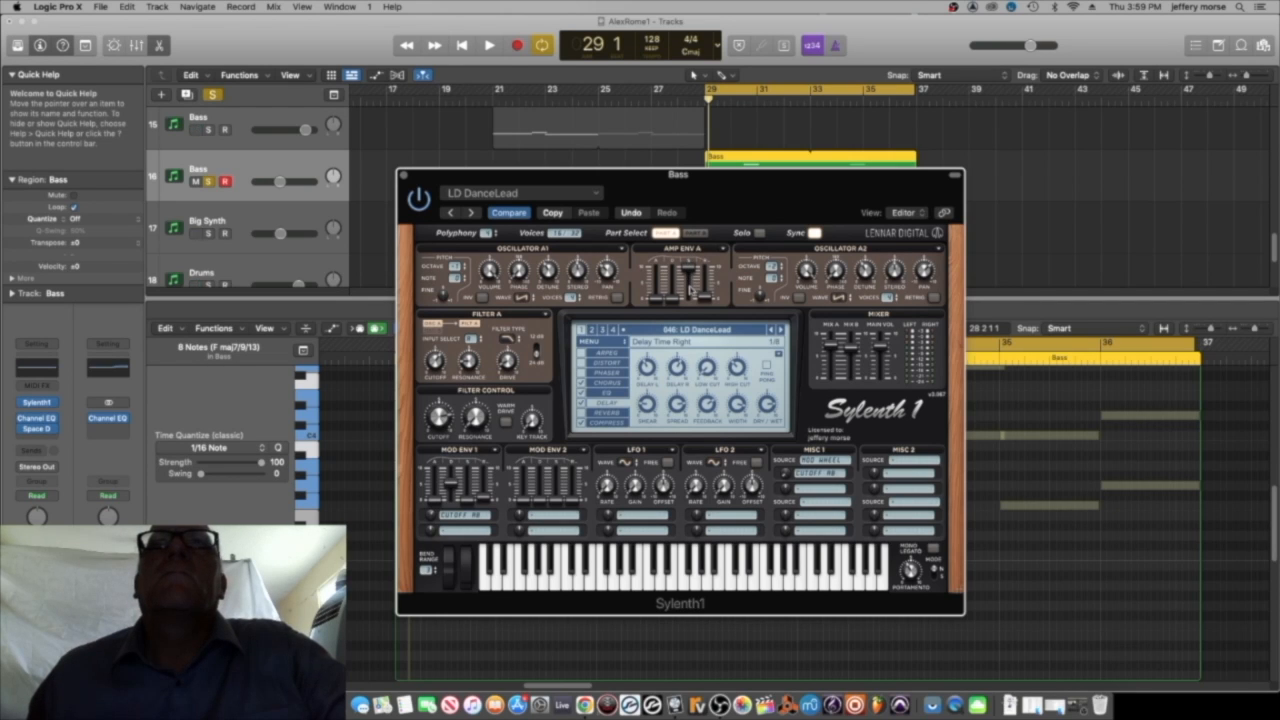
pyautogui.press('space')
pyautogui.press('space')
pyautogui.press('space')
pyautogui.press('space')
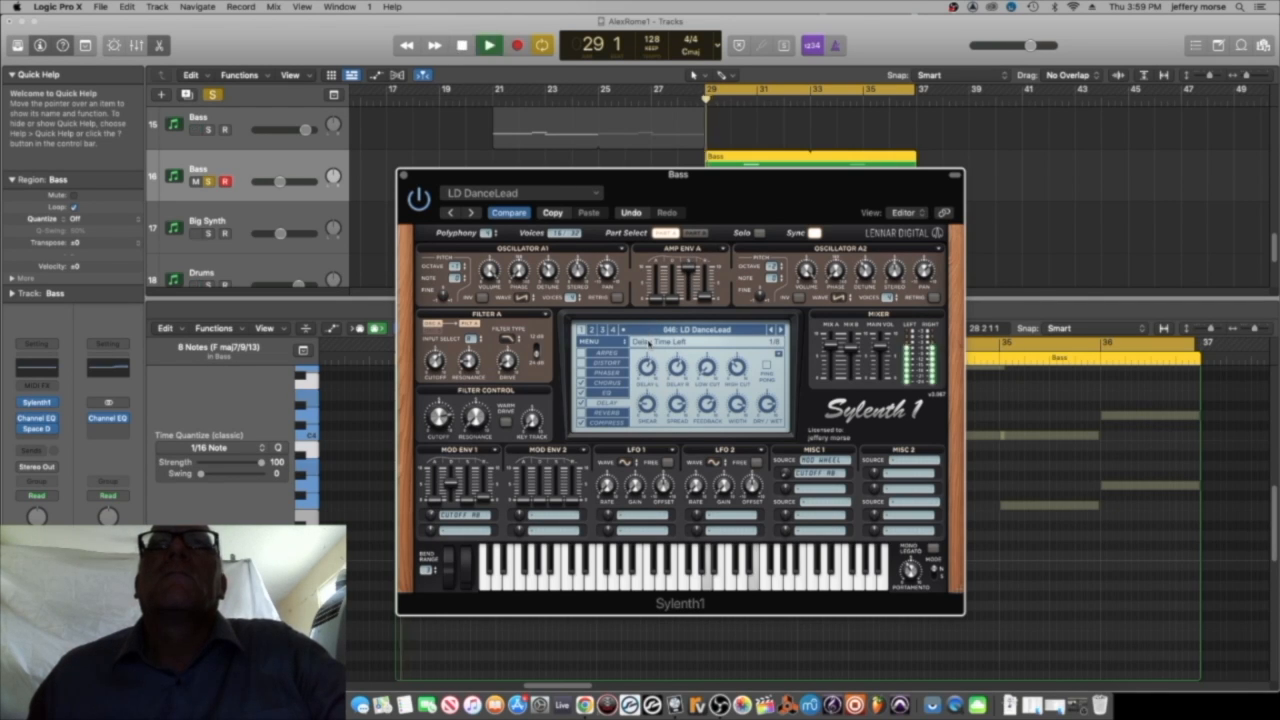
# Turn the delay's ping-pong mode back on and lower the delay feedback while auditioning the Bass part.
pyautogui.press('space')
pyautogui.press('space')
pyautogui.press('space')
pyautogui.press('space')
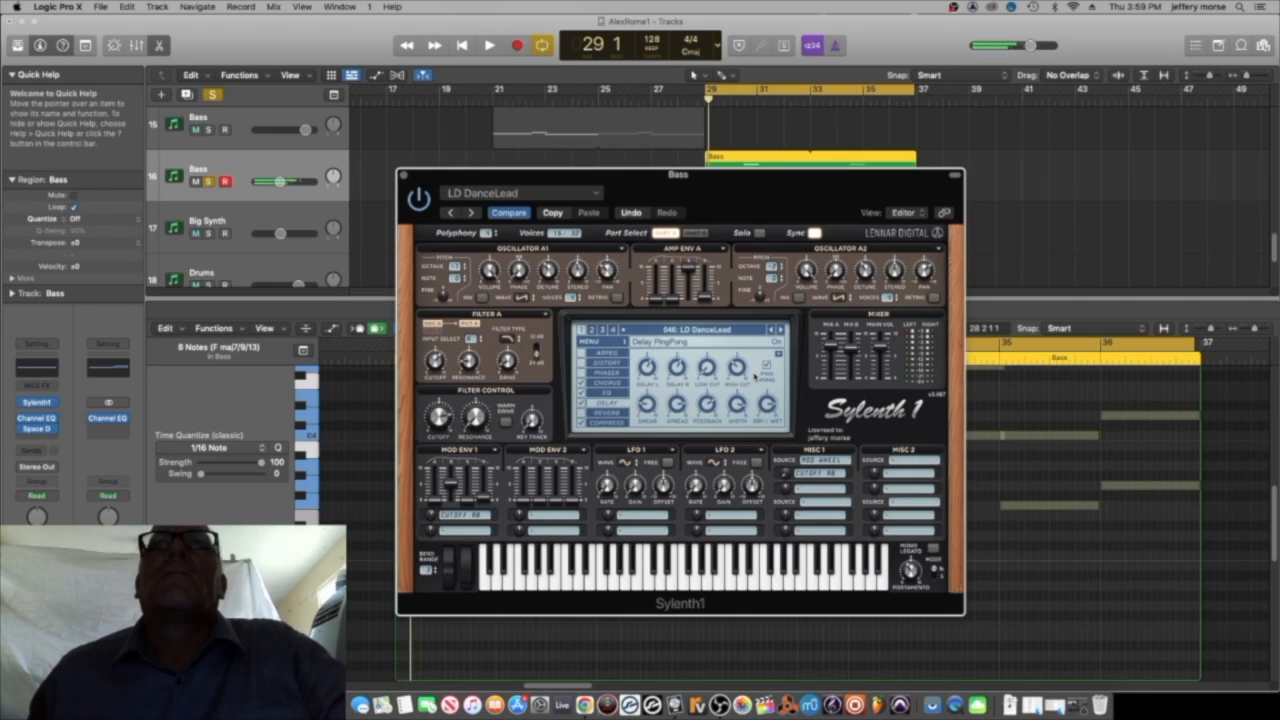
pyautogui.press('space')
pyautogui.press('space')
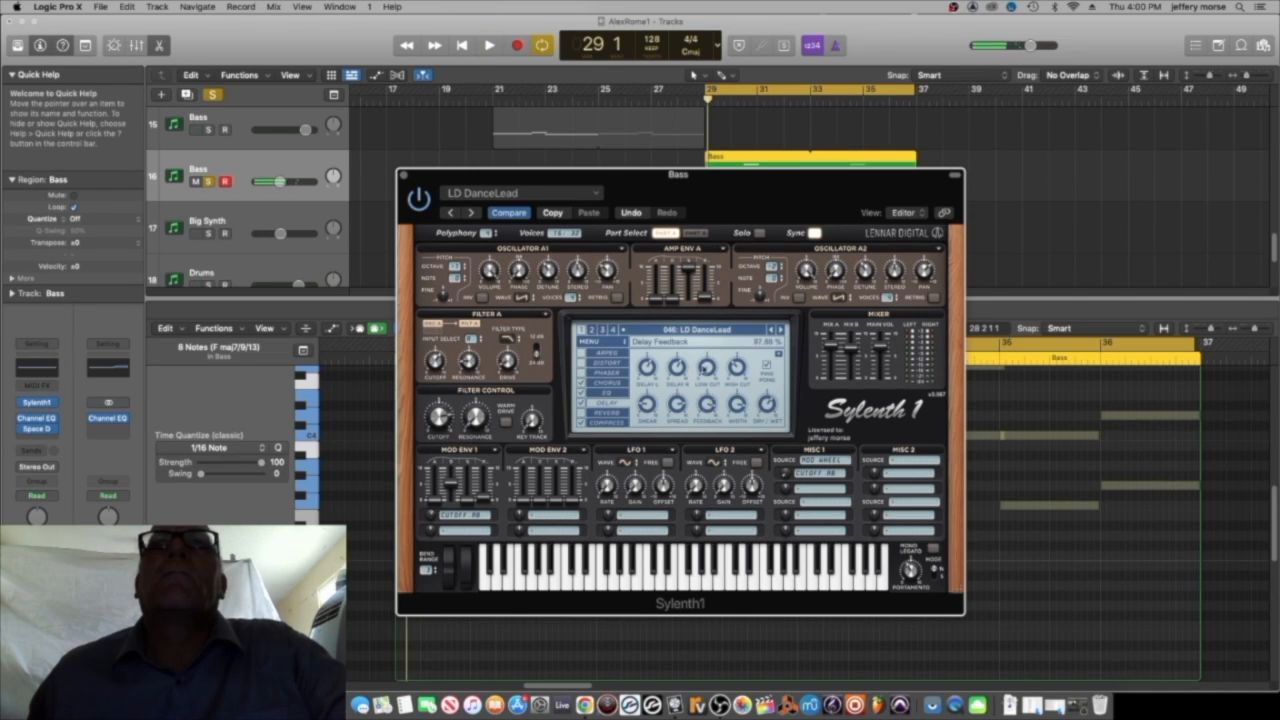
pyautogui.moveTo(708, 406); pyautogui.dragTo(706, 430)
pyautogui.press('space')
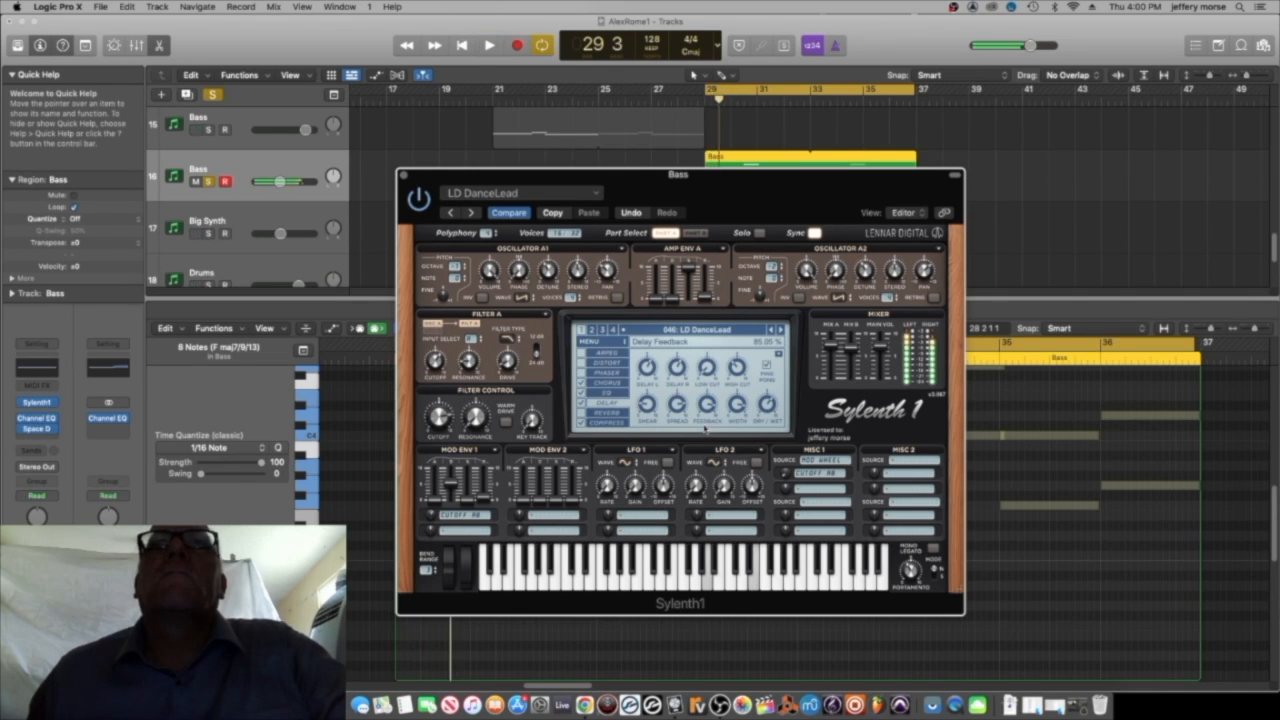
# Show the Sylenth1 reverb settings and audition the soloed Bass part.
pyautogui.click(603, 412)
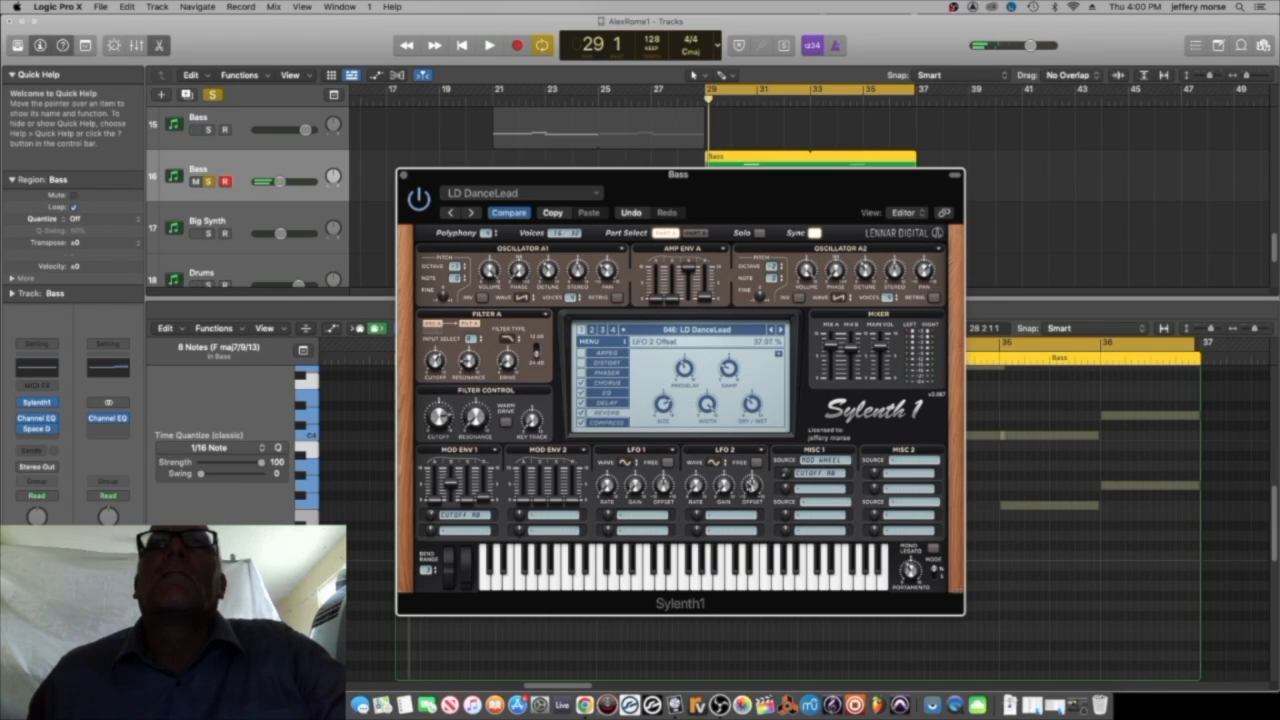
pyautogui.press('space')
pyautogui.press('space')
pyautogui.press('space')
pyautogui.press('space')
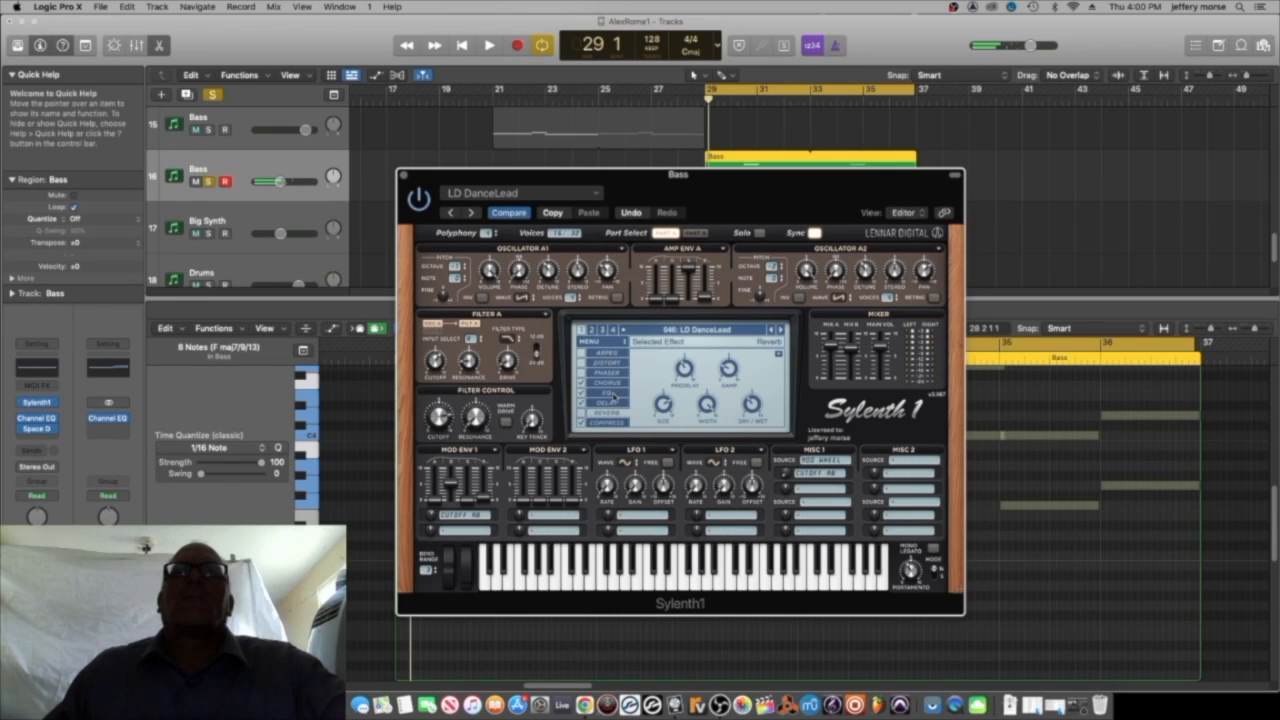
# Return to the Sylenth1 delay settings, reduce the delay spread while auditioning, and go back to the duplicated Bass track.
pyautogui.click(612, 402)
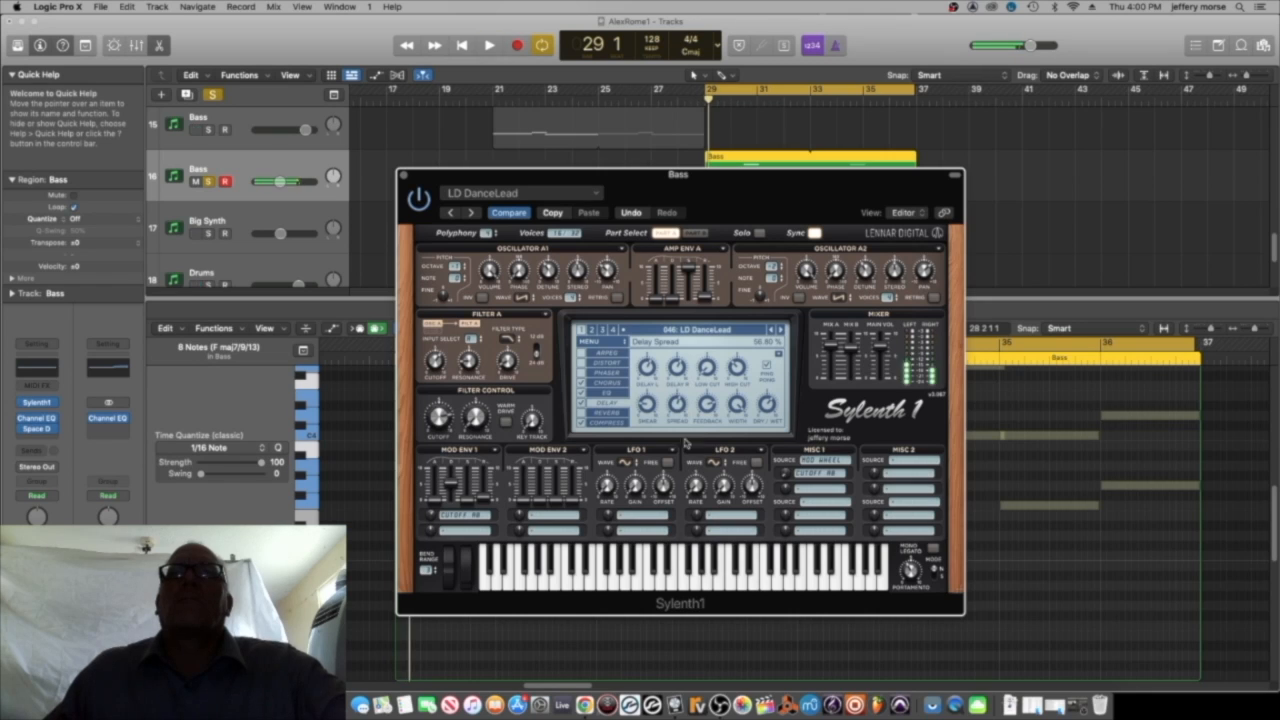
pyautogui.press('space')
pyautogui.press('space')
pyautogui.press('space')
pyautogui.press('space')
pyautogui.press('space')
pyautogui.press('space')
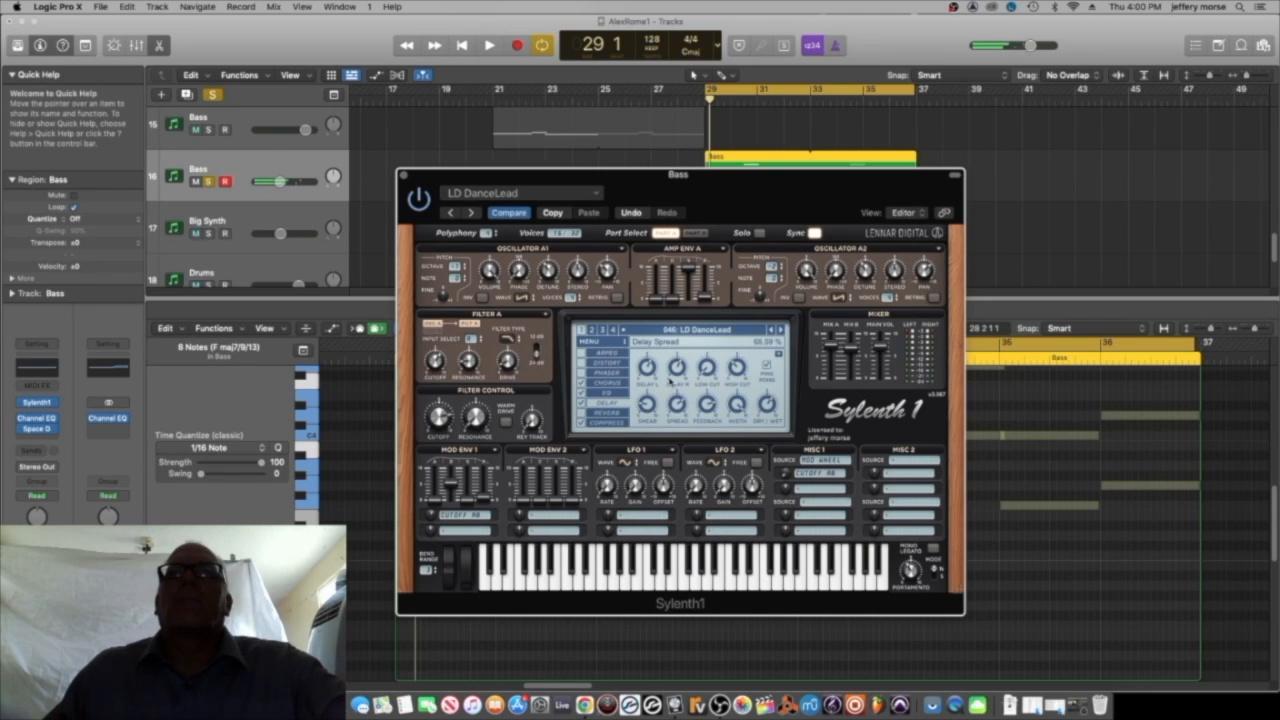
pyautogui.press('space')
pyautogui.press('space')
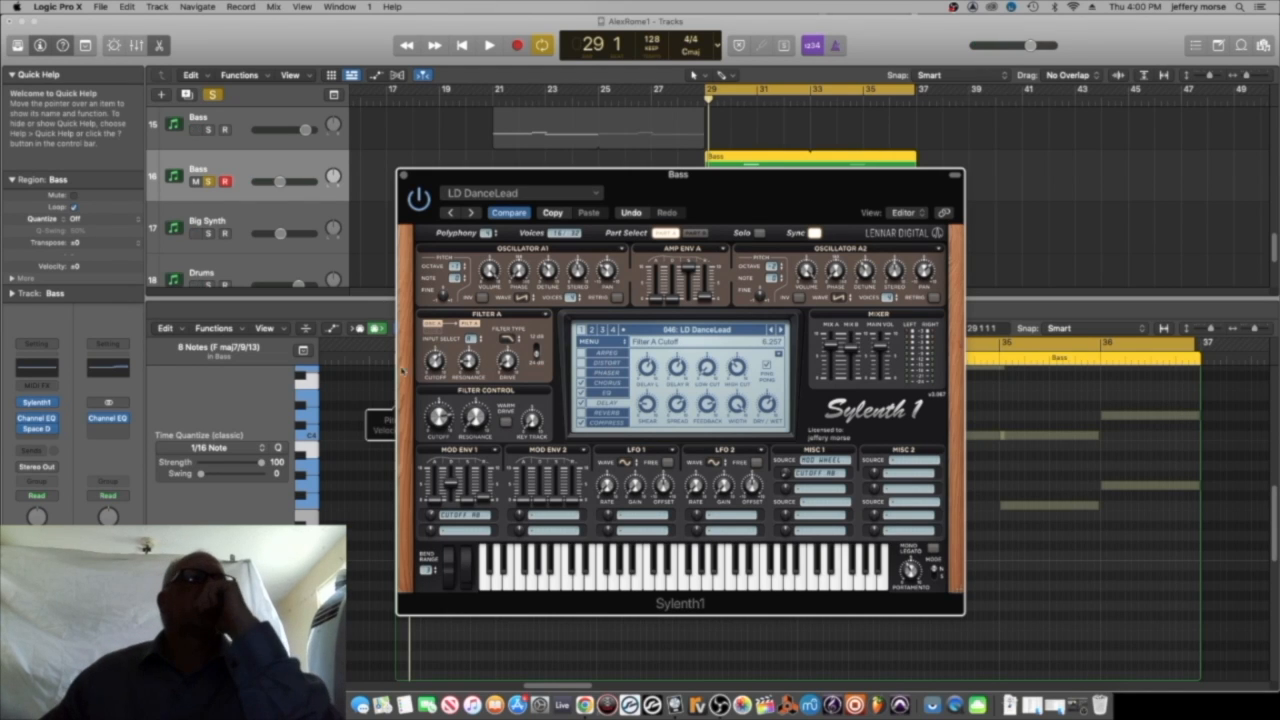
pyautogui.click(267, 176)
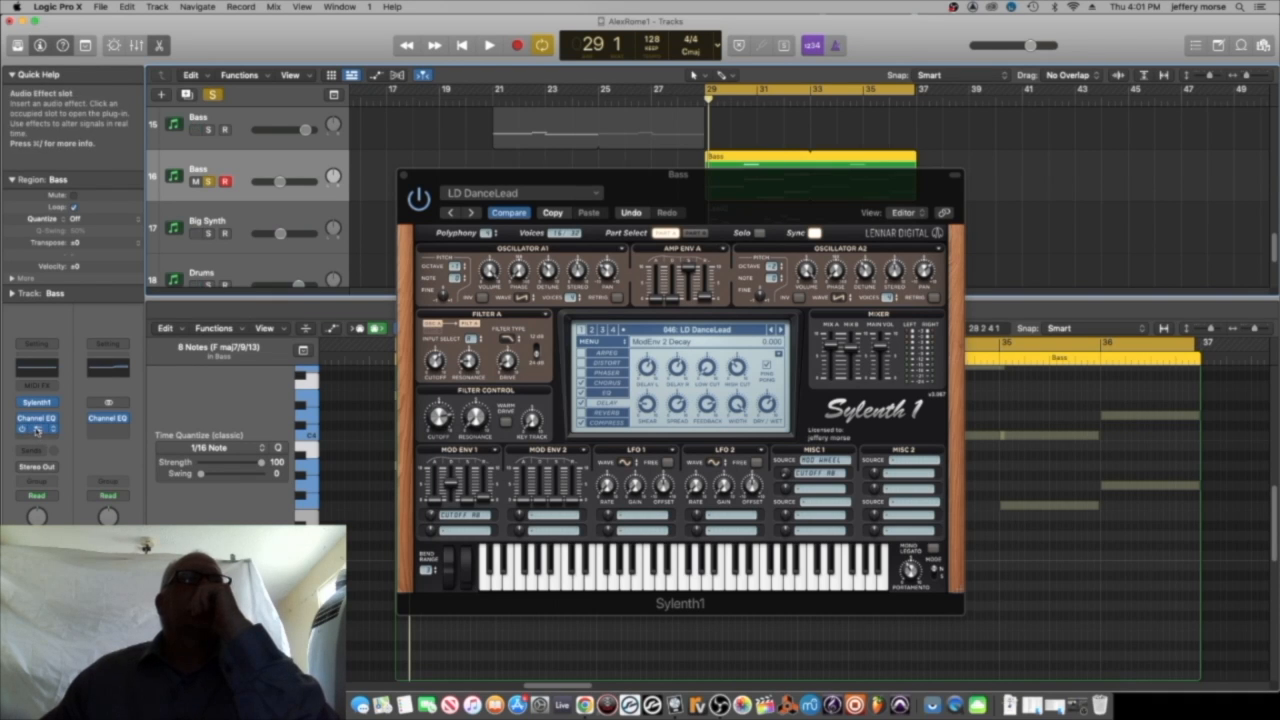
# Close the Bass track's Sylenth1 window, unsolo the track and play it with the full mix.
pyautogui.click(404, 175)
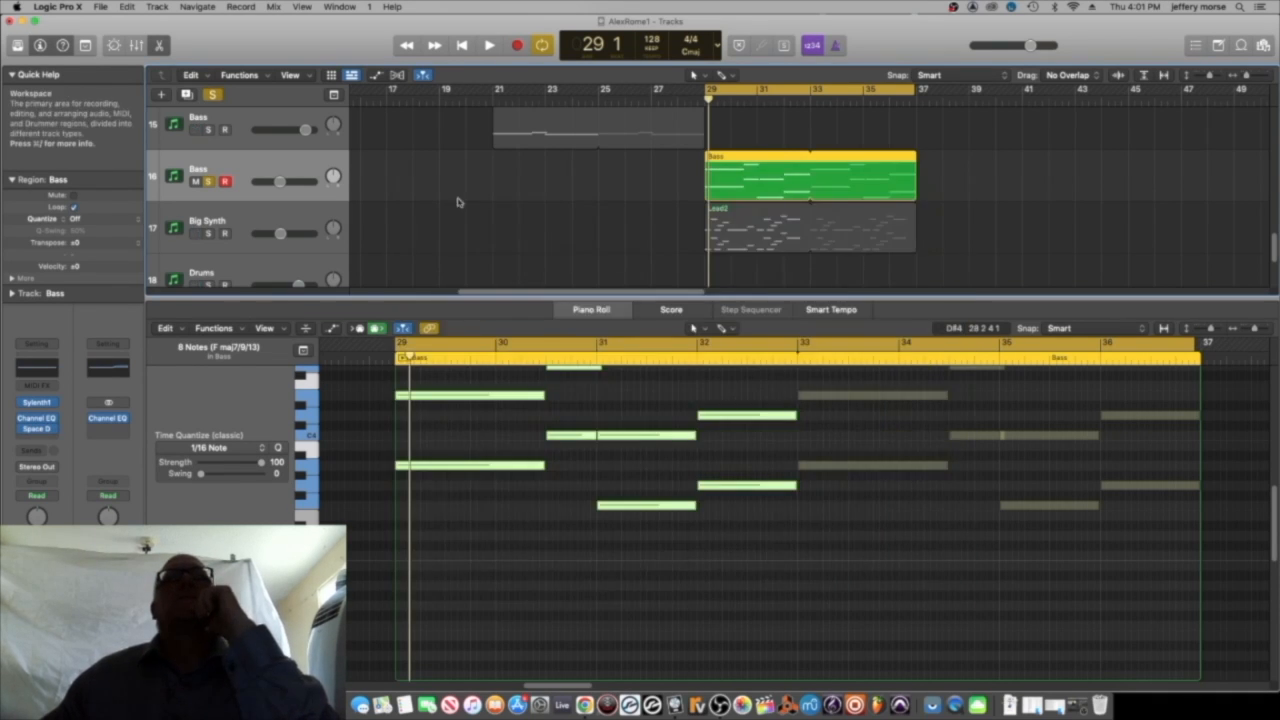
pyautogui.click(209, 181)
pyautogui.press('space')
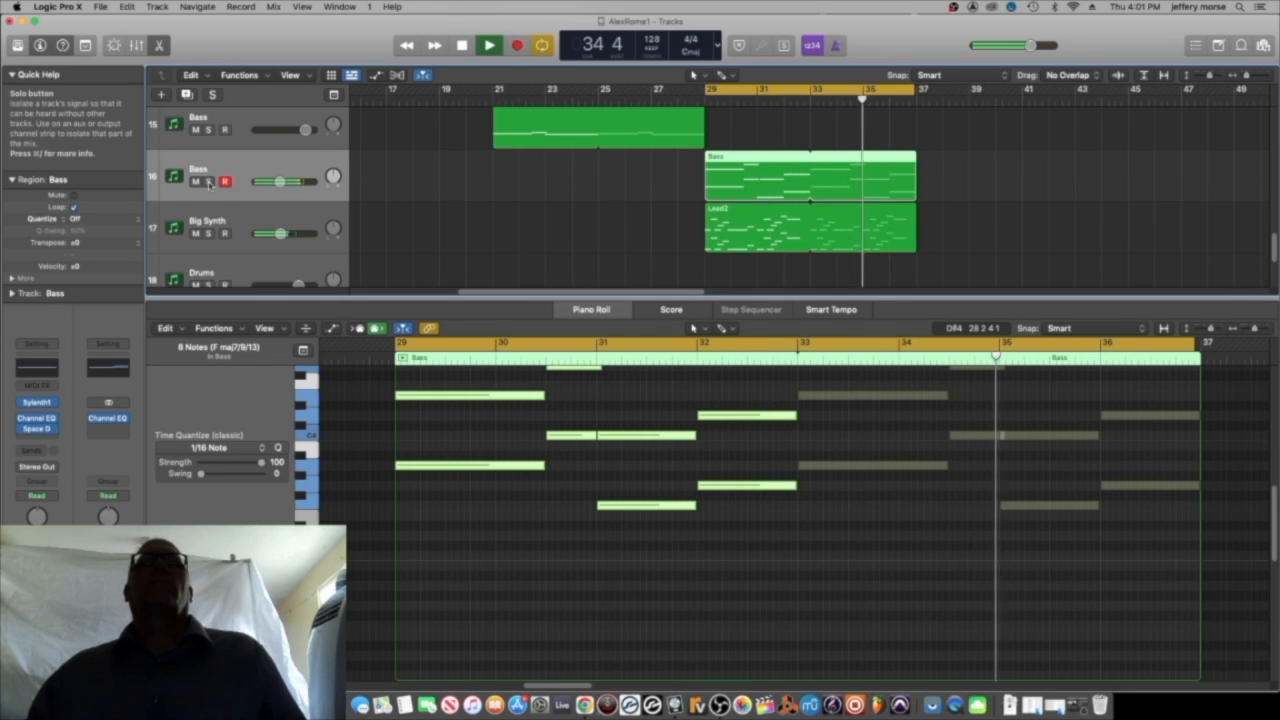
# Switch to Chrome, rewind the tutorial to its Sylenth1 view, and place it beside the Bass track's reopened Sylenth1 window.
pyautogui.click(585, 705)
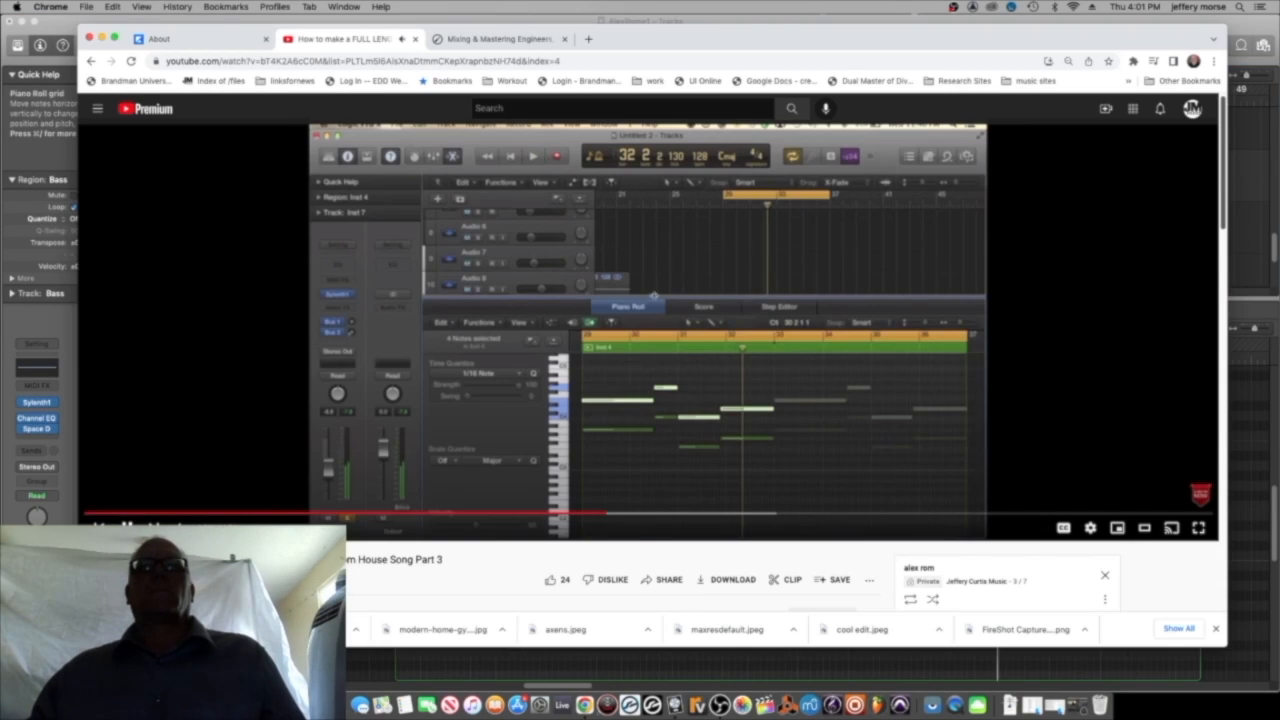
pyautogui.click(603, 516)
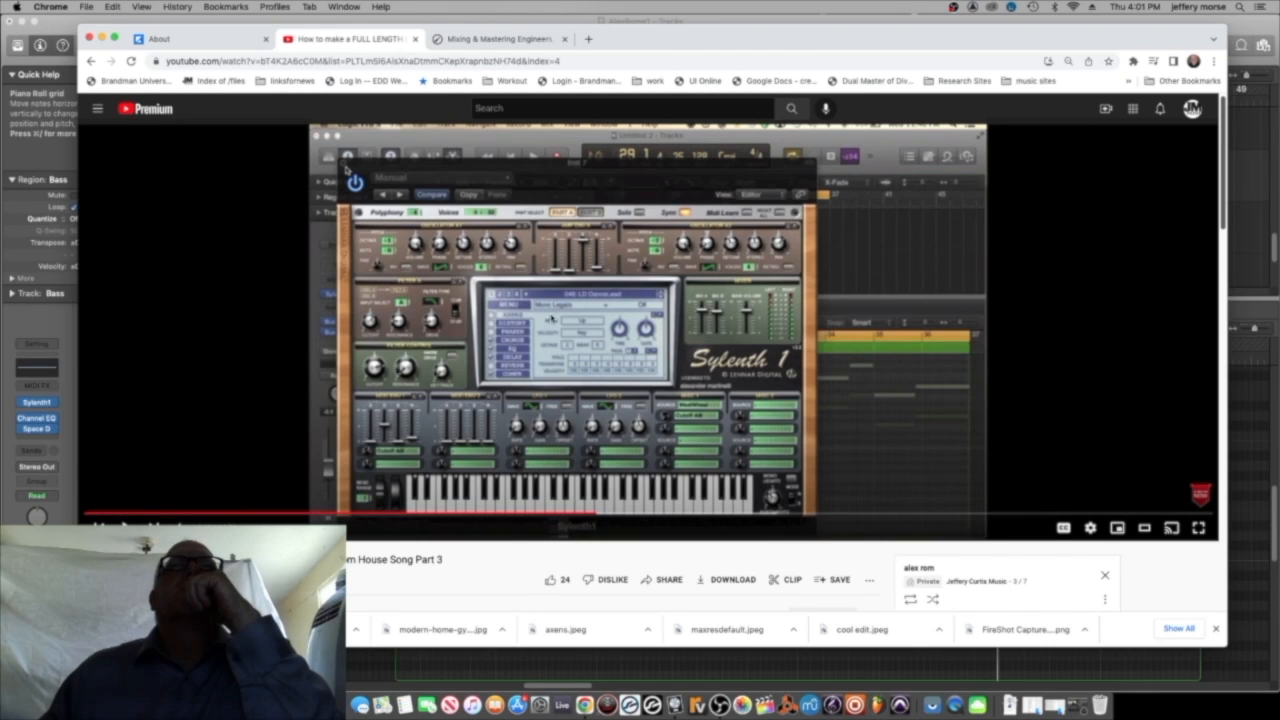
pyautogui.moveTo(799, 44); pyautogui.dragTo(1110, 122)
pyautogui.moveTo(920, 120); pyautogui.dragTo(1040, 117)
pyautogui.click(37, 404)
pyautogui.moveTo(842, 187); pyautogui.dragTo(495, 181)
pyautogui.click(585, 705)
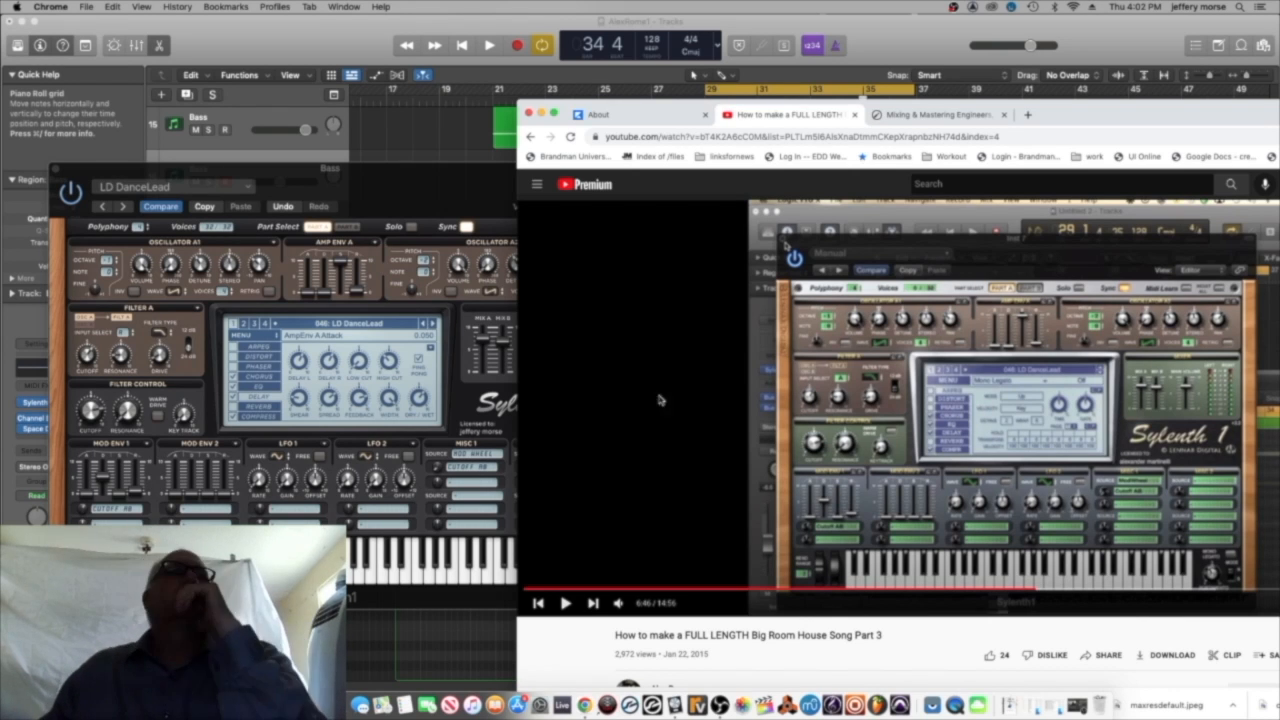
# Compare the arpeggiator and chorus pages of the Bass track's LD DanceLead preset with the Sylenth1 settings in the tutorial.
pyautogui.click(510, 436)
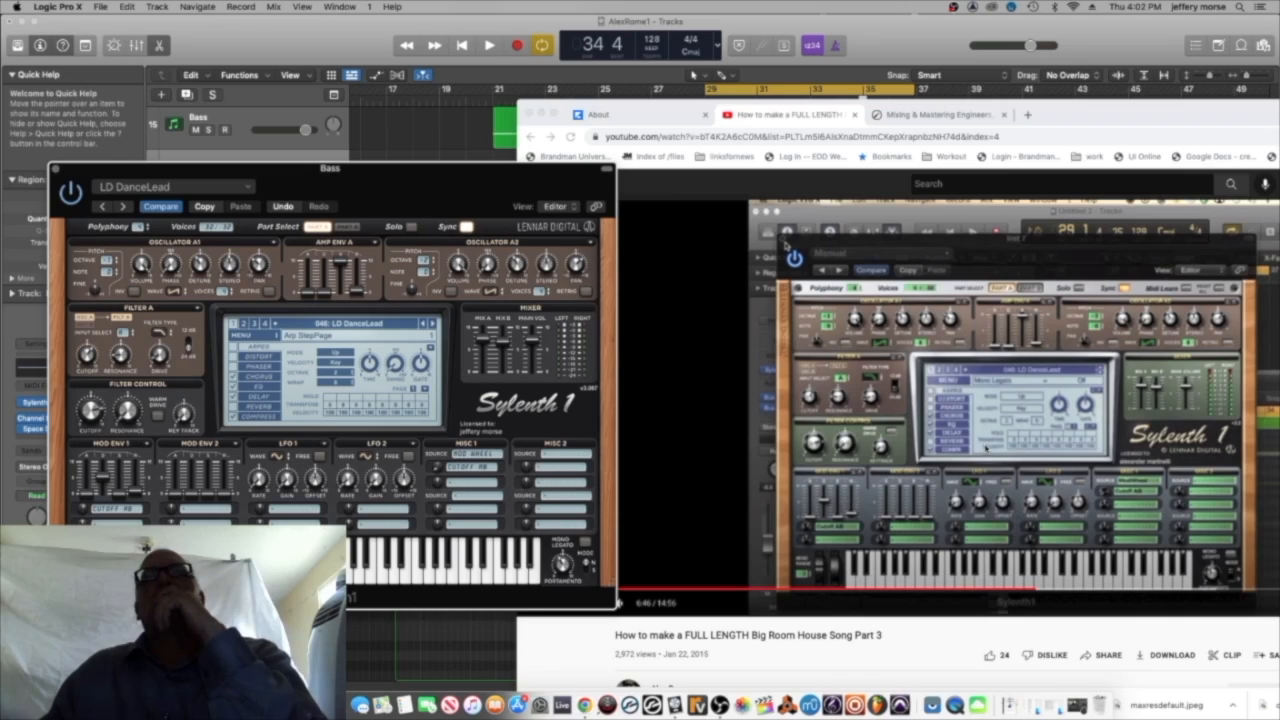
pyautogui.moveTo(1079, 119); pyautogui.dragTo(929, 205)
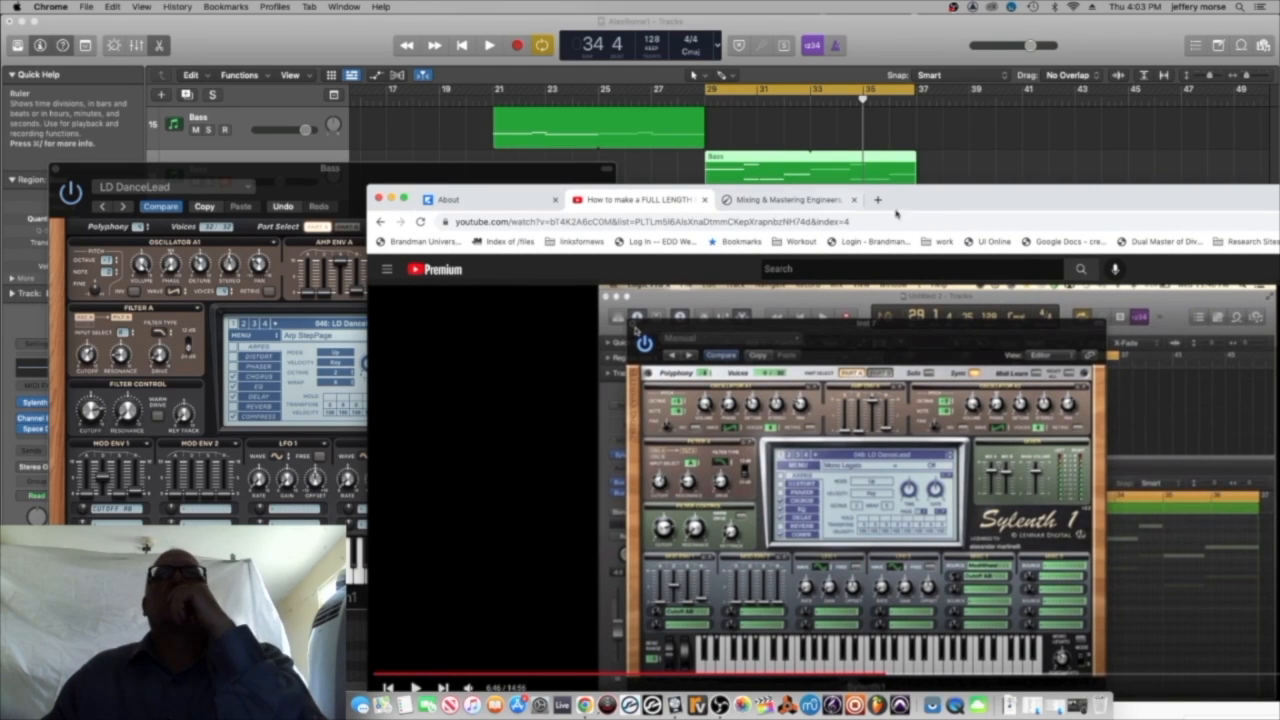
pyautogui.moveTo(897, 213); pyautogui.dragTo(935, 379)
pyautogui.click(375, 222)
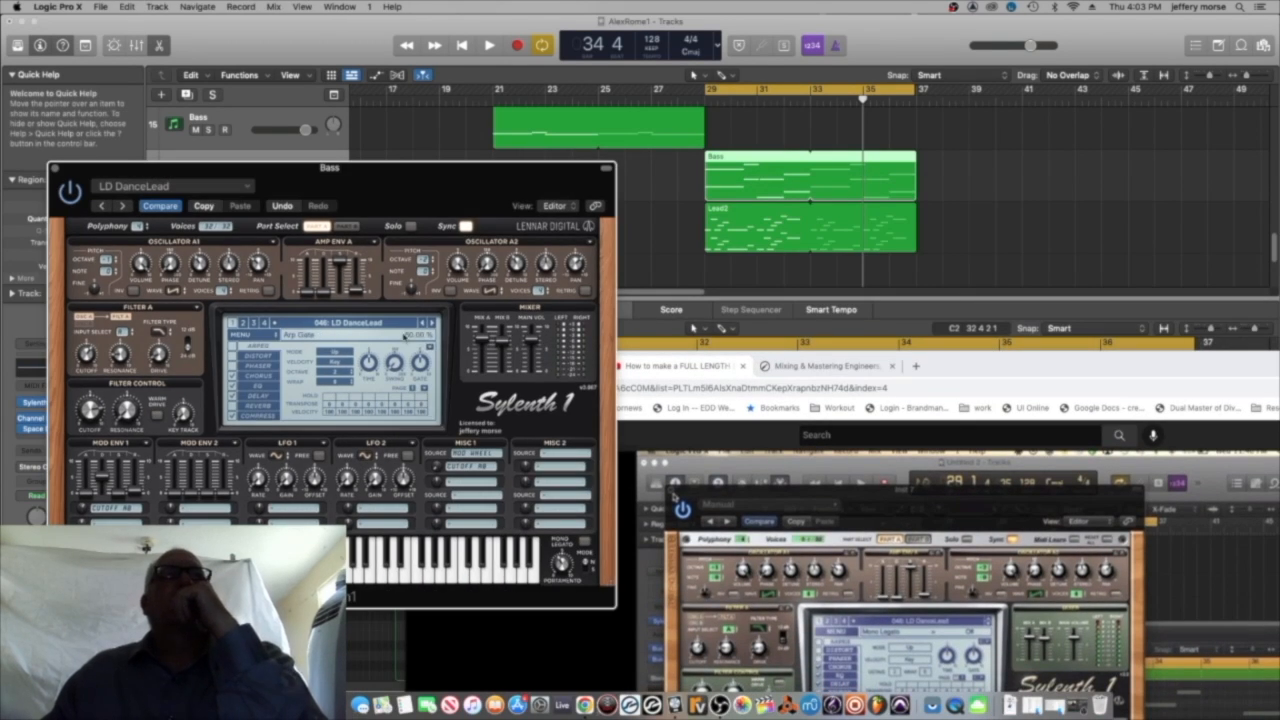
pyautogui.click(258, 366)
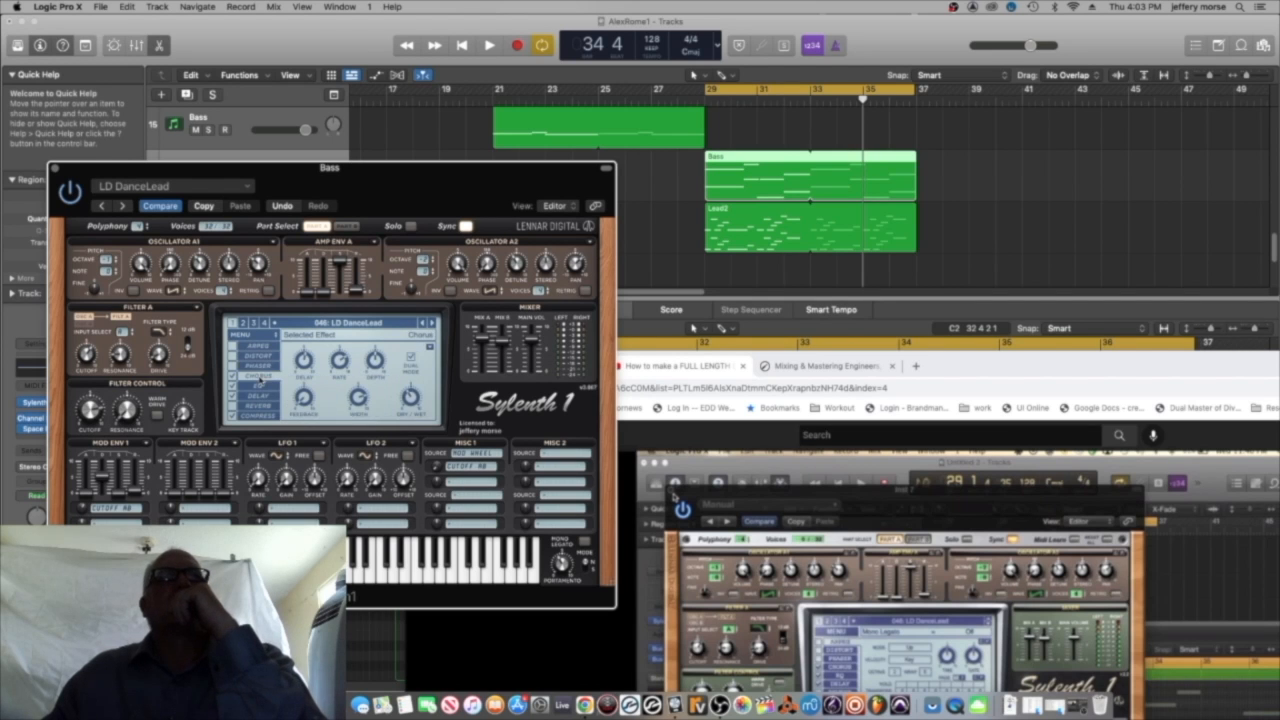
# Close the Sylenth1 window, return to Chrome and watch the tutorial through to the chords track's filter automation.
pyautogui.click(57, 170)
pyautogui.click(585, 705)
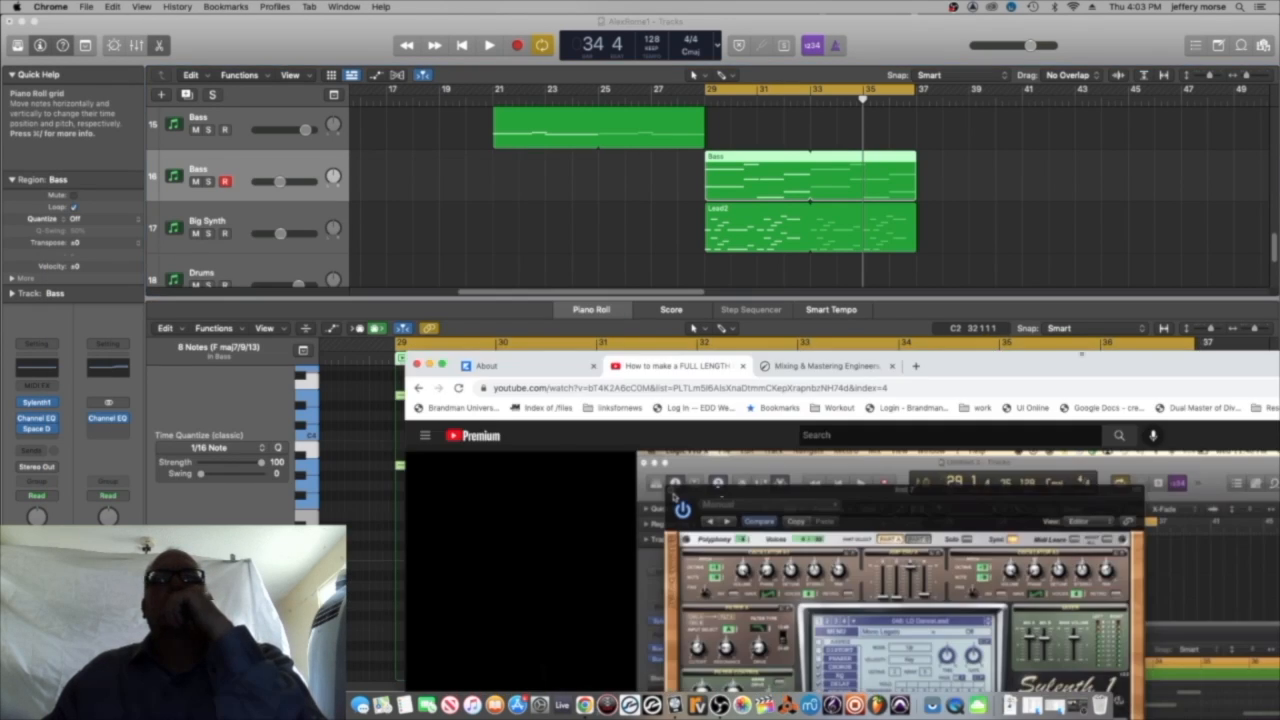
pyautogui.moveTo(950, 366); pyautogui.dragTo(716, 88)
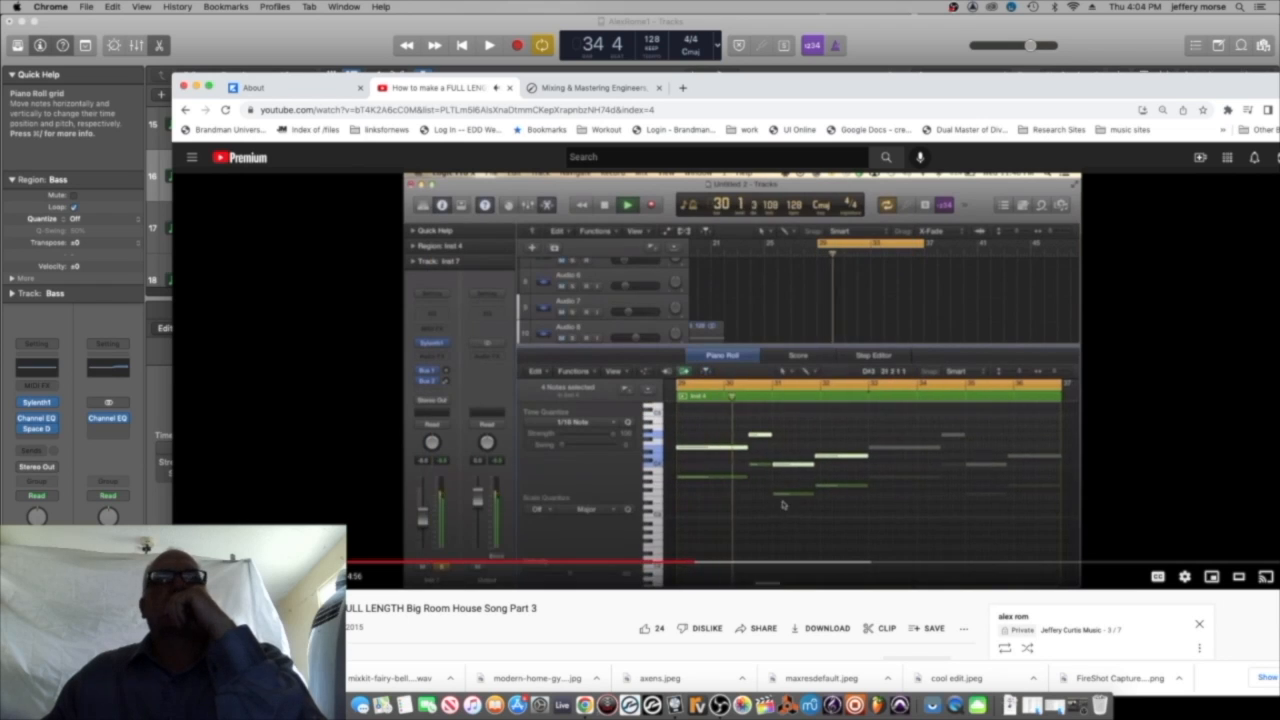
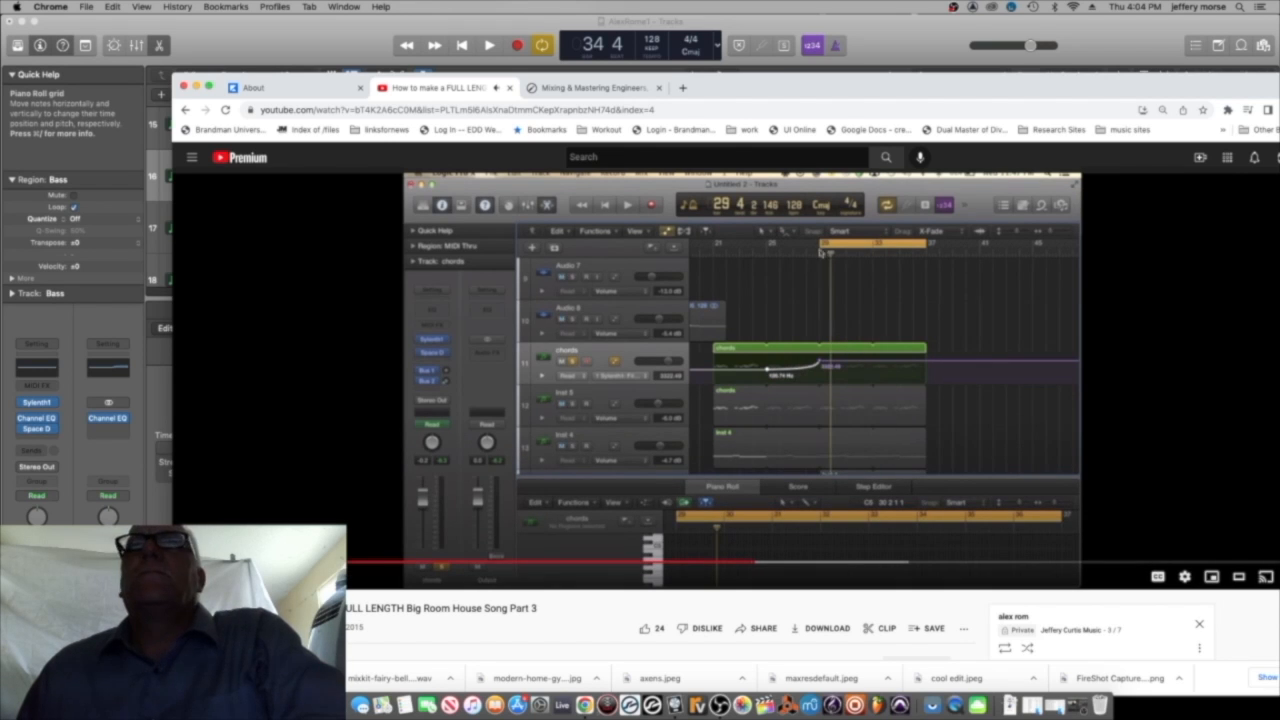
# Switch to Logic Pro, solo the synth lead 1 track and play it briefly.
pyautogui.press('super+Tab')
pyautogui.scroll(5, 808, 202)
pyautogui.scroll(-1, 284, 218)
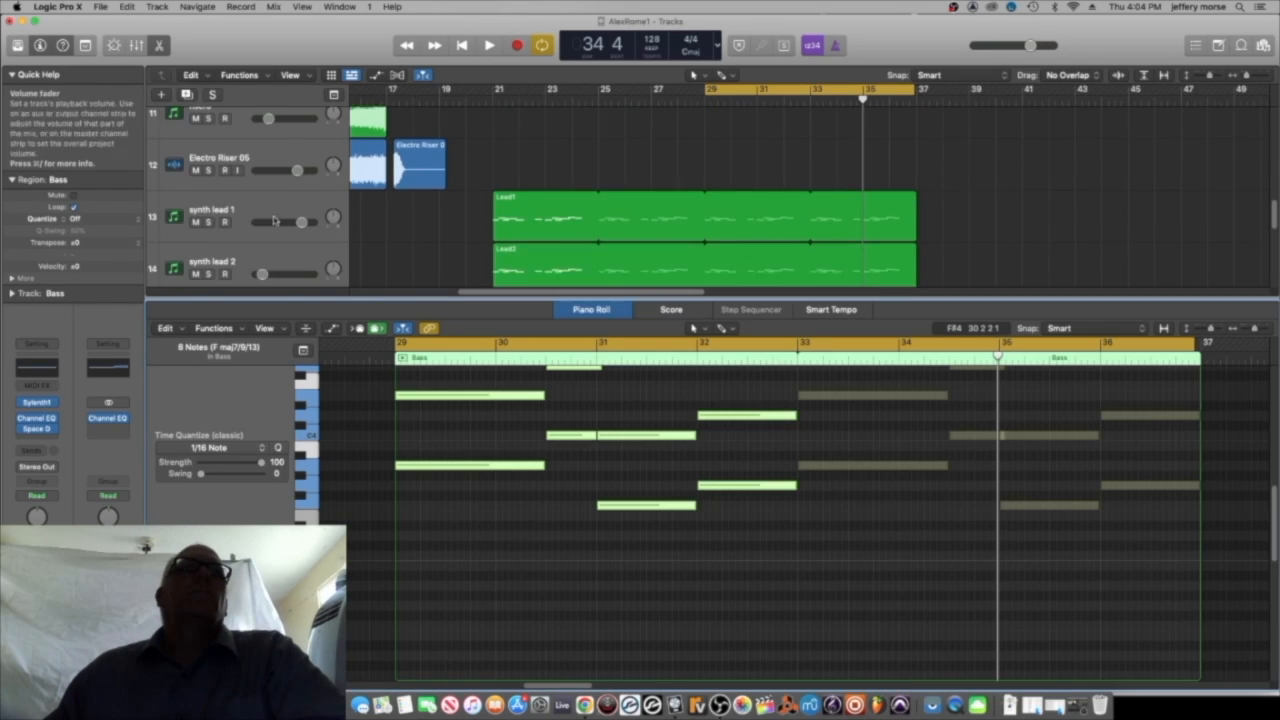
pyautogui.click(274, 205)
pyautogui.press('space')
pyautogui.press('space')
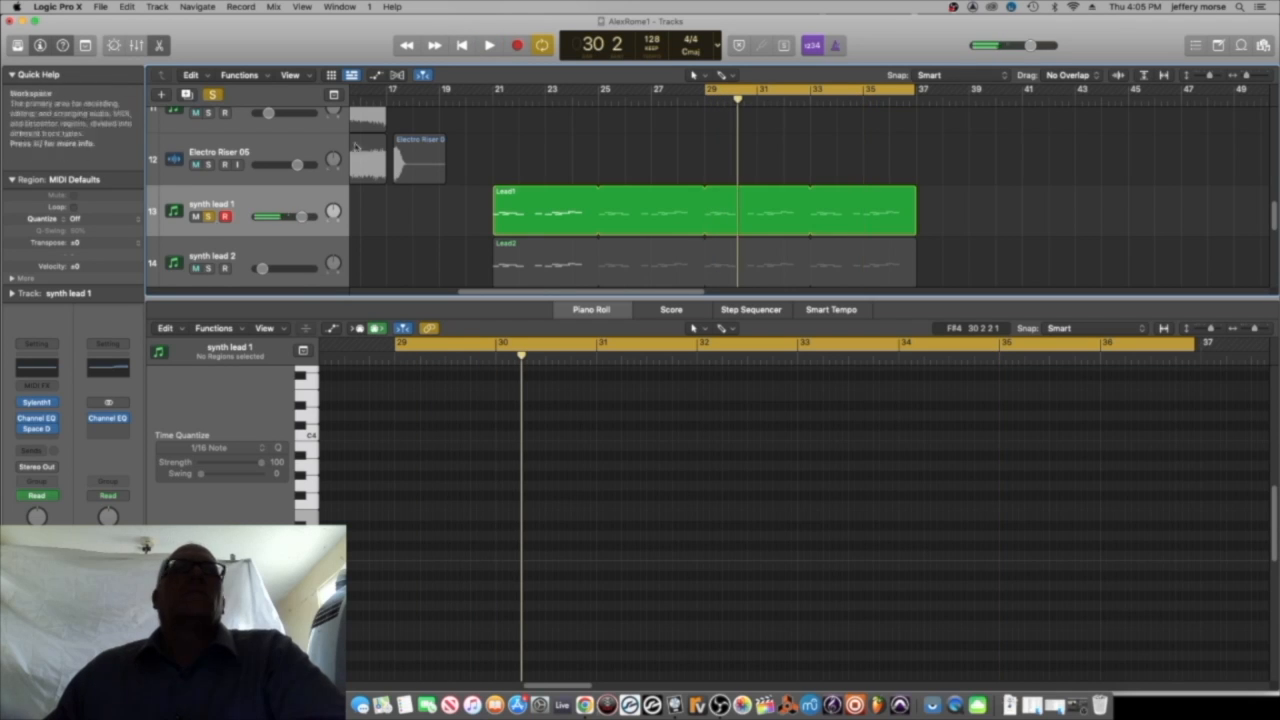
# Show track automation and look through the Sylenth1 parameters available for automating synth lead 1.
pyautogui.press('a')
pyautogui.click(286, 229)
pyautogui.moveTo(318, 174)
pyautogui.scroll(-10, 450, 650)
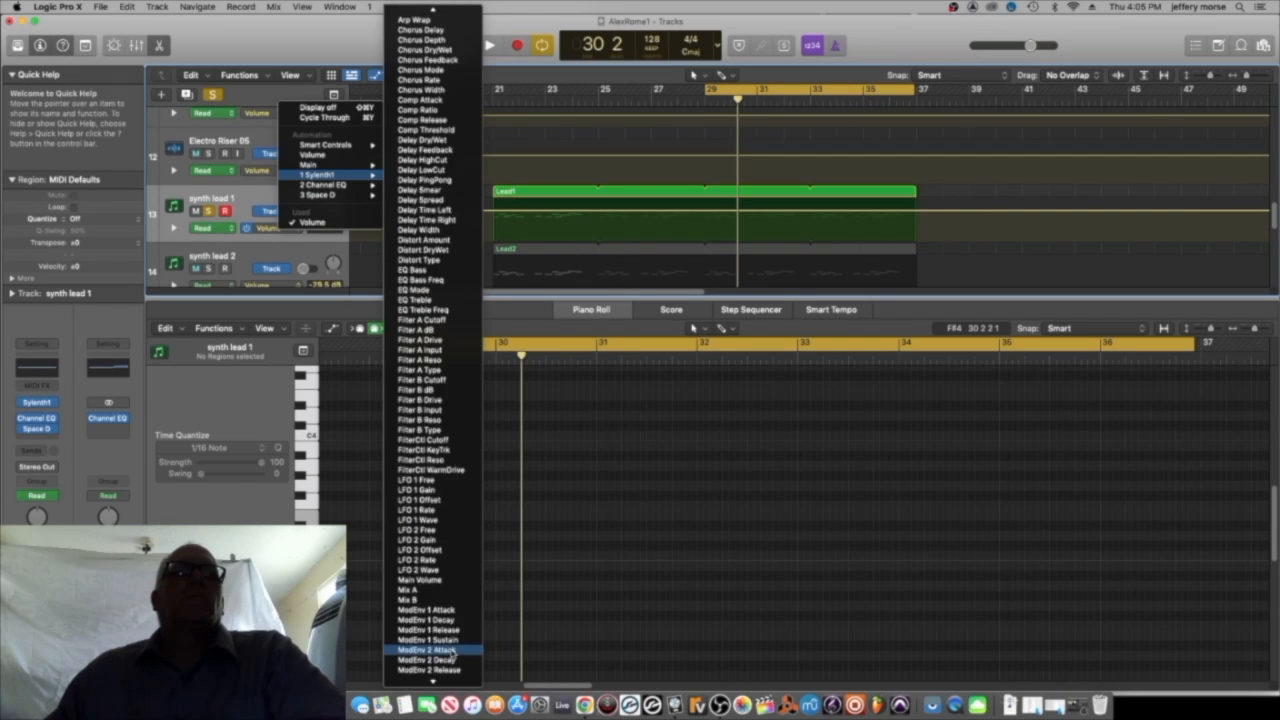
pyautogui.scroll(5, 452, 648)
# Switch to Chrome and replay the tutorial passage to check which Sylenth1 parameter is automated on the chords track.
pyautogui.click(585, 705)
pyautogui.moveTo(757, 564); pyautogui.dragTo(737, 563)
pyautogui.click(703, 564)
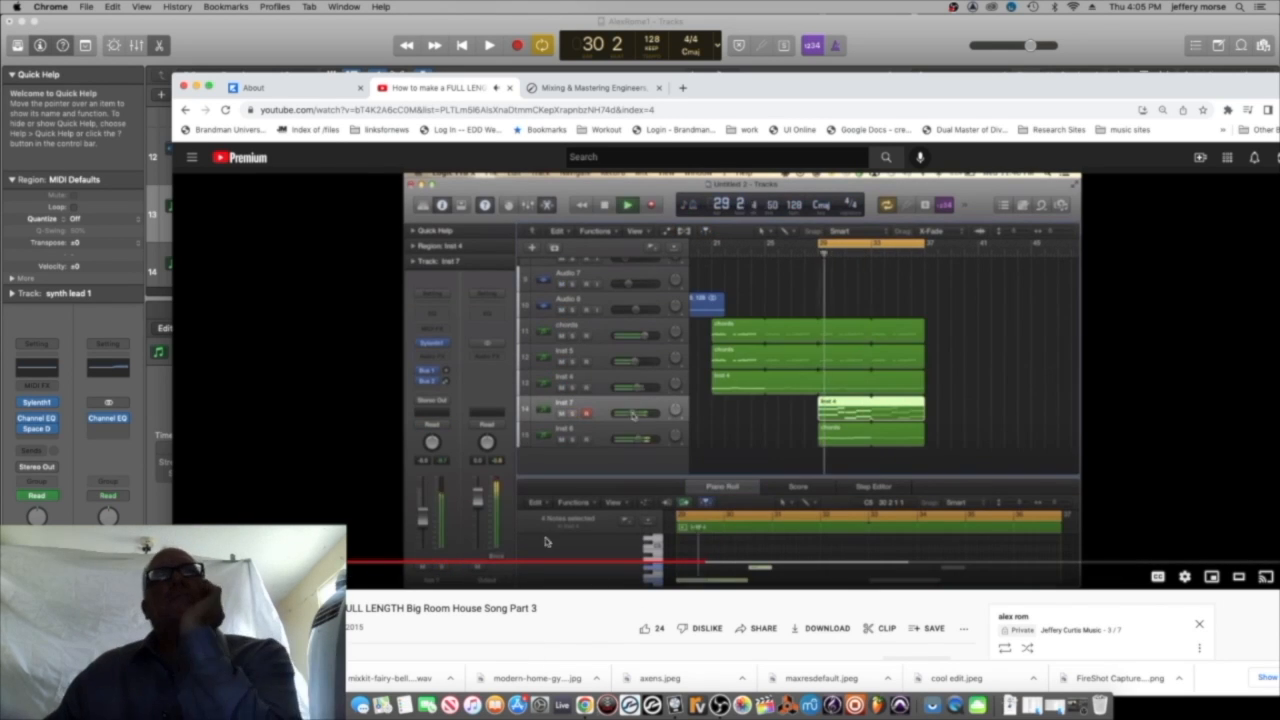
pyautogui.click(722, 564)
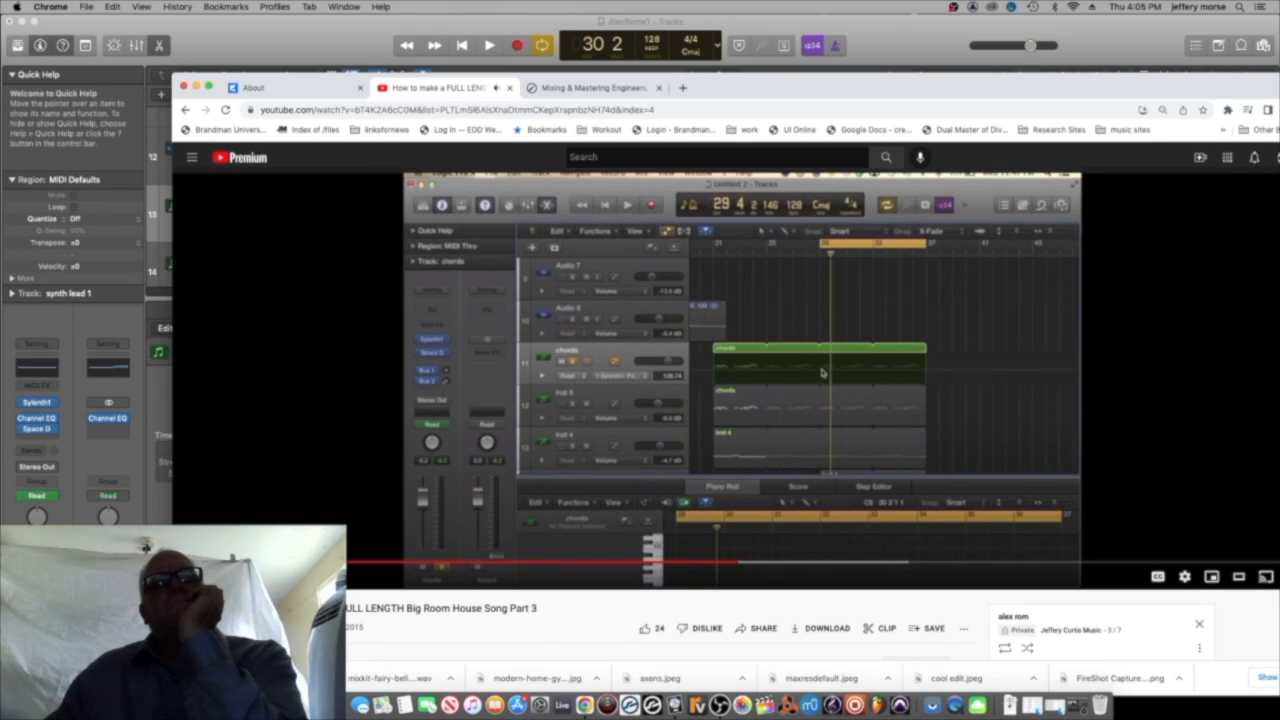
# Return to Logic Pro and set synth lead 1's automation parameter to Sylenth1's FilterCtl Cutoff.
pyautogui.click(195, 87)
pyautogui.click(284, 227)
pyautogui.click(284, 227)
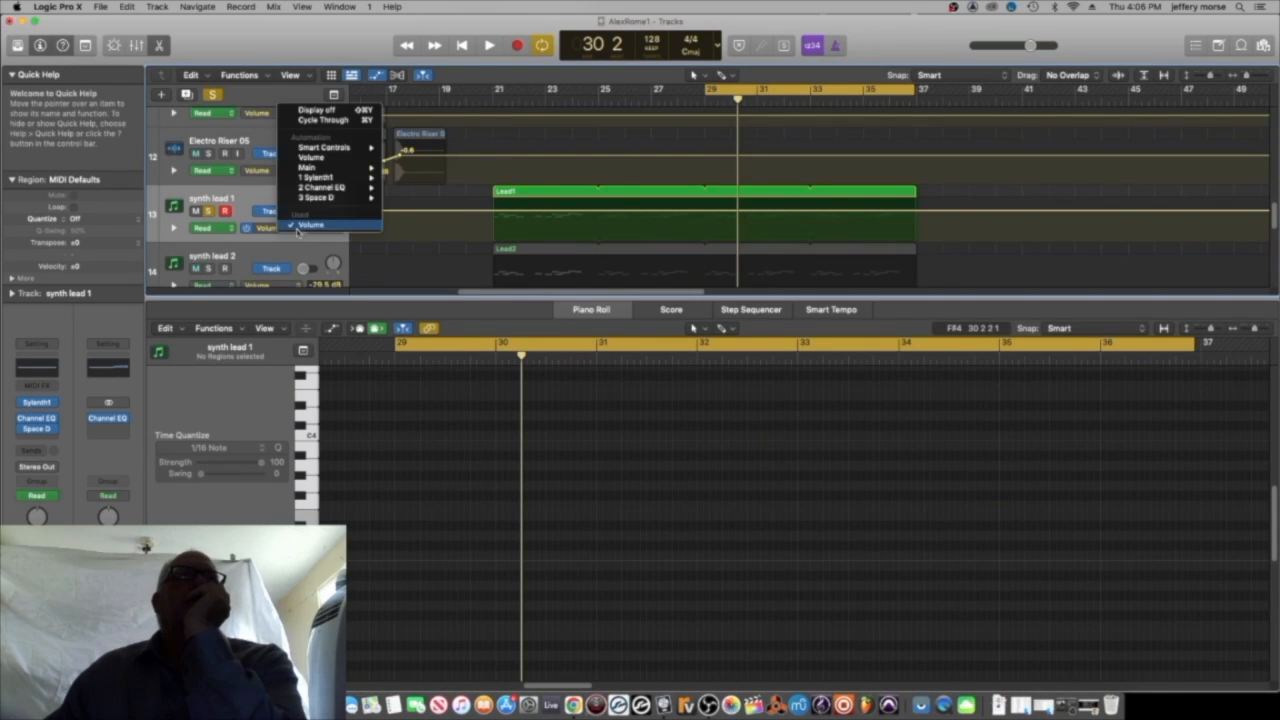
pyautogui.moveTo(330, 178)
pyautogui.click(443, 591)
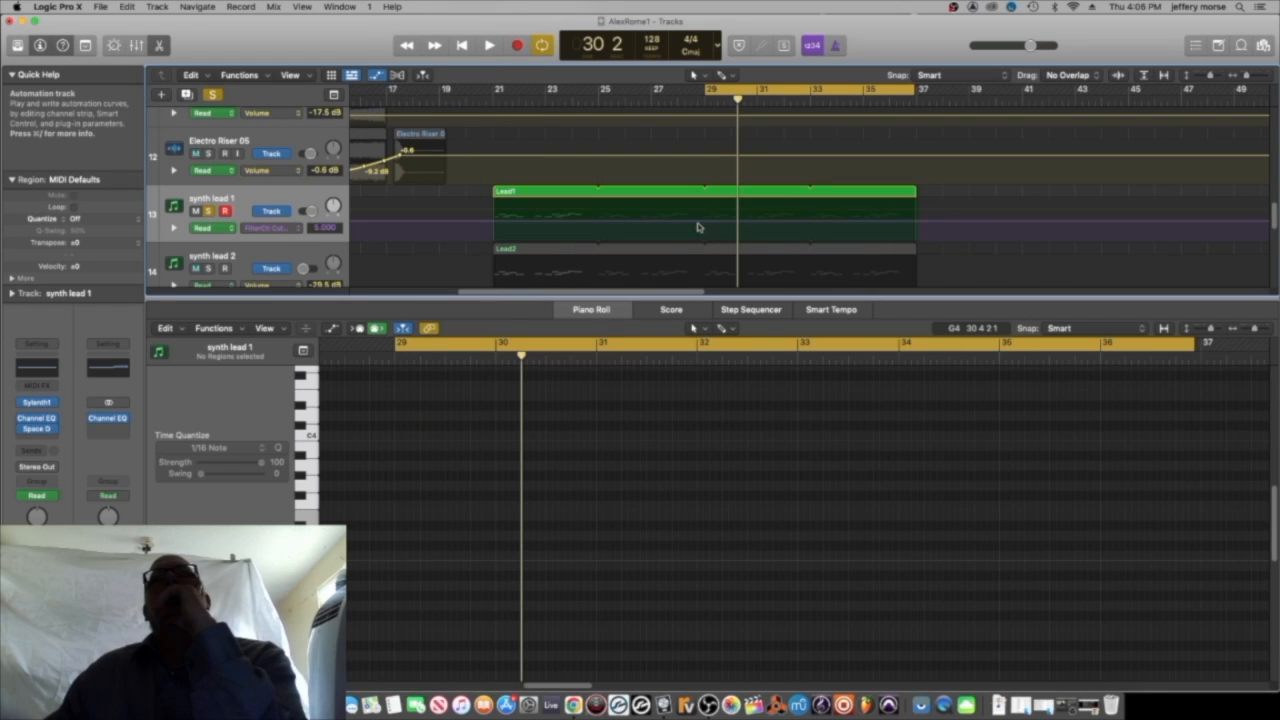
# Add cutoff automation points at bars 25 and 29 on synth lead 1, raise the second, and curve the segment between them.
pyautogui.click(707, 221)
pyautogui.click(594, 221)
pyautogui.moveTo(711, 220)
pyautogui.mouseDown()
pyautogui.moveTo(711, 204)
pyautogui.moveTo(692, 233)
pyautogui.moveTo(704, 235)
pyautogui.mouseUp()
pyautogui.click(729, 77)
pyautogui.click(786, 270)
# Extend the cycle start back to about bar 22 and play the soloed synth lead 1 through the filter rise.
pyautogui.press('space')
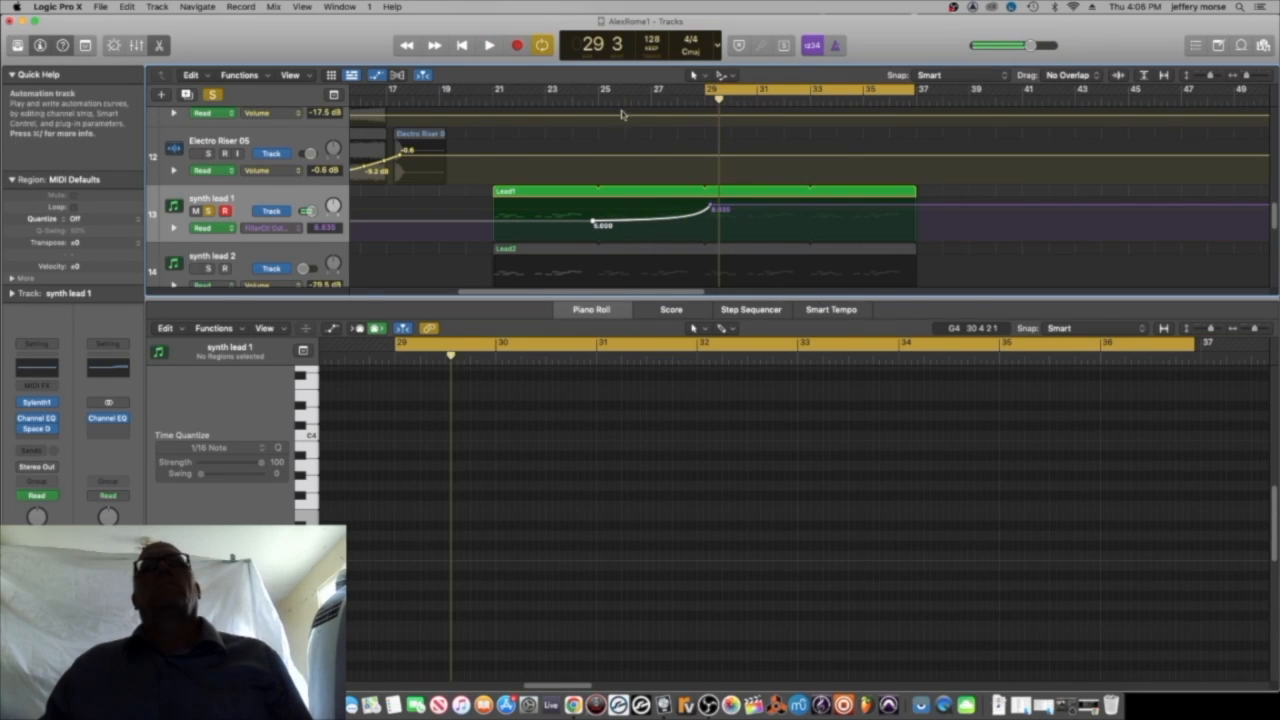
pyautogui.moveTo(706, 90); pyautogui.dragTo(519, 91)
pyautogui.press('space')
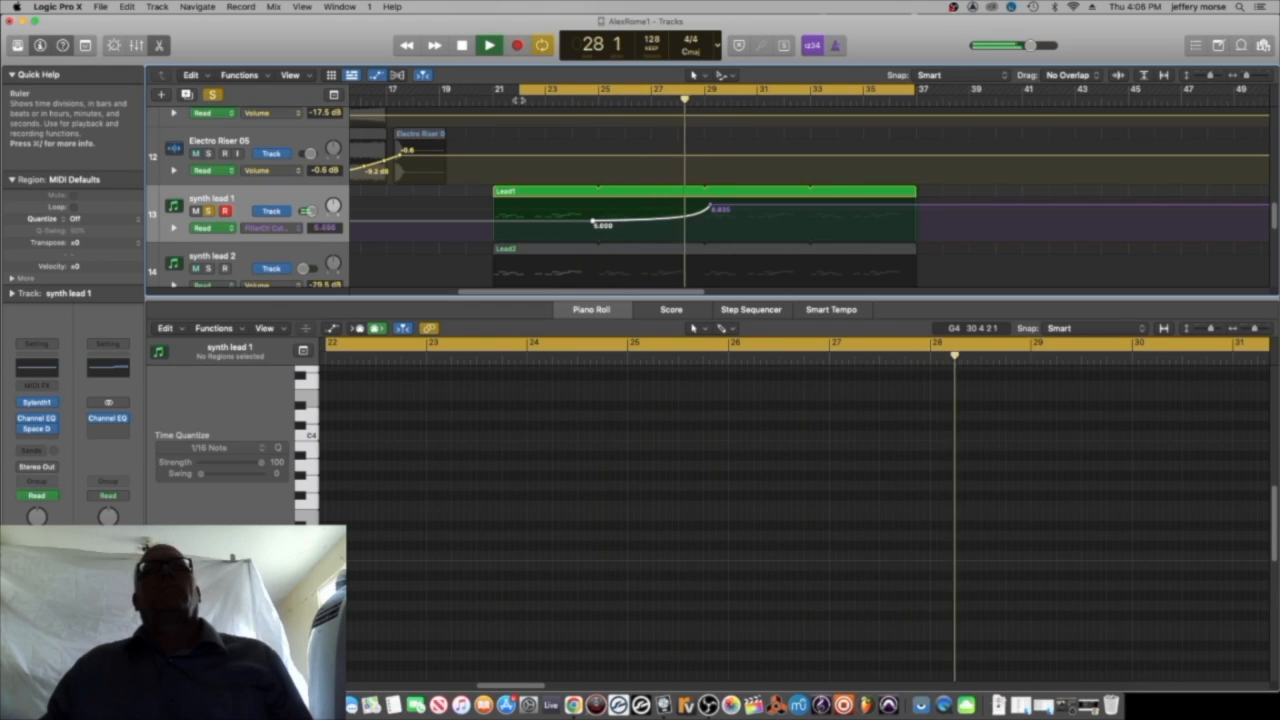
pyautogui.press('space')
# Unsolo synth lead 1 and play the filter rise with the full mix.
pyautogui.click(208, 211)
pyautogui.press('space')
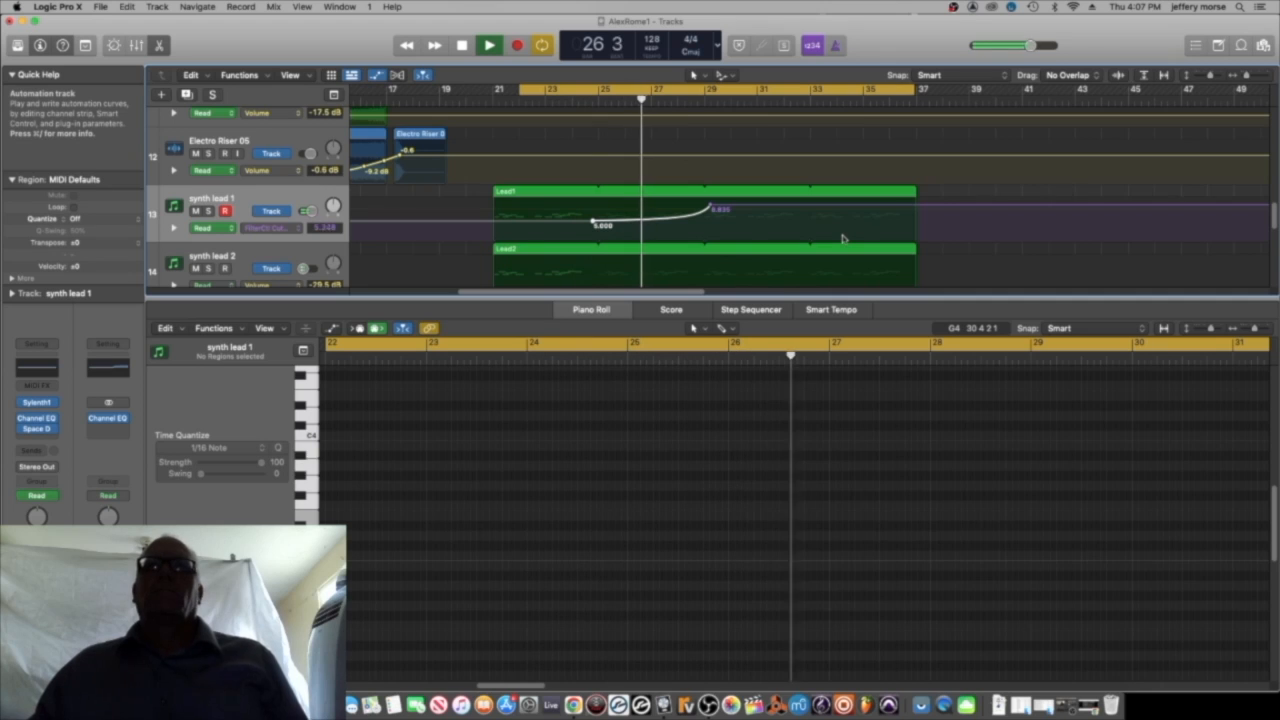
pyautogui.click(462, 45)
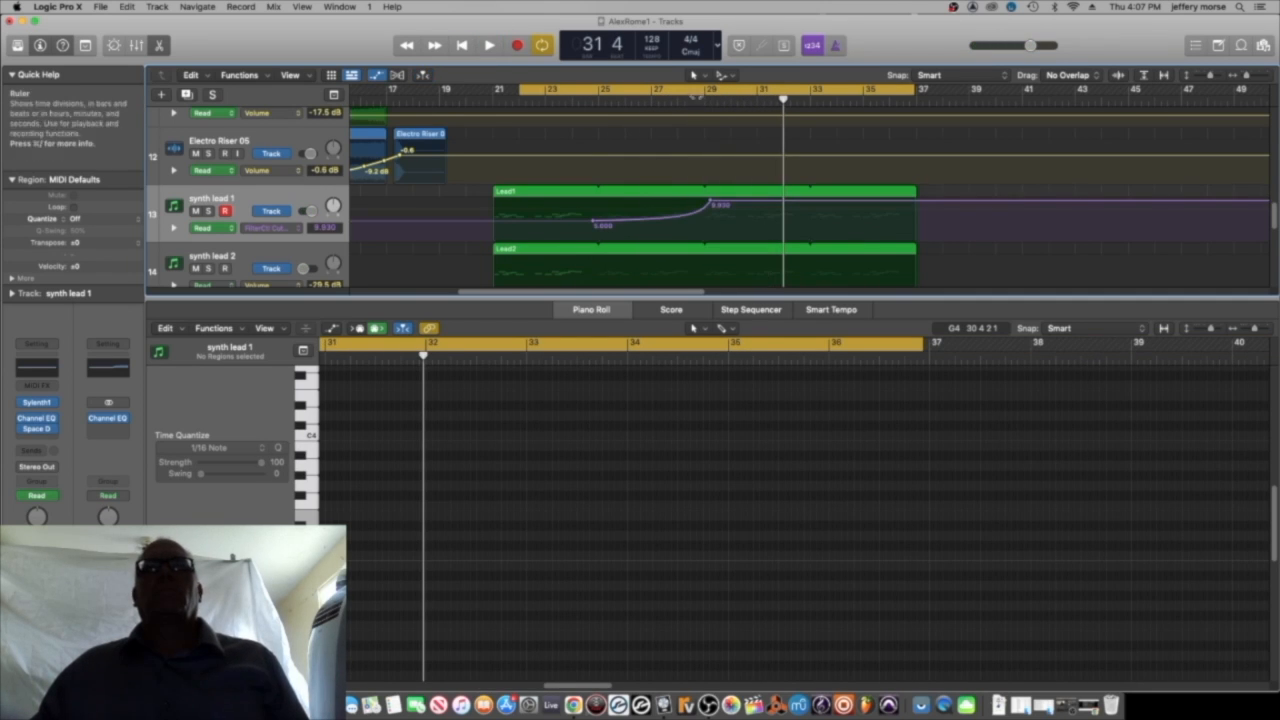
# Move the cycle start to about bar 27, play the passage, and solo synth lead 1 again.
pyautogui.moveTo(521, 89); pyautogui.dragTo(657, 87)
pyautogui.press('space')
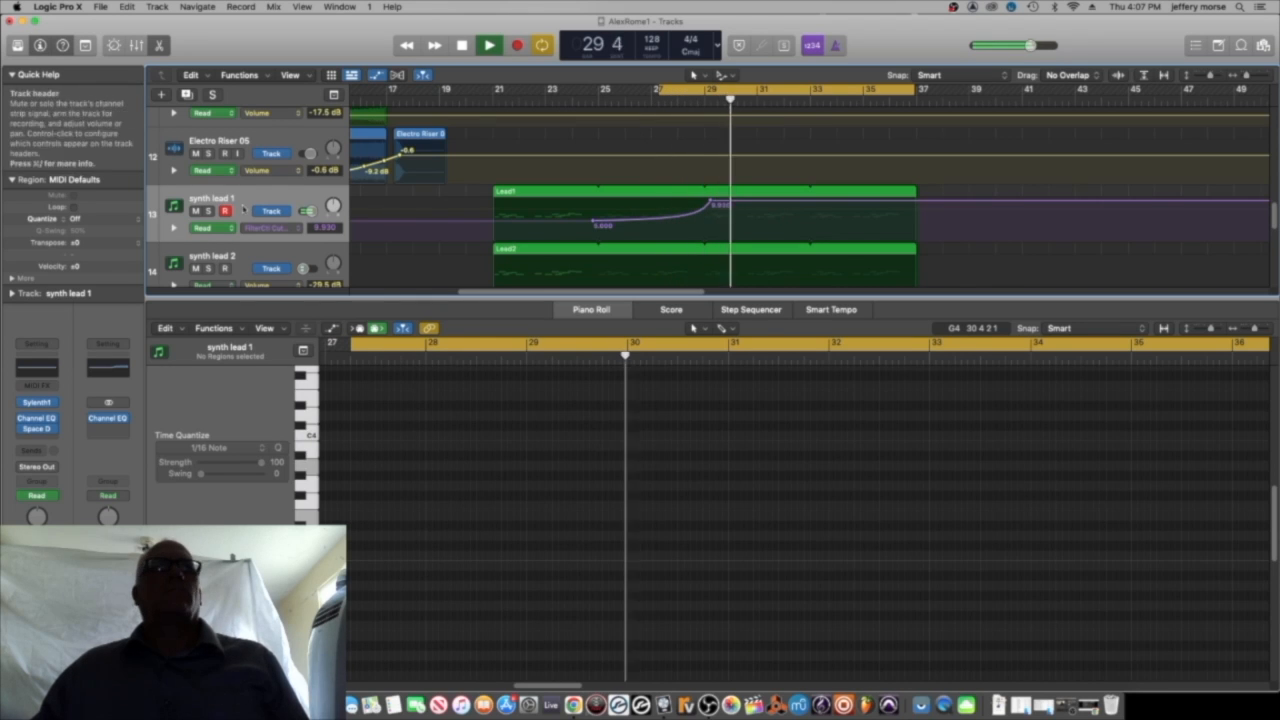
pyautogui.click(209, 211)
pyautogui.press('space')
# Switch to Chrome and study the chords track's cutoff automation curve and cycle range in the tutorial at full screen.
pyautogui.click(573, 706)
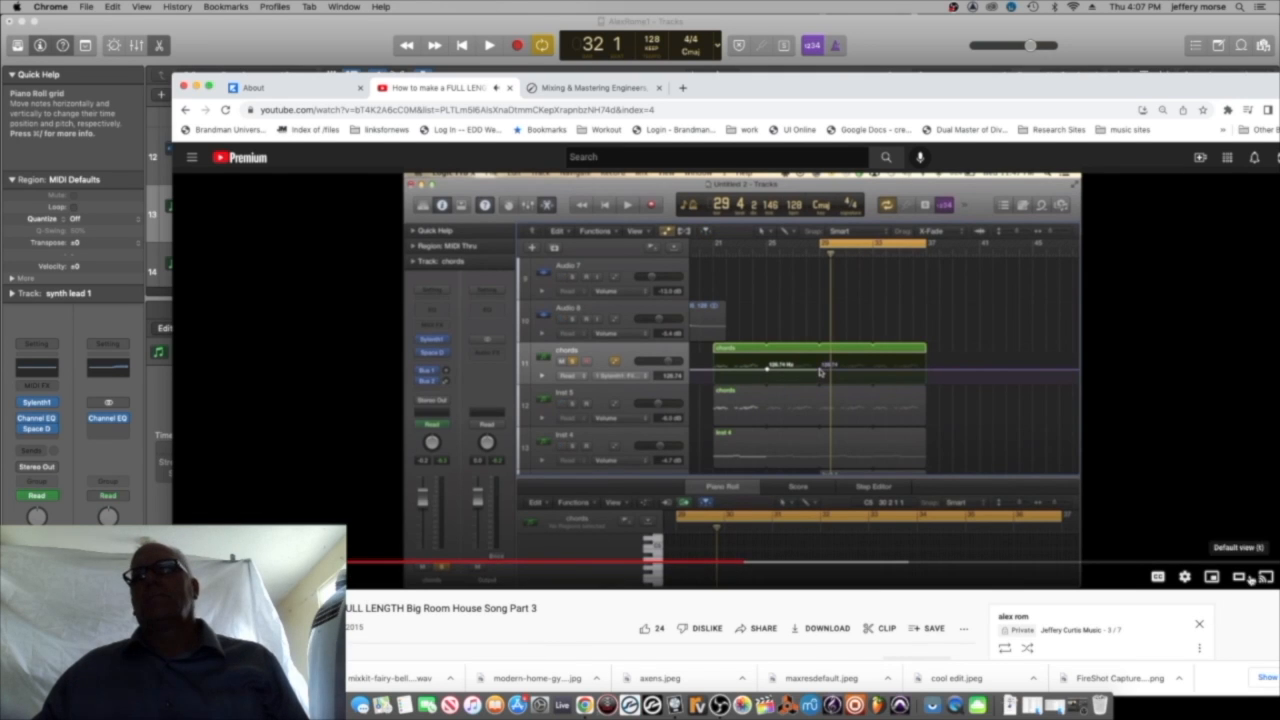
pyautogui.moveTo(1132, 80); pyautogui.dragTo(1058, 78)
pyautogui.click(1219, 575)
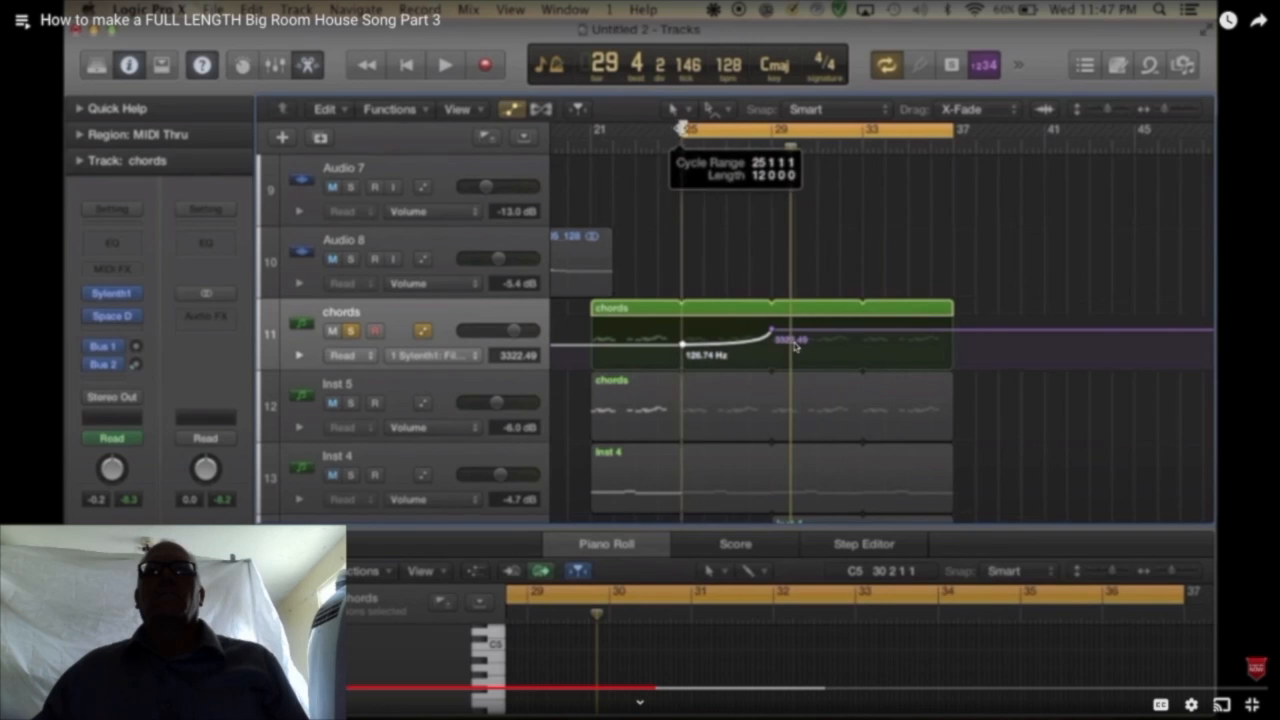
pyautogui.click(622, 396)
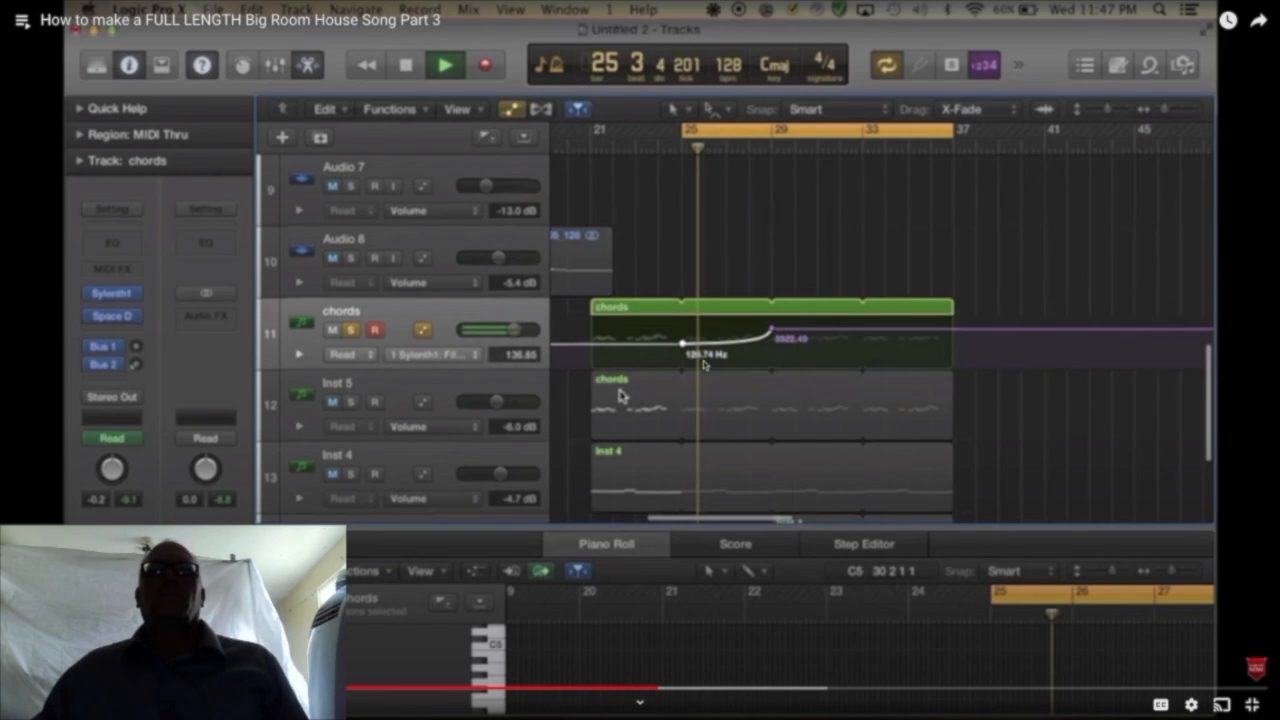
pyautogui.click(618, 395)
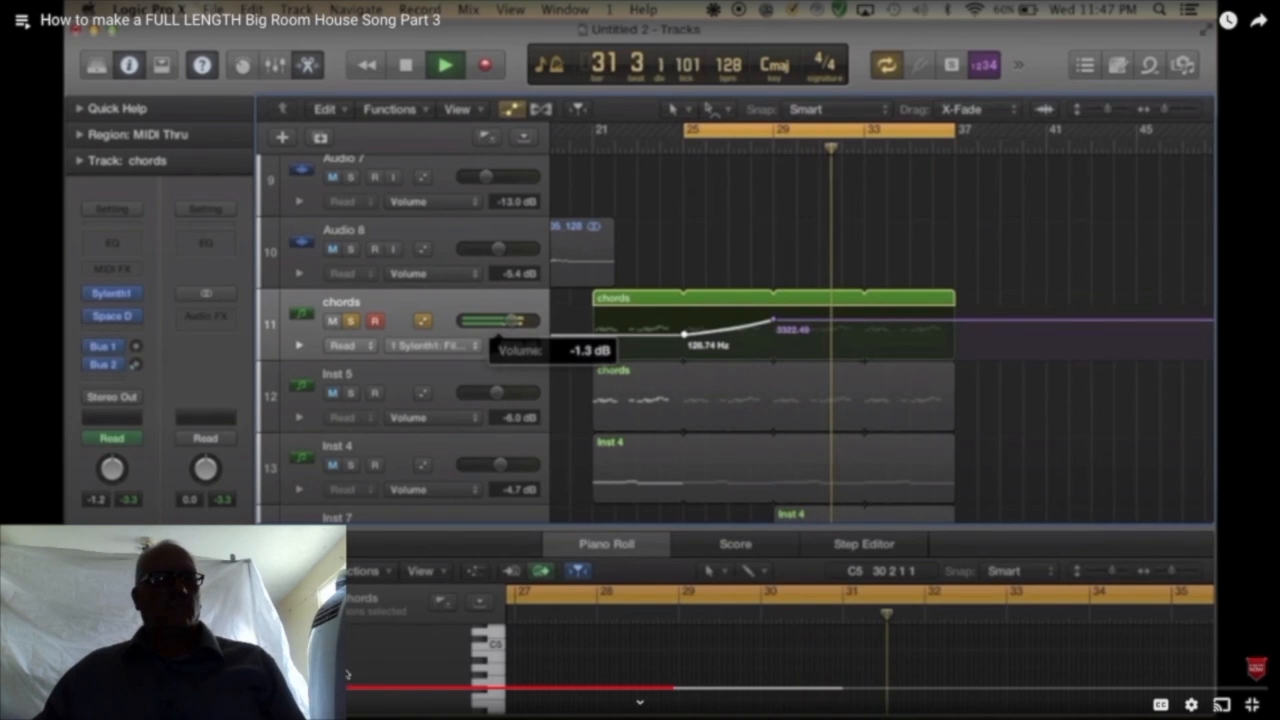
pyautogui.press('Escape')
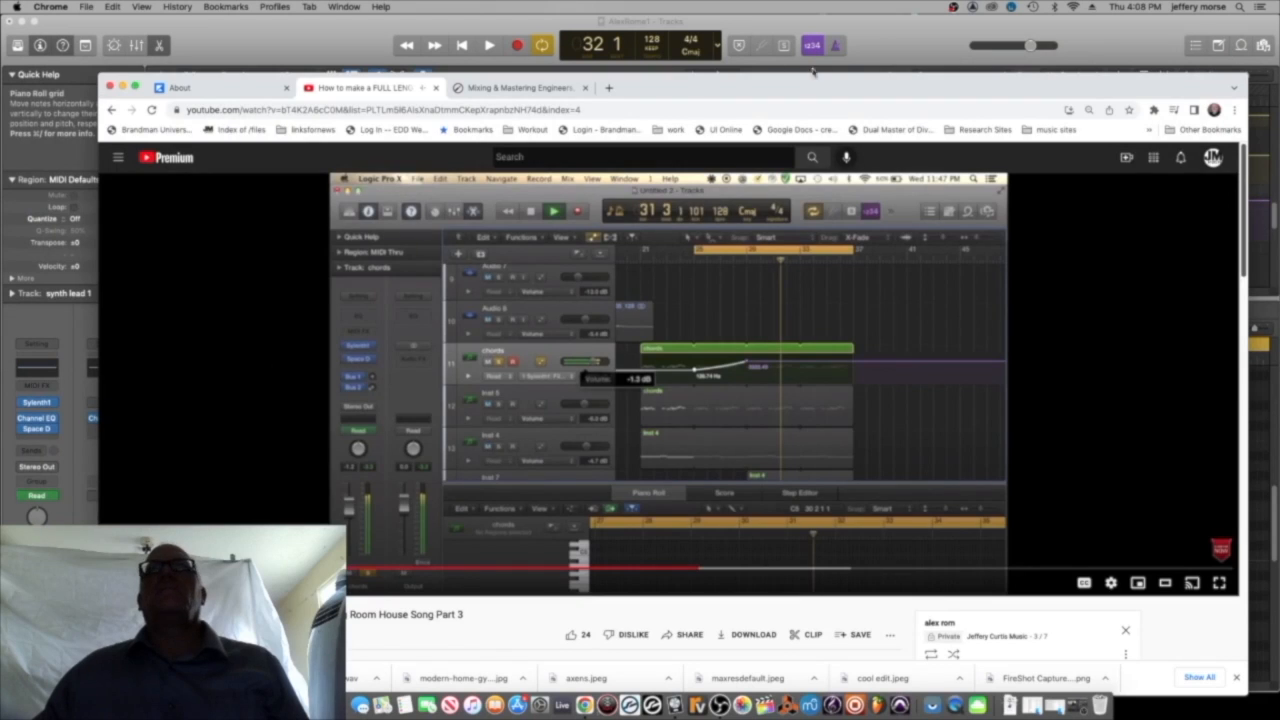
# Return to Logic Pro, lower synth lead 1's bar 29 cutoff automation point to about 8.15, and straighten the curve leading to it.
pyautogui.click(875, 44)
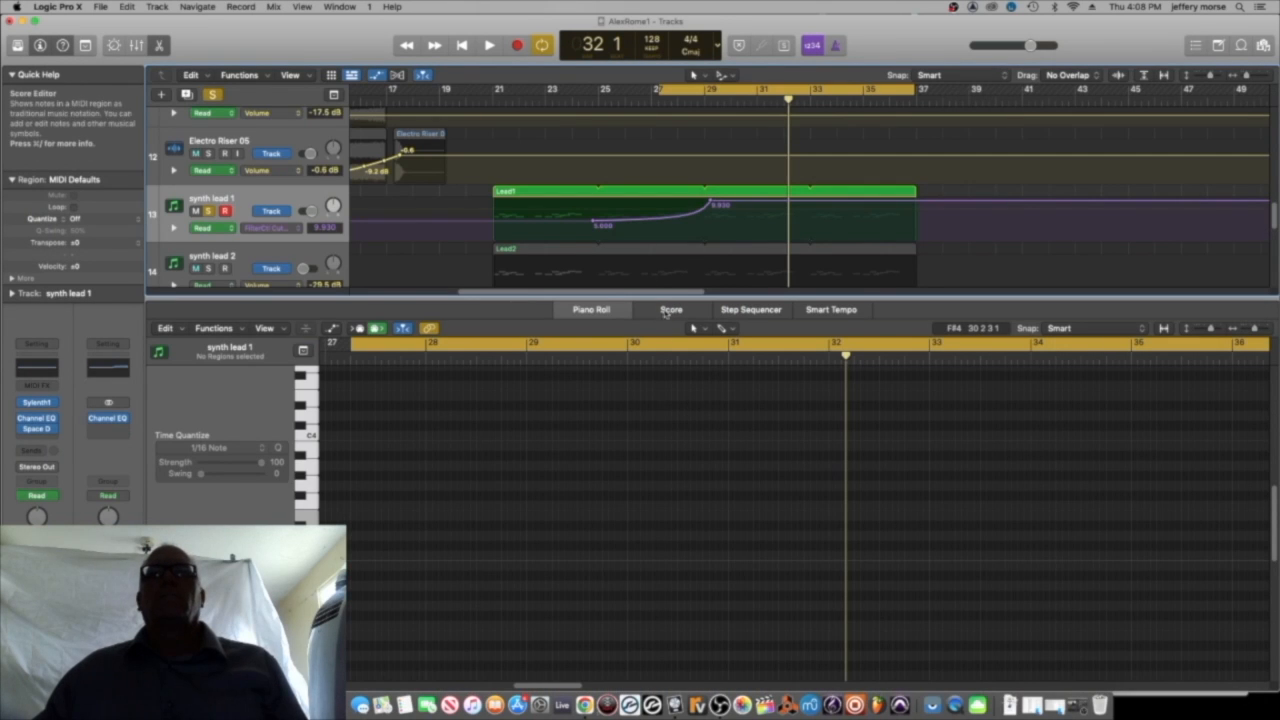
pyautogui.click(711, 205)
pyautogui.moveTo(711, 201); pyautogui.dragTo(711, 207)
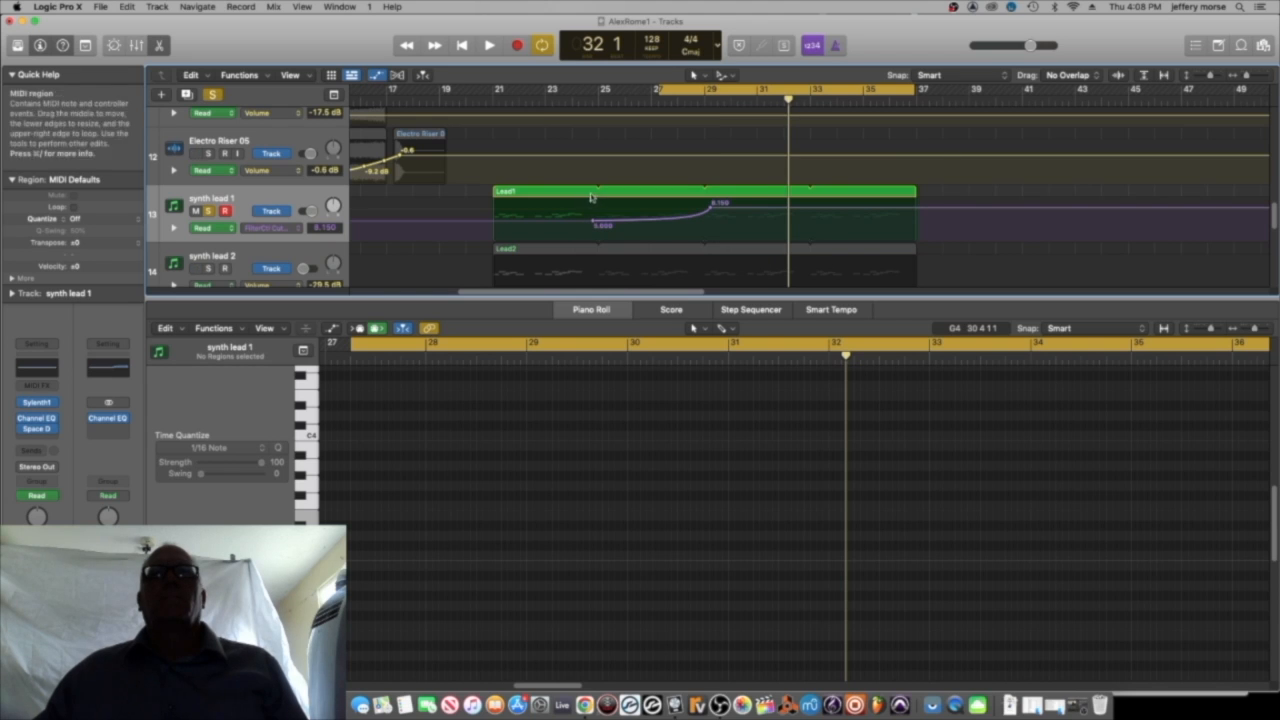
pyautogui.moveTo(682, 222); pyautogui.dragTo(682, 222)
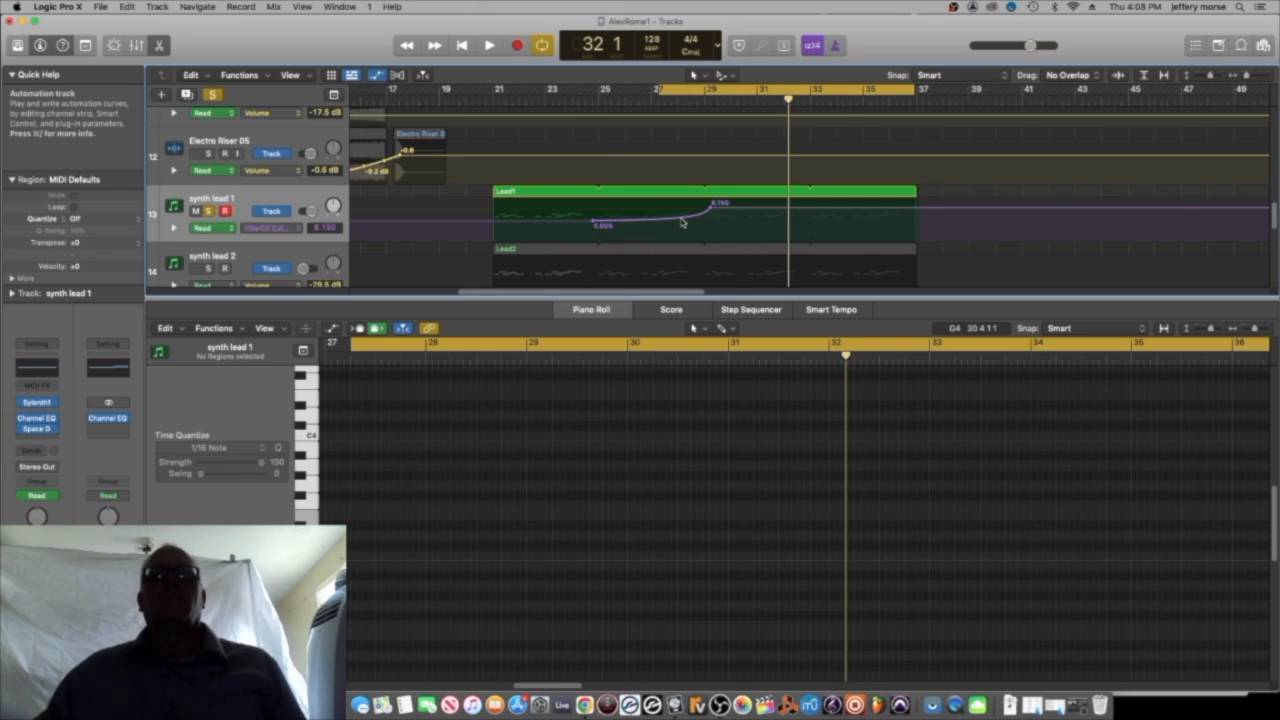
pyautogui.moveTo(680, 219); pyautogui.dragTo(689, 218)
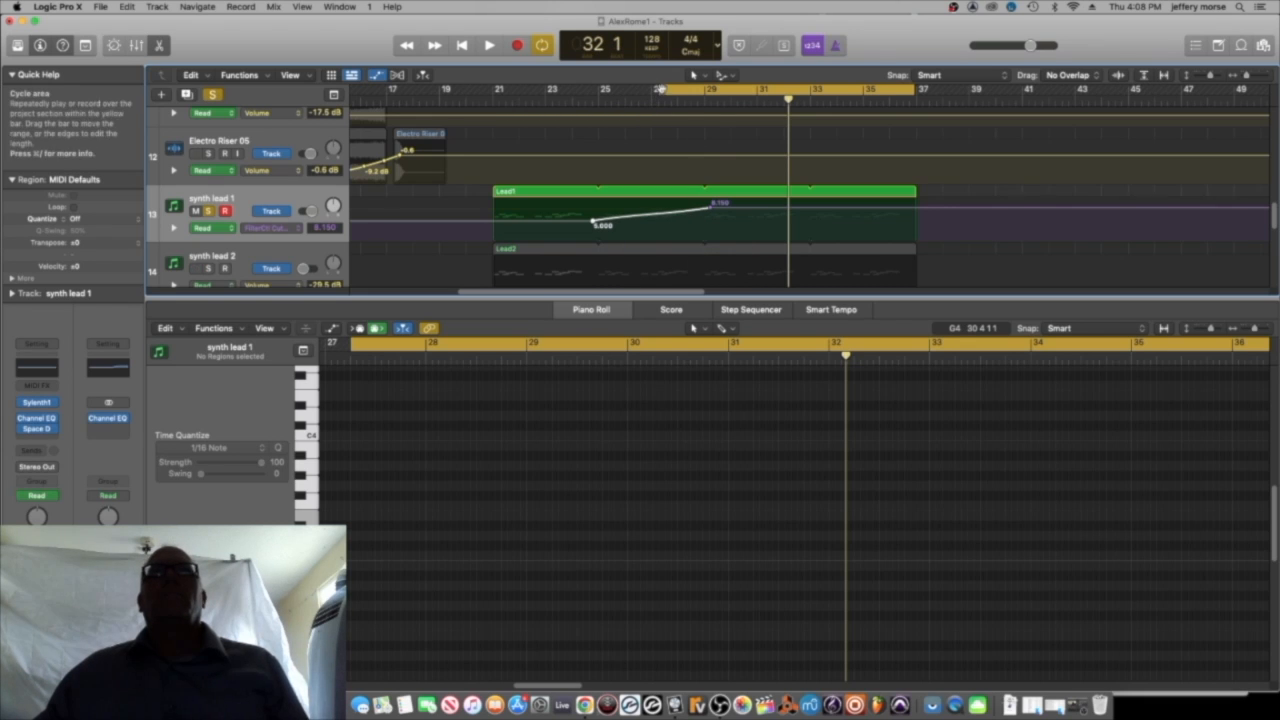
# Extend the cycle start to about bar 22 and play the soloed synth lead 1 with its revised cutoff automation.
pyautogui.click(660, 90)
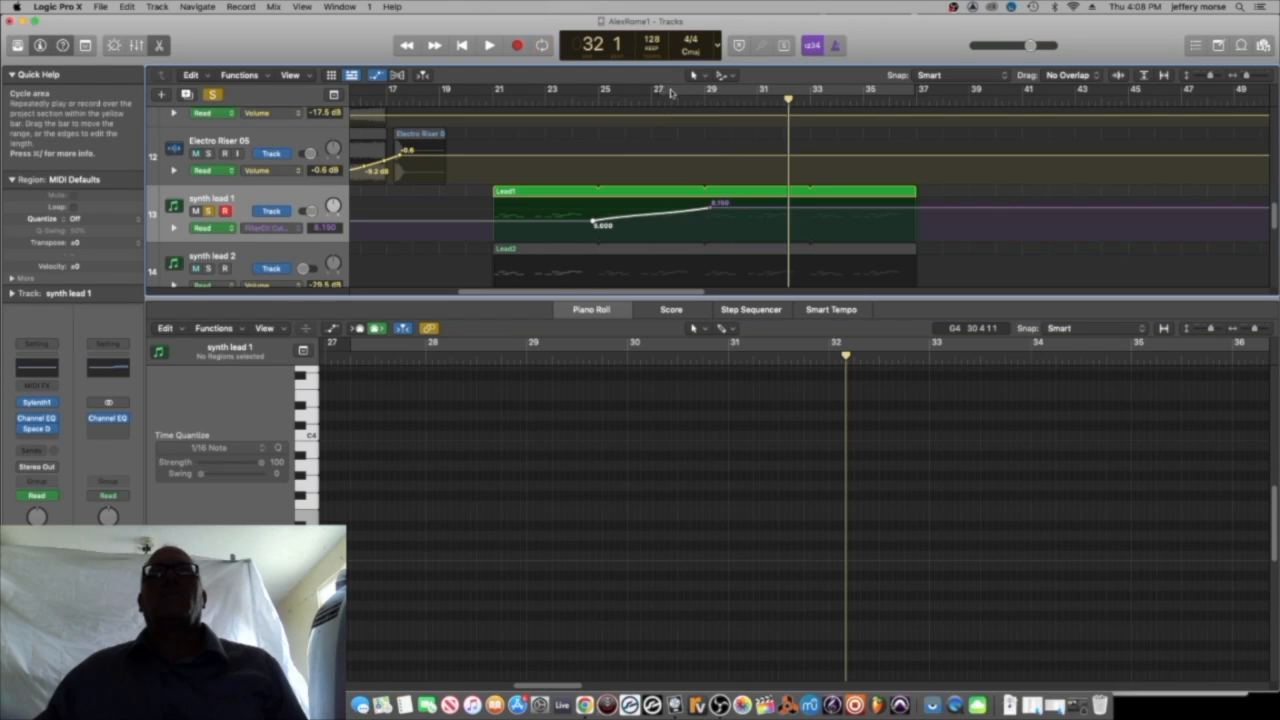
pyautogui.click(660, 90)
pyautogui.moveTo(655, 91); pyautogui.dragTo(520, 92)
pyautogui.press('space')
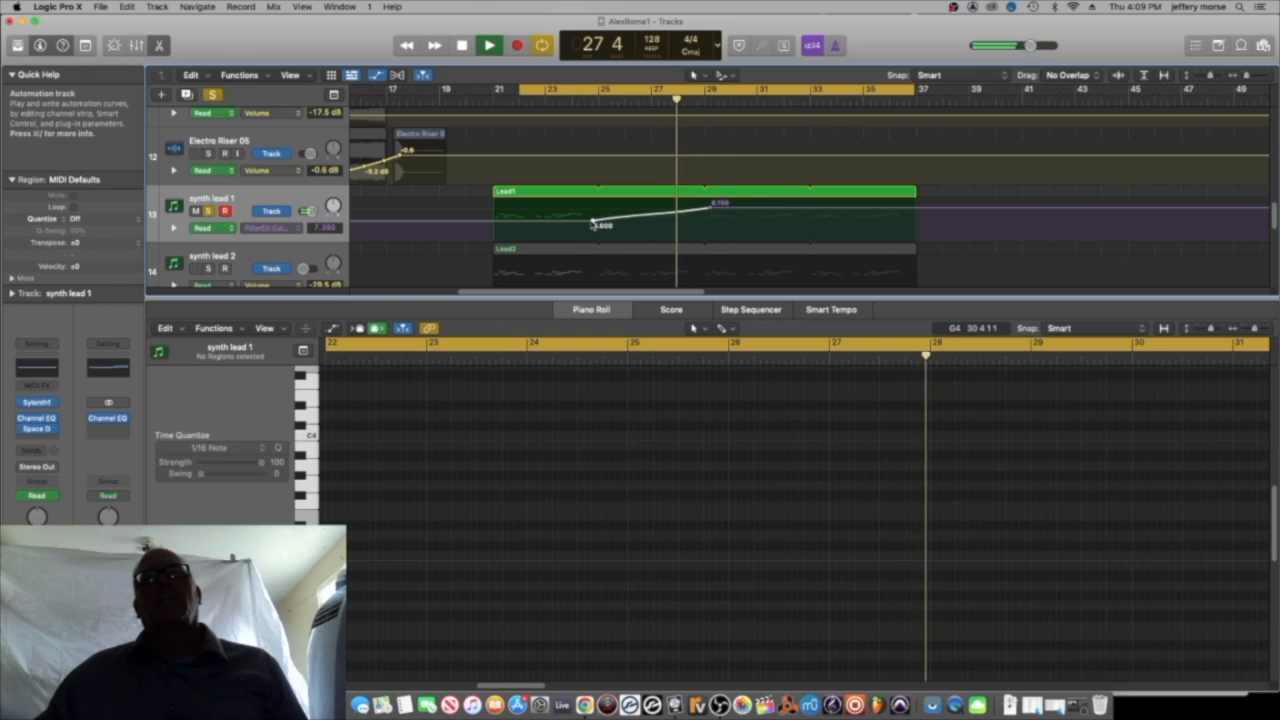
# Check the tutorial in Chrome, and in Logic Pro raise synth lead 2's cutoff automation points near bars 25 and 29 to about 1.05 and 4.89.
pyautogui.press('space')
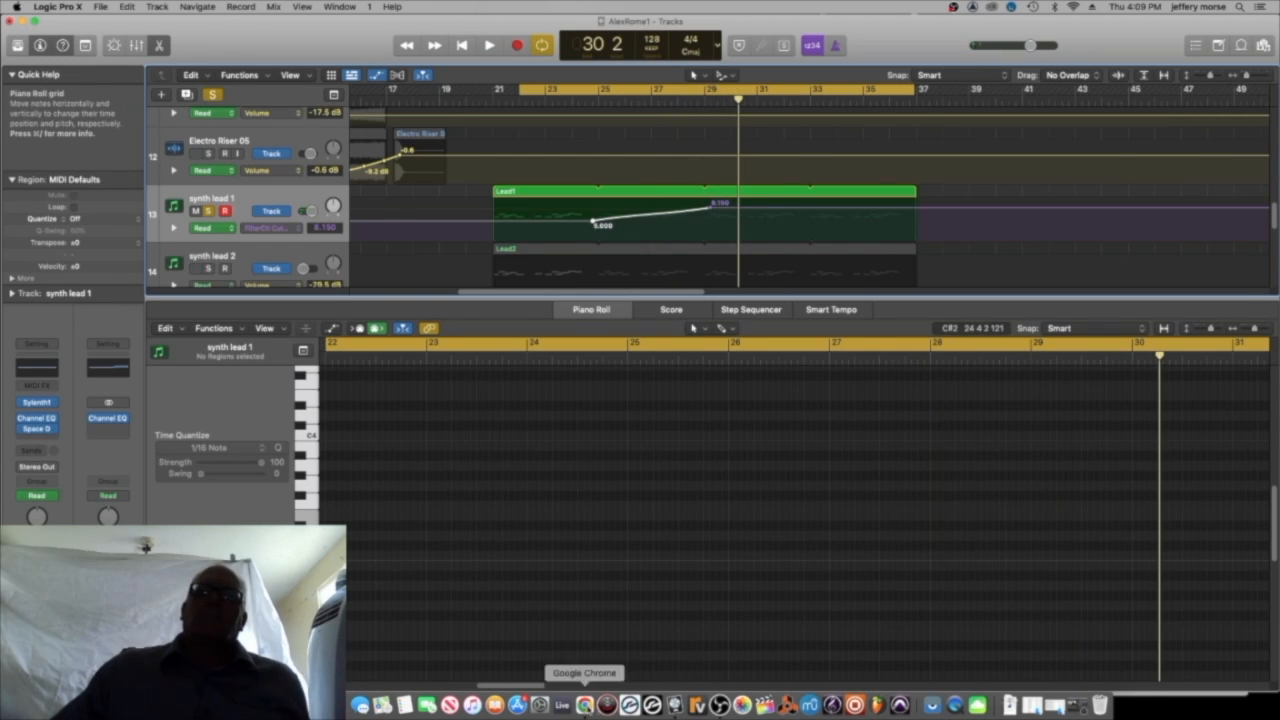
pyautogui.click(584, 705)
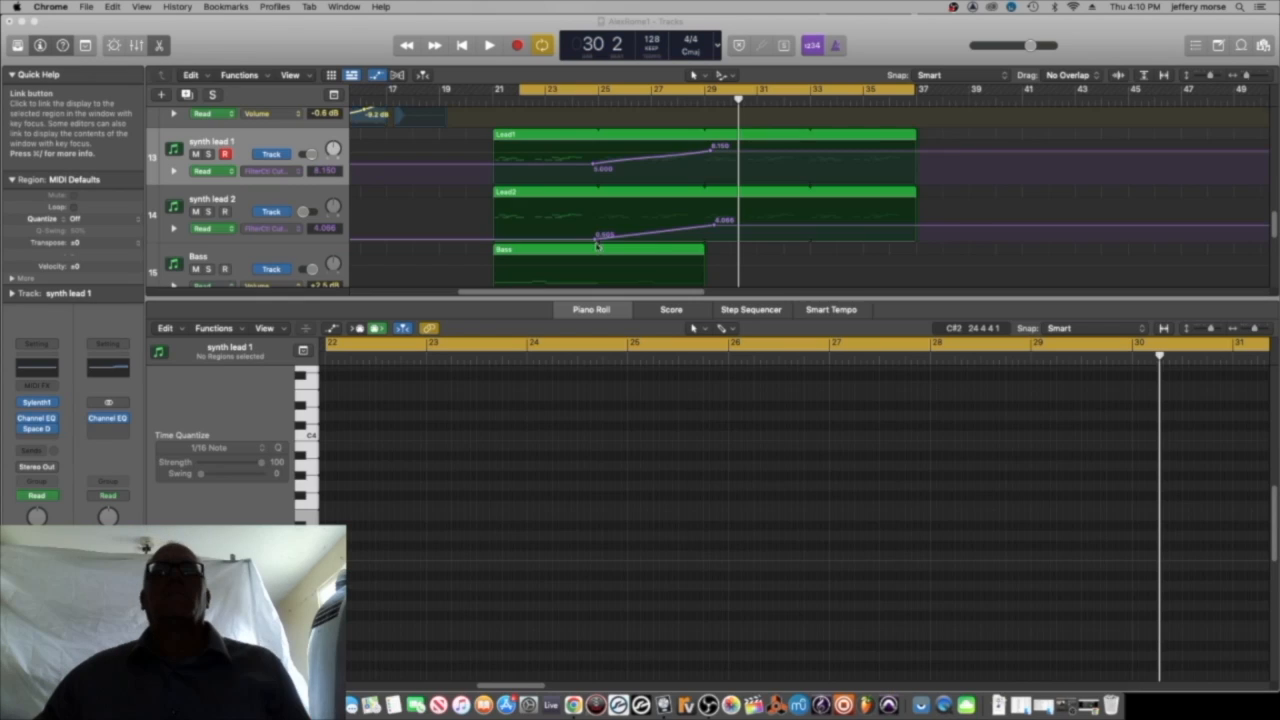
pyautogui.click(595, 240)
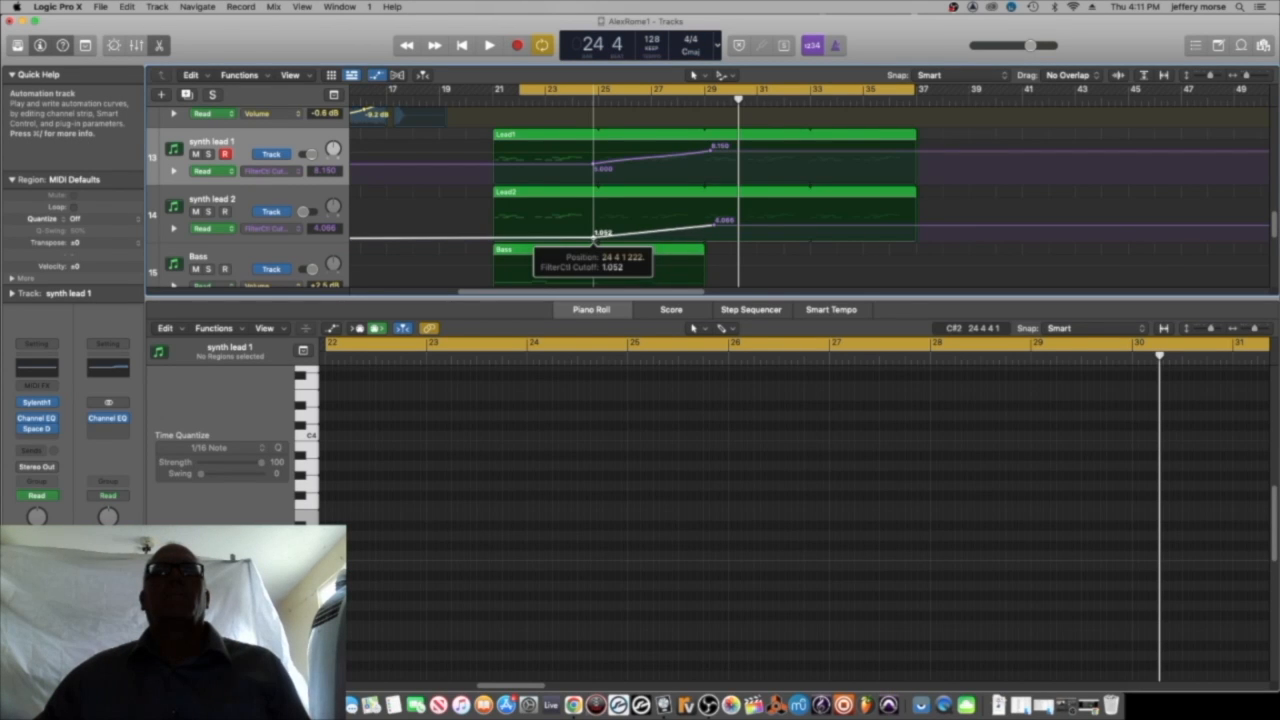
pyautogui.moveTo(714, 222); pyautogui.dragTo(714, 219)
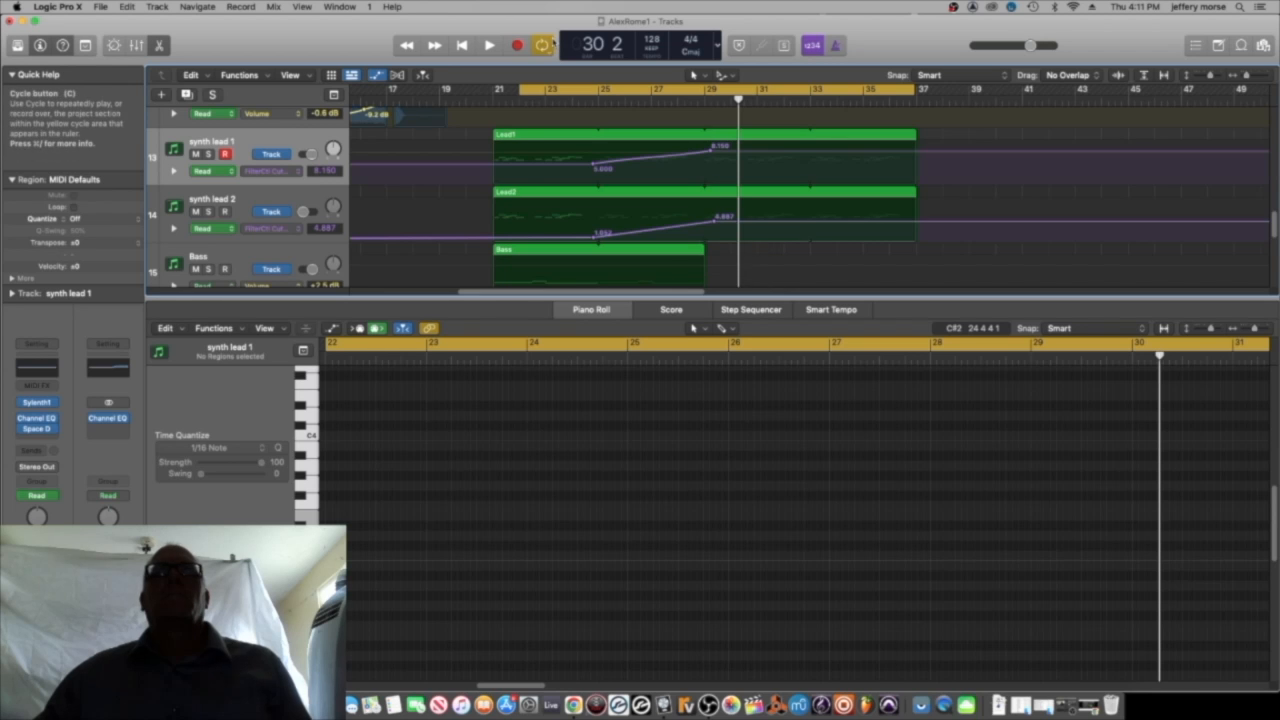
# Play the passage while comparing synth lead 2 soloed alone with both synth leads soloed together.
pyautogui.press('space')
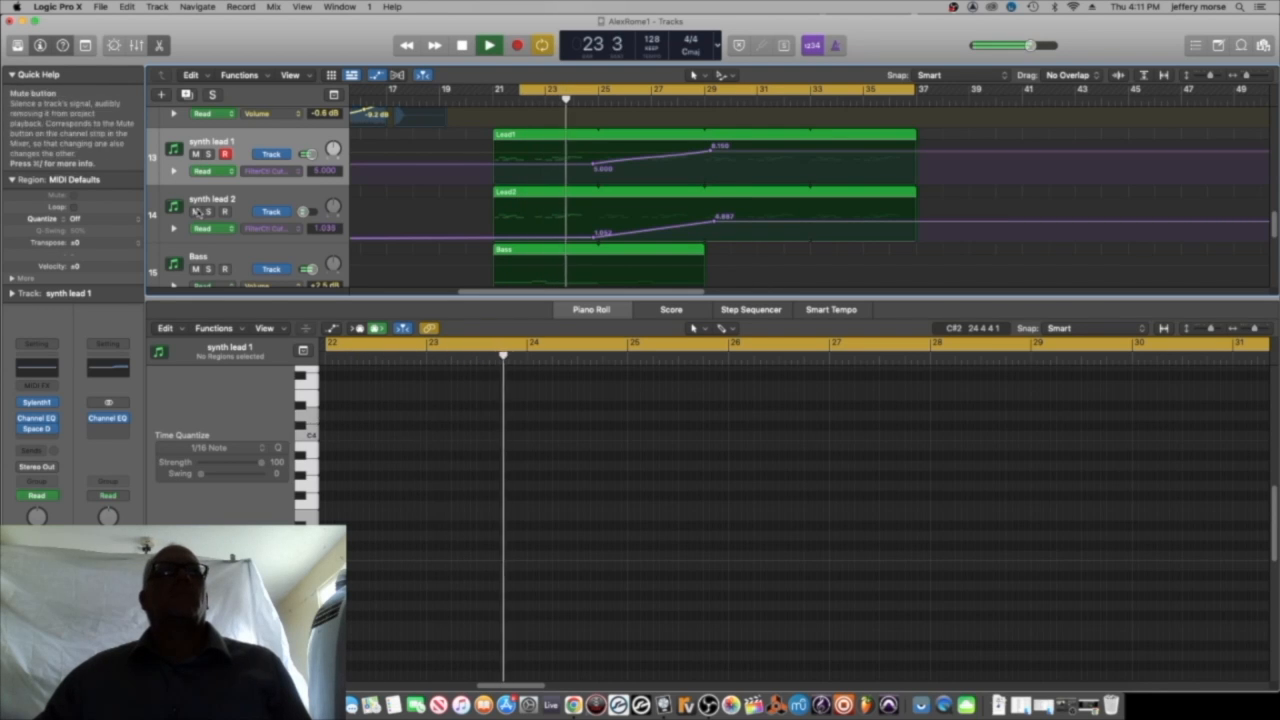
pyautogui.click(208, 154)
pyautogui.click(208, 211)
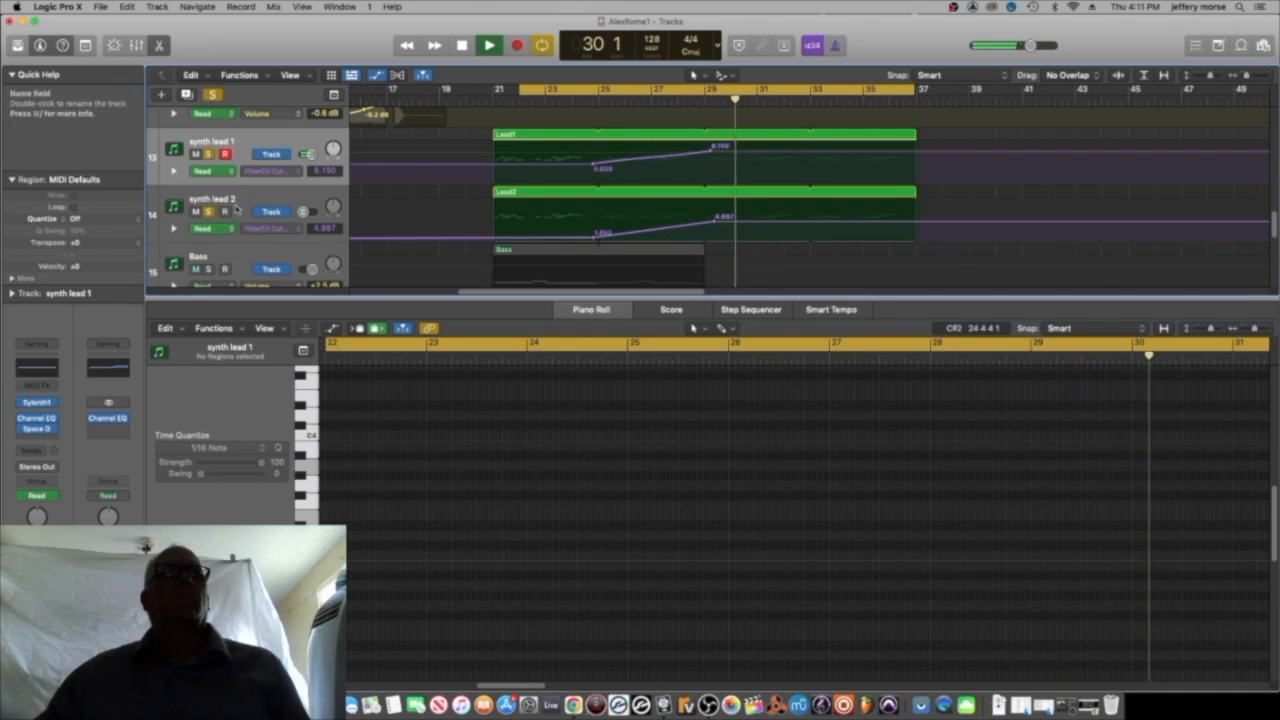
pyautogui.click(208, 154)
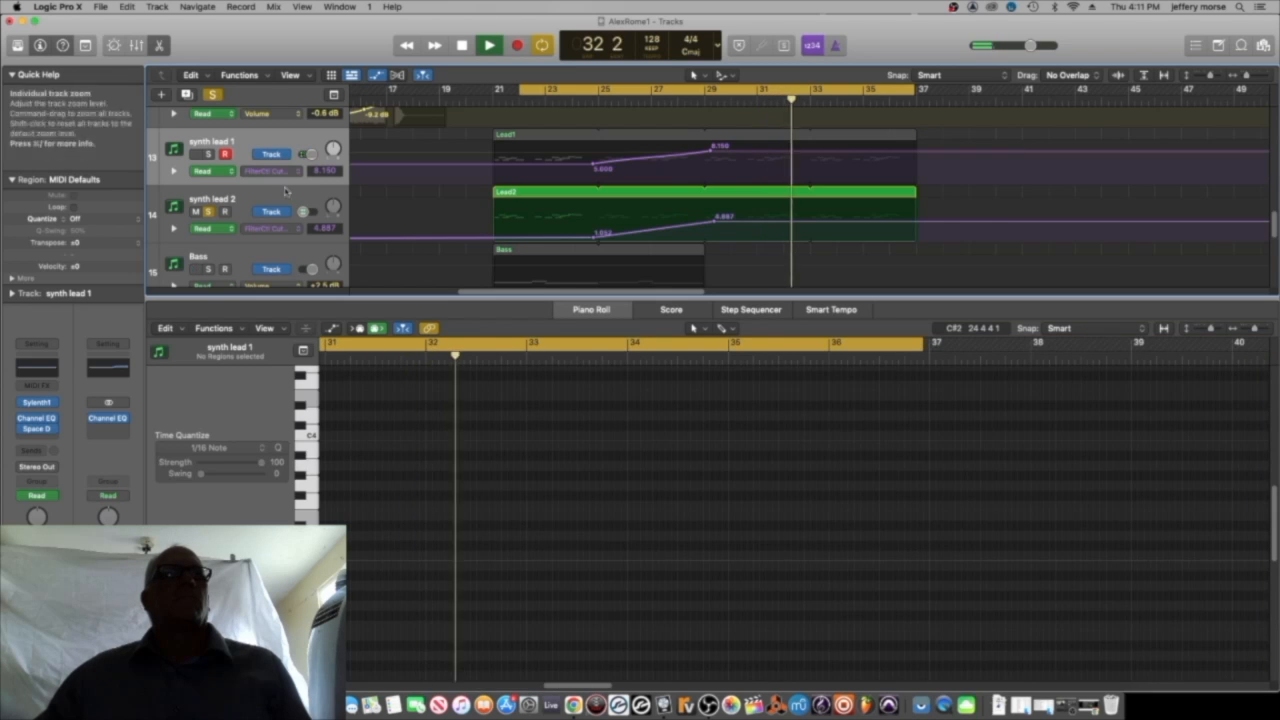
pyautogui.click(246, 200)
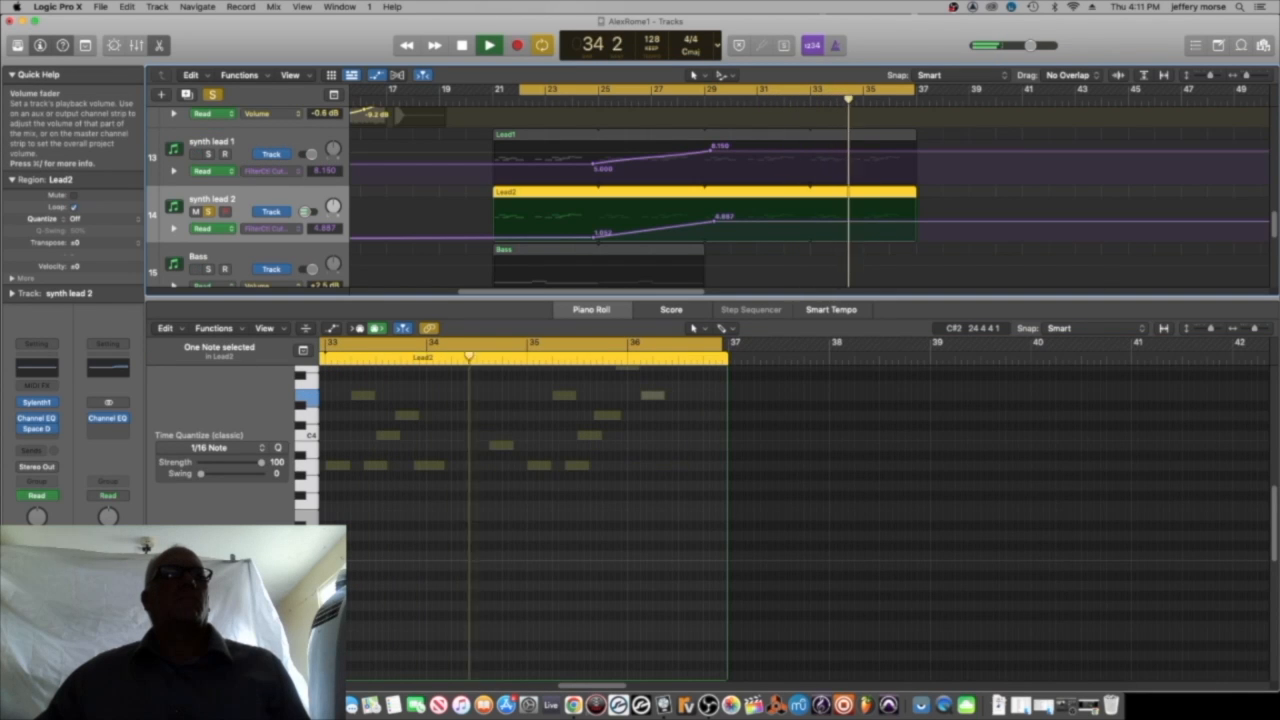
pyautogui.click(208, 153)
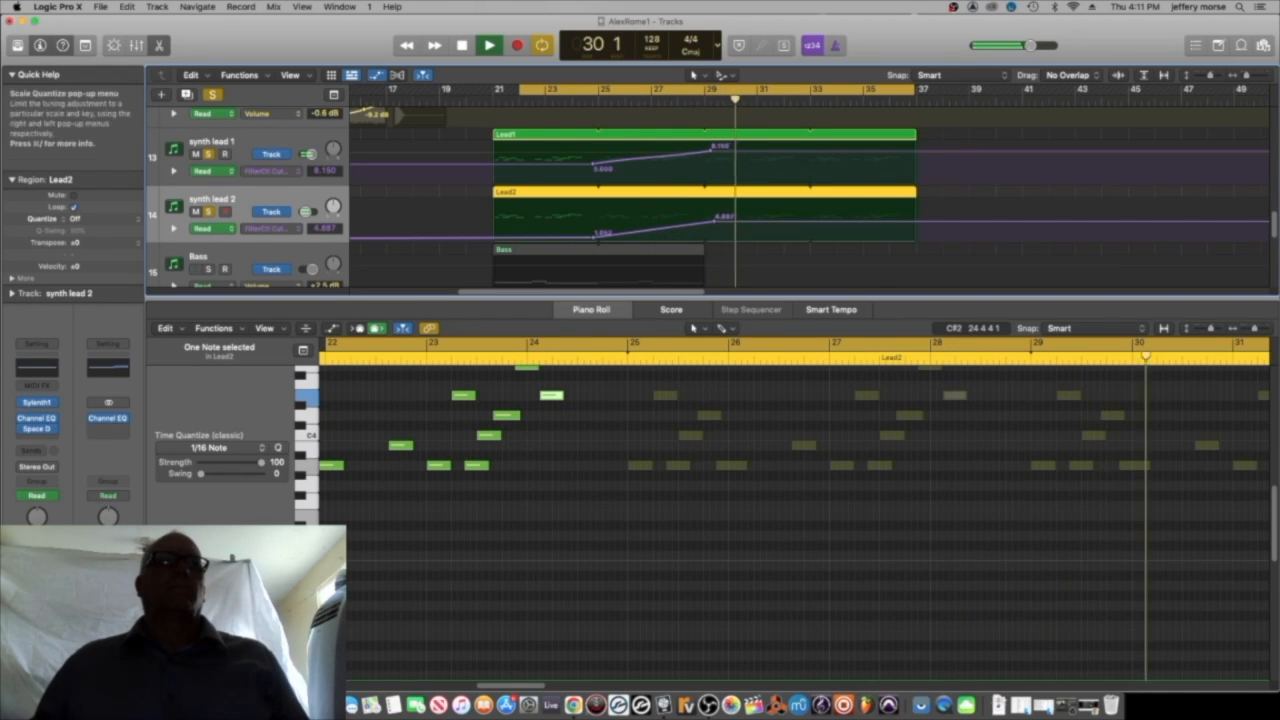
pyautogui.press('space')
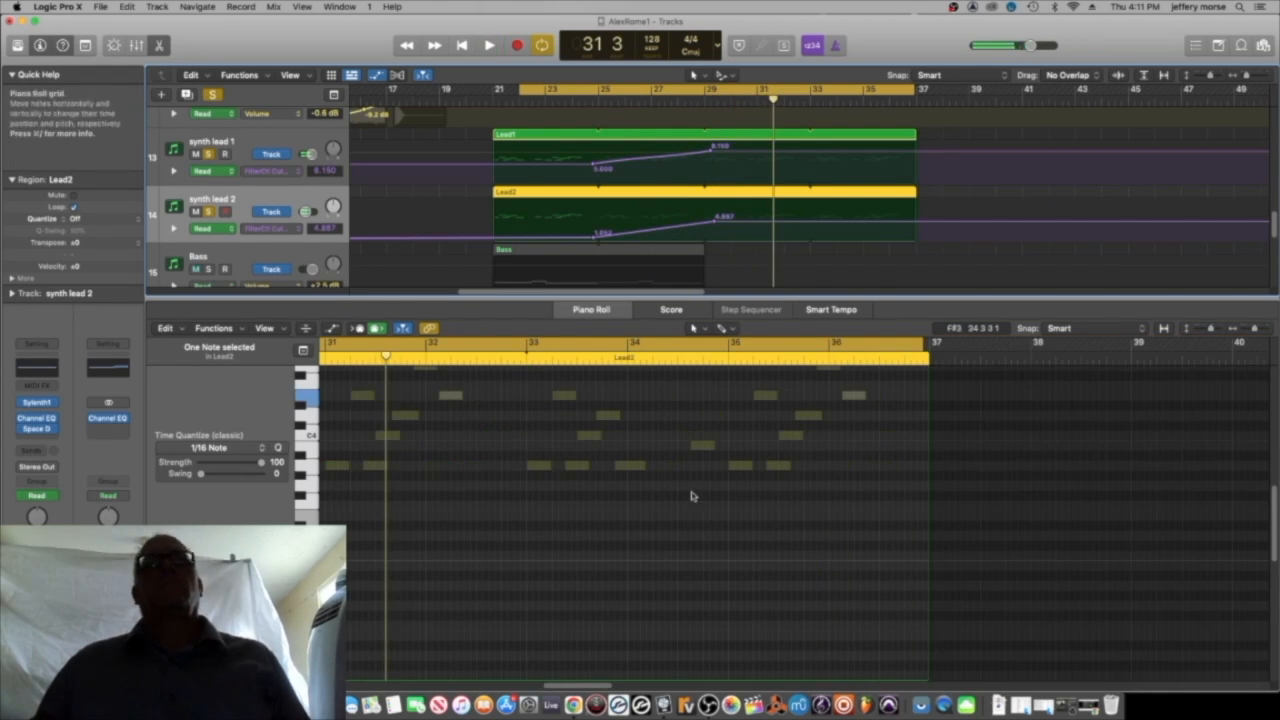
# Clear the solo on both synth leads and play the cycled passage with all tracks.
pyautogui.click(98, 9)
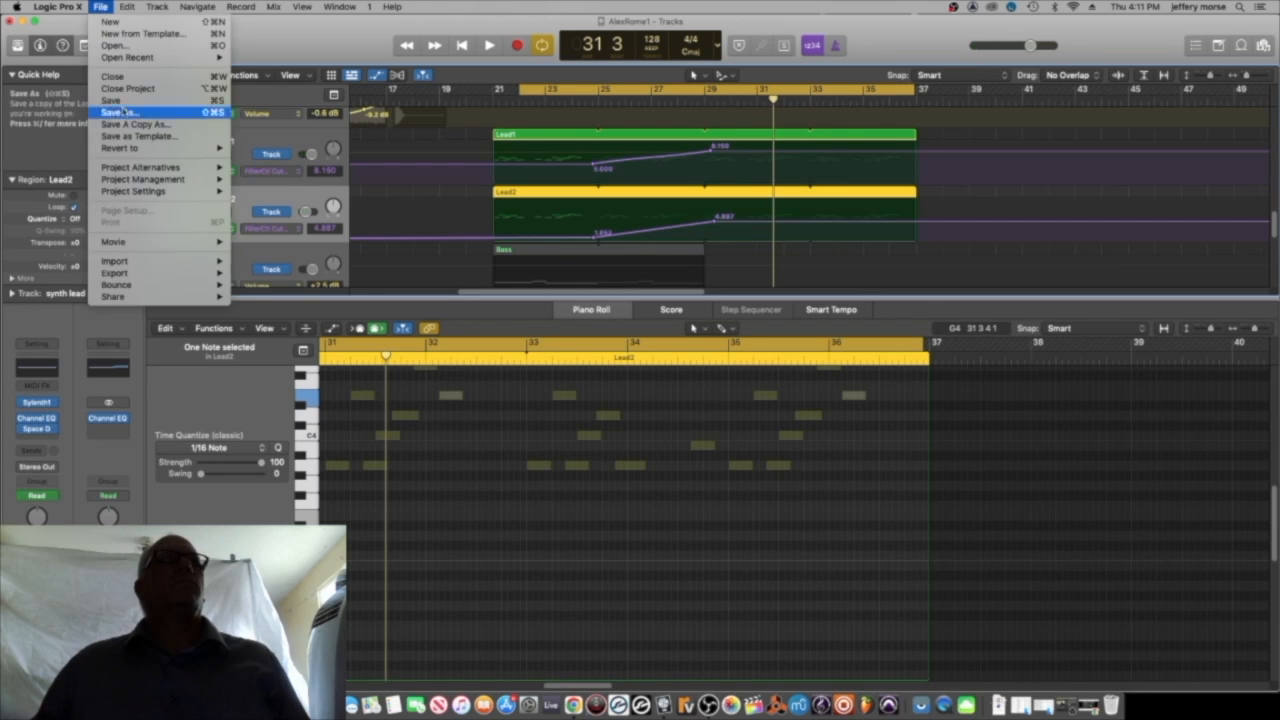
pyautogui.press('Escape')
pyautogui.click(209, 212)
pyautogui.press('space')
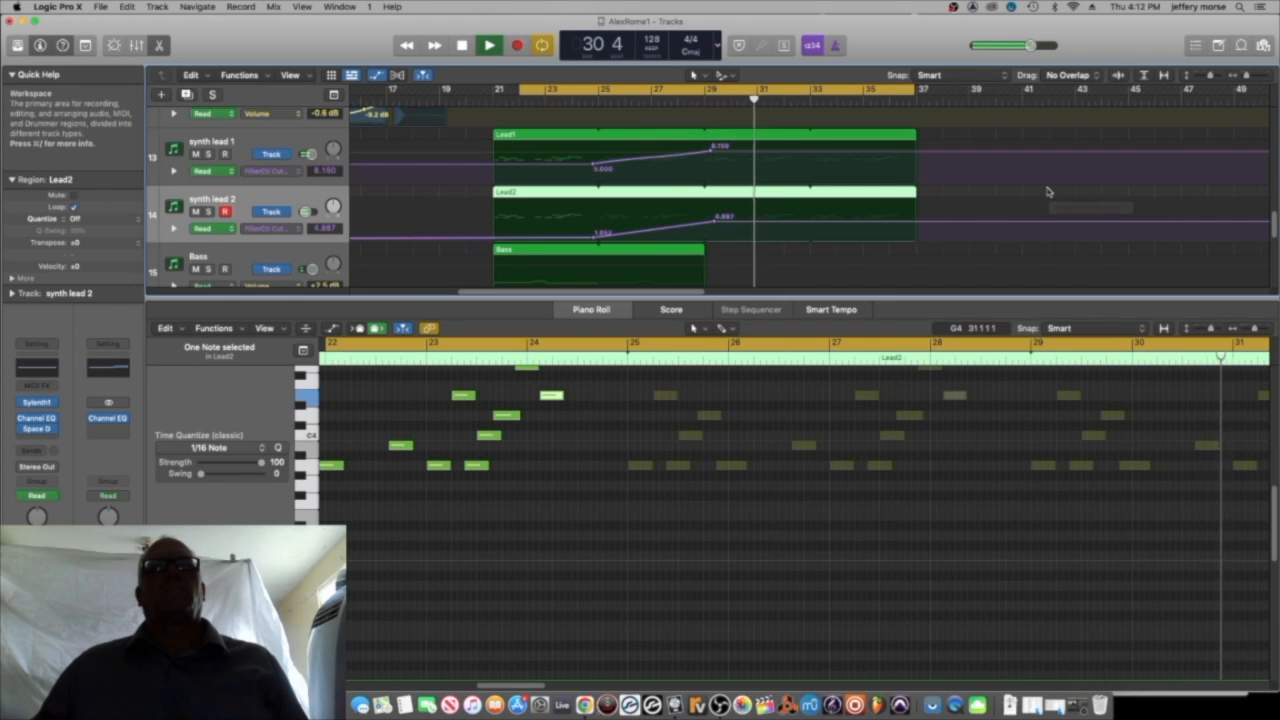
pyautogui.scroll(-3, 986, 231)
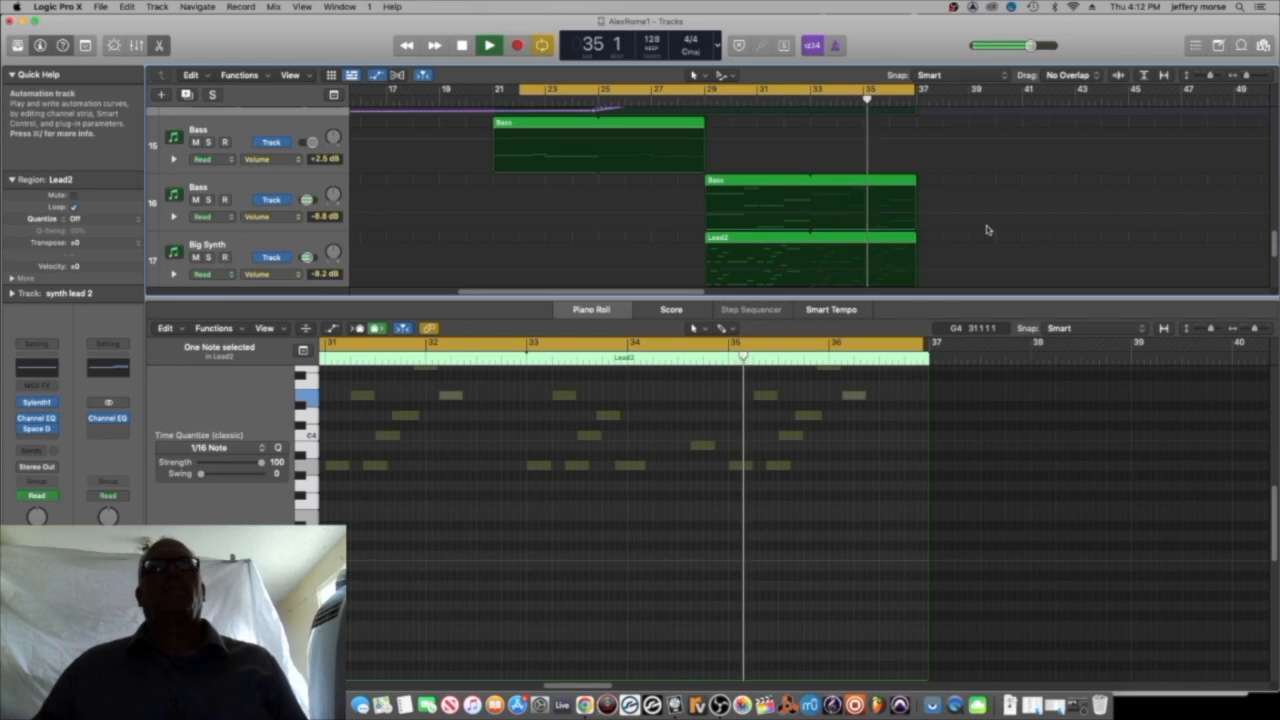
pyautogui.press('space')
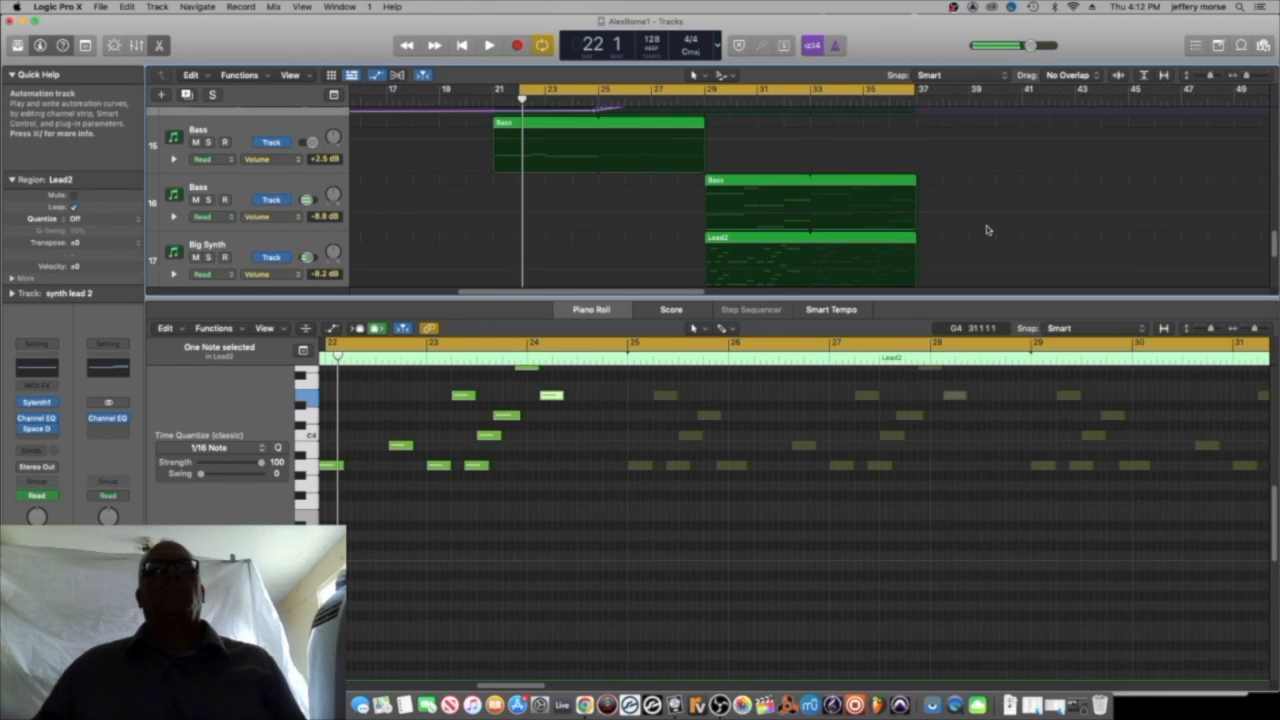
# Switch to Chrome and watch the next part of the Big Room House tutorial video.
pyautogui.click(584, 705)
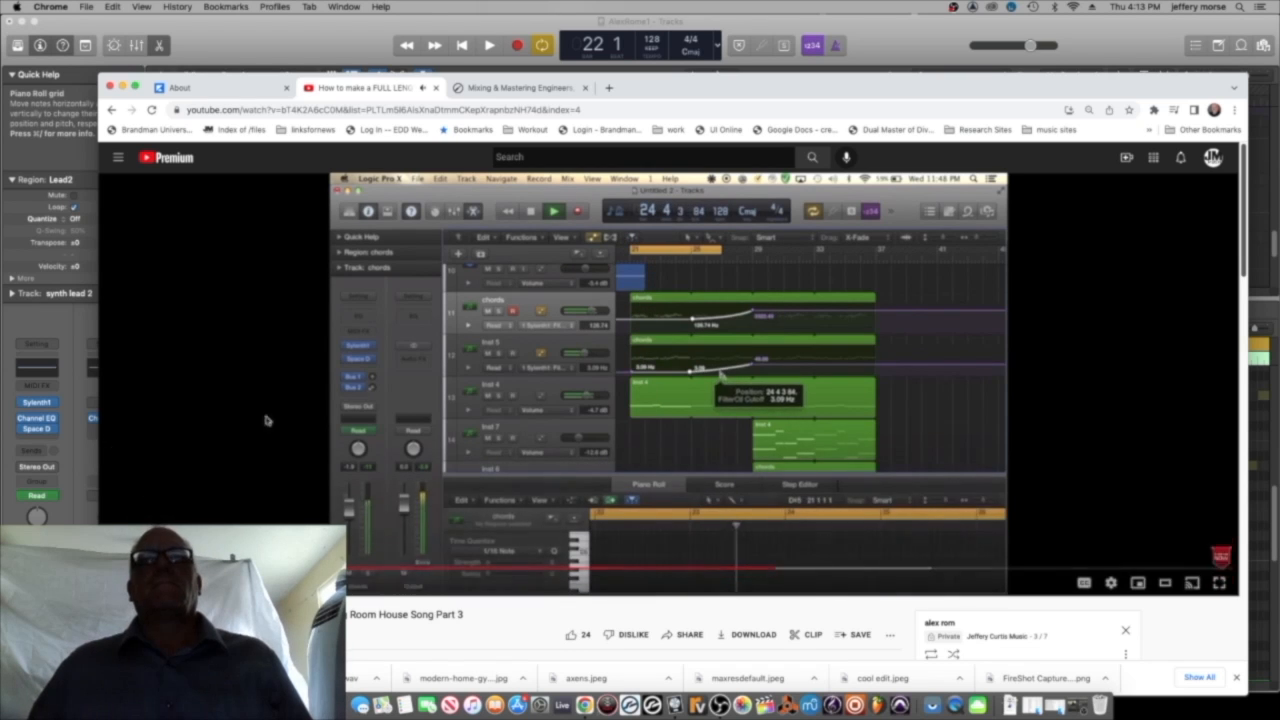
pyautogui.scroll(-5, 804, 467)
pyautogui.scroll(5, 804, 467)
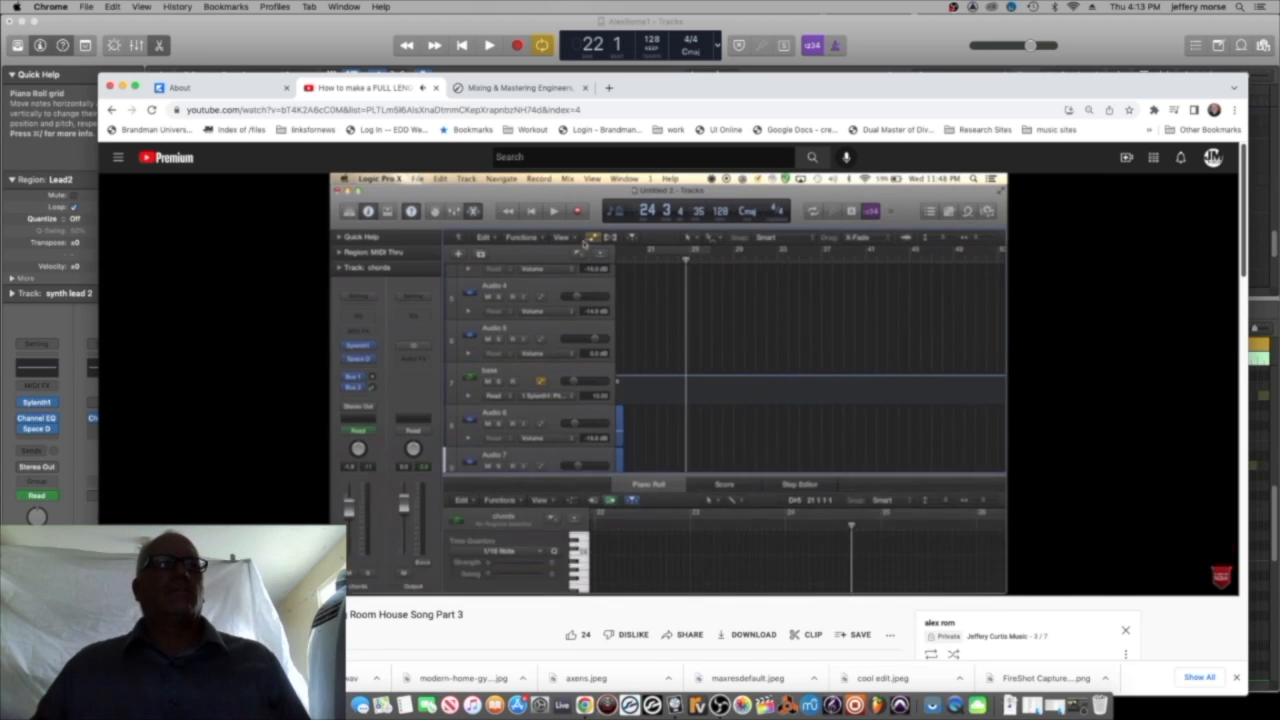
# Return to Logic Pro, select the Lead1 region on synth lead 1, and hide track automation.
pyautogui.click(675, 705)
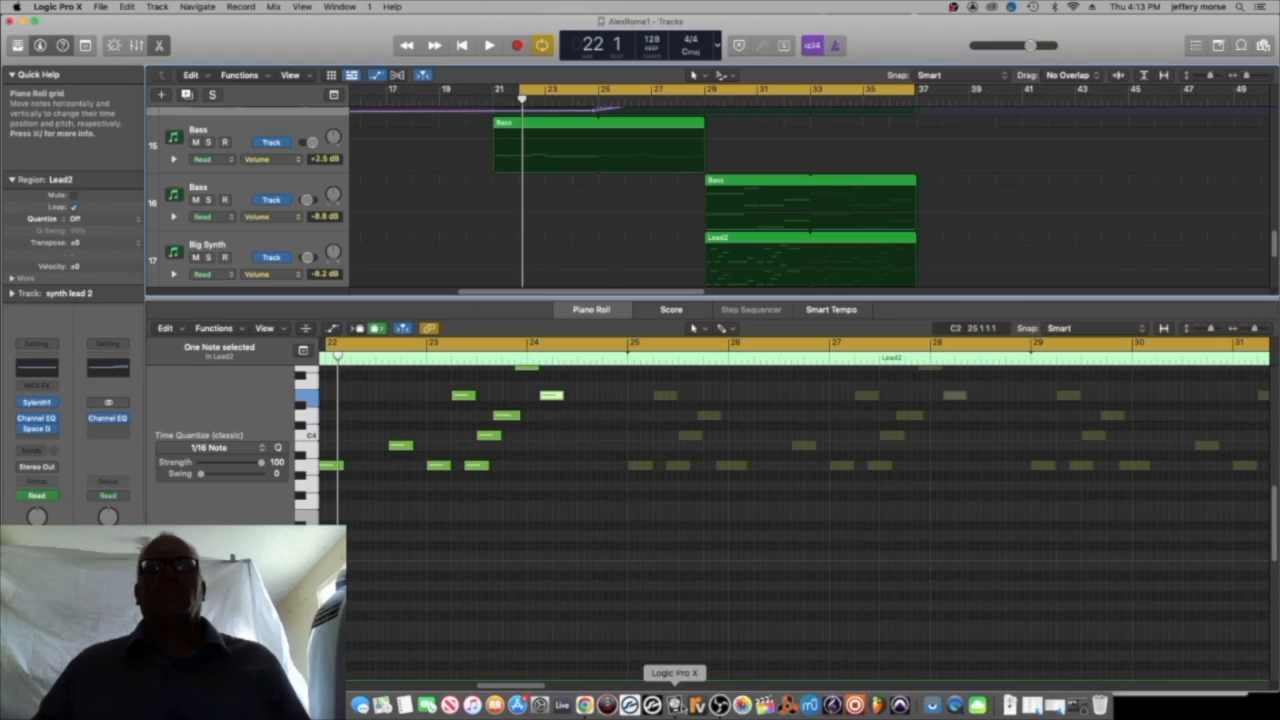
pyautogui.scroll(5, 460, 466)
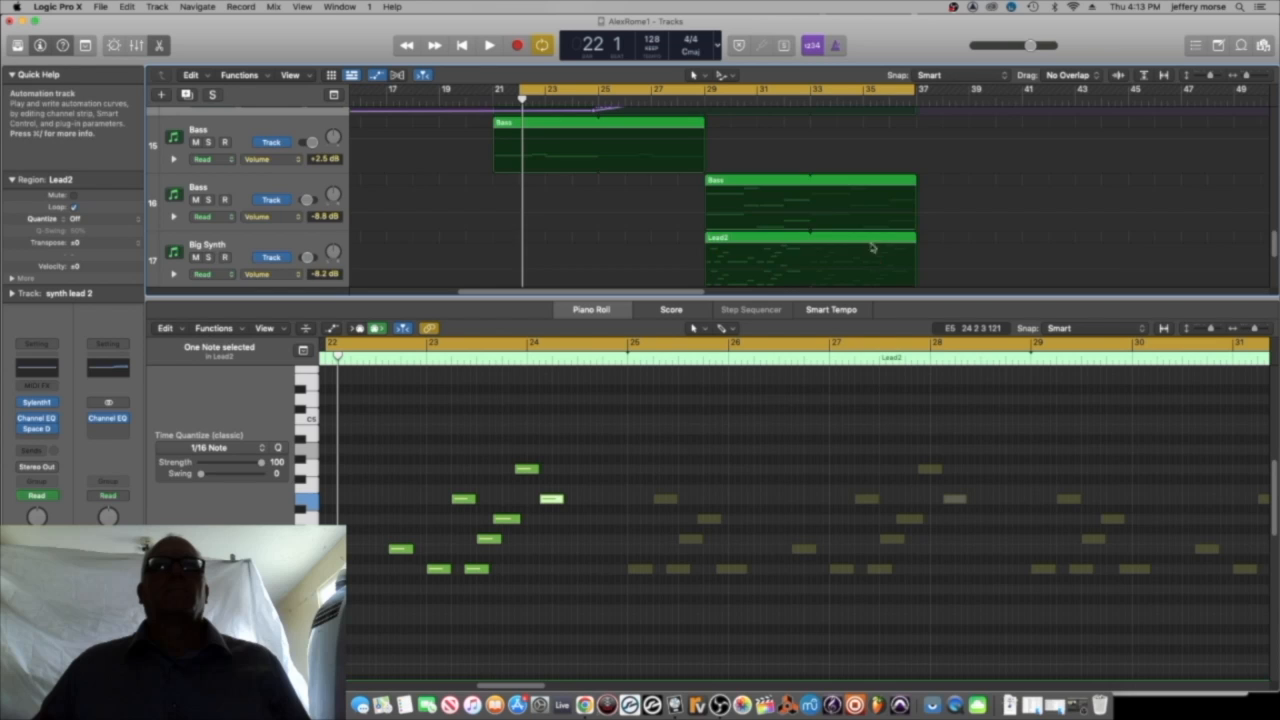
pyautogui.scroll(5, 651, 243)
pyautogui.click(538, 195)
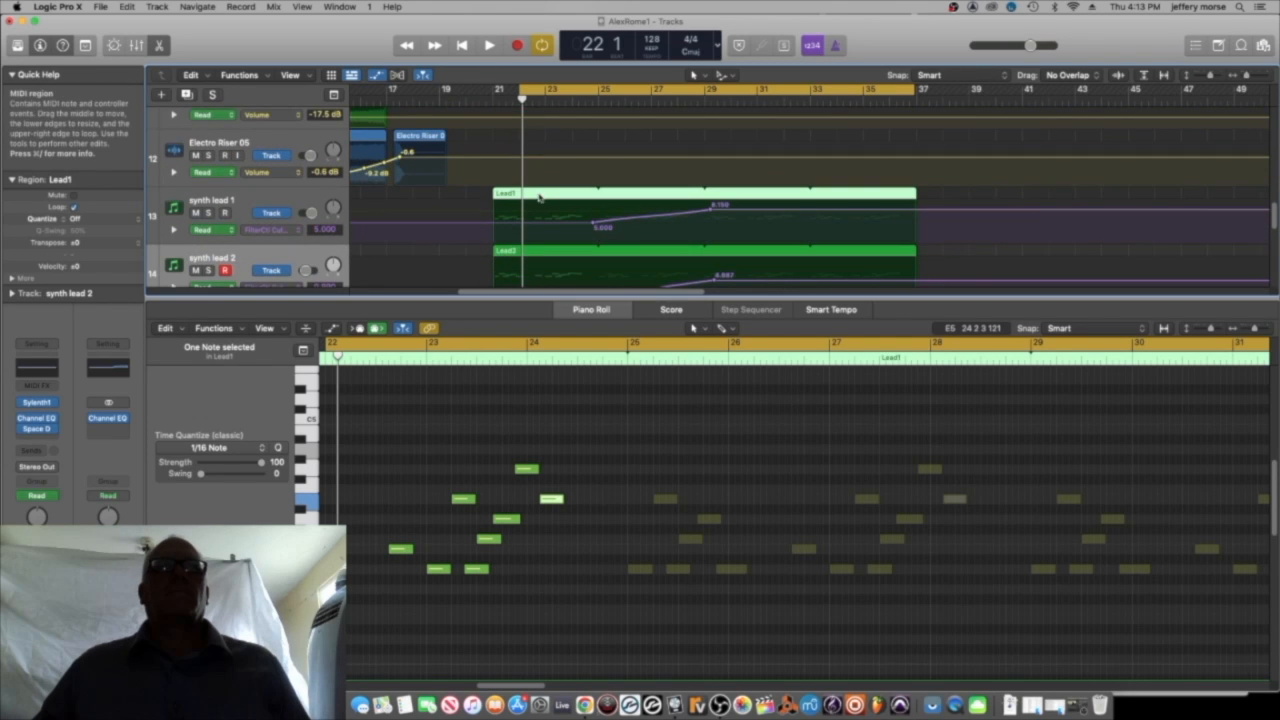
pyautogui.click(509, 191)
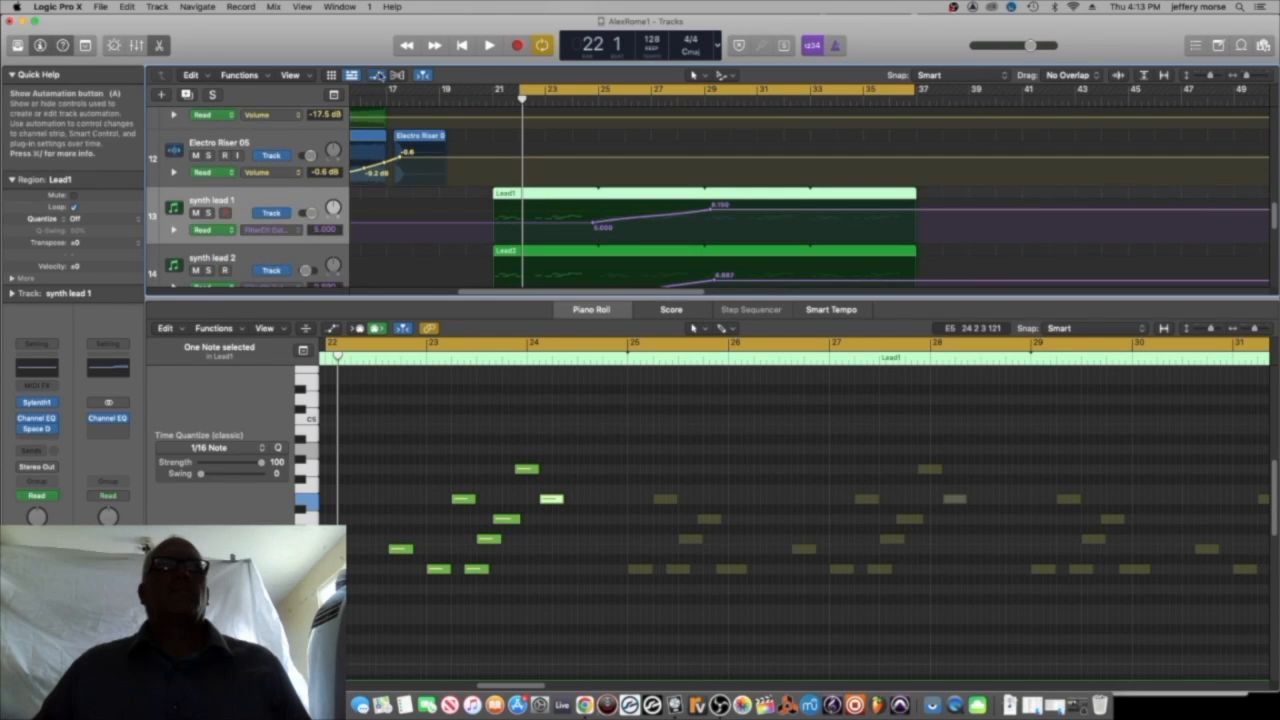
pyautogui.click(378, 75)
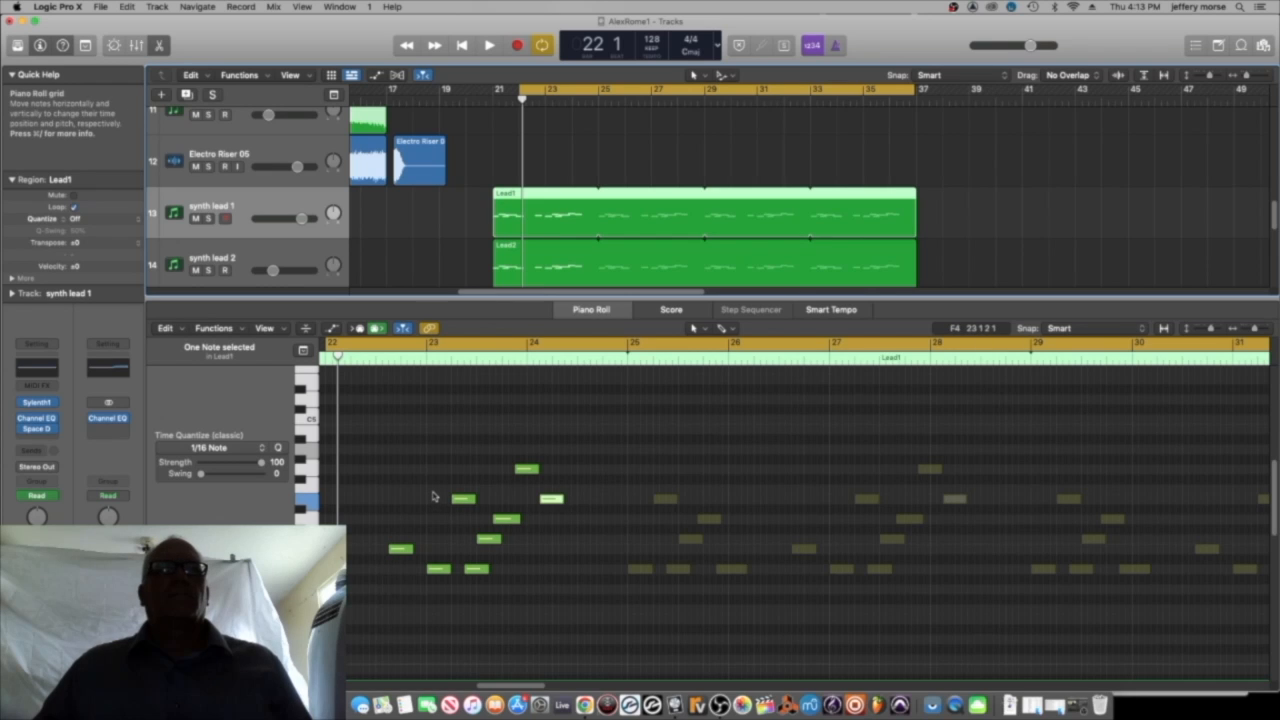
# Slightly shorten the second, third and fourth notes of bar 21 in the Lead1 region.
pyautogui.moveTo(546, 610); pyautogui.dragTo(320, 462)
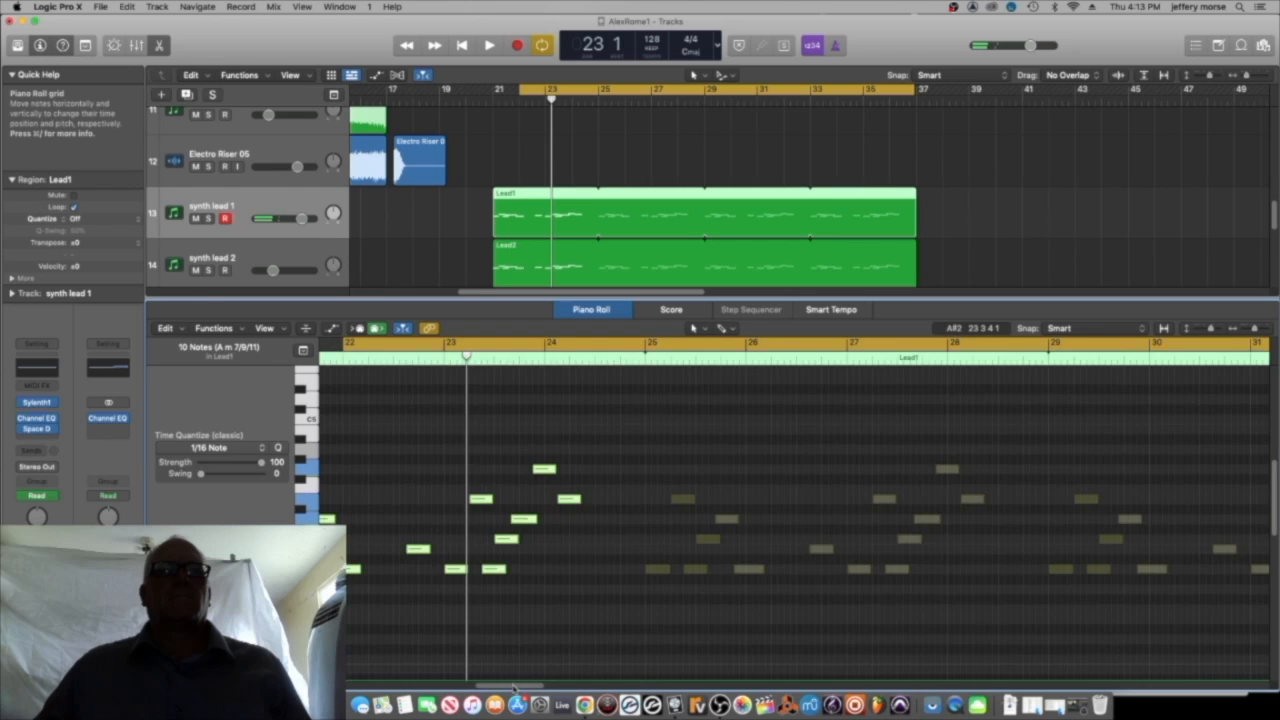
pyautogui.moveTo(513, 688); pyautogui.dragTo(500, 688)
pyautogui.click(440, 521)
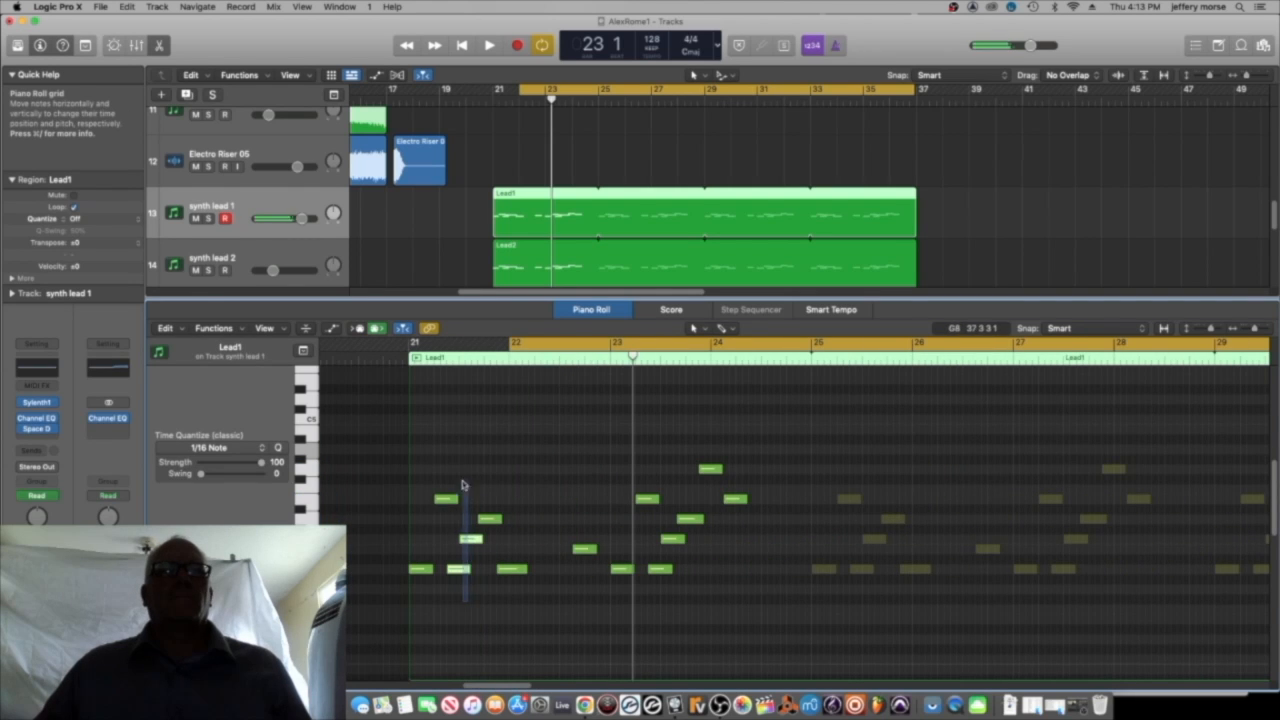
pyautogui.moveTo(462, 485); pyautogui.dragTo(438, 487)
pyautogui.moveTo(465, 570); pyautogui.dragTo(460, 569)
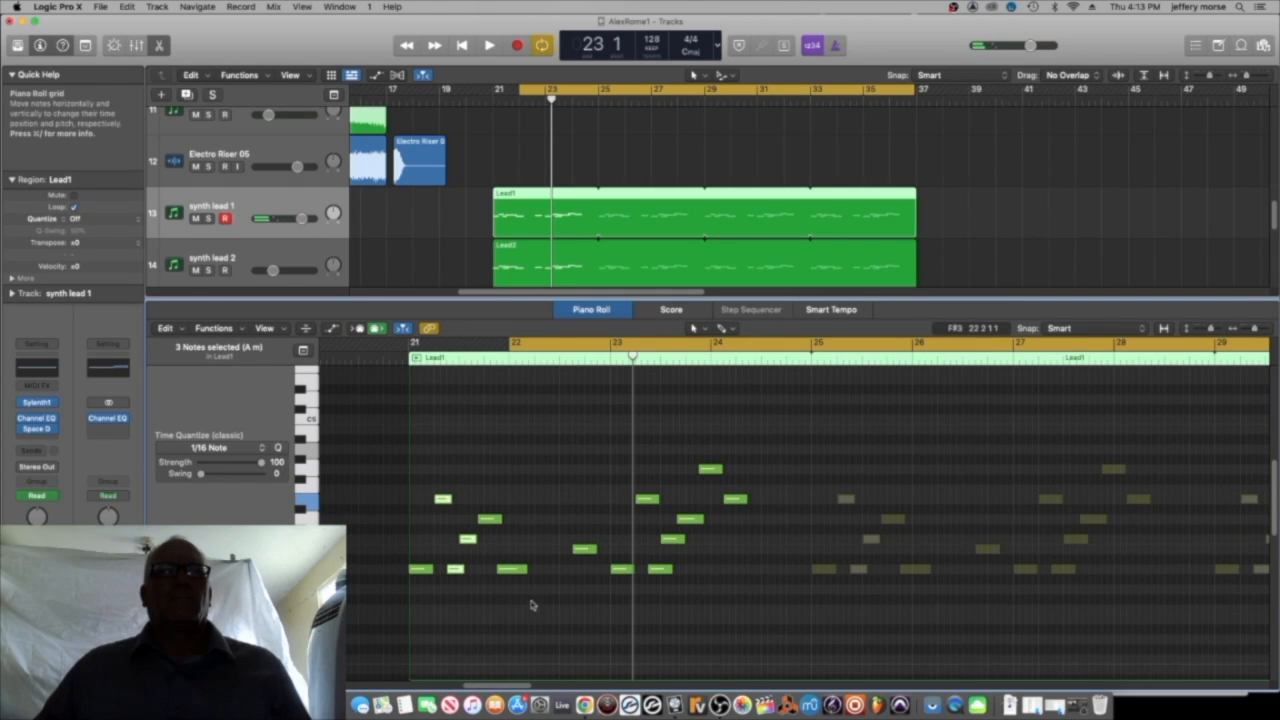
# Extend the cycle start to bar 21 and play the Lead1 region with the shortened notes.
pyautogui.press('space')
pyautogui.moveTo(508, 344); pyautogui.dragTo(410, 344)
pyautogui.press('space')
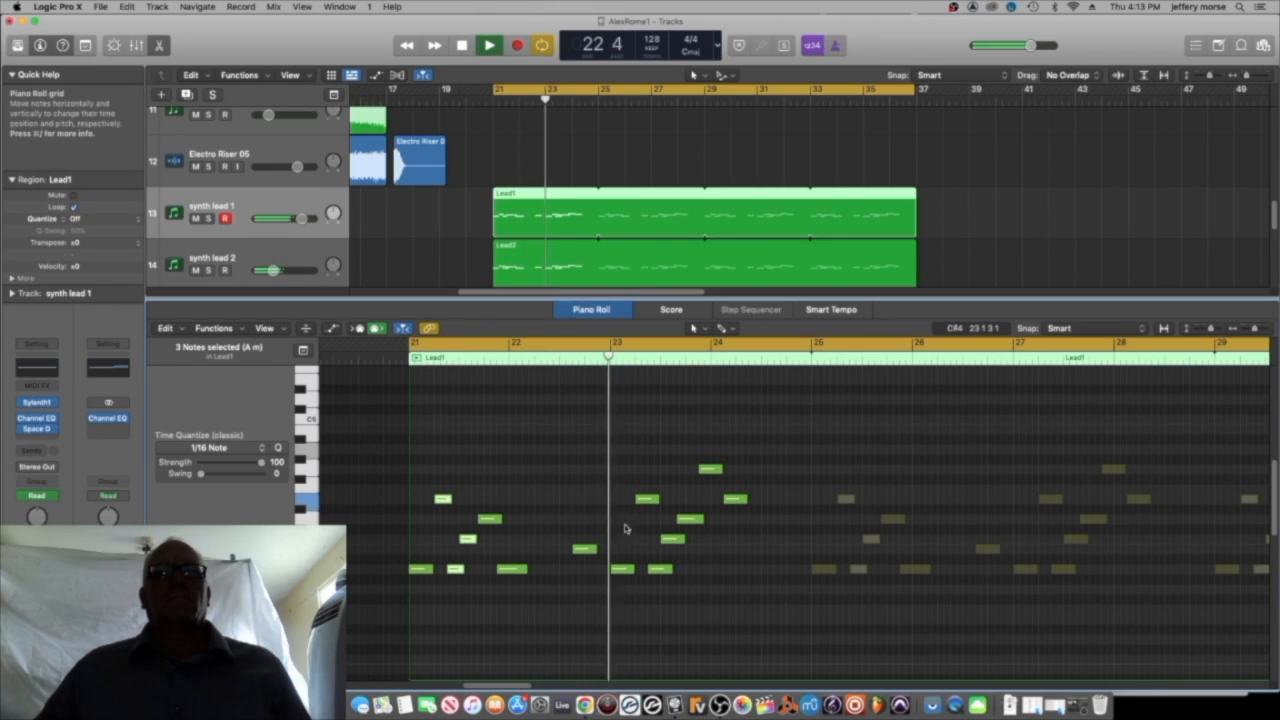
pyautogui.press('space')
# Shorten the four Lead1 notes following the first one in bar 23, and play the passage from bar 21.
pyautogui.moveTo(680, 576); pyautogui.dragTo(634, 485)
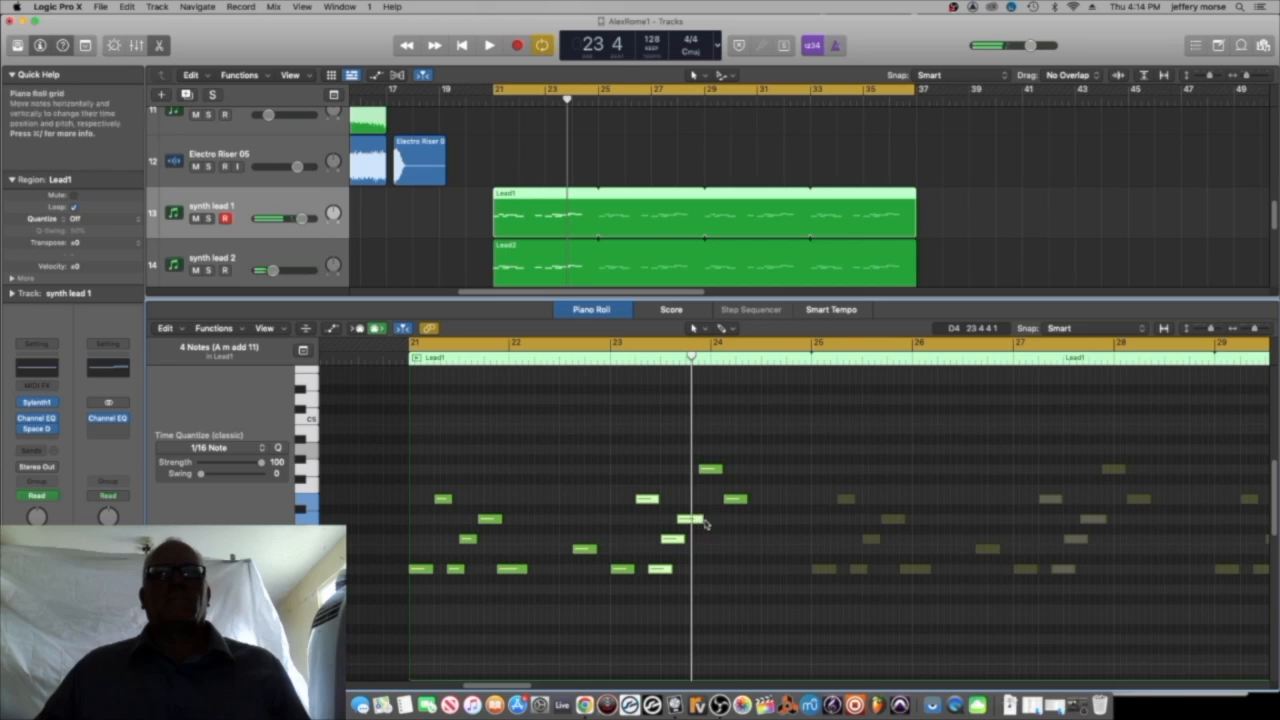
pyautogui.moveTo(700, 519); pyautogui.dragTo(692, 520)
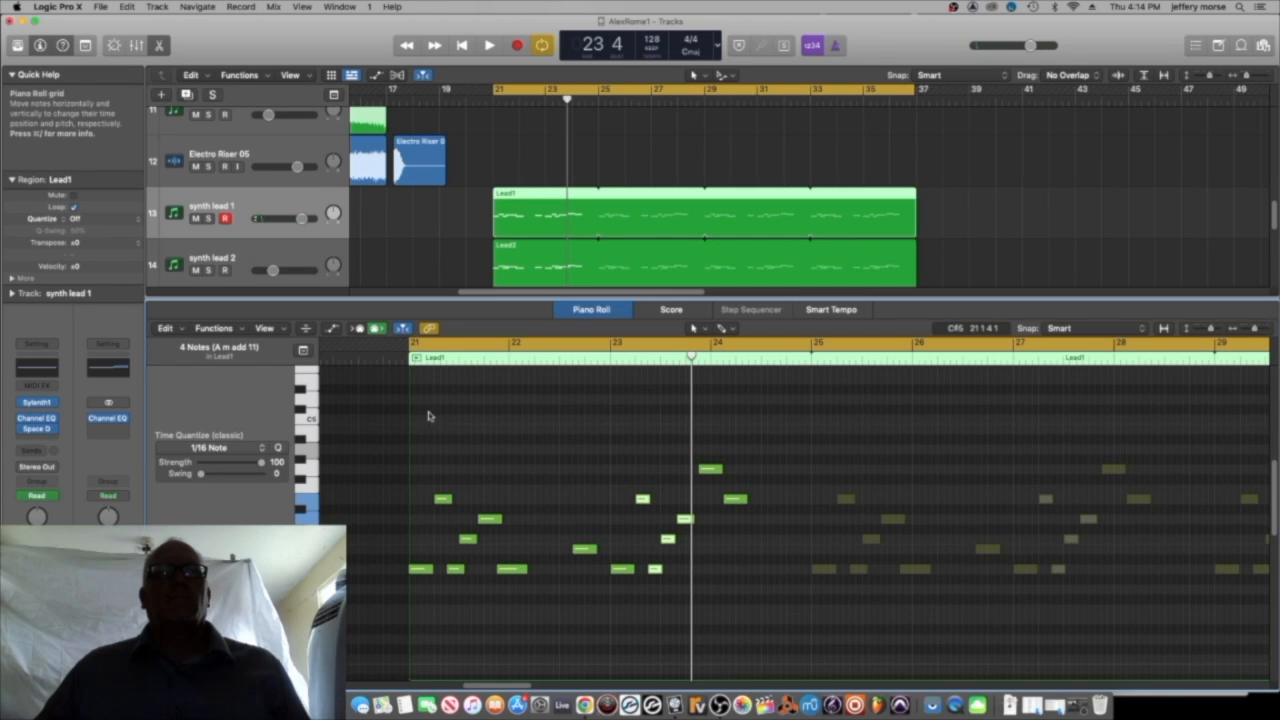
pyautogui.moveTo(690, 357); pyautogui.dragTo(424, 380)
pyautogui.press('space')
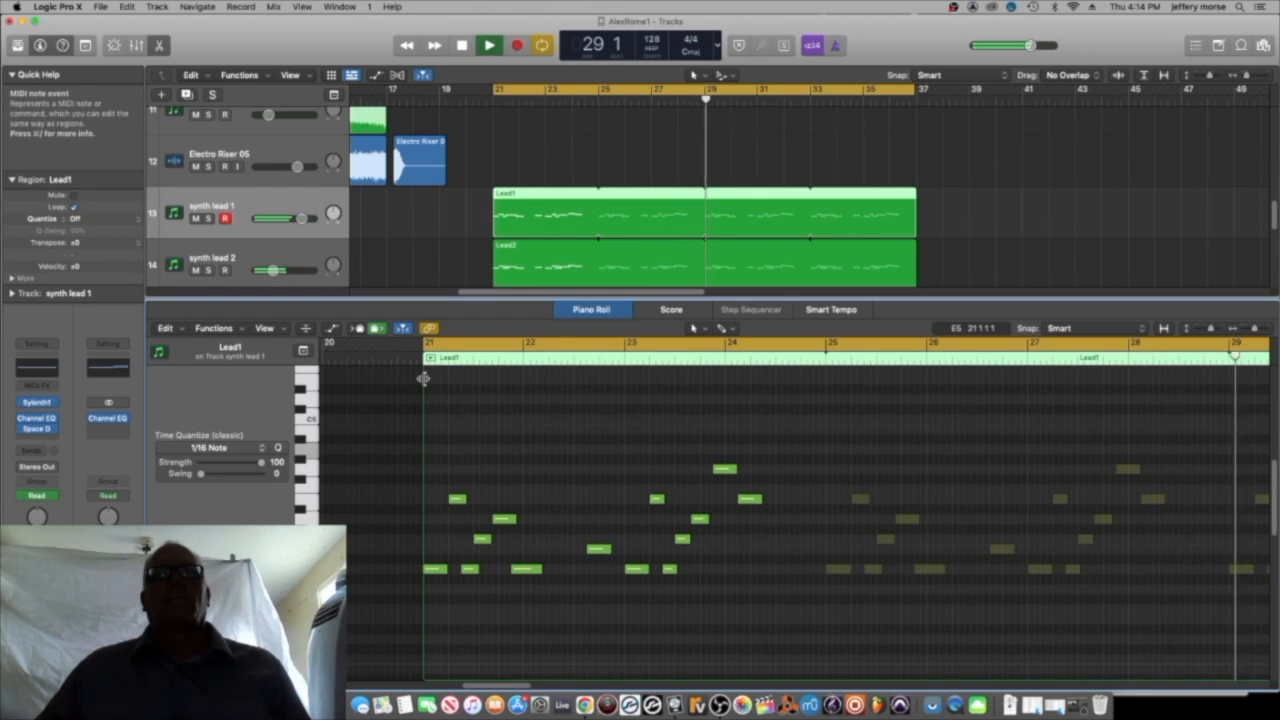
# Extend the loop of the Bass region that starts at bar 21 so it ends at bar 37.
pyautogui.scroll(-1, 987, 224)
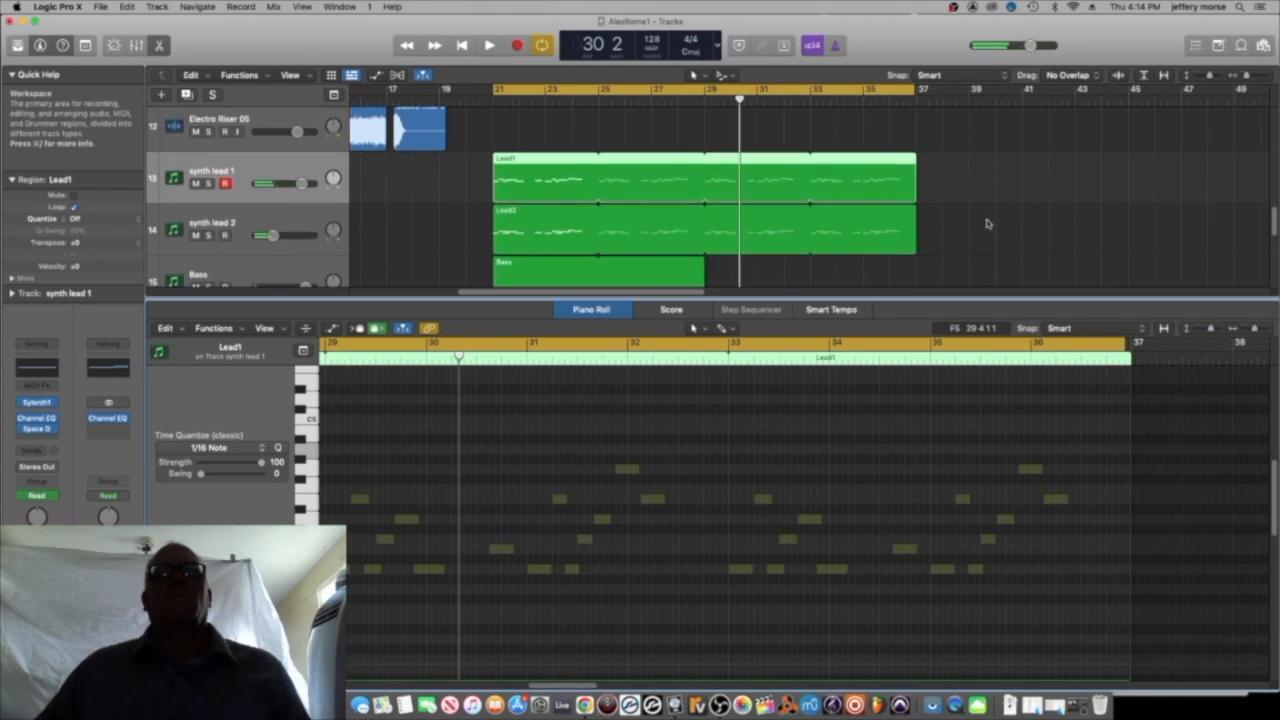
pyautogui.scroll(-4, 987, 224)
pyautogui.scroll(2, 687, 203)
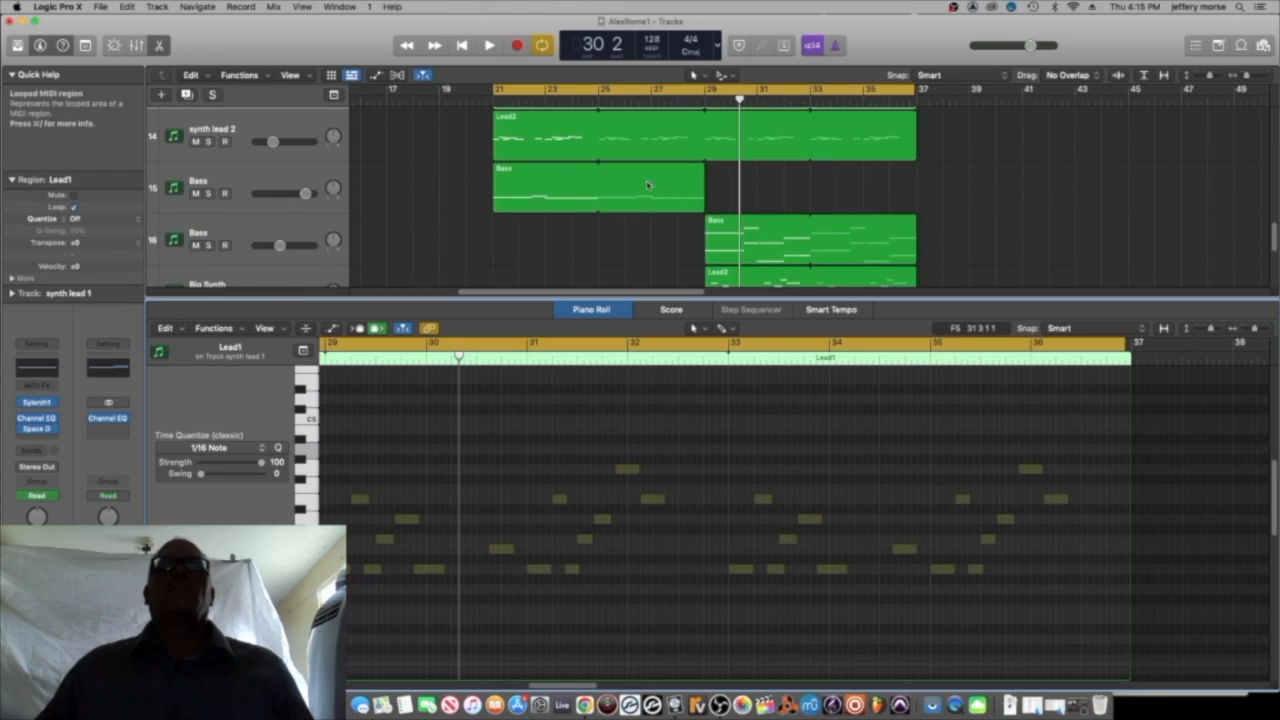
pyautogui.moveTo(784, 190); pyautogui.dragTo(541, 182)
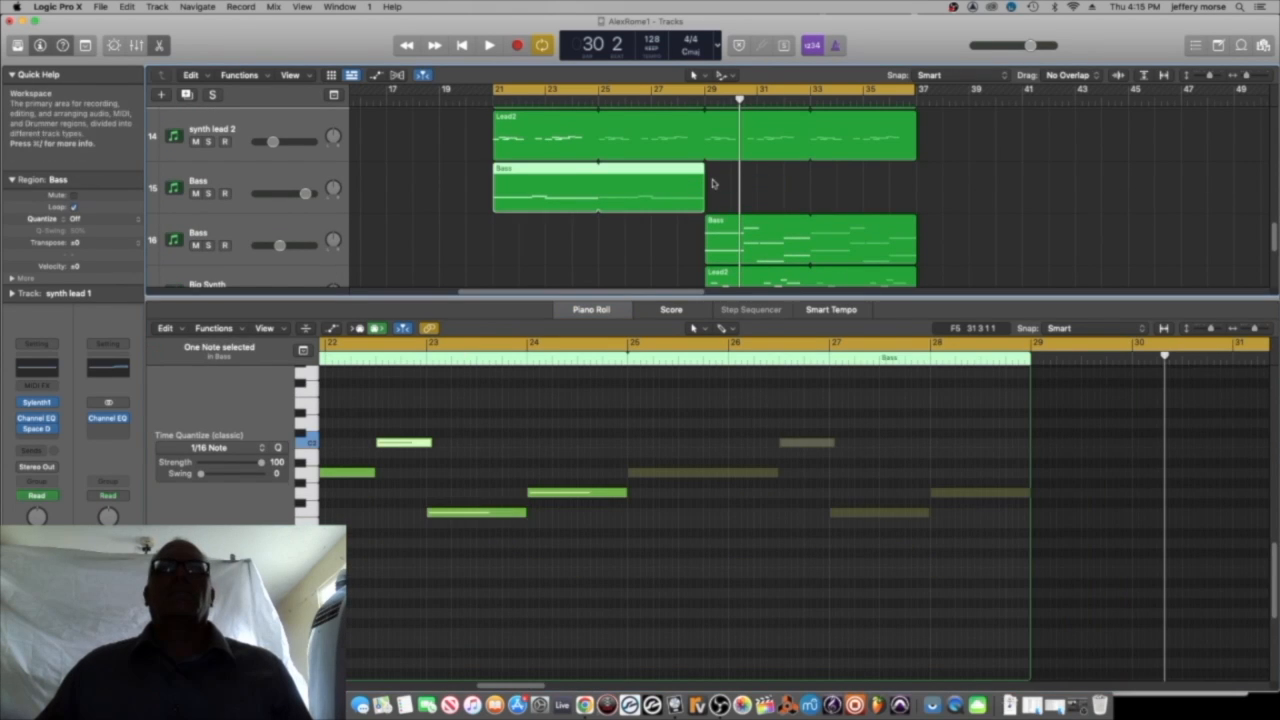
pyautogui.moveTo(706, 170); pyautogui.dragTo(915, 218)
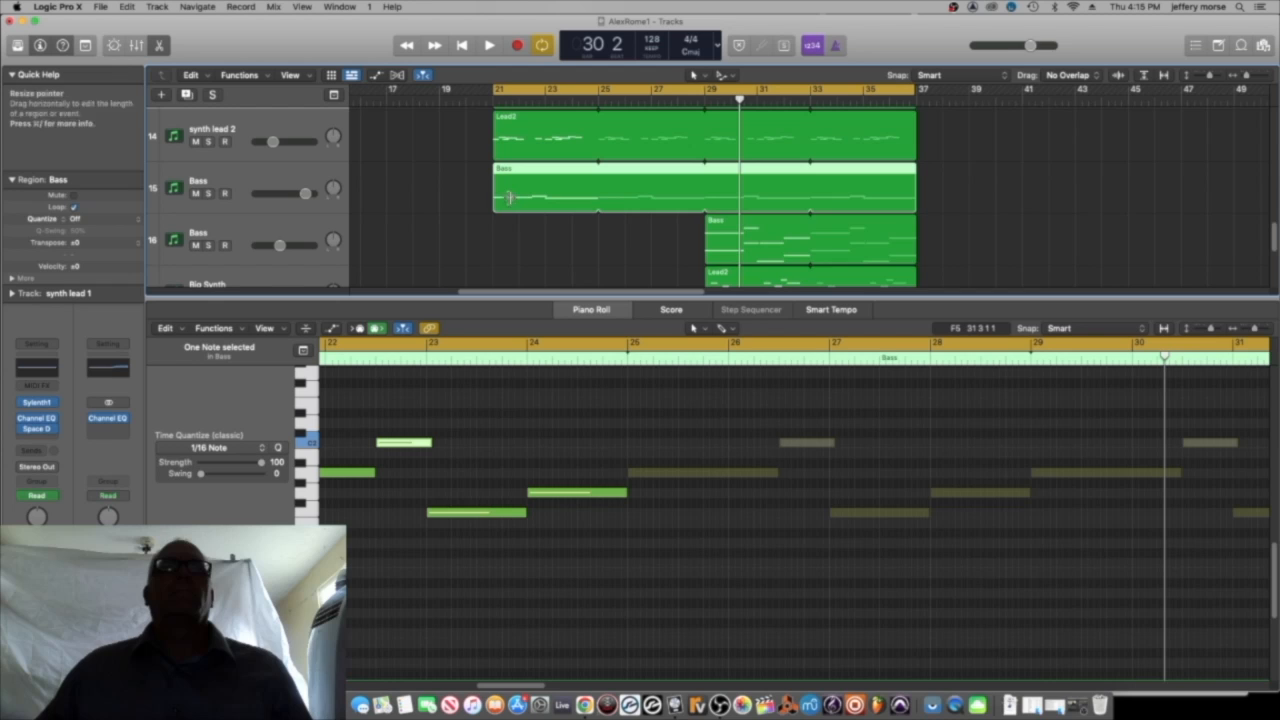
# Show track automation, raise the extended Bass track's volume to +3.3 dB from bar 29, and play the passage.
pyautogui.click(375, 76)
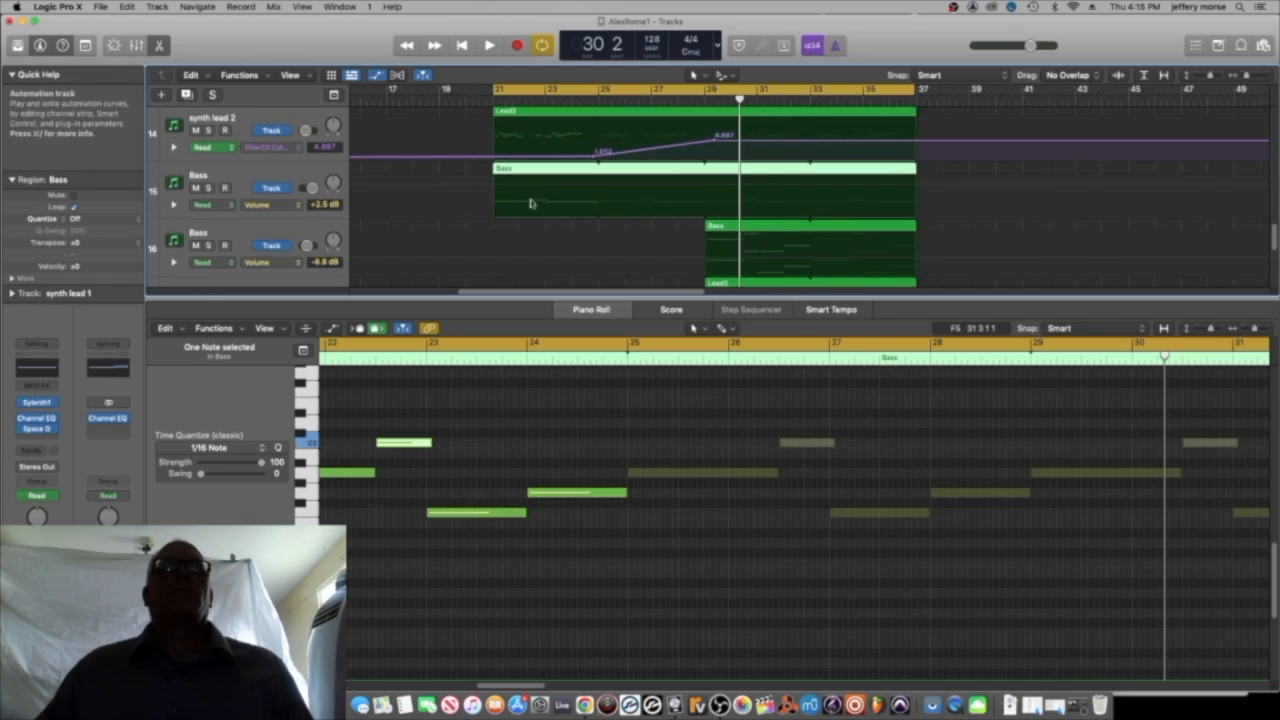
pyautogui.click(712, 185)
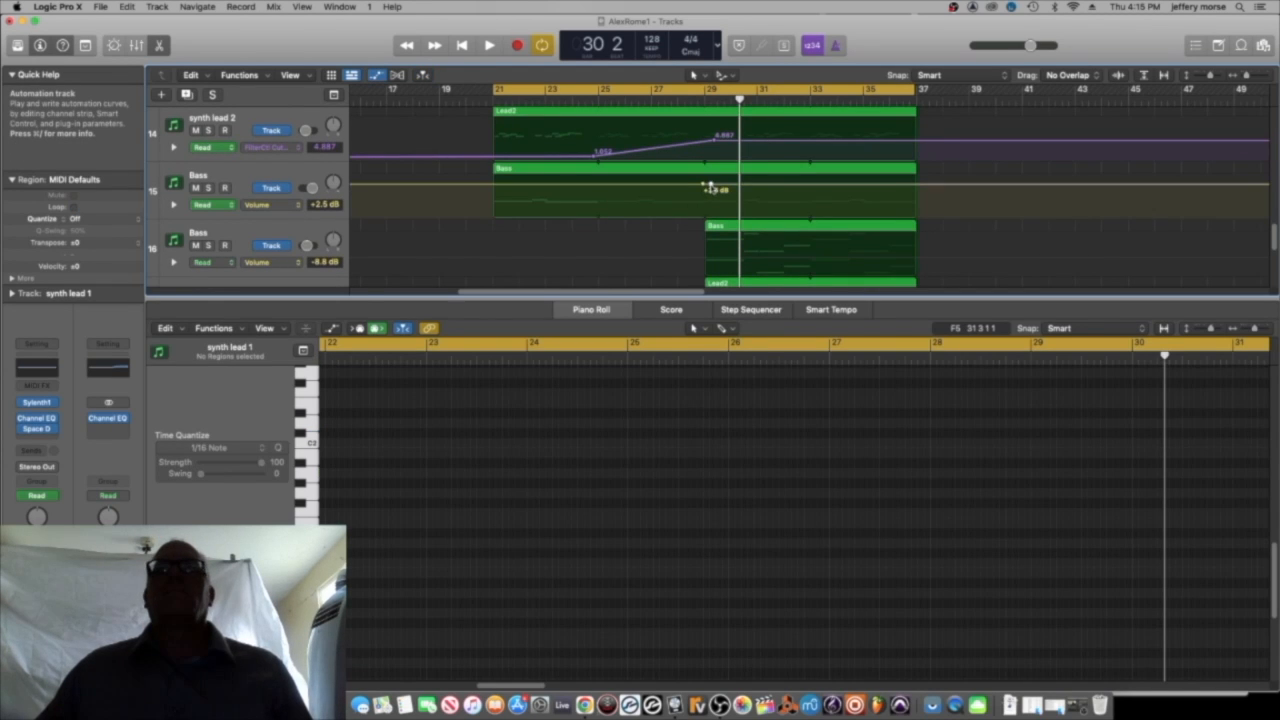
pyautogui.moveTo(707, 185); pyautogui.dragTo(707, 181)
pyautogui.press('space')
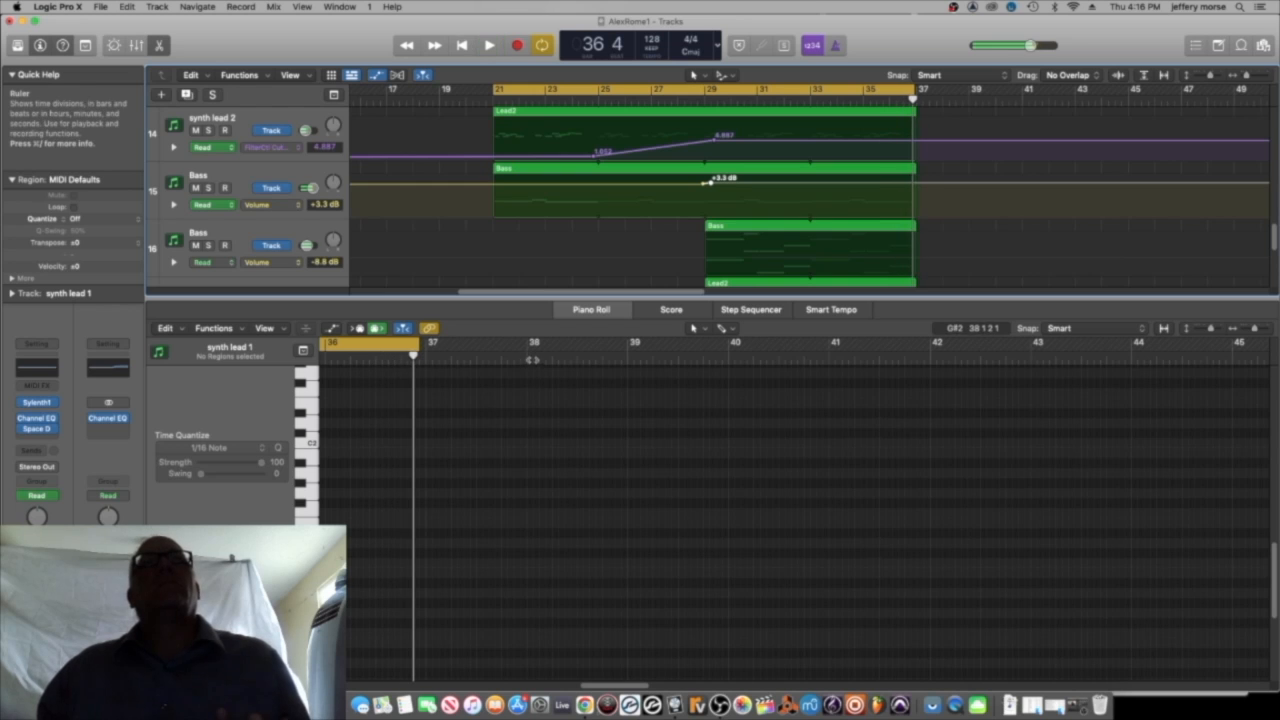
# Check the recording in OBS Studio, and switch to Chrome to watch the next part of the Big Room House tutorial.
pyautogui.click(719, 705)
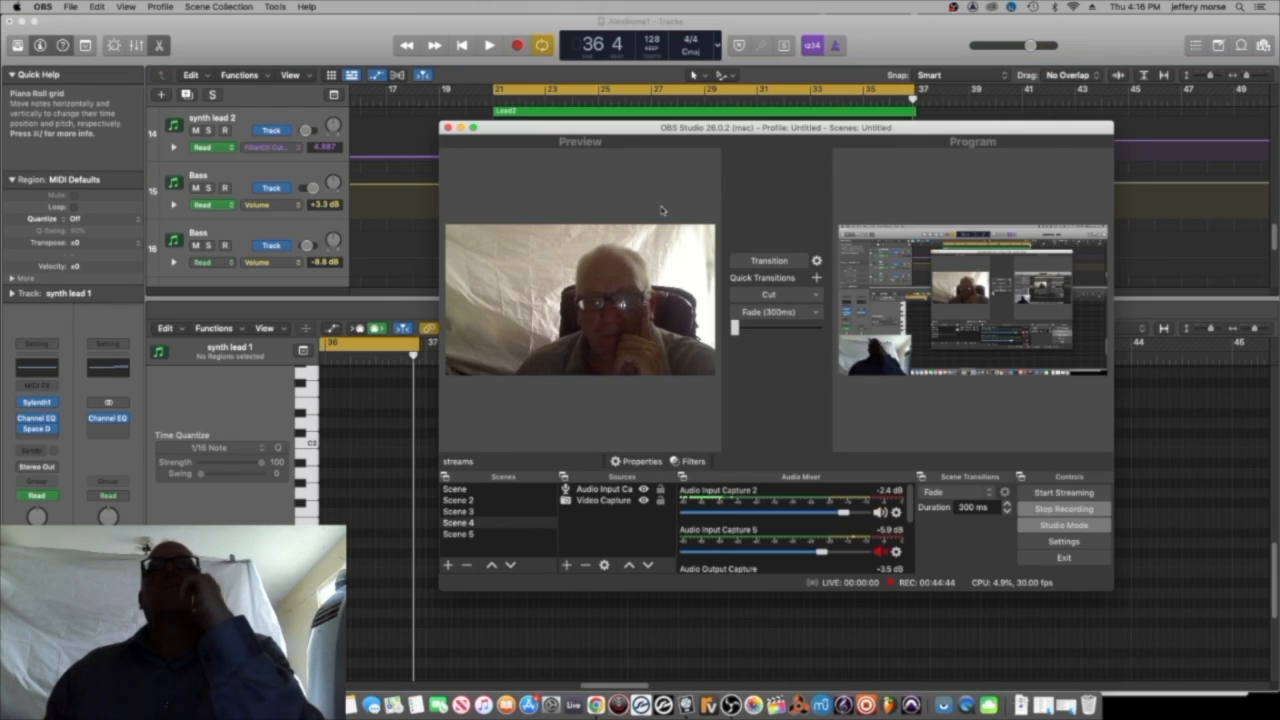
pyautogui.click(460, 128)
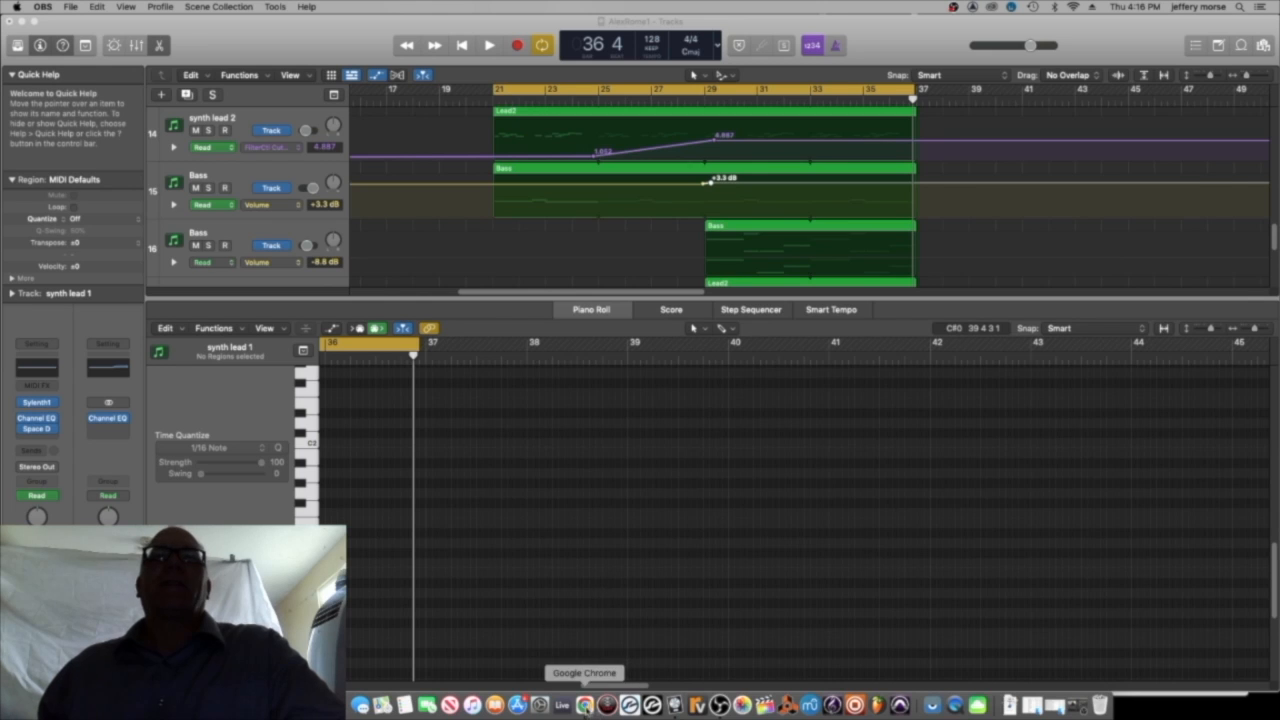
pyautogui.click(585, 705)
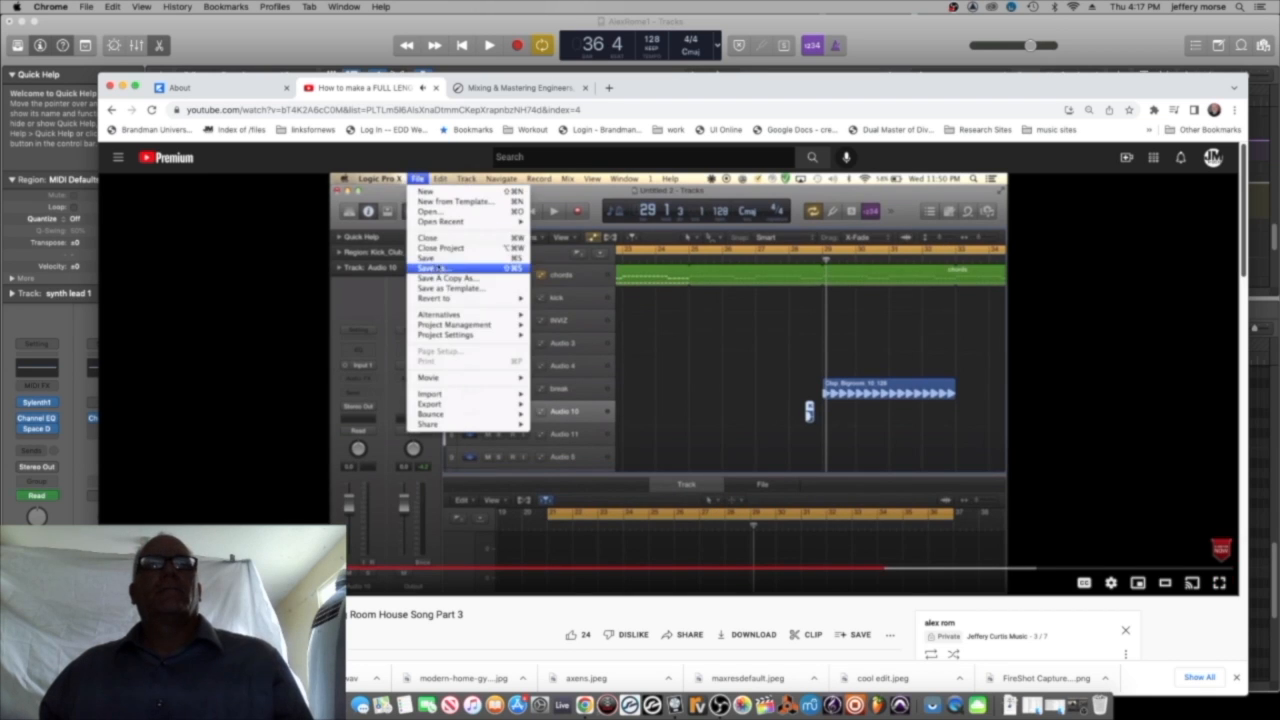
pyautogui.click(123, 87)
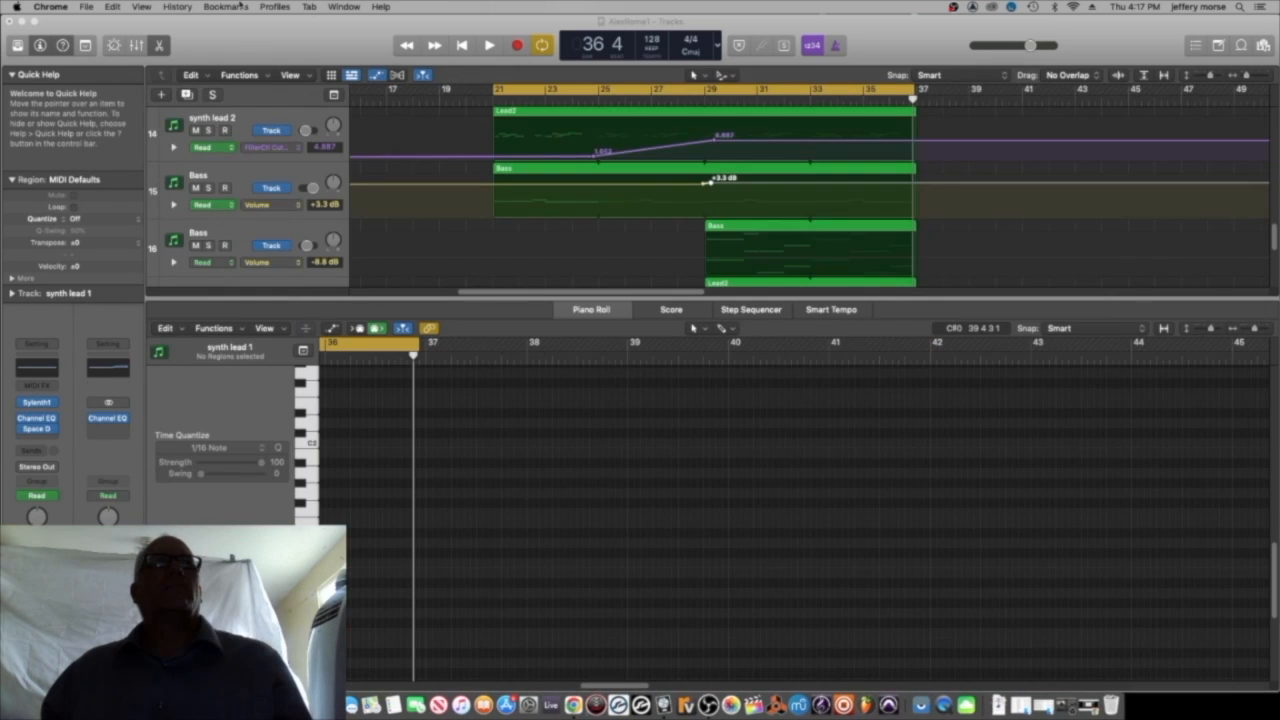
# Return to Logic Pro and save the project.
pyautogui.click(88, 8)
pyautogui.click(168, 34)
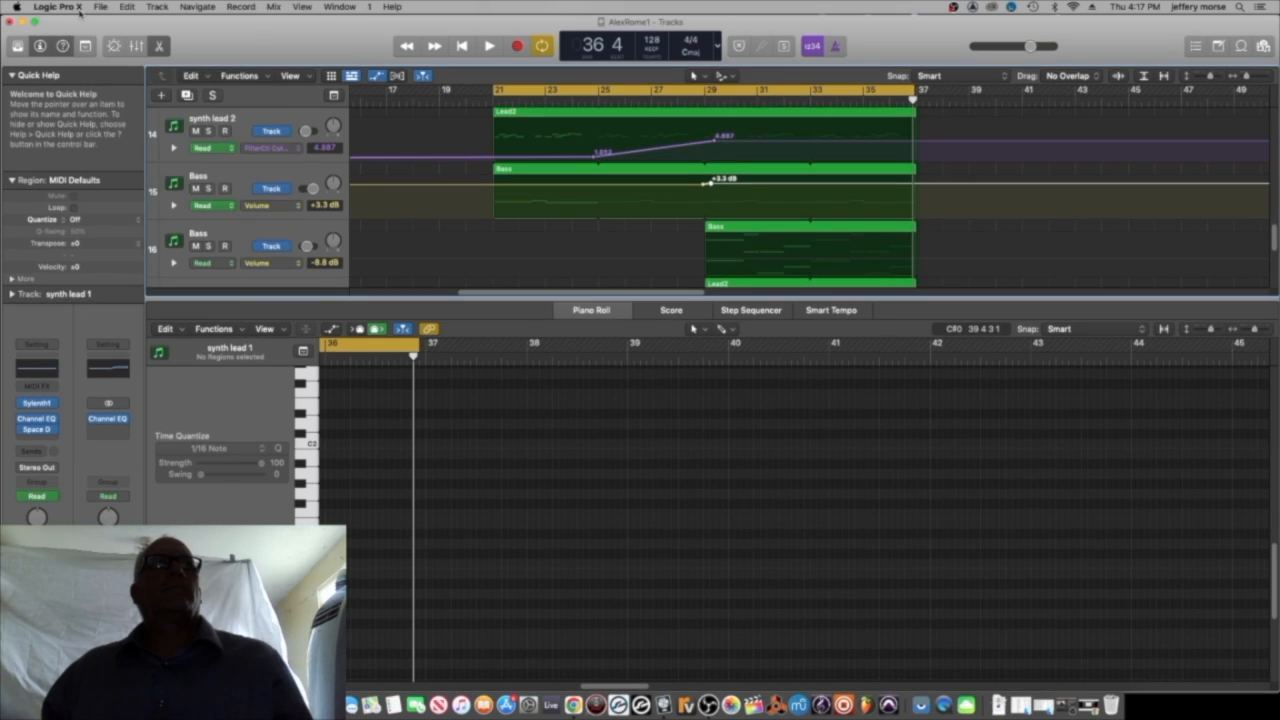
pyautogui.click(100, 8)
pyautogui.click(120, 100)
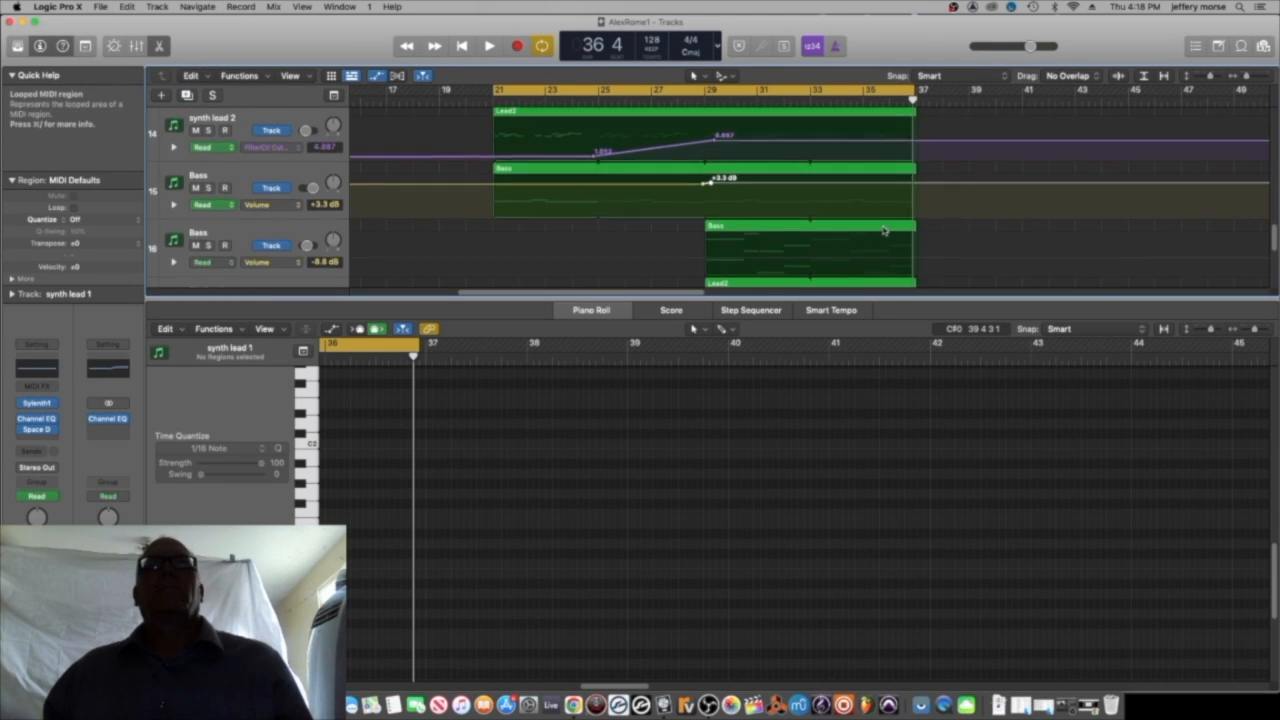
# Hide the track automation and create two new audio tracks directly below Audio 5.
pyautogui.scroll(6, 884, 230)
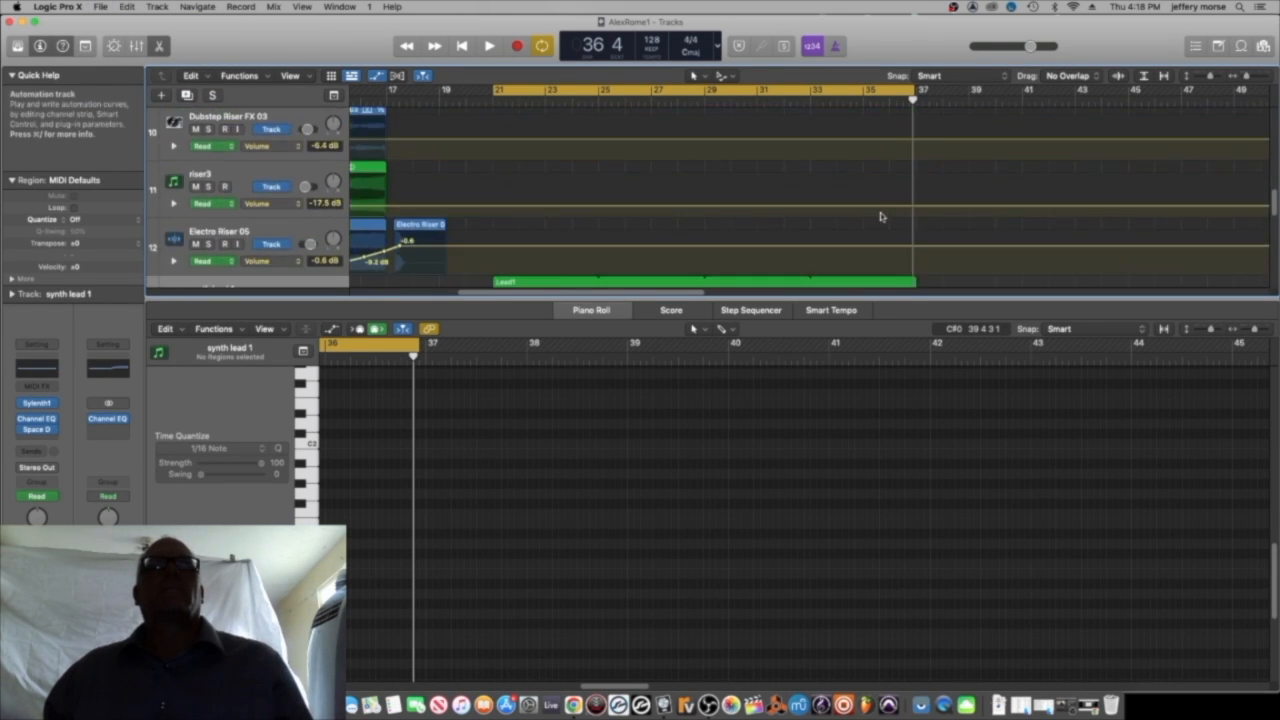
pyautogui.scroll(10, 470, 160)
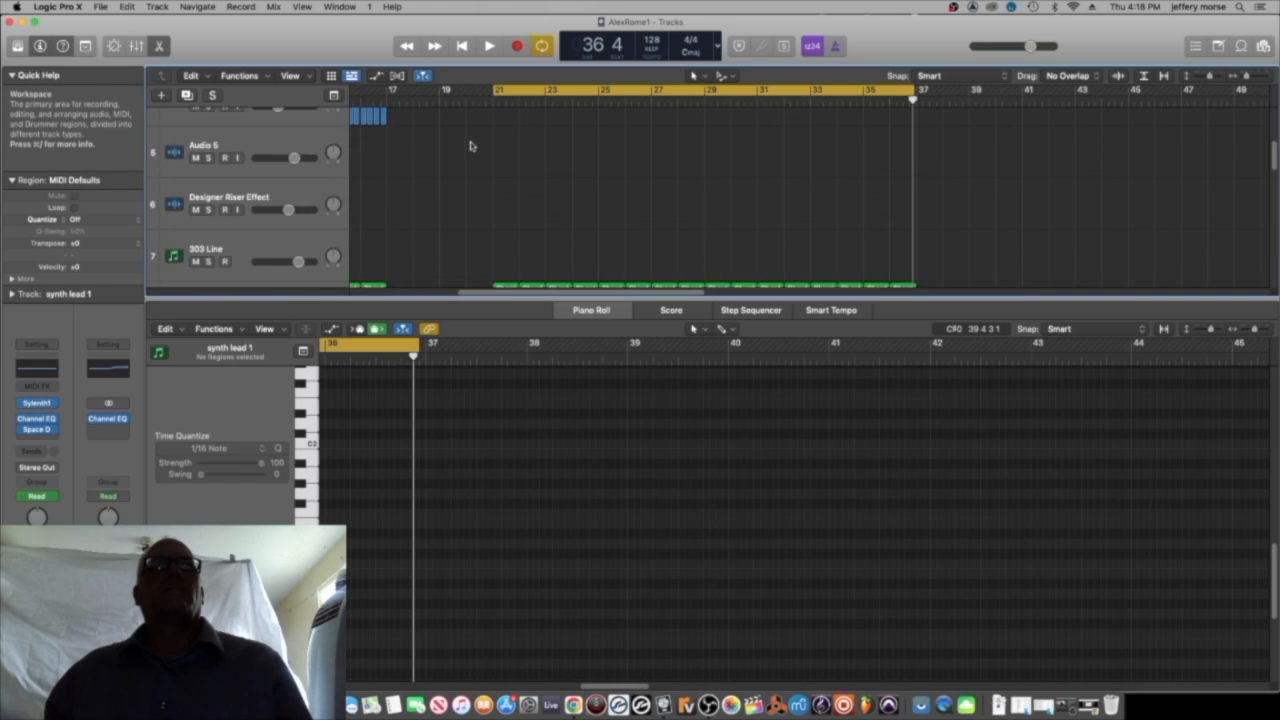
pyautogui.scroll(-3, 468, 142)
pyautogui.click(255, 152)
pyautogui.moveTo(648, 294); pyautogui.dragTo(570, 290)
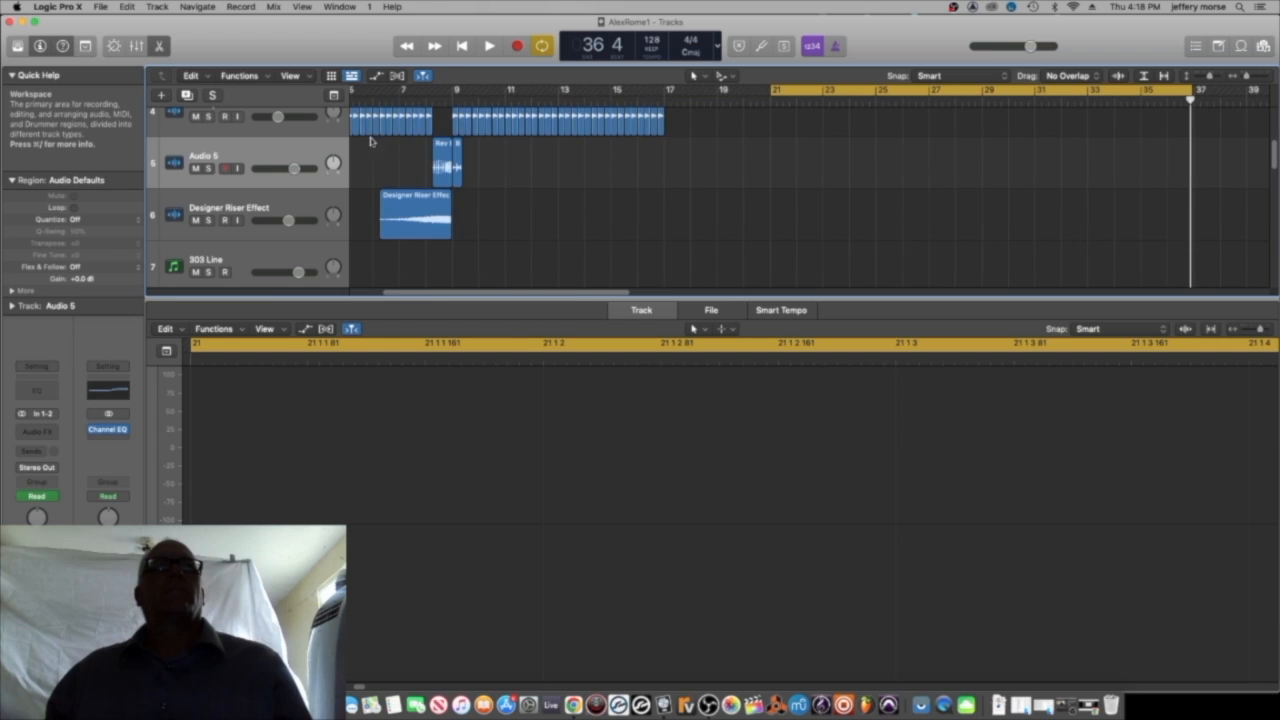
pyautogui.click(157, 7)
pyautogui.click(188, 33)
pyautogui.click(158, 7)
pyautogui.click(188, 33)
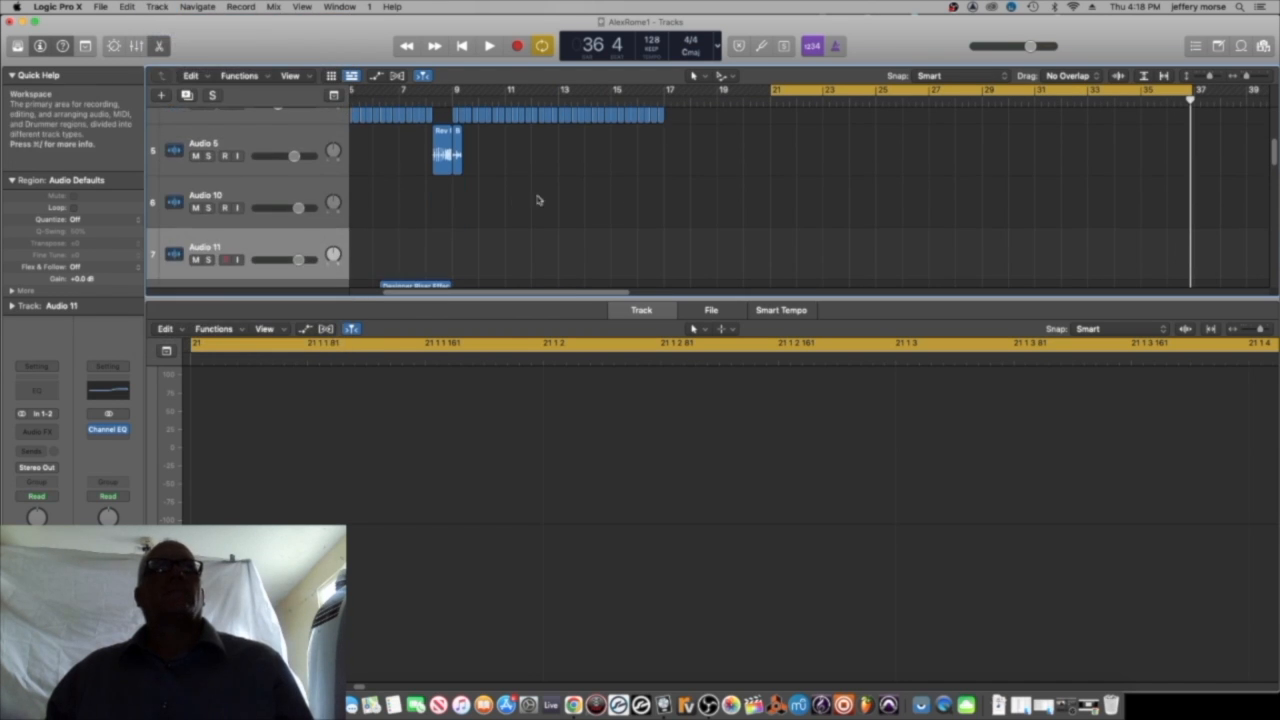
# Rewind the tutorial video in Chrome to about 10:53 and review its clap track arrangement.
pyautogui.moveTo(622, 292); pyautogui.dragTo(713, 296)
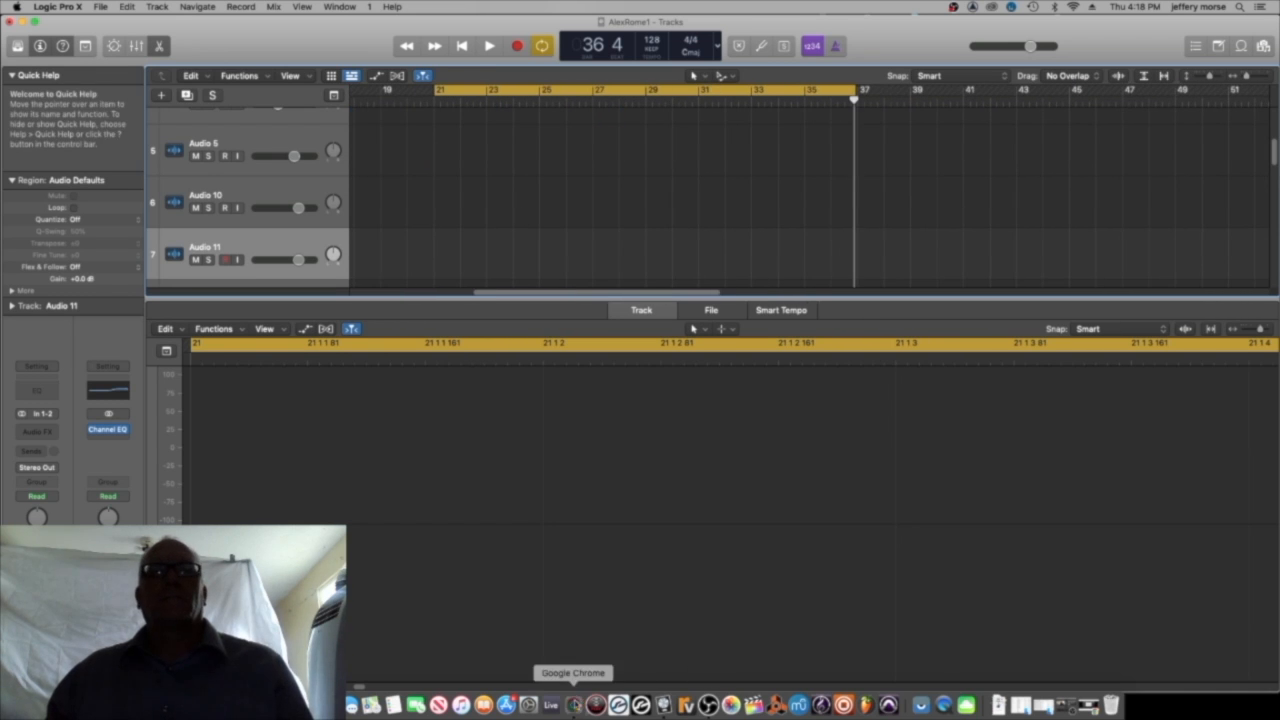
pyautogui.click(573, 705)
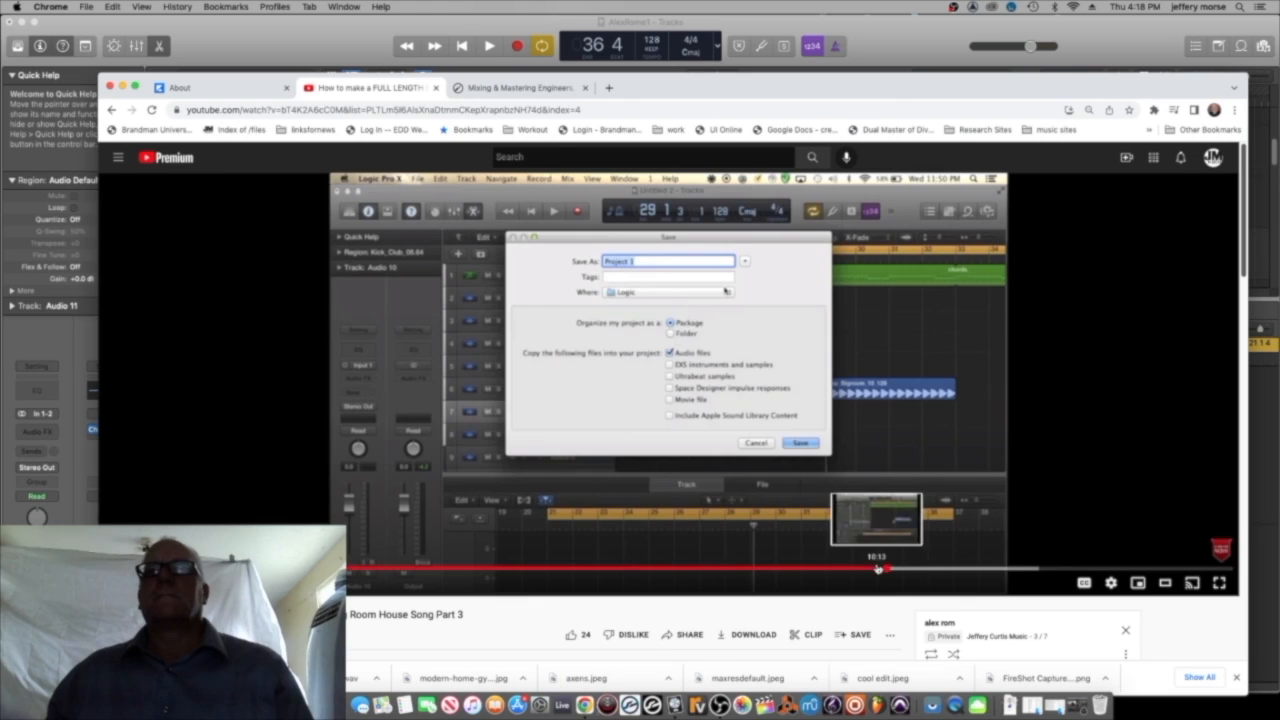
pyautogui.click(877, 570)
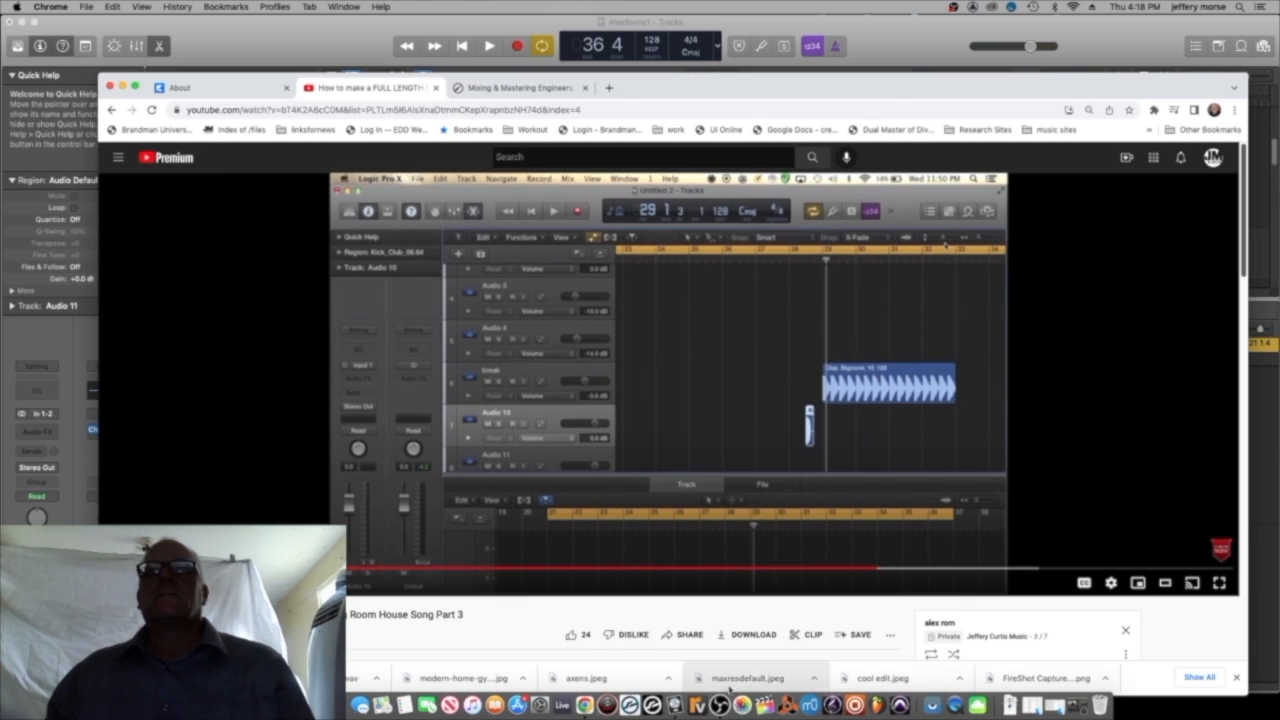
pyautogui.click(122, 87)
# Select the Audio 10 track, place the playhead at bar 29, and open the audio file import dialog.
pyautogui.click(310, 190)
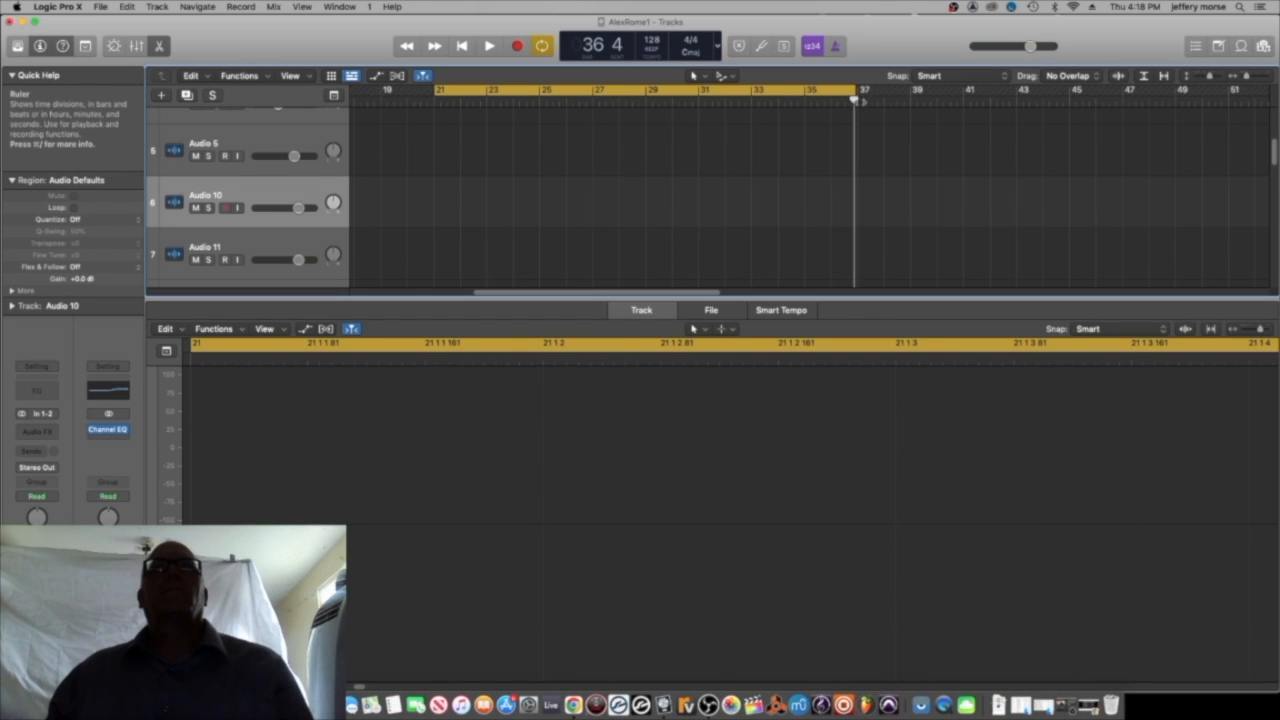
pyautogui.moveTo(489, 105); pyautogui.dragTo(645, 113)
pyautogui.click(127, 7)
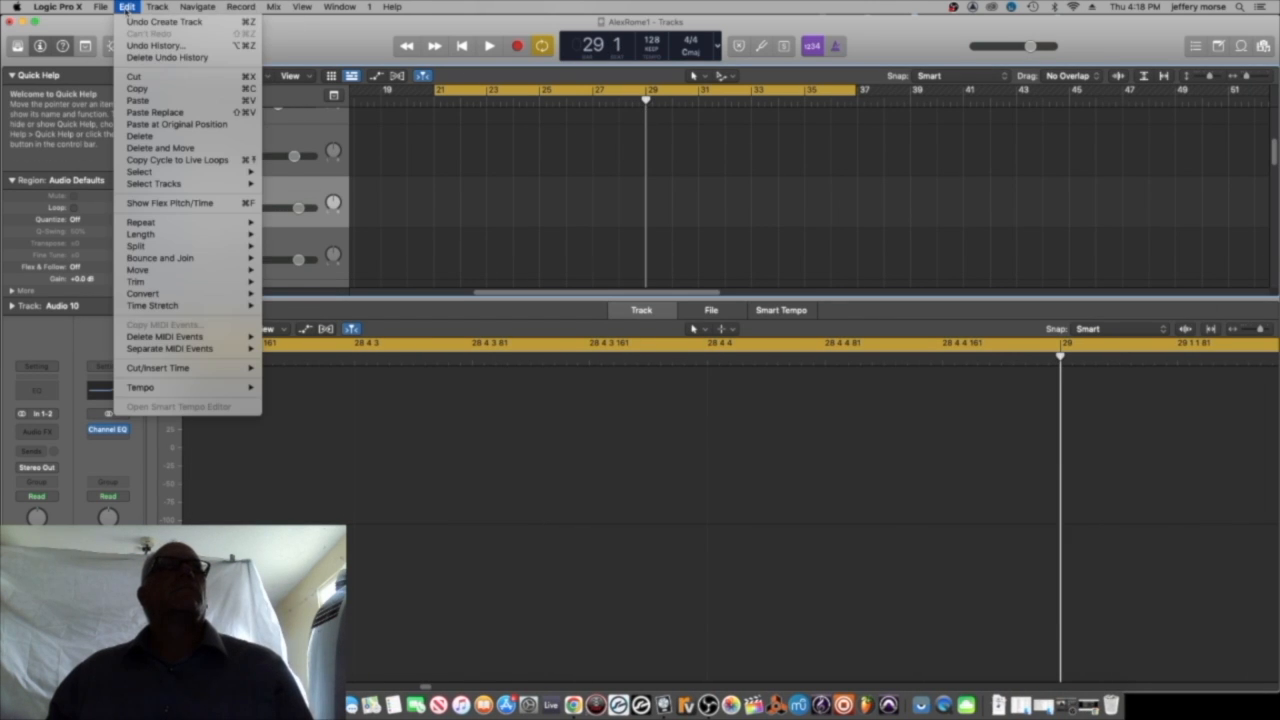
pyautogui.moveTo(100, 7)
pyautogui.moveTo(150, 258)
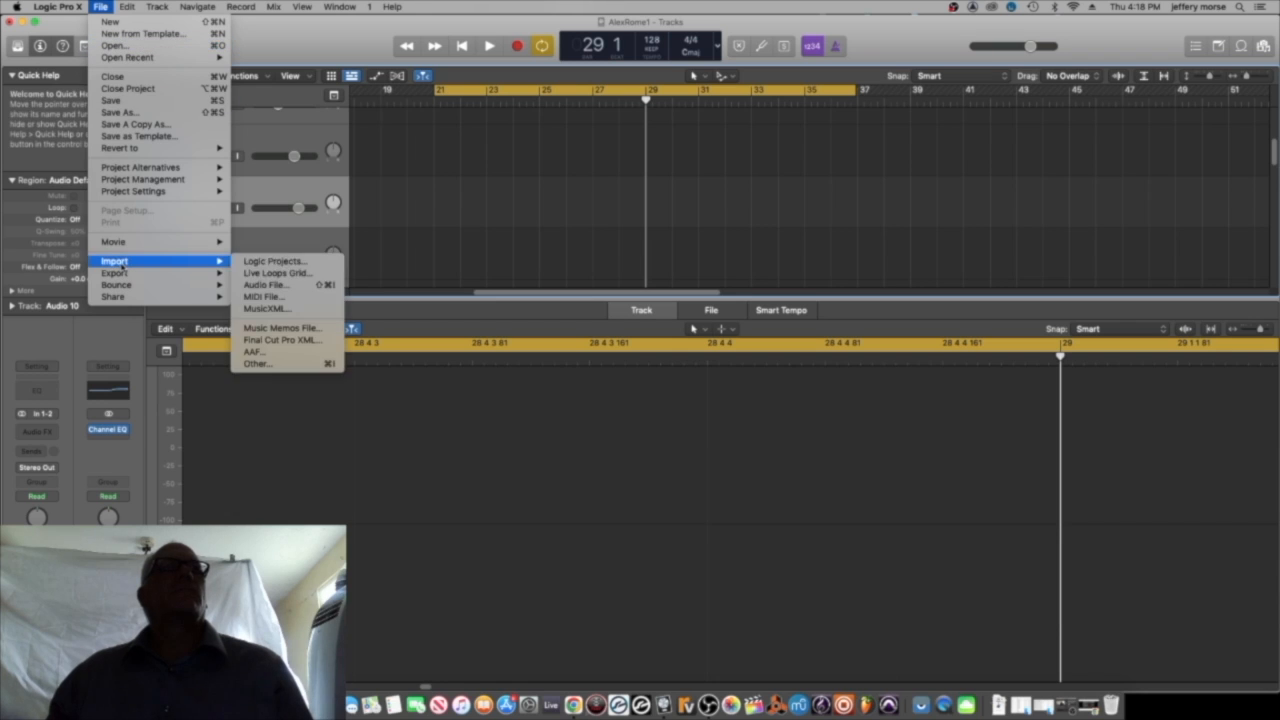
pyautogui.click(286, 288)
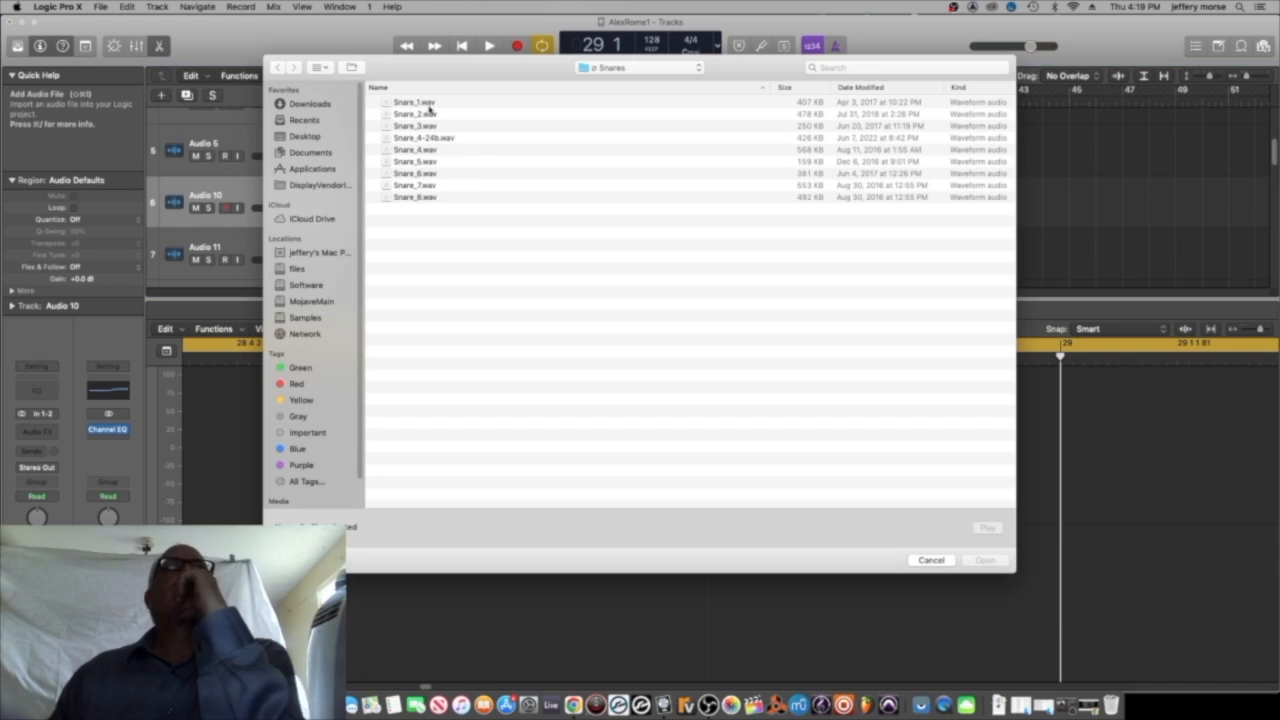
# Browse to the Claps samples in Hyperbits Sample Pack Vol. 2 and preview Clap1.wav.
pyautogui.click(698, 67)
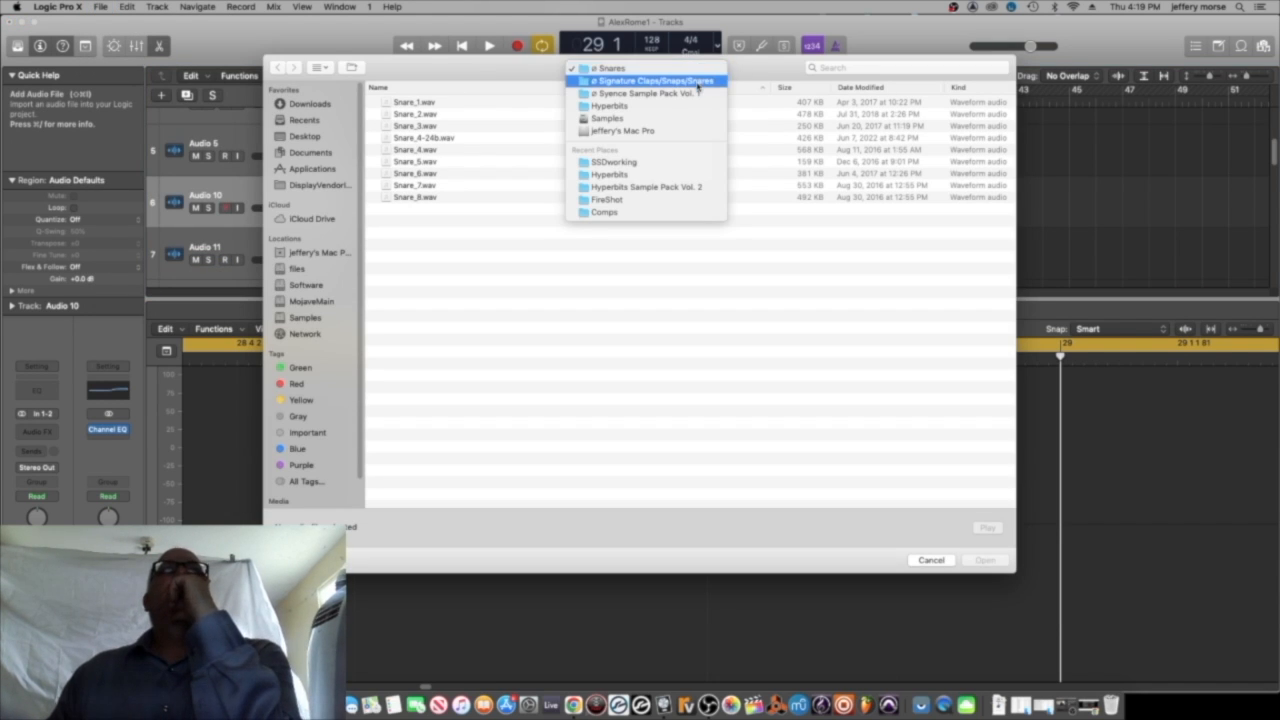
pyautogui.click(690, 93)
pyautogui.click(698, 68)
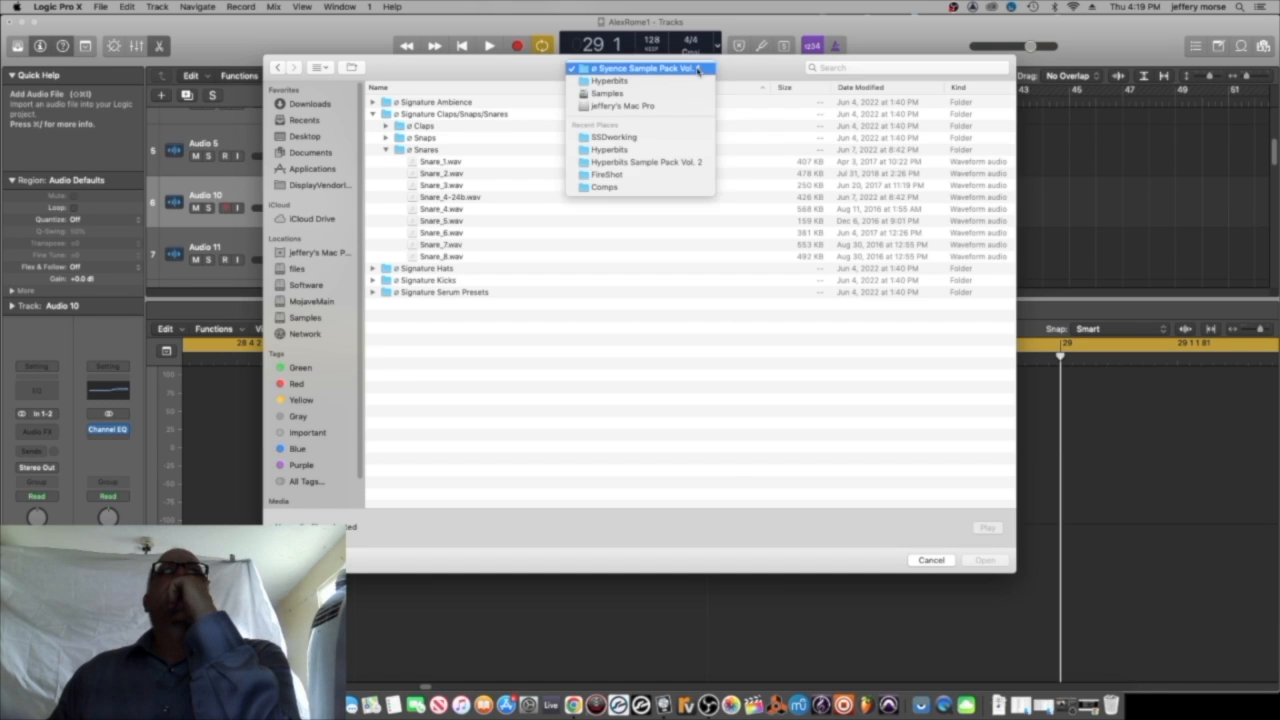
pyautogui.click(690, 81)
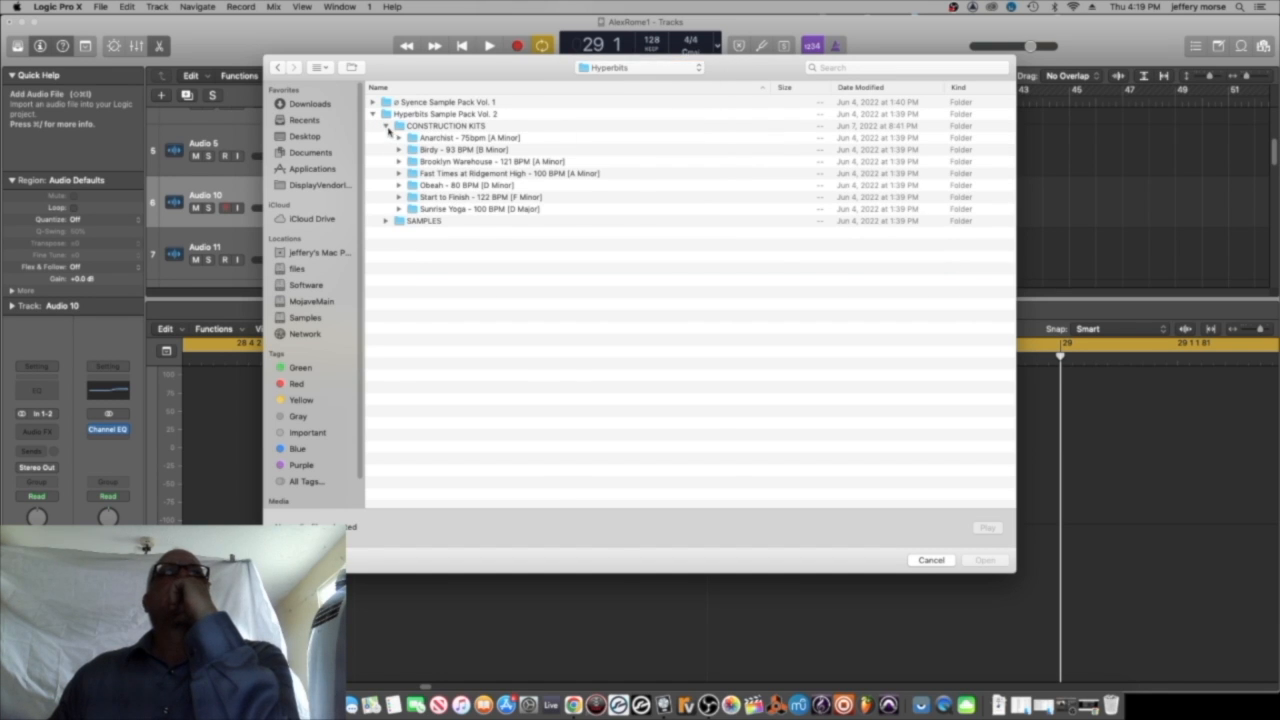
pyautogui.click(387, 127)
pyautogui.click(399, 161)
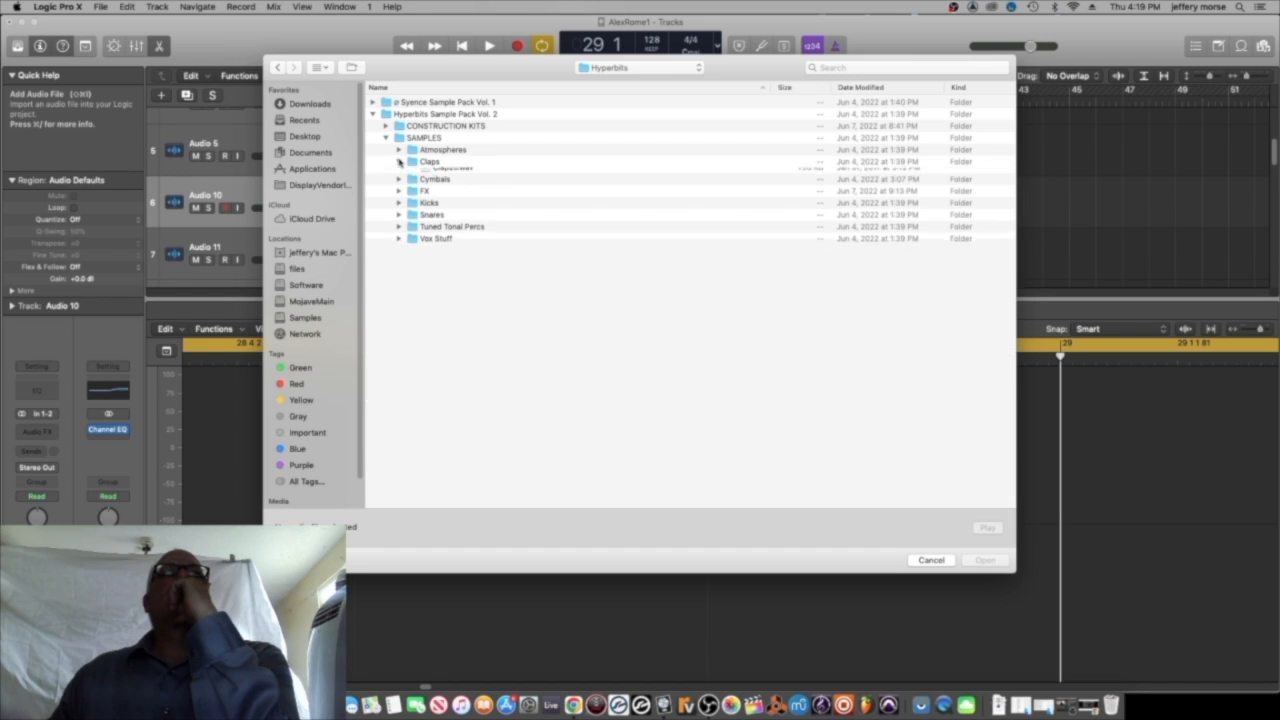
pyautogui.click(447, 174)
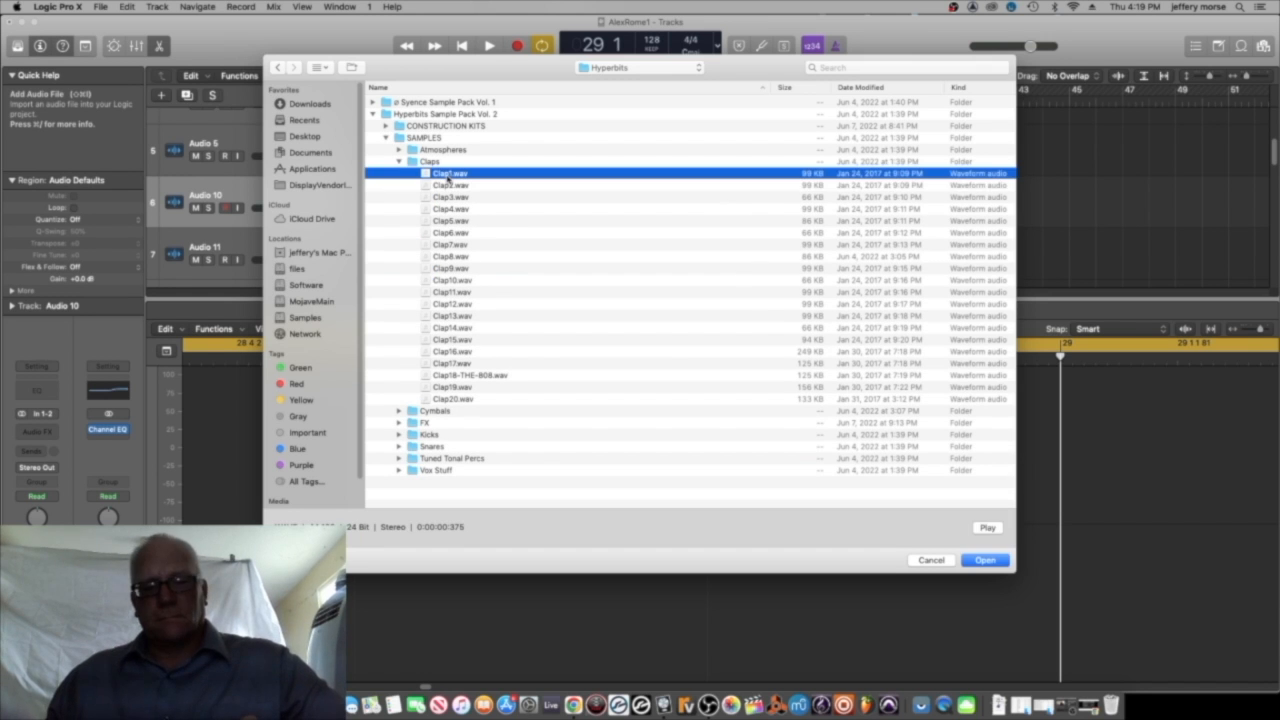
pyautogui.press('space')
pyautogui.press('space')
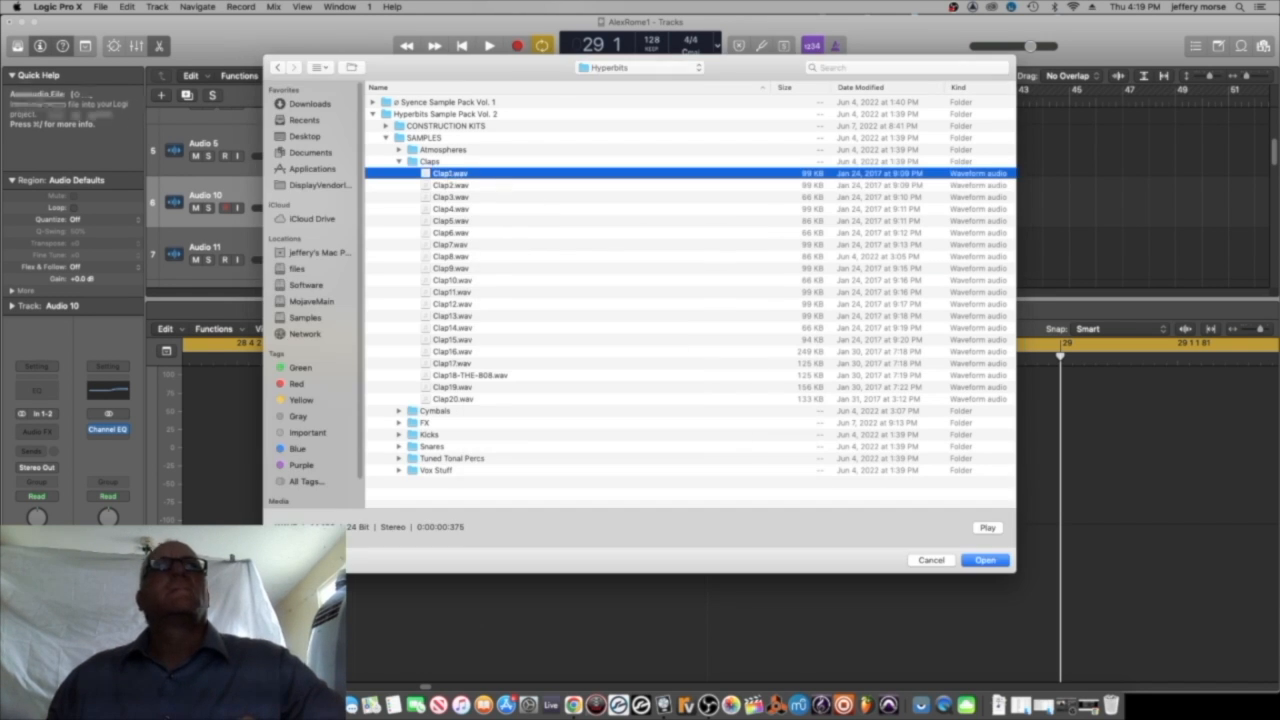
# Check the CONSTRUCTION KITS folder of the sample pack and close the dialog without importing a file.
pyautogui.click(386, 137)
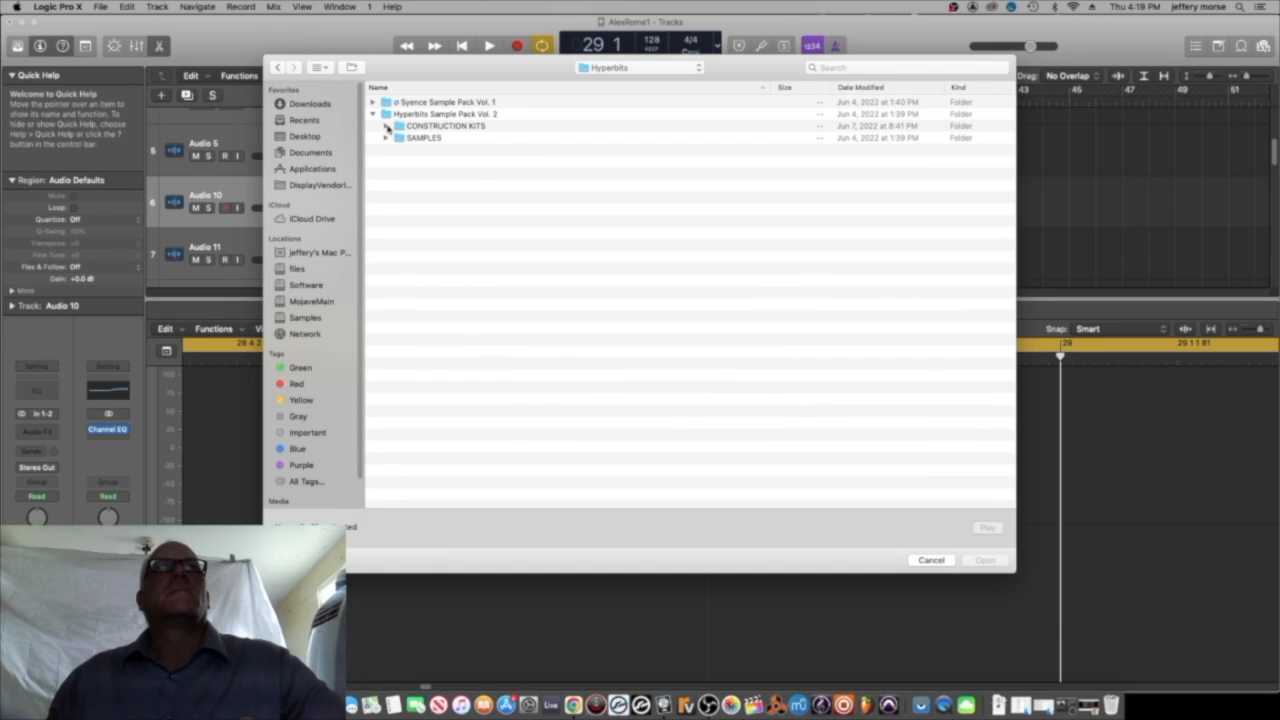
pyautogui.click(386, 126)
pyautogui.click(386, 126)
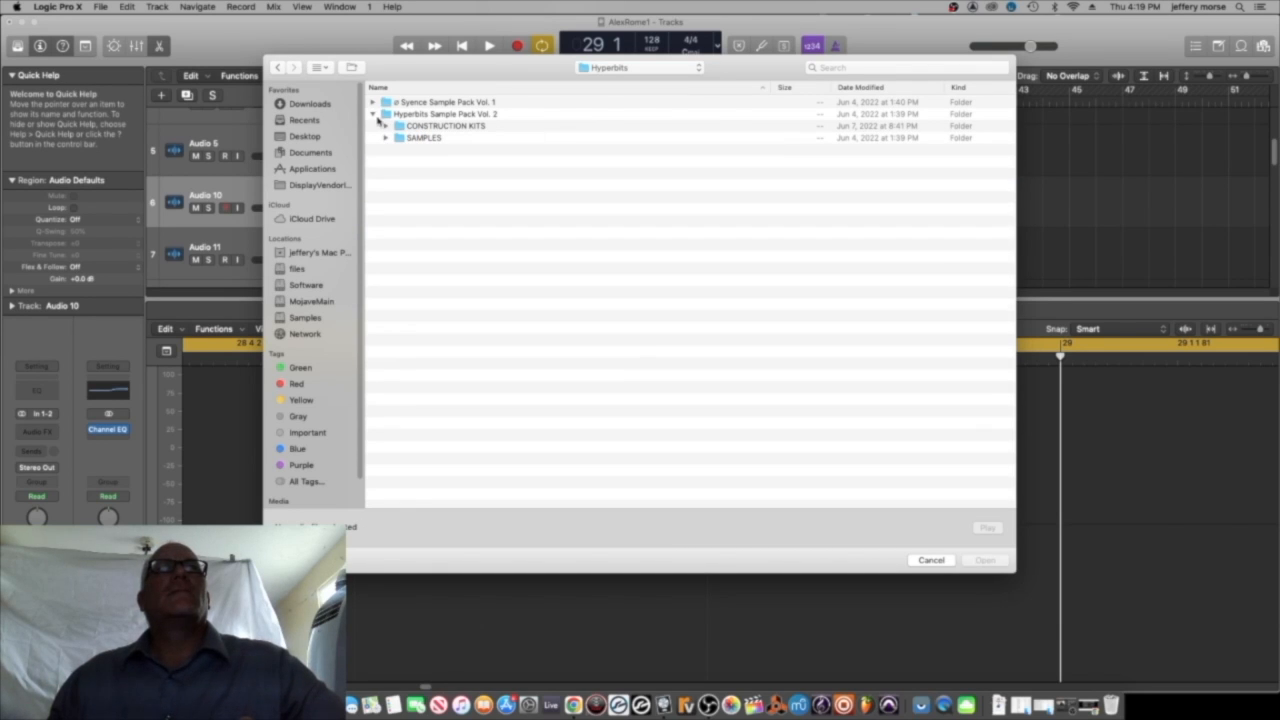
pyautogui.click(431, 114)
pyautogui.click(940, 560)
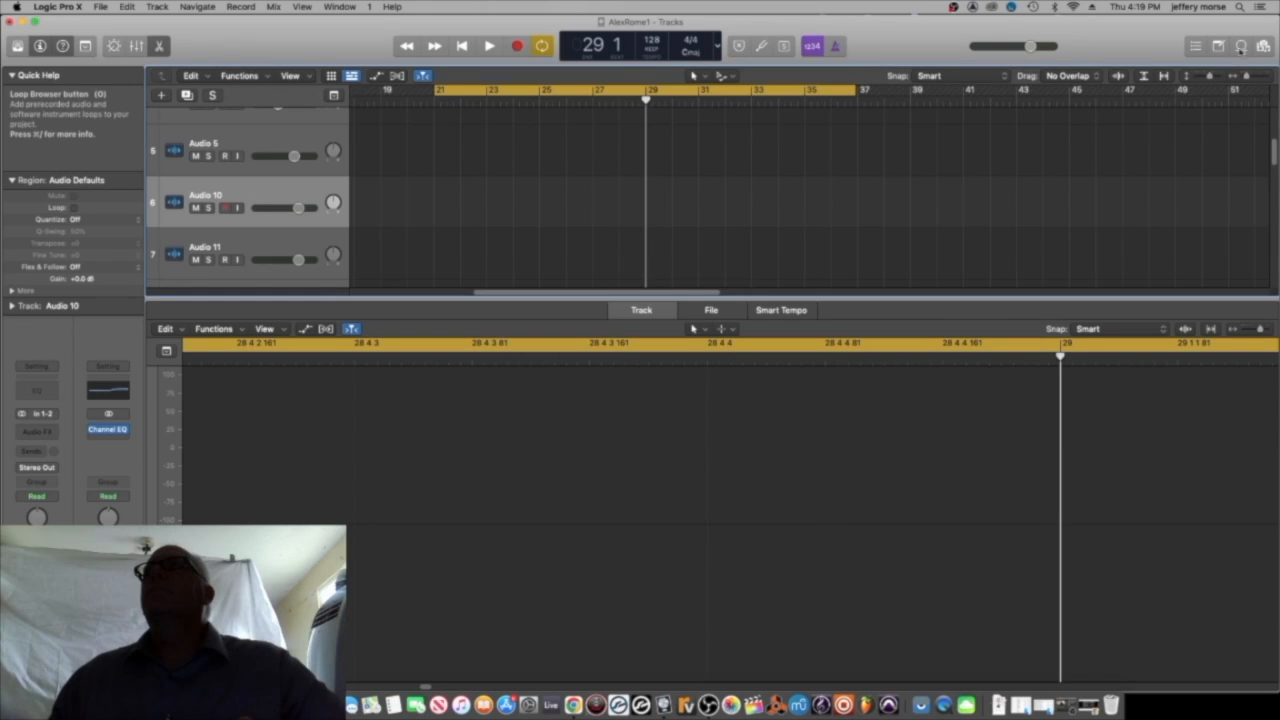
# Open the Loop Browser and search the loops for "clap".
pyautogui.click(1241, 46)
pyautogui.click(1221, 117)
pyautogui.write('big room clap')
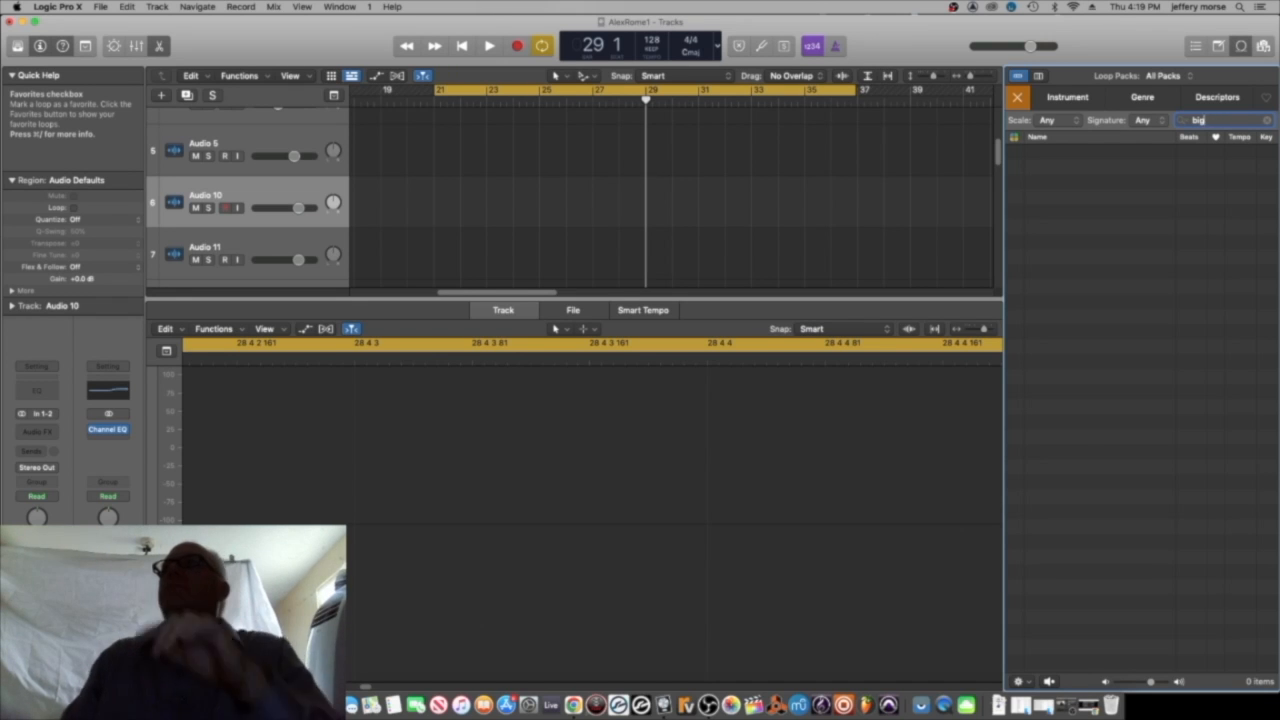
pyautogui.press('BackSpace')
pyautogui.write('clap')
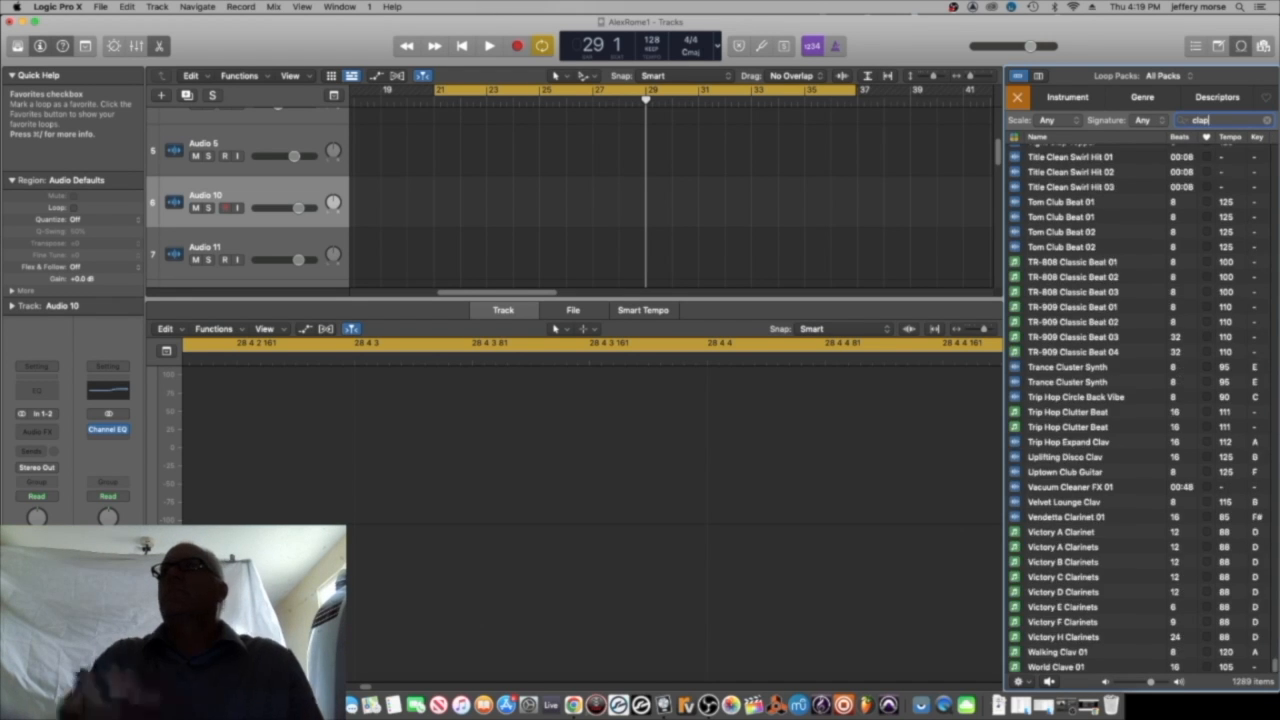
# Audition clap loops from Dark Clap Topper to Remix Clap FX 02, and close the Loop Browser.
pyautogui.click(1073, 162)
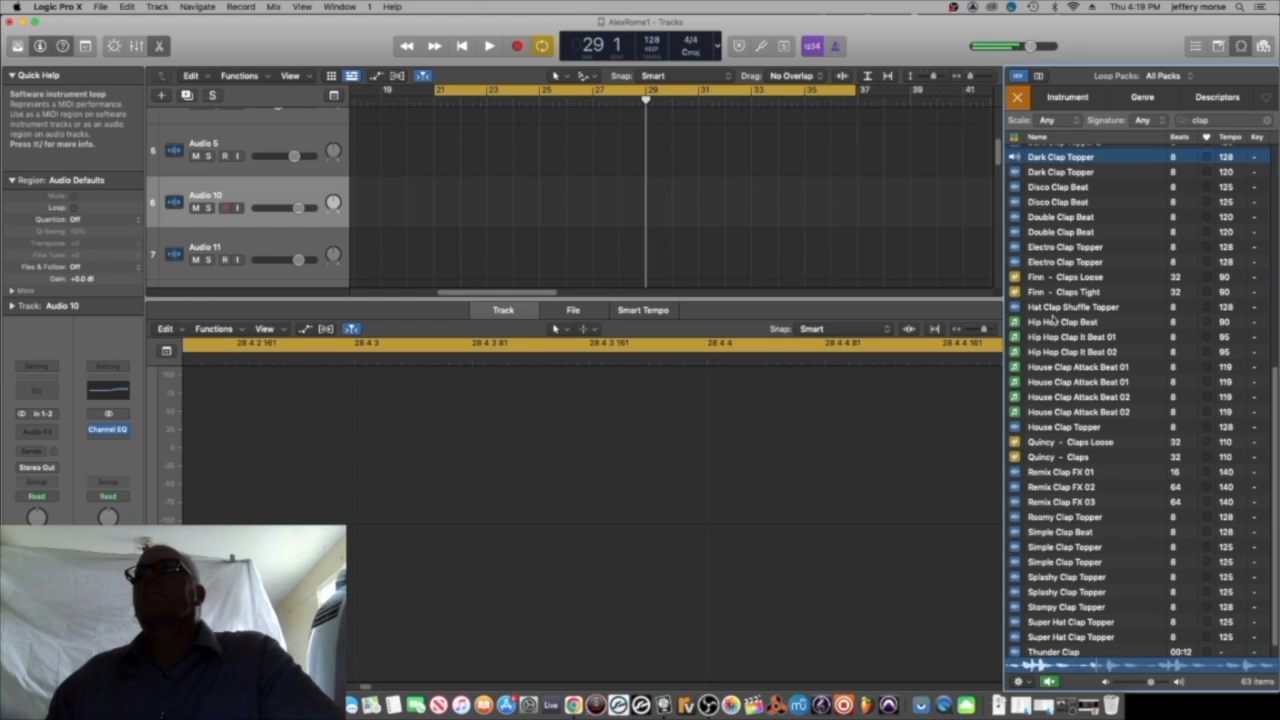
pyautogui.click(1062, 322)
pyautogui.click(1068, 337)
pyautogui.click(1075, 382)
pyautogui.click(1052, 472)
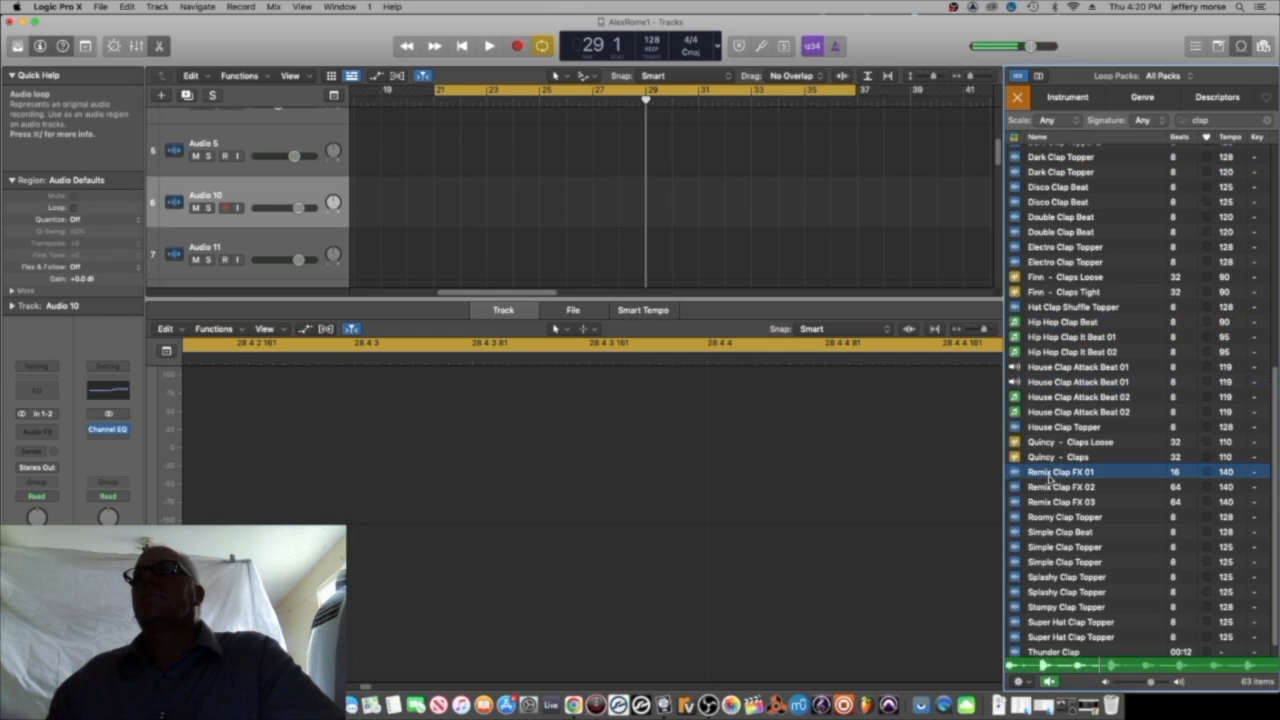
pyautogui.click(1052, 487)
pyautogui.press('o')
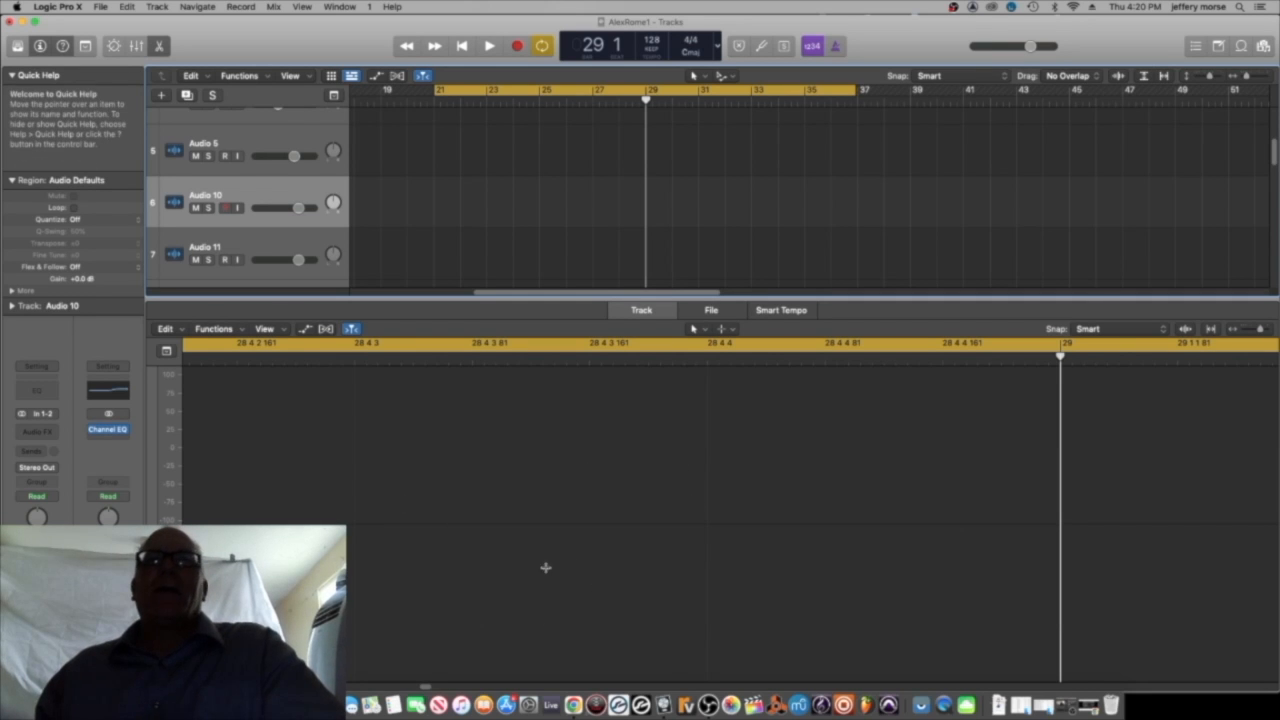
# Switch to Chrome to review the Clap Bigroom region at bar 29 in the tutorial video, and return to Logic Pro.
pyautogui.click(573, 705)
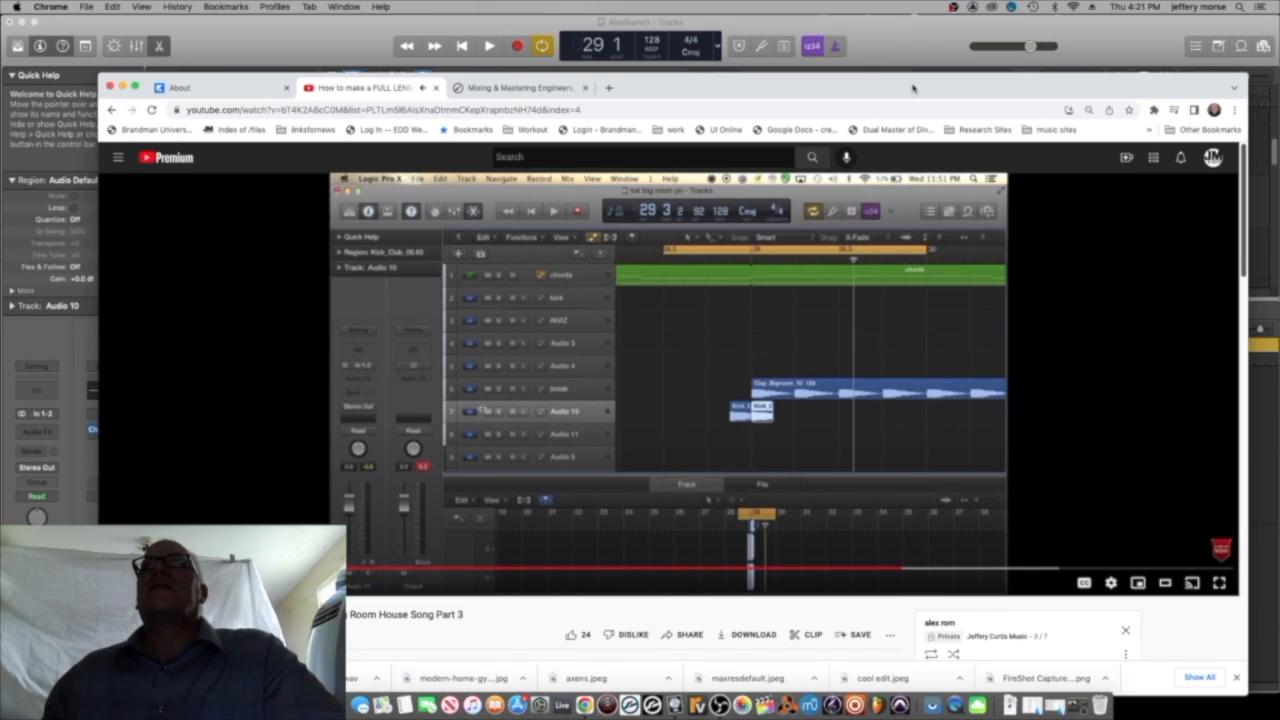
pyautogui.moveTo(912, 88); pyautogui.dragTo(883, 88)
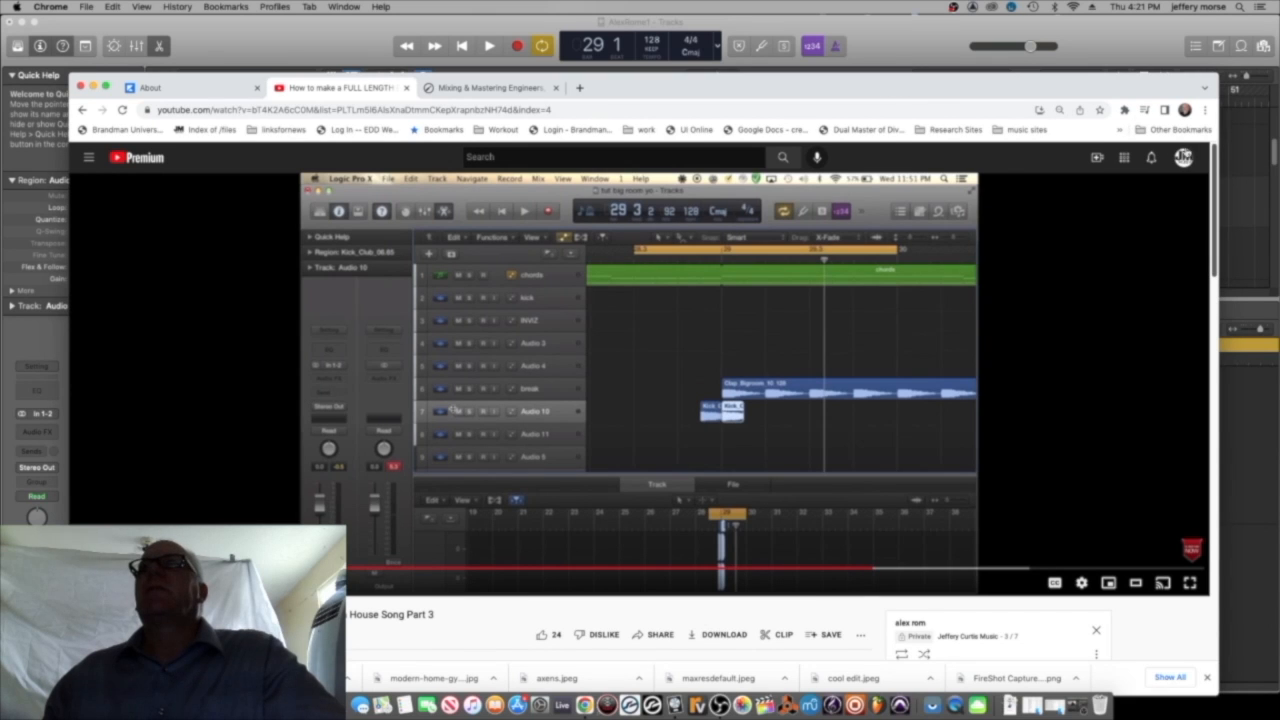
pyautogui.click(93, 88)
# Reopen the Loop Browser and audition the clap loops one after another down to Electro Clap Topper.
pyautogui.click(1239, 47)
pyautogui.click(1081, 246)
pyautogui.click(1077, 258)
pyautogui.click(1070, 273)
pyautogui.click(1069, 288)
pyautogui.click(1066, 303)
pyautogui.click(1062, 318)
pyautogui.click(1059, 303)
pyautogui.click(1063, 332)
pyautogui.click(1064, 347)
pyautogui.click(1065, 362)
pyautogui.click(1066, 377)
pyautogui.click(1068, 392)
pyautogui.click(1066, 407)
pyautogui.click(1064, 422)
pyautogui.click(1062, 437)
pyautogui.click(1058, 452)
pyautogui.click(1055, 467)
pyautogui.click(1051, 484)
pyautogui.click(1052, 497)
pyautogui.click(1053, 512)
pyautogui.click(1055, 527)
pyautogui.click(1051, 542)
pyautogui.click(1047, 557)
pyautogui.click(1048, 572)
pyautogui.click(1050, 587)
pyautogui.scroll(-5, 1048, 500)
pyautogui.press('Down')
pyautogui.press('Down')
pyautogui.press('Down')
pyautogui.press('Down')
pyautogui.press('Down')
pyautogui.press('Down')
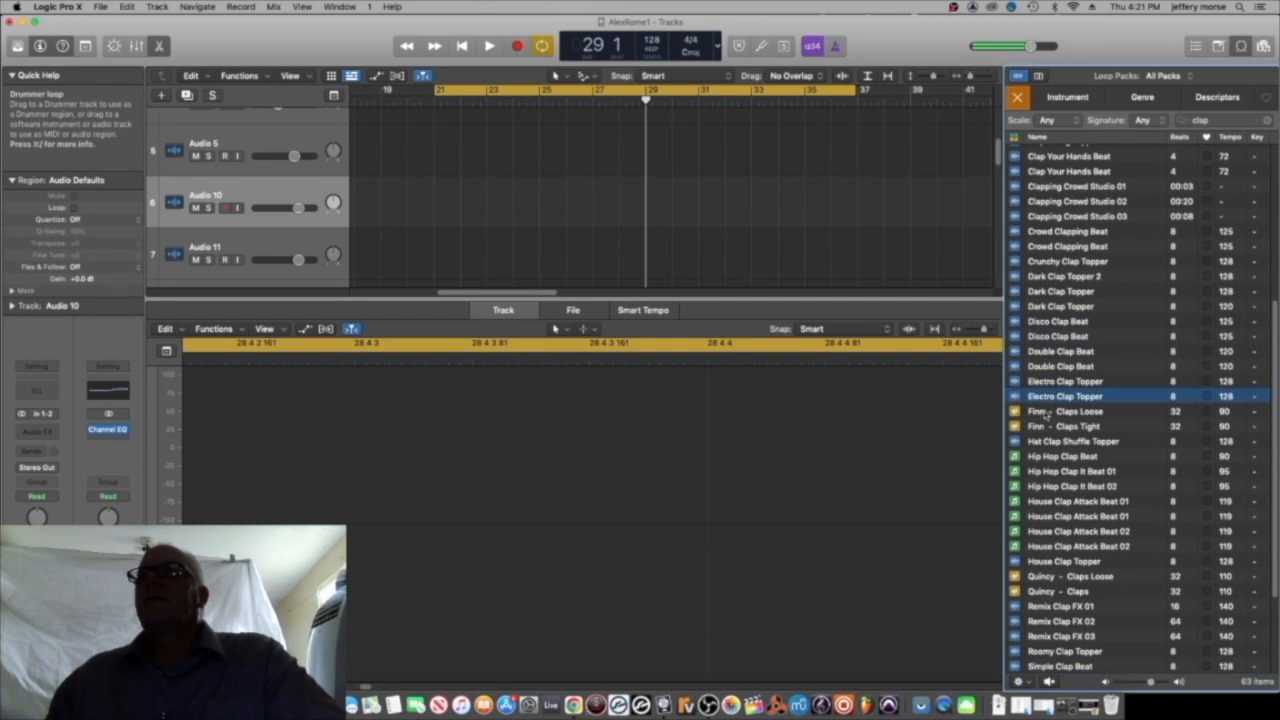
# Audition the clap loops one after another from Finn - Claps Loose down to Remix Clap FX 01.
pyautogui.click(1046, 413)
pyautogui.click(1046, 428)
pyautogui.click(1046, 442)
pyautogui.click(1046, 458)
pyautogui.click(1046, 473)
pyautogui.click(1046, 486)
pyautogui.click(1047, 501)
pyautogui.click(1047, 516)
pyautogui.click(1048, 531)
pyautogui.click(1048, 546)
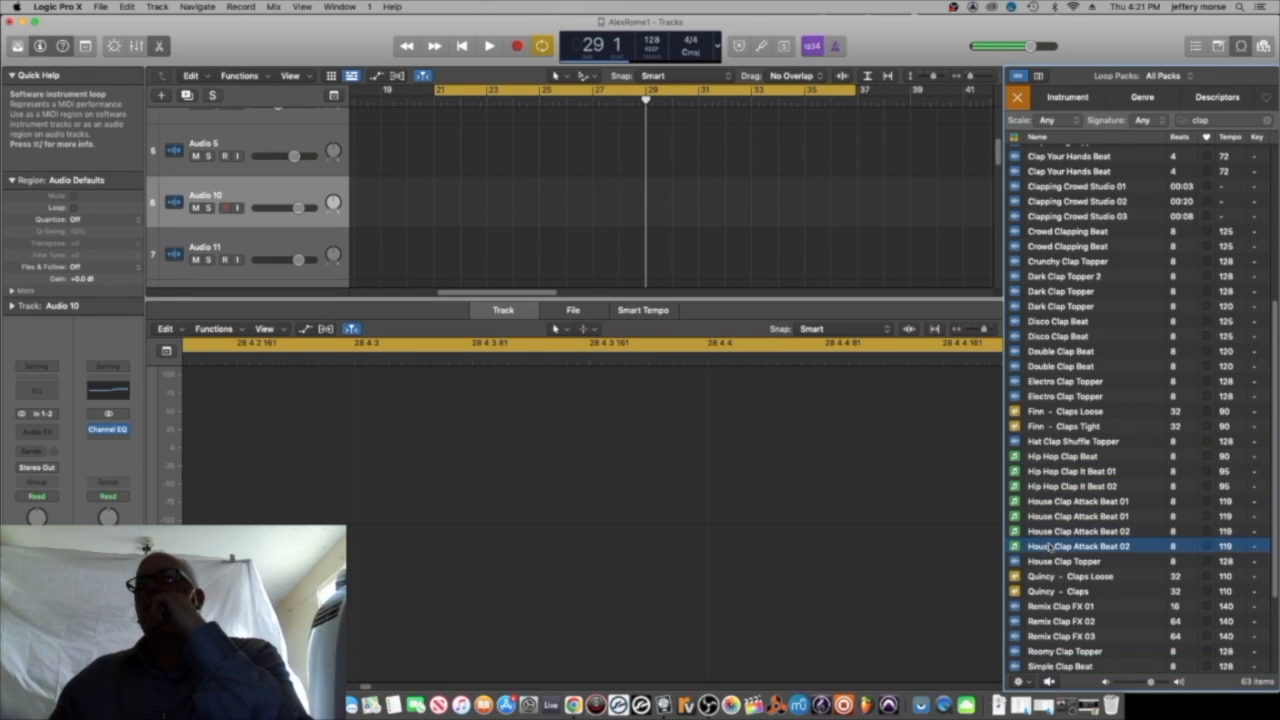
pyautogui.click(1047, 561)
pyautogui.click(1047, 576)
pyautogui.click(1046, 591)
pyautogui.click(1045, 606)
# Audition the remaining clap loops from Remix Clap FX 02 to Super Hat Clap Topper, and close the Loop Browser.
pyautogui.scroll(-5, 1045, 608)
pyautogui.click(1062, 470)
pyautogui.click(1060, 485)
pyautogui.click(1058, 500)
pyautogui.click(1057, 515)
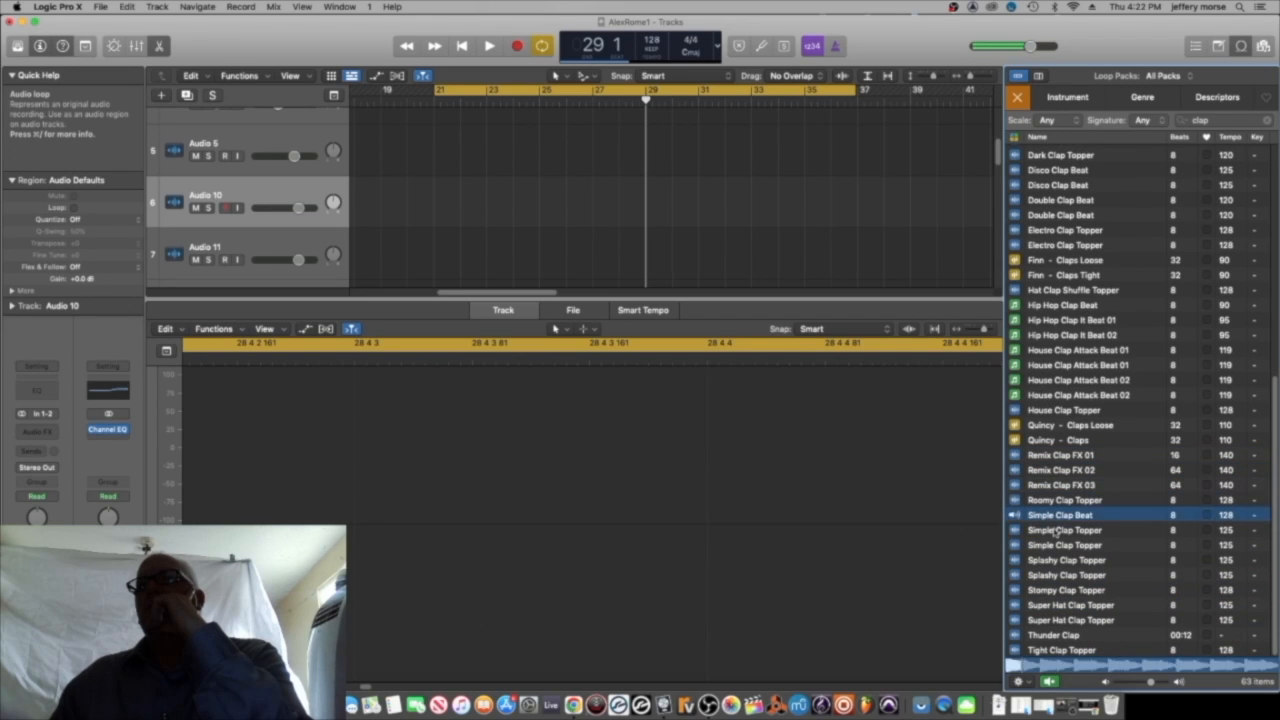
pyautogui.click(1055, 531)
pyautogui.click(1054, 547)
pyautogui.click(1053, 578)
pyautogui.click(1054, 593)
pyautogui.click(1055, 608)
pyautogui.click(1056, 623)
pyautogui.click(1056, 638)
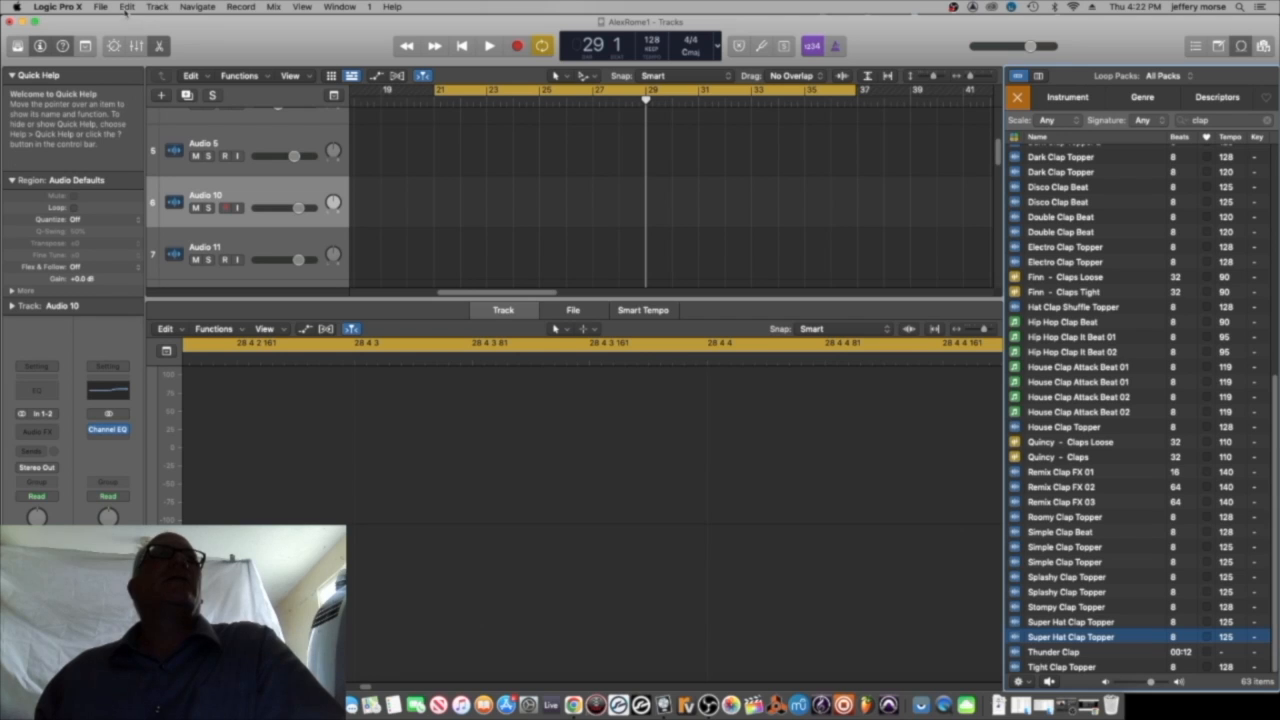
pyautogui.click(1240, 47)
# Start importing an audio file into the project and browse to the Samples drive.
pyautogui.click(101, 7)
pyautogui.moveTo(114, 262)
pyautogui.click(262, 295)
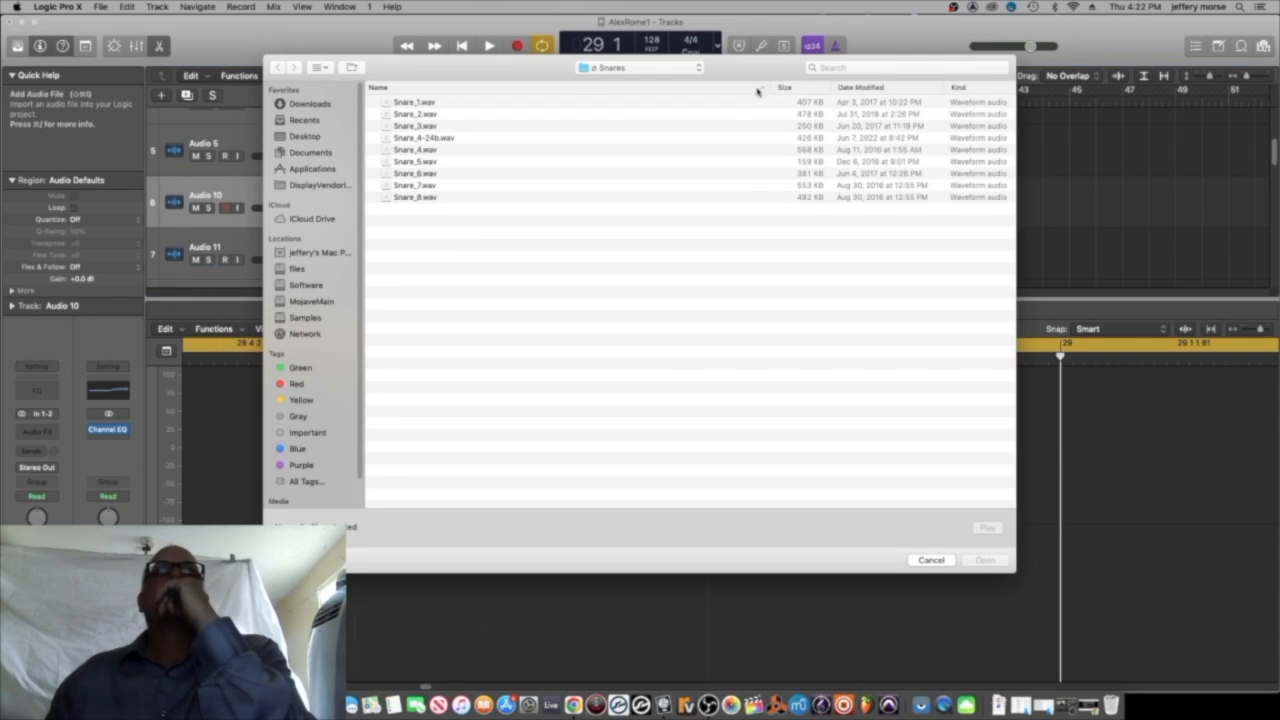
pyautogui.click(700, 68)
pyautogui.click(626, 123)
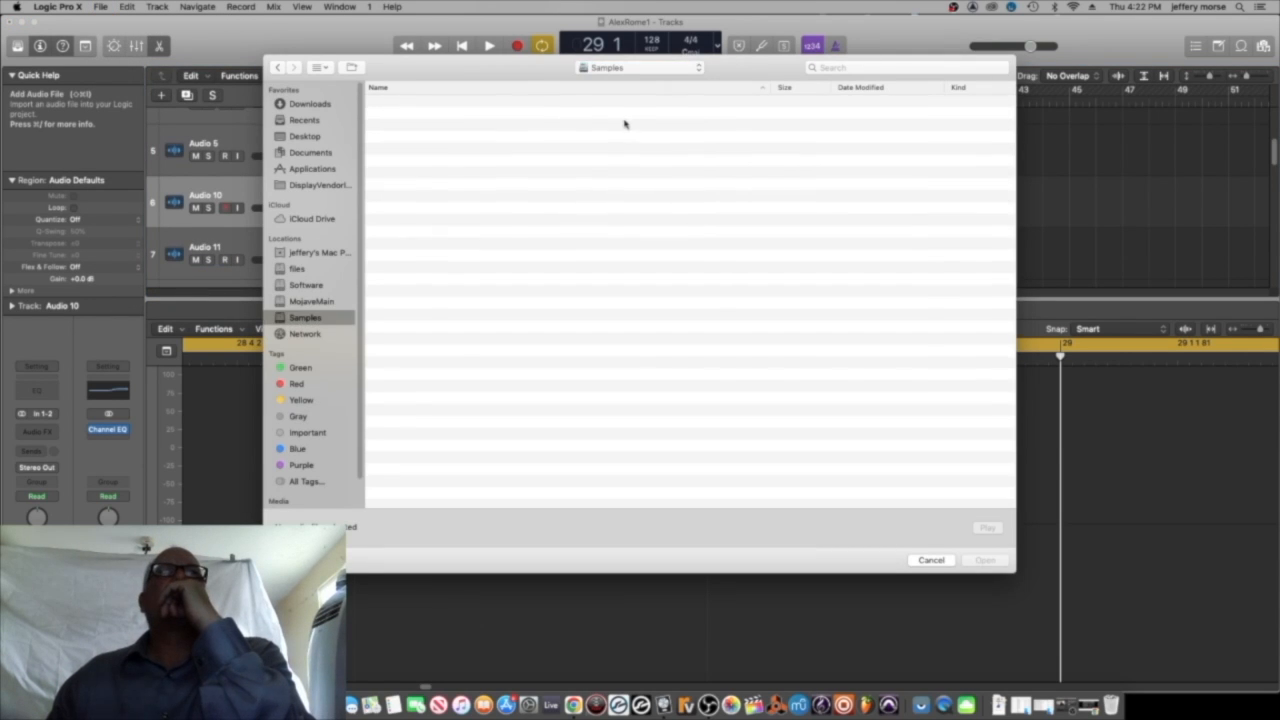
pyautogui.click(372, 198)
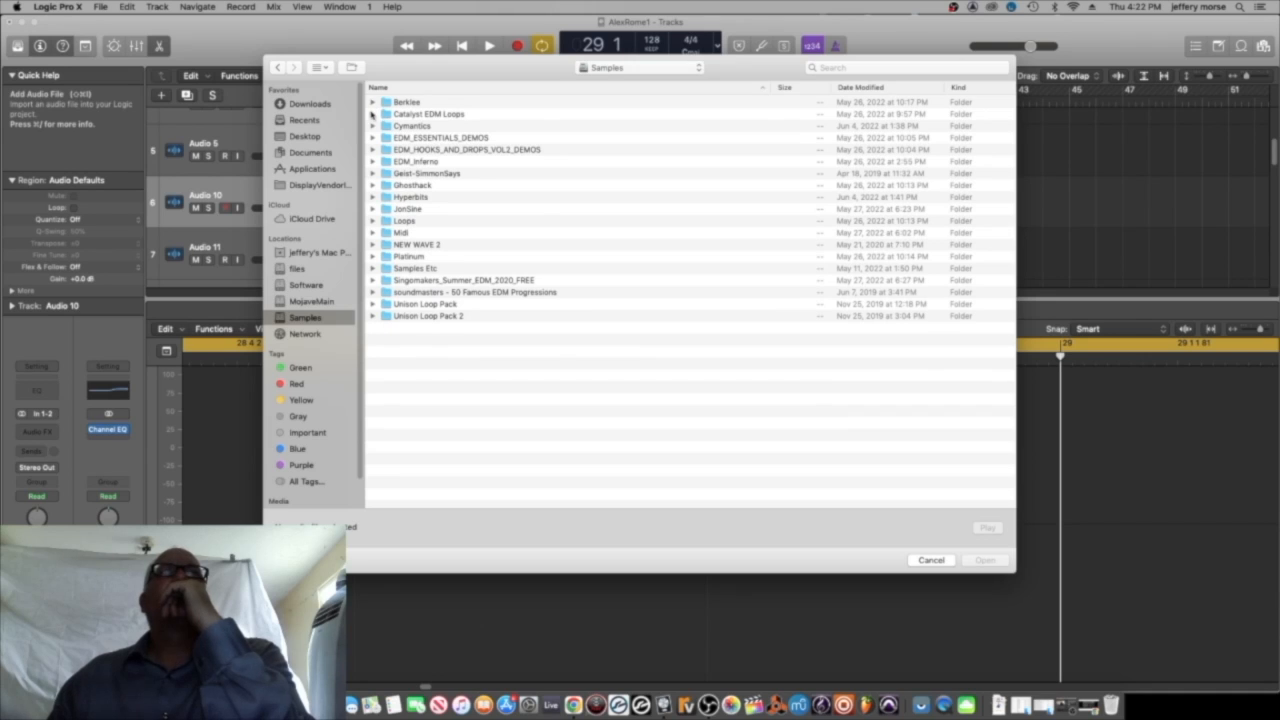
# Look through the Catalyst EDM Loops, Cymantics and EDM_ESSENTIALS_DEMOS folders for clap samples.
pyautogui.click(372, 114)
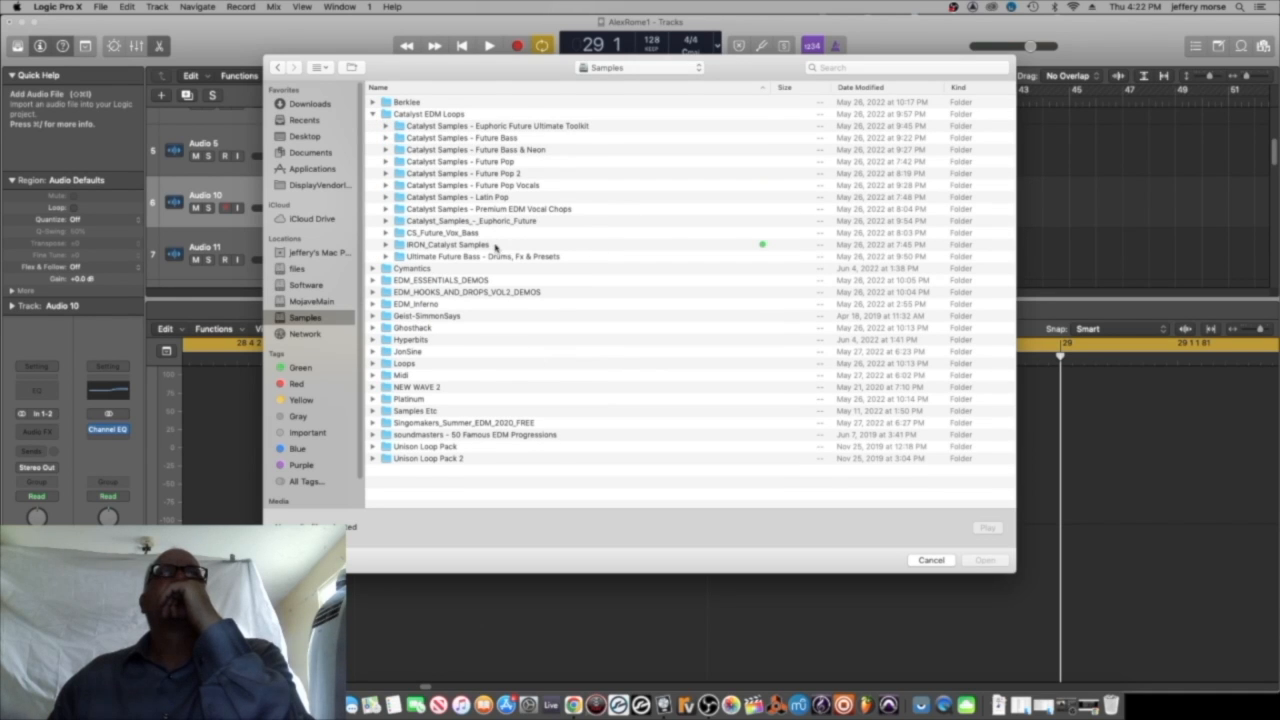
pyautogui.click(373, 114)
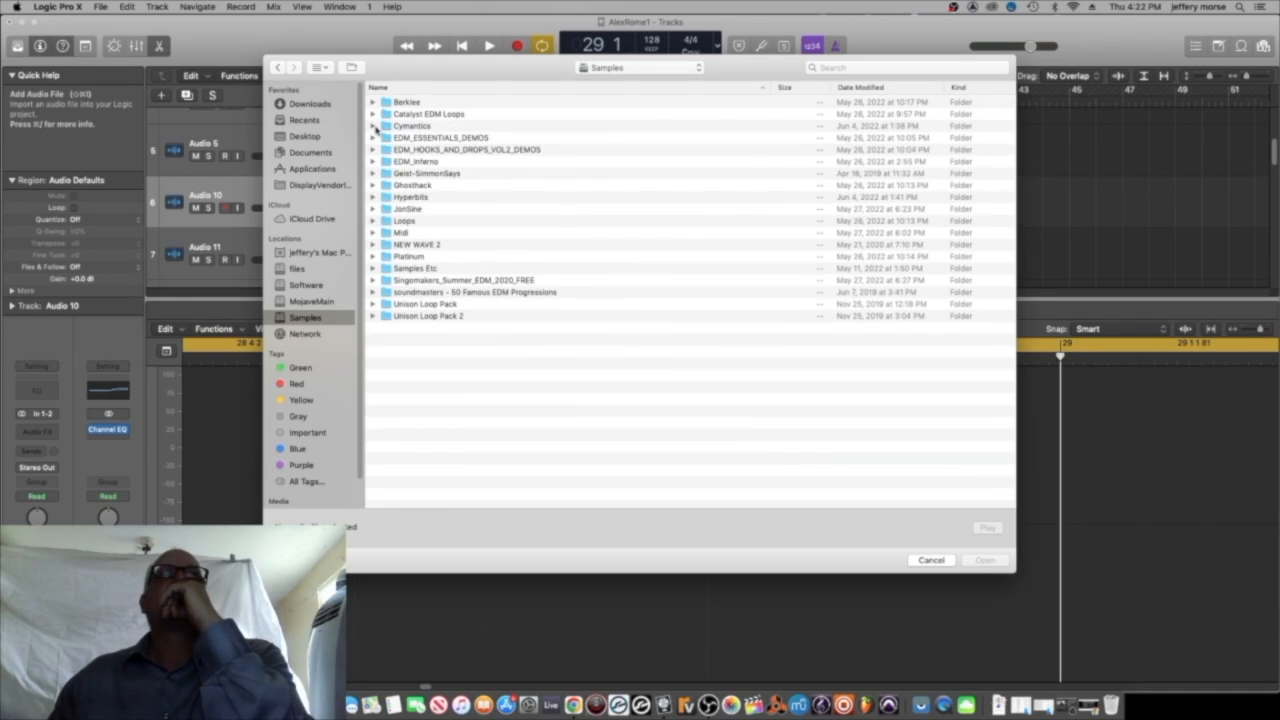
pyautogui.click(372, 126)
pyautogui.click(372, 126)
pyautogui.click(372, 138)
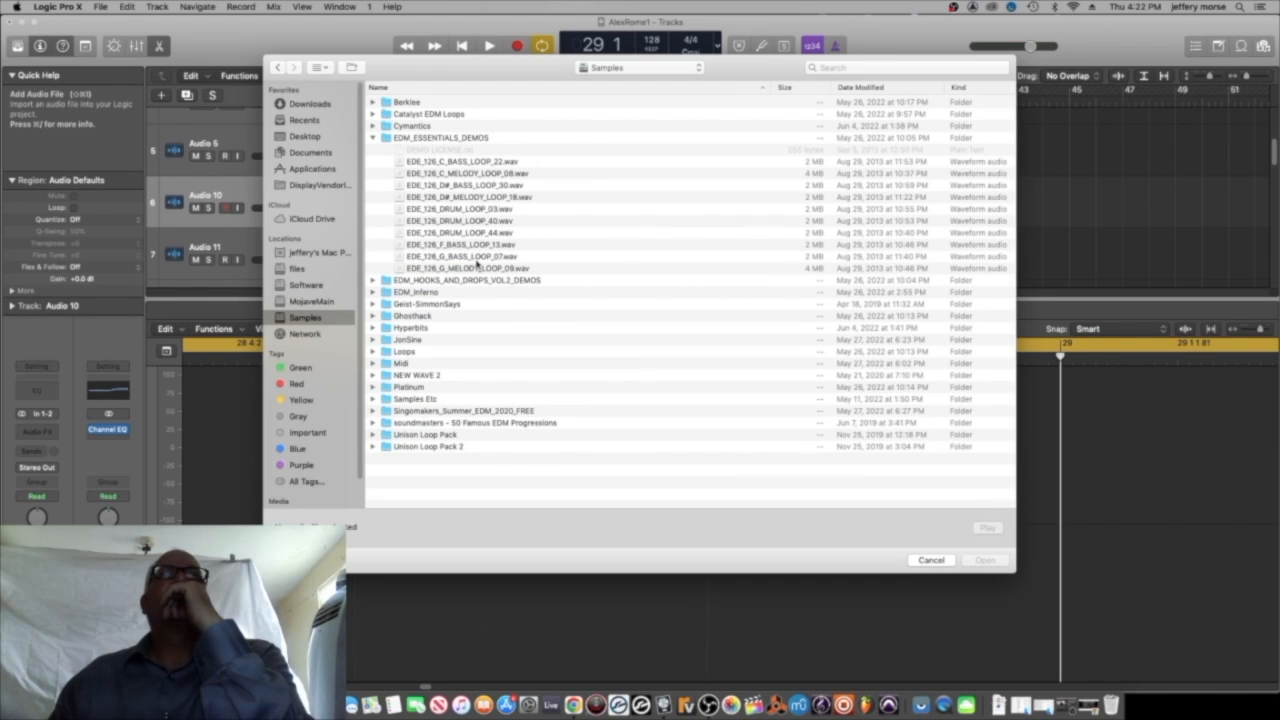
pyautogui.click(372, 138)
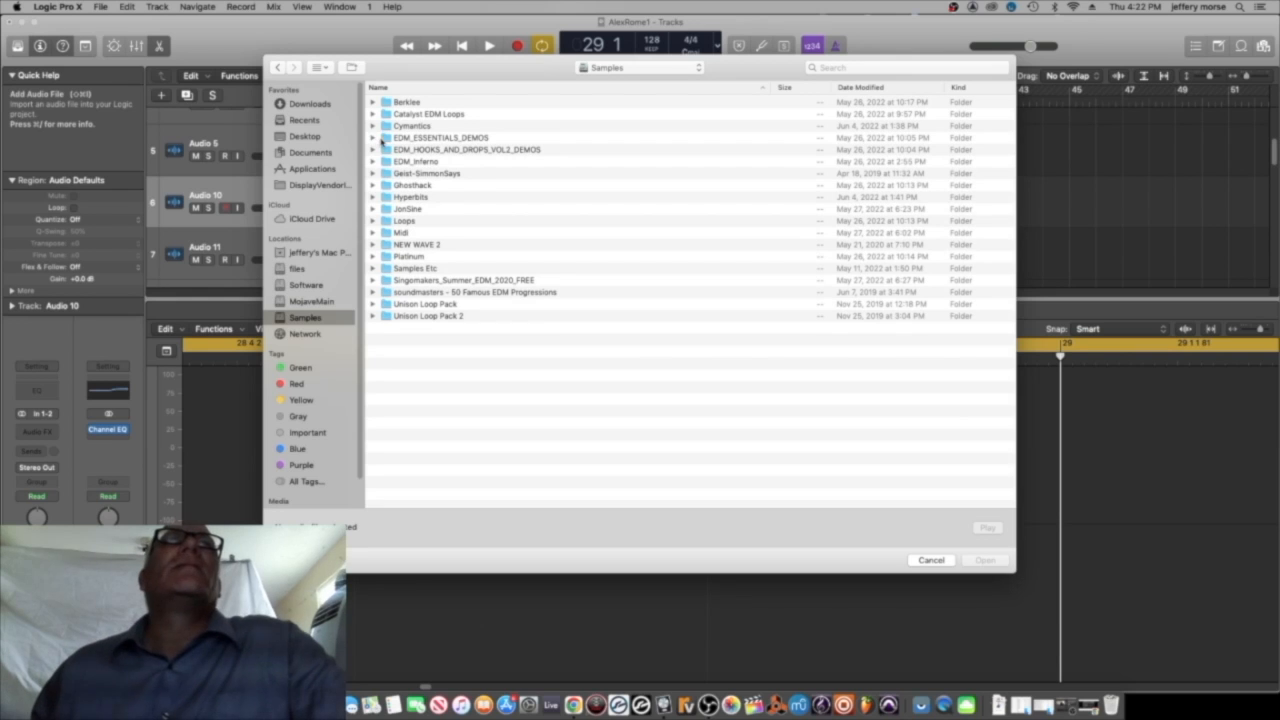
# Open the Claps folder inside Ghosthack_Sample_Pack and audition clap1.wav.
pyautogui.click(372, 185)
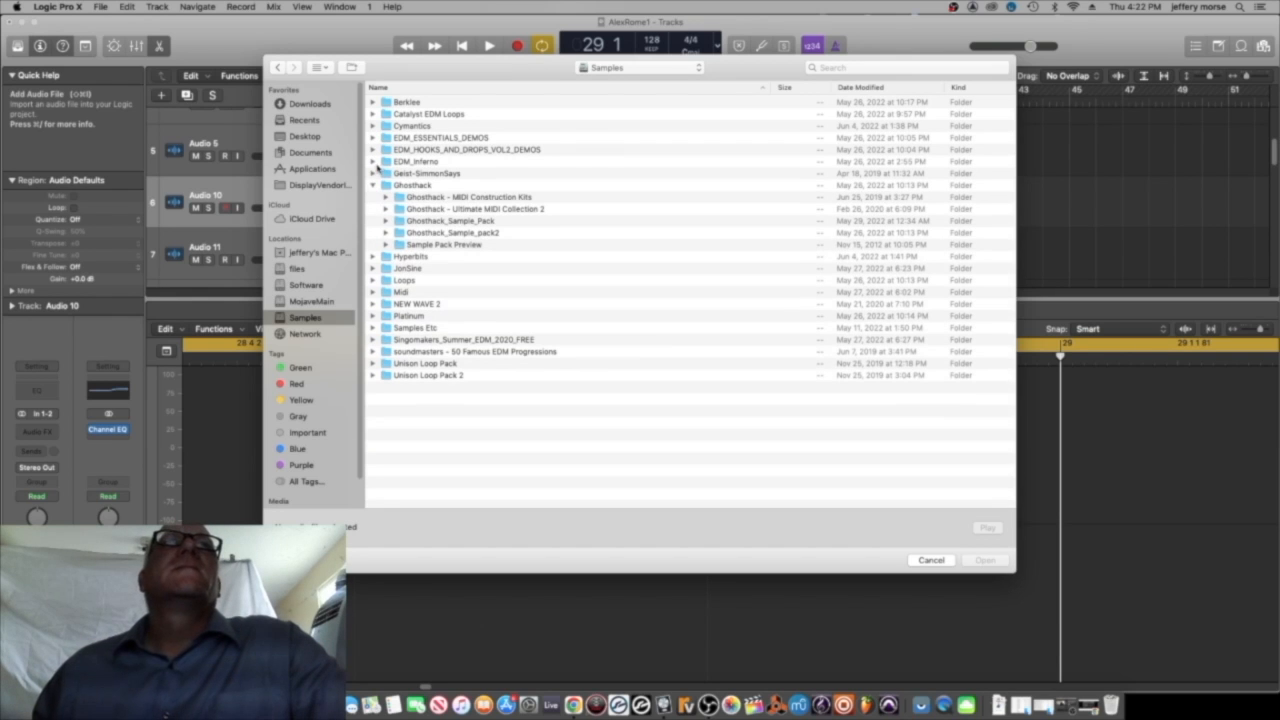
pyautogui.click(385, 220)
pyautogui.click(399, 256)
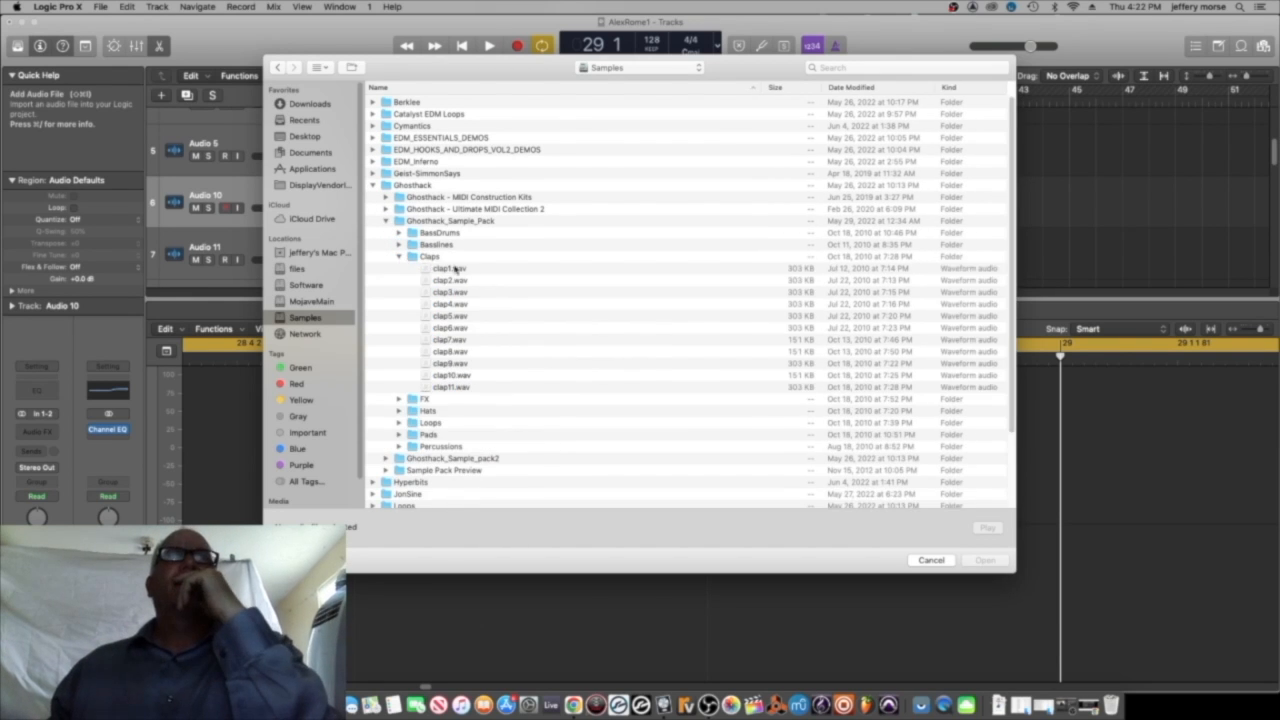
pyautogui.click(449, 268)
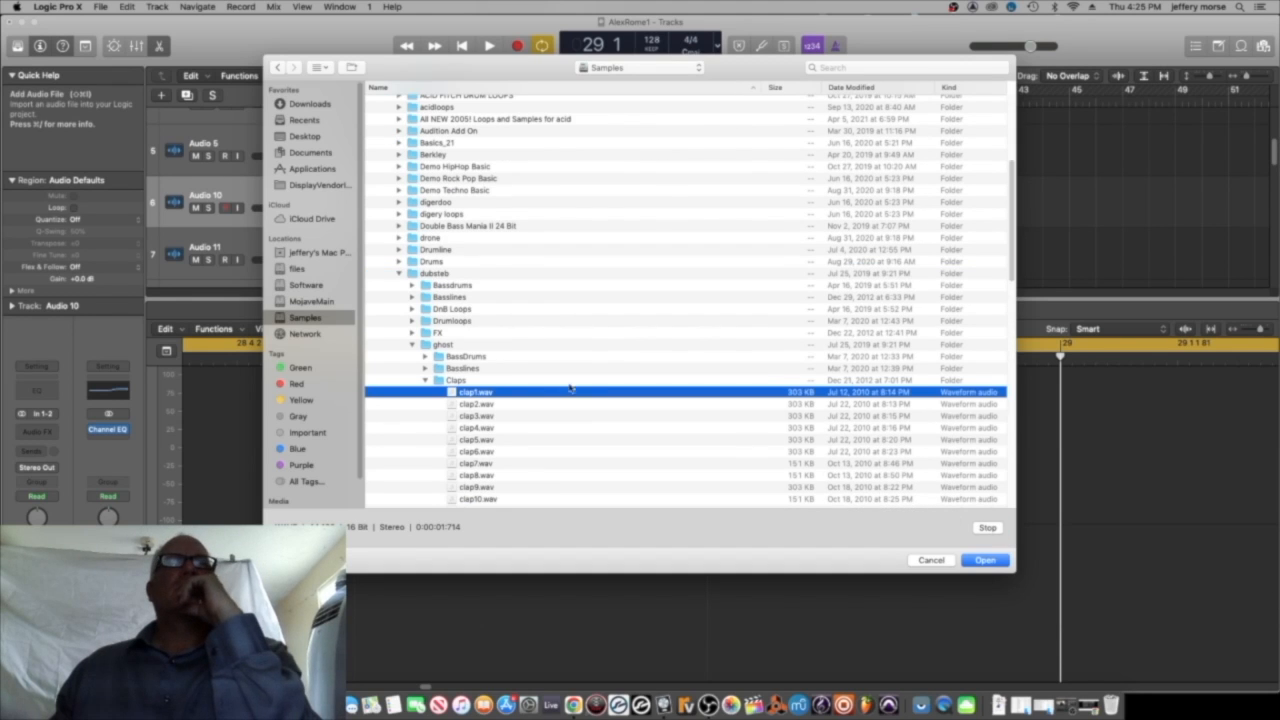
# Audition the samples clap2.wav through clap10.wav in the ghost folder's Claps subfolder.
pyautogui.click(477, 404)
pyautogui.click(477, 416)
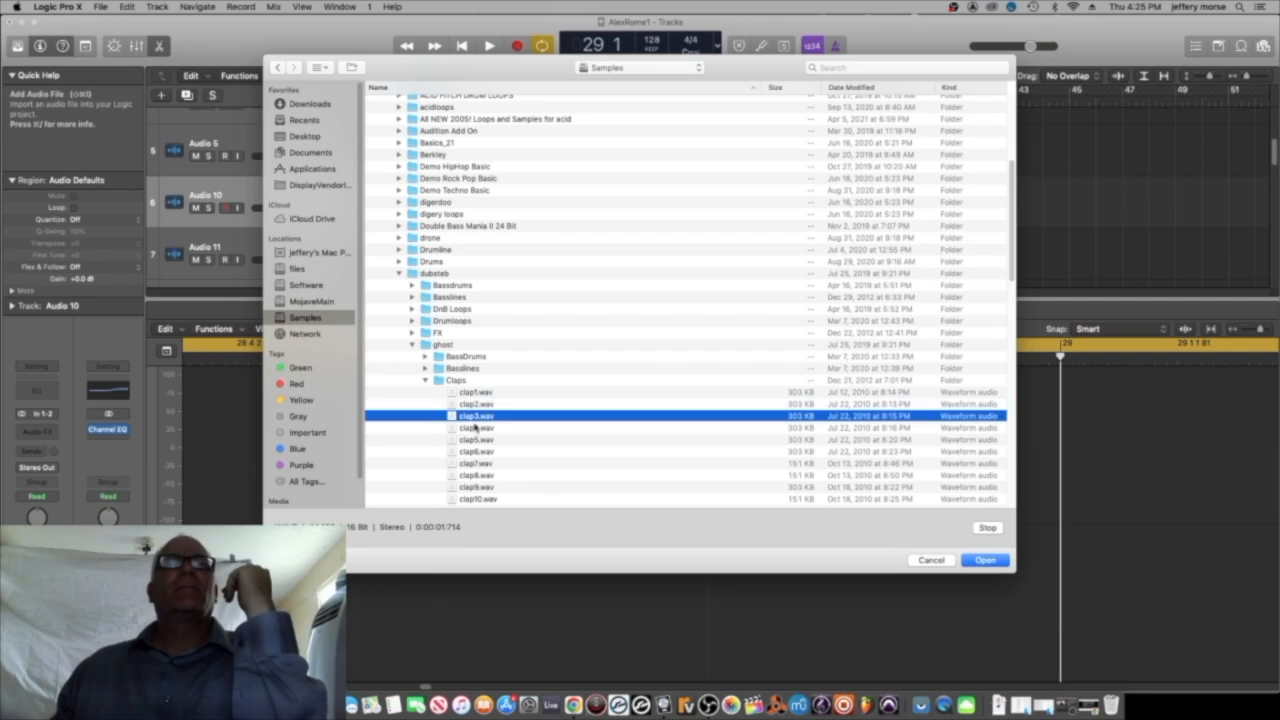
pyautogui.click(476, 428)
pyautogui.click(477, 440)
pyautogui.click(477, 452)
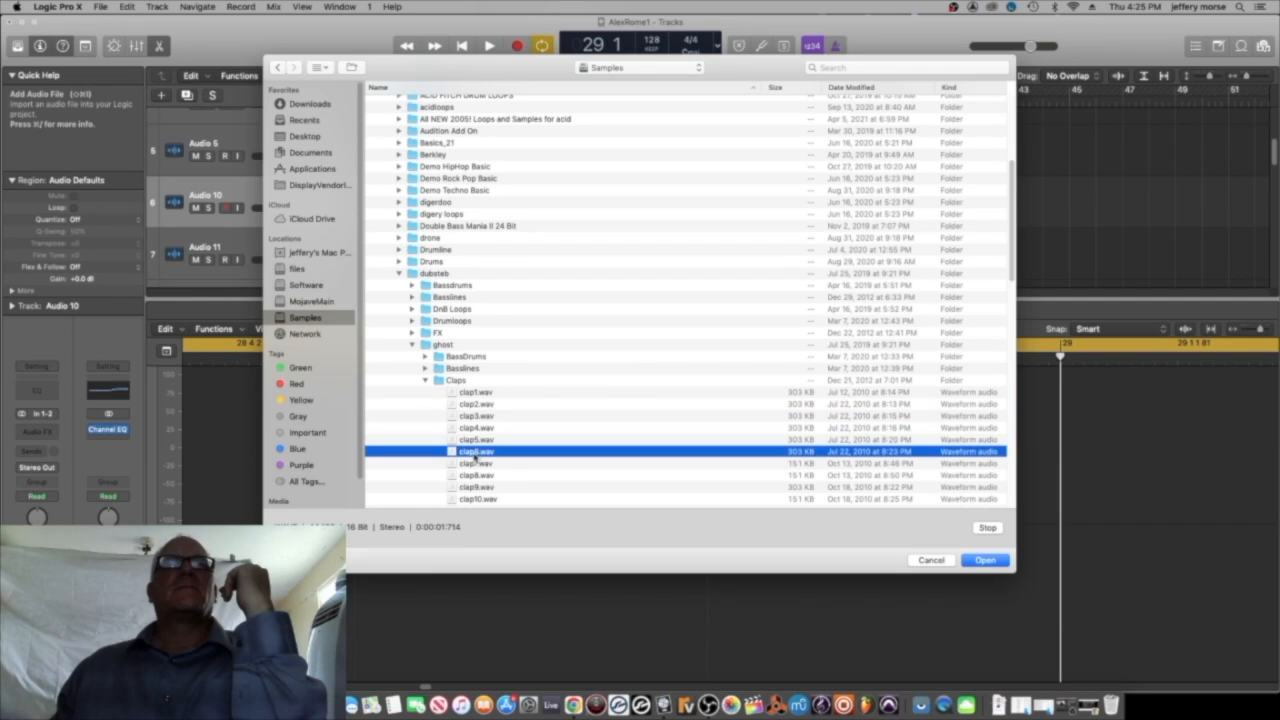
pyautogui.click(476, 464)
pyautogui.click(477, 476)
pyautogui.click(477, 488)
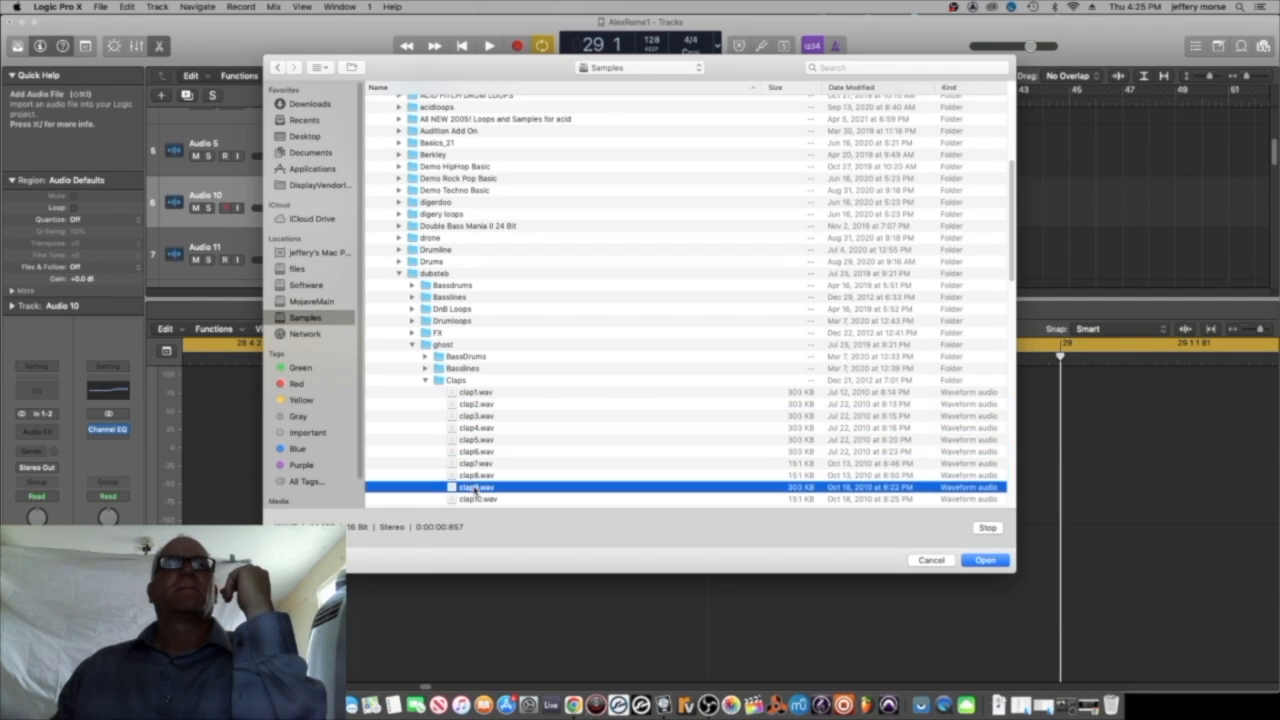
pyautogui.click(477, 499)
# Import clap1.wav onto the Audio 10 track at bar 29 and shorten its region to about one beat.
pyautogui.click(477, 393)
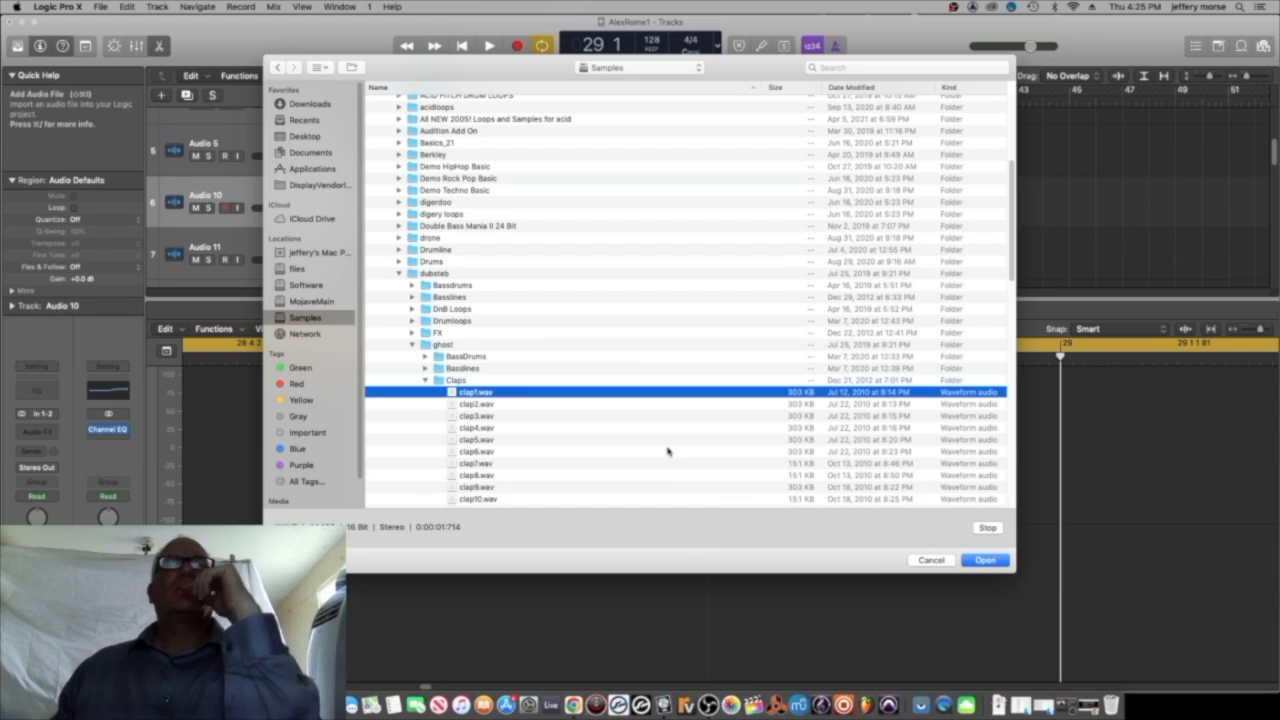
pyautogui.click(985, 560)
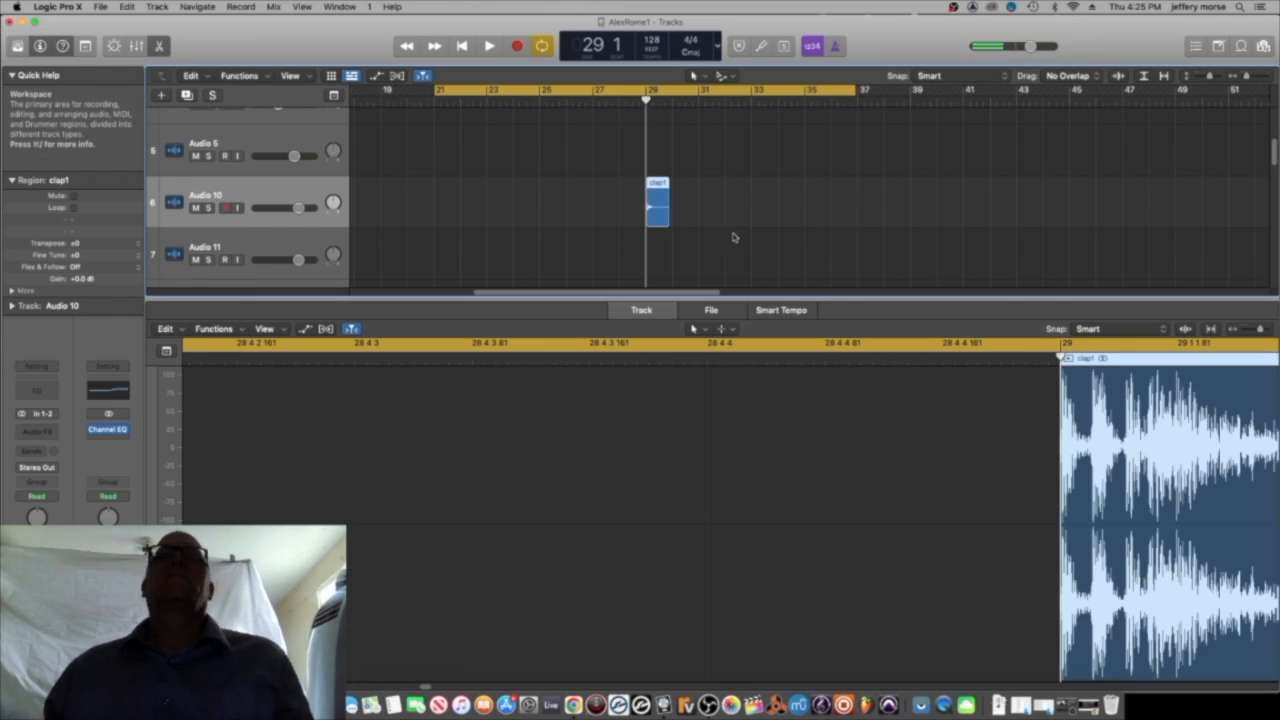
pyautogui.moveTo(668, 210); pyautogui.dragTo(652, 210)
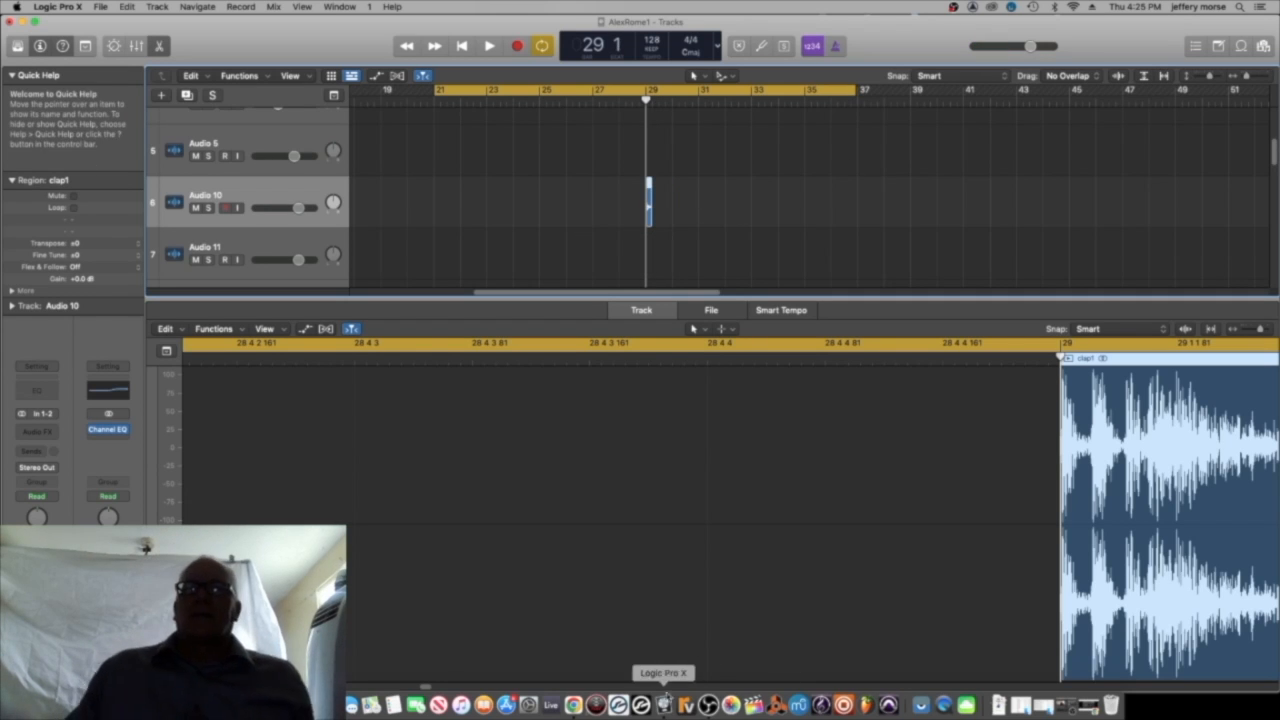
# Switch to Chrome to check the clap placement in the tutorial video, and return to Logic Pro.
pyautogui.click(573, 703)
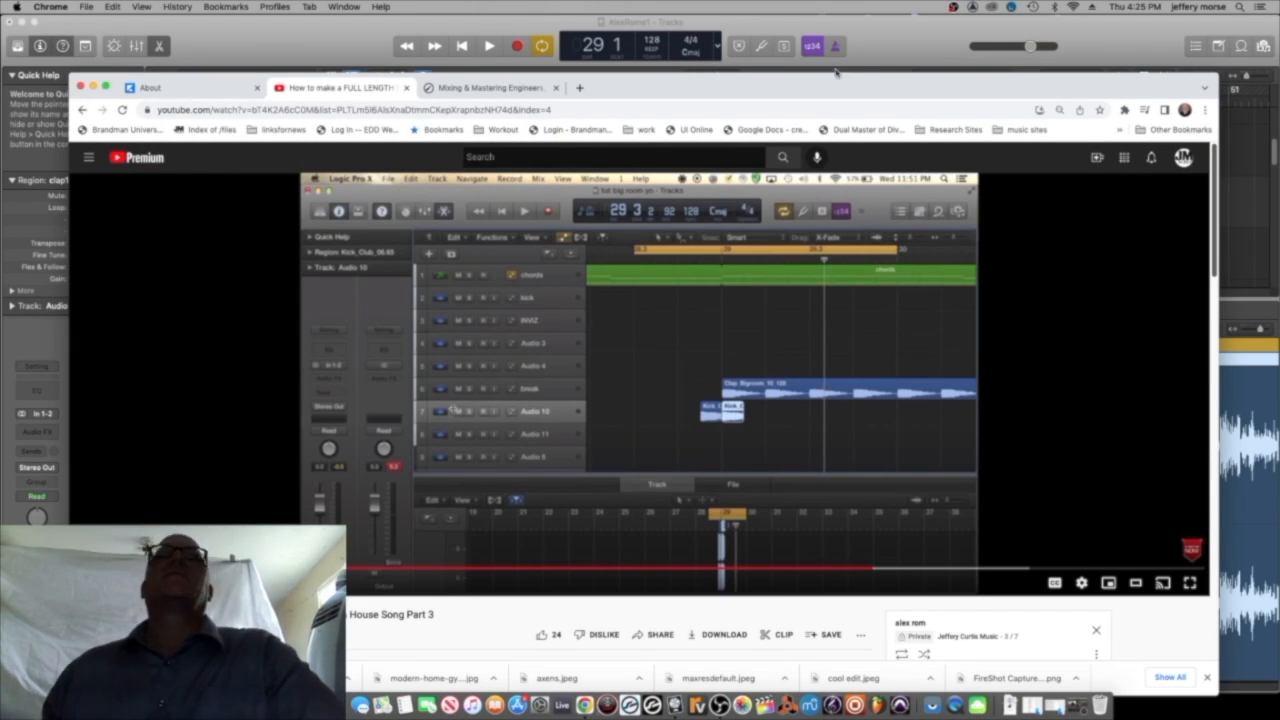
pyautogui.click(93, 87)
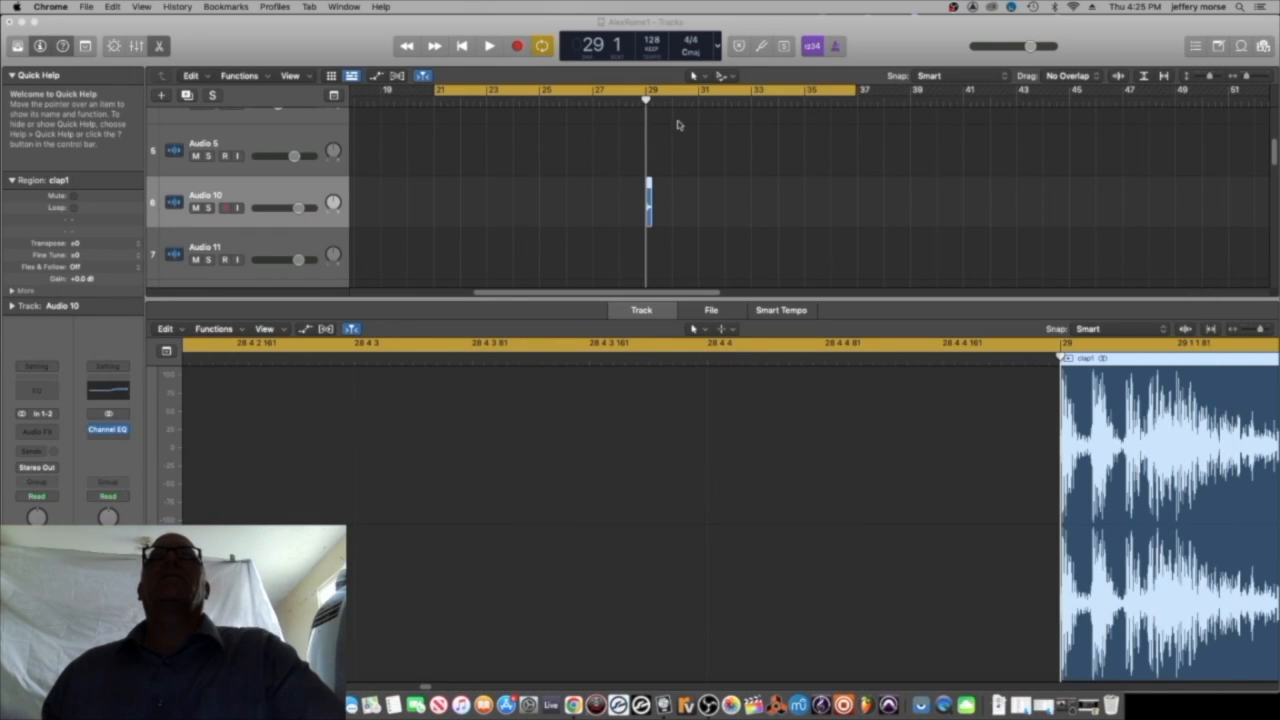
# Try to fill bar 29 on the Audio 10 track with four one-beat copies of the clap.
pyautogui.moveTo(1246, 77); pyautogui.dragTo(1250, 77)
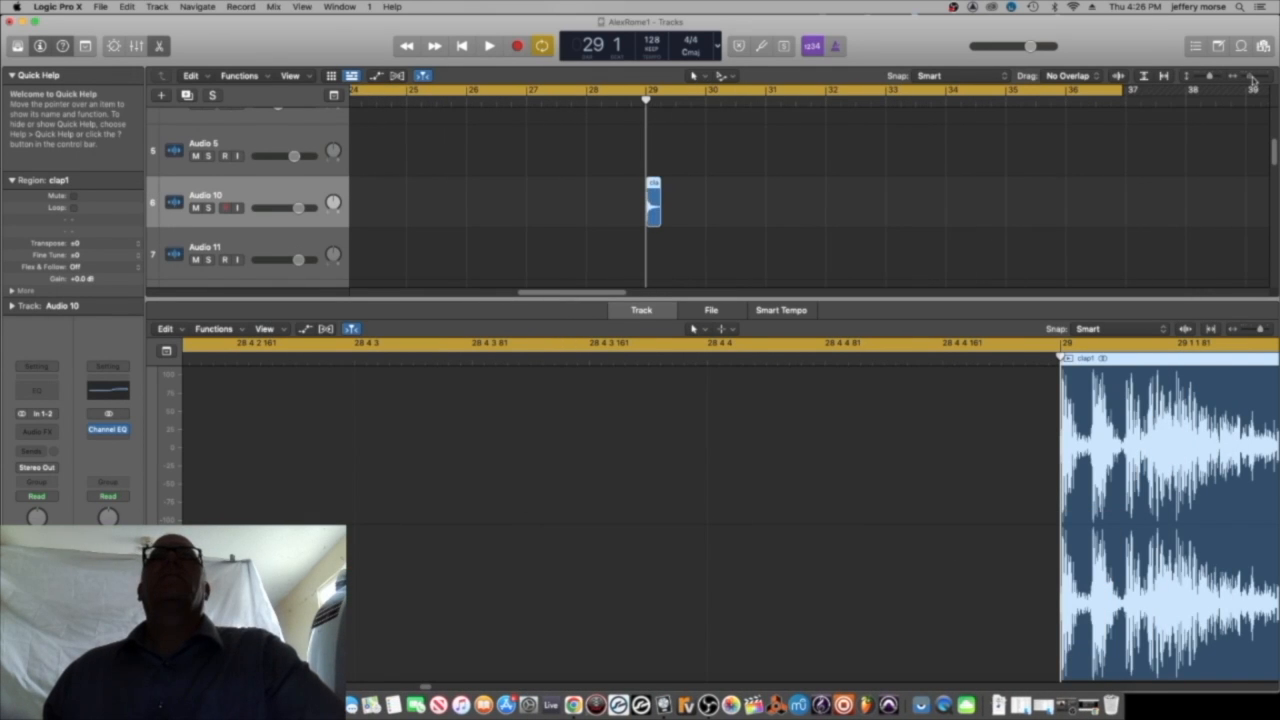
pyautogui.moveTo(653, 185); pyautogui.dragTo(684, 189)
pyautogui.keyDown('shift'); pyautogui.click(654, 186); pyautogui.keyUp('shift')
pyautogui.moveTo(724, 229); pyautogui.dragTo(632, 181)
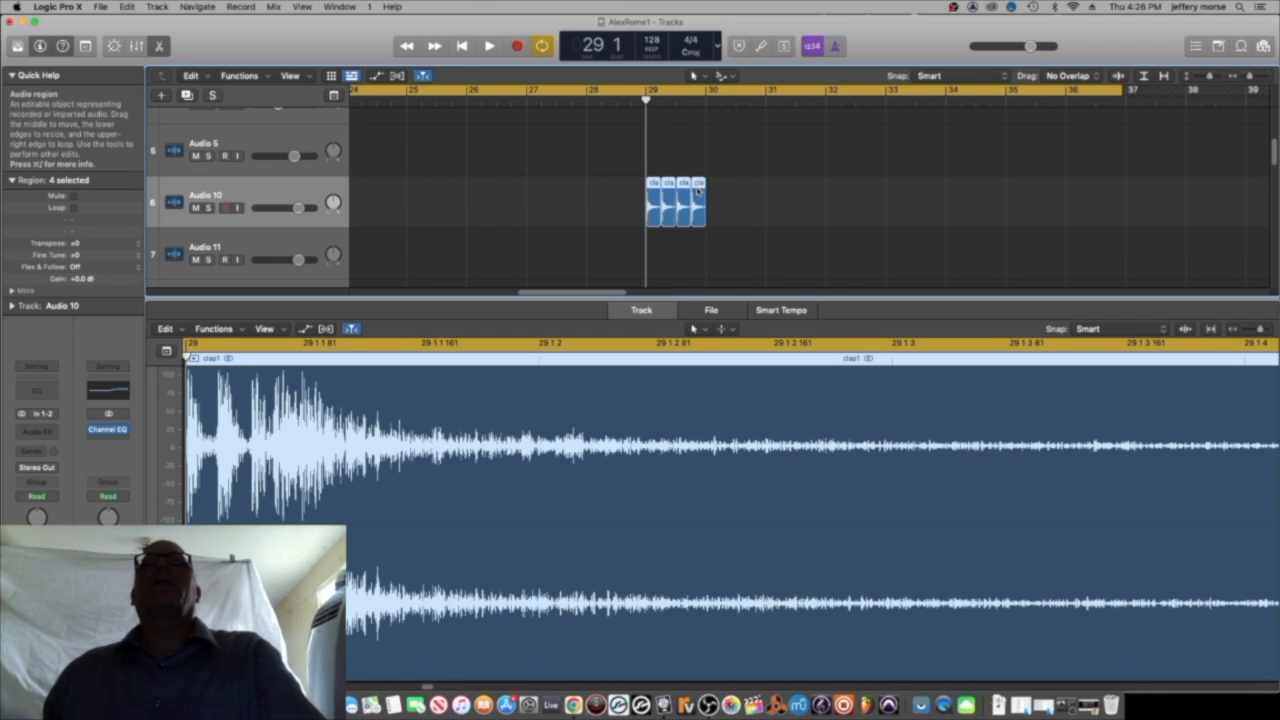
pyautogui.press('Delete')
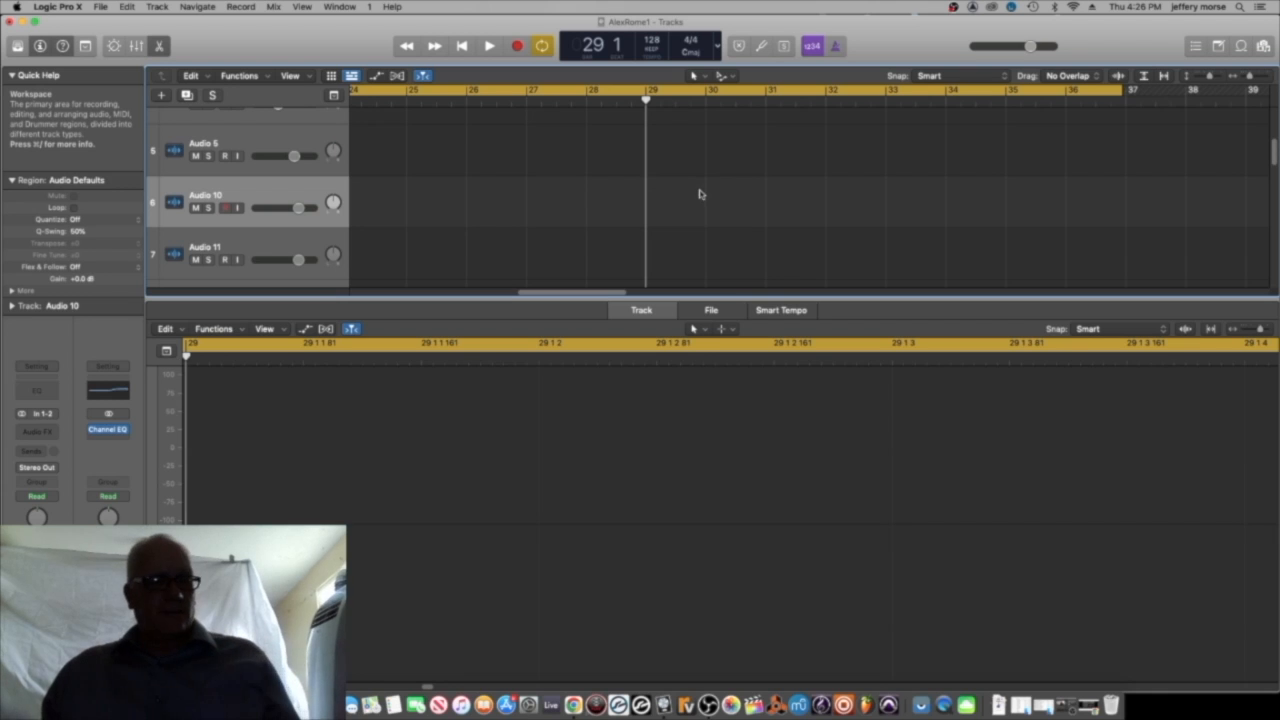
pyautogui.press('super+z')
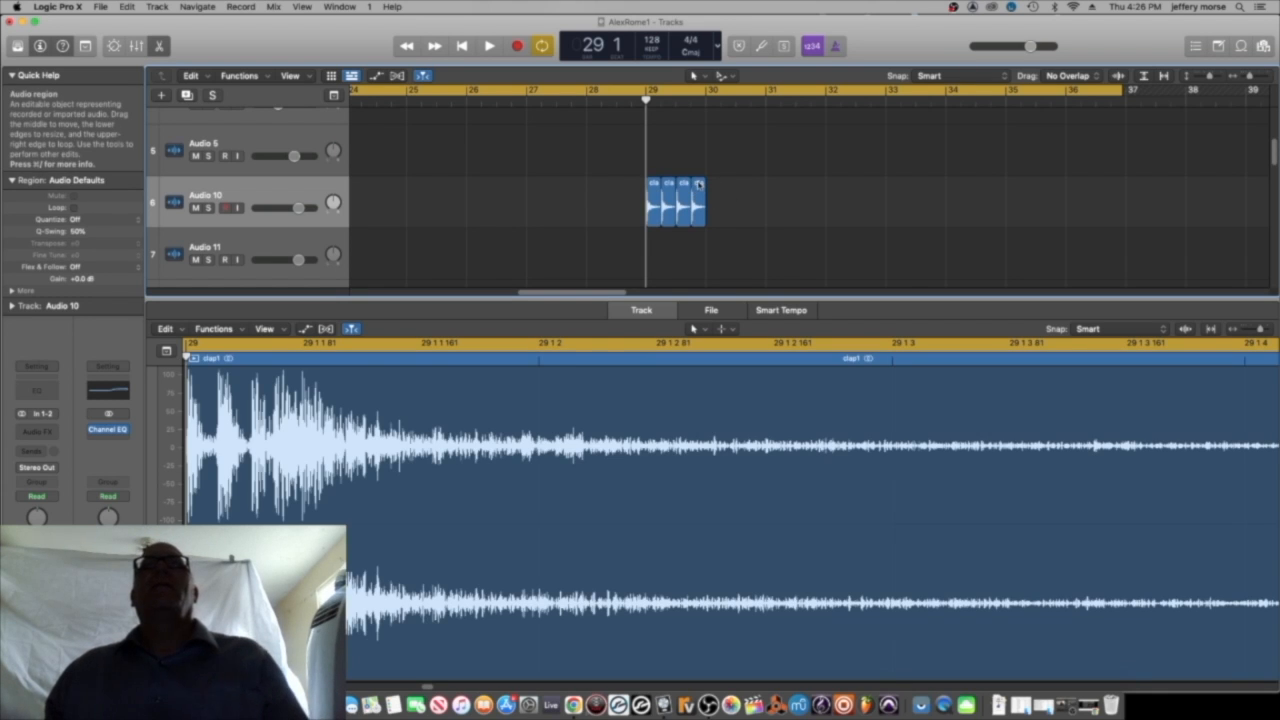
pyautogui.click(699, 186)
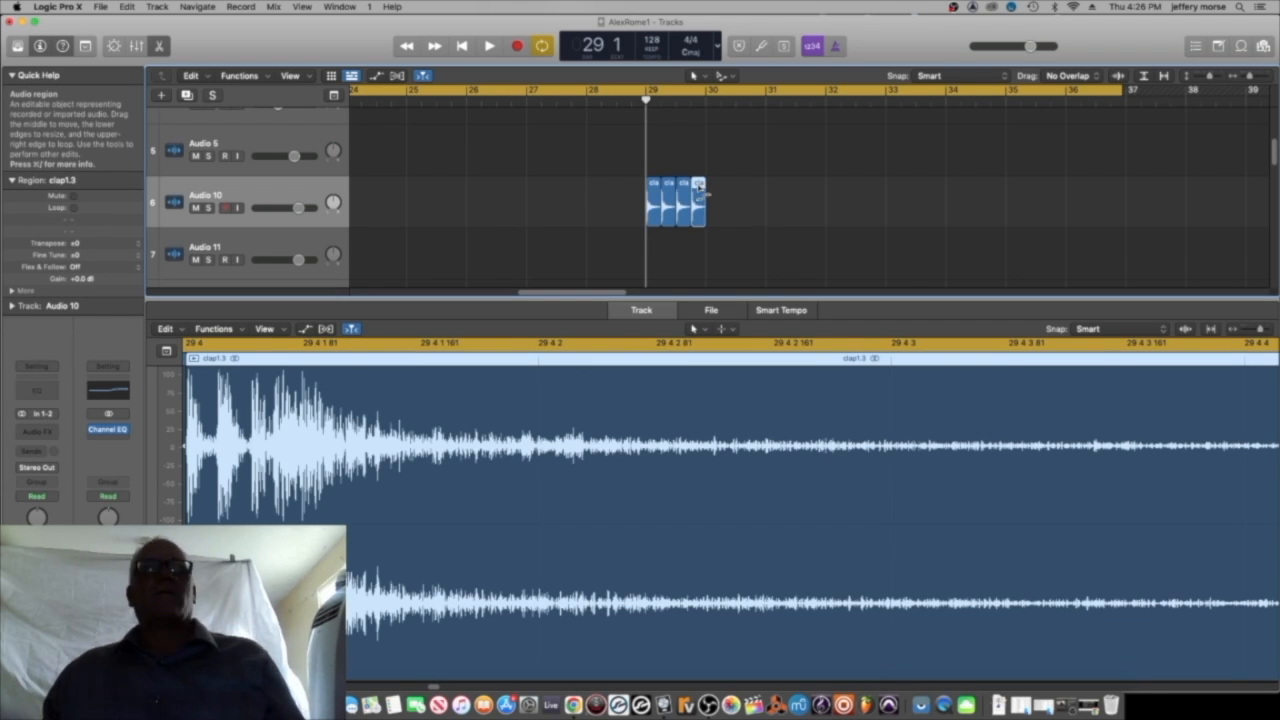
pyautogui.press('super+z')
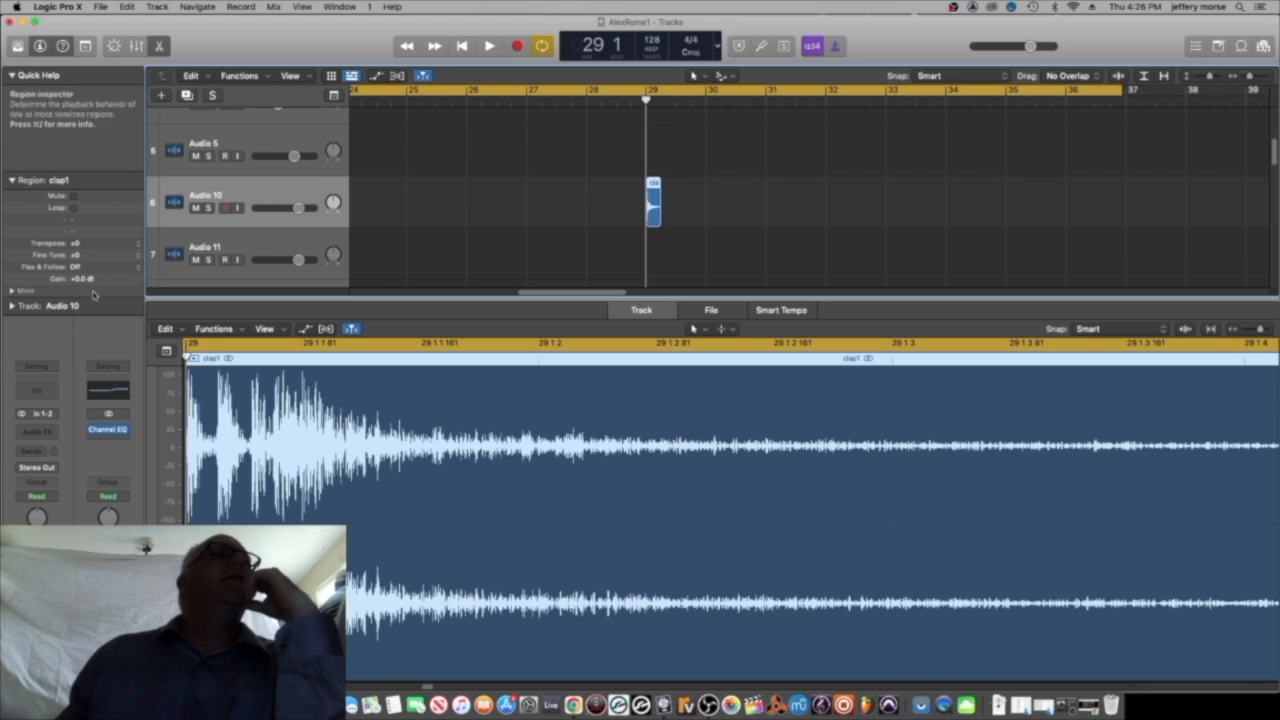
# Show the clap1 region's additional parameters, including its fades, and play back the clap briefly.
pyautogui.click(11, 292)
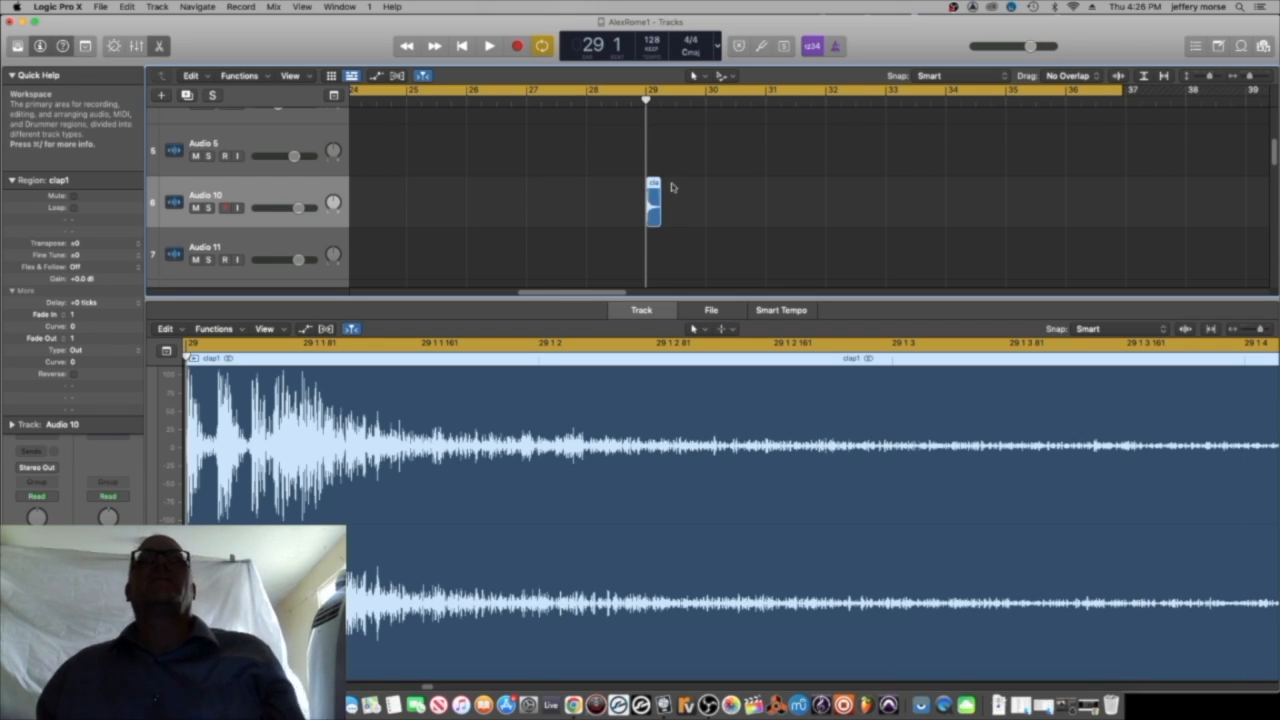
pyautogui.press('space')
pyautogui.press('space')
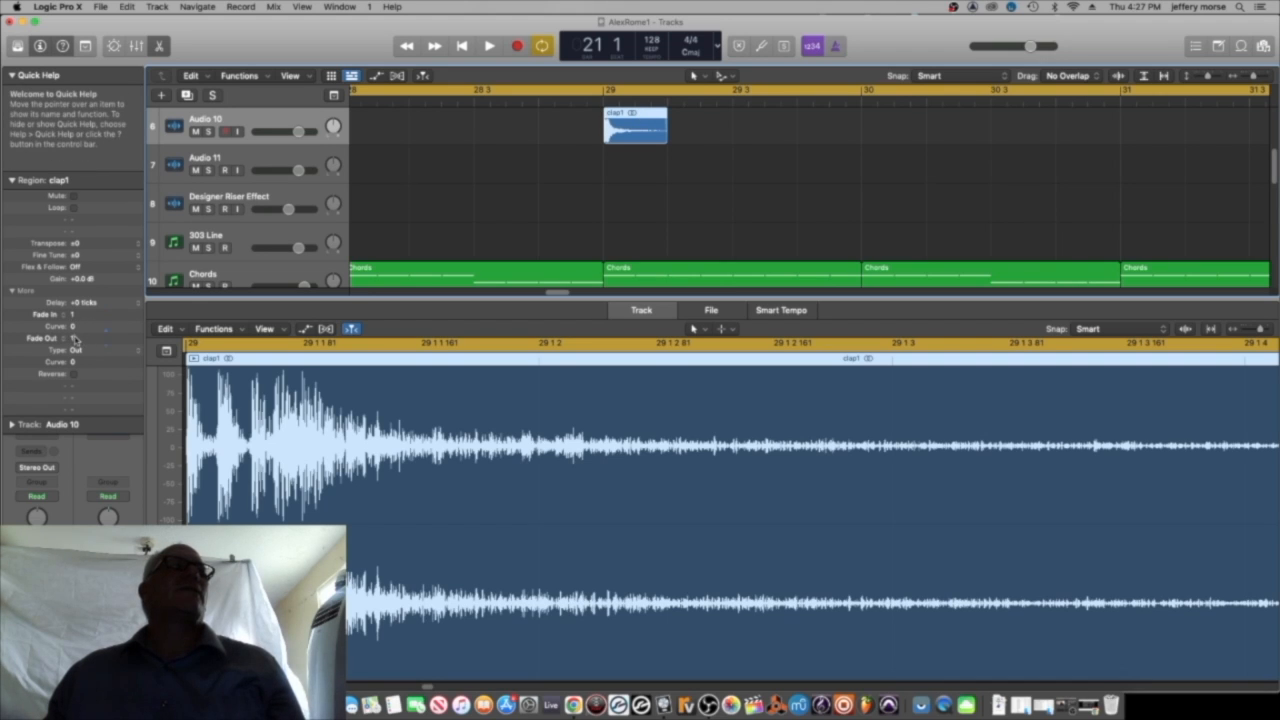
# Copy the clap1 region onto every beat from bar 29 through bar 32 on the Audio 10 track.
pyautogui.moveTo(639, 117); pyautogui.dragTo(834, 214)
pyautogui.moveTo(890, 245); pyautogui.dragTo(908, 209)
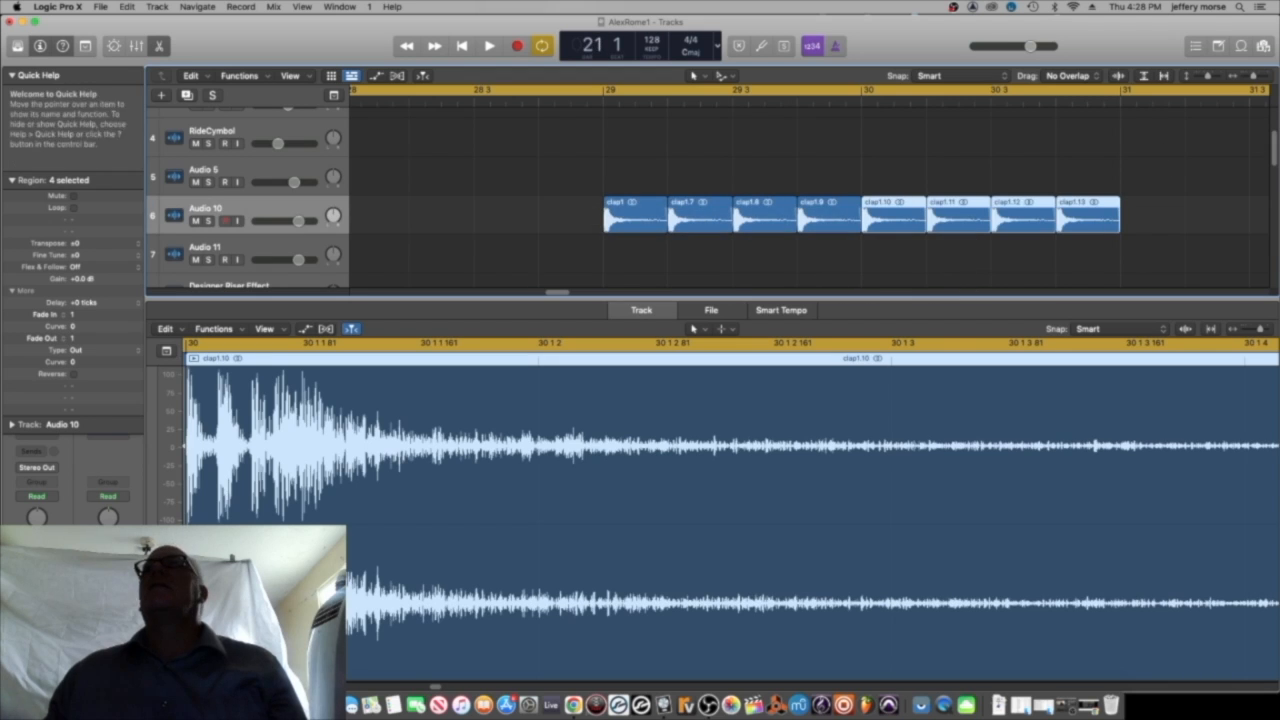
pyautogui.scroll(-5, 925, 245)
pyautogui.click(925, 245)
pyautogui.moveTo(925, 245); pyautogui.dragTo(912, 212)
# Shorten the cycle area so it starts at about bar 28 beat 3, and play back the clap pattern.
pyautogui.moveTo(480, 92); pyautogui.dragTo(795, 98)
pyautogui.press('space')
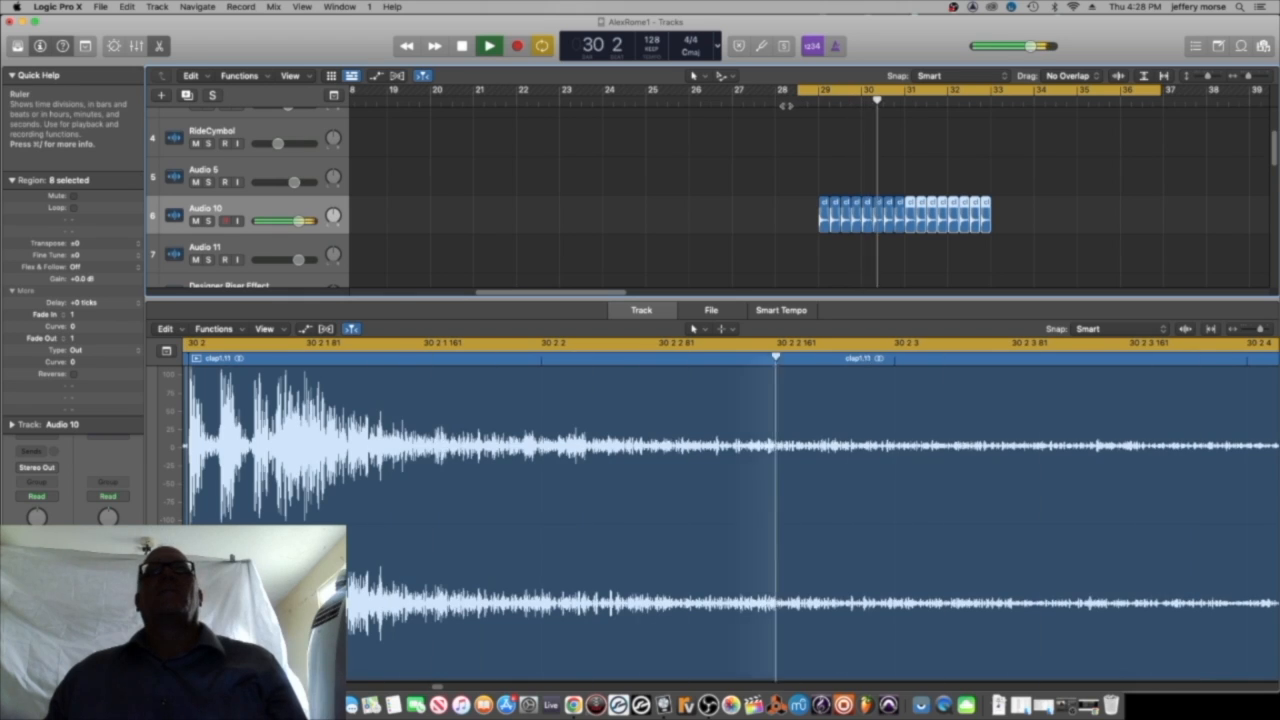
pyautogui.press('space')
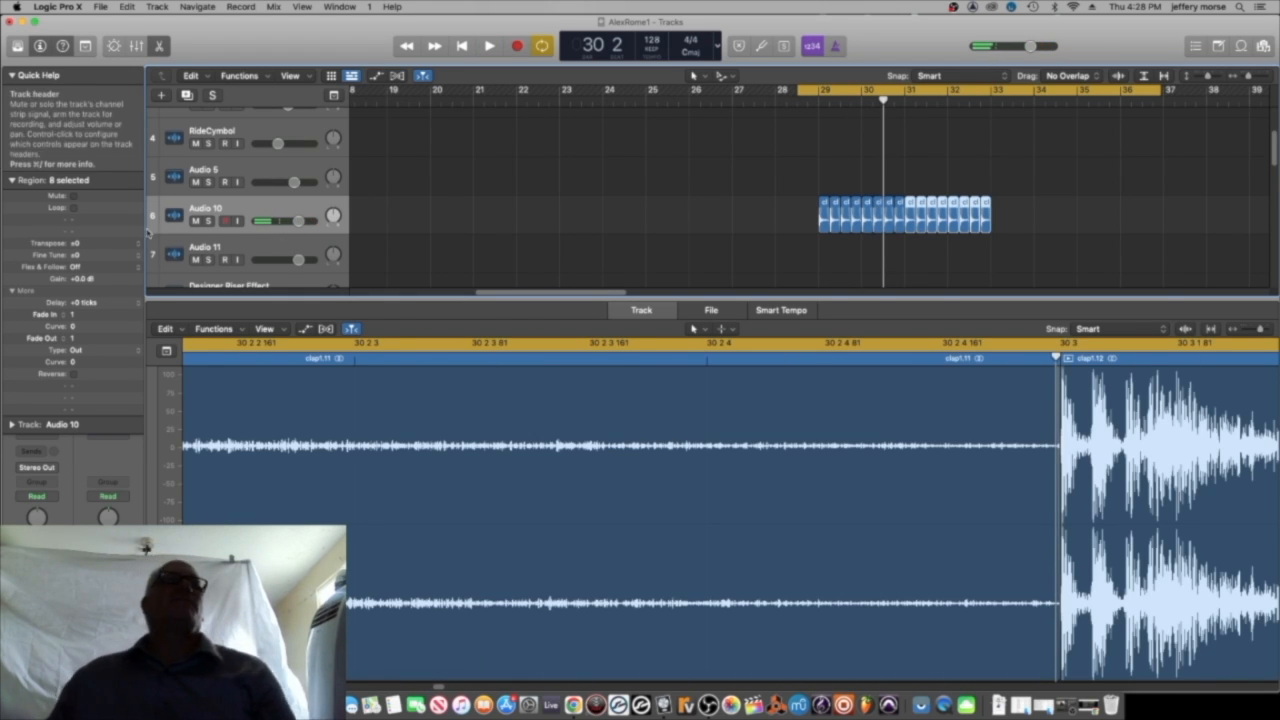
# Delete all clap copies on the Audio 10 track except the first region at bar 29.
pyautogui.click(1012, 212)
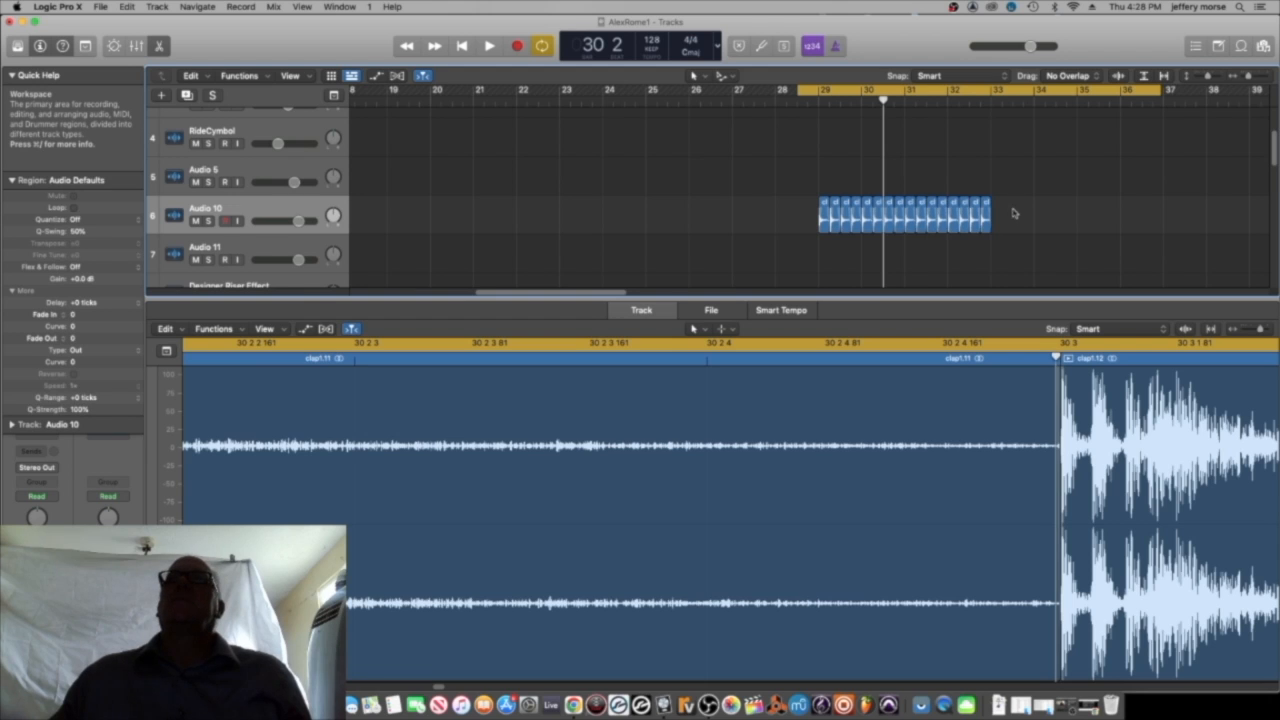
pyautogui.moveTo(1030, 228); pyautogui.dragTo(834, 174)
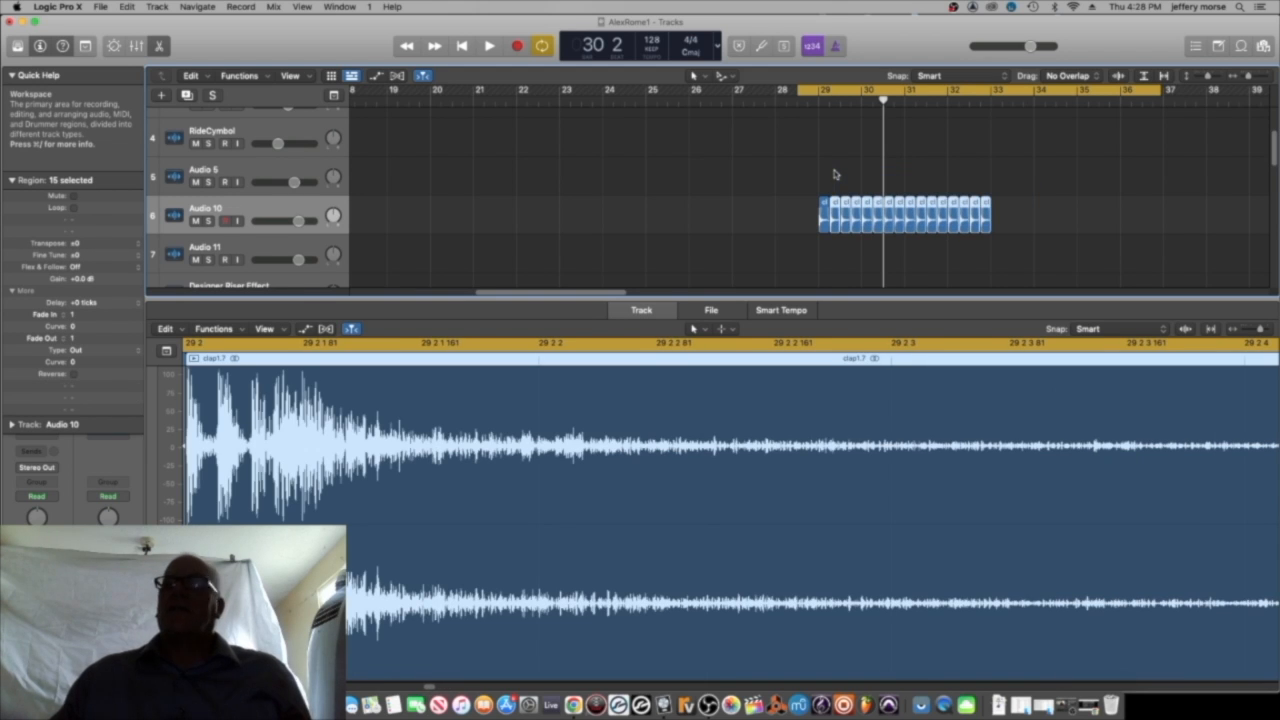
pyautogui.press('Delete')
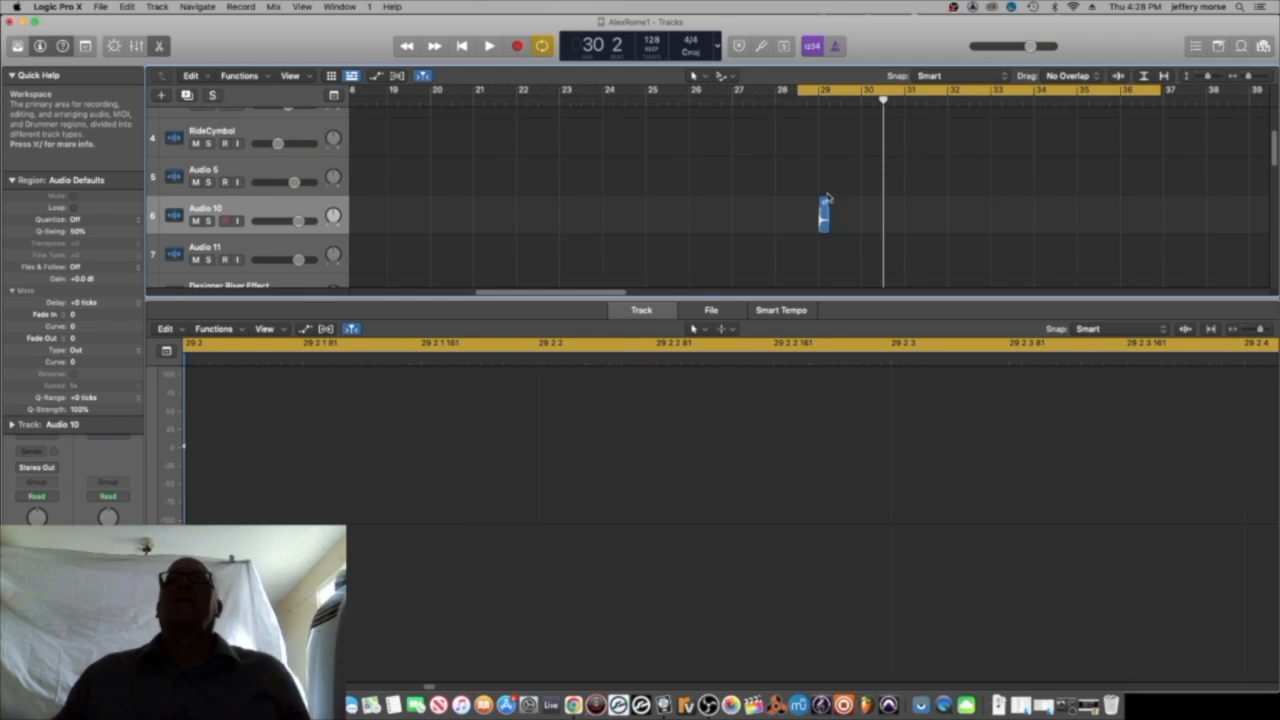
# Shrink the cycle area to the single clap at bar 29 and play back the looped clap.
pyautogui.moveTo(1160, 91); pyautogui.dragTo(828, 91)
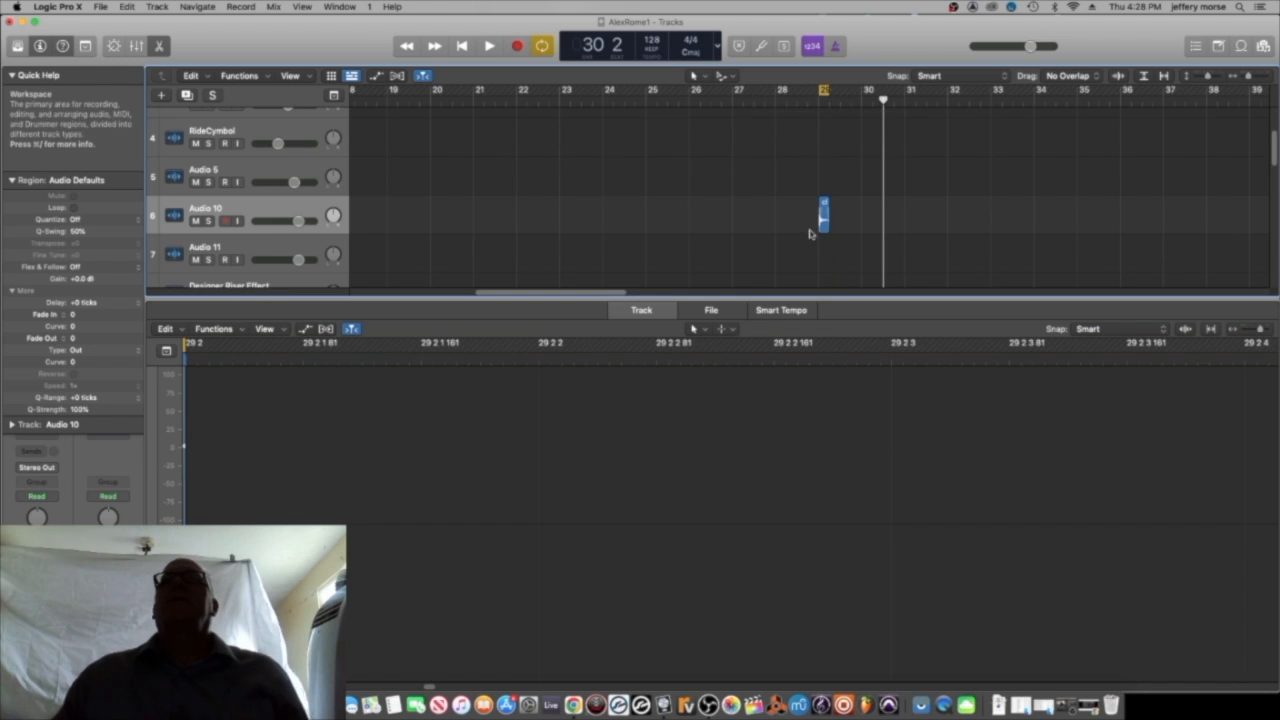
pyautogui.click(820, 208)
pyautogui.press('space')
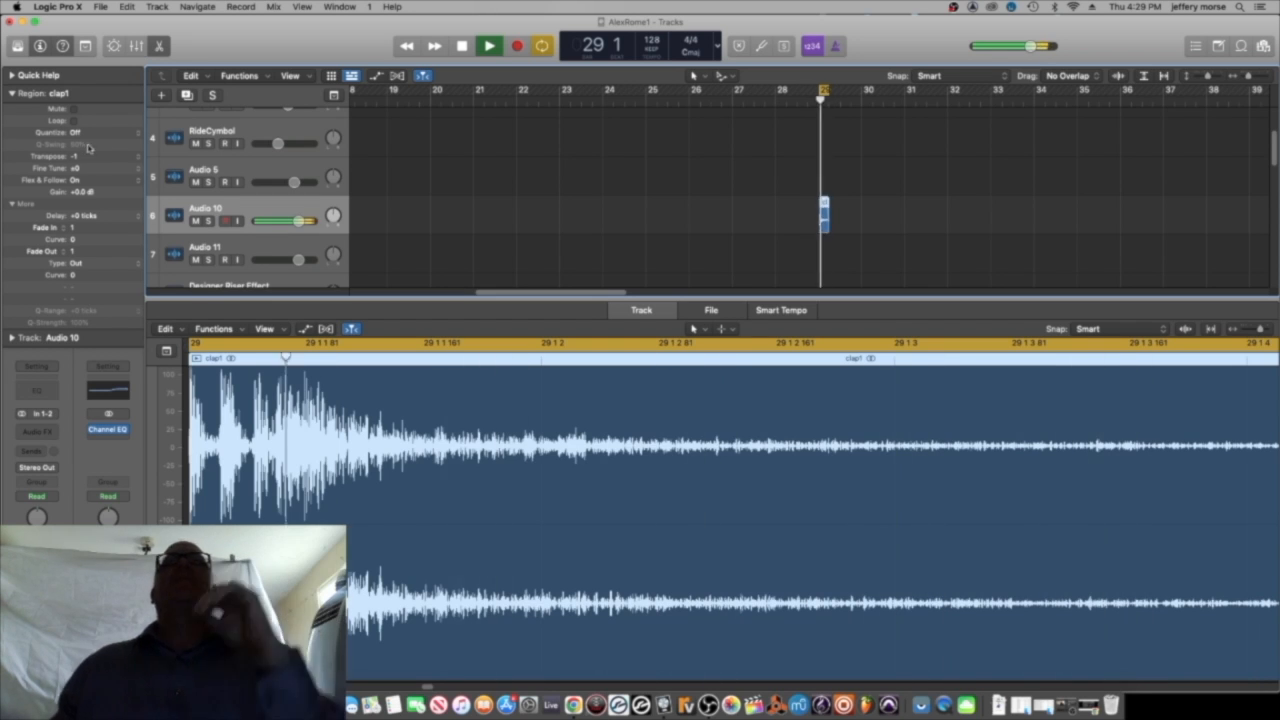
pyautogui.click(462, 46)
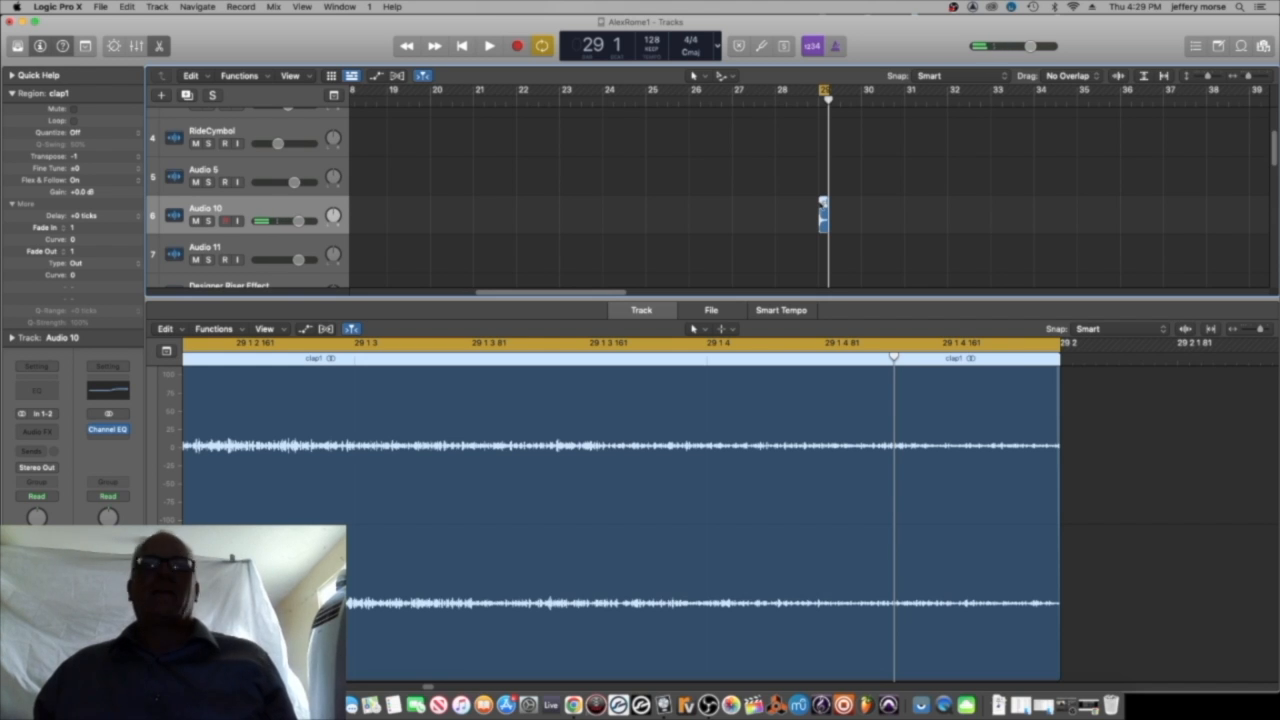
# Copy the clap1 region onto every beat through bar 32, extend the cycle area from bar 29 past bar 34, and play back the pattern.
pyautogui.moveTo(824, 207); pyautogui.dragTo(910, 210)
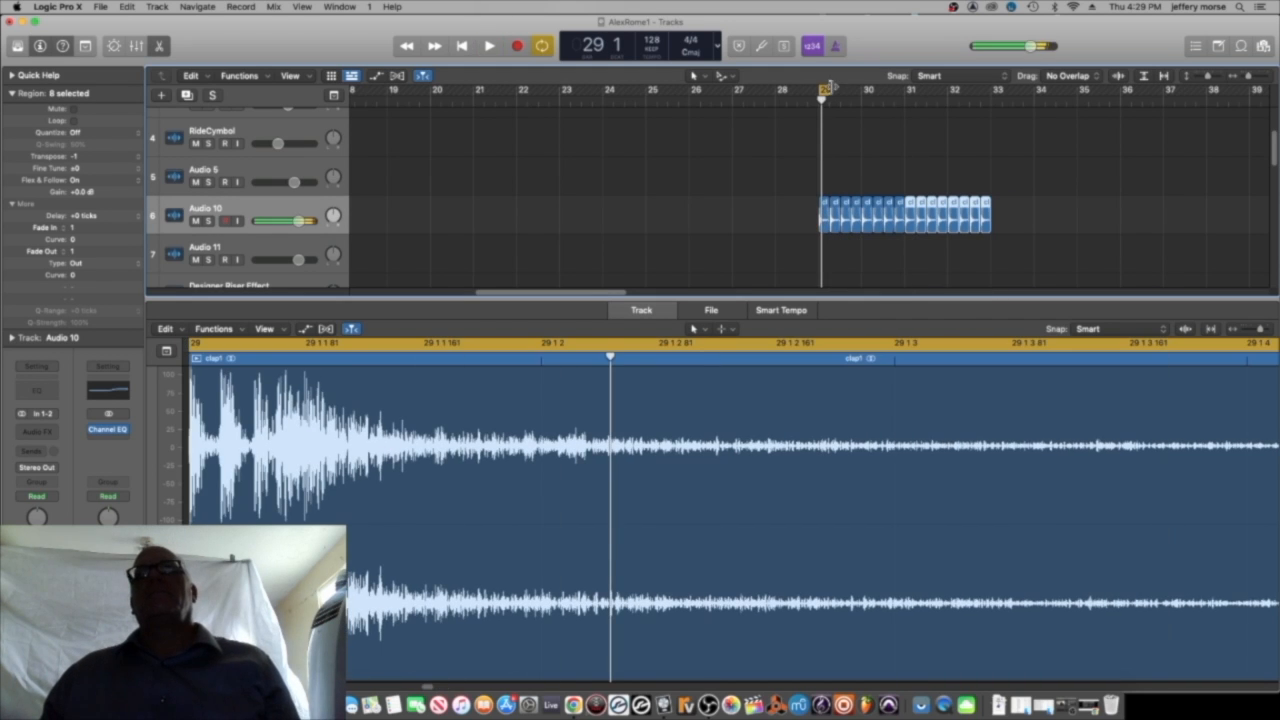
pyautogui.moveTo(826, 92); pyautogui.dragTo(1045, 110)
pyautogui.press('space')
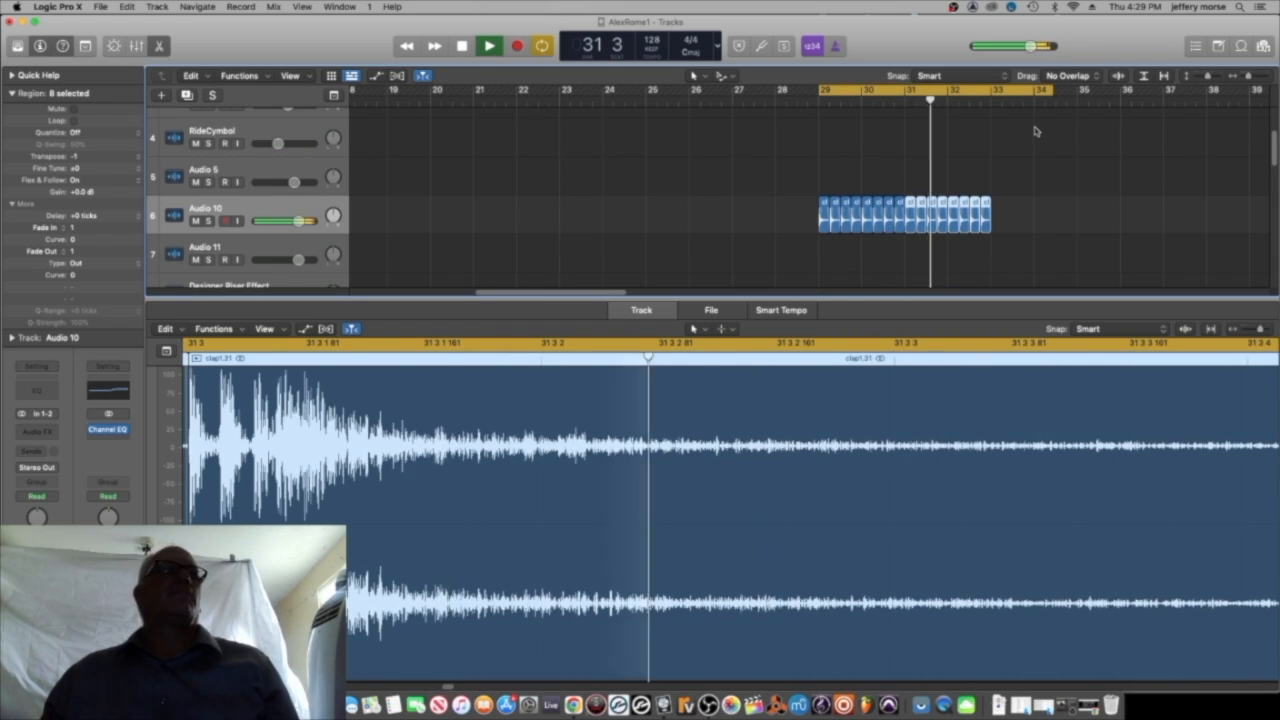
pyautogui.press('space')
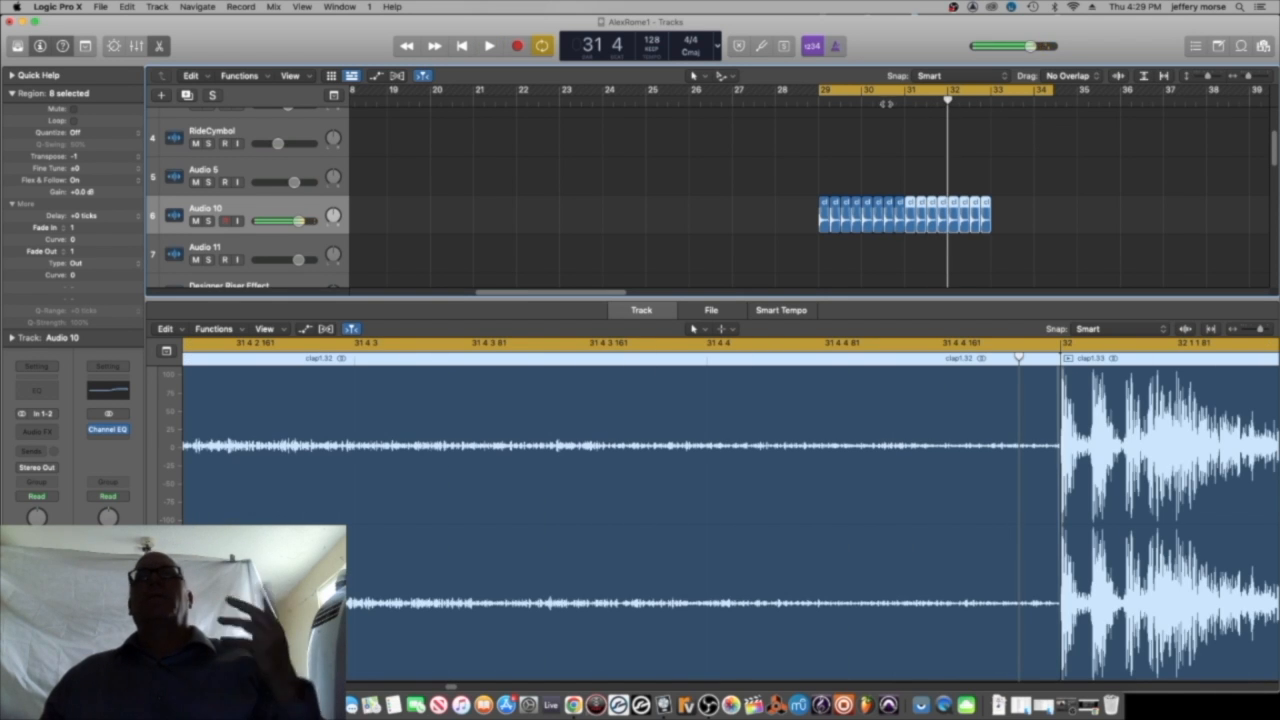
# Enlarge the tracks area, switch to Chrome, and replay the House Song Part 3 tutorial passage where a kick is copied near bar 29.
pyautogui.moveTo(895, 297); pyautogui.dragTo(878, 492)
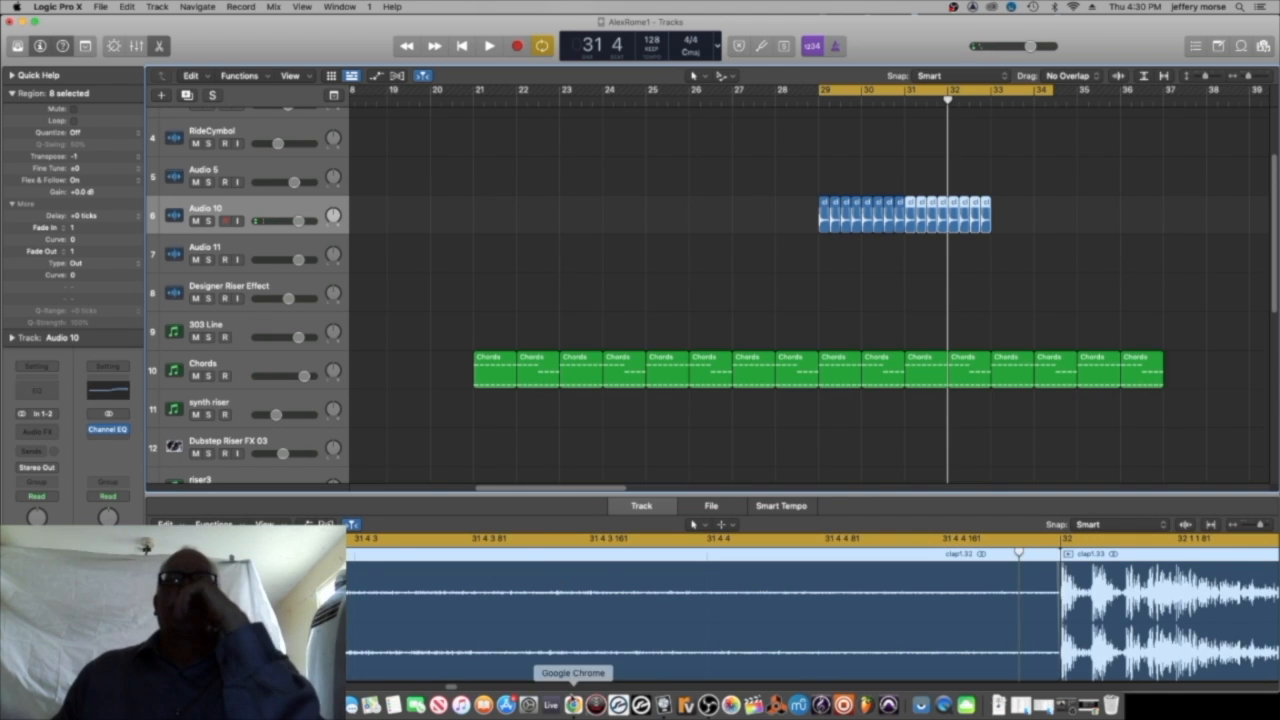
pyautogui.click(574, 705)
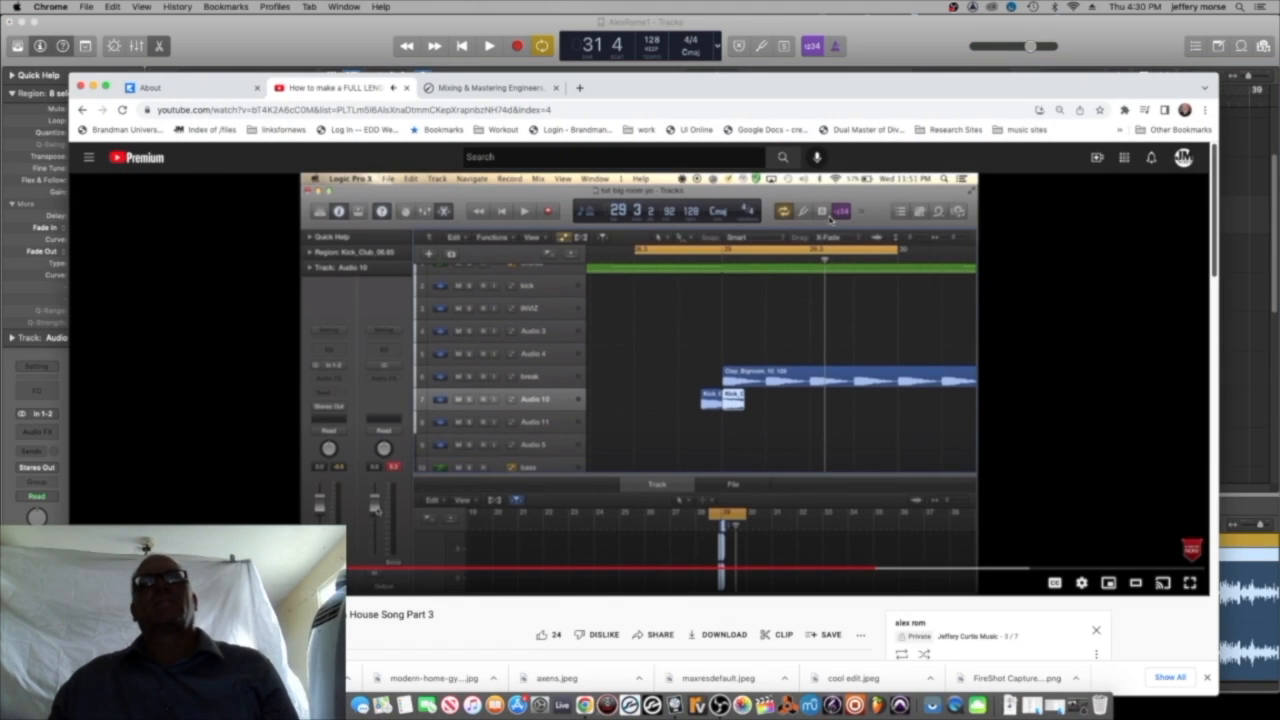
pyautogui.click(847, 569)
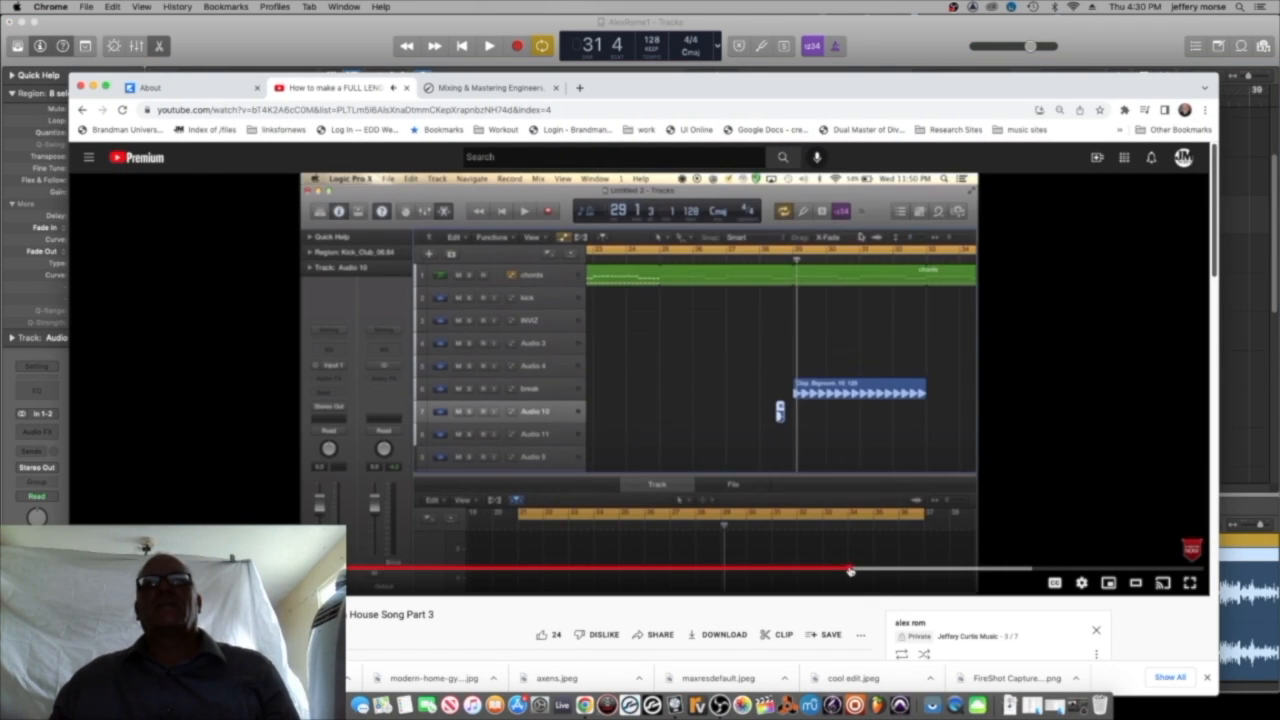
pyautogui.click(813, 570)
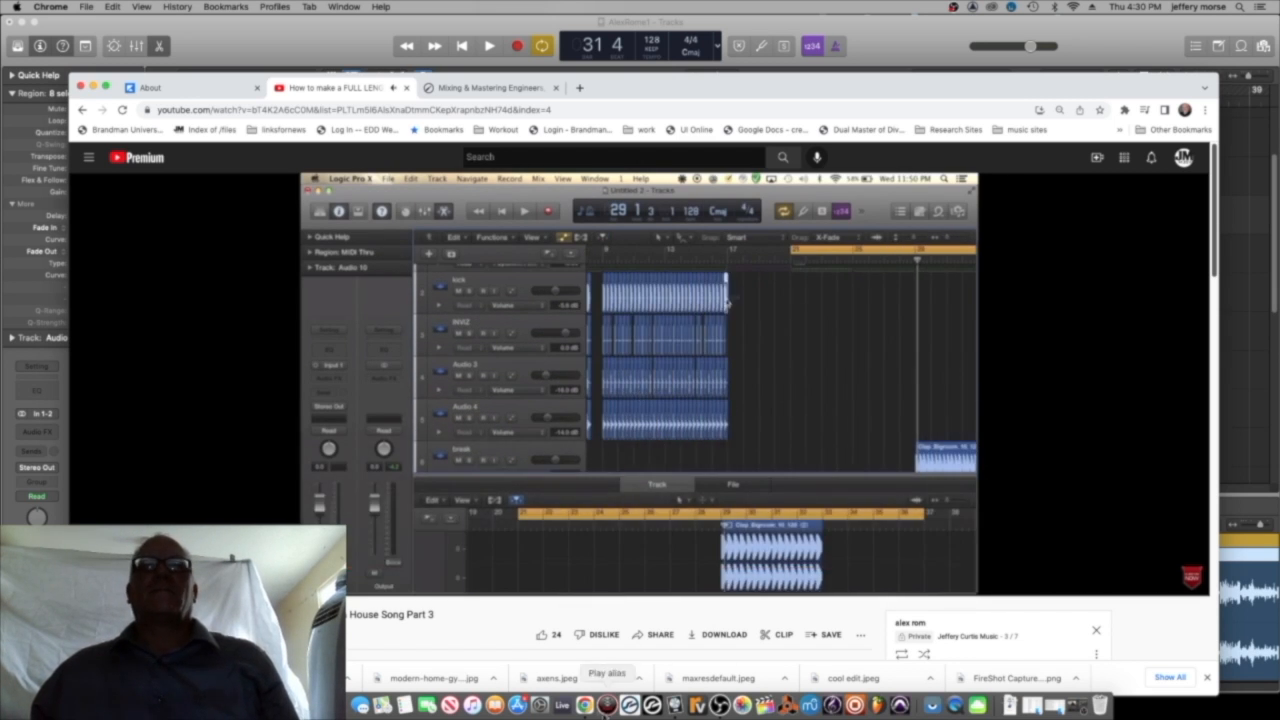
pyautogui.press('space')
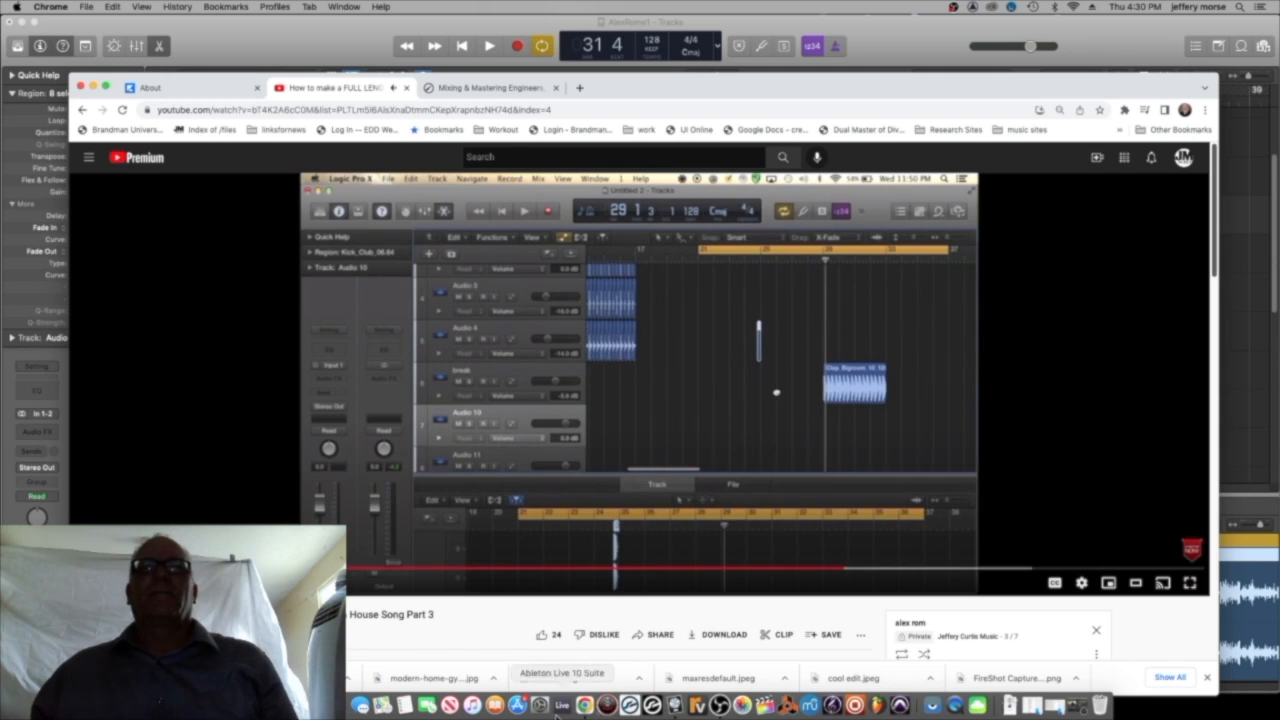
# Switch back to Logic Pro, turn off cycle mode, and play back the arrangement from just before bar 9.
pyautogui.click(675, 705)
pyautogui.scroll(5, 686, 450)
pyautogui.moveTo(600, 490); pyautogui.dragTo(470, 489)
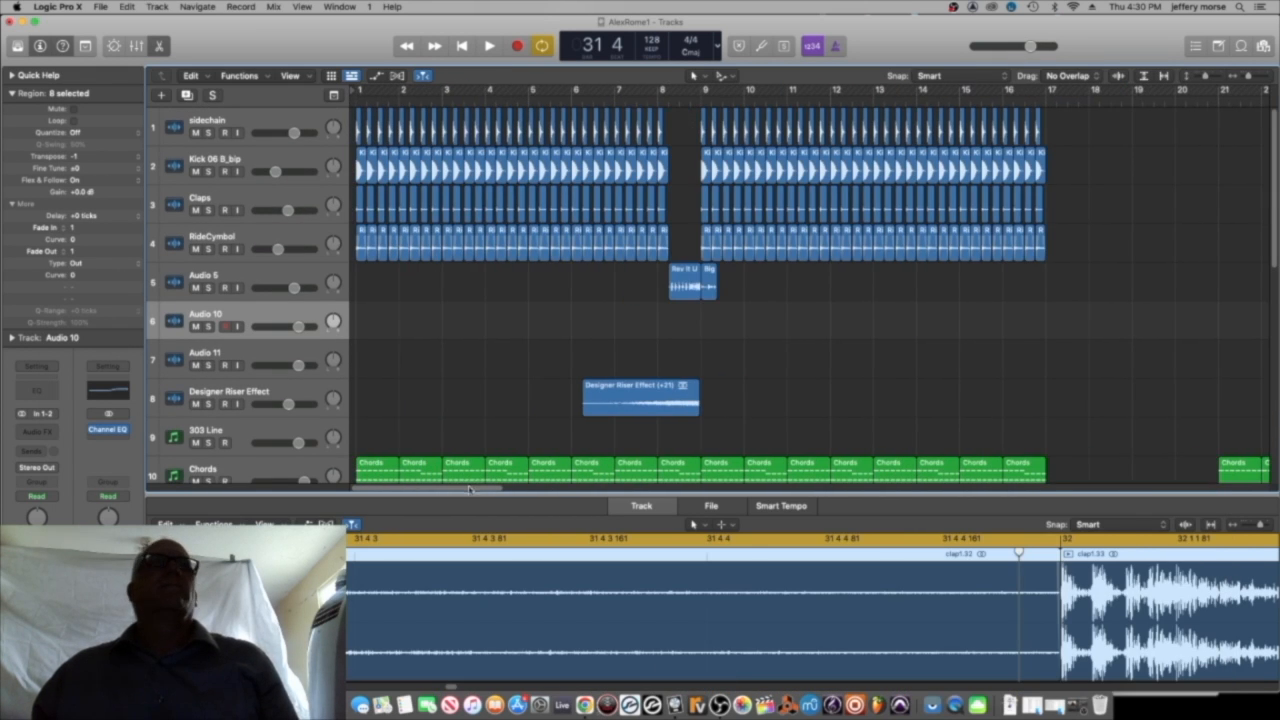
pyautogui.click(688, 97)
pyautogui.press('space')
pyautogui.click(541, 46)
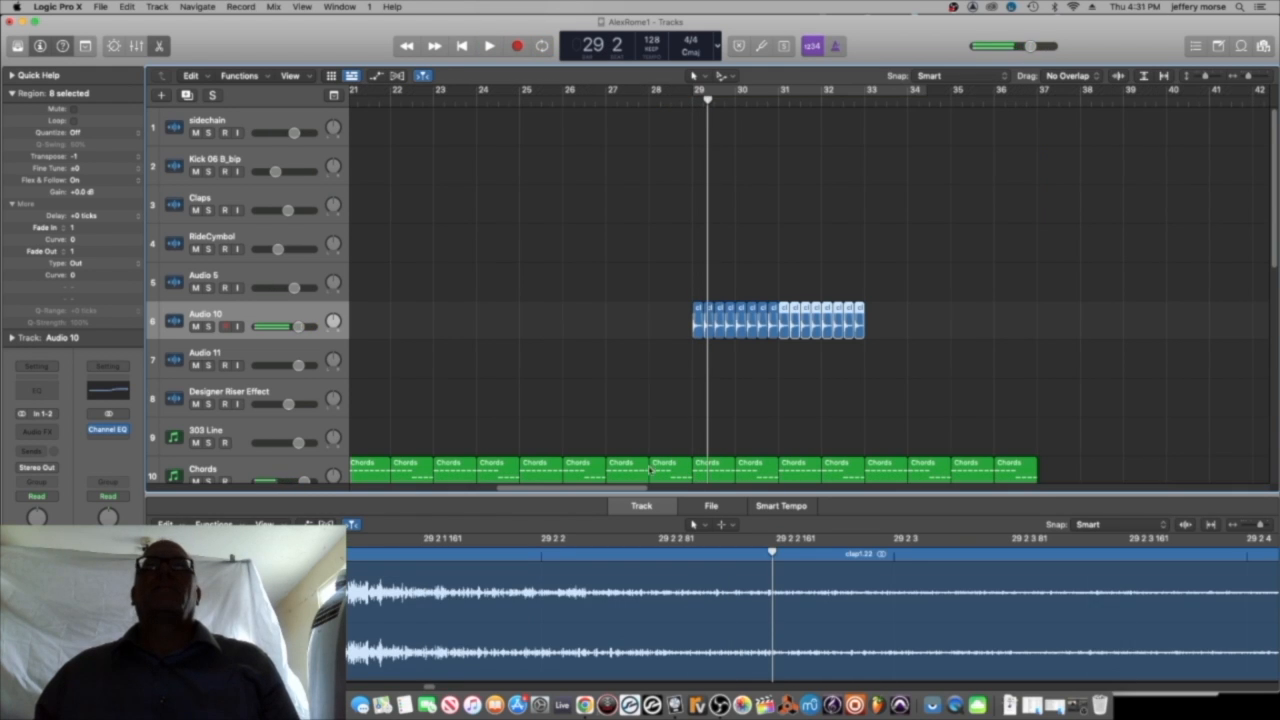
pyautogui.click(693, 95)
pyautogui.press('space')
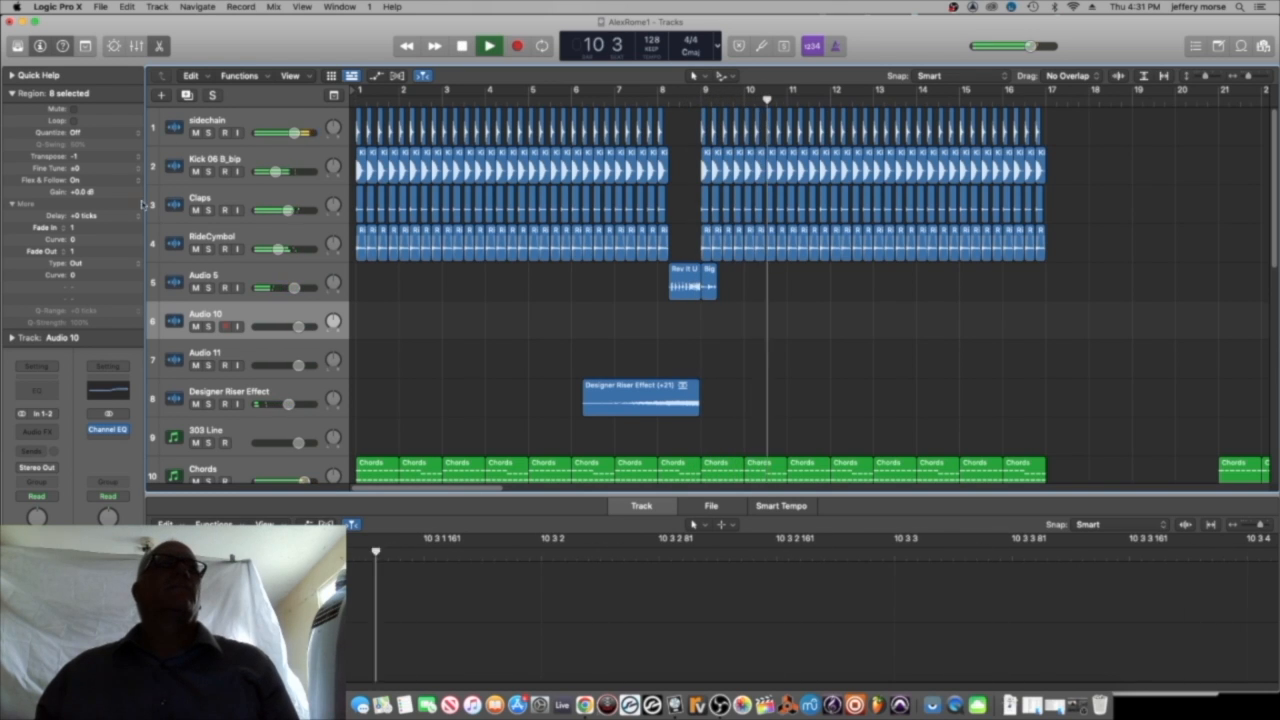
pyautogui.press('space')
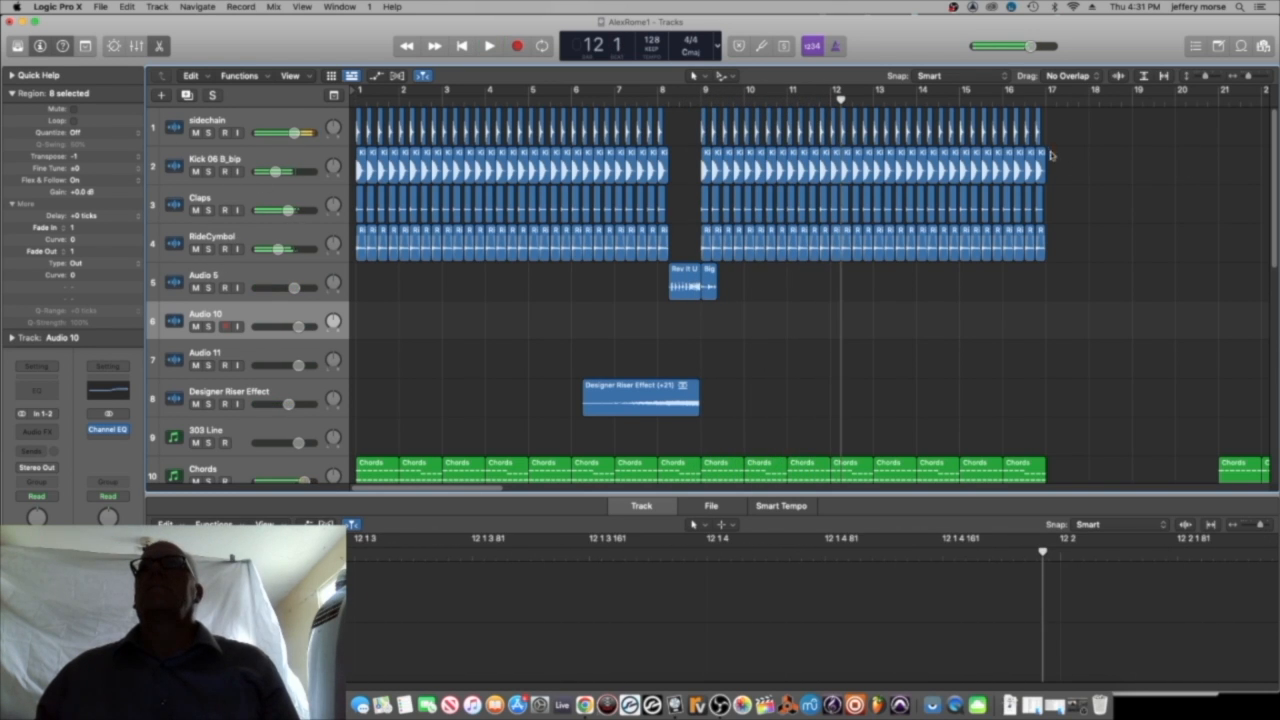
# Copy the last kick region of the Kick 06 B_bip track to bar 29 on the Audio 11 track.
pyautogui.click(1040, 154)
pyautogui.moveTo(1040, 154); pyautogui.dragTo(1234, 360)
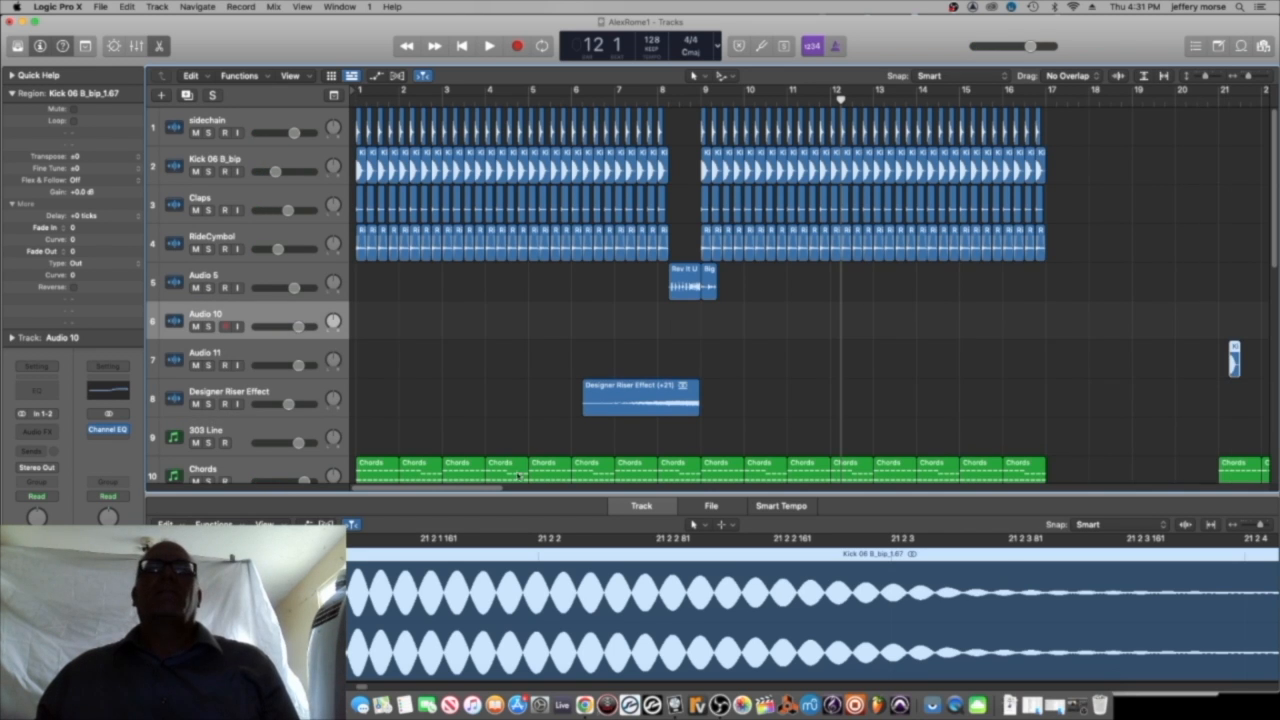
pyautogui.hscroll(10, 586, 320)
pyautogui.moveTo(657, 348); pyautogui.dragTo(992, 350)
# Rename the Audio 10 track as Claps 2 and the Audio 11 track as Kick2.
pyautogui.click(217, 315)
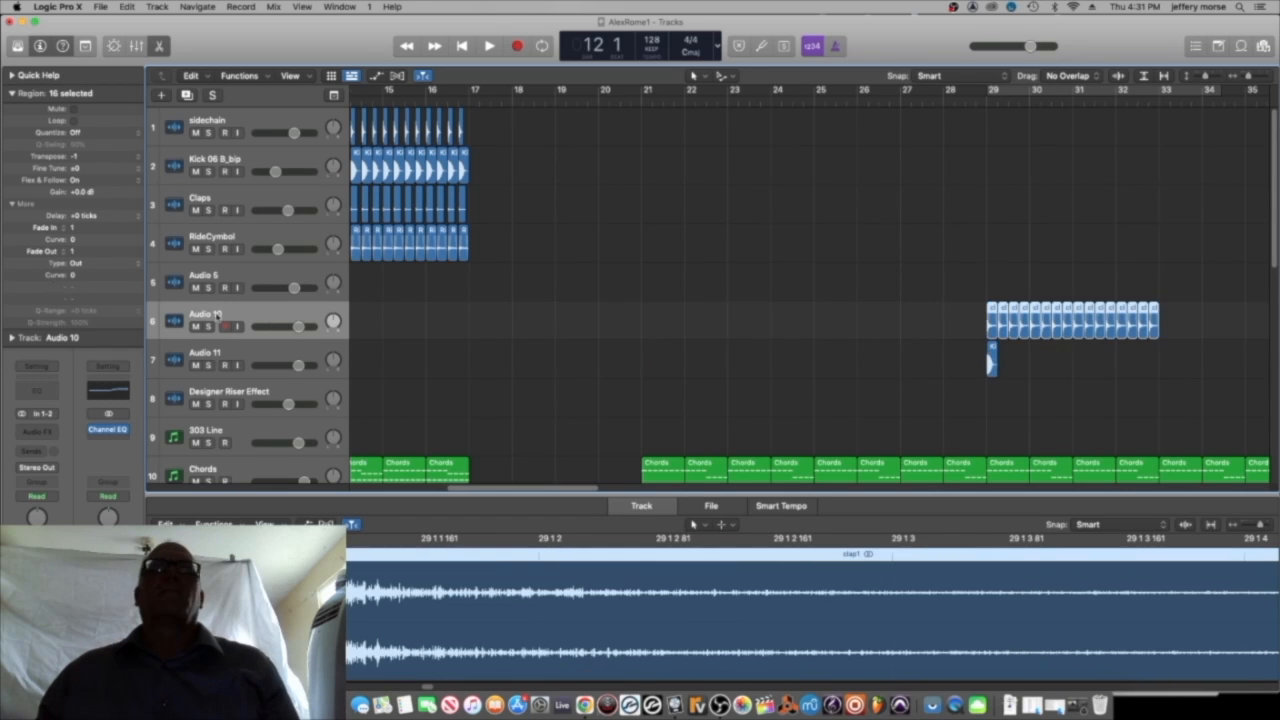
pyautogui.doubleClick(217, 315)
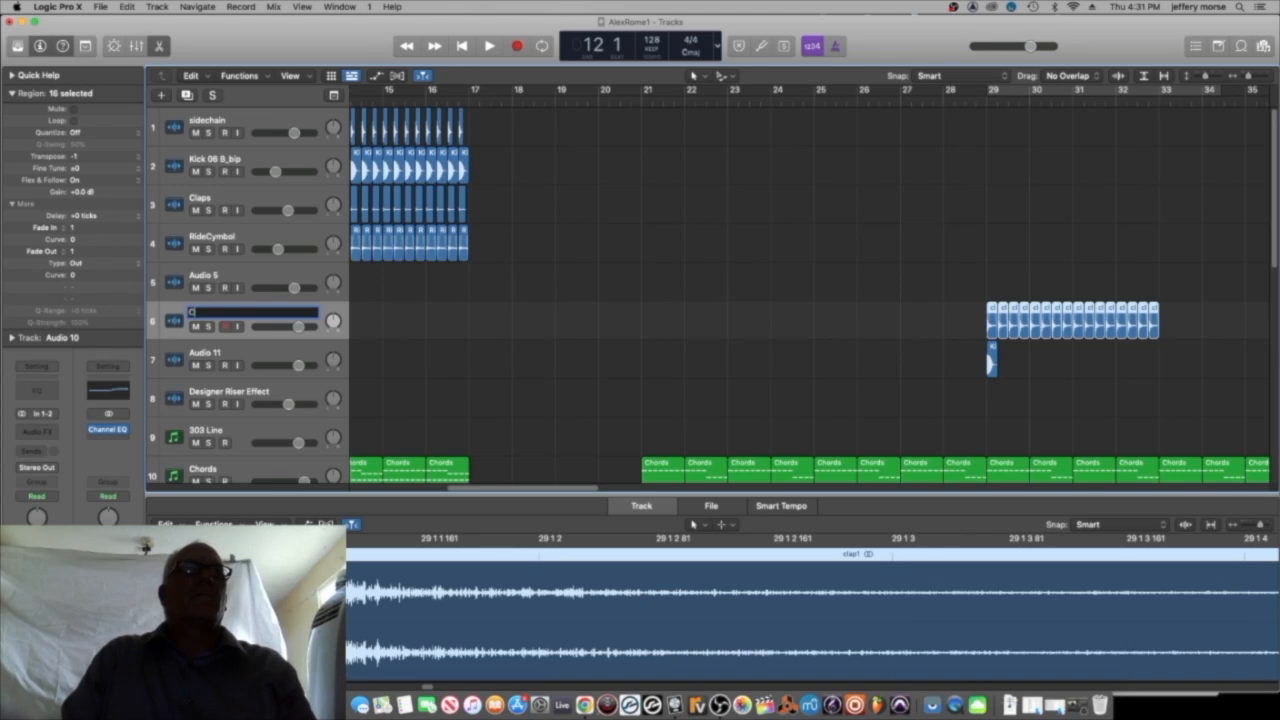
pyautogui.write('Claps 2')
pyautogui.click(208, 351)
pyautogui.doubleClick(208, 351)
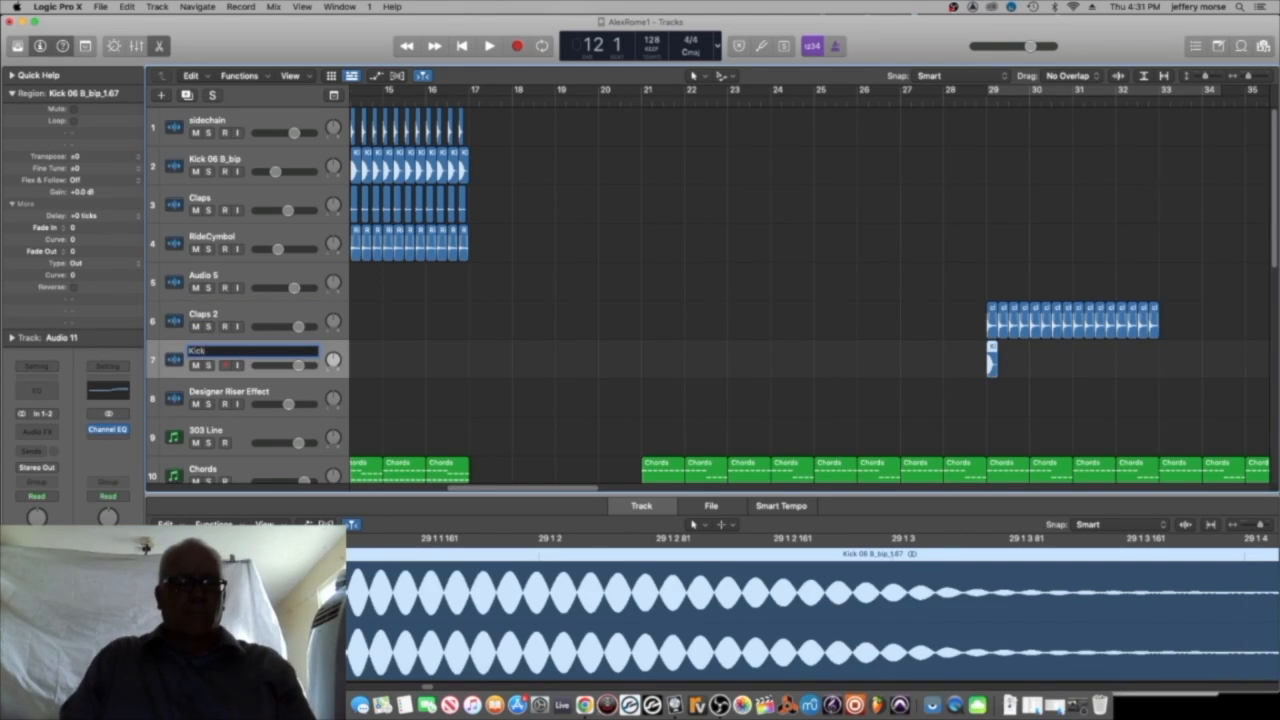
pyautogui.click(730, 399)
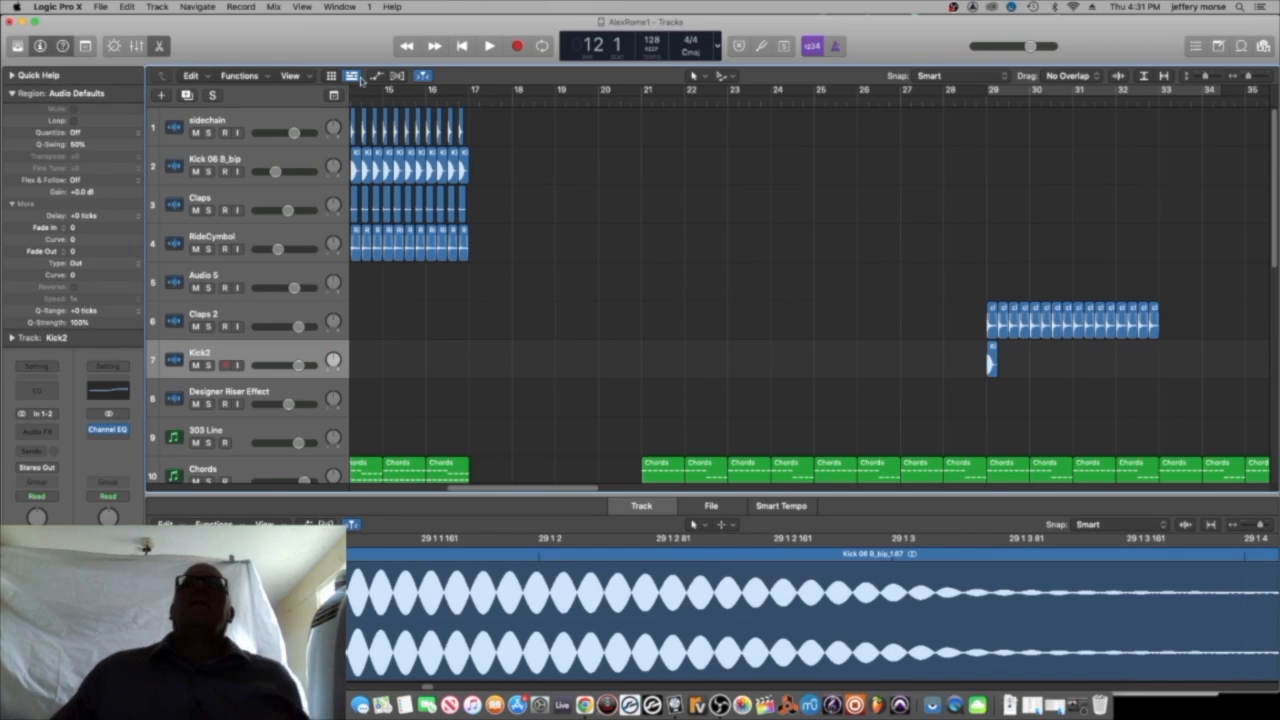
# Check the tutorial in Chrome, return to Logic Pro, and copy the Kick2 region one beat earlier, to bar 28 beat 4.
pyautogui.click(101, 7)
pyautogui.click(584, 705)
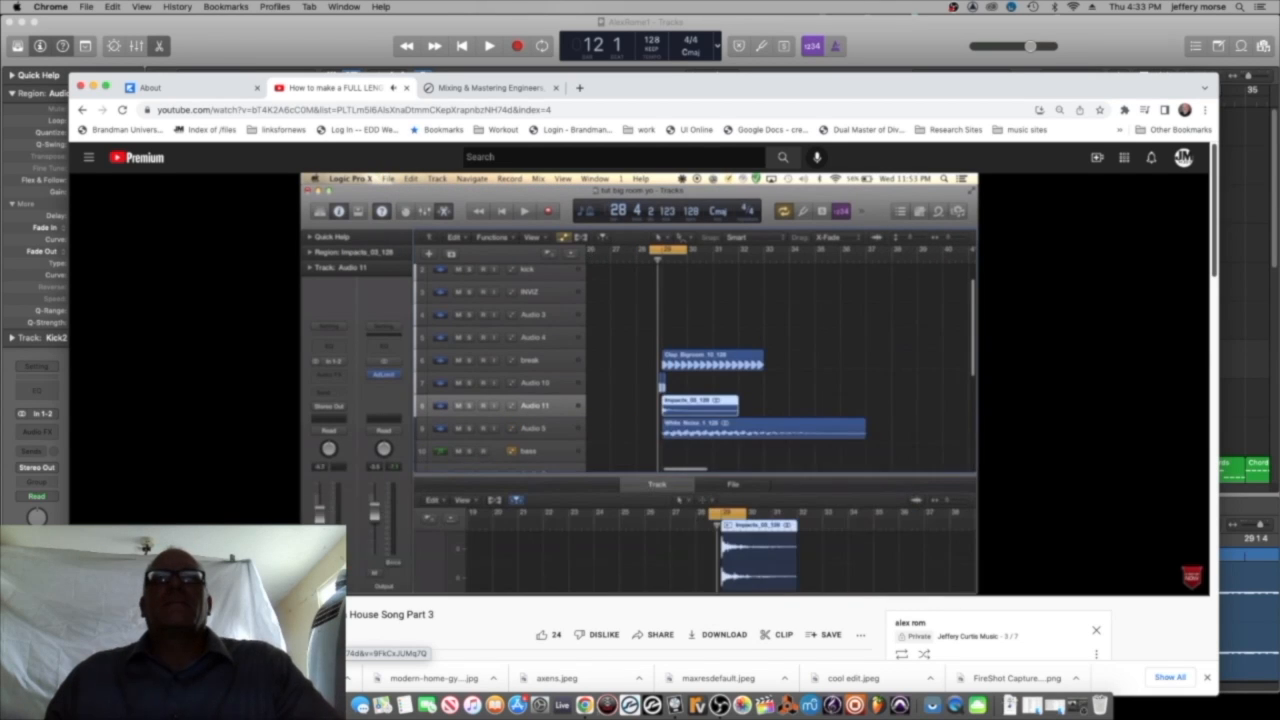
pyautogui.click(697, 705)
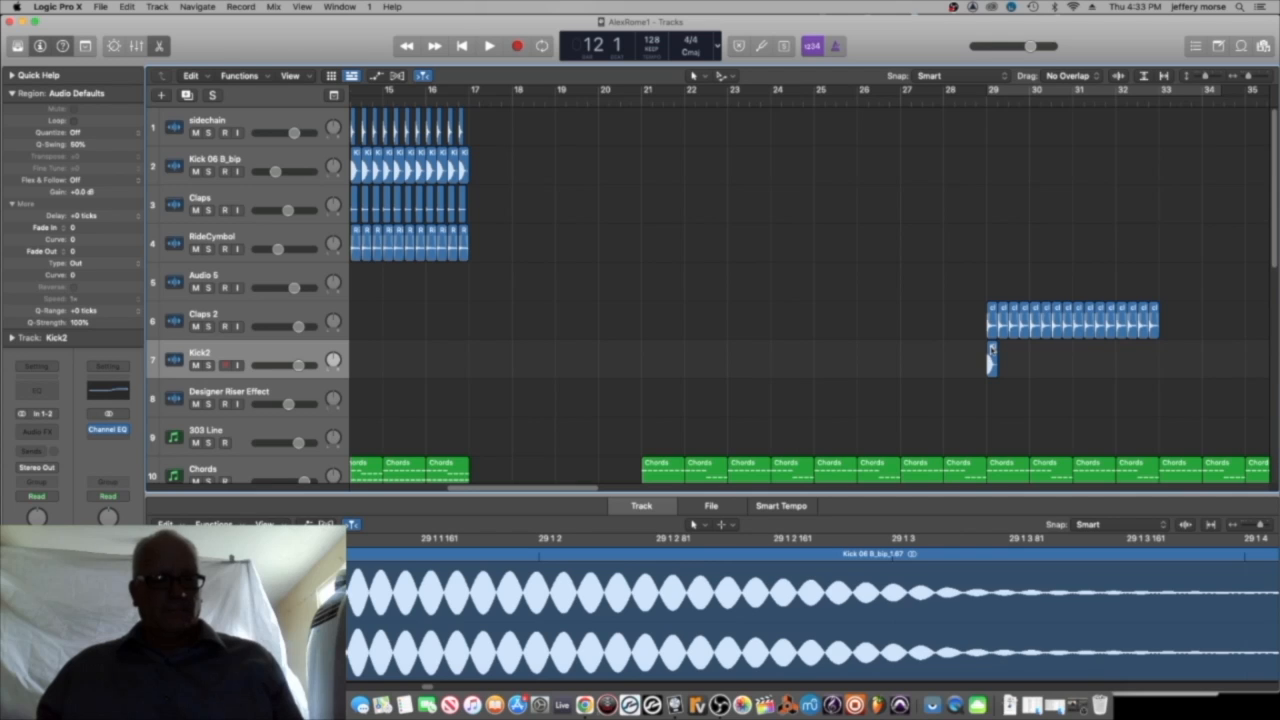
pyautogui.moveTo(992, 352); pyautogui.dragTo(985, 357)
# Copy the Dubstep Riser FX 03 region from bar 13 to bar 29 on the same track.
pyautogui.scroll(-5, 895, 383)
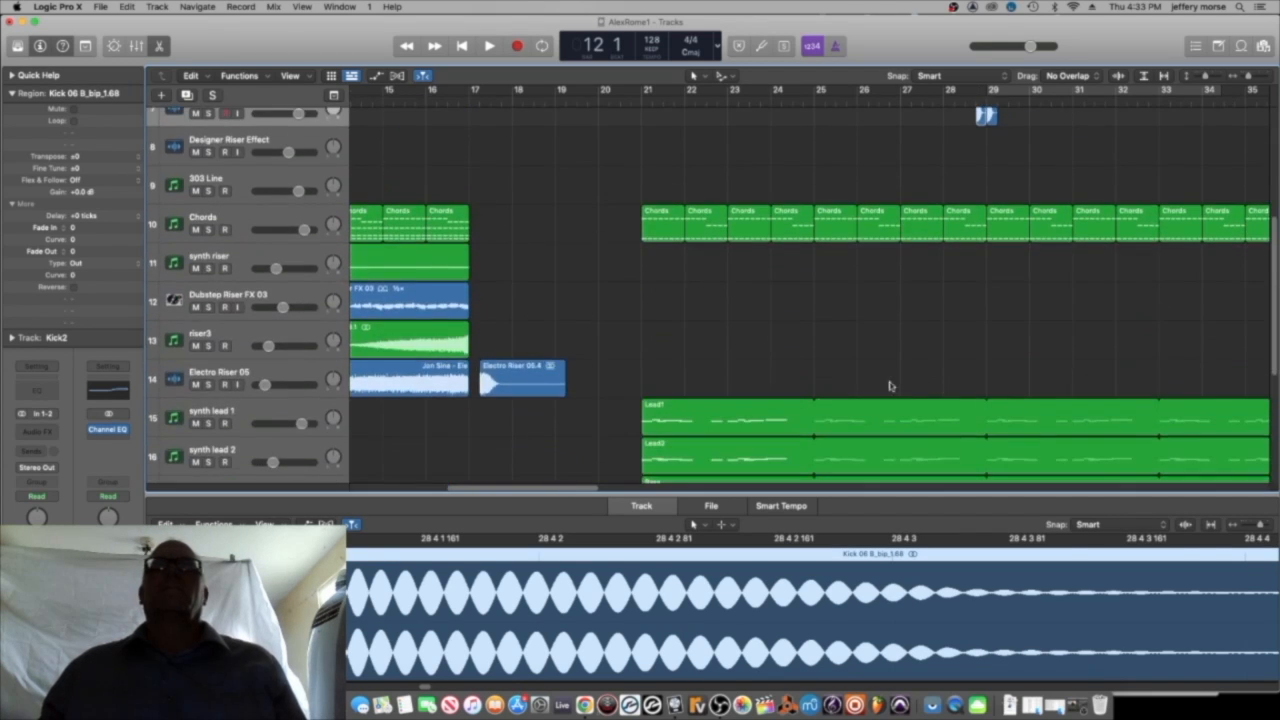
pyautogui.moveTo(575, 487)
pyautogui.mouseDown()
pyautogui.moveTo(525, 487)
pyautogui.moveTo(551, 486)
pyautogui.mouseUp()
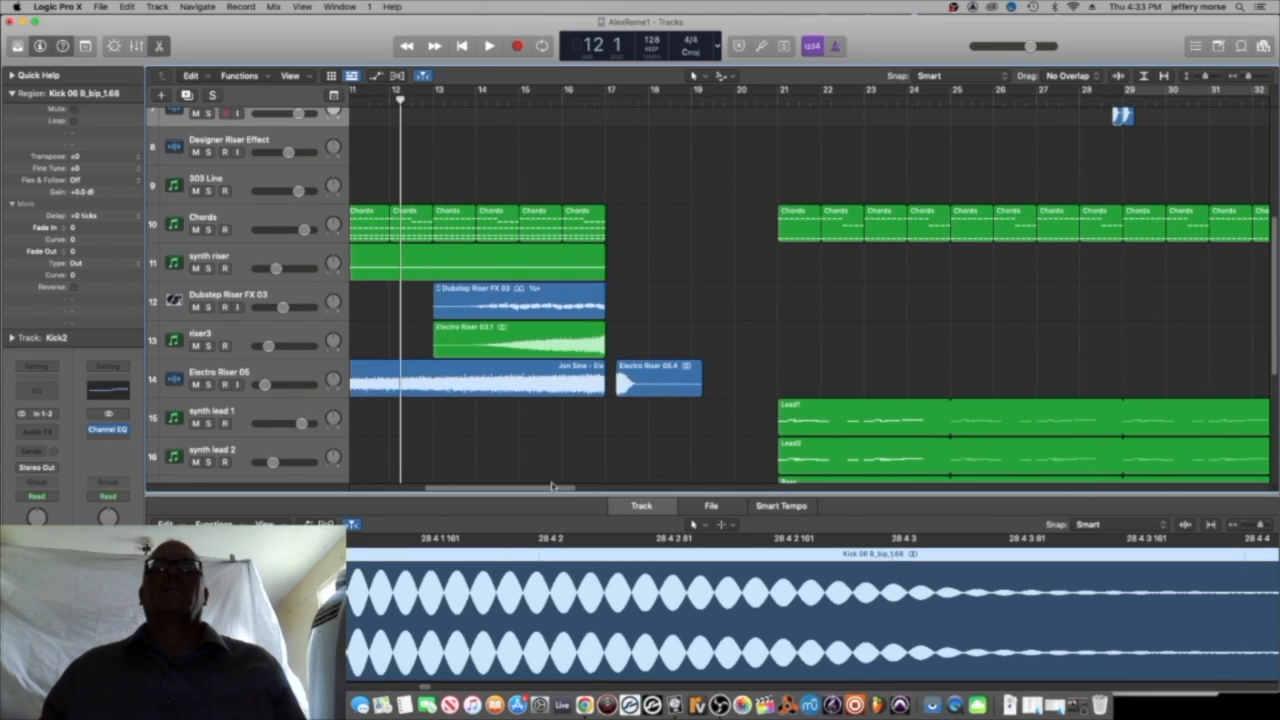
pyautogui.click(573, 294)
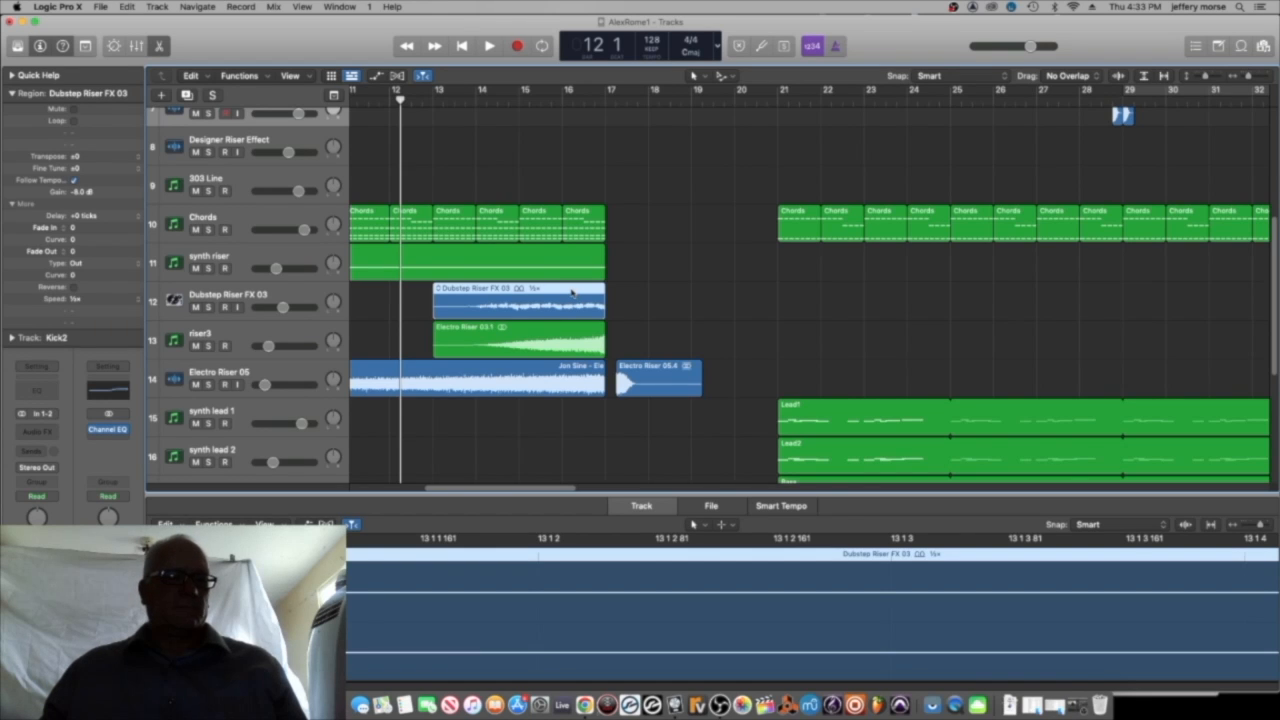
pyautogui.moveTo(573, 290); pyautogui.dragTo(1213, 316)
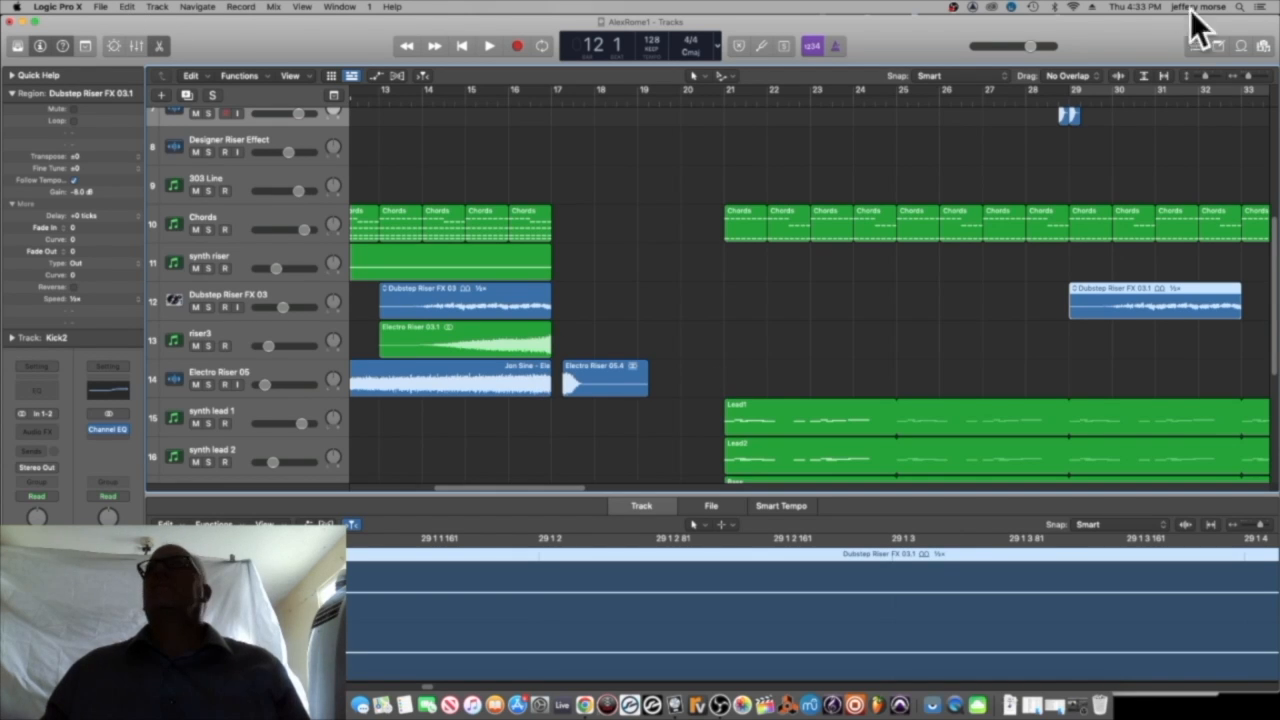
# Open the Loop Browser's hit sounds and audition Impact Metal Hit Reverb 05, 06 and 02.
pyautogui.click(1241, 46)
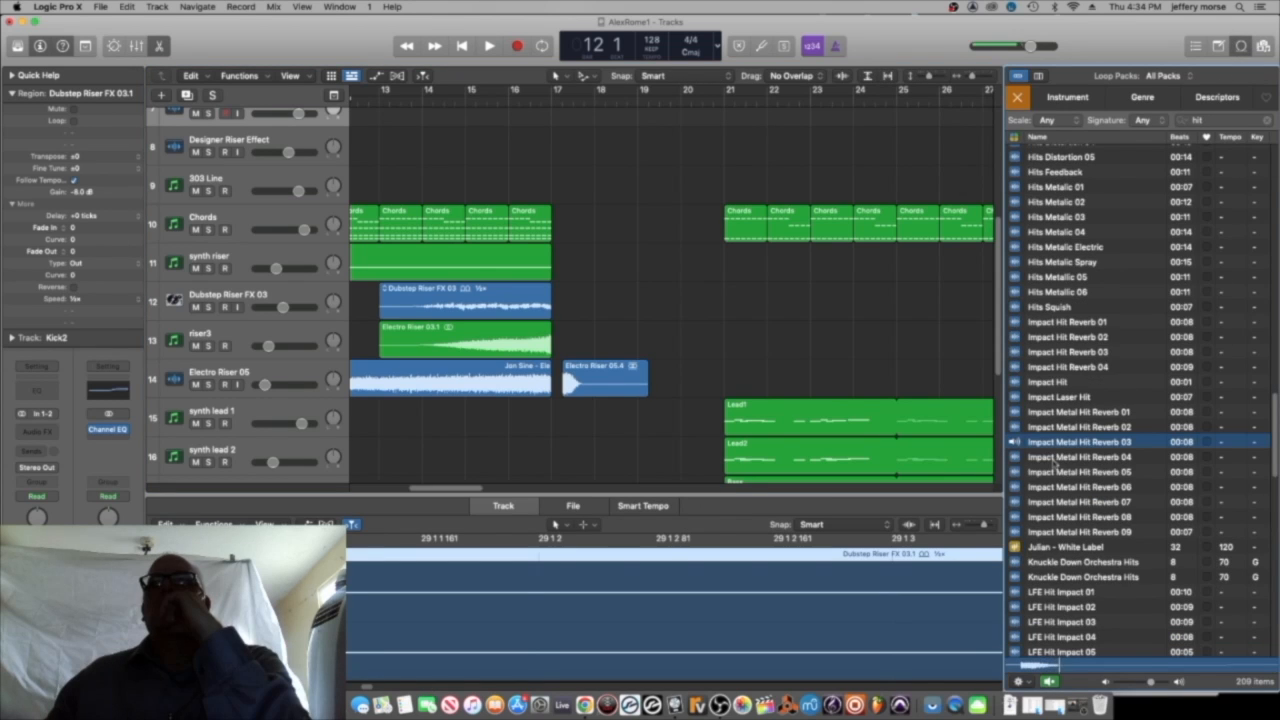
pyautogui.click(1054, 473)
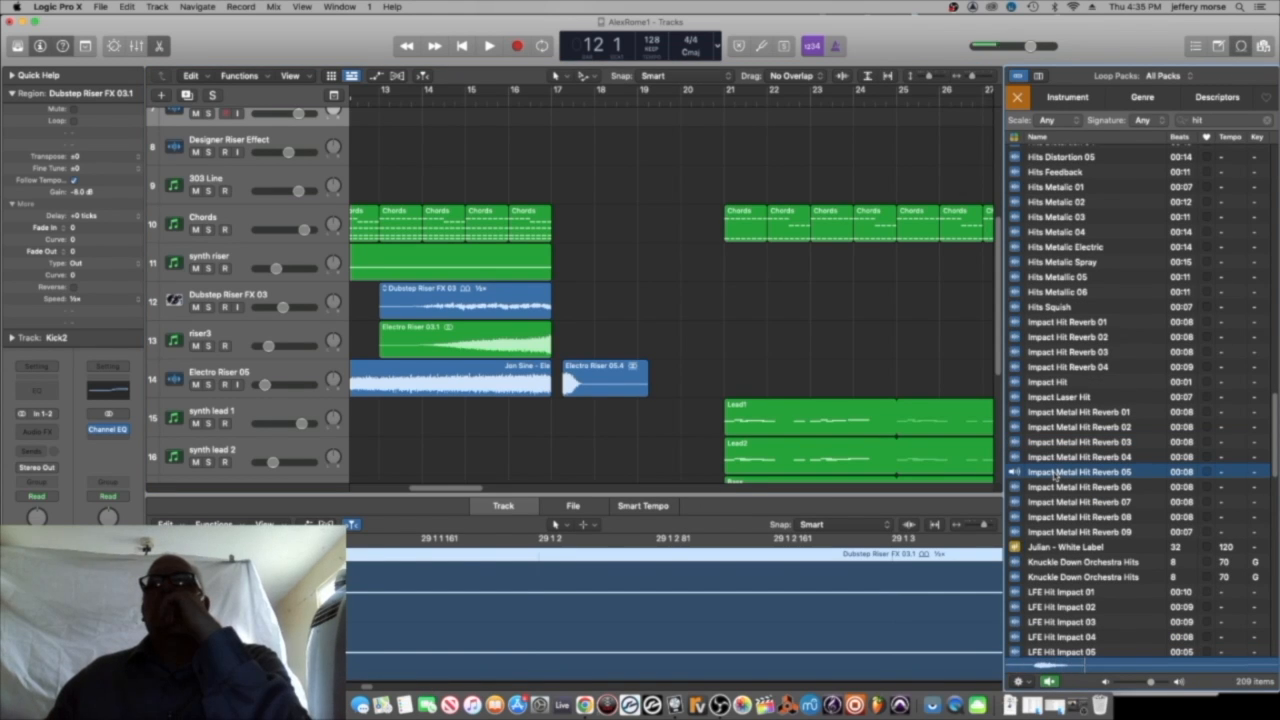
pyautogui.click(1059, 487)
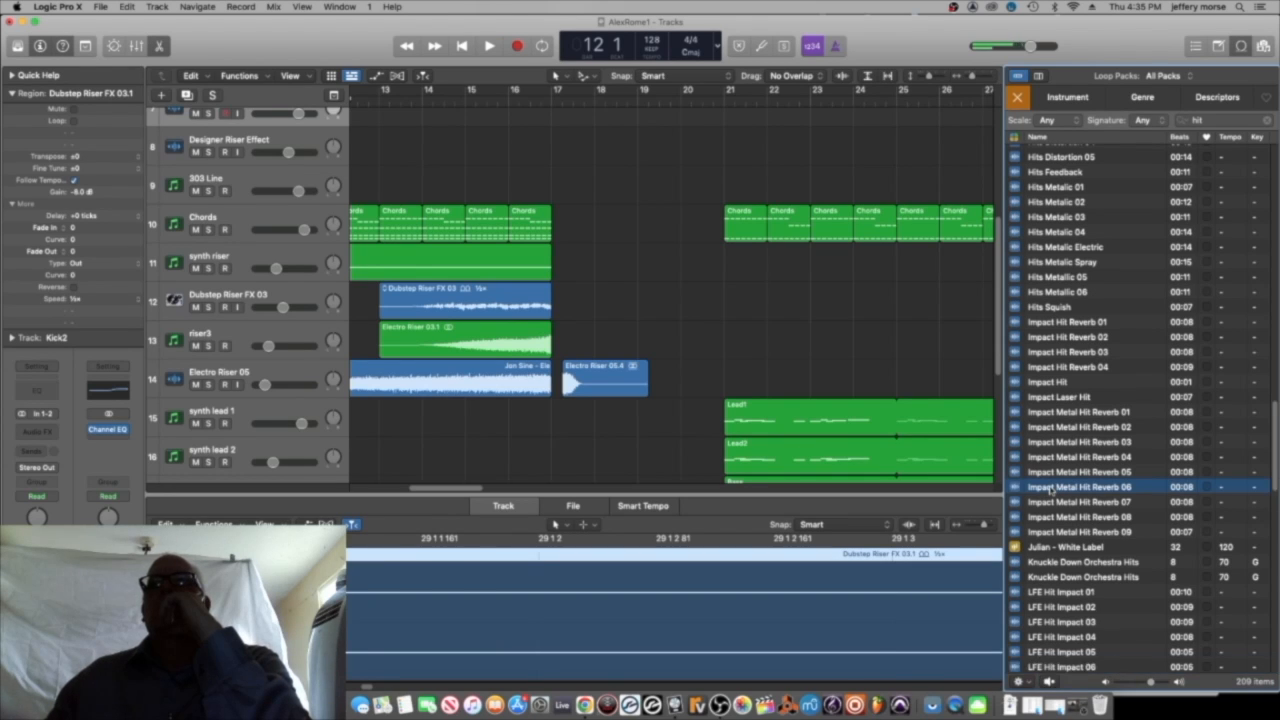
pyautogui.click(1042, 428)
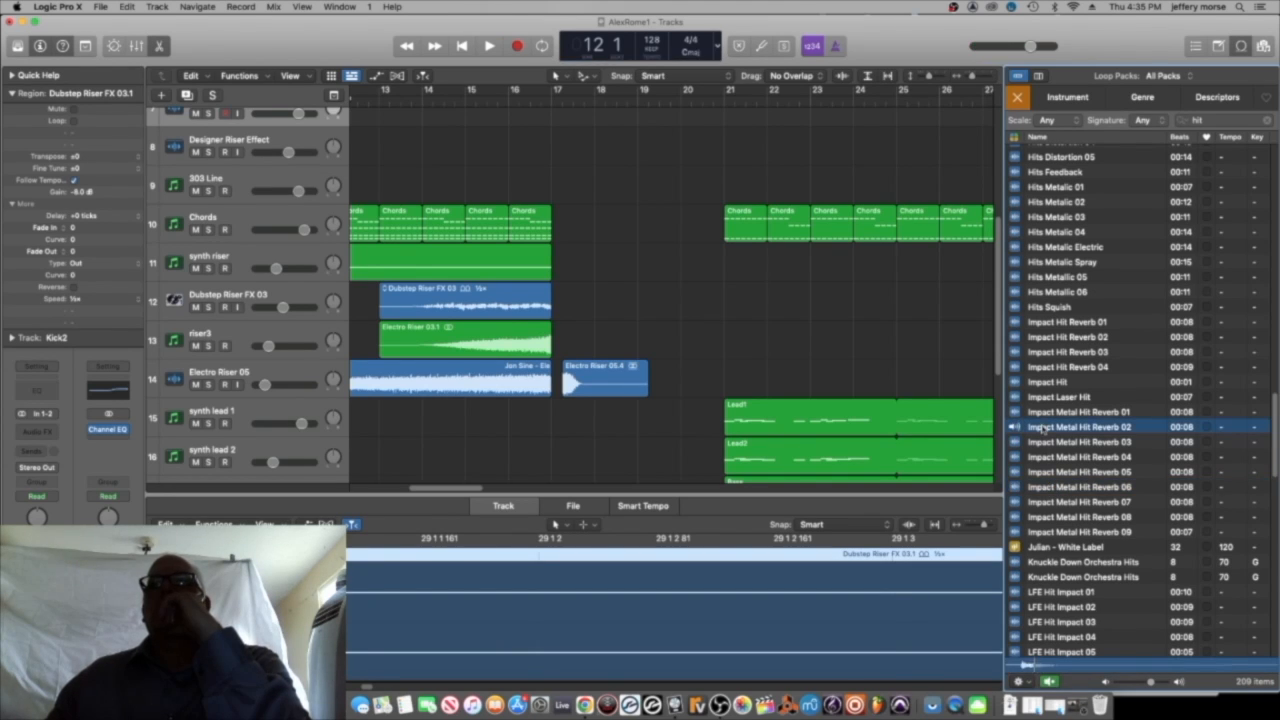
# Add the Impact Metal Hit Reverb 02 loop to the Electro Riser 05 track and move it to about bar 29.
pyautogui.moveTo(1042, 428); pyautogui.dragTo(731, 381)
pyautogui.moveTo(935, 375); pyautogui.dragTo(935, 375)
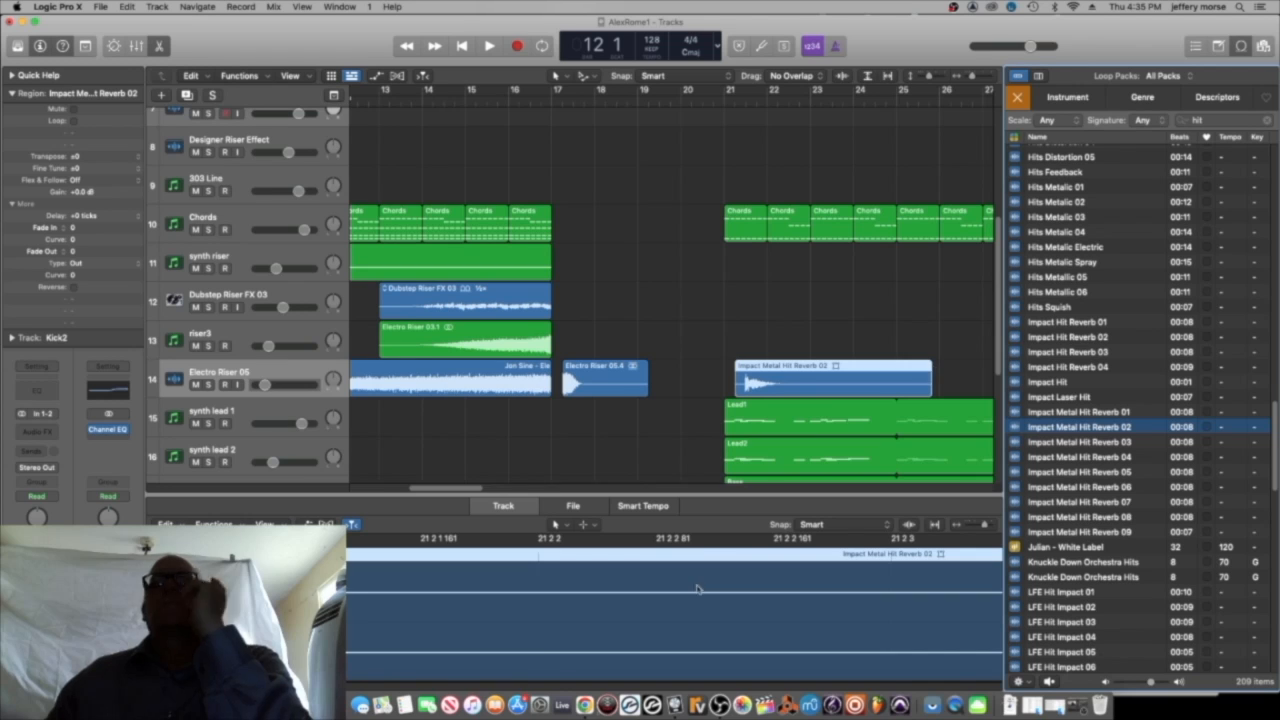
pyautogui.moveTo(499, 490); pyautogui.dragTo(513, 491)
pyautogui.moveTo(541, 372); pyautogui.dragTo(854, 378)
pyautogui.moveTo(712, 385); pyautogui.dragTo(765, 428)
# Play back the build from bar 28 beat 4 through bar 32, and slightly lower the Dubstep Riser FX 03 track's volume.
pyautogui.scroll(3, 686, 320)
pyautogui.click(719, 98)
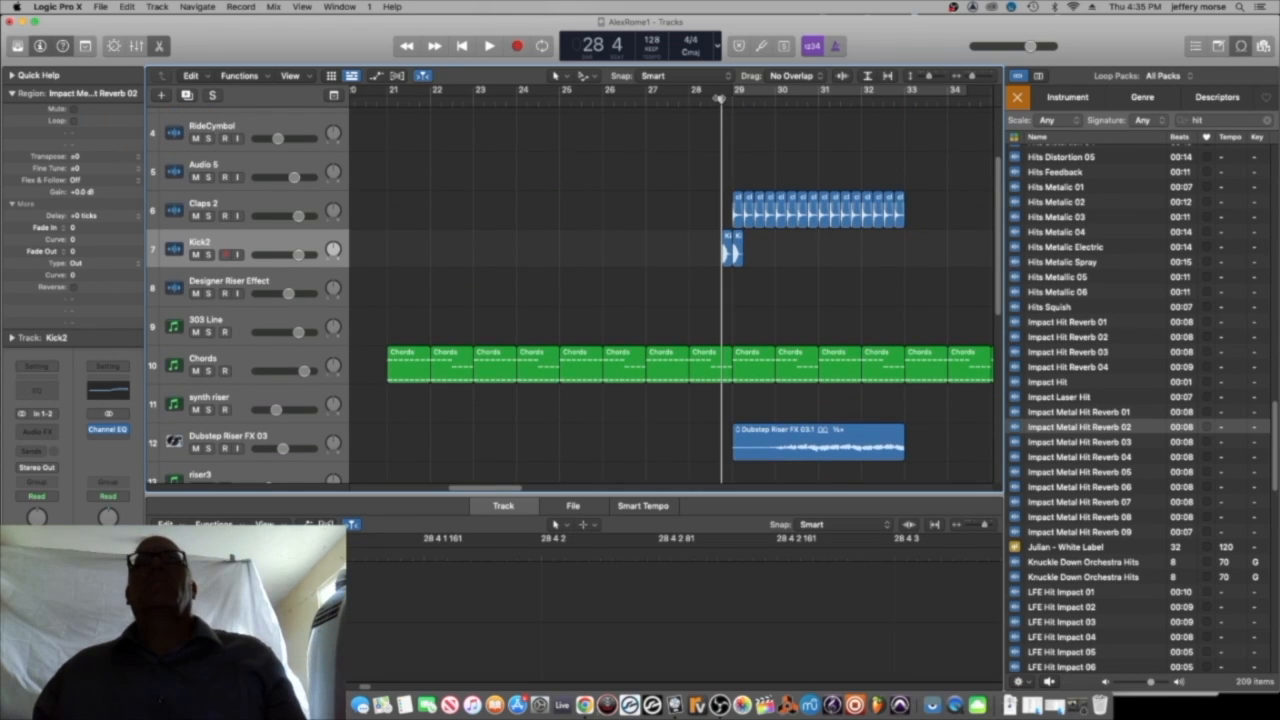
pyautogui.press('space')
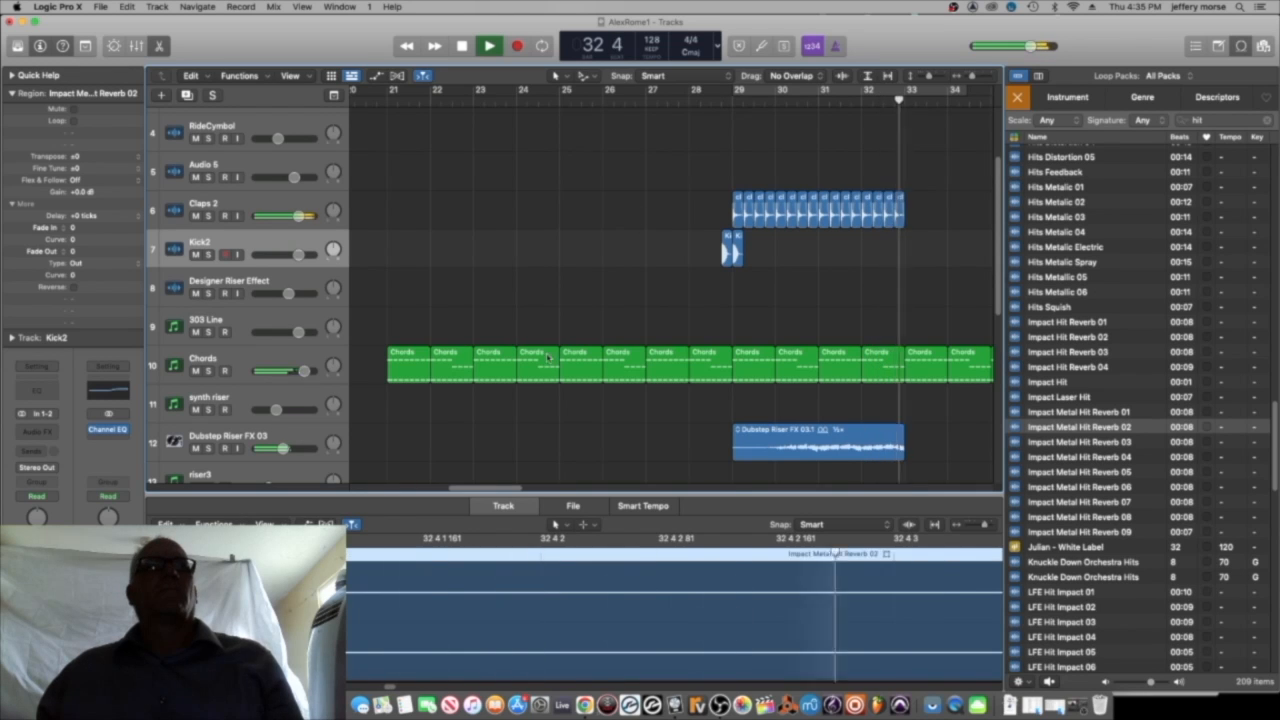
pyautogui.press('space')
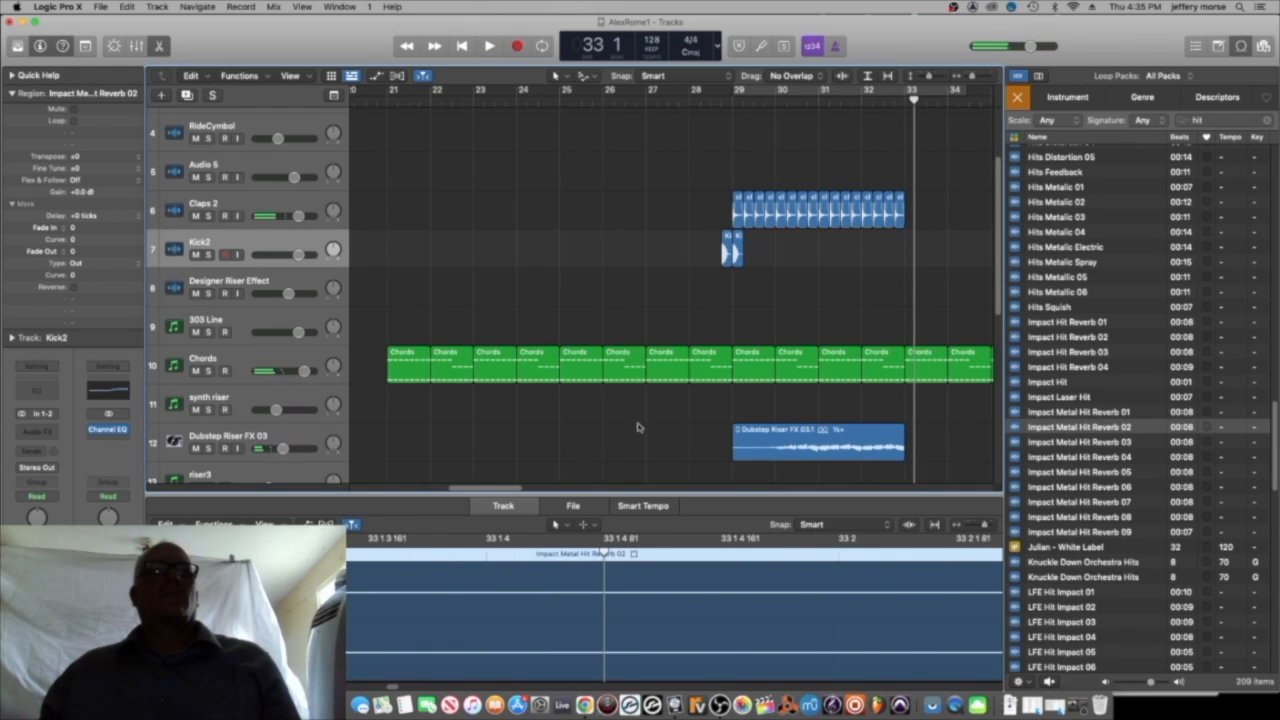
pyautogui.moveTo(293, 454); pyautogui.dragTo(281, 451)
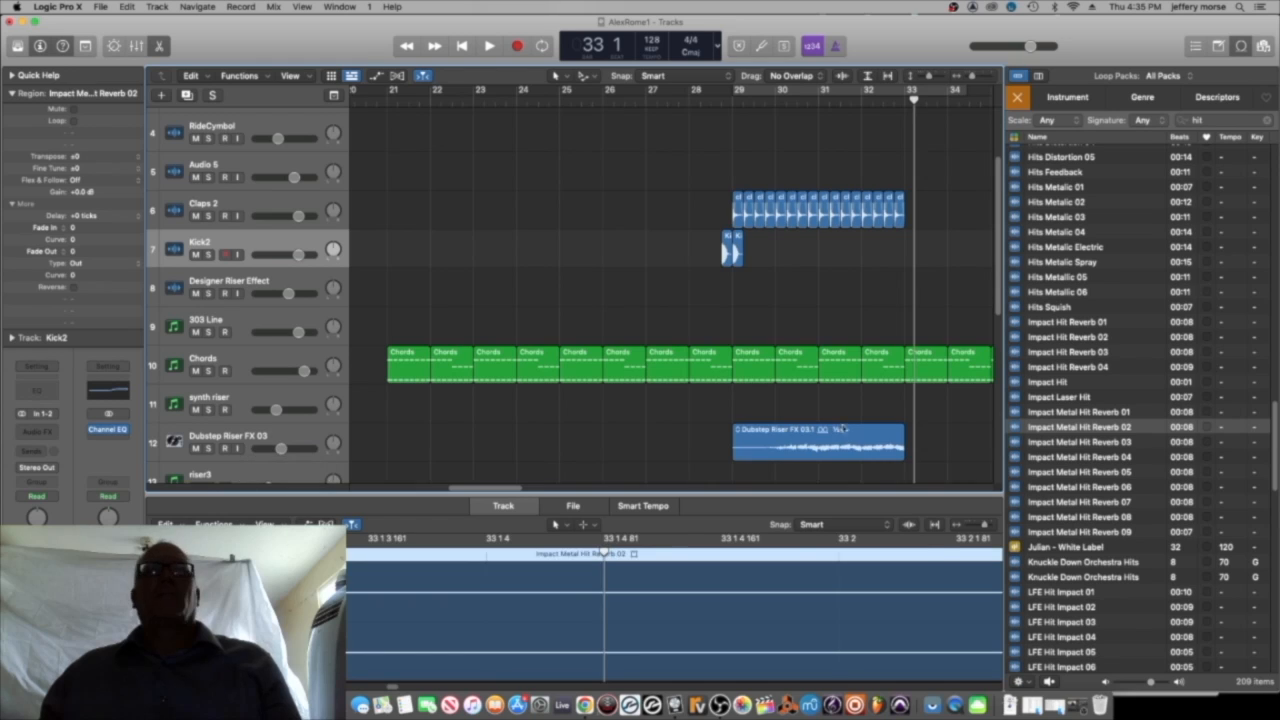
# Set the gain of the Dubstep Riser FX 03.1 region at bar 29 to -4.5 dB and play back the build.
pyautogui.click(838, 440)
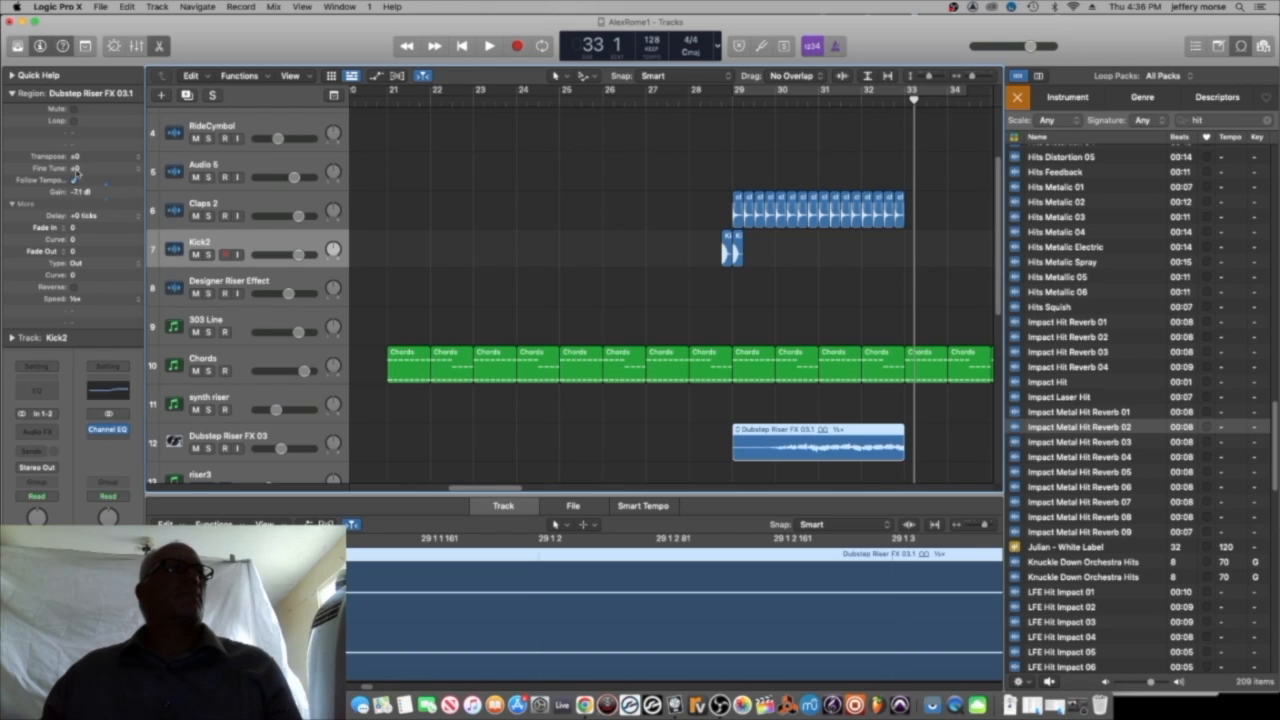
pyautogui.moveTo(508, 489)
pyautogui.mouseDown()
pyautogui.moveTo(441, 489)
pyautogui.moveTo(562, 489)
pyautogui.moveTo(528, 489)
pyautogui.mouseUp()
pyautogui.click(548, 99)
pyautogui.press('space')
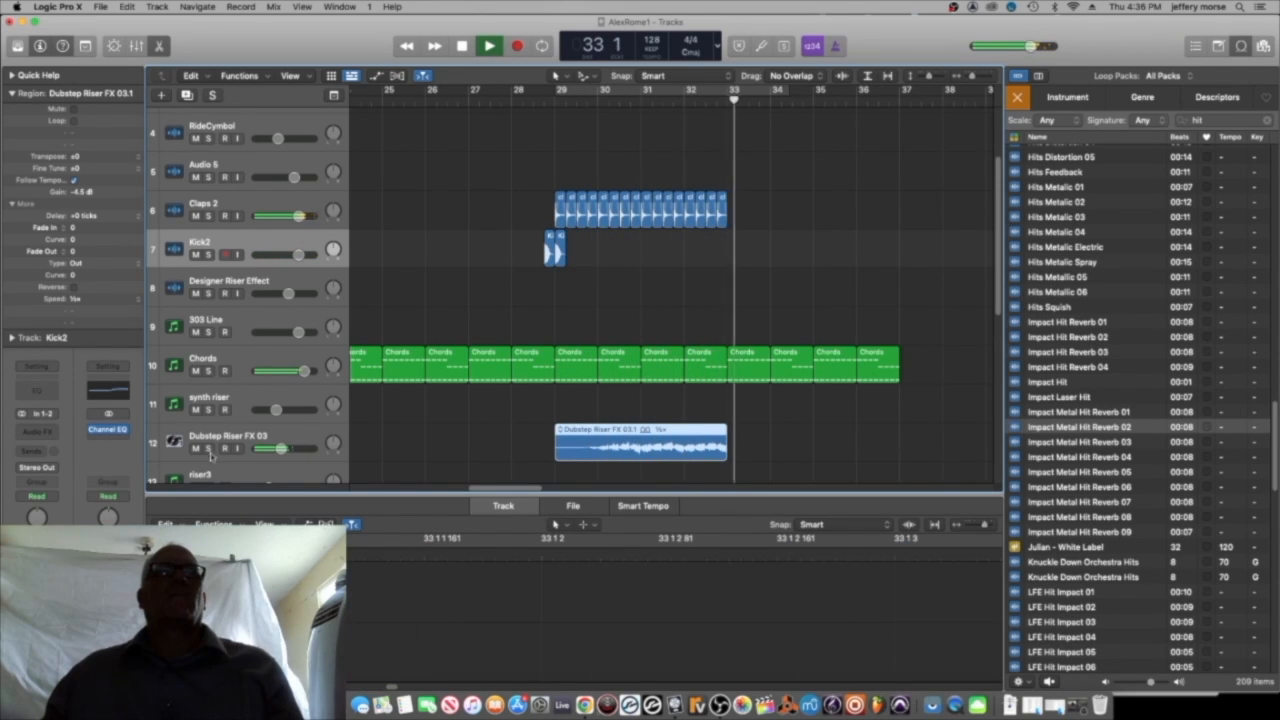
# Solo the Dubstep Riser FX 03 track and listen to its riser from about bar 29.
pyautogui.press('space')
pyautogui.press('s')
pyautogui.click(562, 104)
pyautogui.press('space')
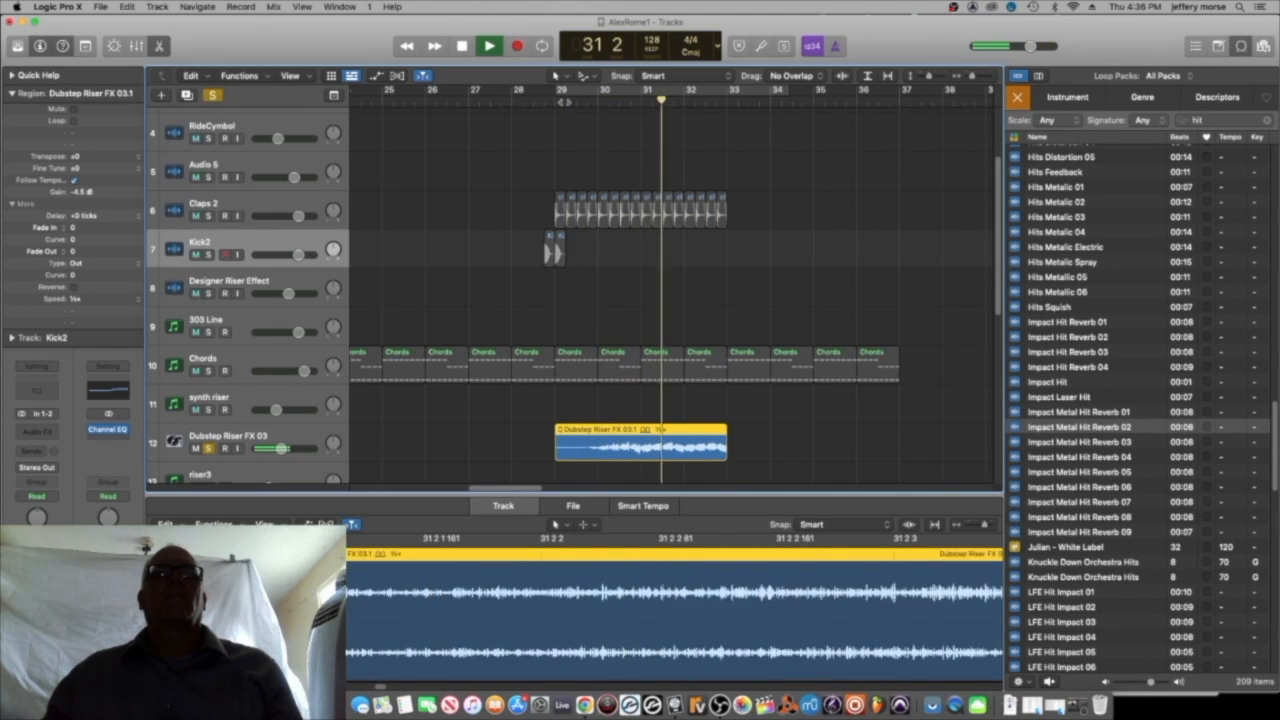
pyautogui.press('space')
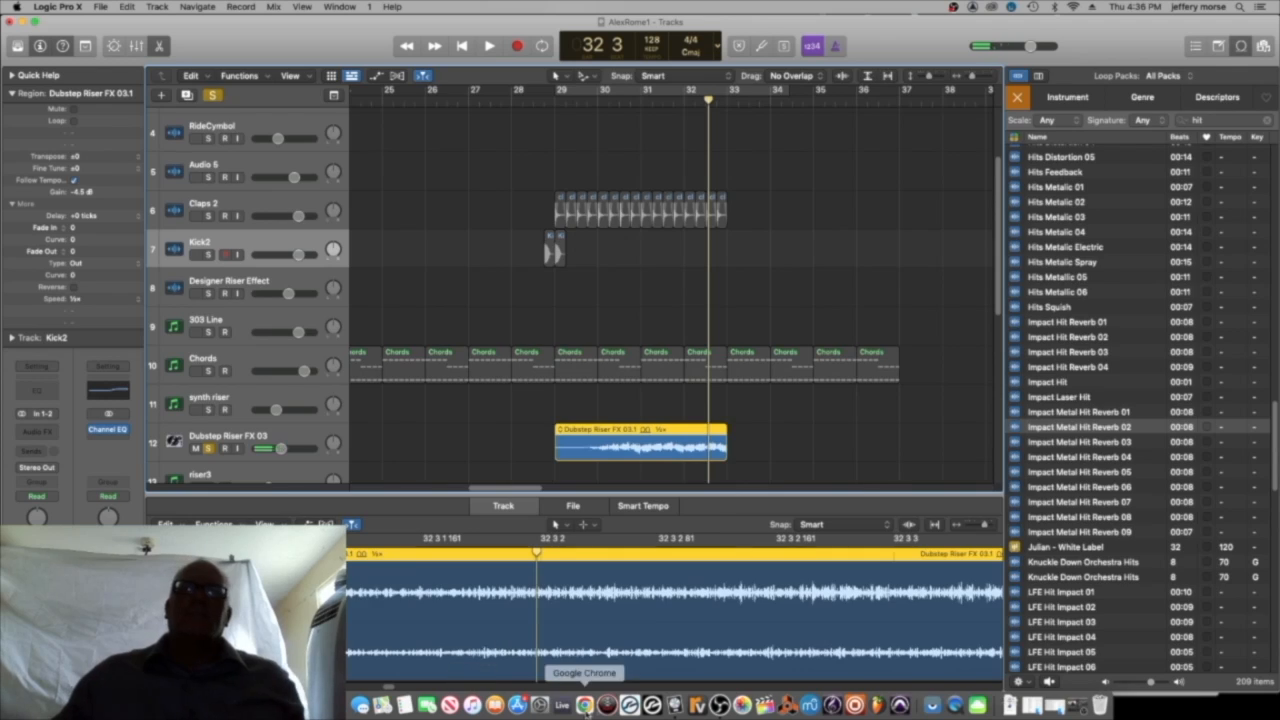
# Check the tutorial video in Chrome, reverse the Dubstep Riser FX 03.1 region in Logic Pro, and unsolo its track.
pyautogui.click(584, 705)
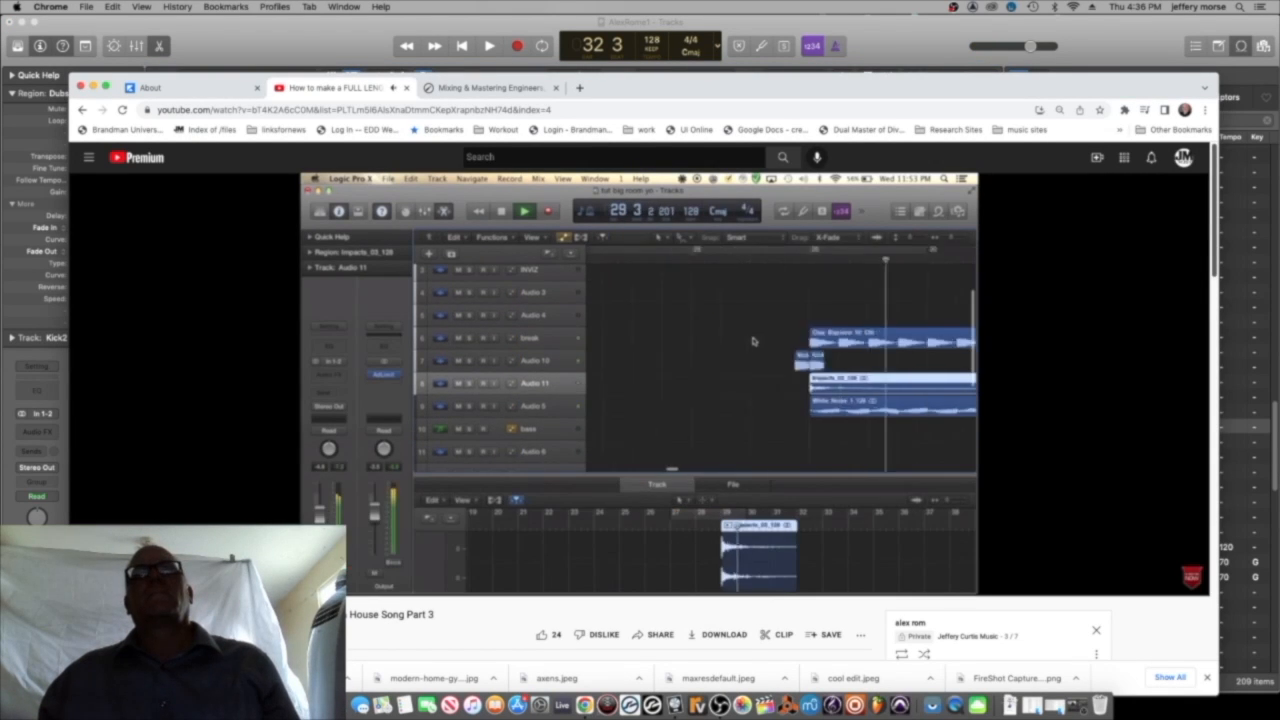
pyautogui.click(675, 705)
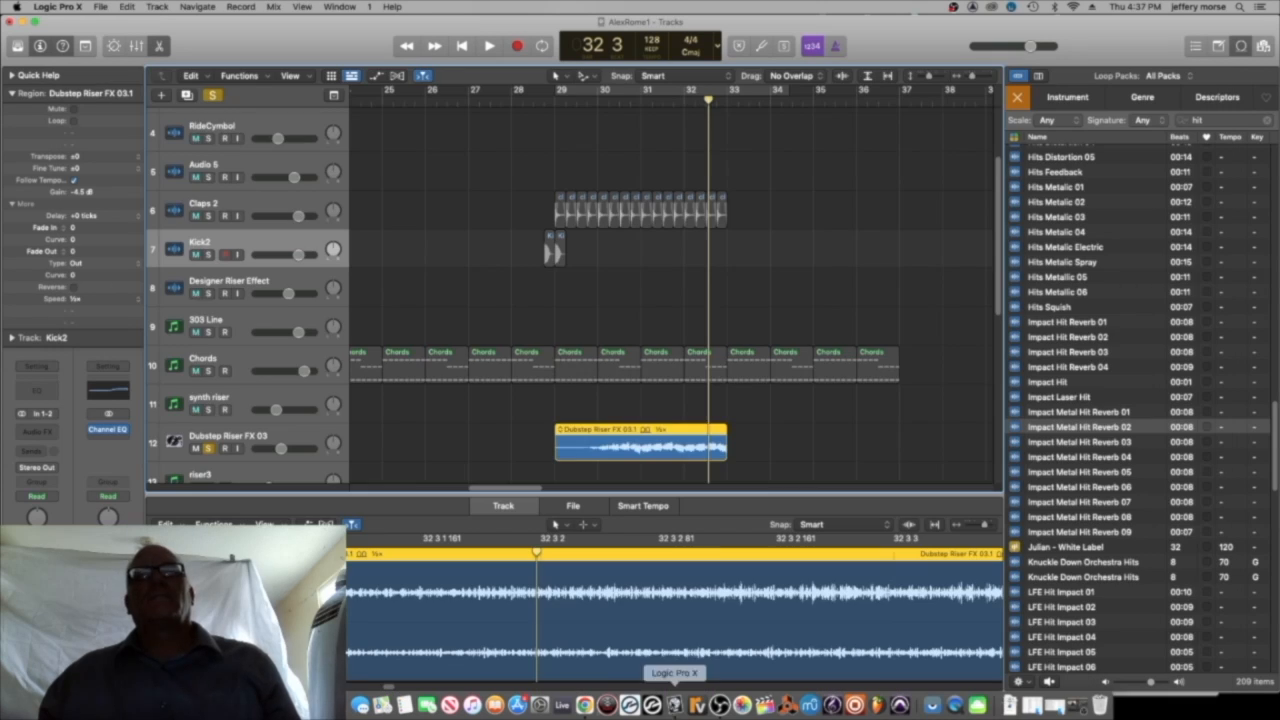
pyautogui.scroll(-1, 668, 427)
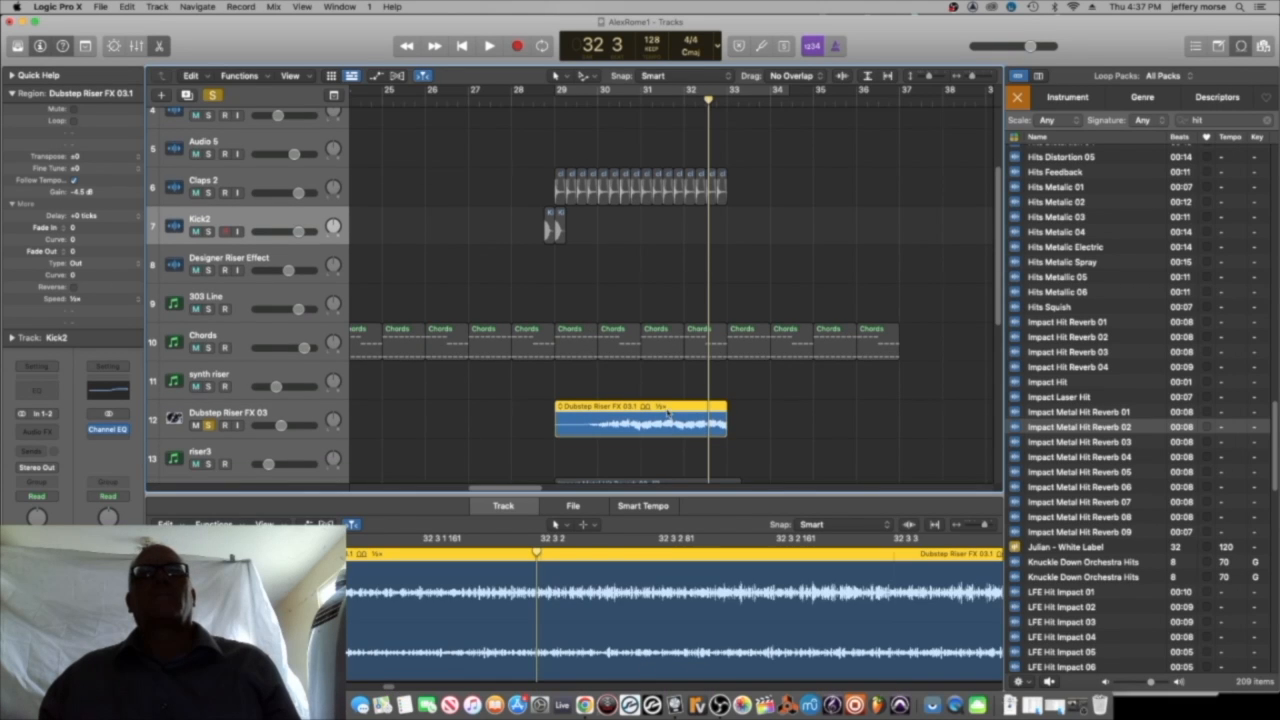
pyautogui.click(73, 287)
pyautogui.scroll(-4, 751, 430)
pyautogui.click(208, 345)
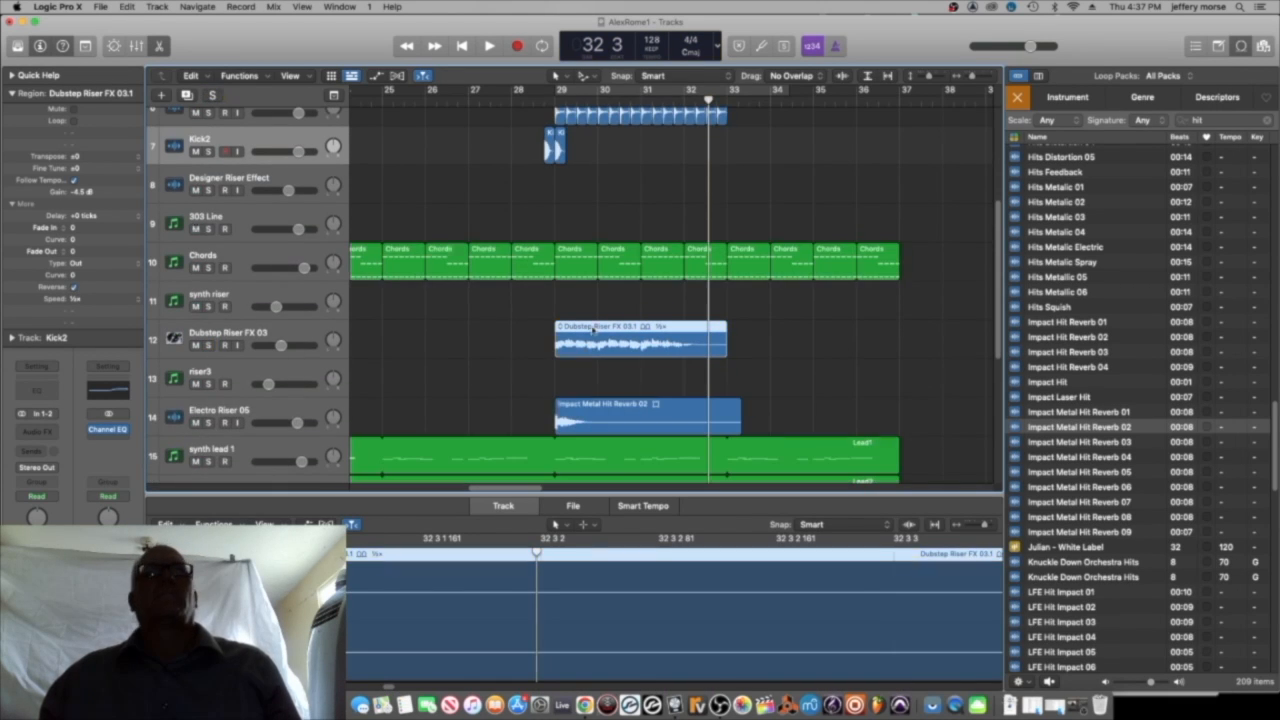
# Play back the reversed riser with its region gain set to -5.2 dB, and hide the Loop Browser.
pyautogui.click(531, 99)
pyautogui.press('space')
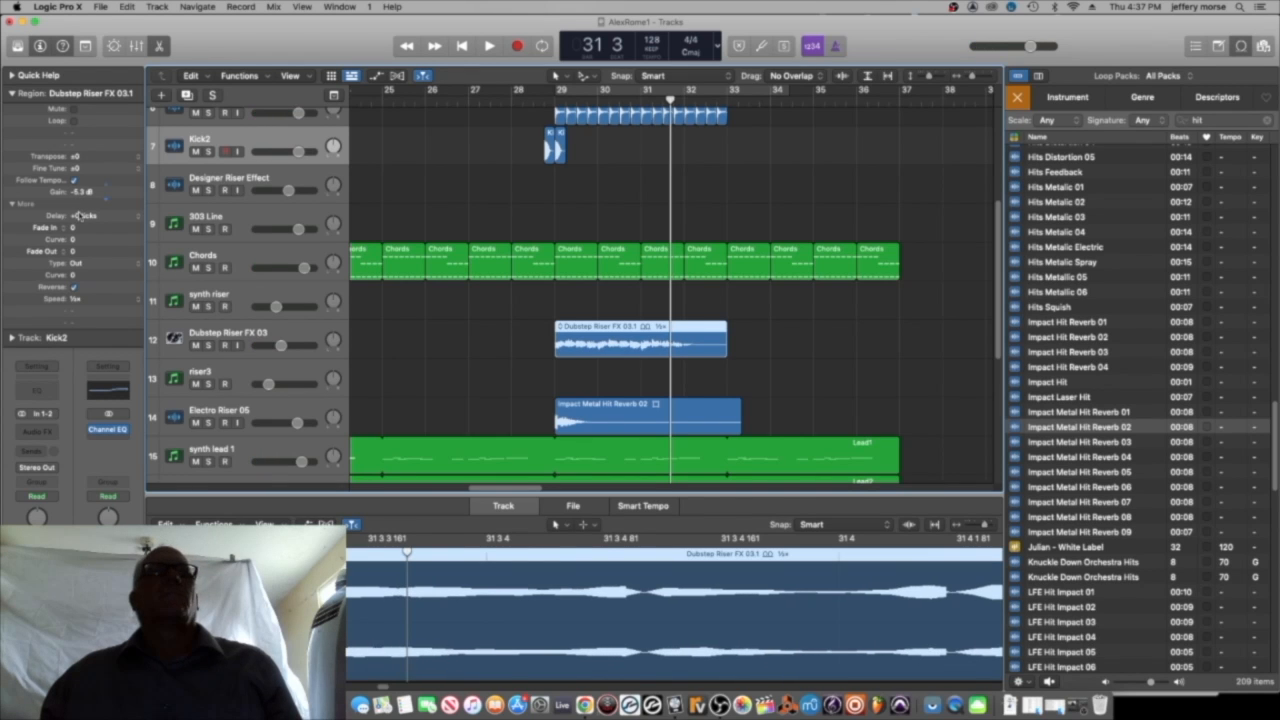
pyautogui.click(1262, 46)
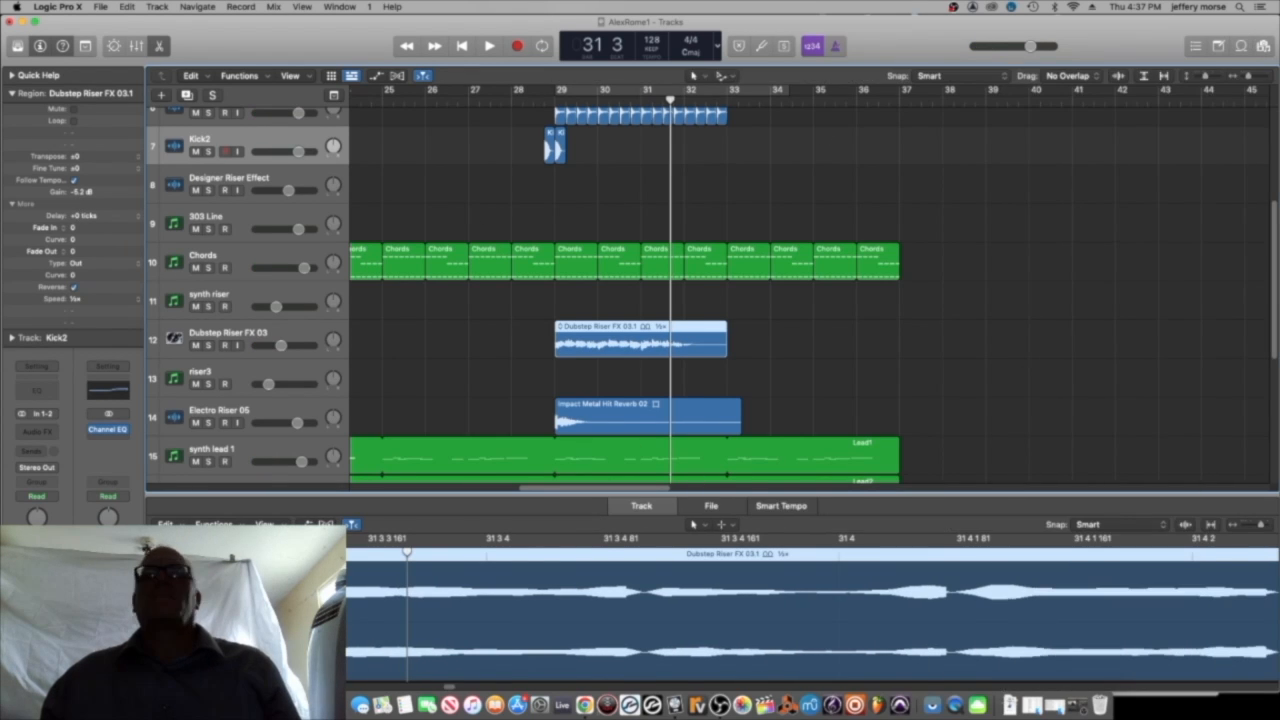
# Watch the tutorial's Sylenth1 section in Chrome and duplicate the Bass track on track 17 with its settings in Logic Pro.
pyautogui.click(584, 705)
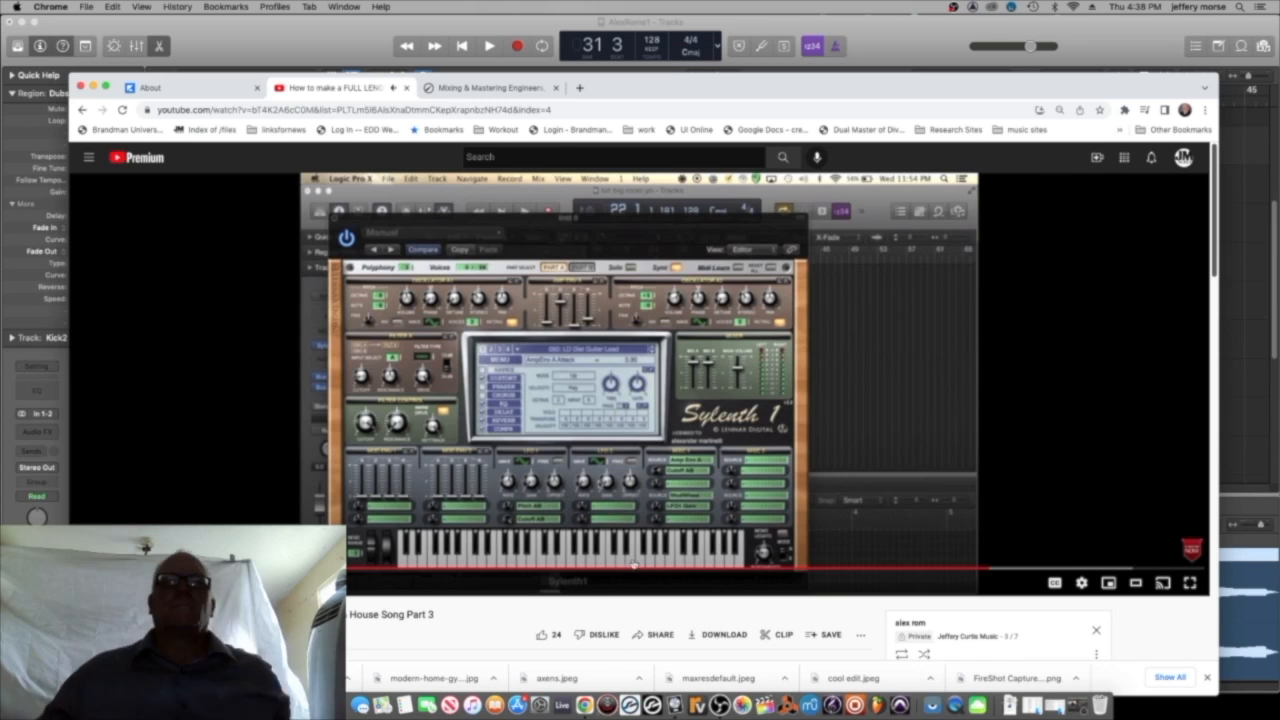
pyautogui.click(96, 87)
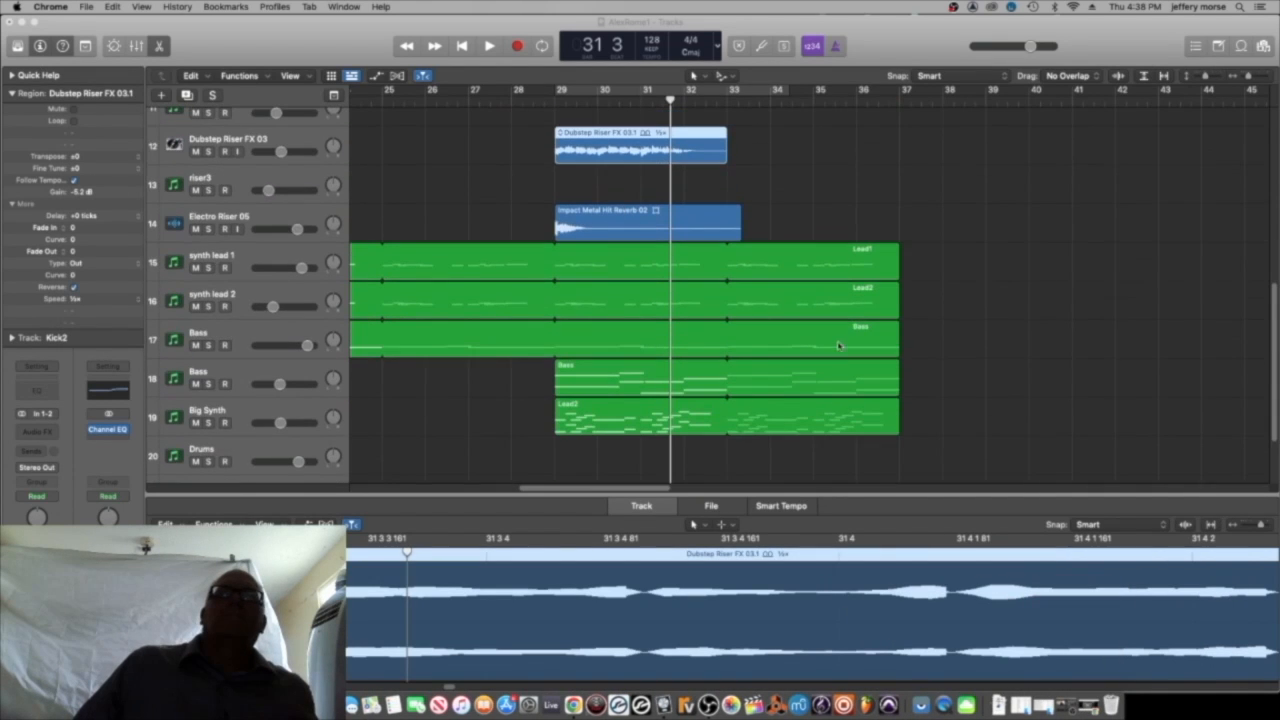
pyautogui.click(232, 336)
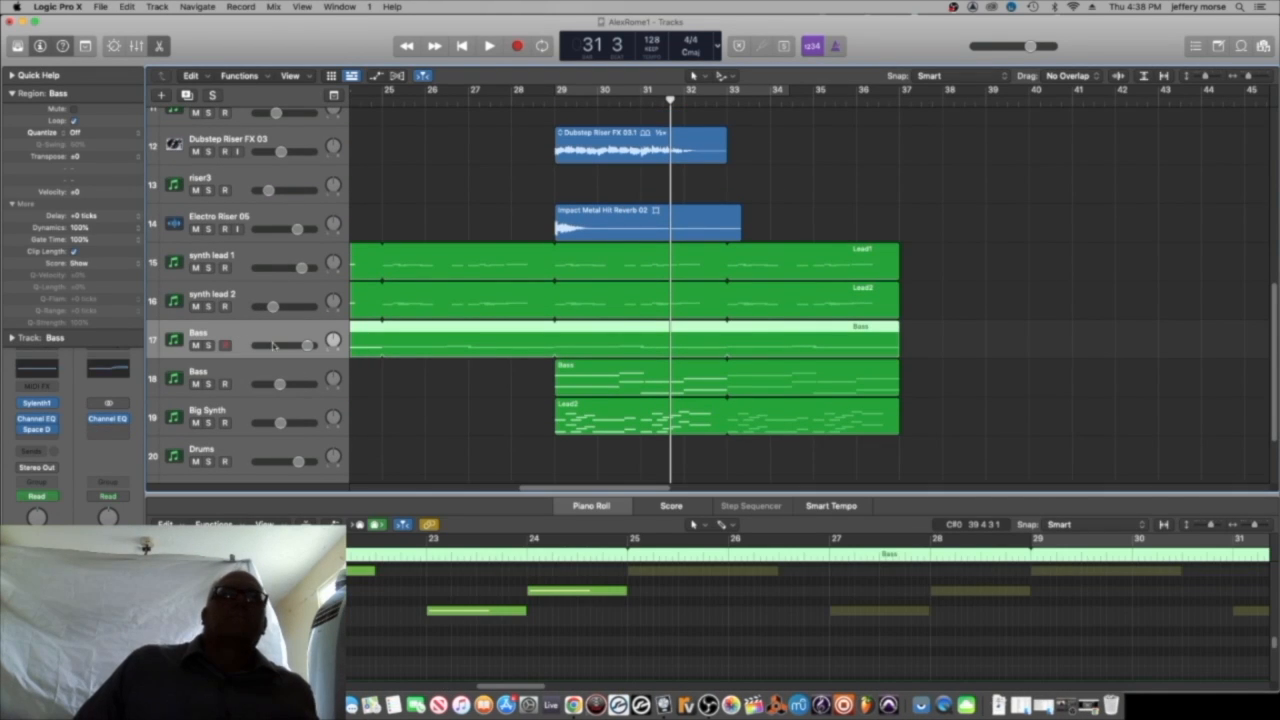
pyautogui.rightClick(266, 337)
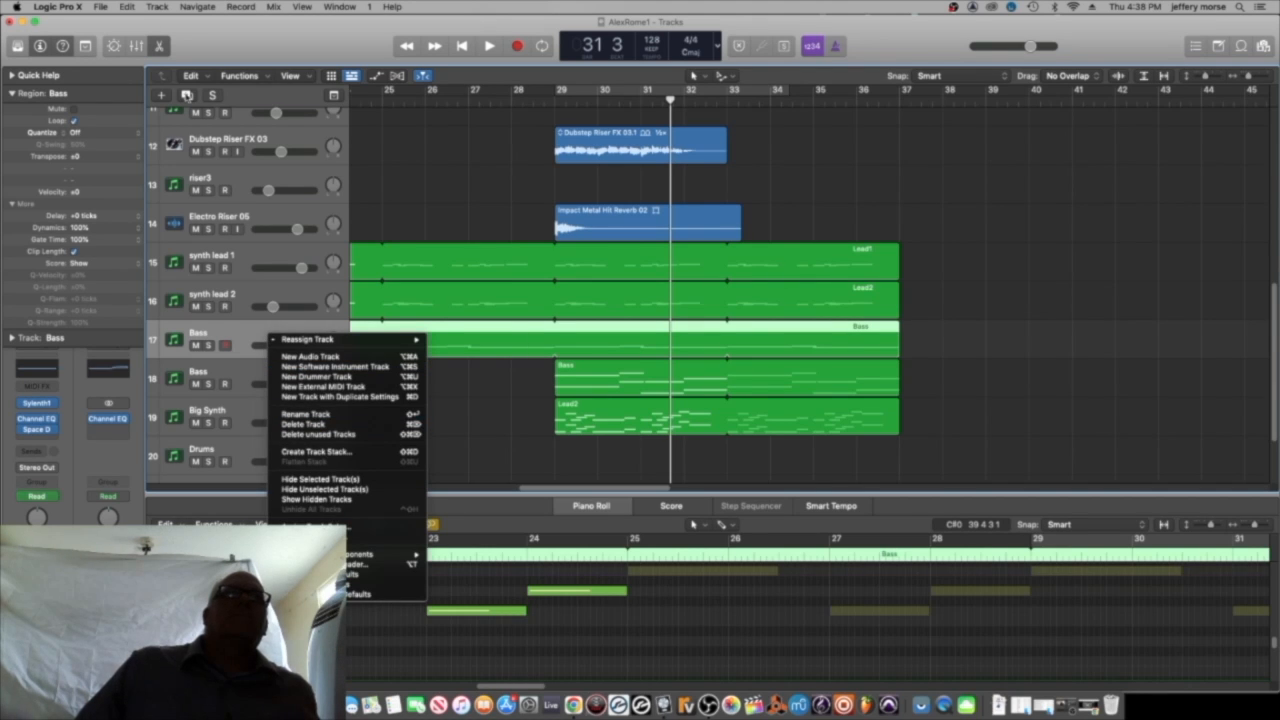
pyautogui.click(186, 96)
pyautogui.click(186, 96)
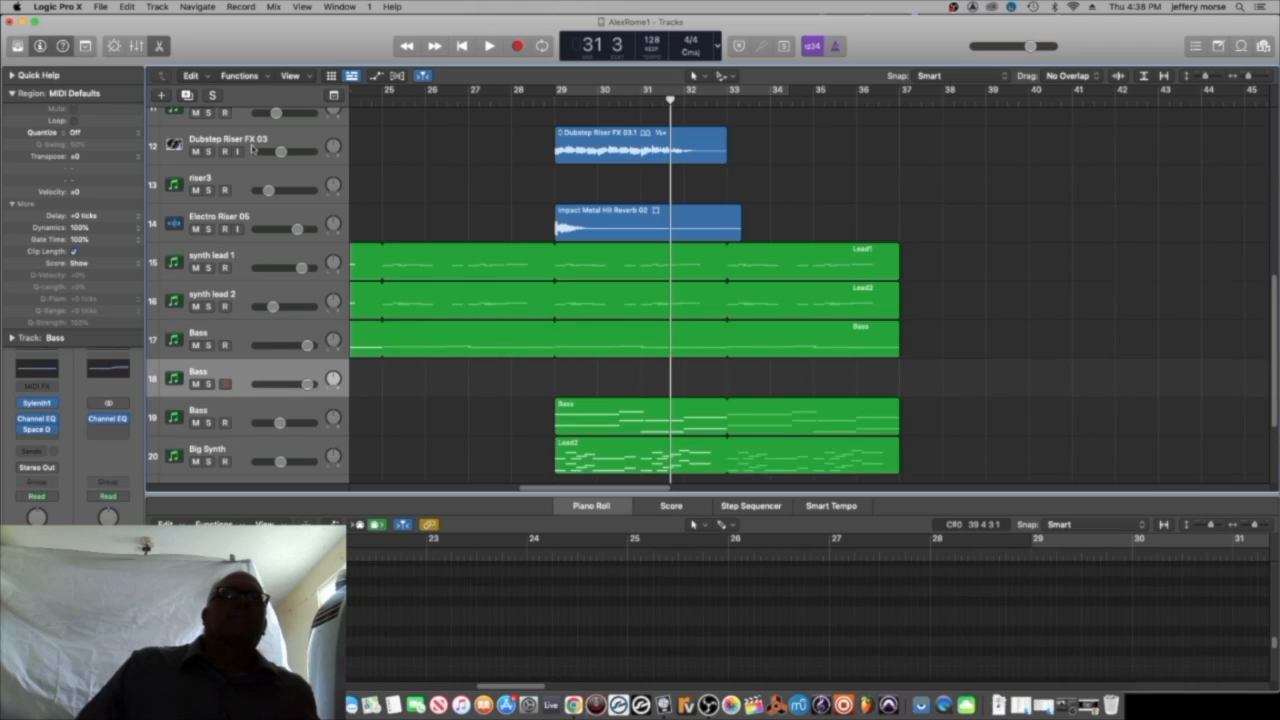
# Load the preset 050: LD Dist Guitar Lead in the duplicated Bass track's Sylenth1, checking it against the tutorial in Chrome.
pyautogui.click(38, 405)
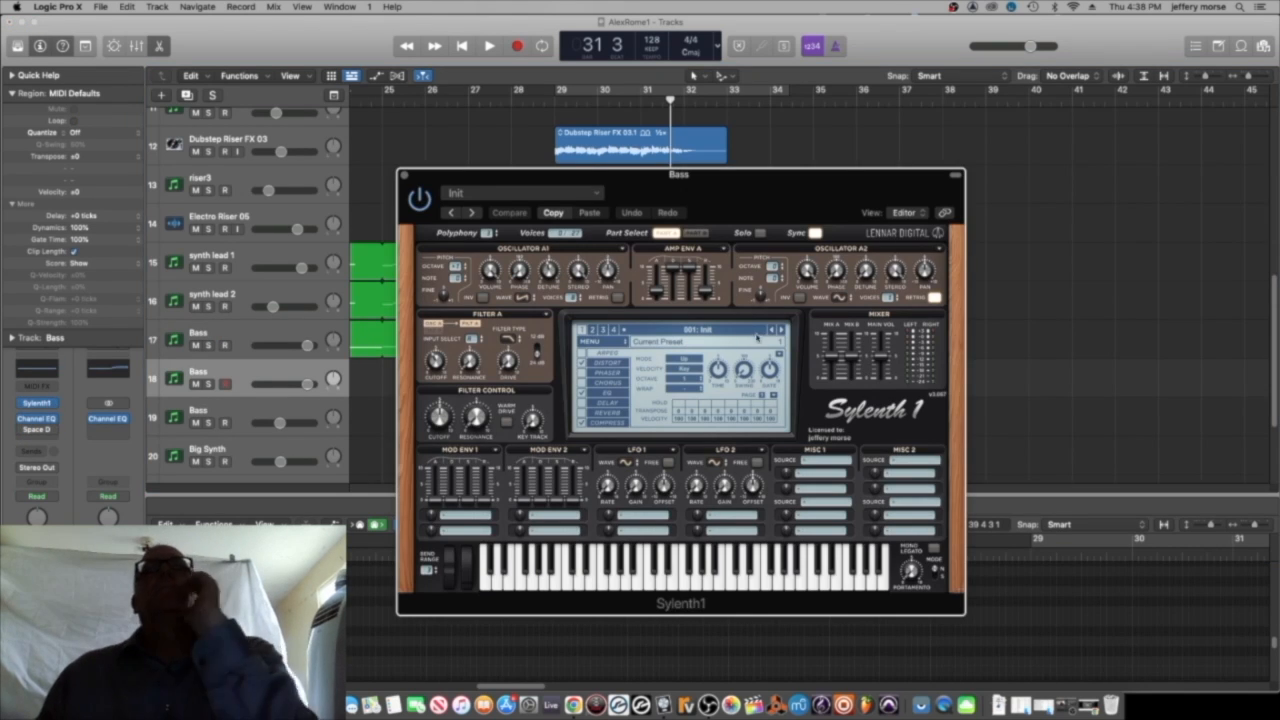
pyautogui.click(707, 331)
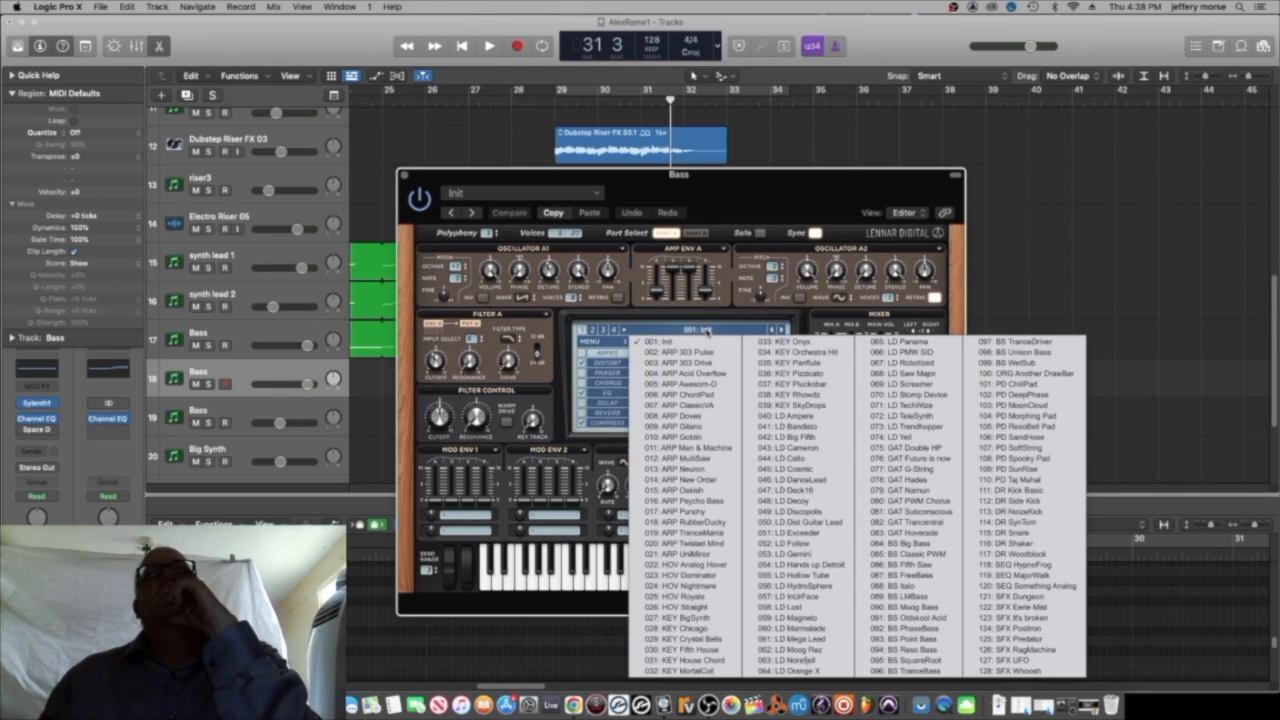
pyautogui.click(760, 522)
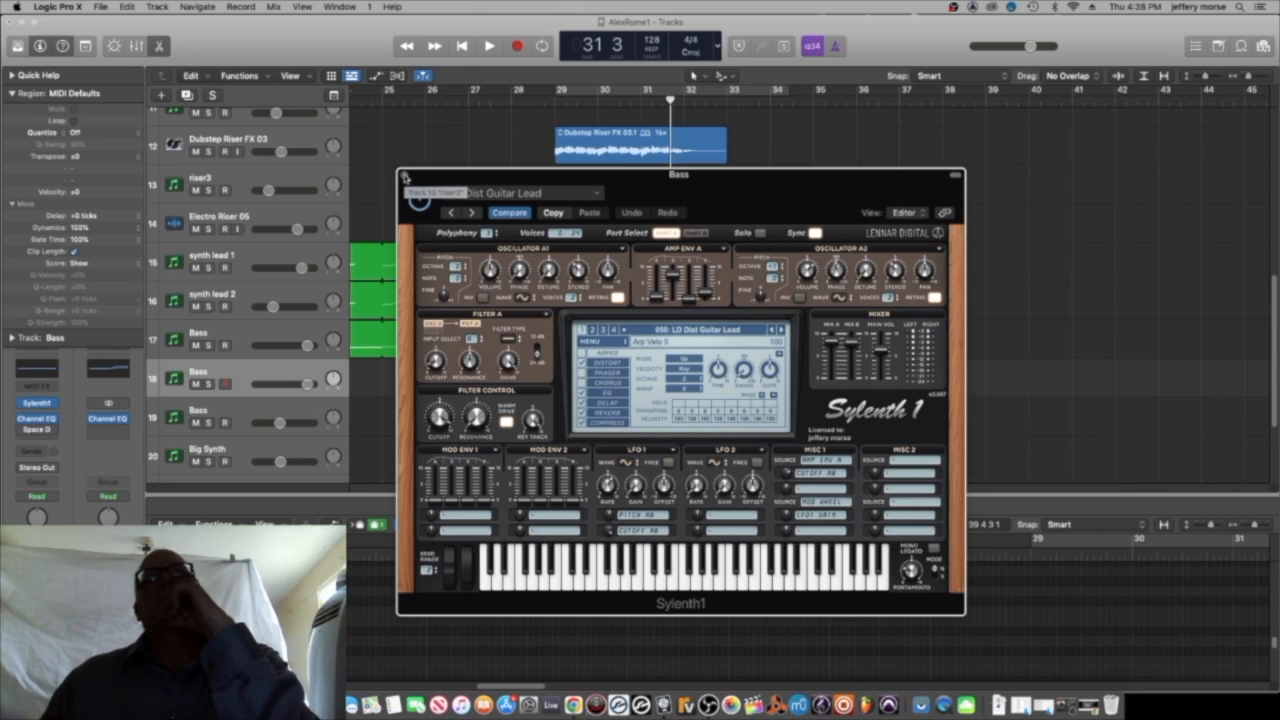
pyautogui.click(575, 704)
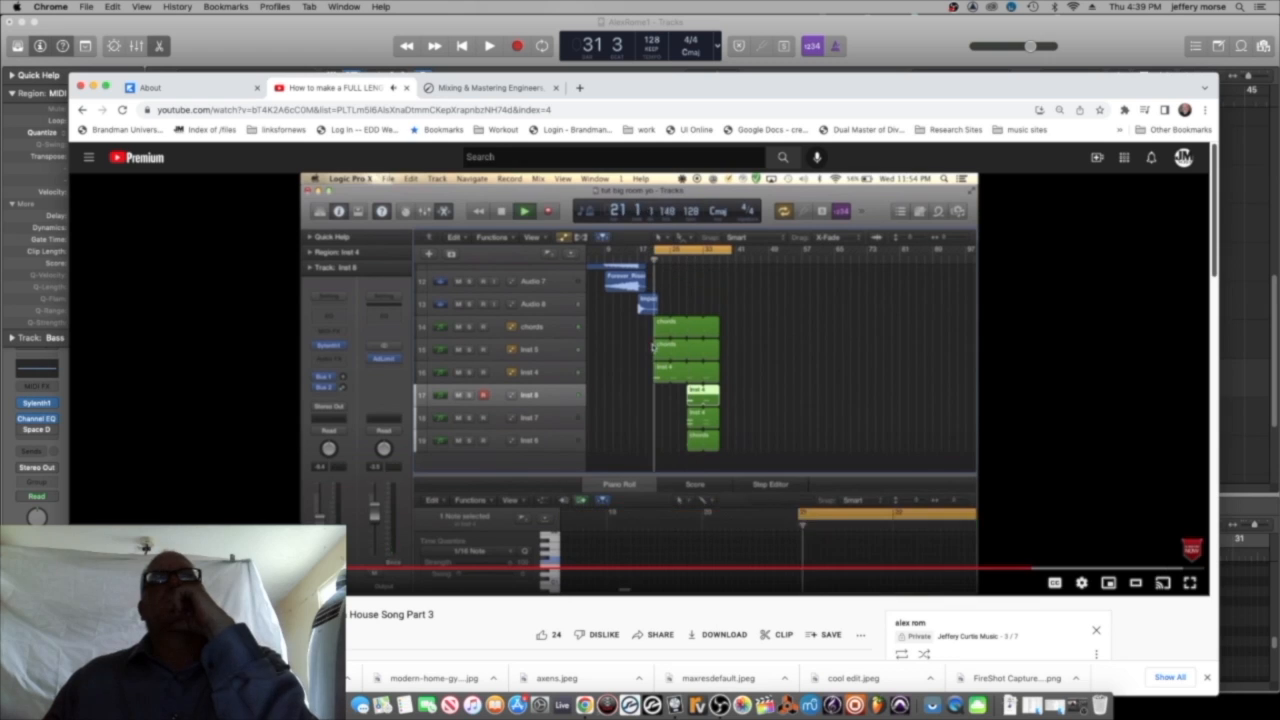
pyautogui.click(607, 705)
pyautogui.click(406, 175)
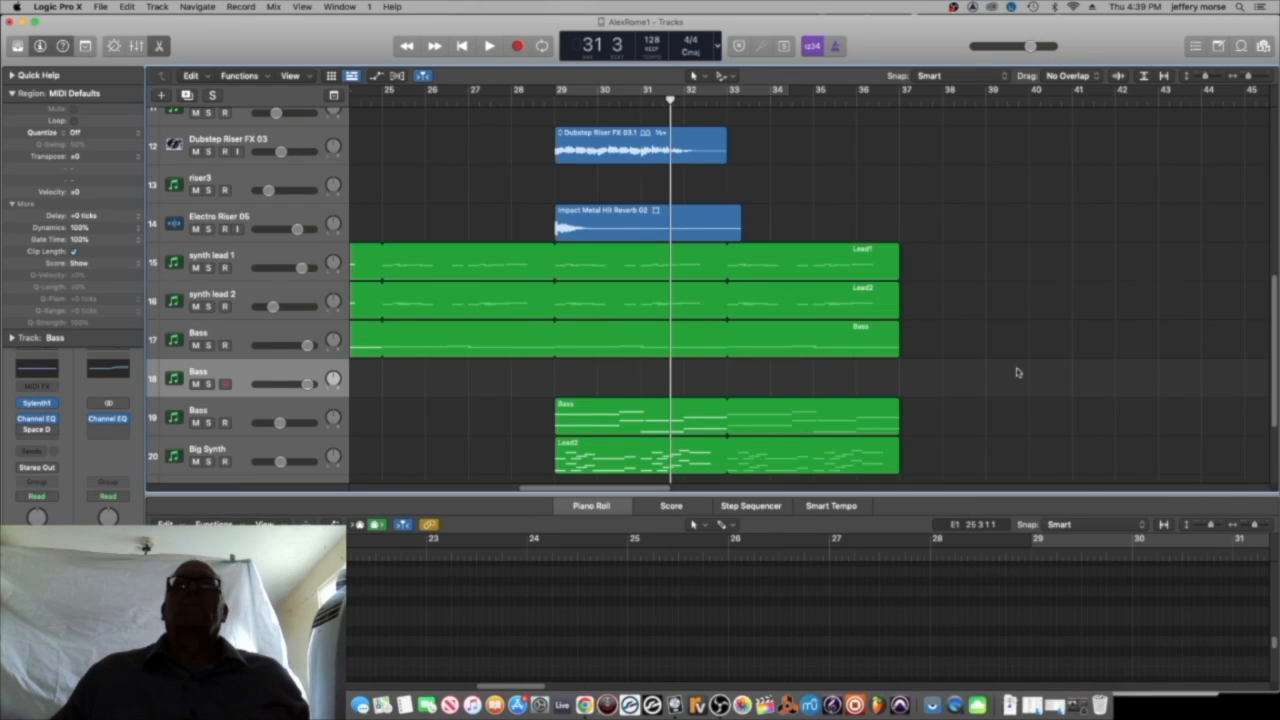
# Try to shorten the looped Bass region on track 17 near bar 25, and undo the change.
pyautogui.click(777, 343)
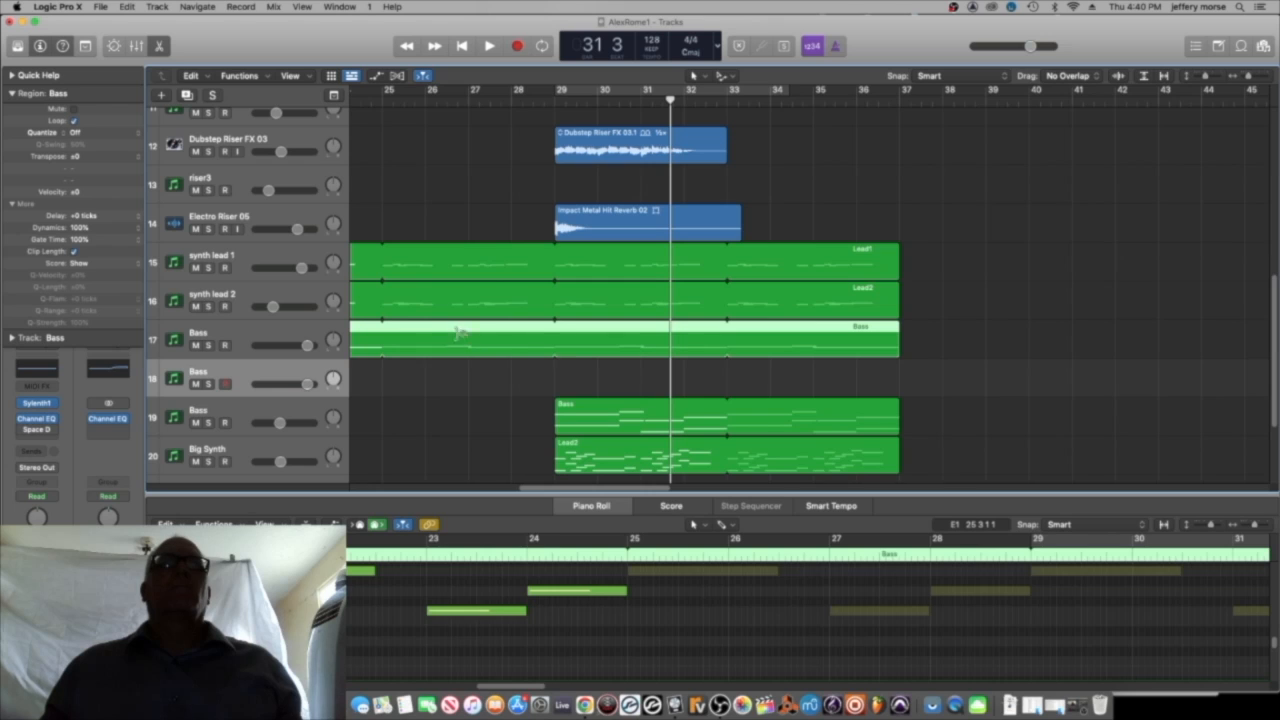
pyautogui.click(376, 77)
pyautogui.click(376, 77)
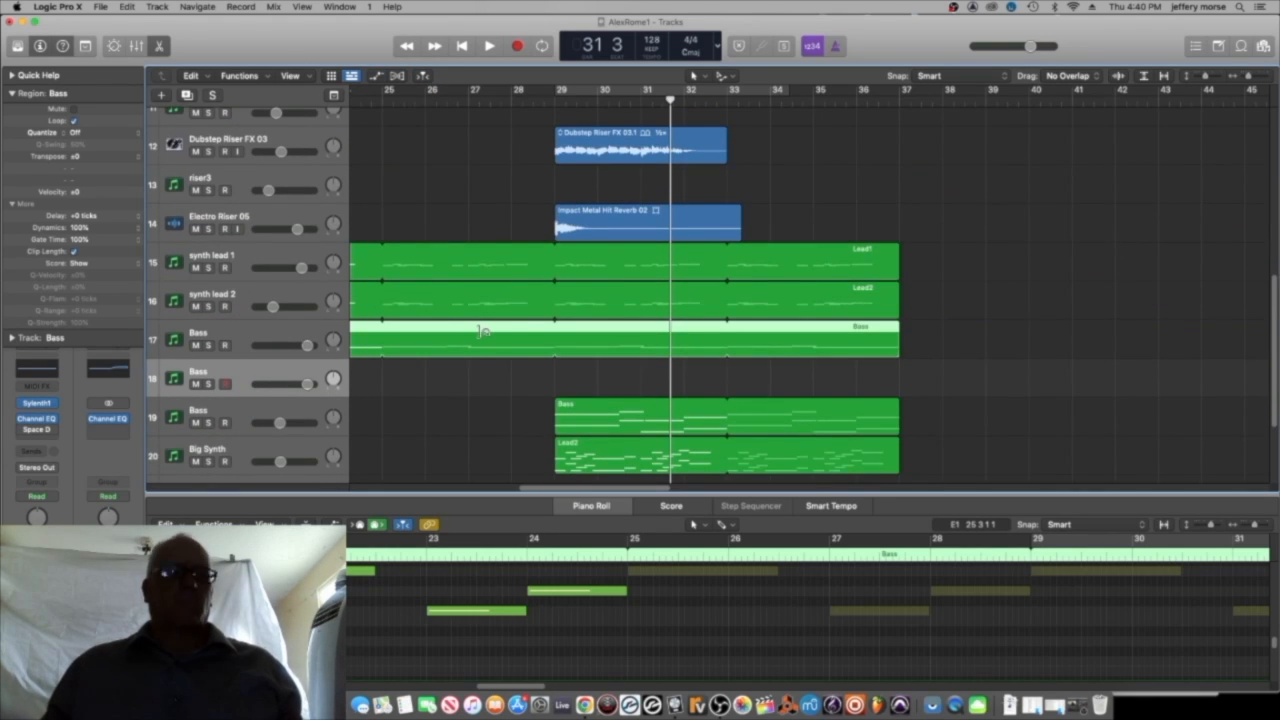
pyautogui.click(920, 334)
pyautogui.click(838, 336)
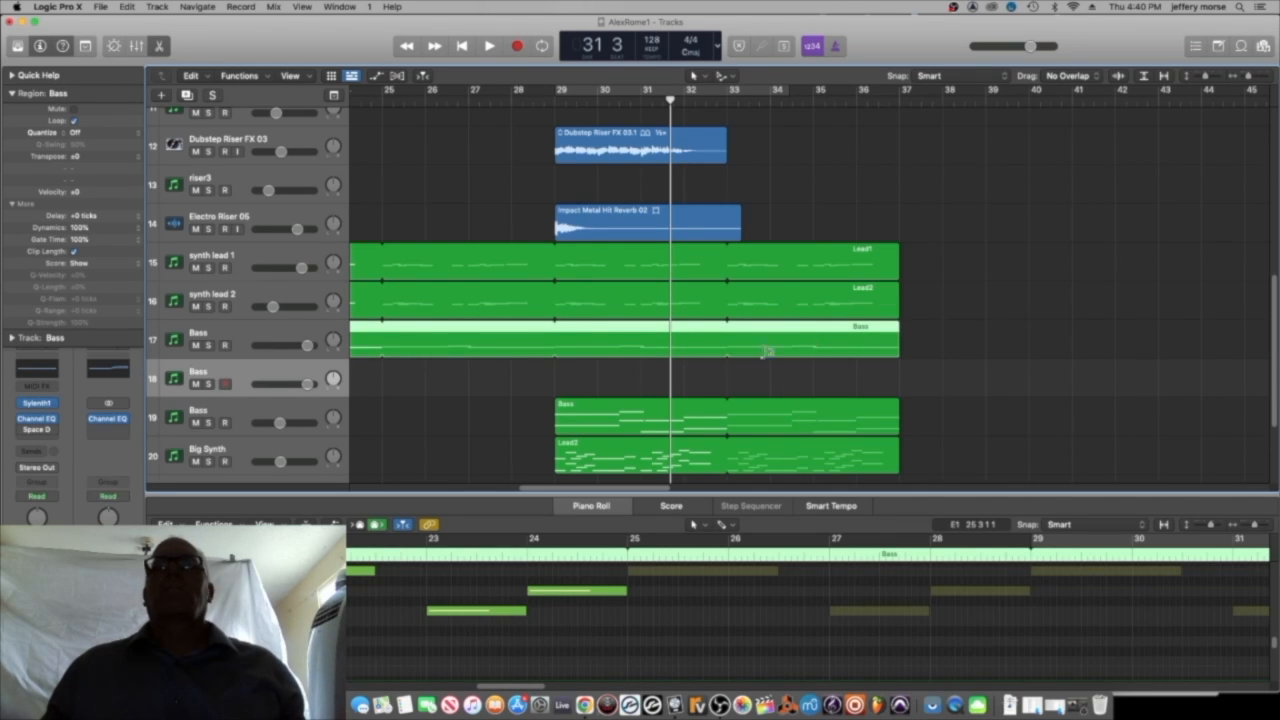
pyautogui.click(400, 326)
pyautogui.rightClick(398, 325)
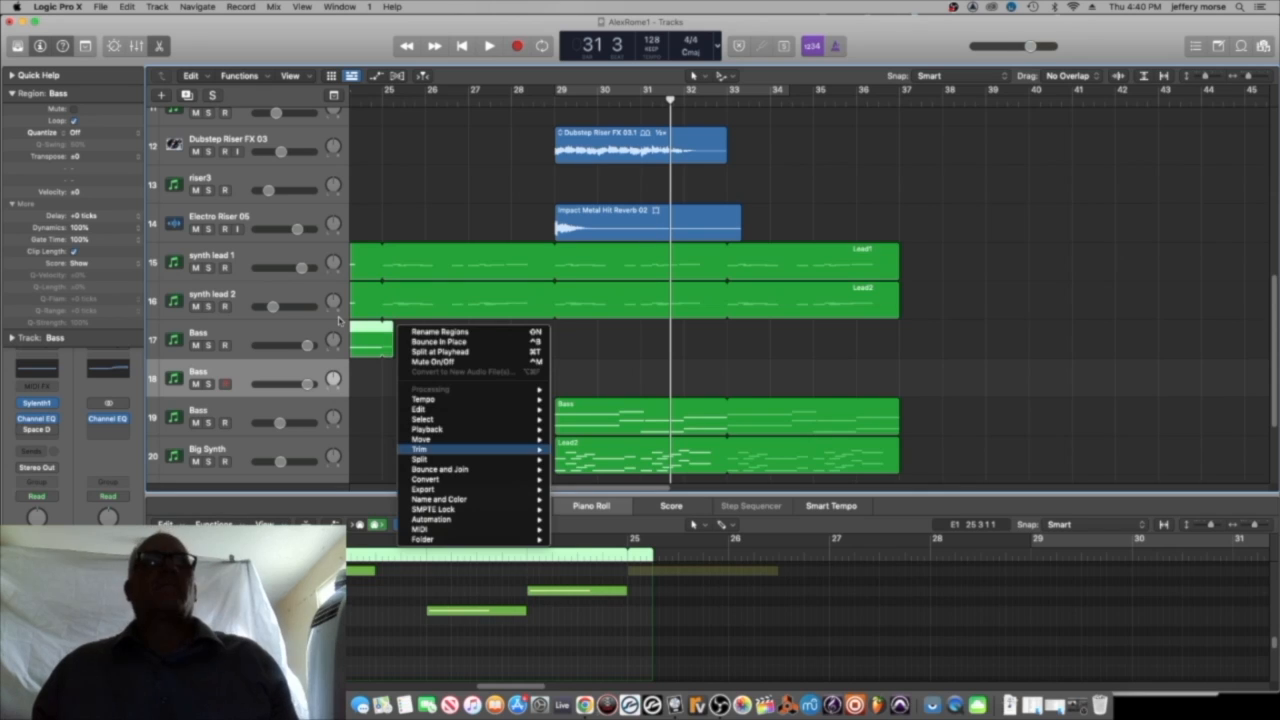
pyautogui.click(338, 321)
pyautogui.press('super+z')
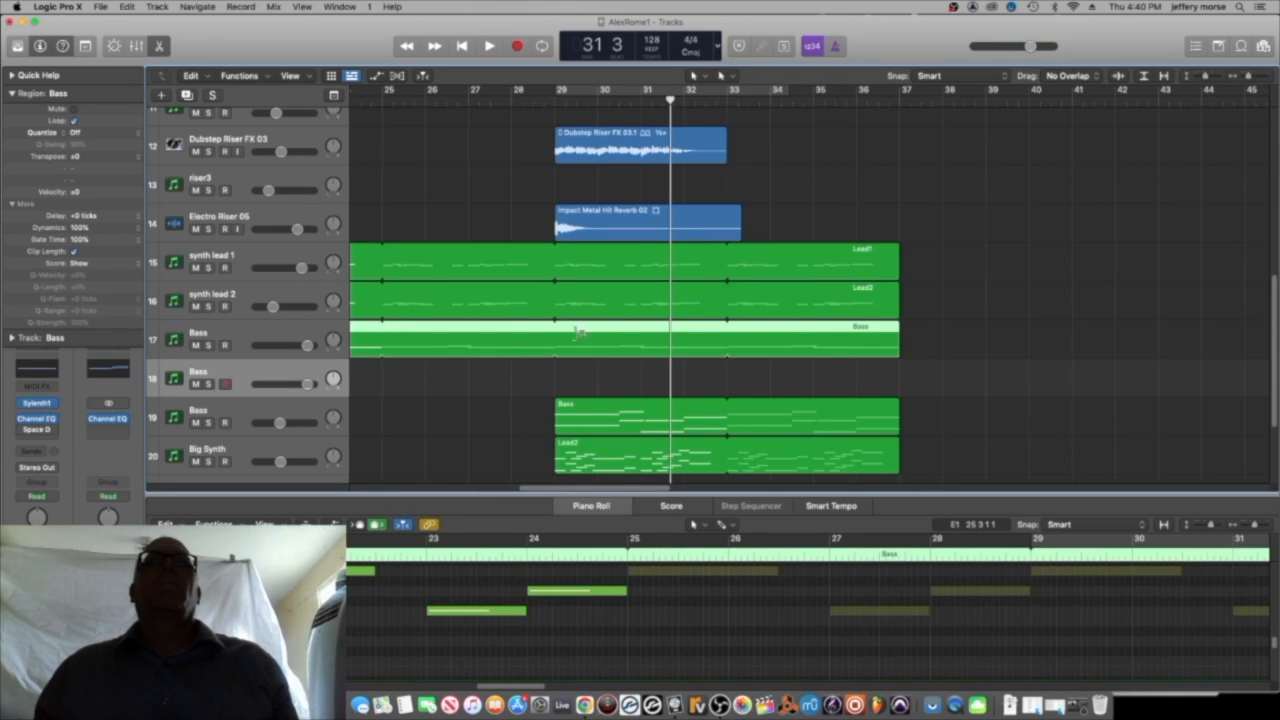
# Copy the Bass part onto the duplicated Bass track from bar 29 to bar 37, and lower that track's volume during playback.
pyautogui.moveTo(395, 336); pyautogui.dragTo(899, 364)
pyautogui.click(553, 96)
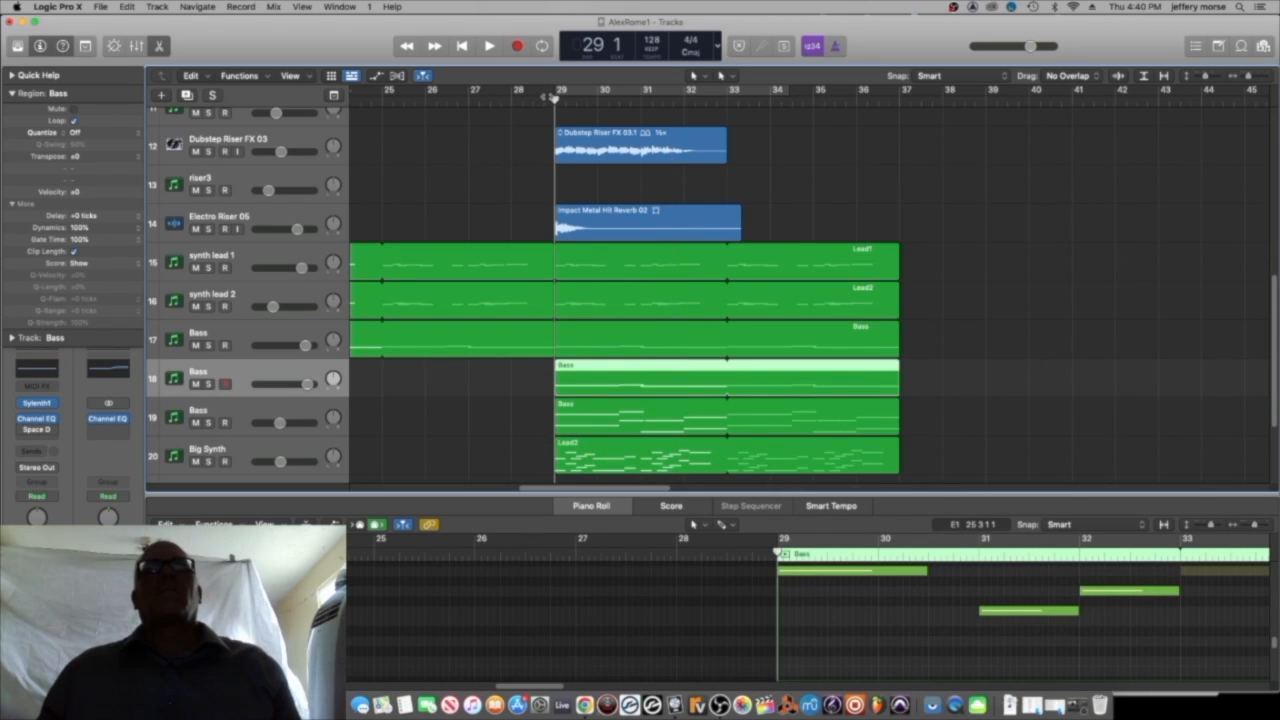
pyautogui.press('space')
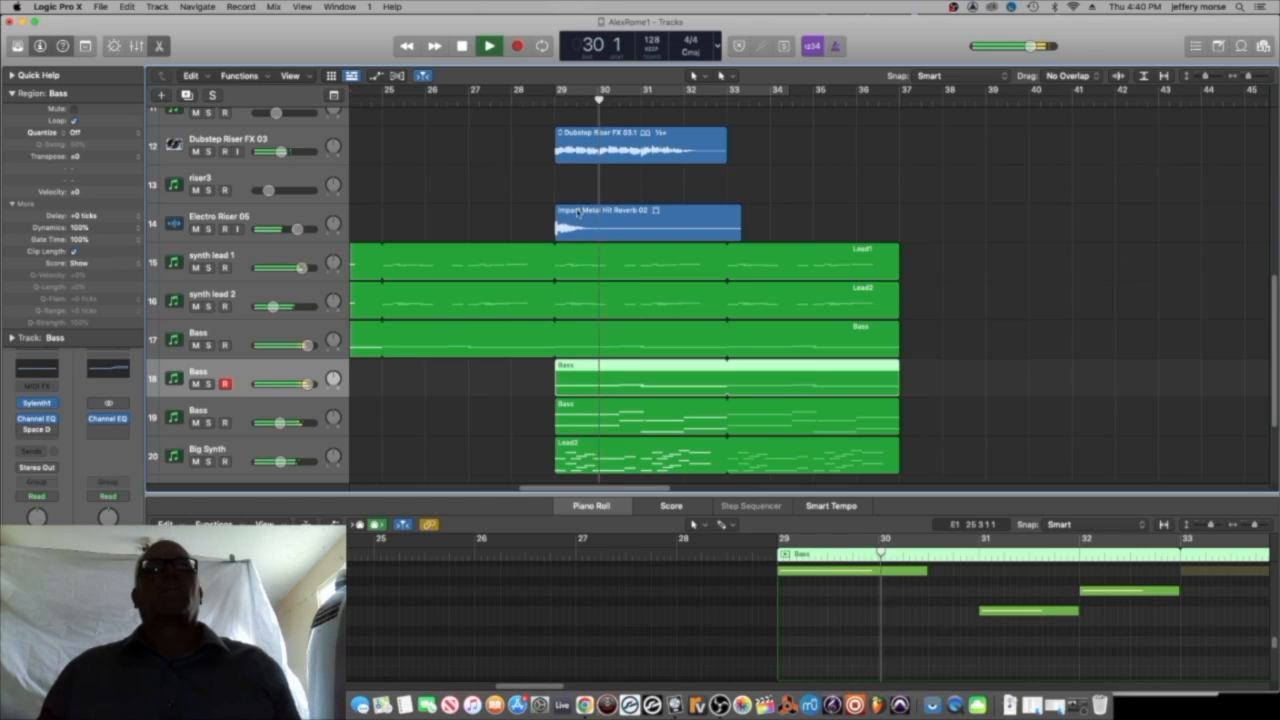
pyautogui.moveTo(305, 384); pyautogui.dragTo(288, 384)
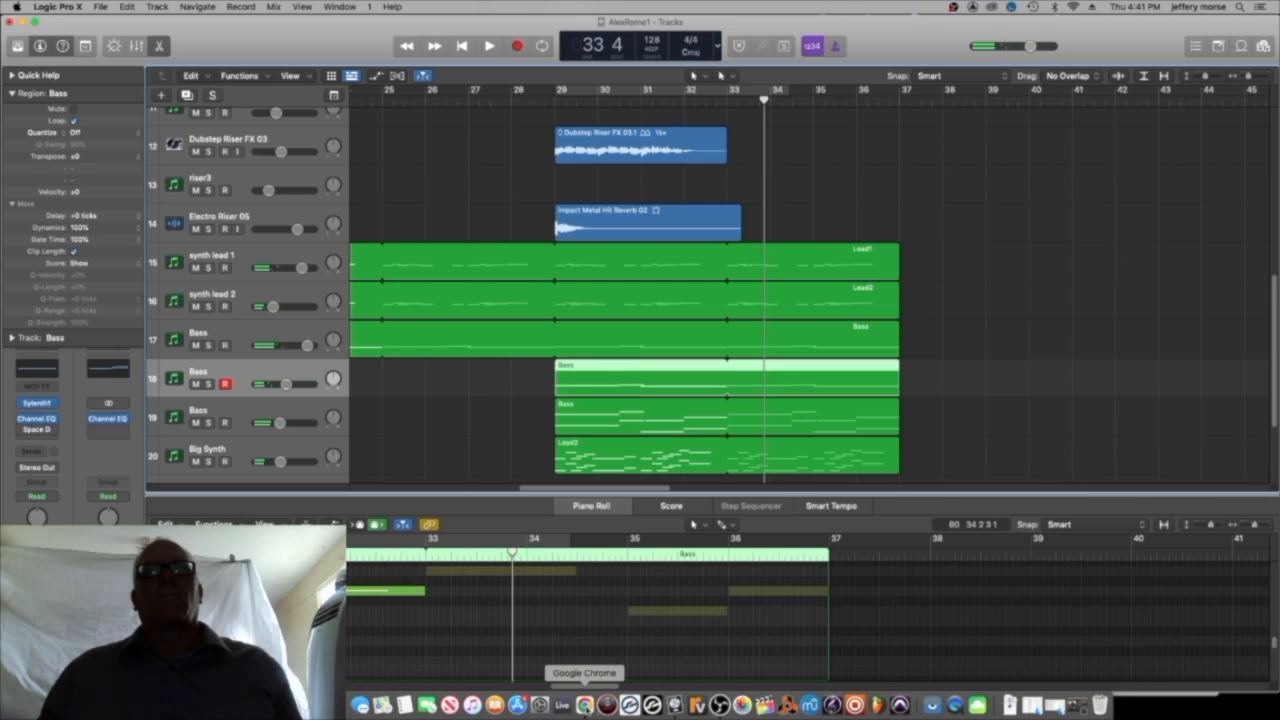
# Check the tutorial in Chrome and copy the four bars of Claps 2 regions in Logic Pro to fill bars 33 to 37.
pyautogui.scroll(8, 866, 448)
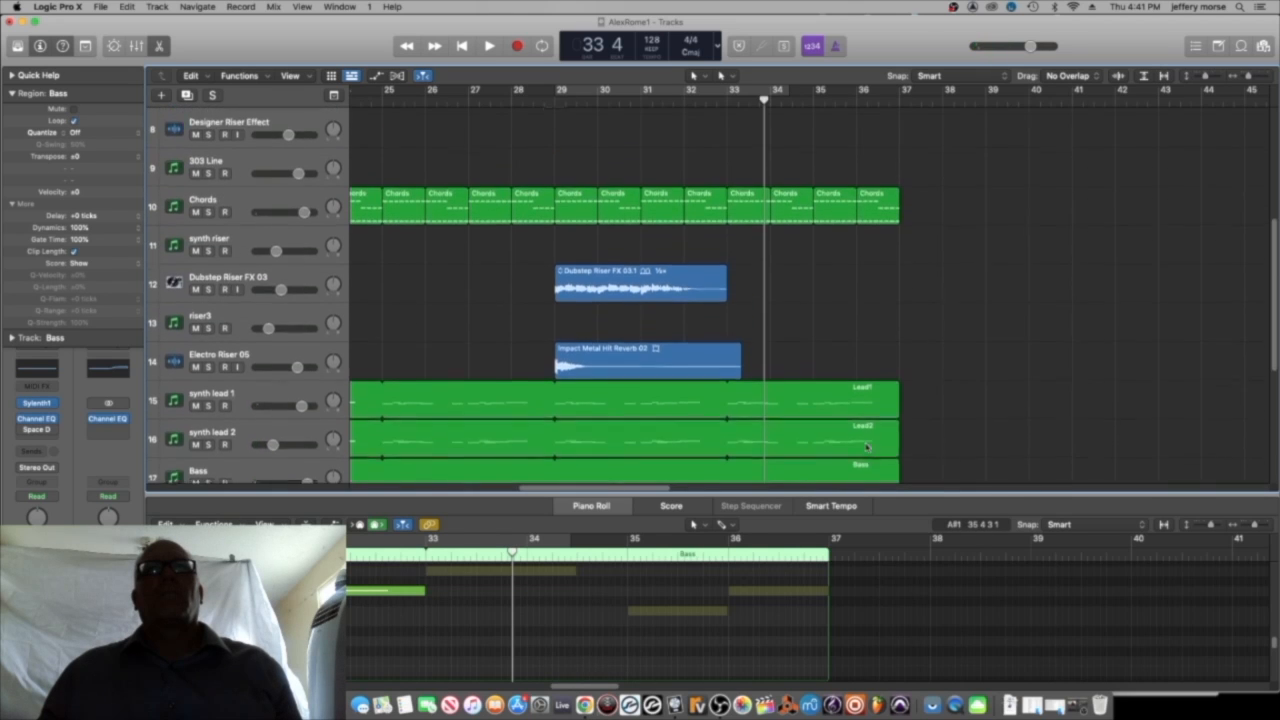
pyautogui.scroll(-10, 866, 448)
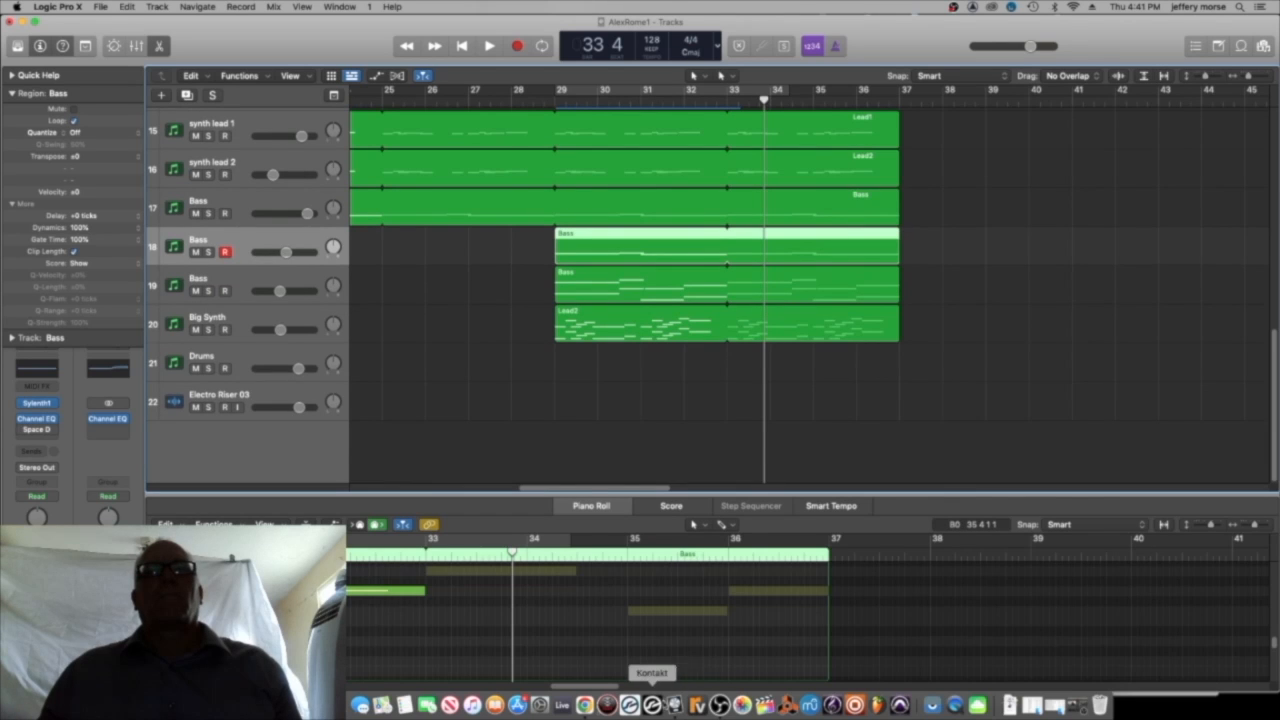
pyautogui.click(586, 706)
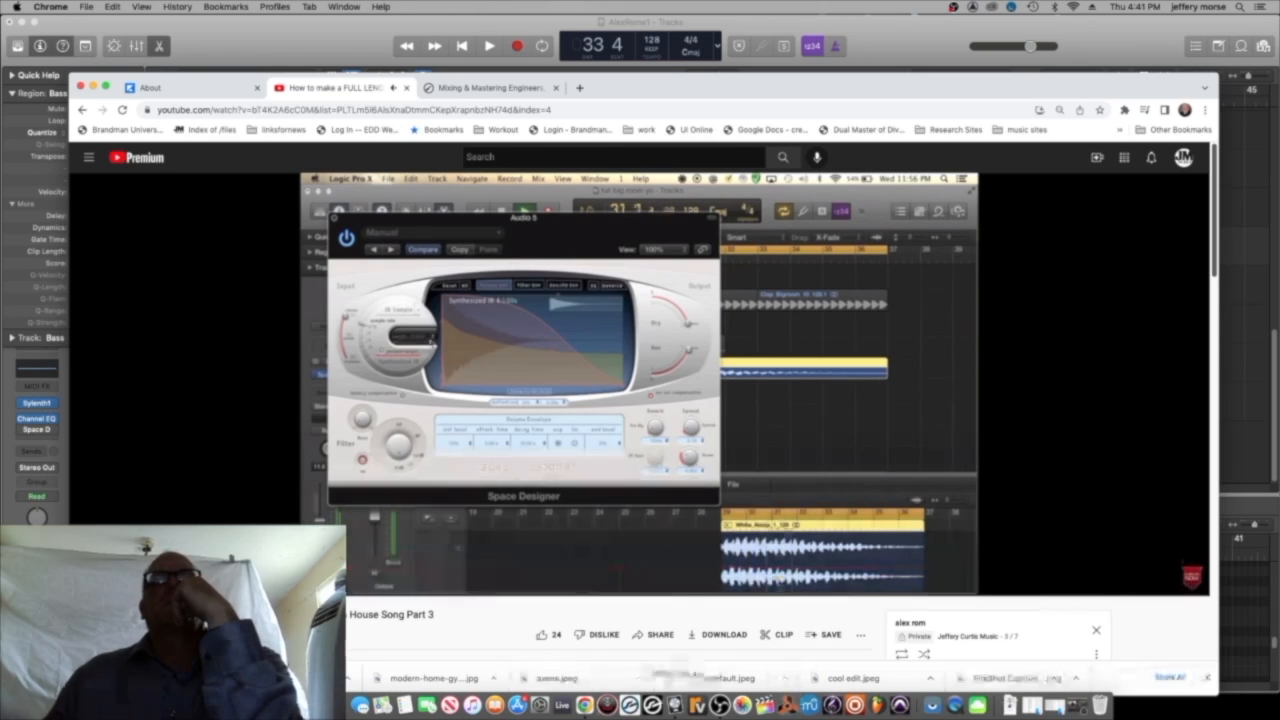
pyautogui.click(675, 705)
pyautogui.scroll(8, 712, 412)
pyautogui.moveTo(544, 206); pyautogui.dragTo(735, 254)
pyautogui.moveTo(567, 248); pyautogui.dragTo(739, 248)
# Insert Channel EQ and Space Designer on the Dubstep Riser FX 03 track, and close the plug-in windows.
pyautogui.scroll(-4, 680, 380)
pyautogui.click(640, 385)
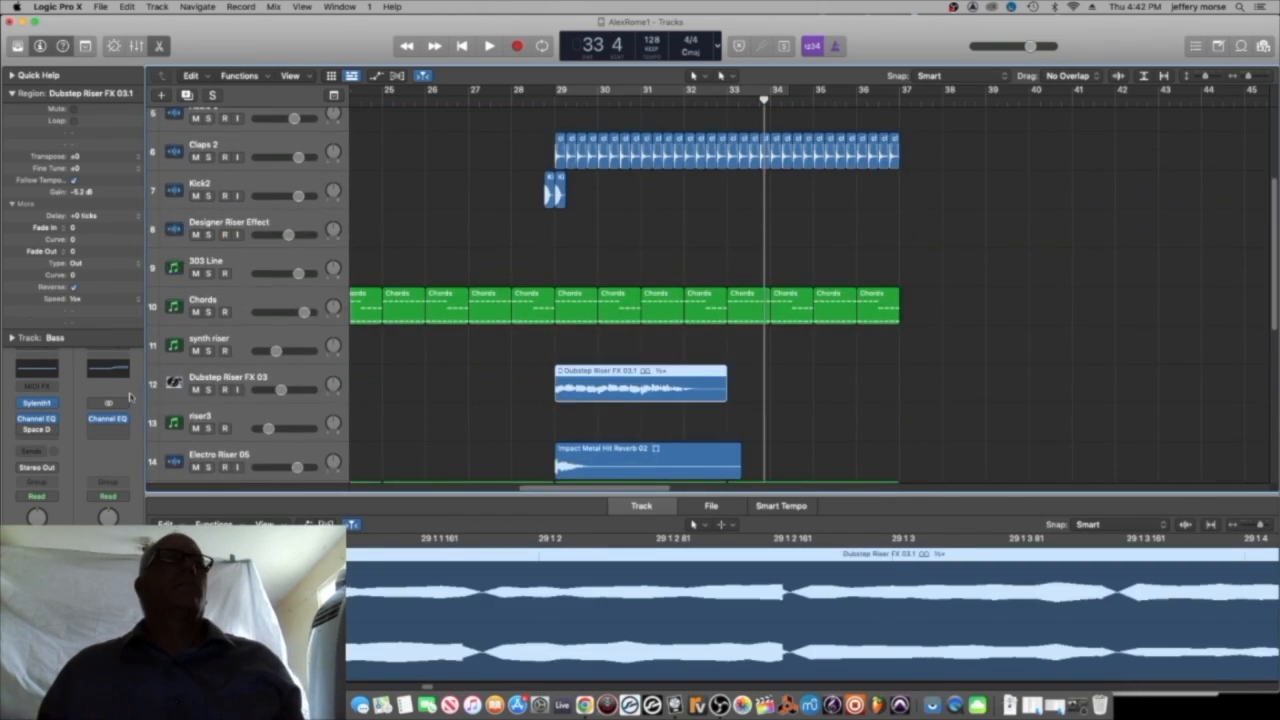
pyautogui.click(313, 380)
pyautogui.click(37, 379)
pyautogui.click(37, 430)
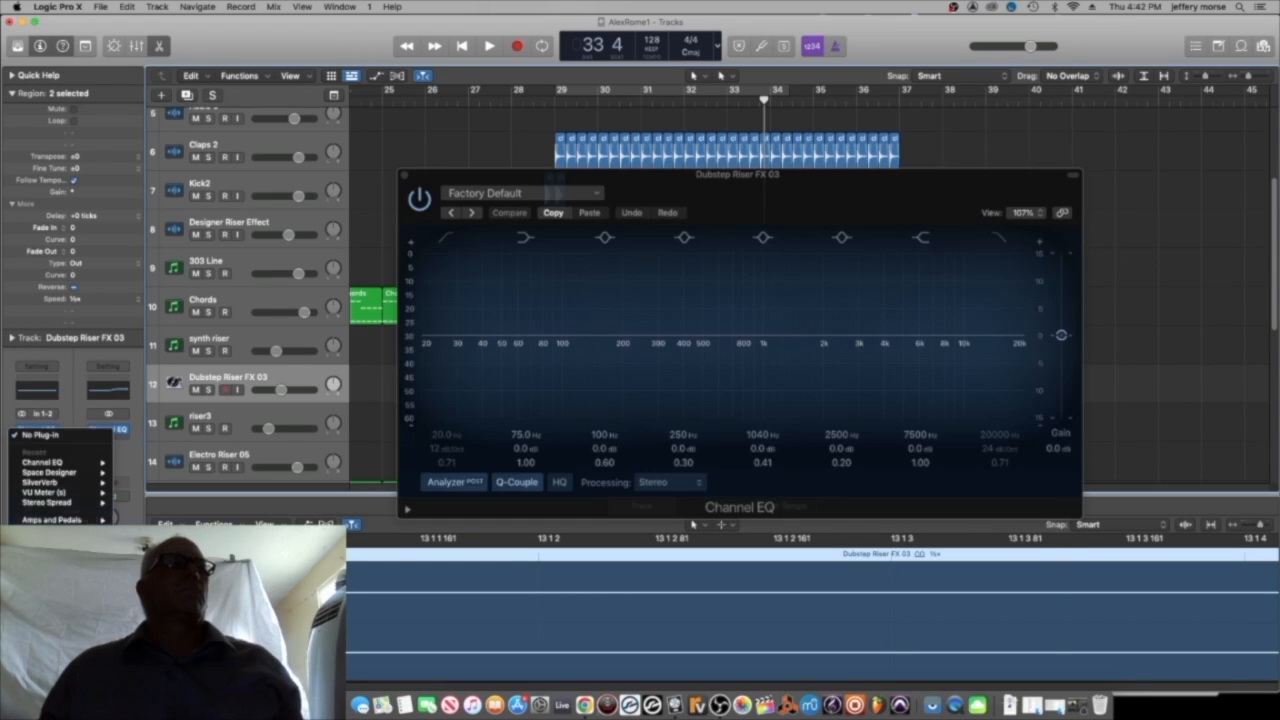
pyautogui.click(60, 474)
pyautogui.click(417, 187)
pyautogui.click(404, 175)
# Watch Part 4 of the house song tutorial in Chrome and return to the earlier bars of the Logic Pro arrangement.
pyautogui.click(585, 705)
pyautogui.click(586, 555)
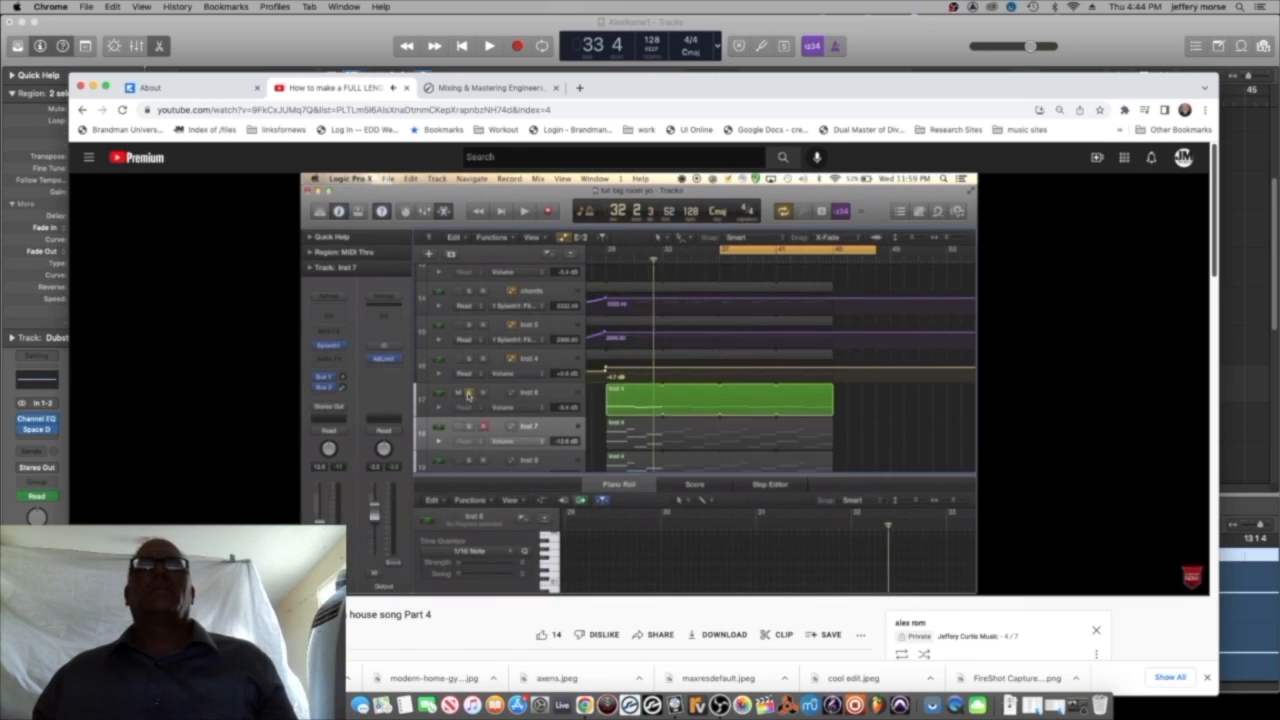
pyautogui.press('super+Tab')
pyautogui.hscroll(-10, 845, 453)
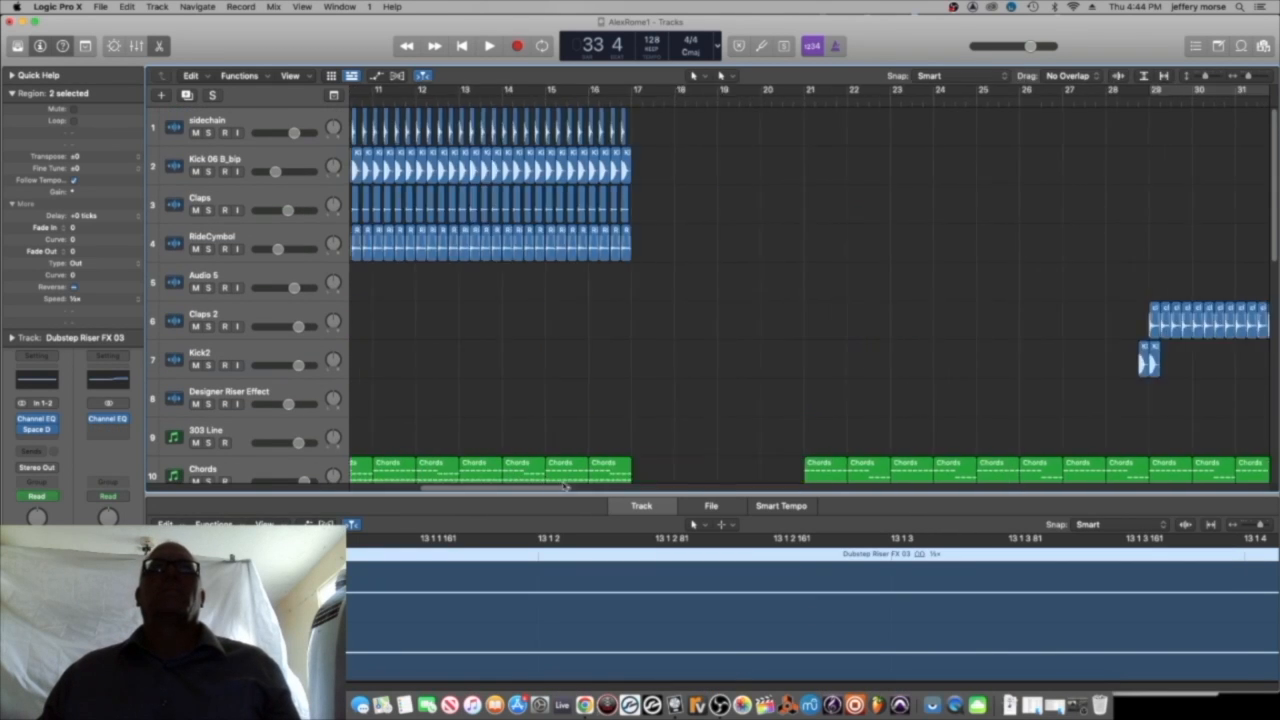
# Copy the sidechain, Kick 06 B_bip, Claps and RideCymbol regions from bars 9 to 17 so the copies start at bar 37.
pyautogui.moveTo(963, 287); pyautogui.dragTo(537, 129)
pyautogui.moveTo(876, 245); pyautogui.dragTo(485, 112)
pyautogui.moveTo(511, 232); pyautogui.dragTo(1205, 232)
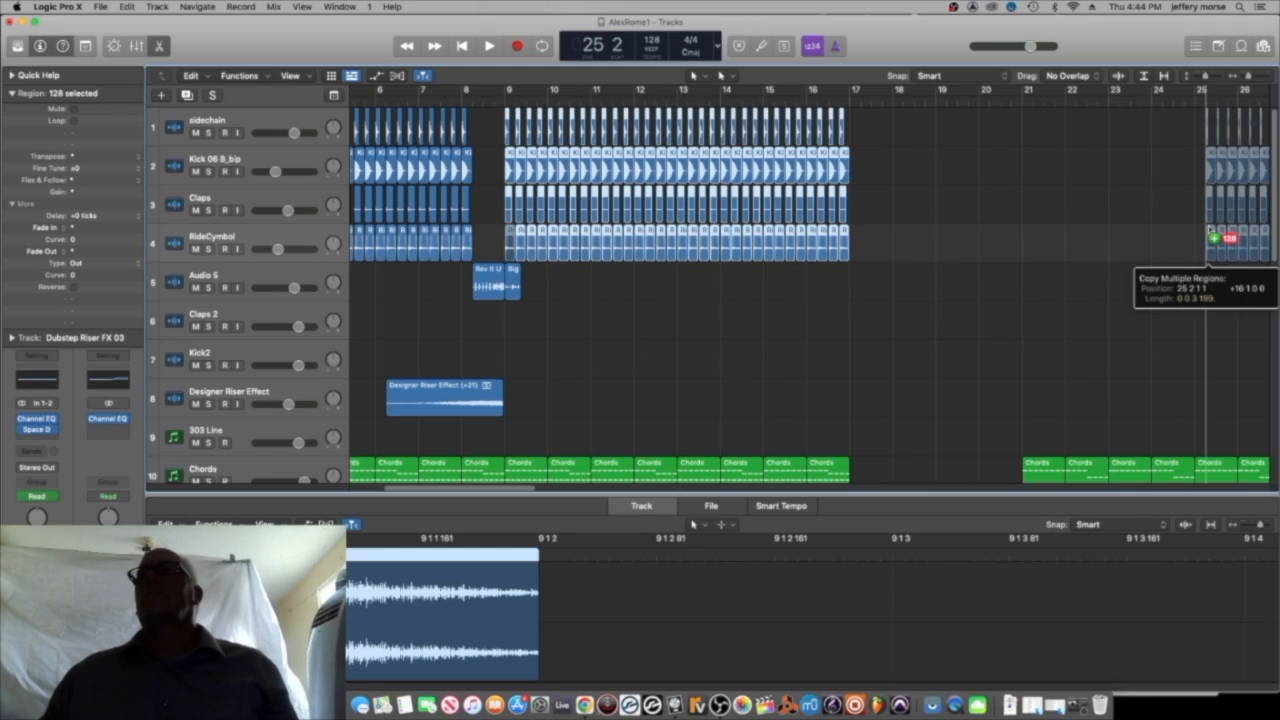
pyautogui.moveTo(515, 490); pyautogui.dragTo(620, 490)
pyautogui.moveTo(603, 232); pyautogui.dragTo(1129, 232)
# Copy the sidechain regions that begin at bar 37 back to bar 29 so they fill bars 29 to 37.
pyautogui.moveTo(1272, 125); pyautogui.dragTo(1137, 118)
pyautogui.moveTo(788, 122); pyautogui.dragTo(443, 120)
pyautogui.click(996, 317)
# Check the tutorial in Chrome and copy the chord, riser, impact, lead, bass and Big Synth regions from bar 29 to bar 37.
pyautogui.click(585, 705)
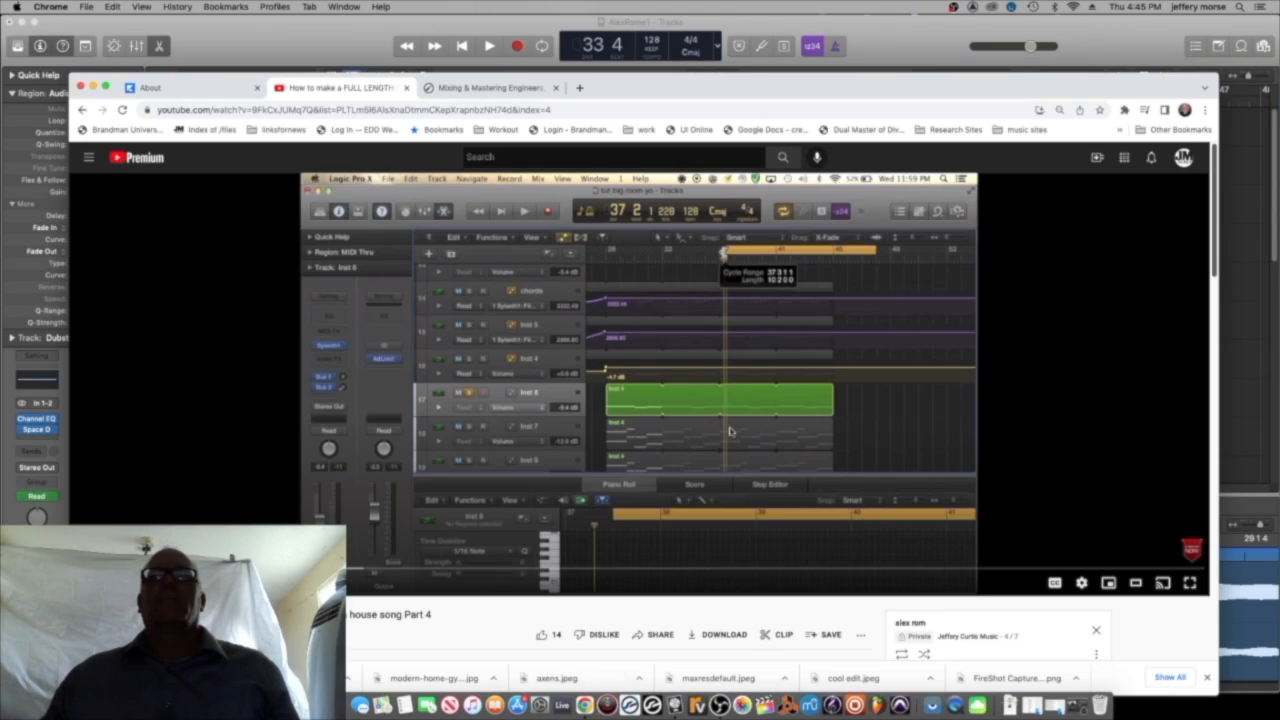
pyautogui.click(674, 705)
pyautogui.scroll(-5, 820, 446)
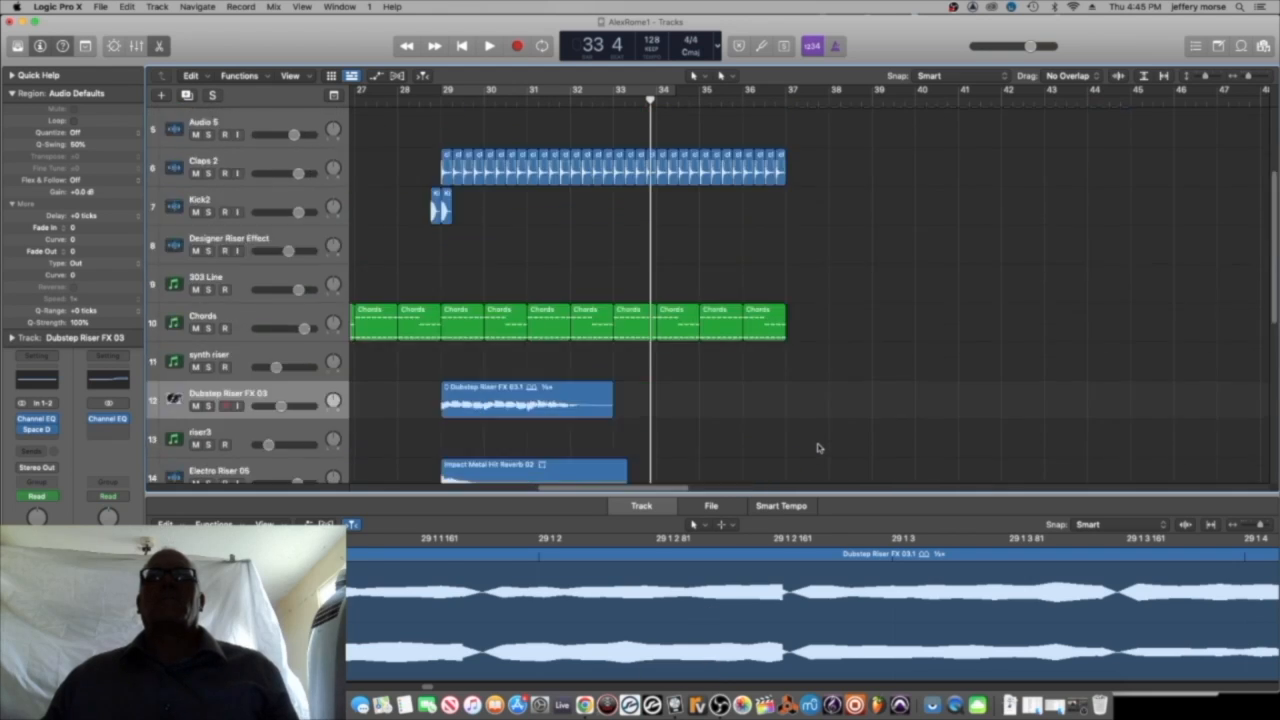
pyautogui.moveTo(819, 414); pyautogui.dragTo(440, 287)
pyautogui.moveTo(468, 350); pyautogui.dragTo(812, 355)
pyautogui.scroll(-5, 674, 398)
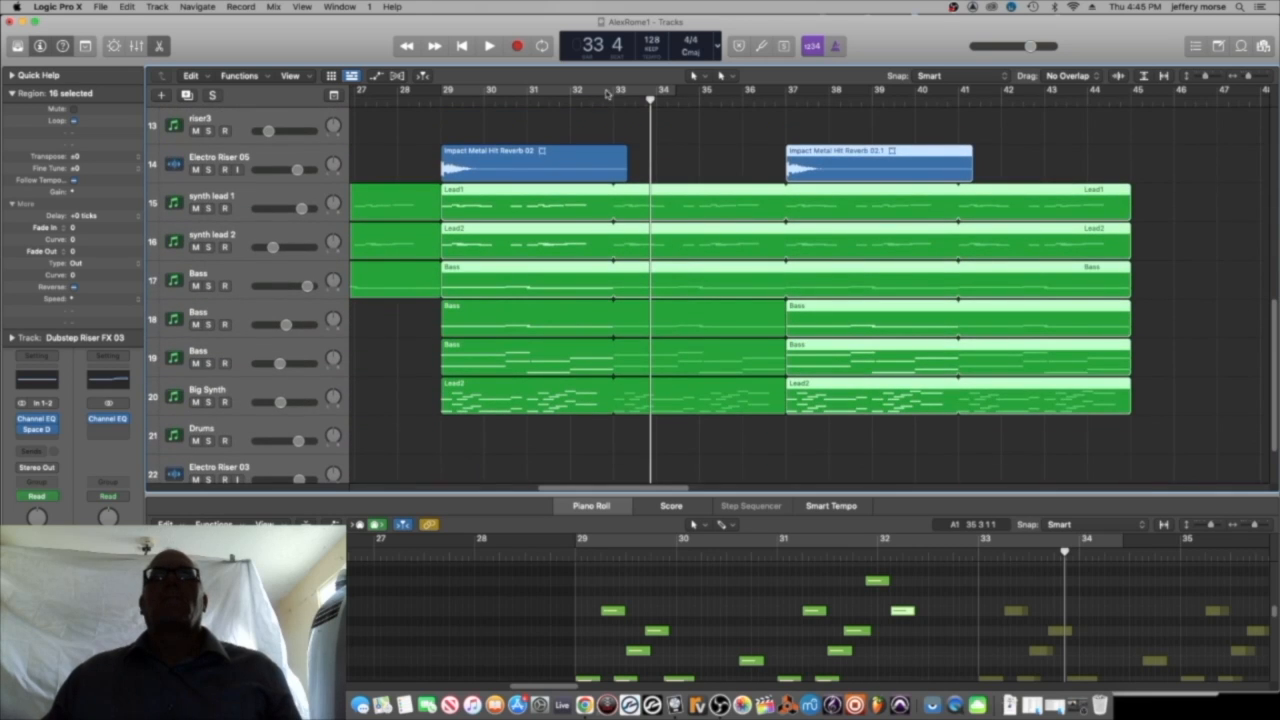
# Set the cycle range from bar 33 to about bar 41 and play back the extended arrangement.
pyautogui.moveTo(606, 93); pyautogui.dragTo(958, 85)
pyautogui.press('space')
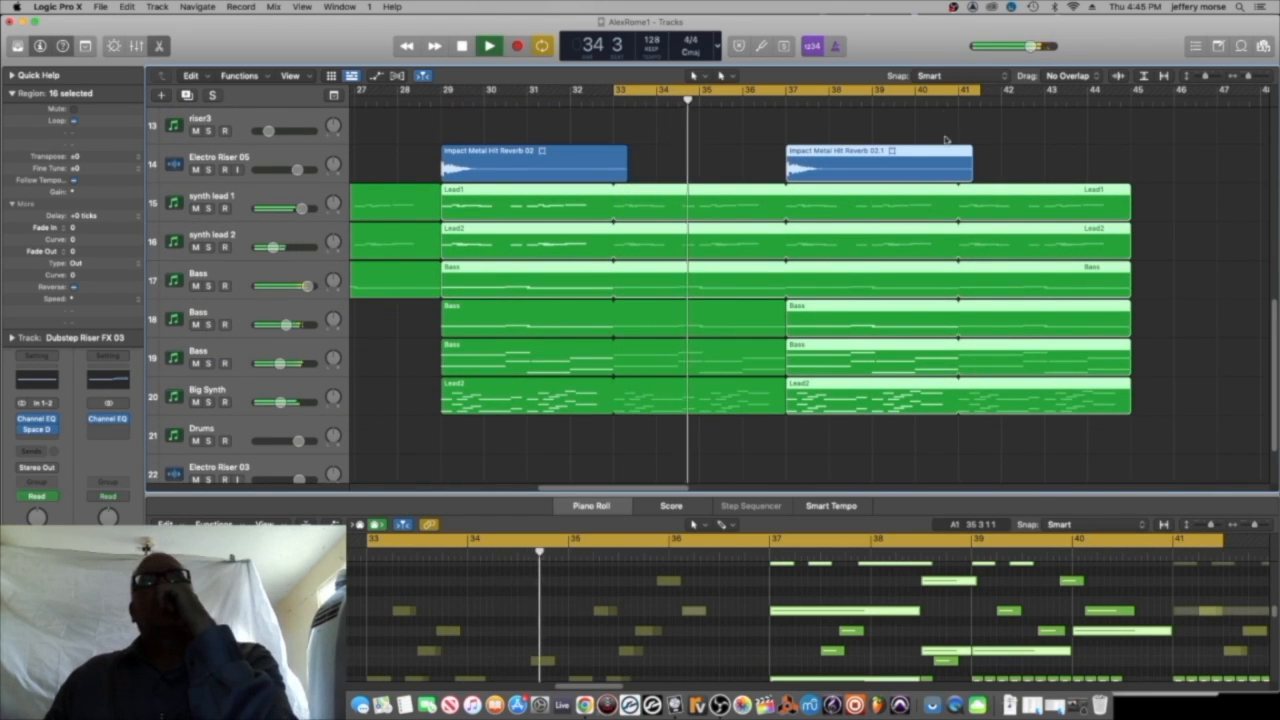
pyautogui.scroll(4, 948, 137)
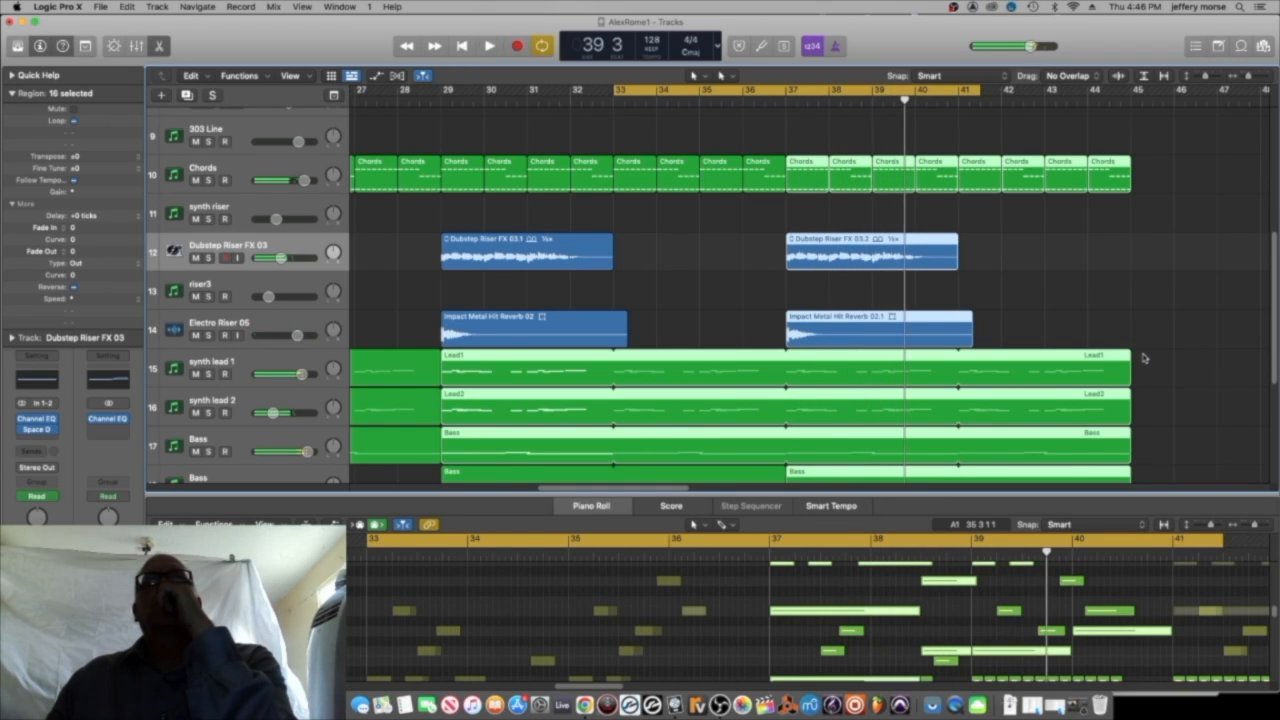
pyautogui.scroll(-4, 1140, 345)
# Copy the Claps 2 regions from bar 29 to bar 37, and copy the two Kick2 hits around bar 29 to bar 37.
pyautogui.scroll(10, 1134, 323)
pyautogui.moveTo(798, 272)
pyautogui.mouseDown()
pyautogui.moveTo(449, 229)
pyautogui.moveTo(793, 251)
pyautogui.mouseUp()
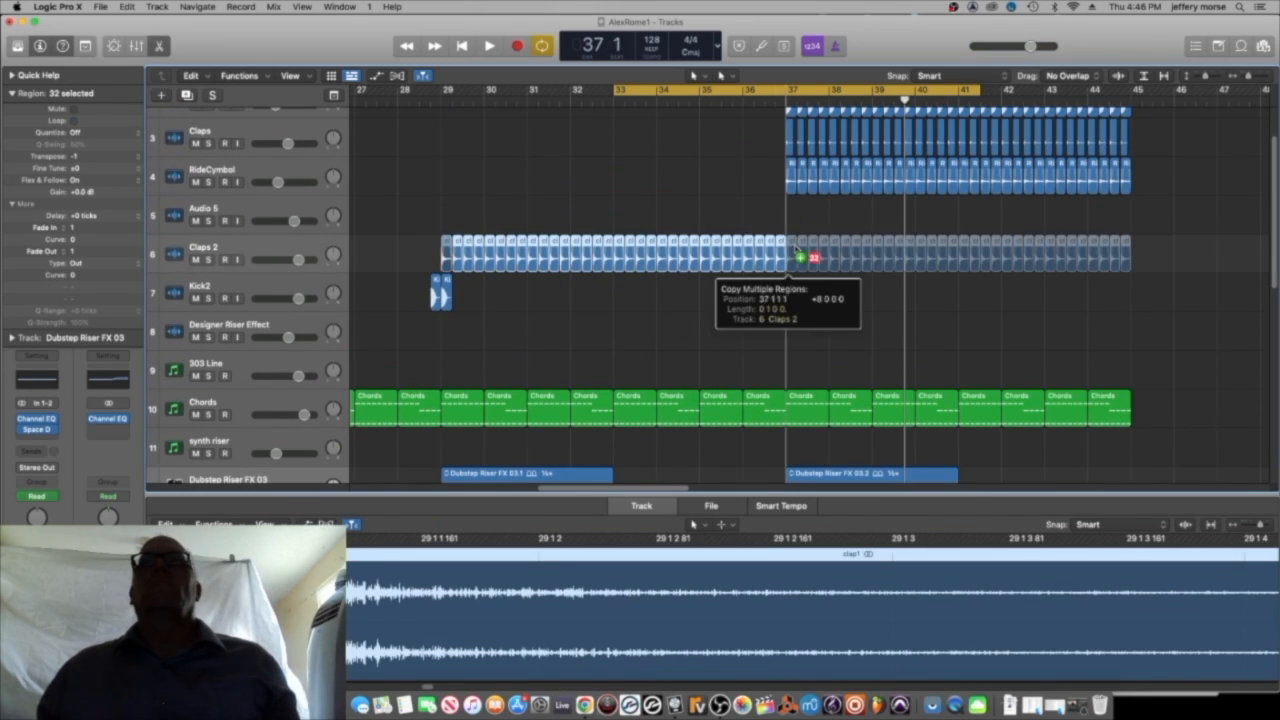
pyautogui.click(435, 290)
pyautogui.moveTo(446, 284); pyautogui.dragTo(791, 287)
pyautogui.click(749, 120)
pyautogui.press('space')
pyautogui.press('space')
# Copy the two Kick2 hits around bar 29 to bar 33 and play back the cycled section.
pyautogui.moveTo(429, 323); pyautogui.dragTo(454, 288)
pyautogui.moveTo(446, 290); pyautogui.dragTo(618, 295)
pyautogui.click(592, 296)
pyautogui.press('space')
pyautogui.scroll(3, 305, 160)
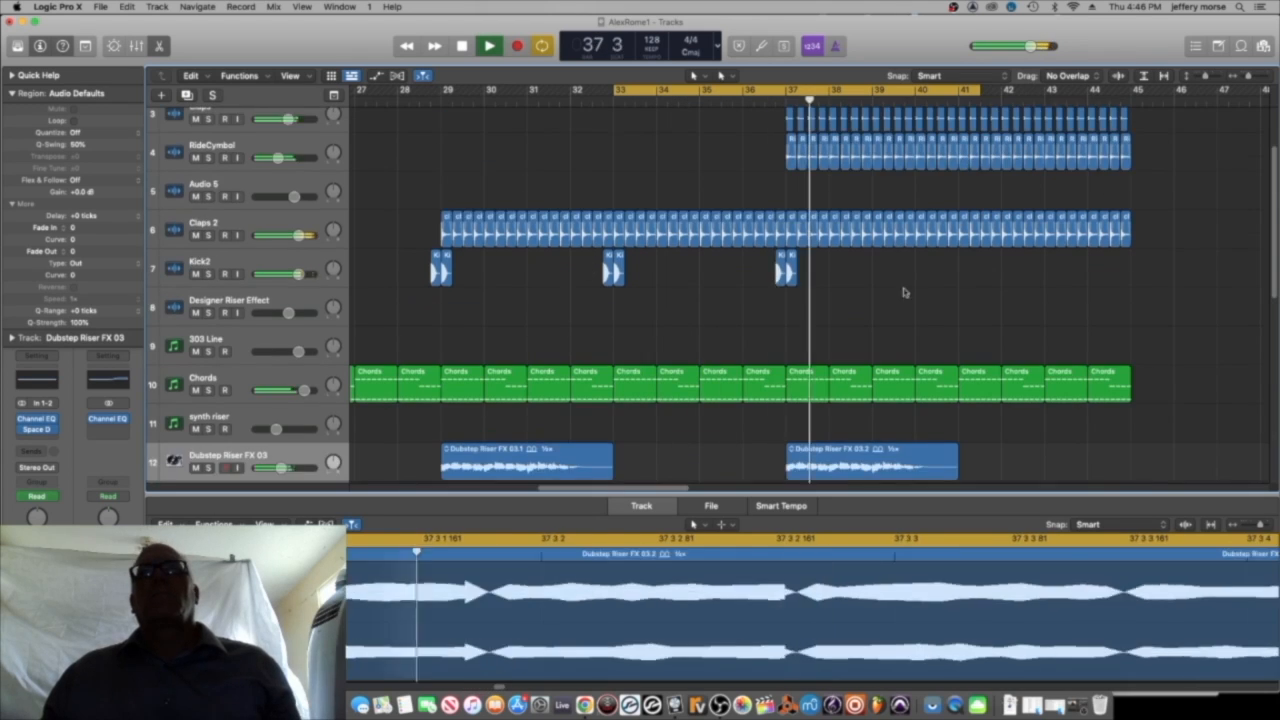
pyautogui.press('space')
# Adjust the low end in the Channel EQ of the Kick 06 B_bip track, close the plug-in, and start playback.
pyautogui.click(304, 160)
pyautogui.click(37, 429)
pyautogui.moveTo(448, 337); pyautogui.dragTo(566, 346)
pyautogui.click(403, 177)
pyautogui.click(489, 47)
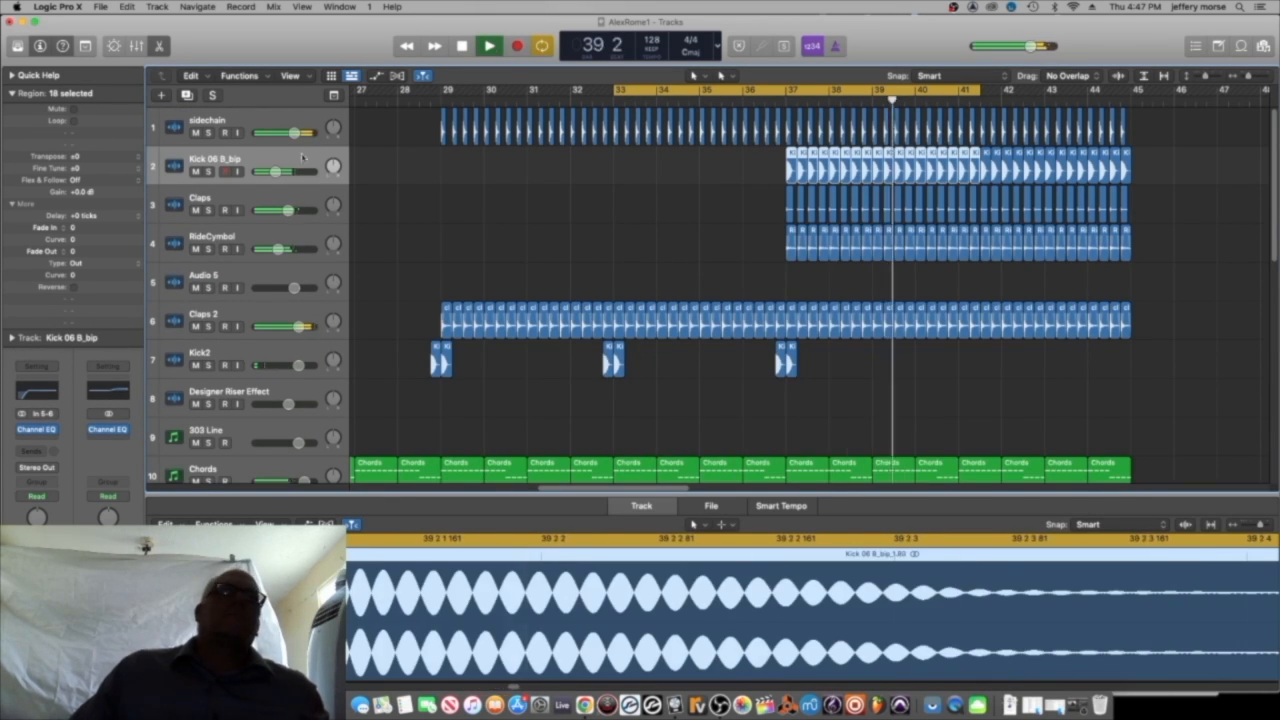
# Raise the Kick 06 B_bip track's volume automation to -0.8 dB shortly before bar 37 and save the project.
pyautogui.press('a')
pyautogui.moveTo(760, 188); pyautogui.dragTo(765, 172)
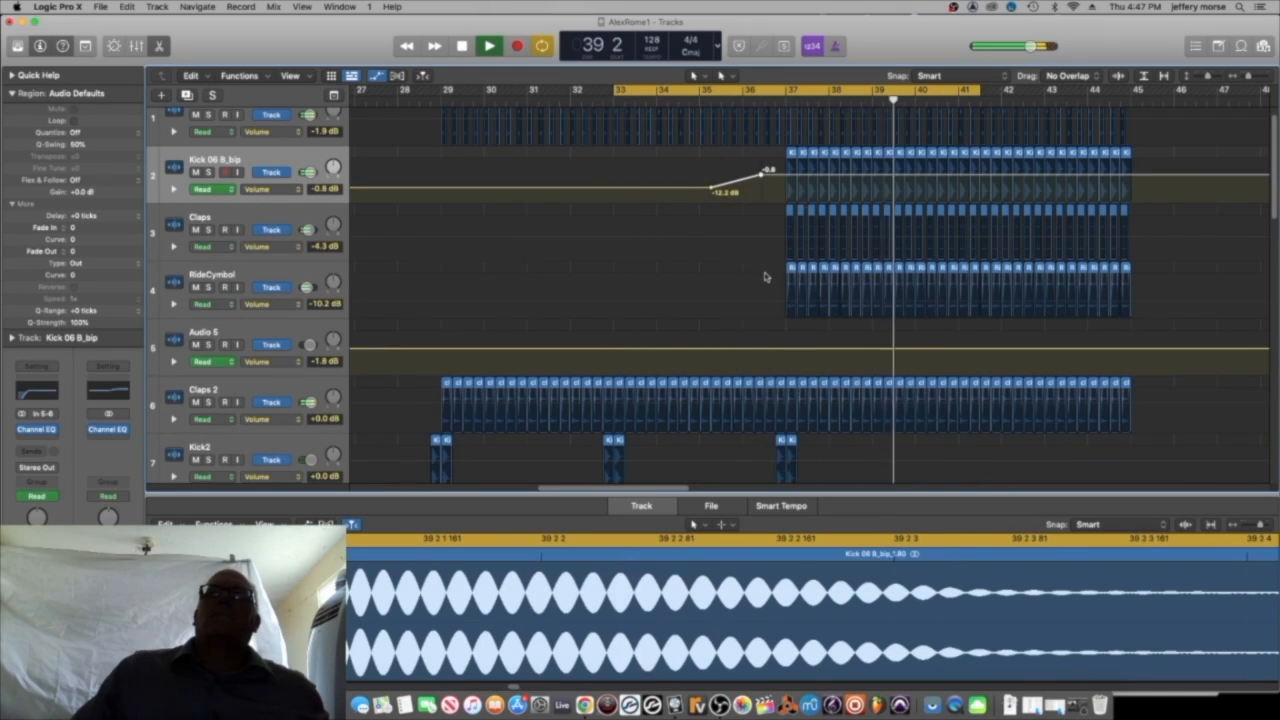
pyautogui.click(100, 7)
pyautogui.click(112, 101)
# Watch the tutorial's Compressor side-chain section in Chrome and return to Logic Pro.
pyautogui.click(585, 705)
pyautogui.press('space')
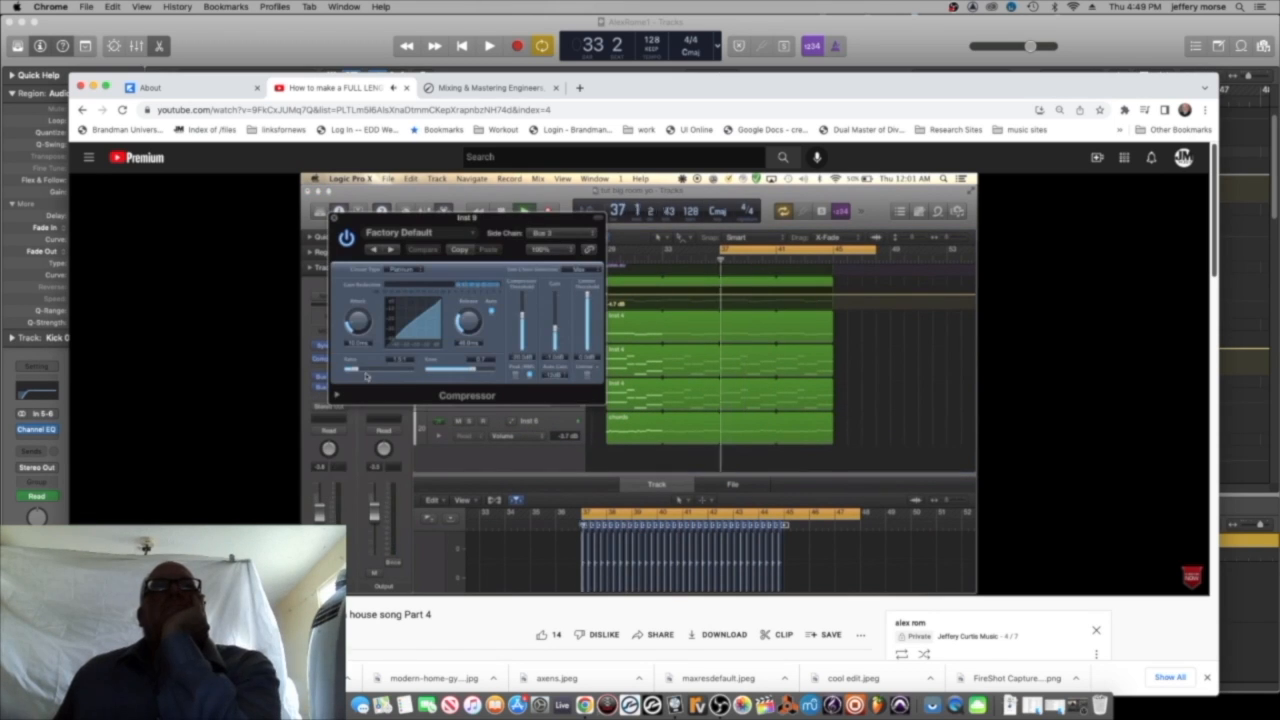
pyautogui.click(93, 86)
# Insert a Compressor on Bass track 17, set its side chain to Bus 3, and audition it before closing the plug-in.
pyautogui.scroll(-12, 475, 186)
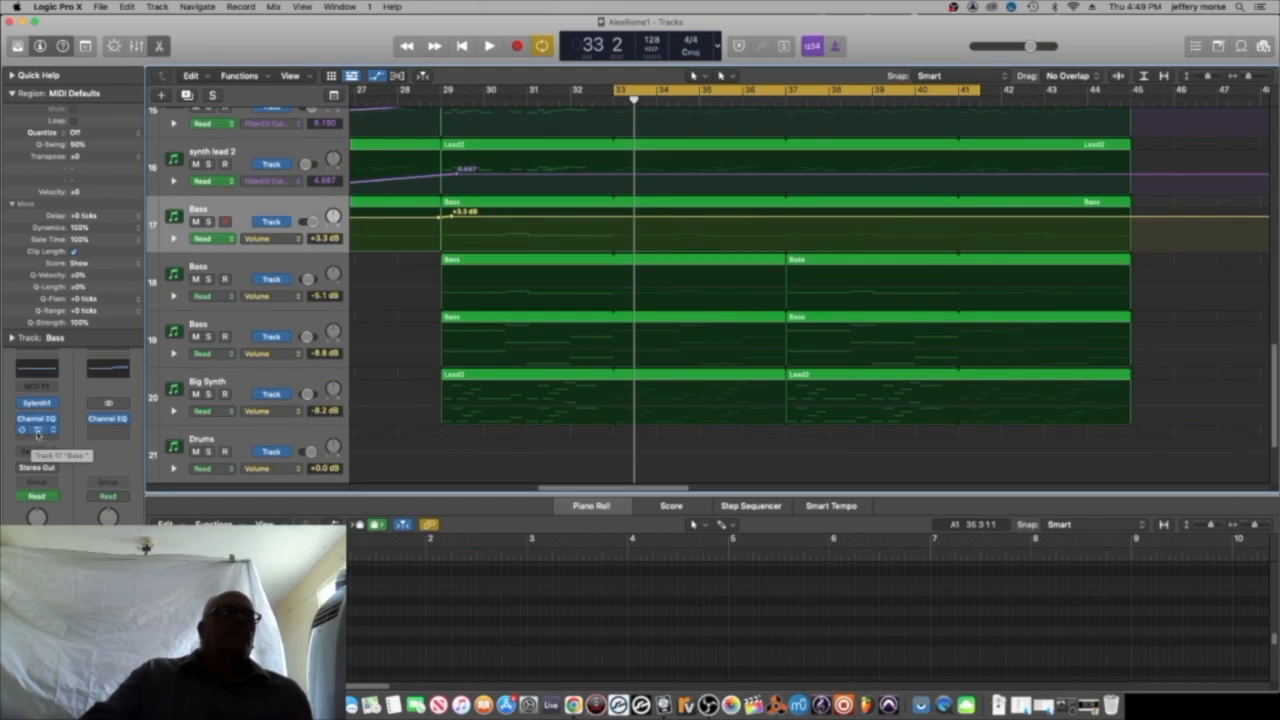
pyautogui.click(38, 432)
pyautogui.click(479, 267)
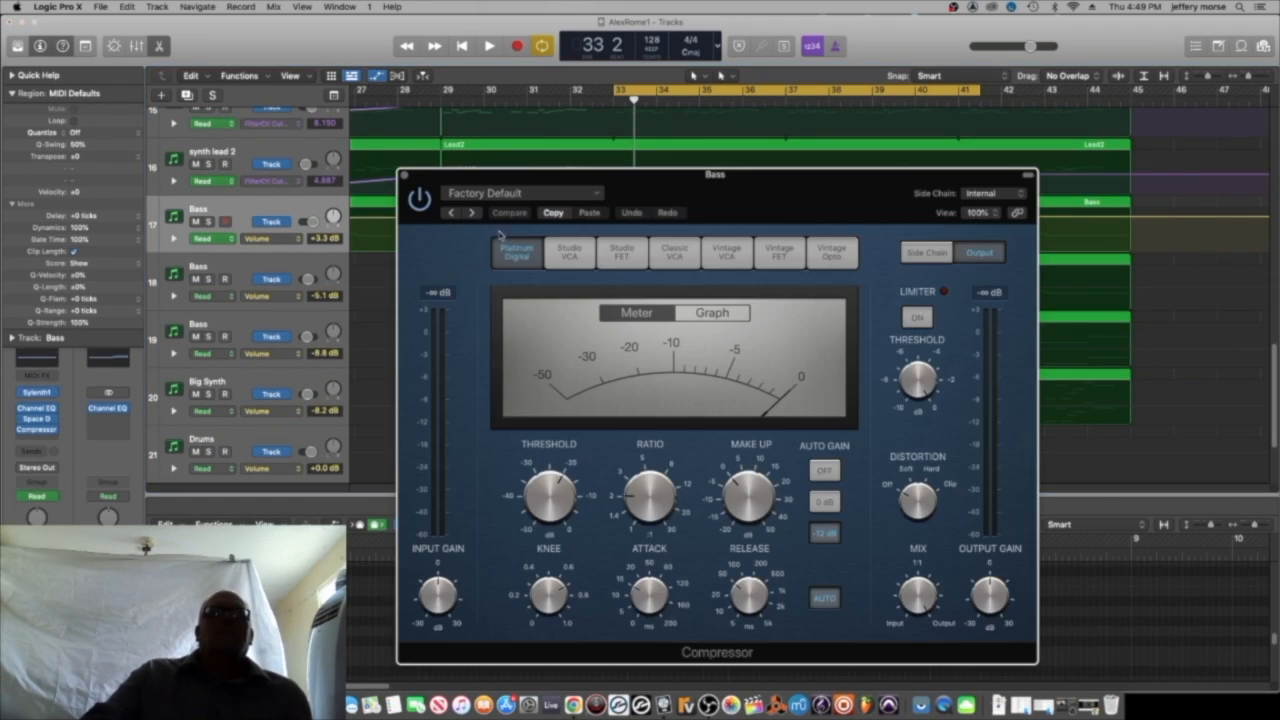
pyautogui.click(1021, 195)
pyautogui.moveTo(997, 251)
pyautogui.click(1085, 269)
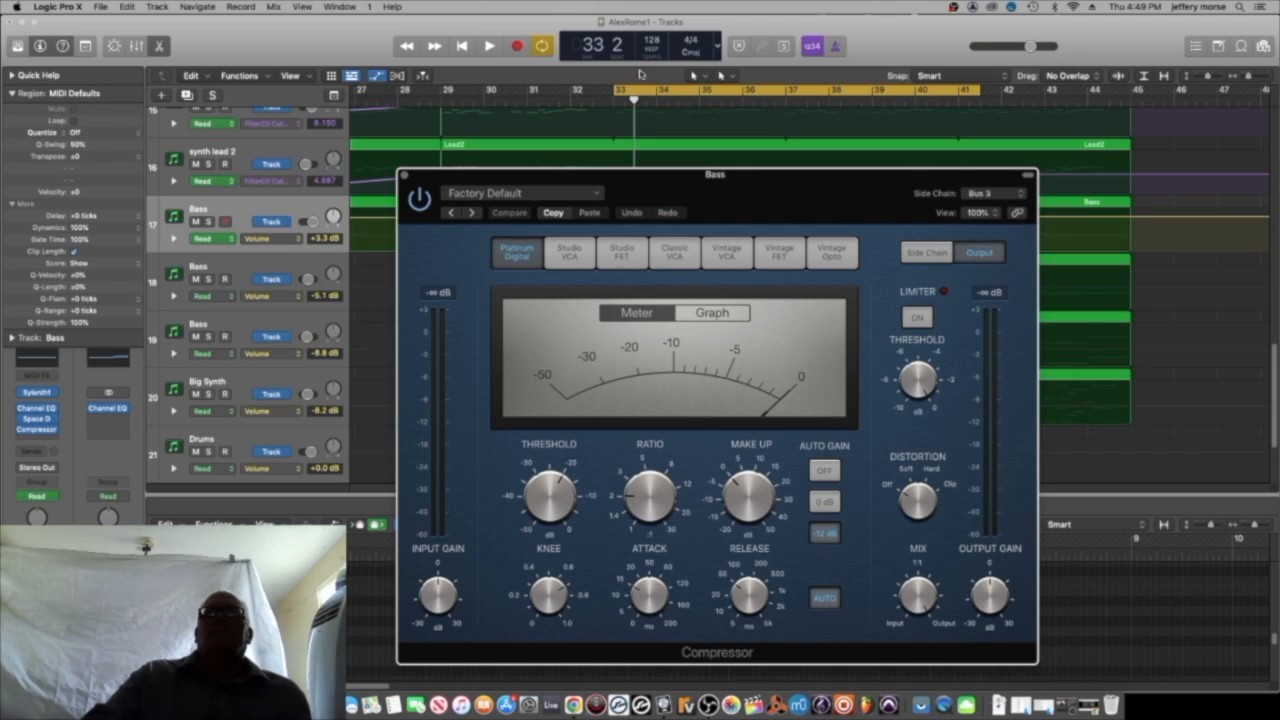
pyautogui.click(490, 46)
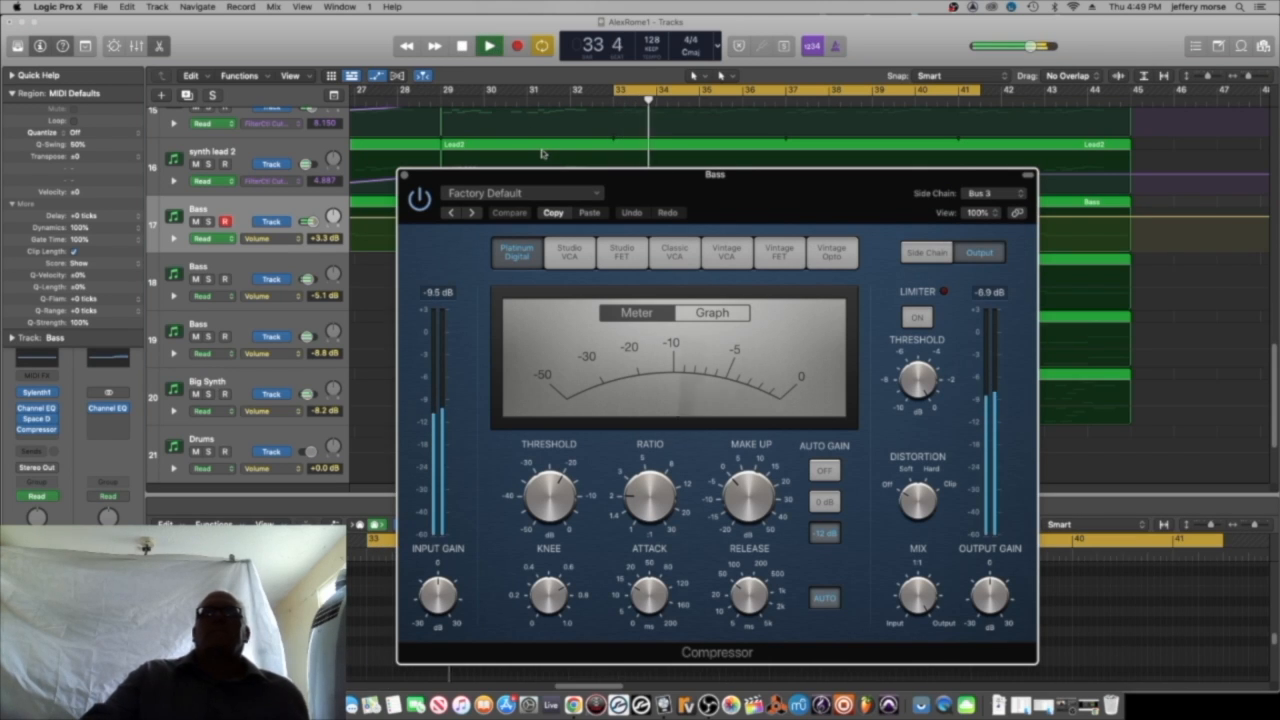
pyautogui.click(405, 177)
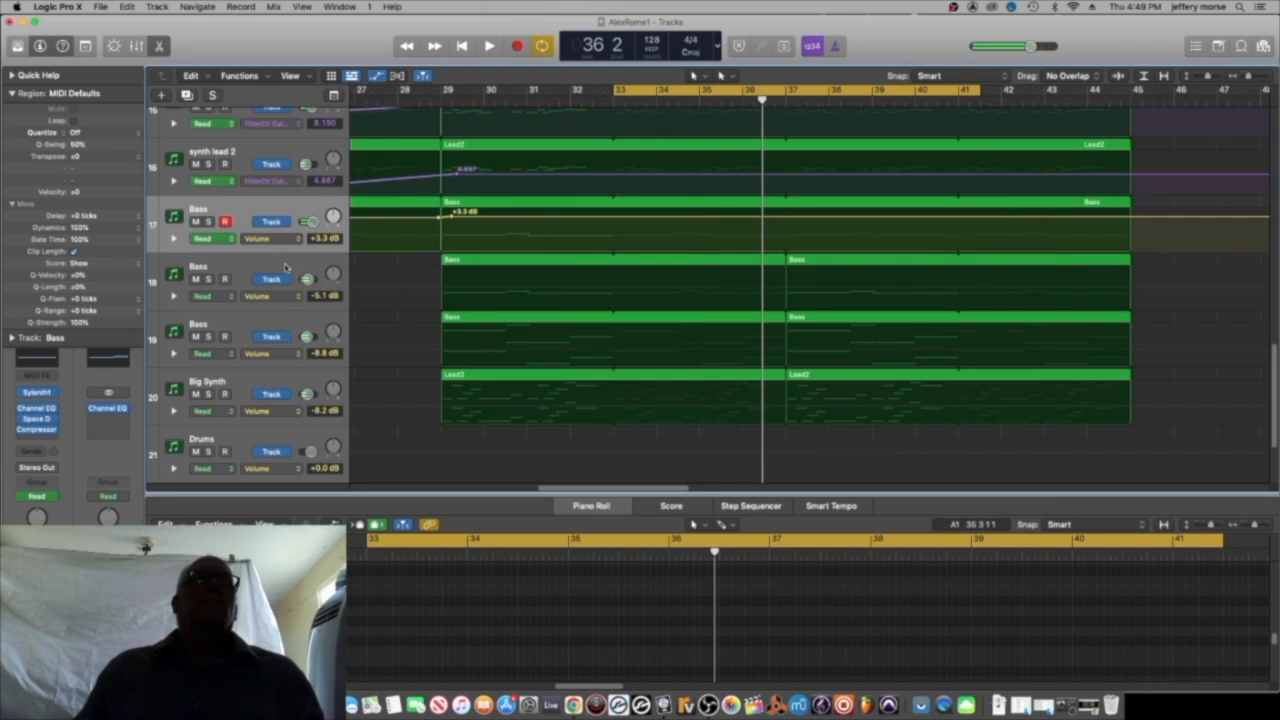
# Insert a Compressor on Bass track 18 with Bus 3 as its side chain, audition it, and close the plug-in.
pyautogui.click(285, 267)
pyautogui.click(39, 436)
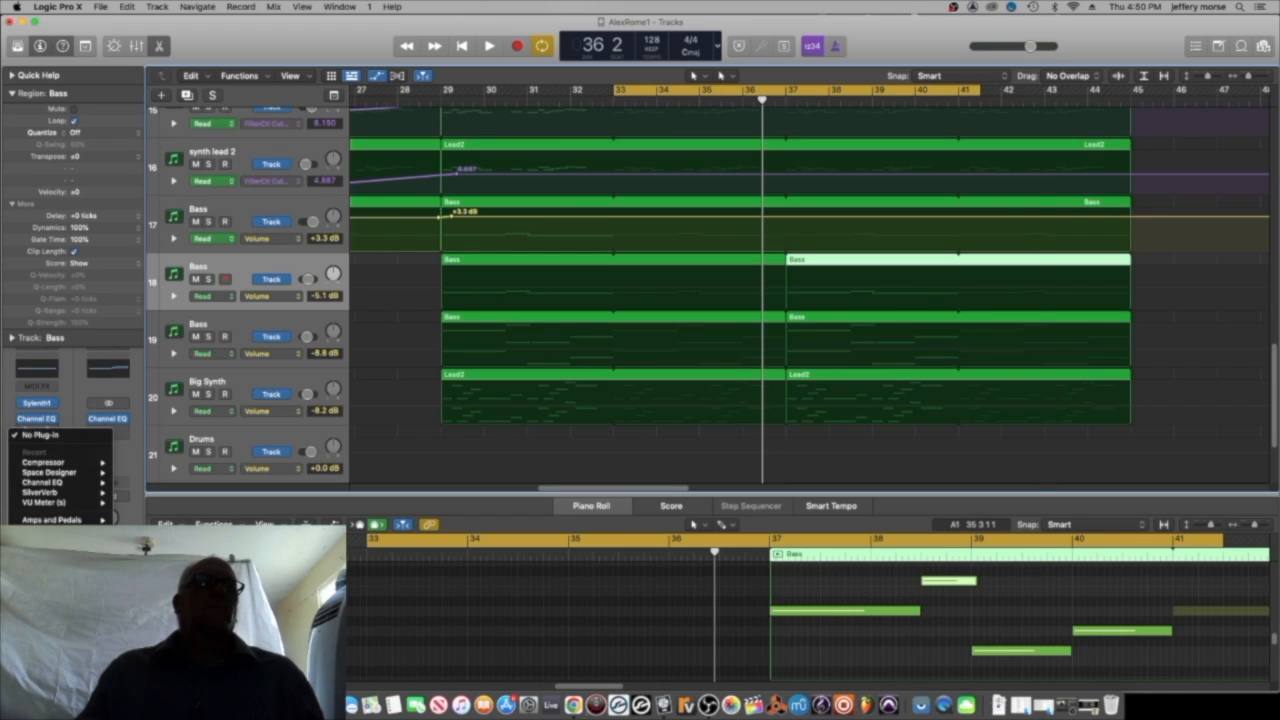
pyautogui.click(43, 463)
pyautogui.click(990, 194)
pyautogui.moveTo(988, 244)
pyautogui.click(1078, 269)
pyautogui.click(488, 47)
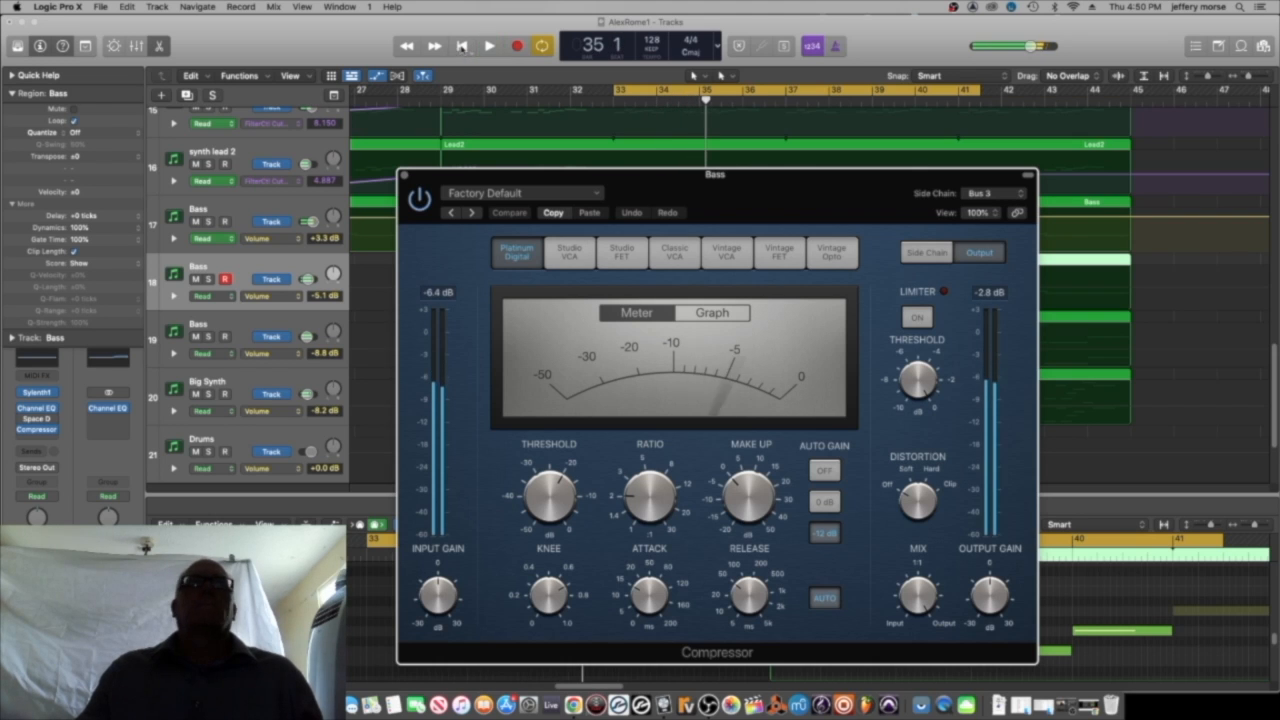
pyautogui.click(405, 177)
# Solo Bass track 19, insert a Compressor on it, and choose the Compressor's side-chain source.
pyautogui.click(284, 322)
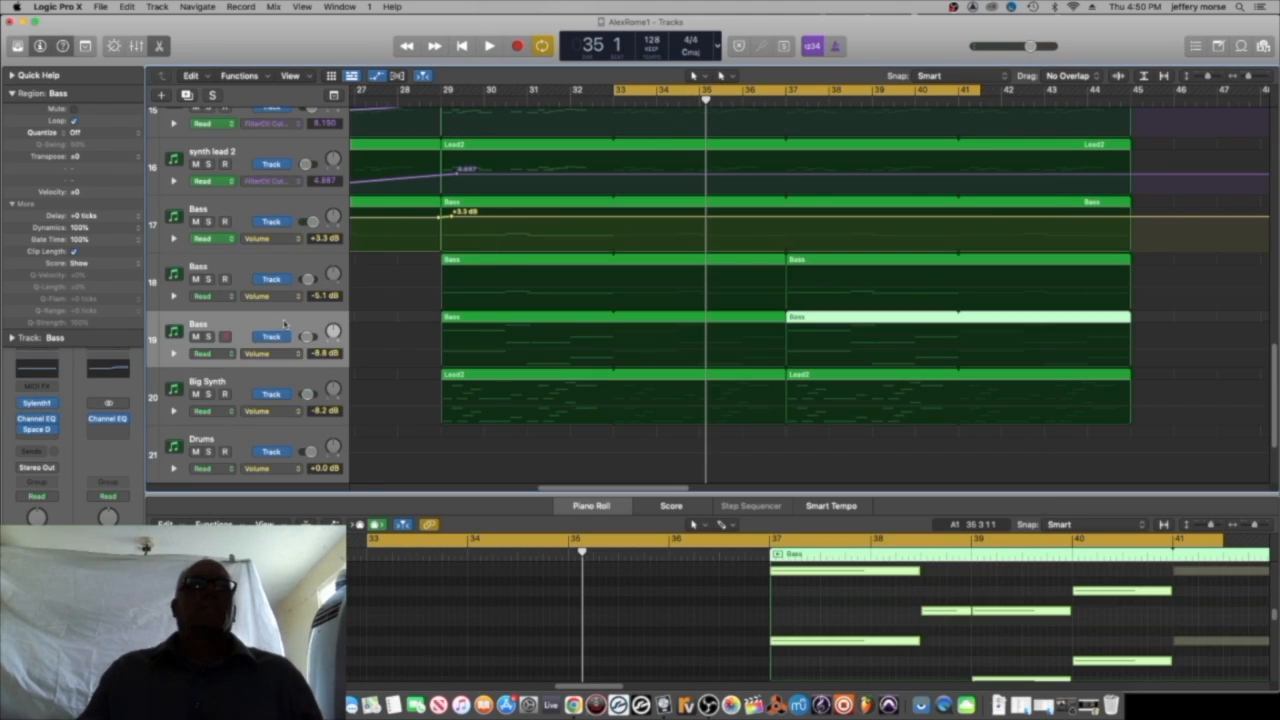
pyautogui.click(208, 336)
pyautogui.click(36, 434)
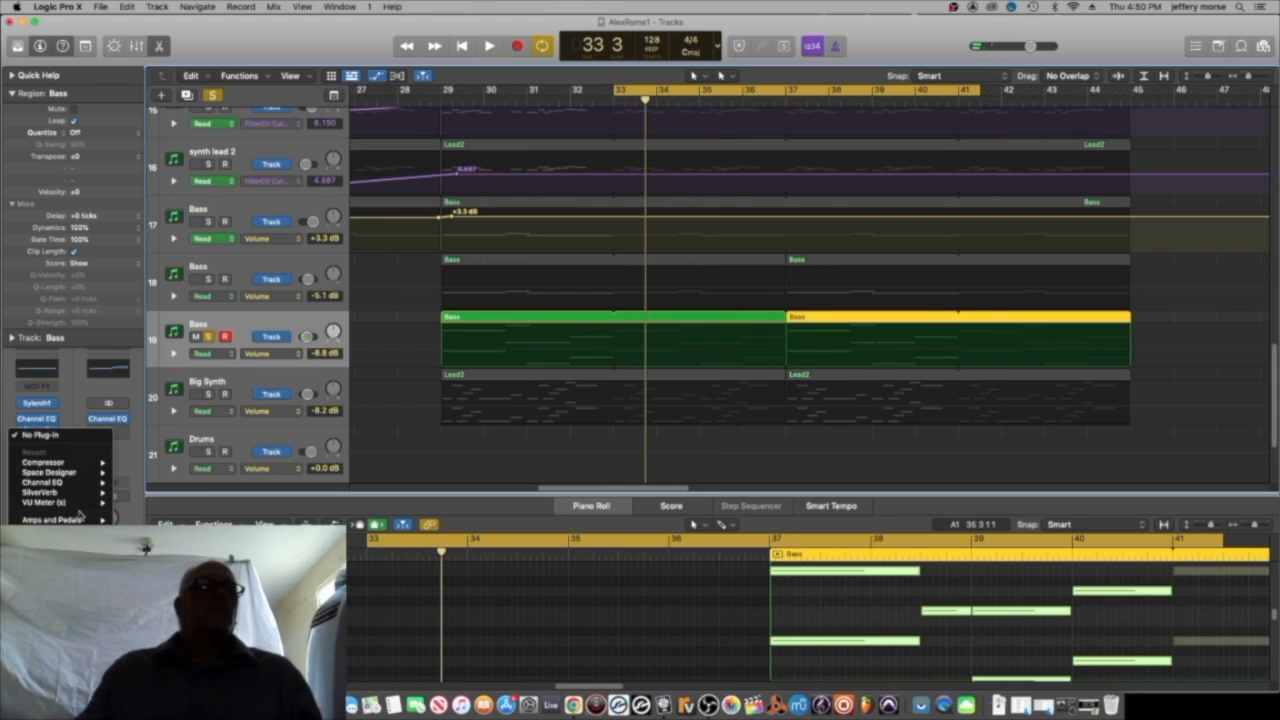
pyautogui.click(43, 462)
pyautogui.click(1000, 192)
pyautogui.click(1100, 258)
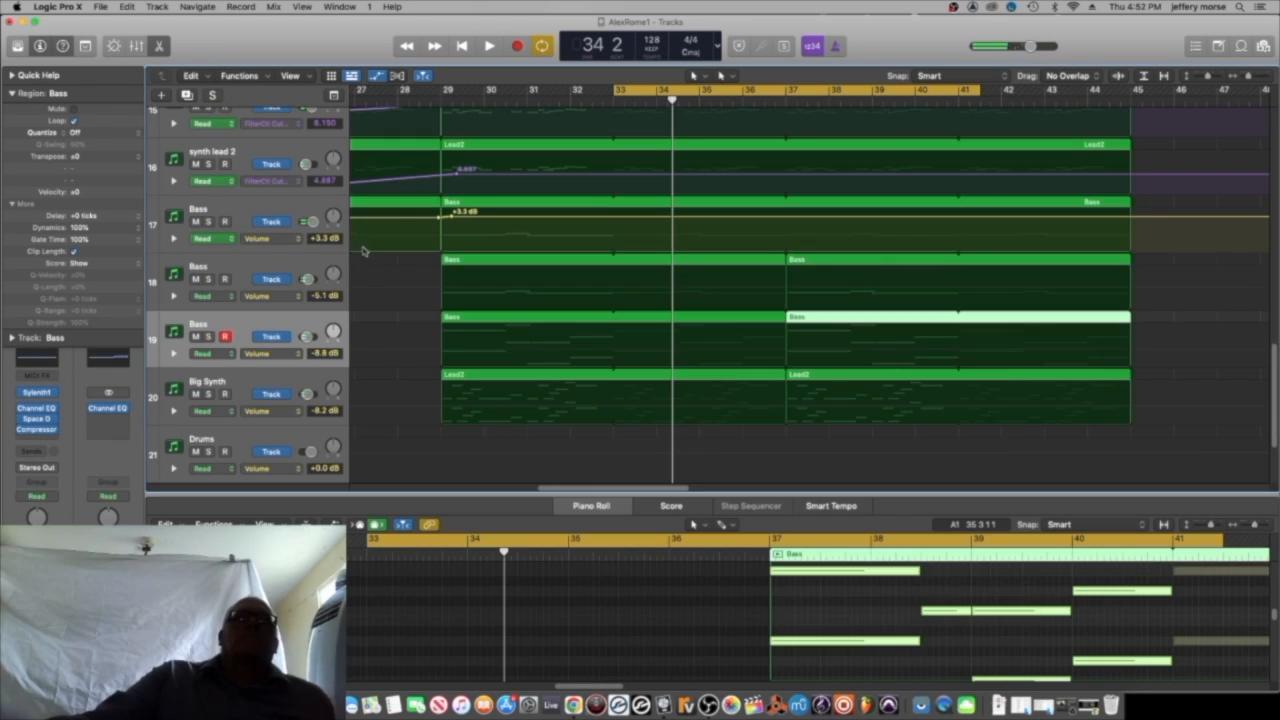
# Automate the Compressor Mix on Bass track 17 at 0% up to bar 37 and 100% from there.
pyautogui.click(363, 249)
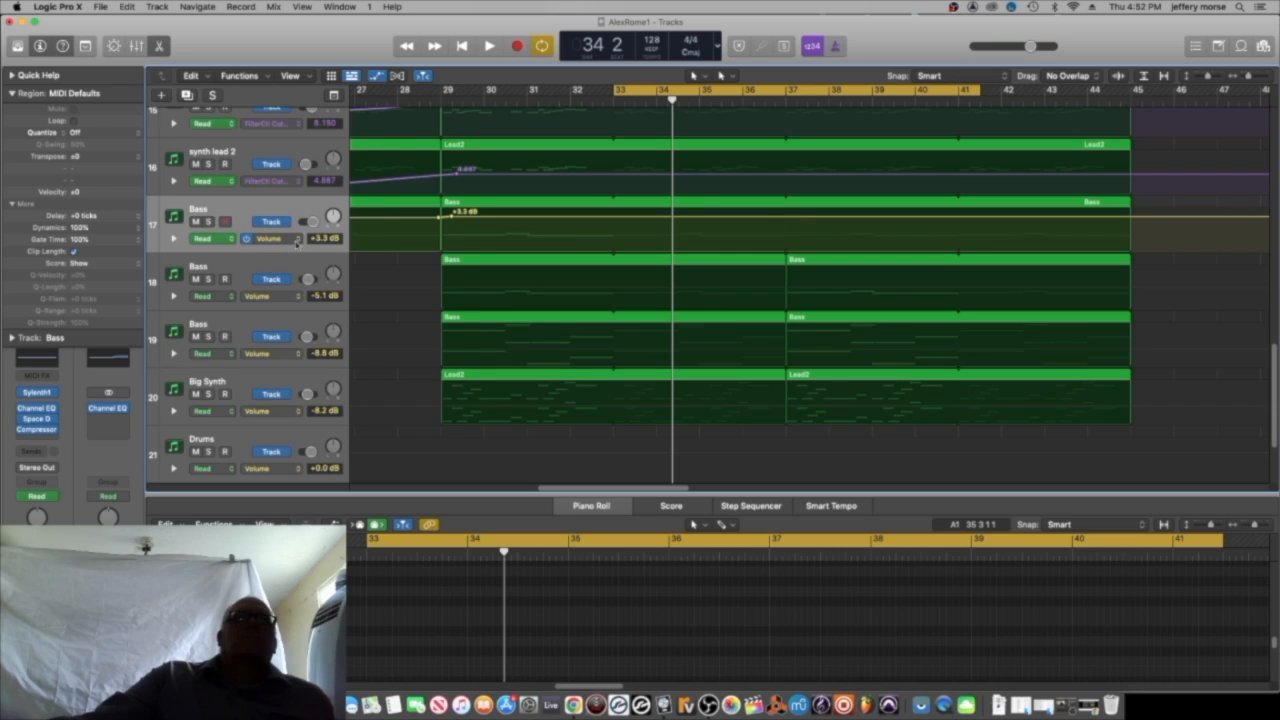
pyautogui.click(297, 243)
pyautogui.moveTo(322, 211)
pyautogui.moveTo(426, 372)
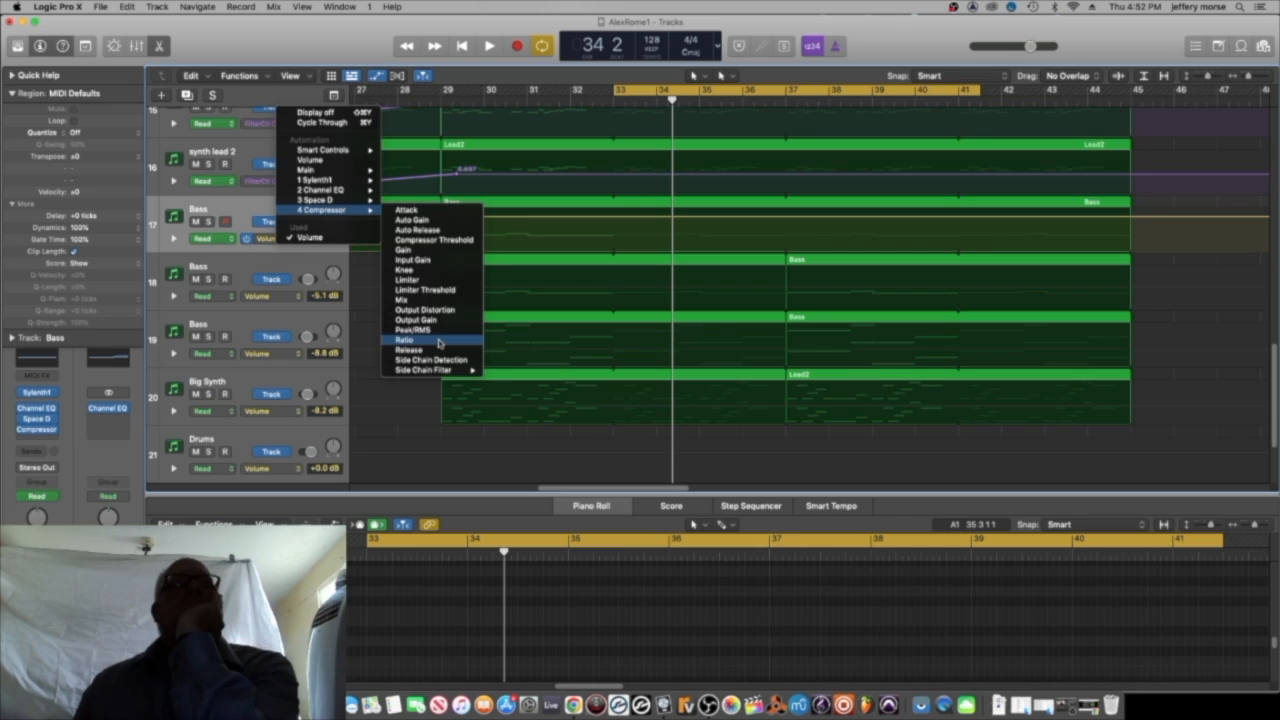
pyautogui.click(436, 301)
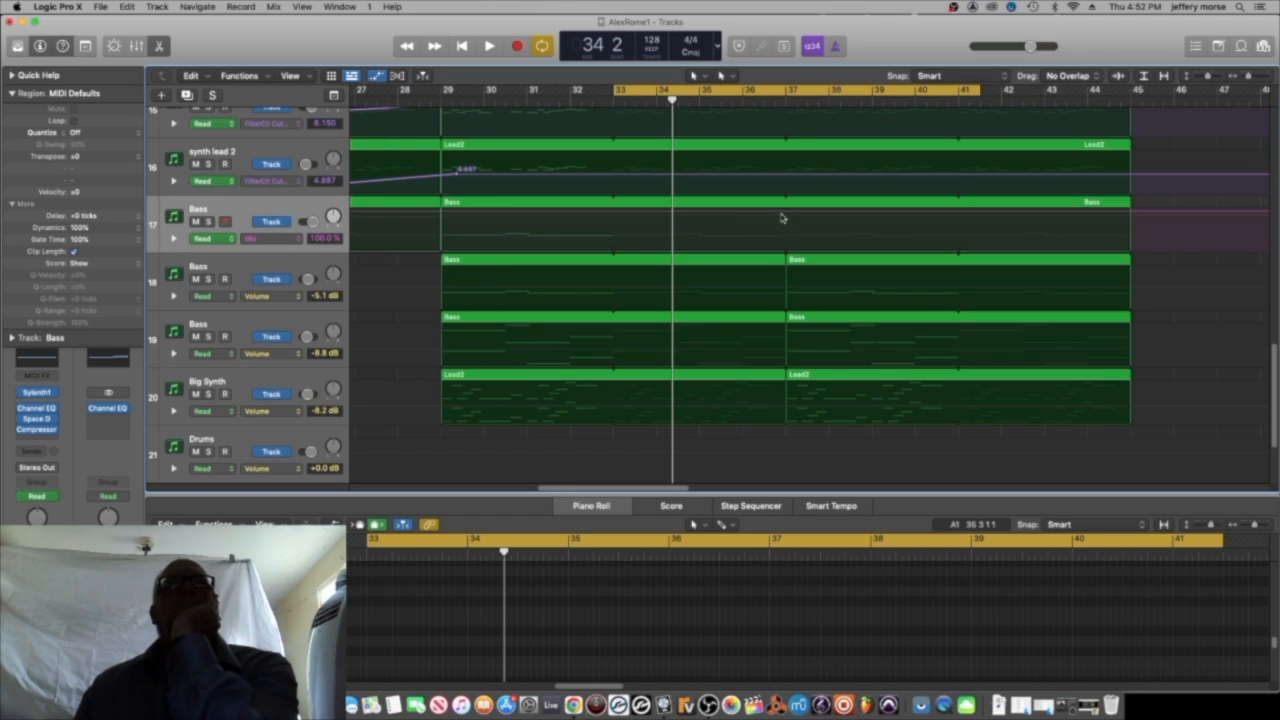
pyautogui.hscroll(-10, 608, 438)
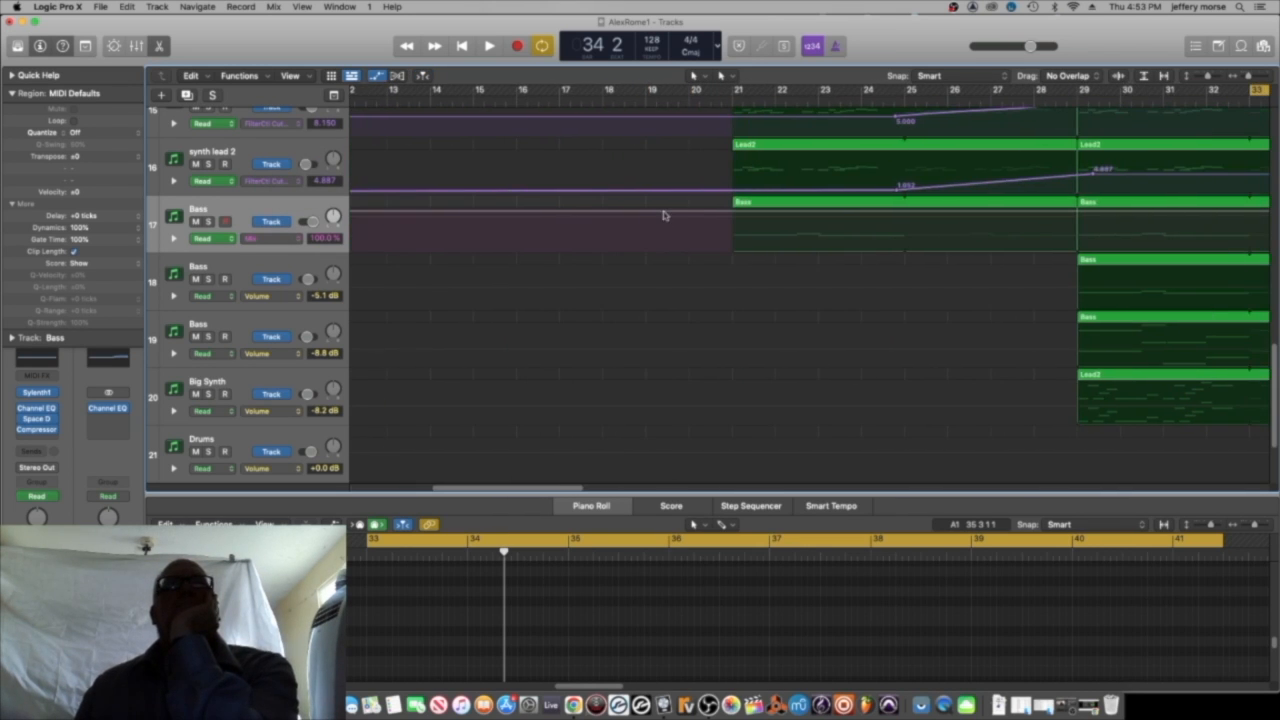
pyautogui.moveTo(714, 212); pyautogui.dragTo(717, 250)
pyautogui.hscroll(10, 720, 250)
pyautogui.hscroll(-1, 850, 252)
pyautogui.moveTo(870, 217); pyautogui.dragTo(893, 308)
# Automate the Compressor Mix on Bass track 18 to drop to 0% at bar 29 and return to 100% at bar 37.
pyautogui.click(697, 286)
pyautogui.click(272, 296)
pyautogui.moveTo(330, 264)
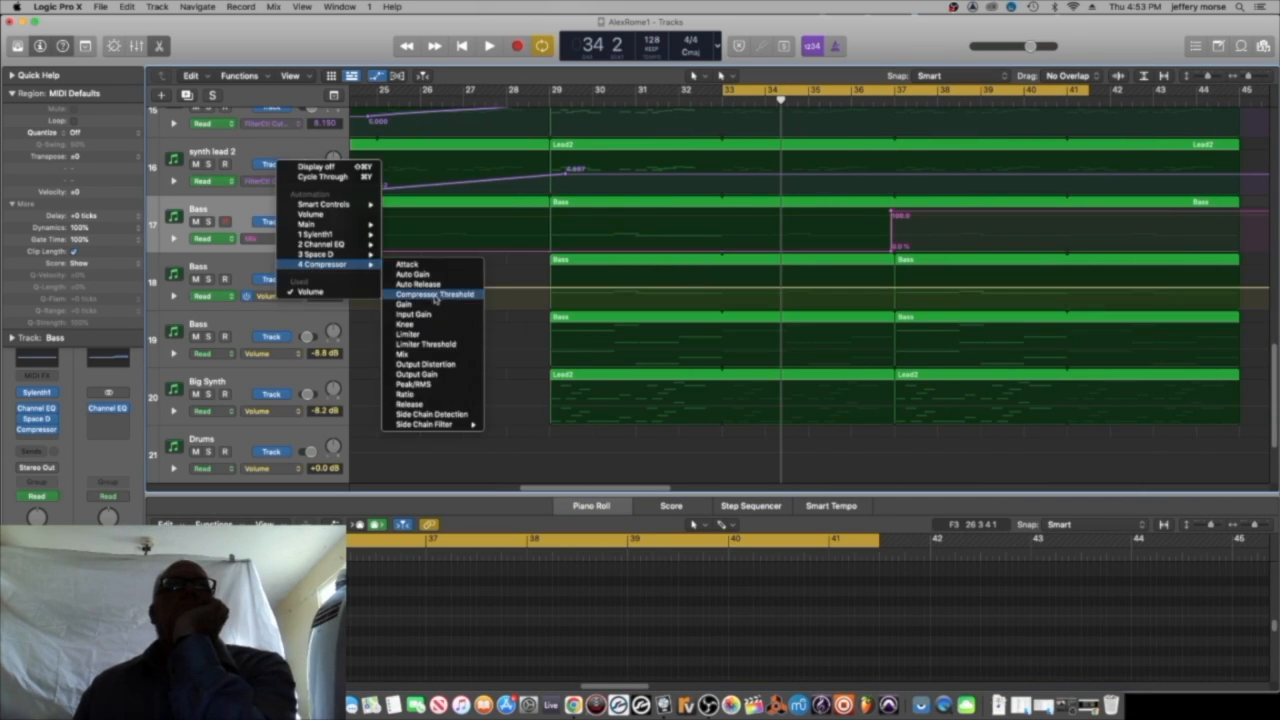
pyautogui.click(440, 355)
pyautogui.click(889, 272)
pyautogui.moveTo(892, 276); pyautogui.dragTo(893, 308)
pyautogui.click(543, 273)
pyautogui.moveTo(550, 275); pyautogui.dragTo(553, 308)
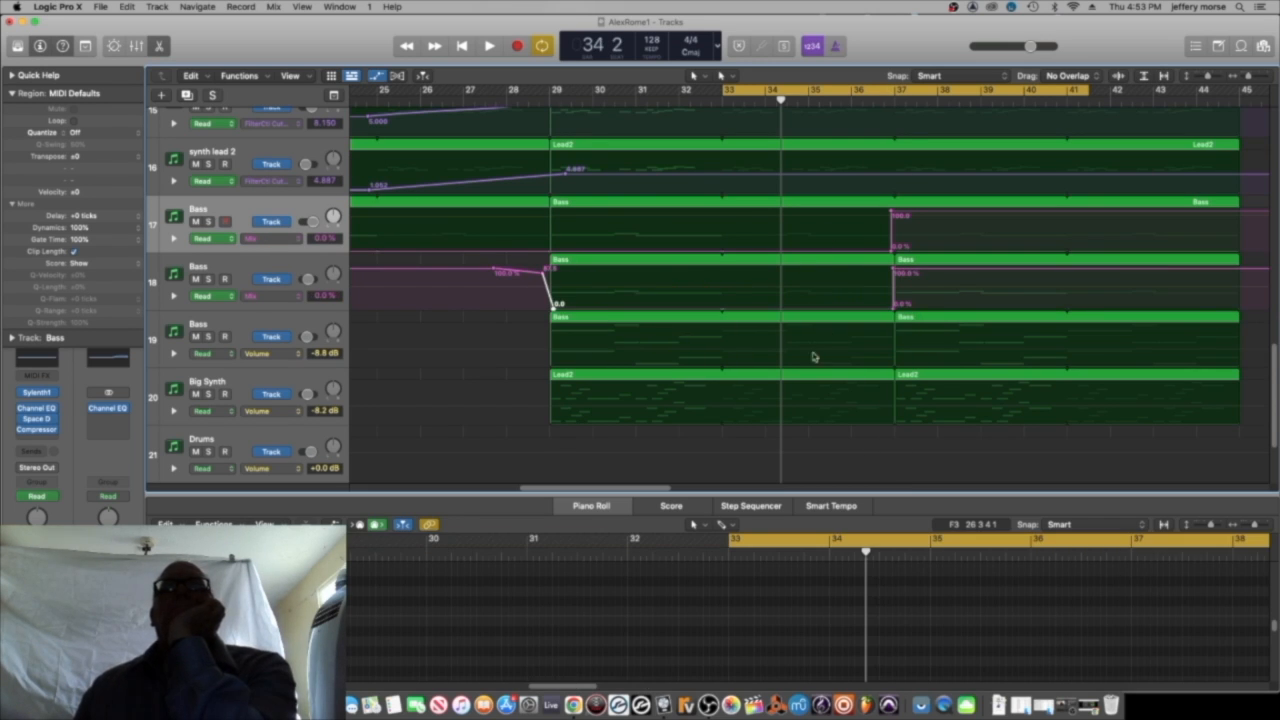
pyautogui.click(299, 415)
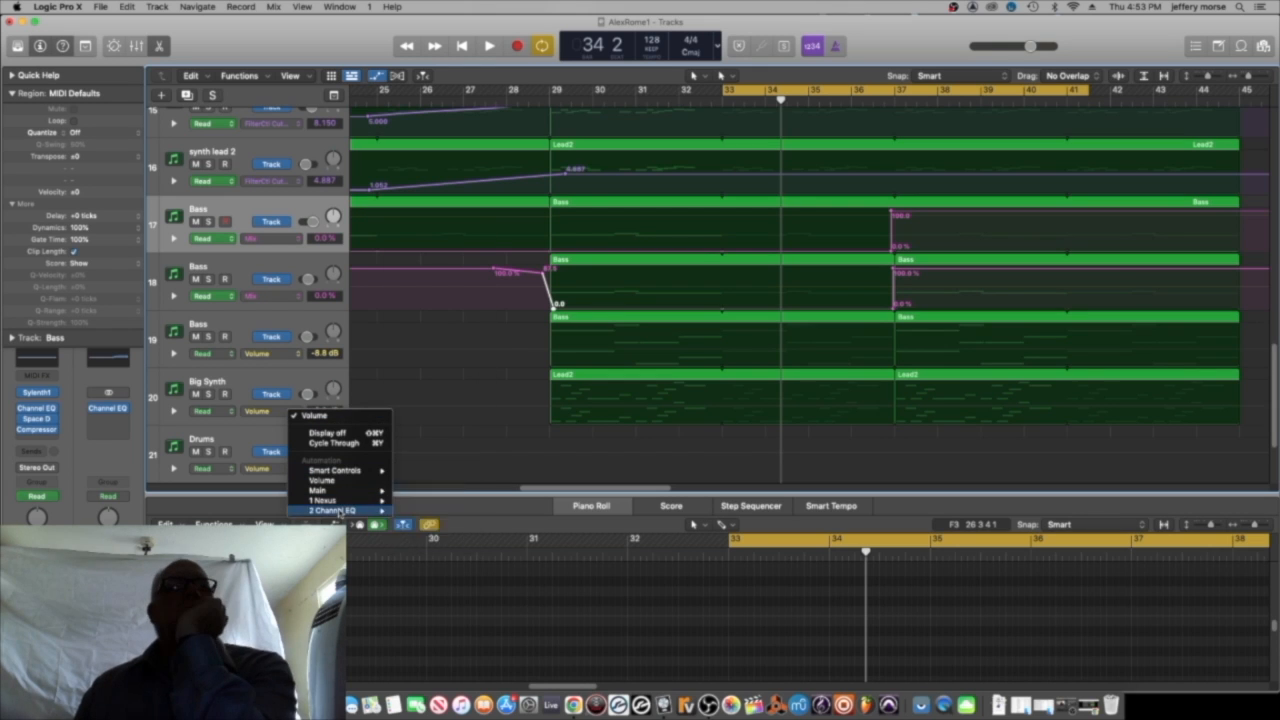
pyautogui.moveTo(340, 500)
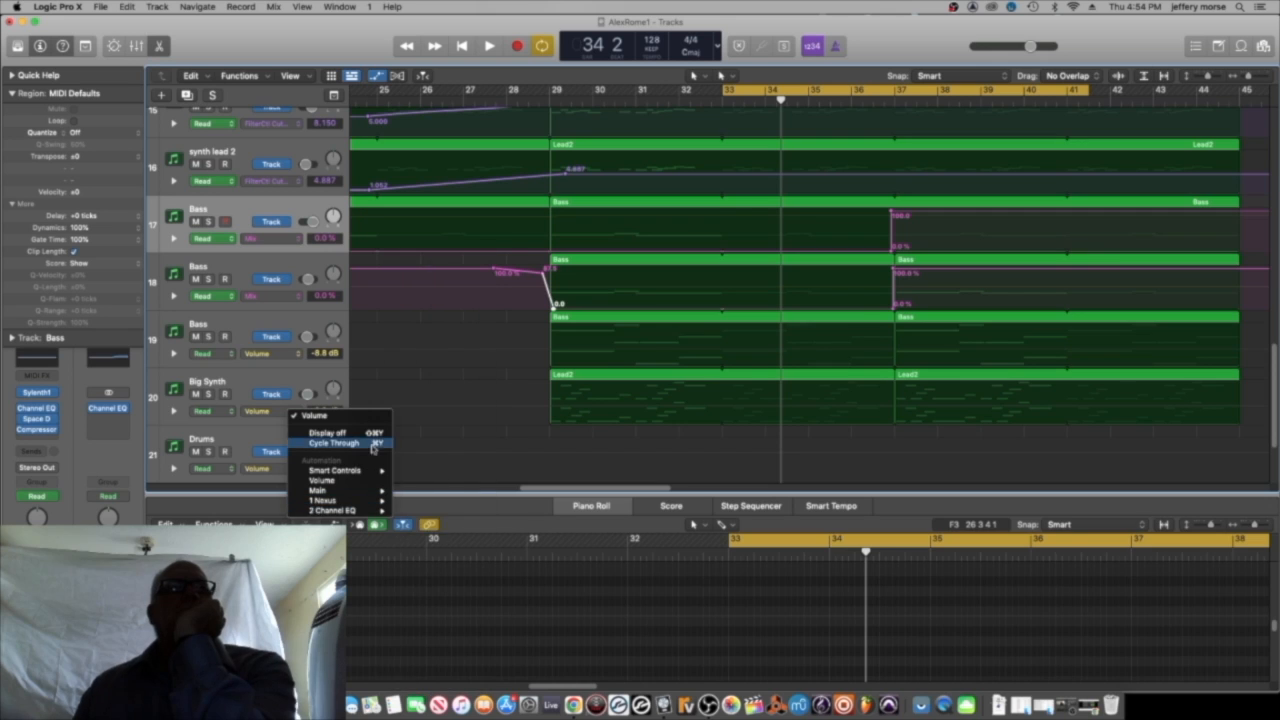
pyautogui.moveTo(370, 474)
pyautogui.click(300, 324)
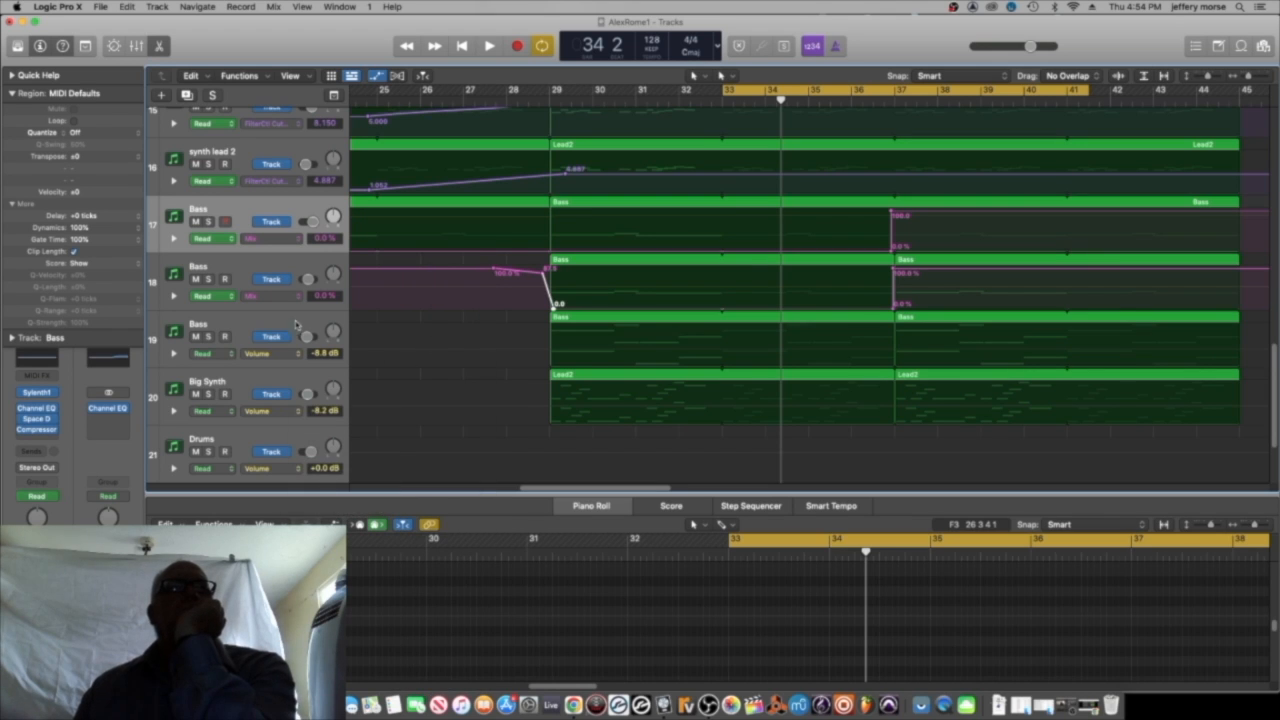
# Automate the Compressor Mix on Bass track 19 to fall to 0% at bar 29 and rise to 100% at bar 37.
pyautogui.click(300, 324)
pyautogui.click(299, 360)
pyautogui.moveTo(332, 477)
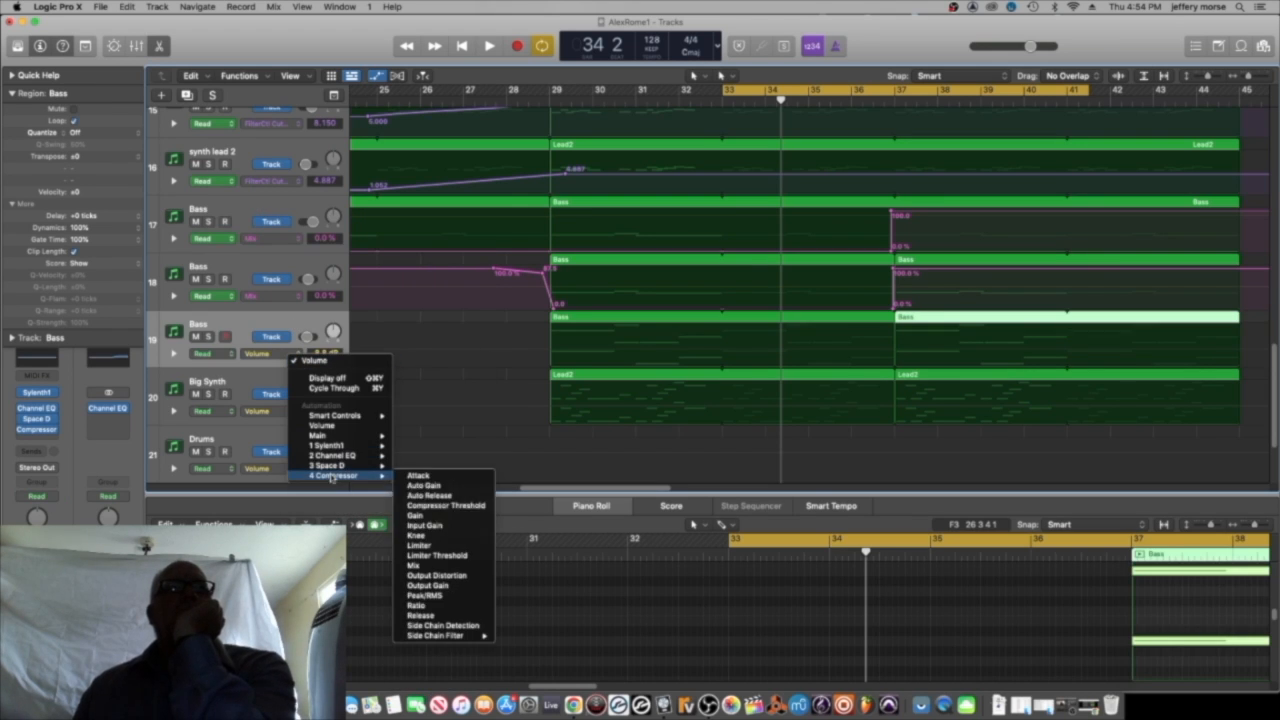
pyautogui.click(441, 626)
pyautogui.click(904, 333)
pyautogui.moveTo(884, 328); pyautogui.dragTo(896, 365)
pyautogui.moveTo(556, 326); pyautogui.dragTo(548, 365)
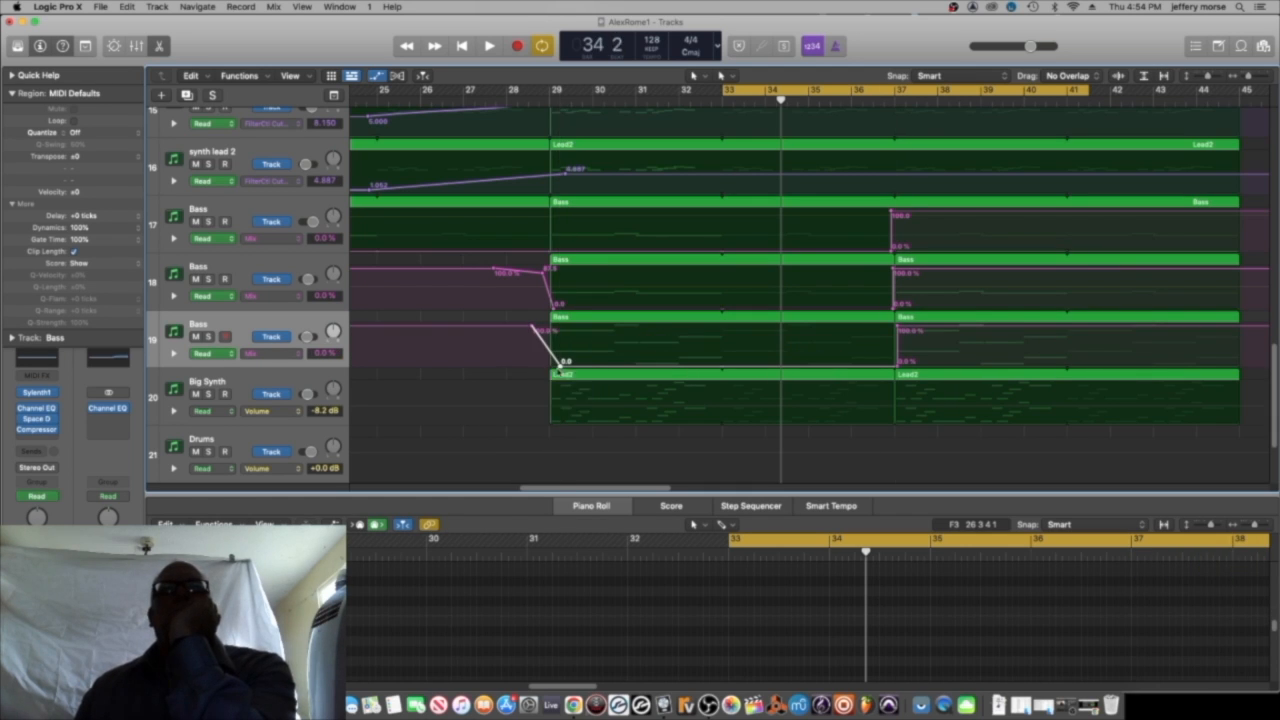
# Play back the section with the new Compressor automation, stop playback, and save the project.
pyautogui.press('space')
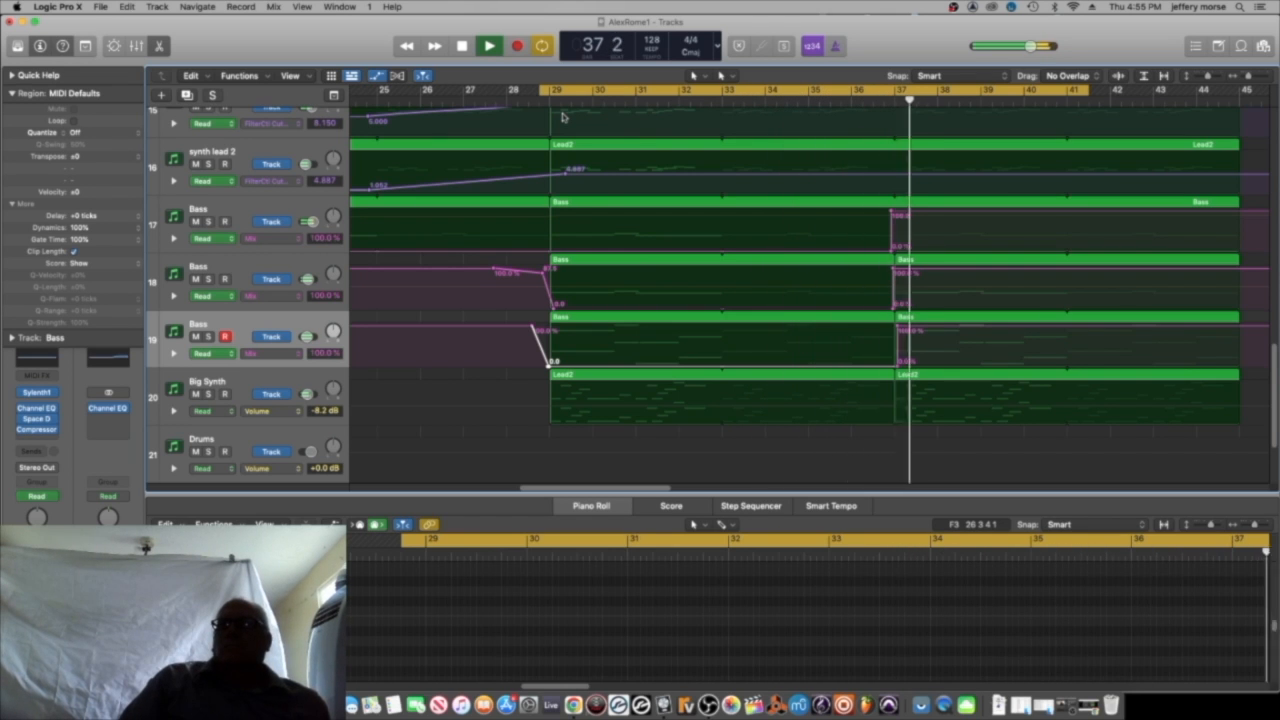
pyautogui.click(461, 46)
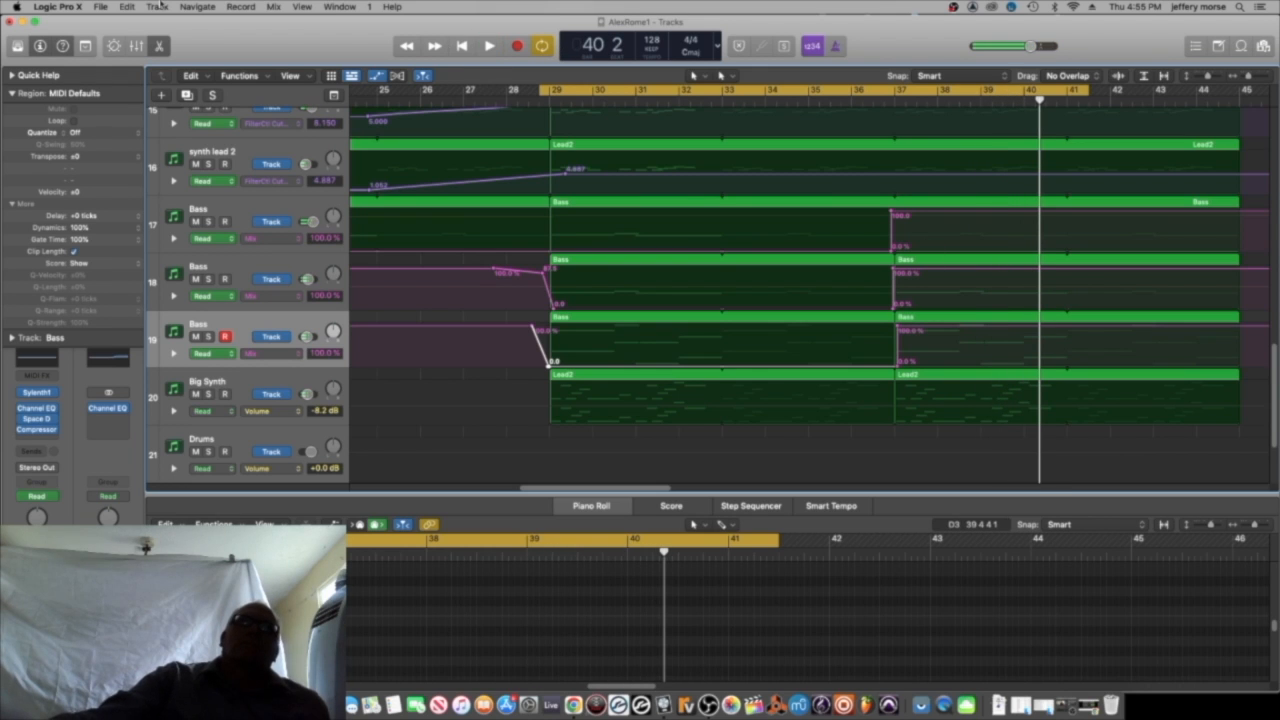
pyautogui.click(101, 7)
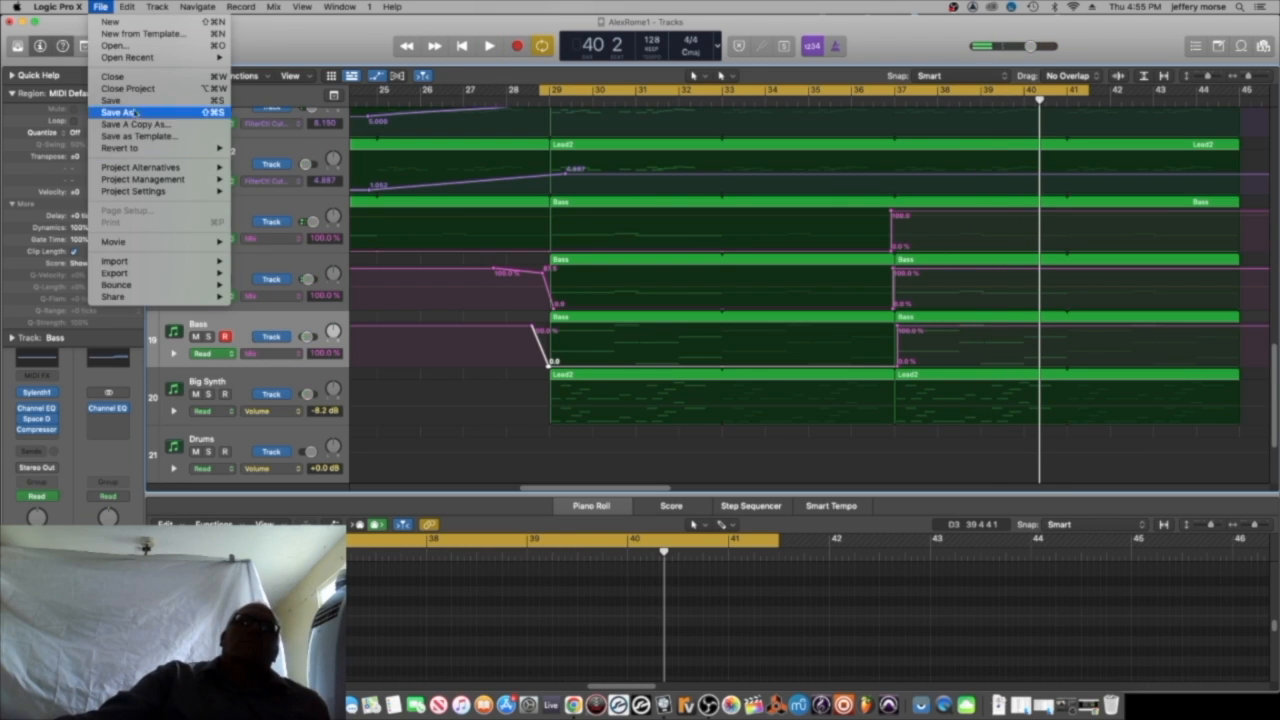
pyautogui.click(183, 103)
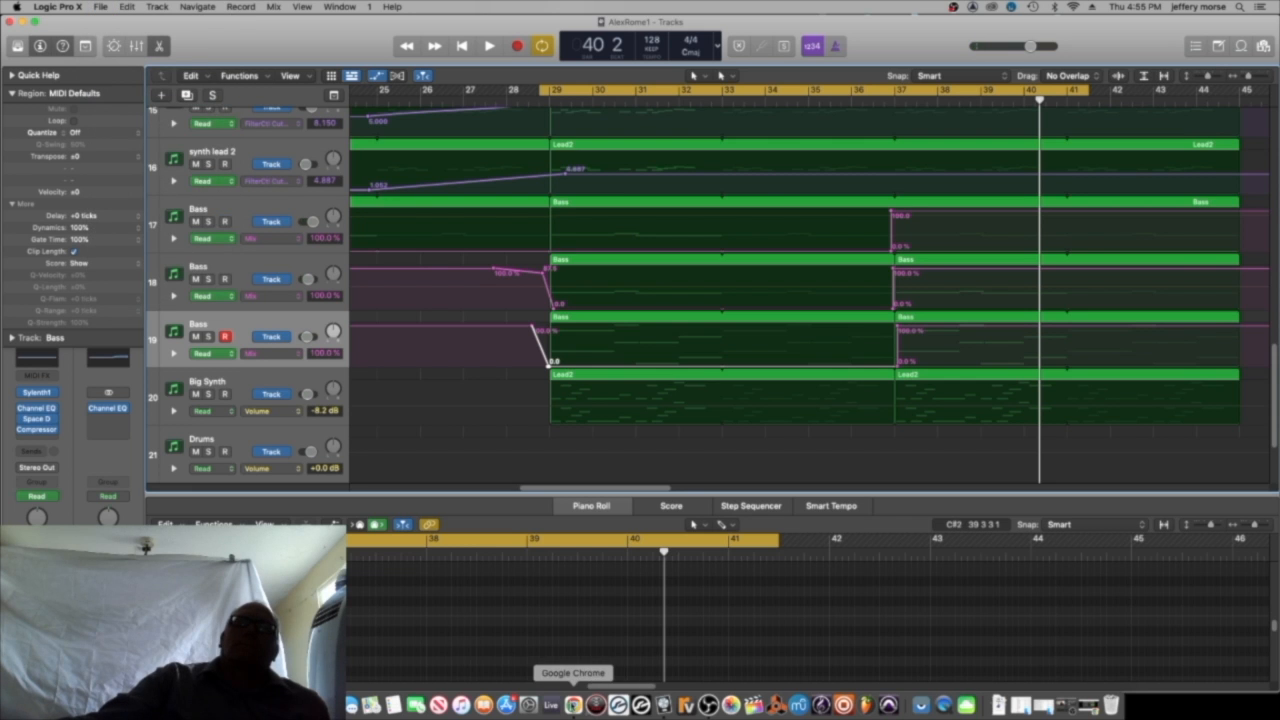
# Watch the next section of the house song tutorial Part 4 in Chrome.
pyautogui.click(573, 705)
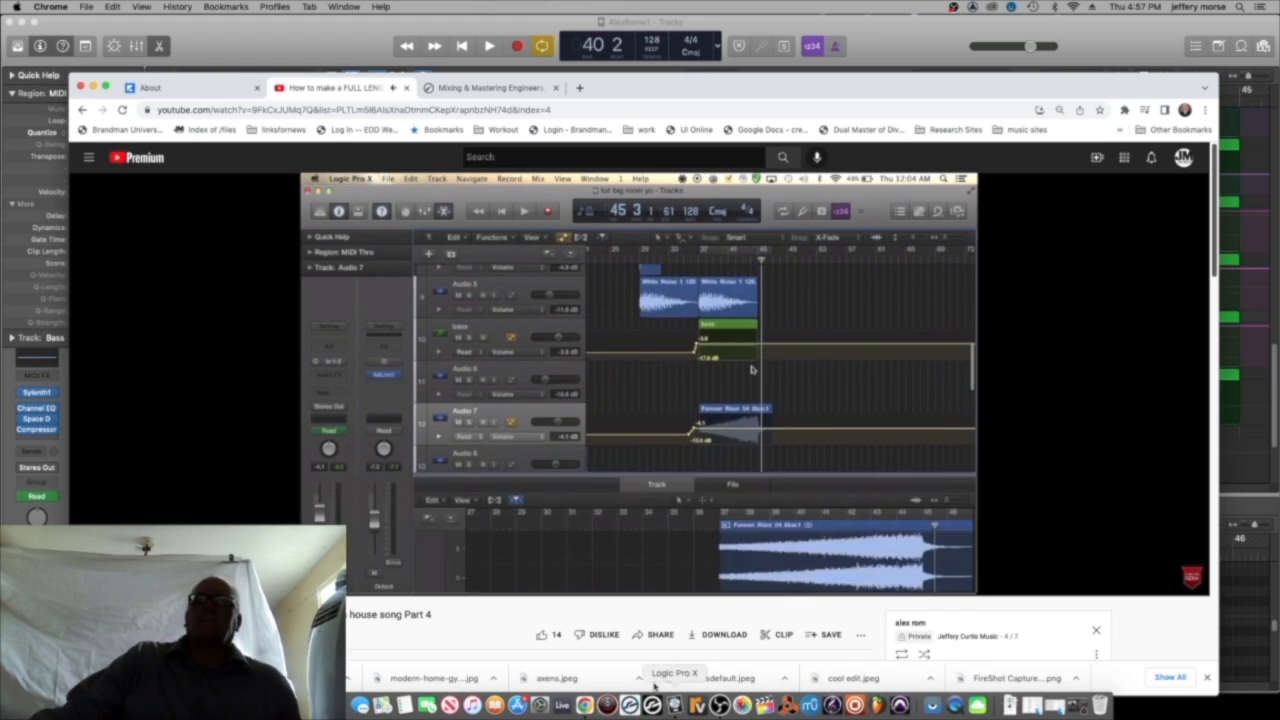
pyautogui.moveTo(765, 93); pyautogui.dragTo(755, 63)
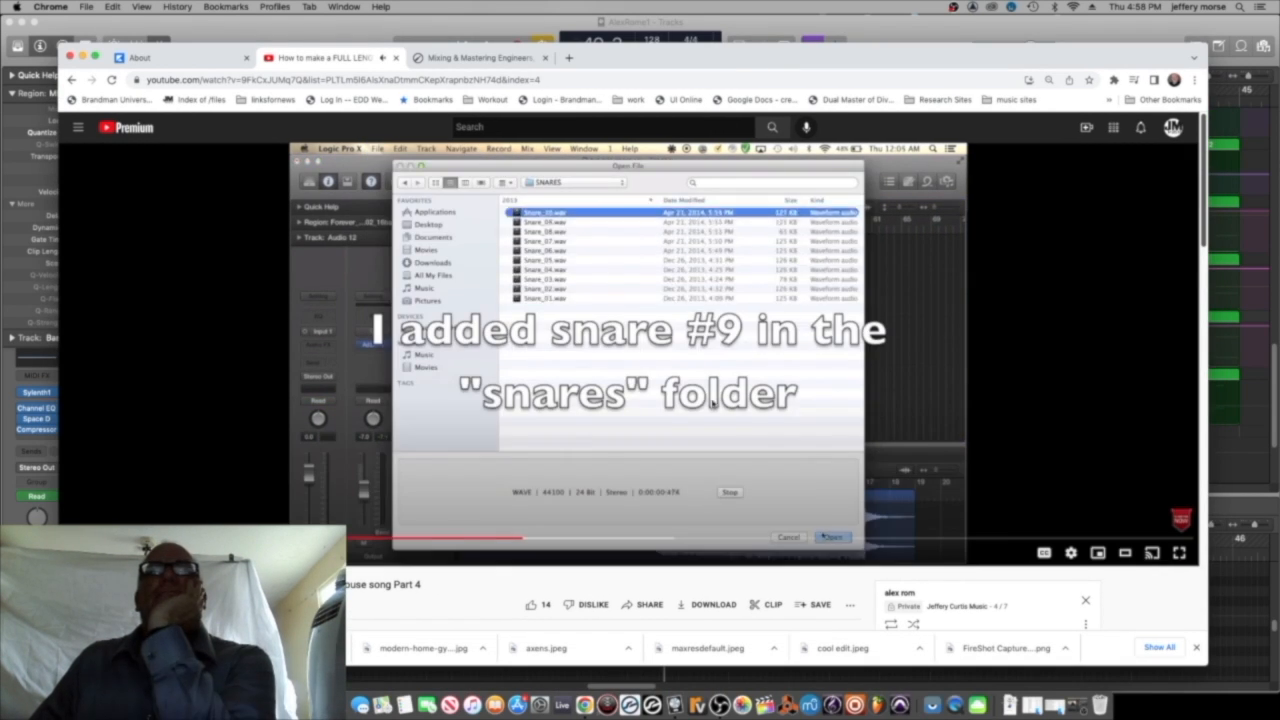